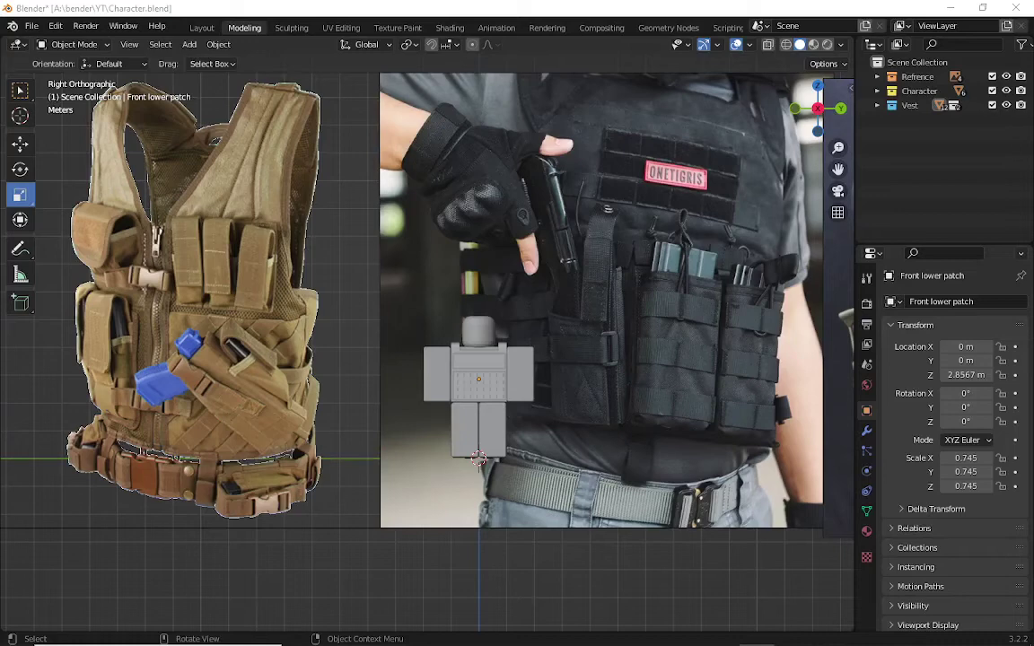
- Hide the Vest and Character objects and frame the green plate carrier reference photo
scroll(442, 566, up, 1)
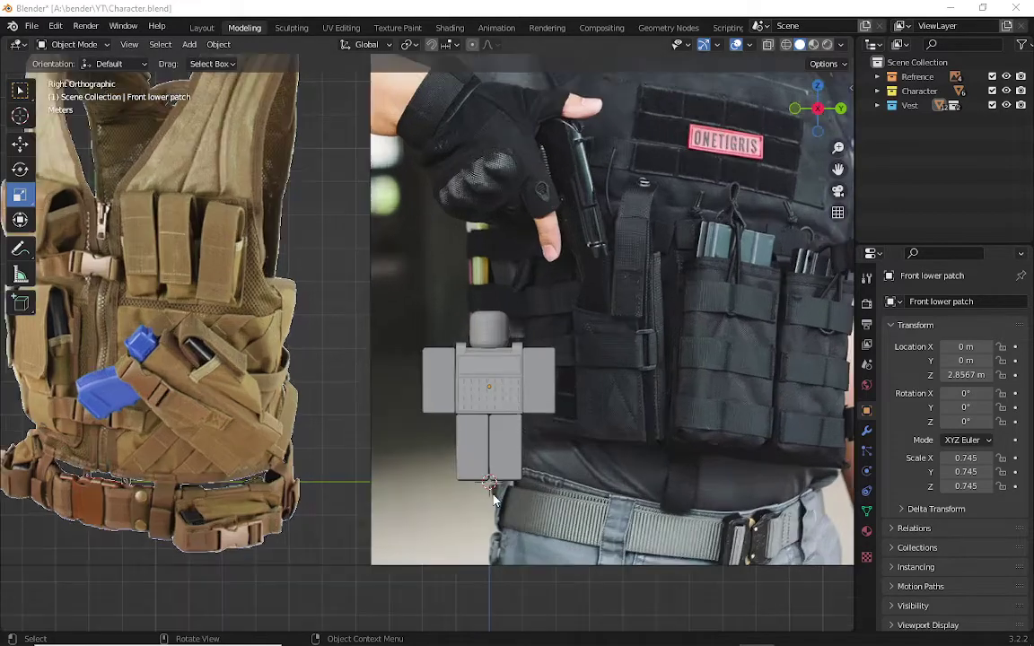
click(1006, 105)
click(1006, 91)
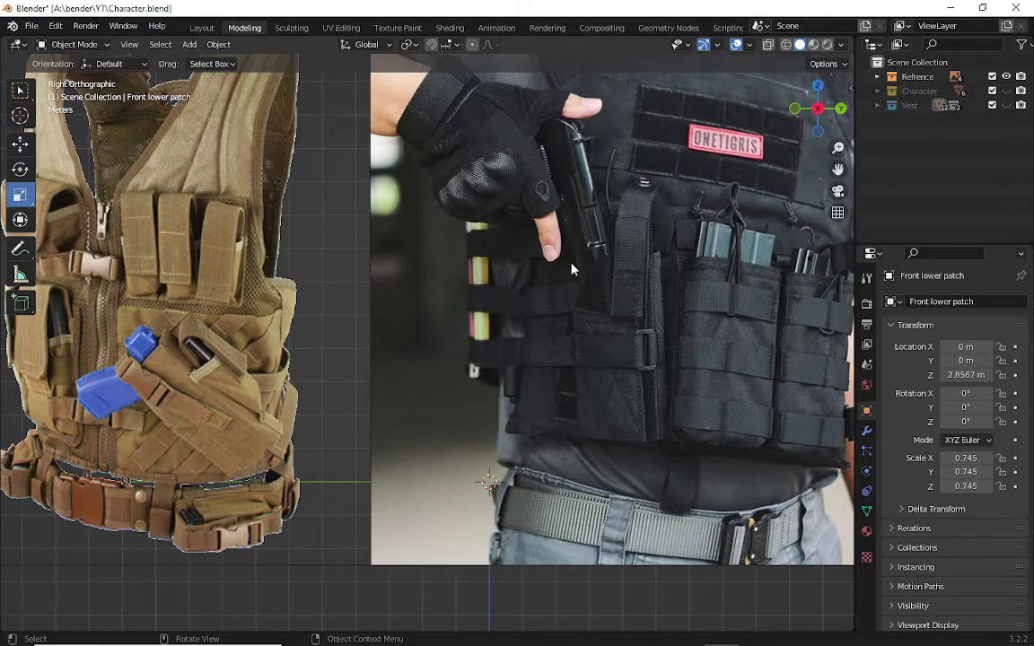
scroll(571, 269, down, 1)
scroll(567, 271, down, 3)
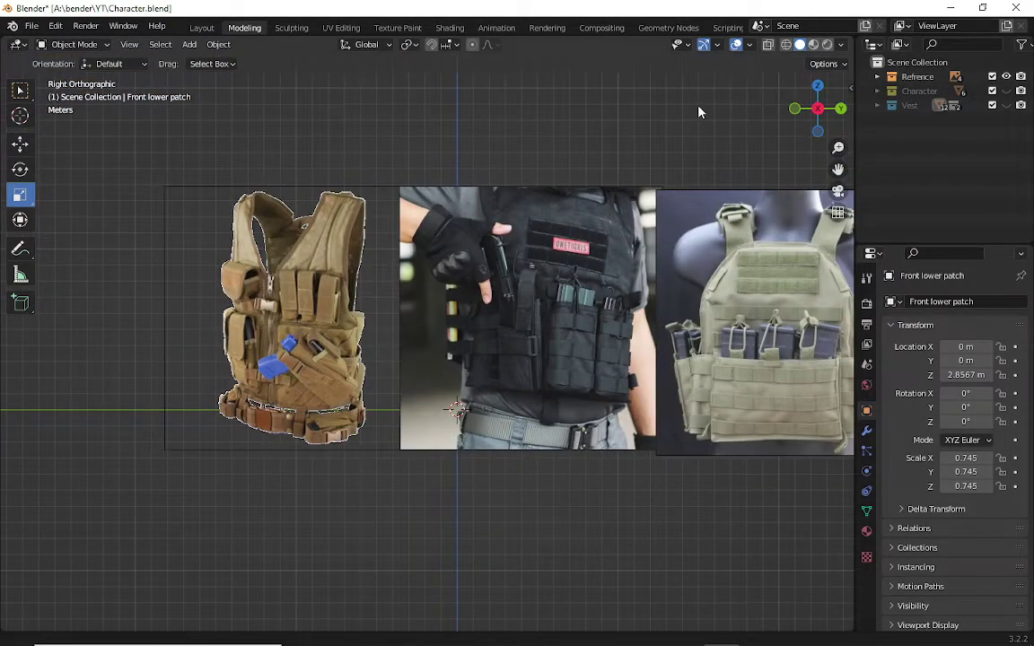
ctrl+scroll(554, 148, down, 5)
ctrl+scroll(642, 267, down, 2)
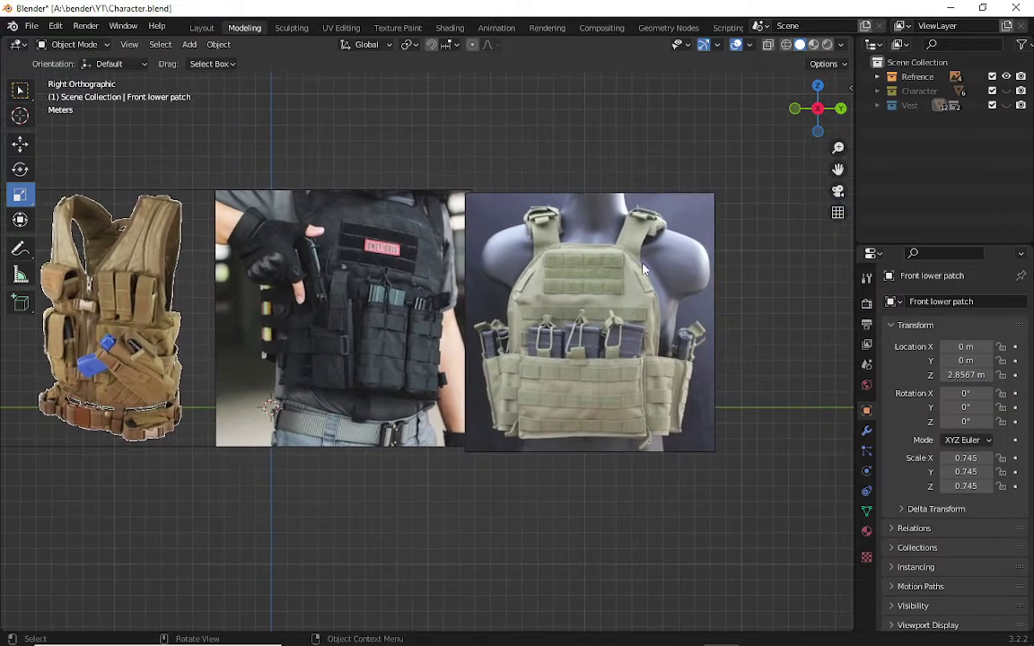
scroll(628, 268, up, 3)
scroll(597, 270, up, 2)
scroll(468, 255, up, 2)
scroll(348, 254, up, 1)
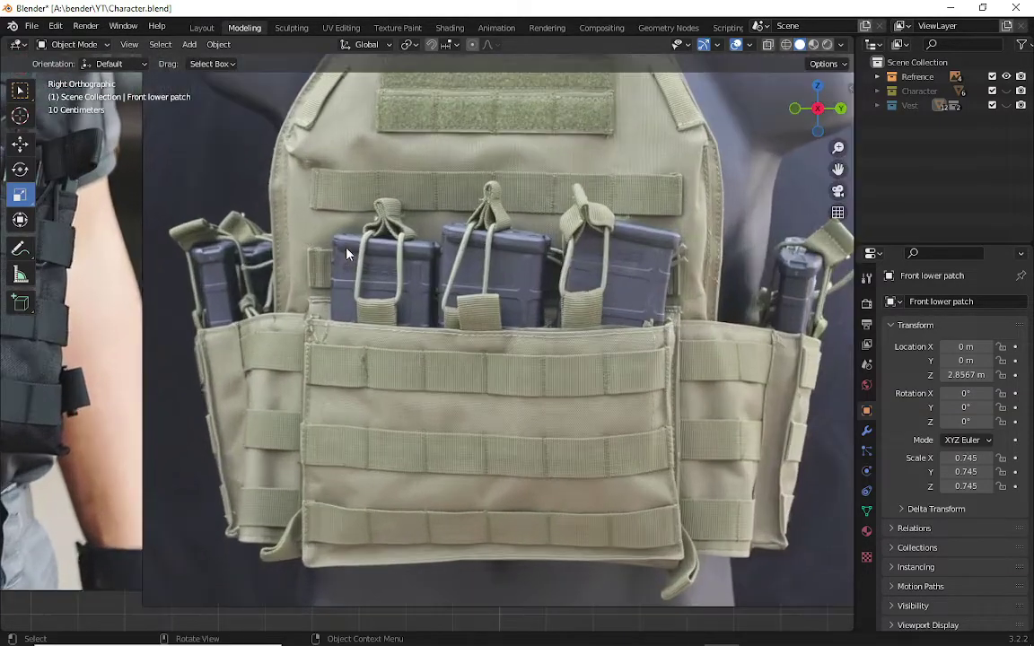
scroll(346, 253, down, 1)
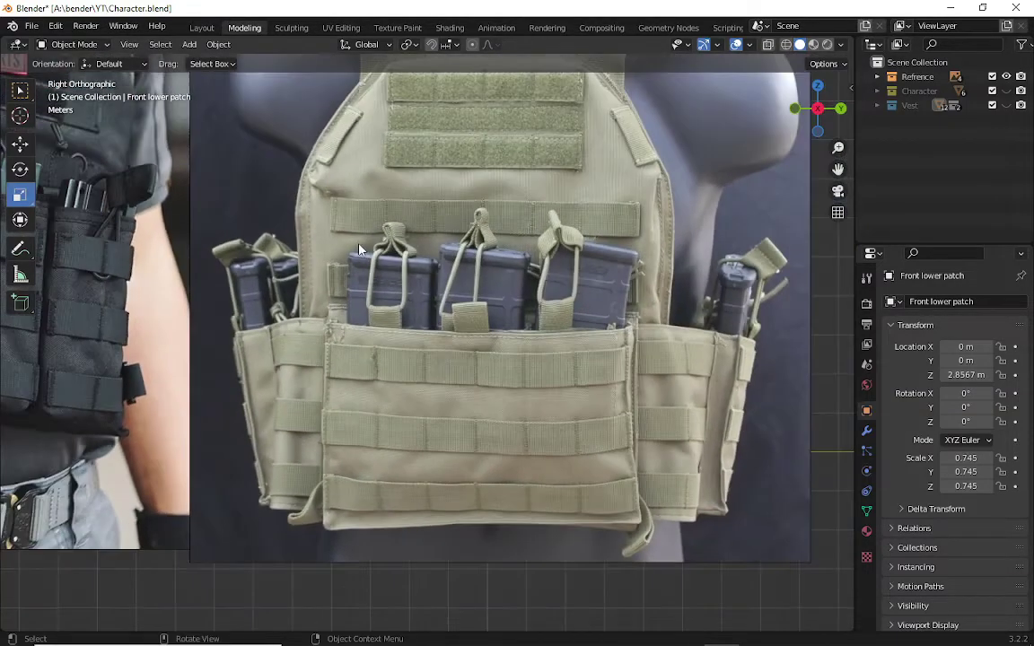
- Add a cube and move it onto the green vest reference
click(189, 45)
mouse_move(235, 60)
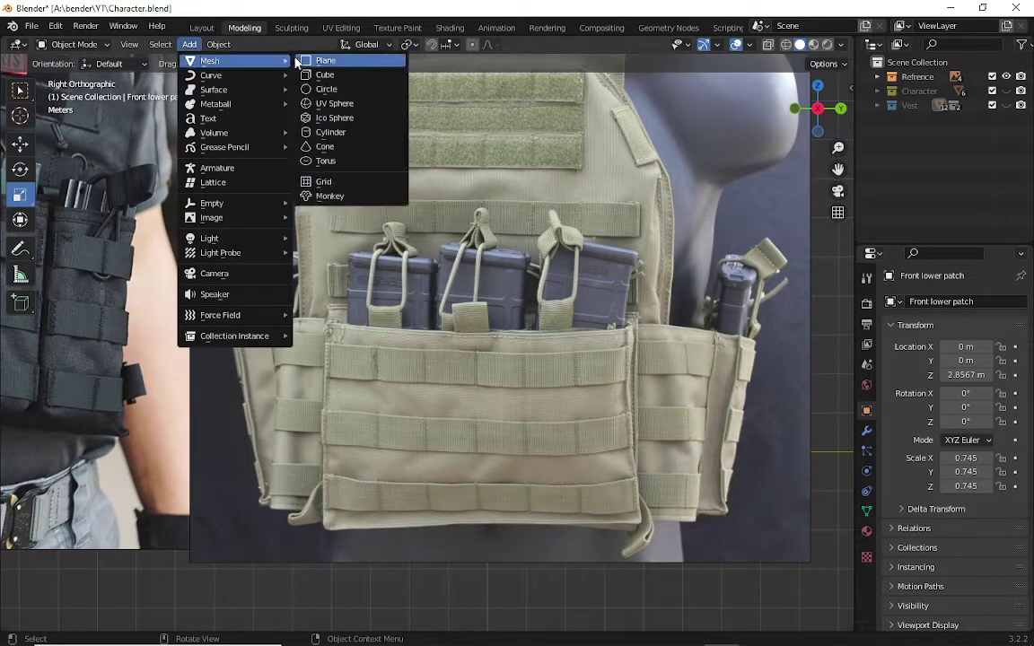
click(305, 75)
scroll(644, 206, down, 3)
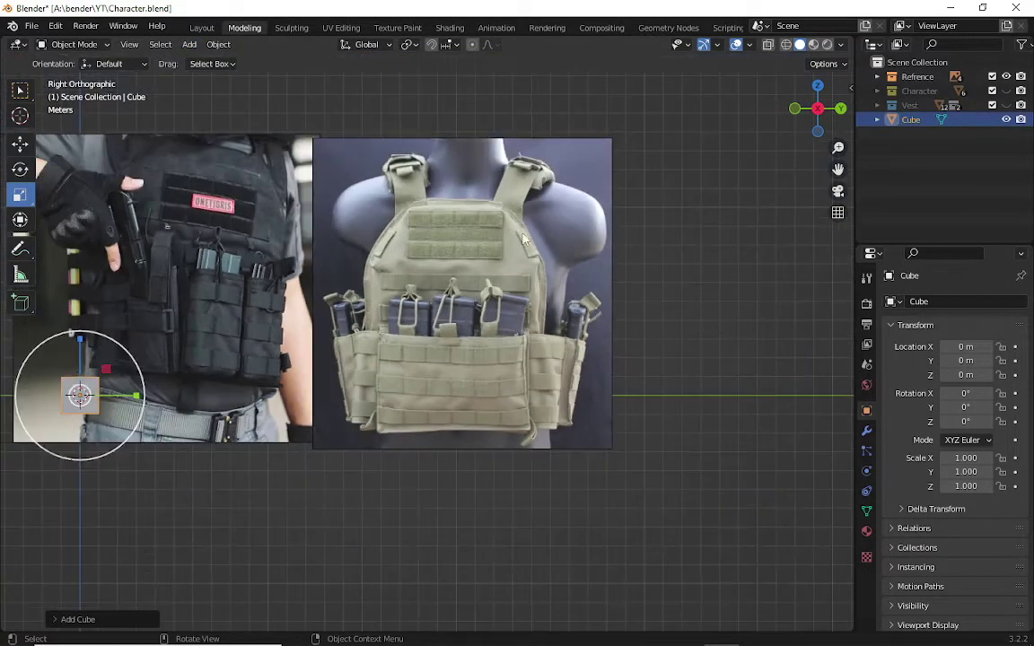
click(20, 144)
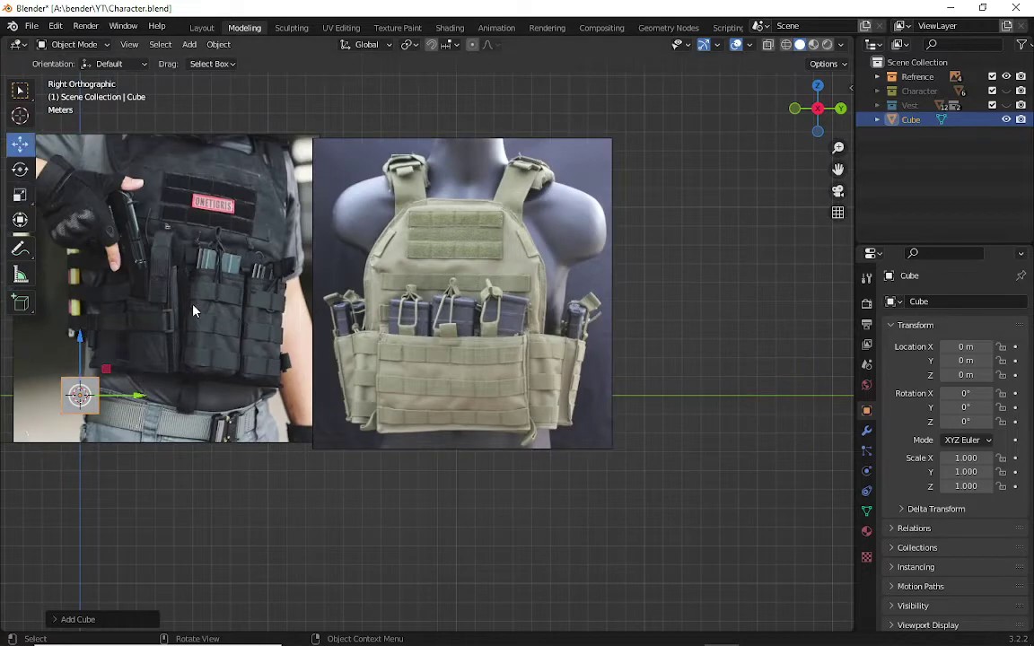
key(g)
click(582, 270)
- Shift the cube left onto the centre pouch and stretch it to Z scale 2.527
scroll(481, 284, up, 1)
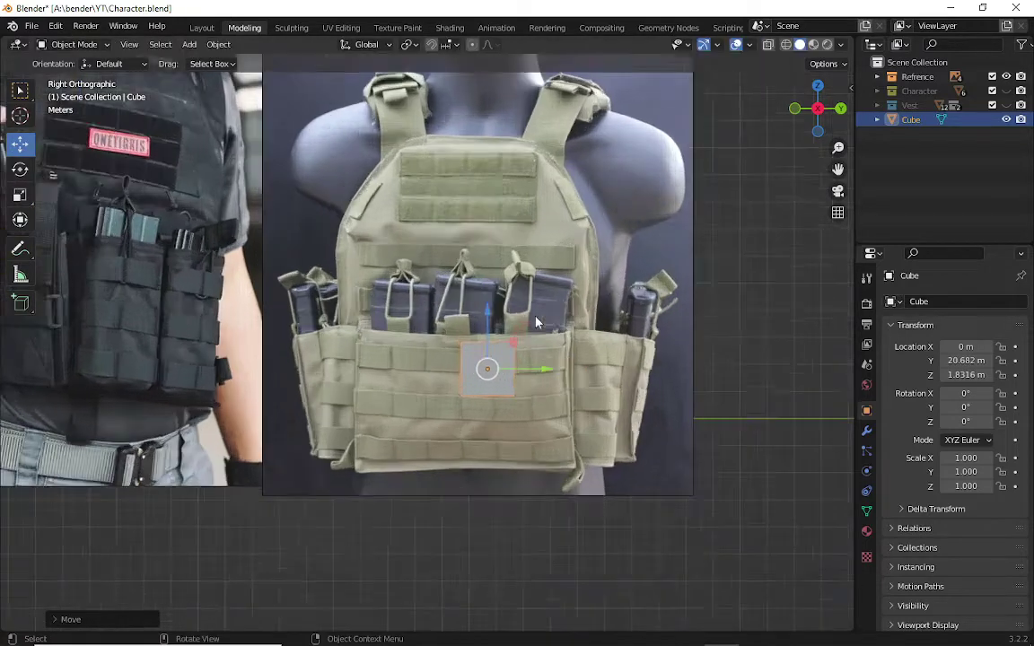
scroll(536, 322, up, 5)
drag(598, 404, 571, 405)
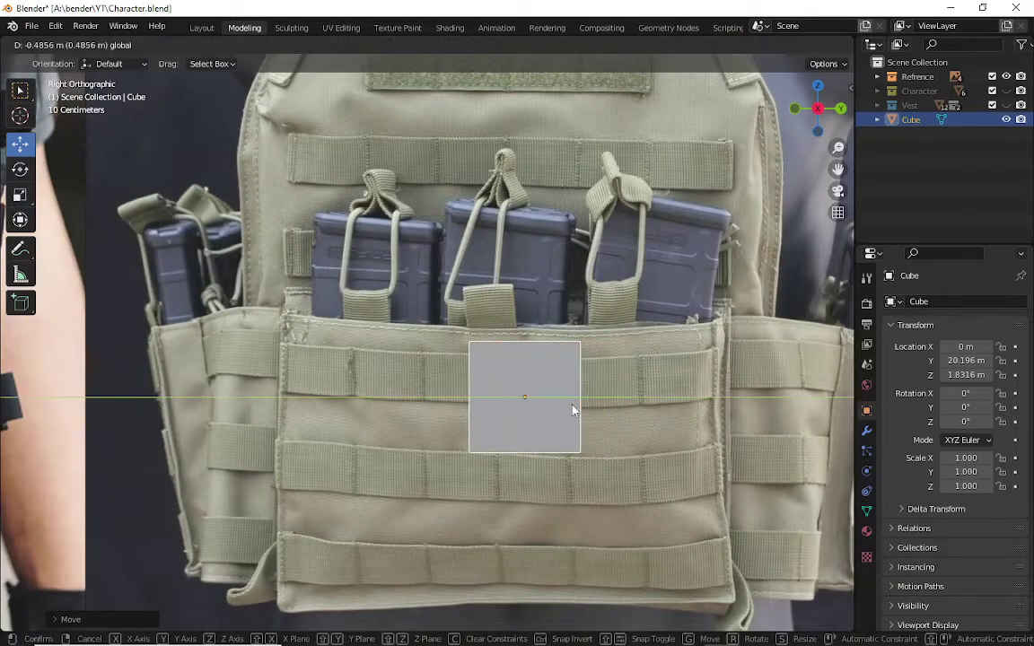
click(20, 194)
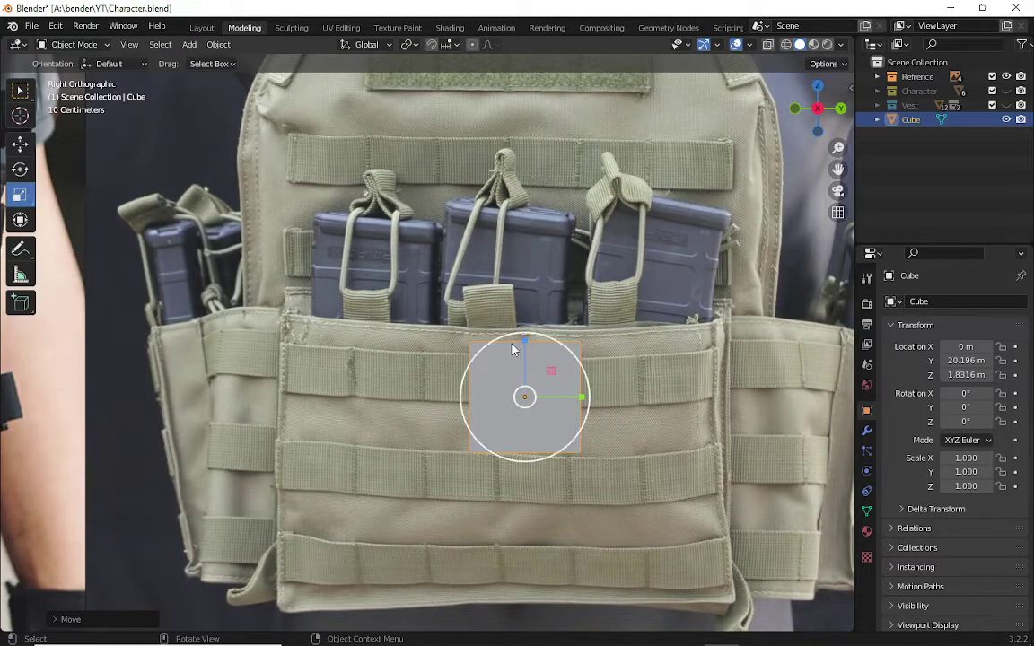
drag(526, 339, 538, 244)
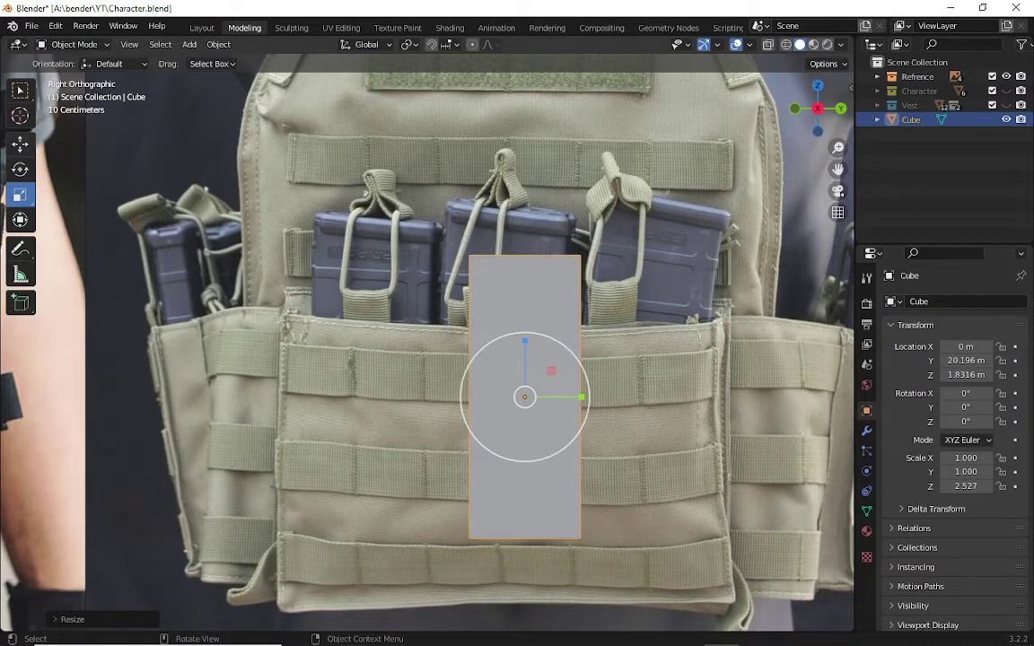
- Enter Edit Mode on the cube and select its top face
click(75, 44)
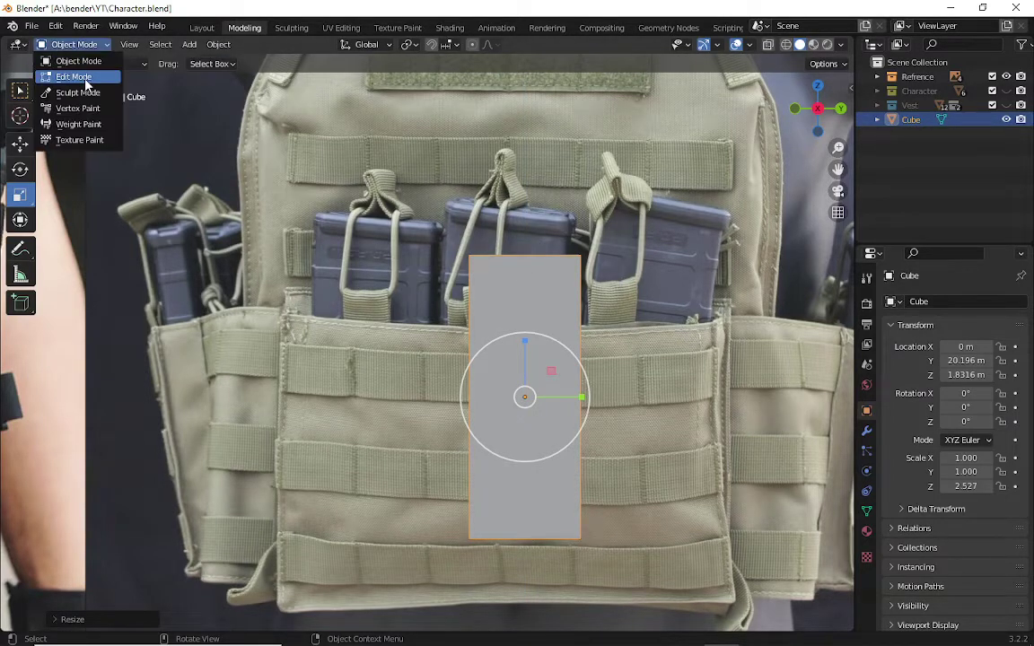
key(Return)
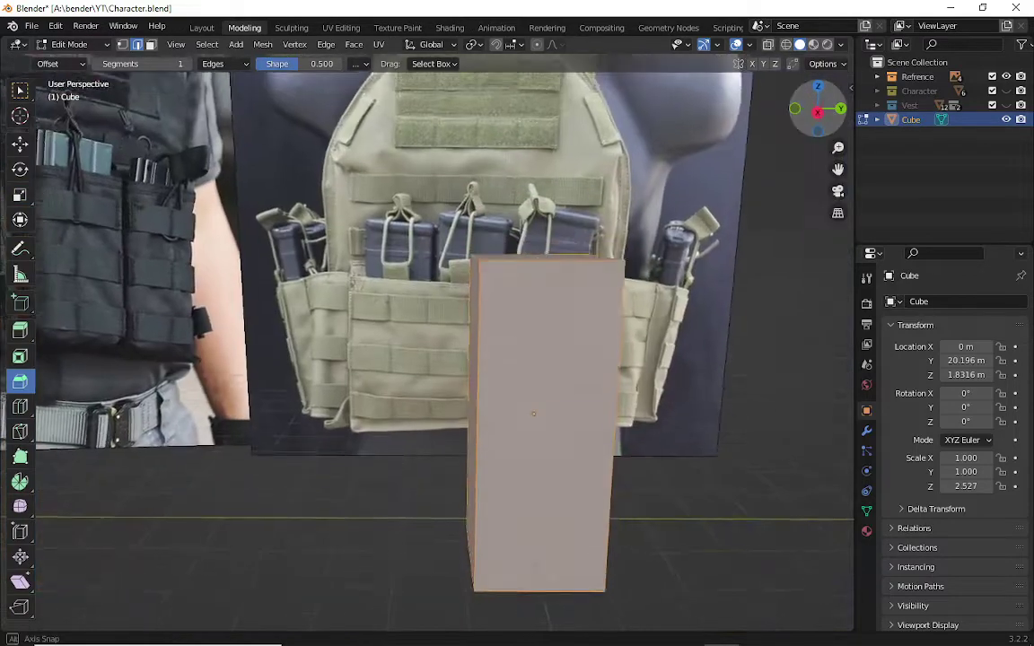
mouse_move(745, 117)
middle_down()
mouse_move(736, 90)
mouse_move(639, 208)
middle_up()
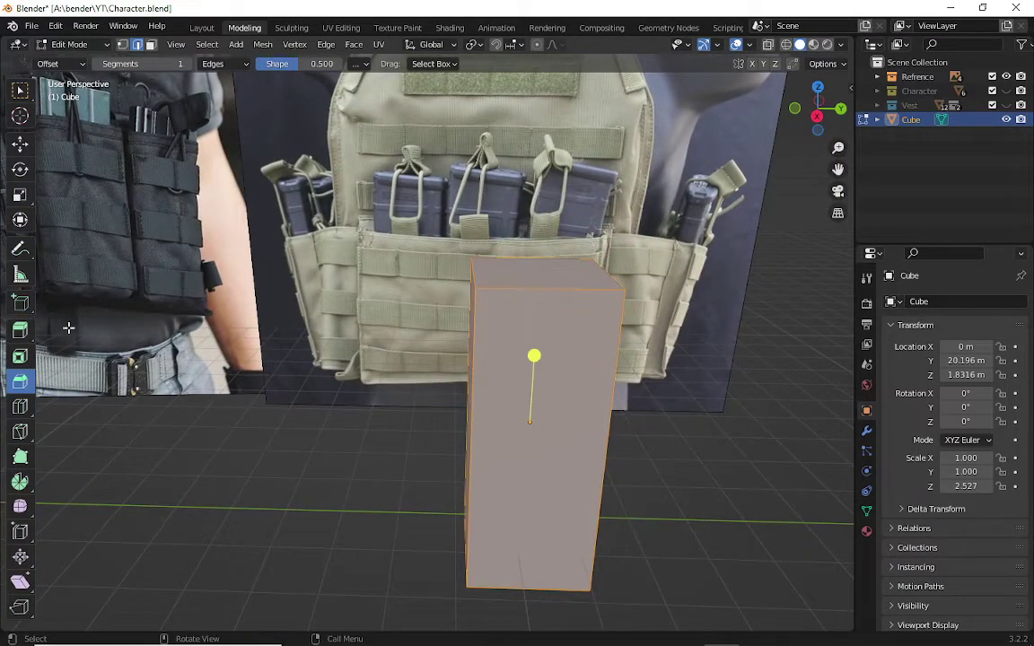
click(20, 330)
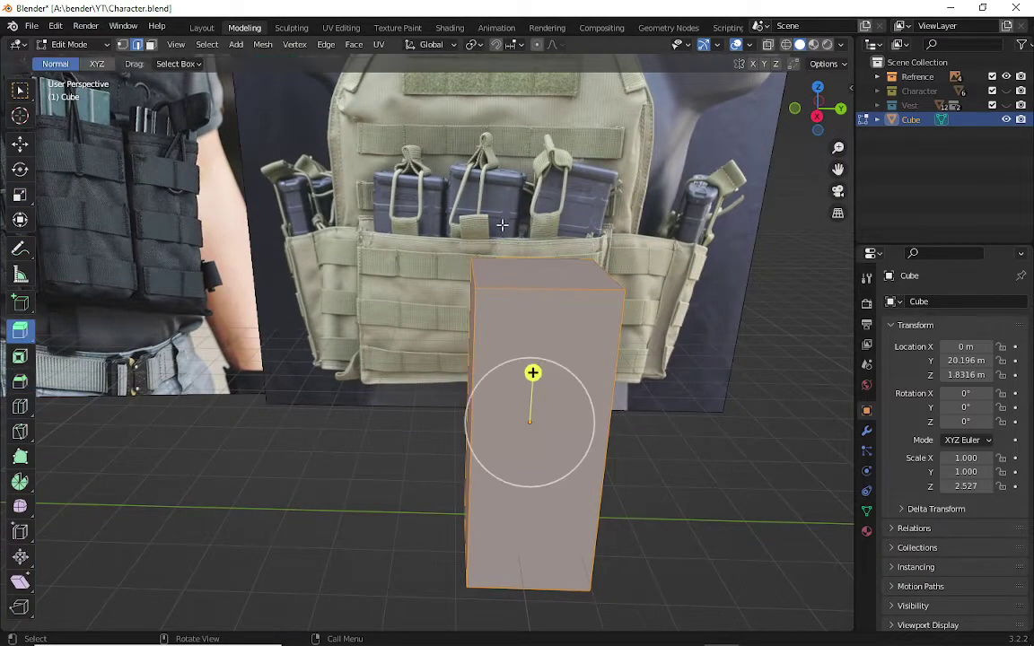
click(513, 273)
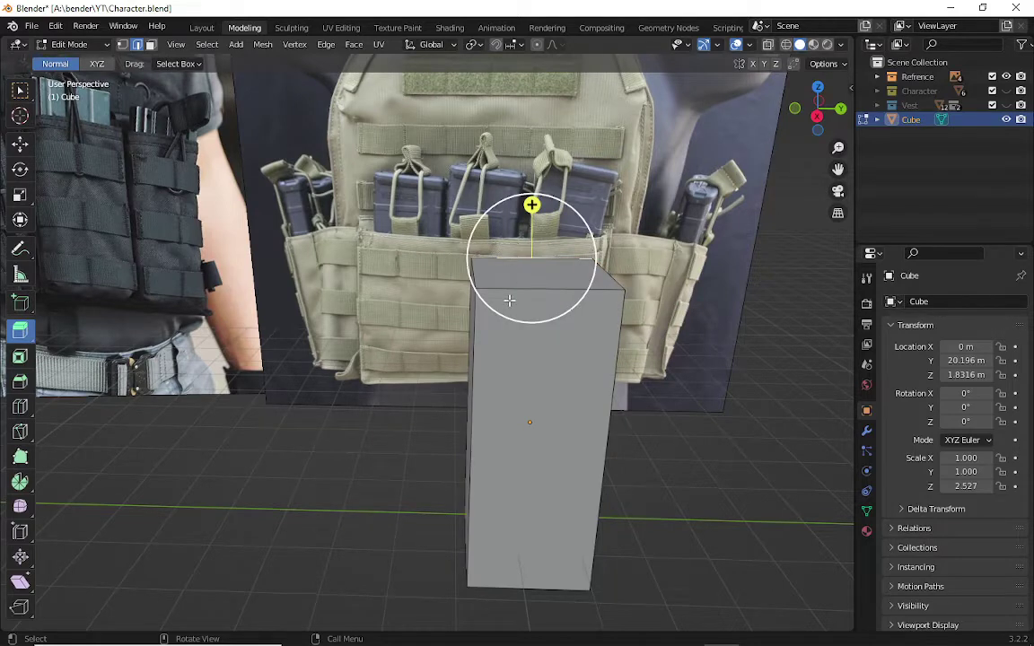
click(523, 238)
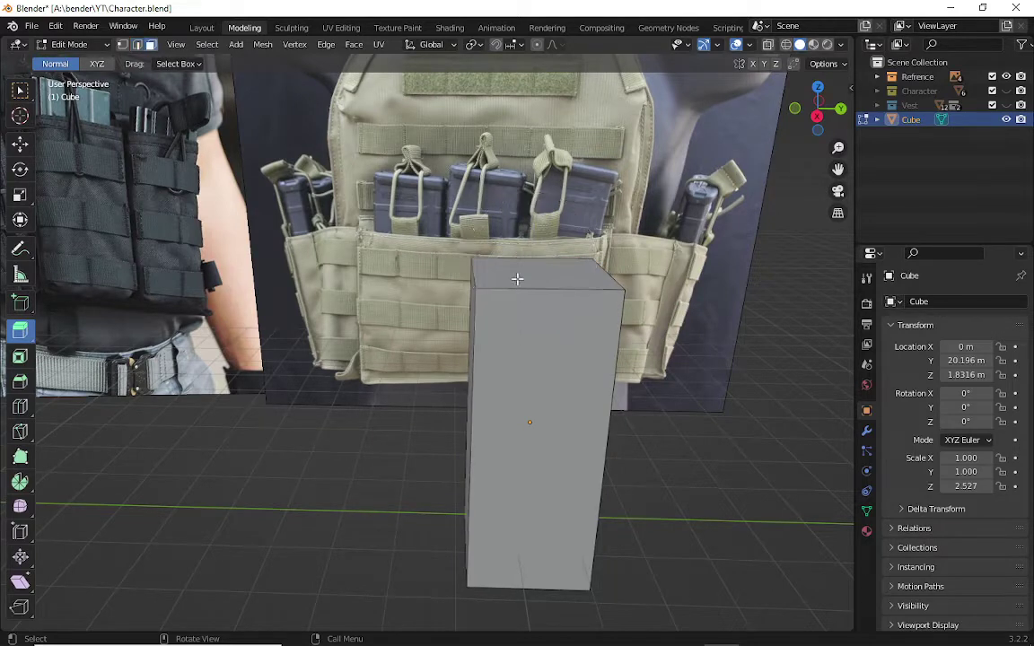
click(517, 279)
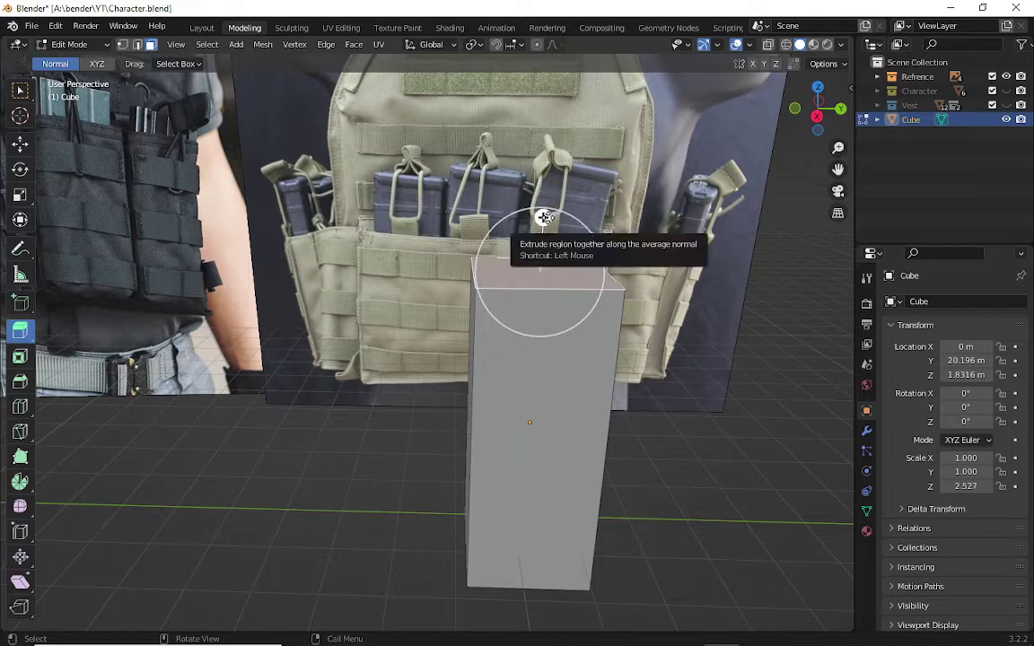
- Extrude the top face slightly upward and select the new thin top band
click(817, 118)
drag(548, 175, 548, 160)
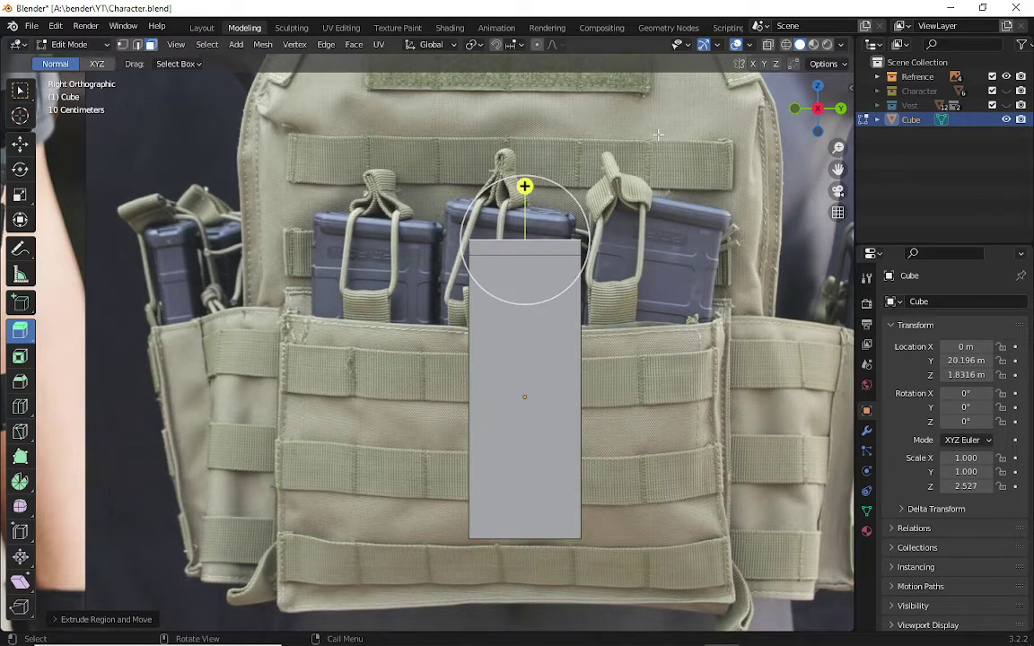
ctrl+click(530, 248)
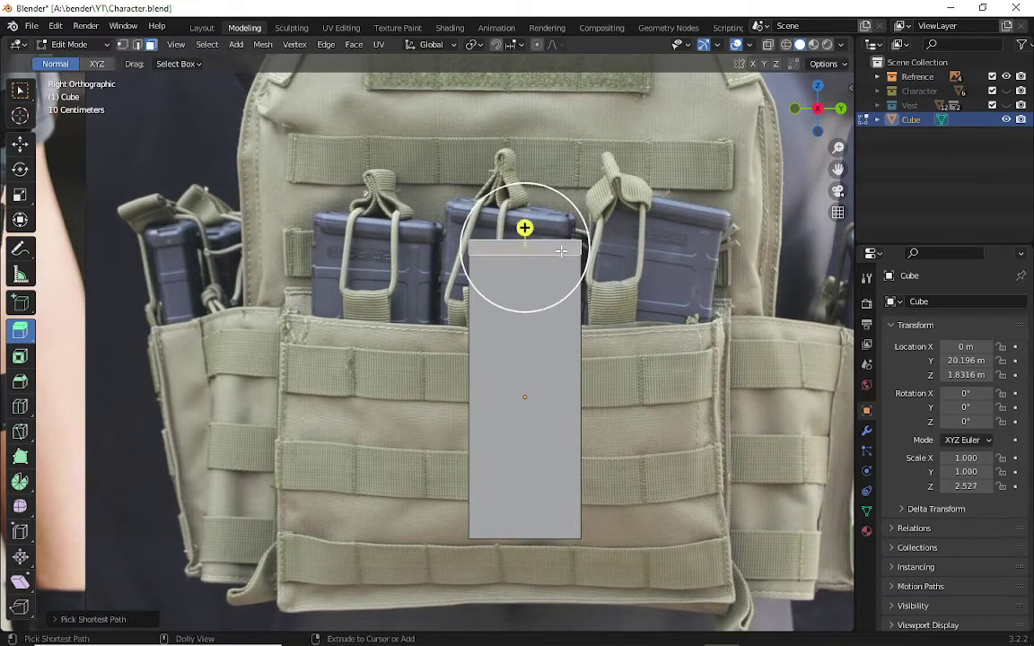
middle_drag(741, 100, 481, 176)
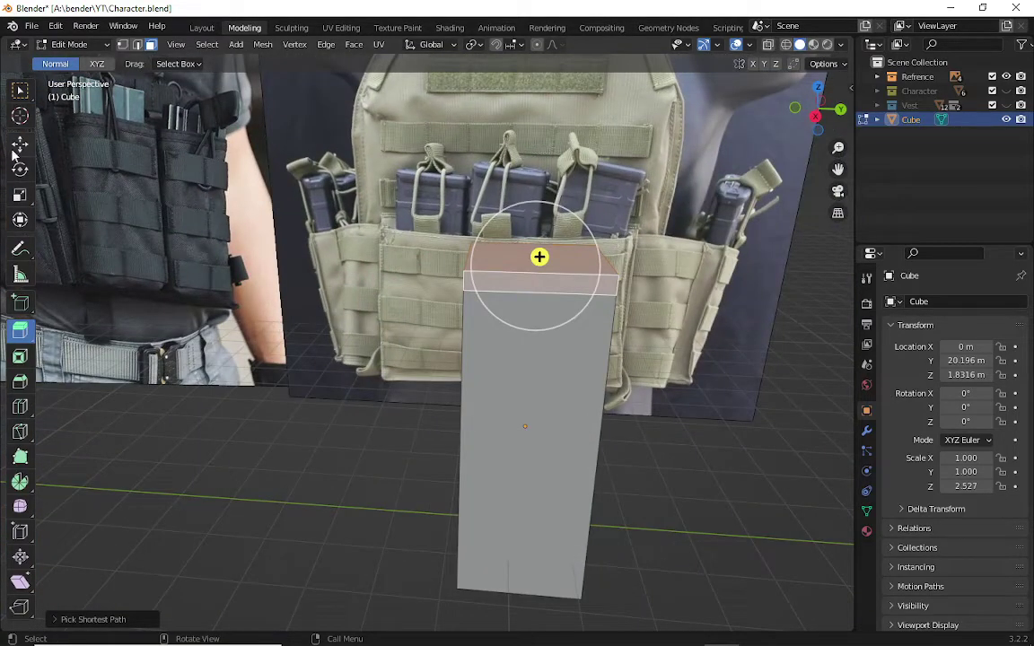
click(21, 144)
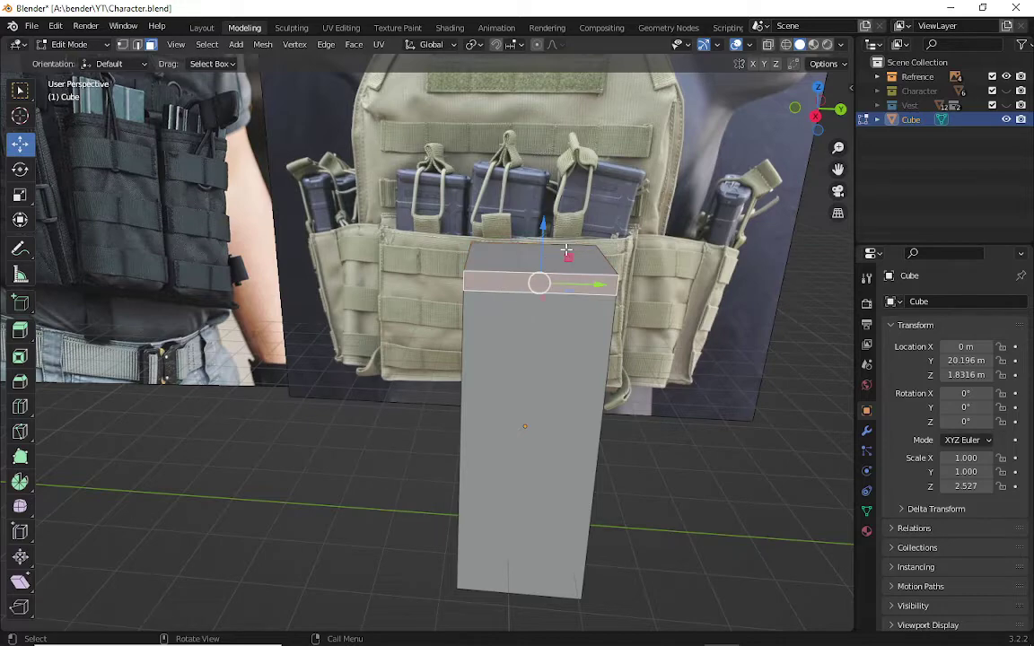
- Select the cube's top face and rescale it sideways, checking the shape from several angles
drag(822, 122, 422, 272)
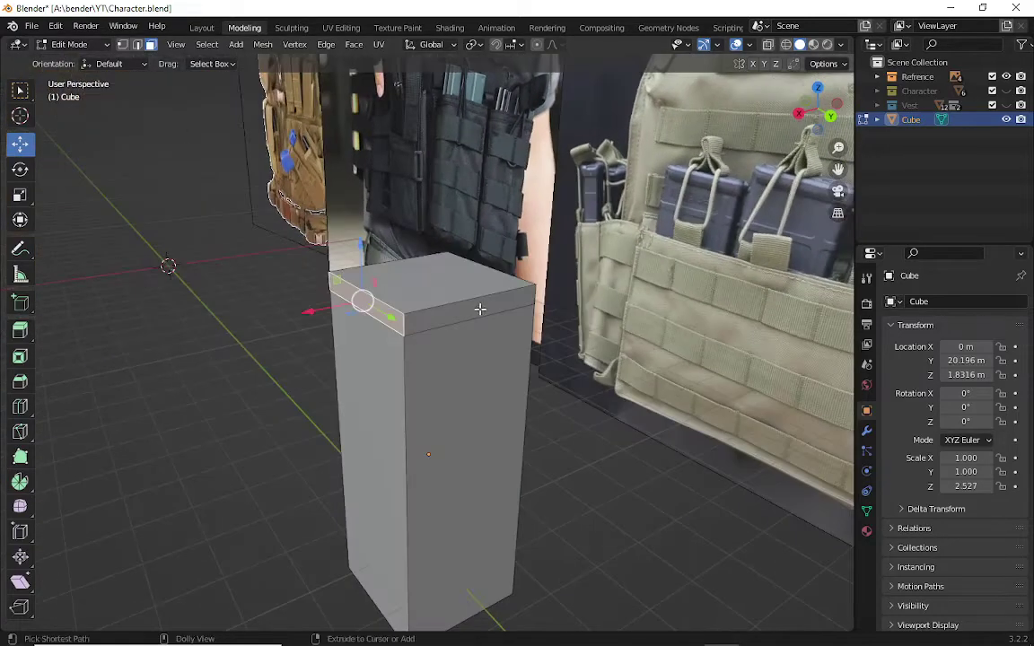
ctrl+click(422, 271)
drag(817, 132, 546, 231)
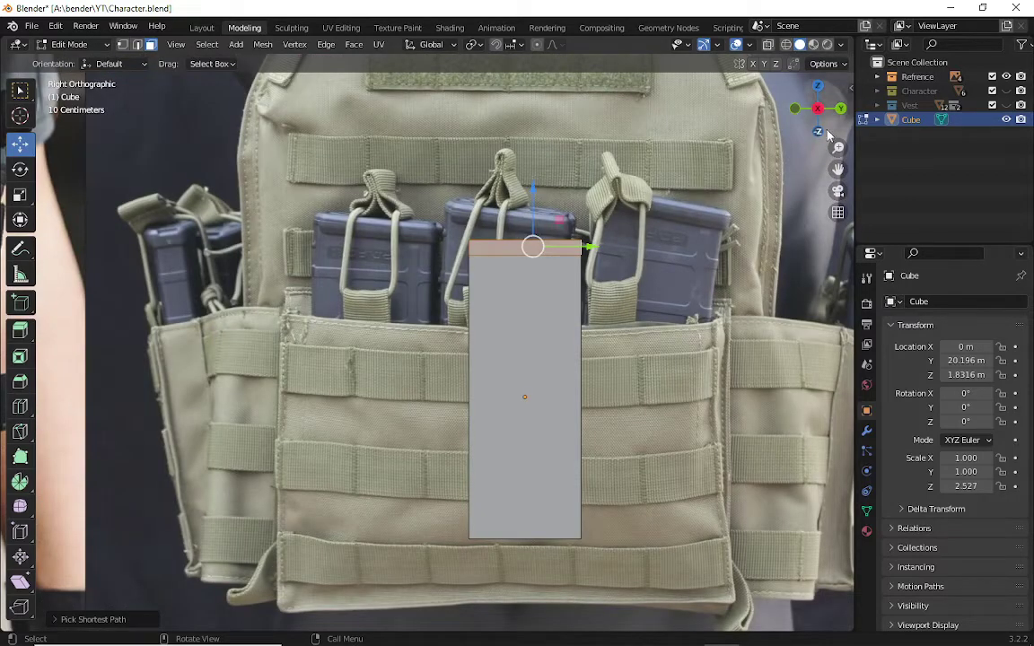
click(20, 195)
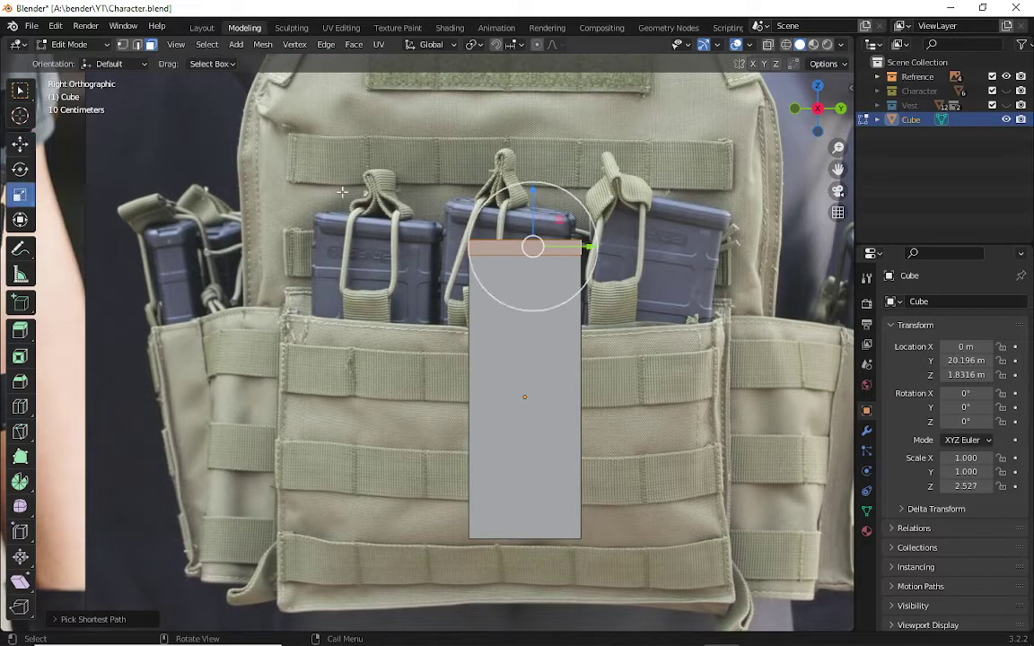
drag(589, 247, 601, 248)
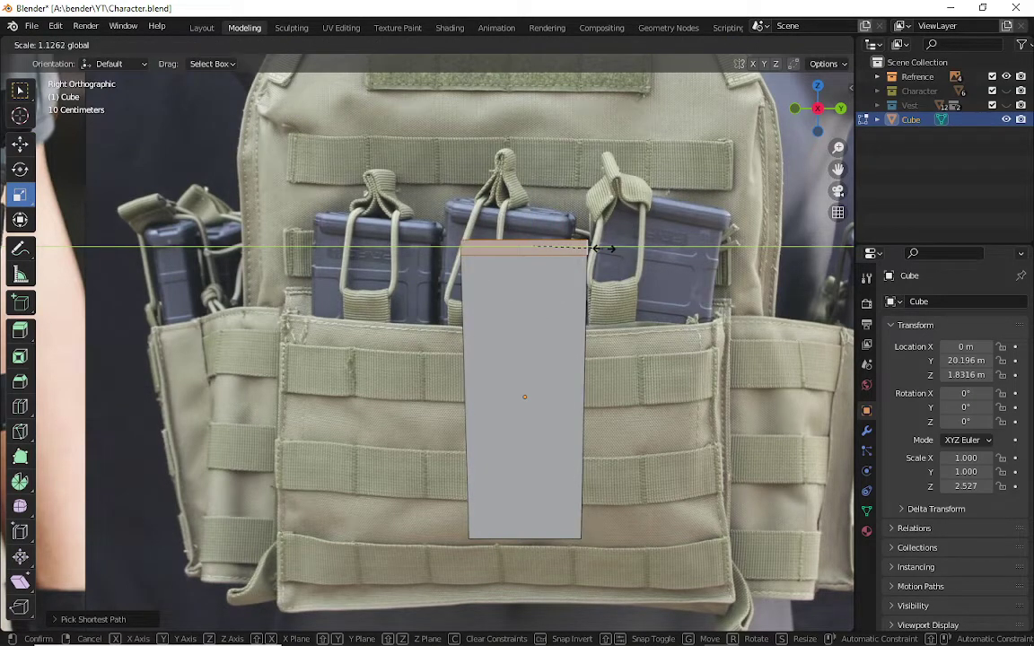
drag(601, 248, 603, 248)
middle_drag(539, 269, 404, 287)
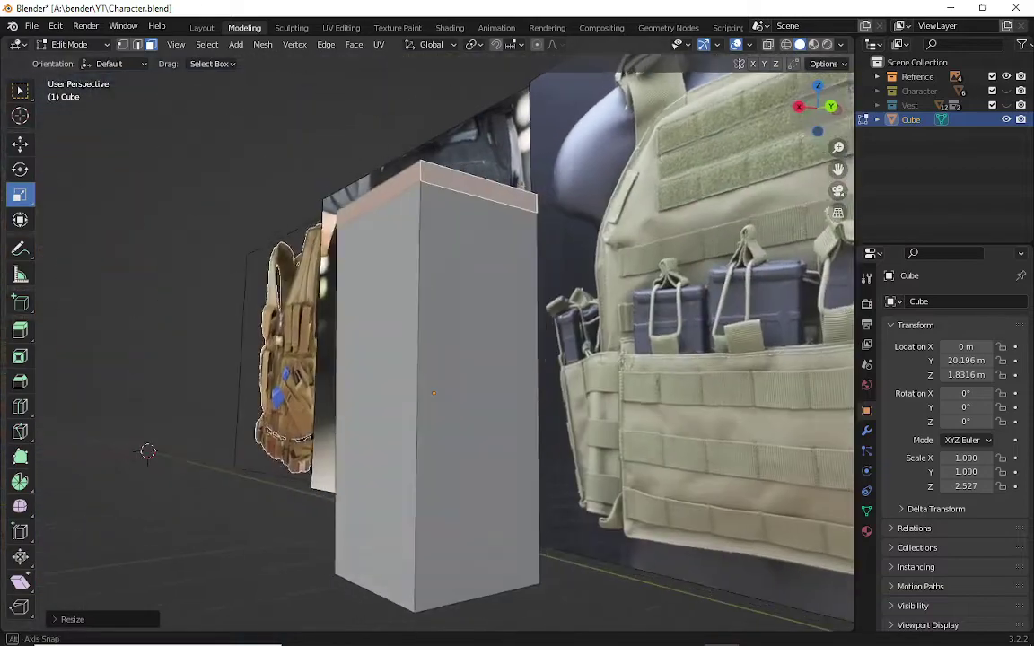
middle_drag(736, 171, 805, 165)
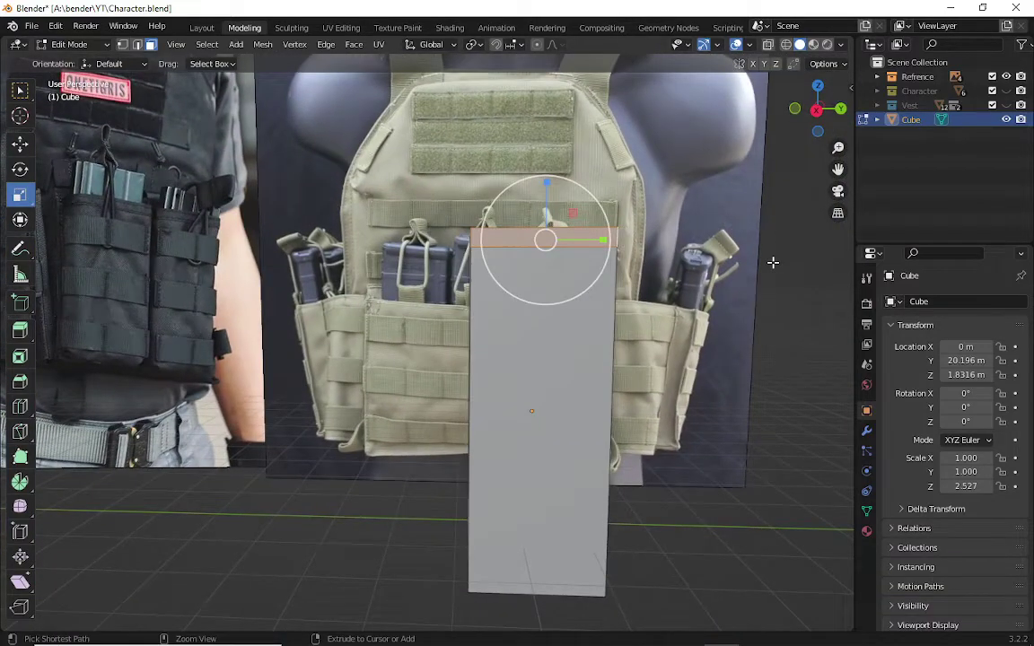
key(ctrl+z)
key(ctrl+z)
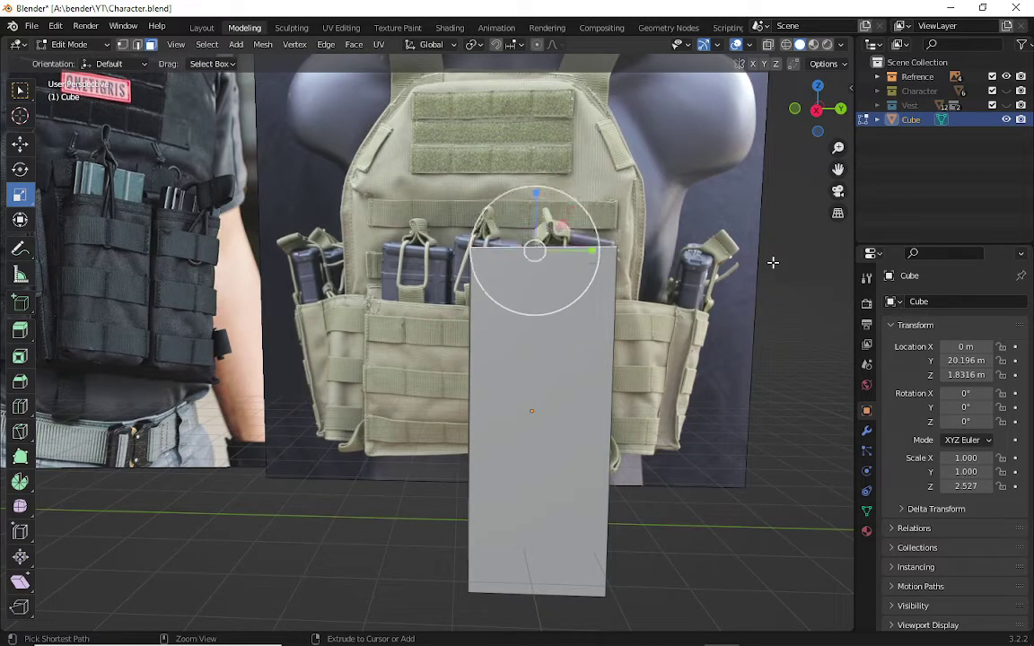
drag(816, 114, 820, 122)
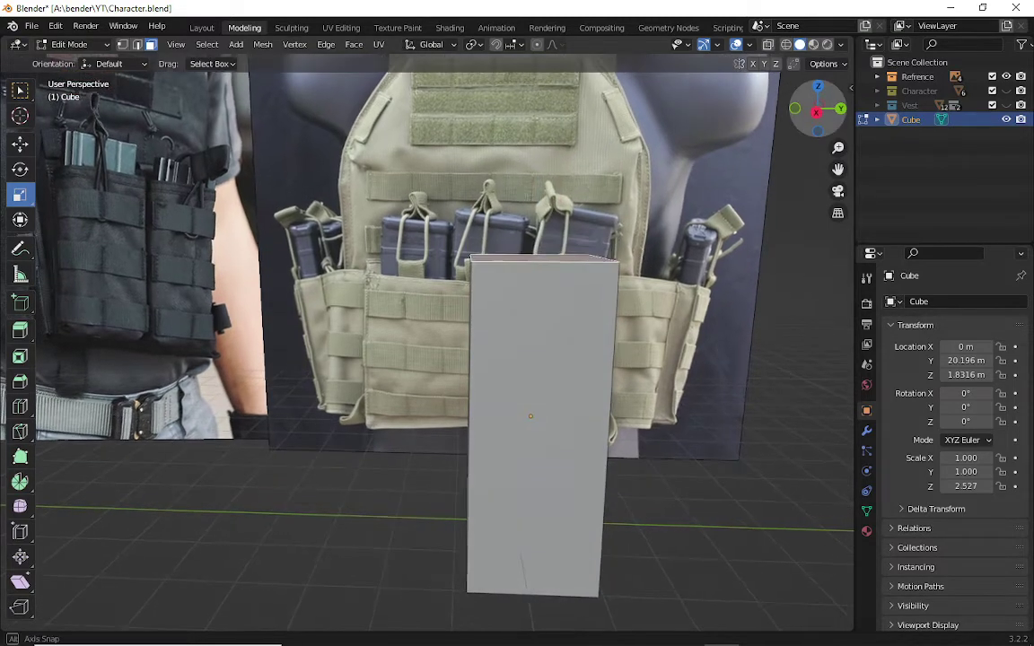
- Extrude the top face a little upward and widen it so the cap flares out
key(e)
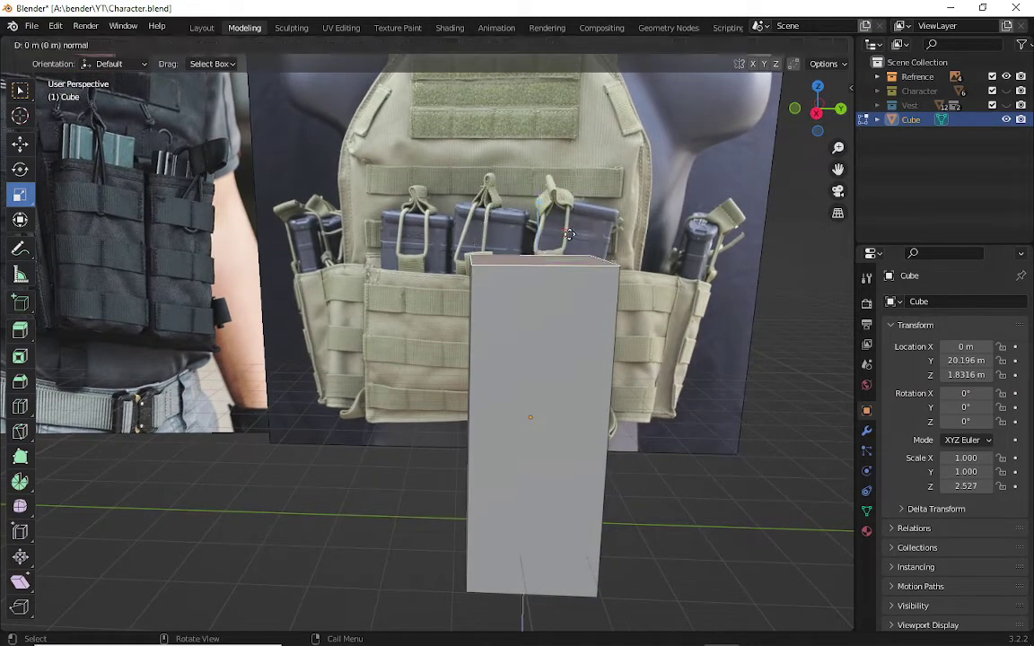
right_click(568, 235)
key(e)
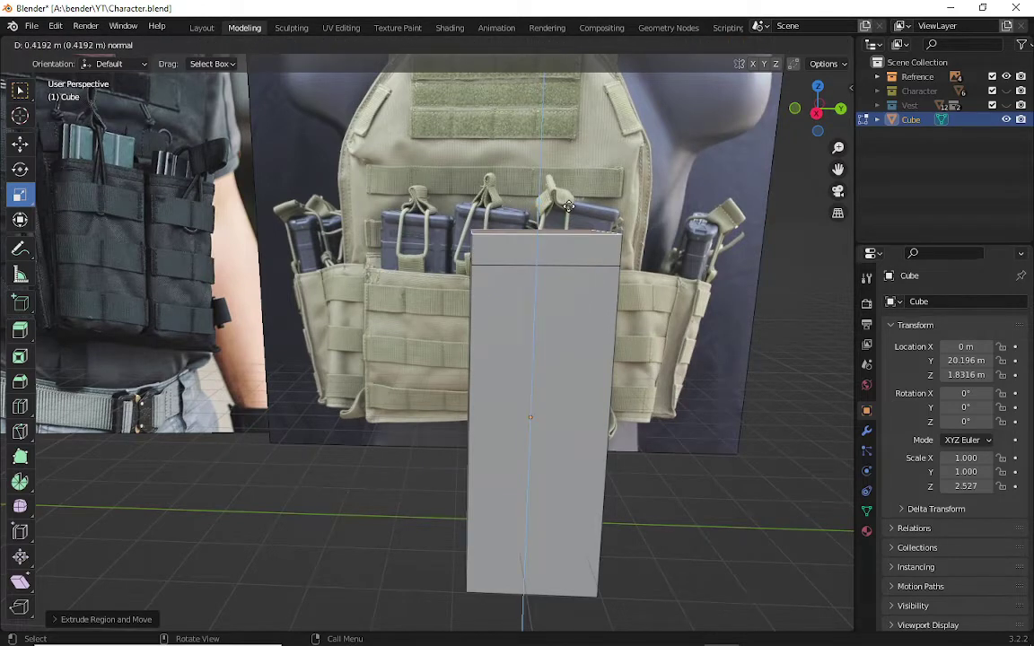
click(566, 205)
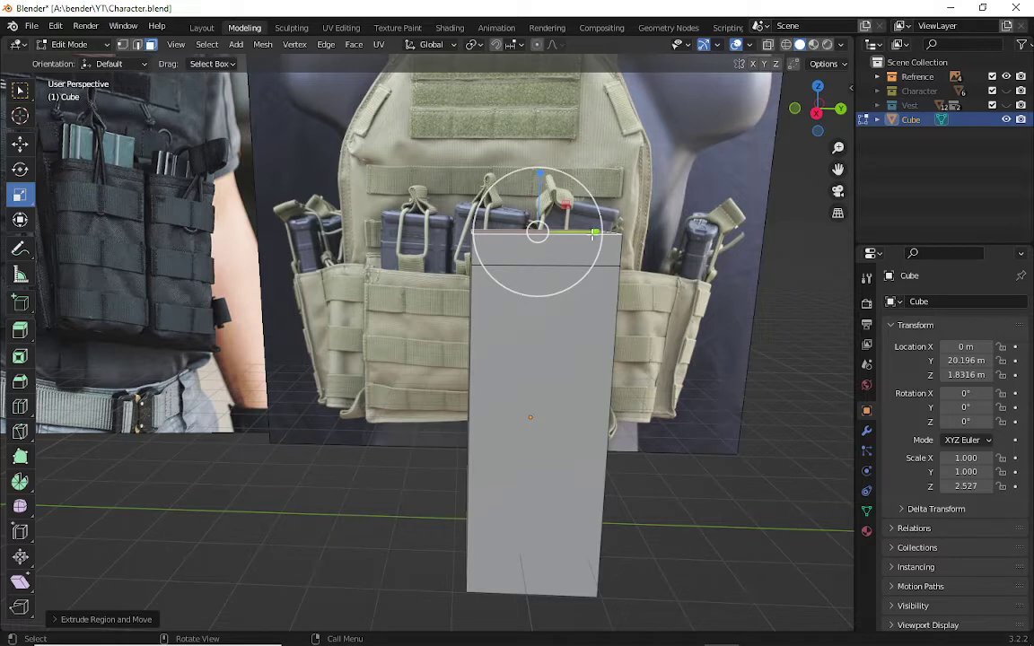
drag(593, 235, 608, 227)
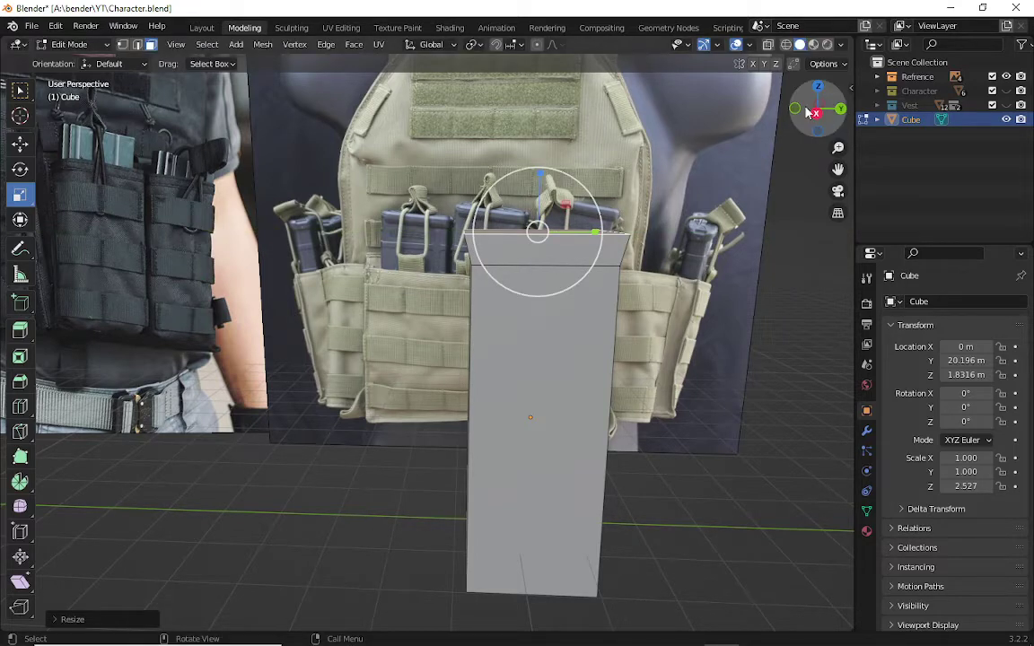
drag(812, 107, 709, 112)
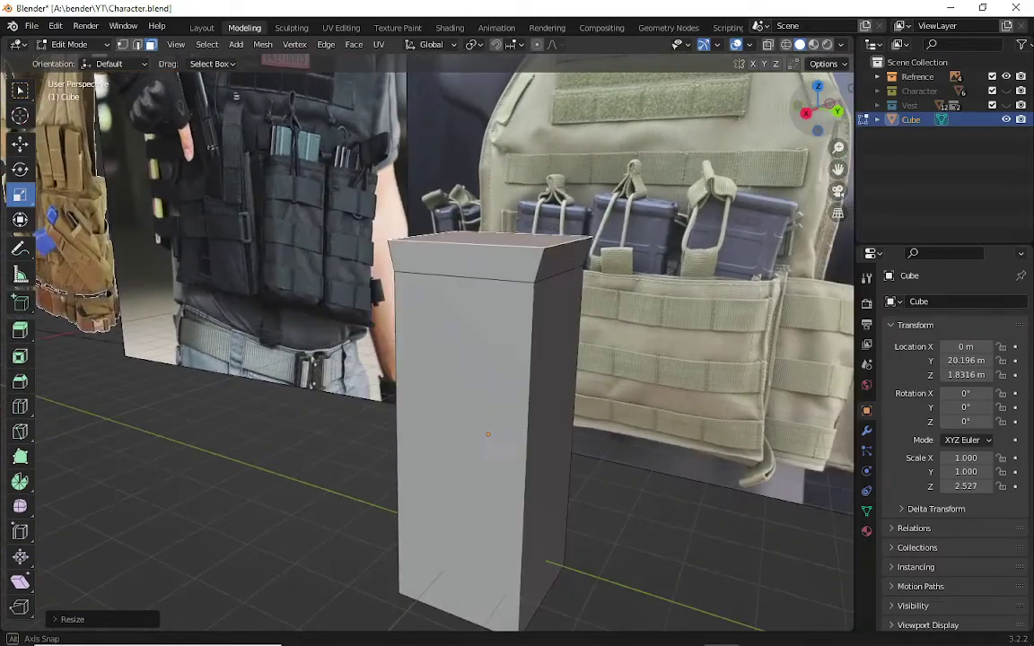
drag(708, 112, 718, 113)
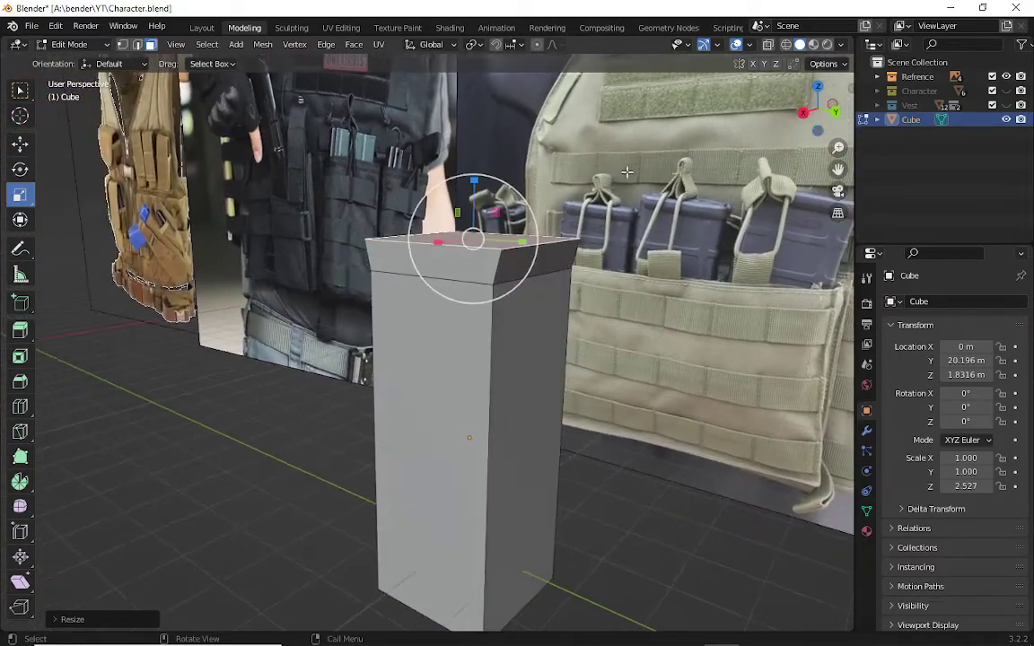
- Undo back past the flared top extrusion, leaving a plain tall box
ctrl+click(478, 283)
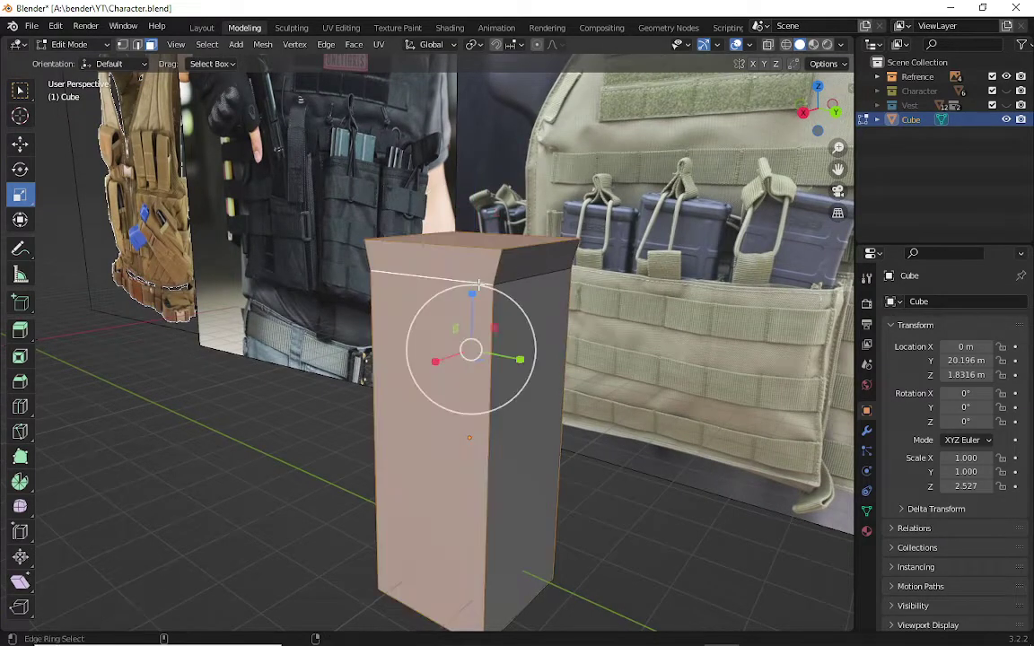
key(ctrl+z)
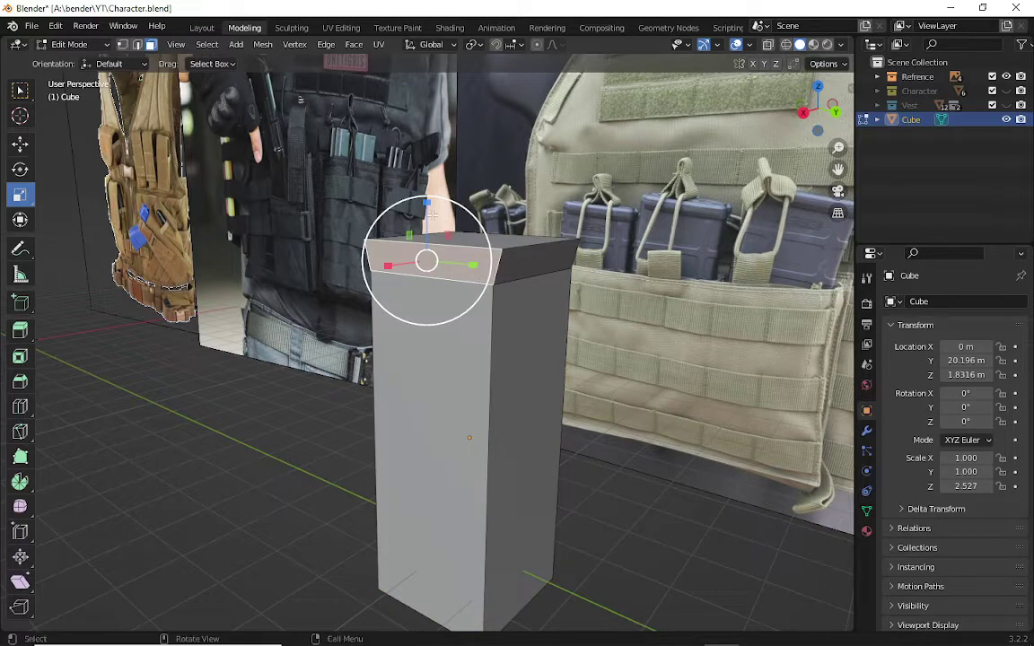
click(136, 44)
click(201, 408)
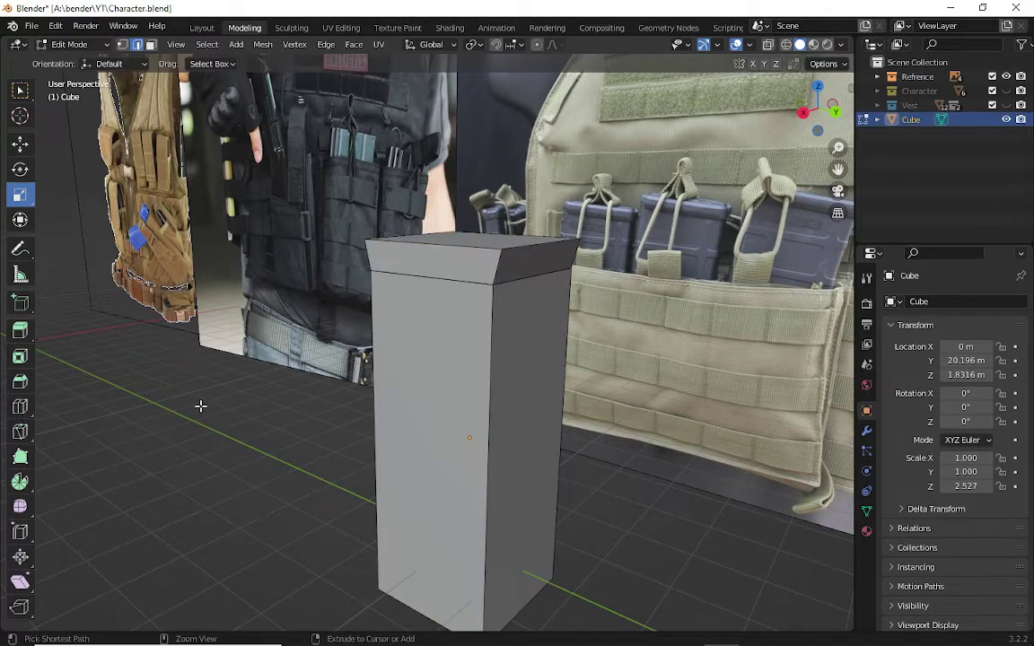
key(ctrl+z)
key(ctrl+z)
key(ctrl+z)
key(ctrl+z)
key(ctrl+z)
key(ctrl+z)
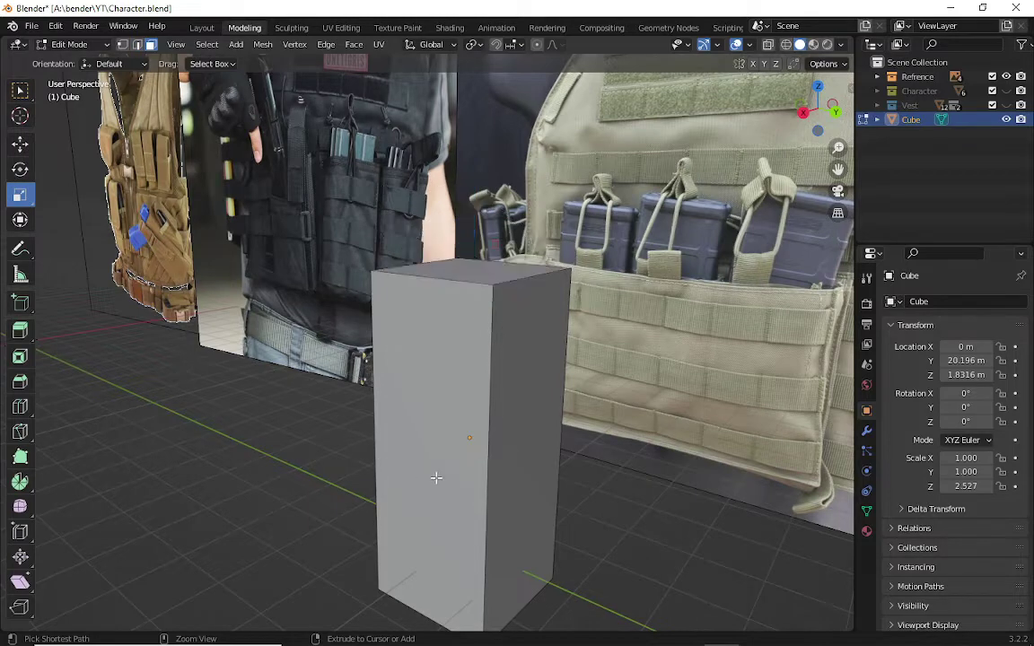
key(ctrl+z)
key(ctrl+z)
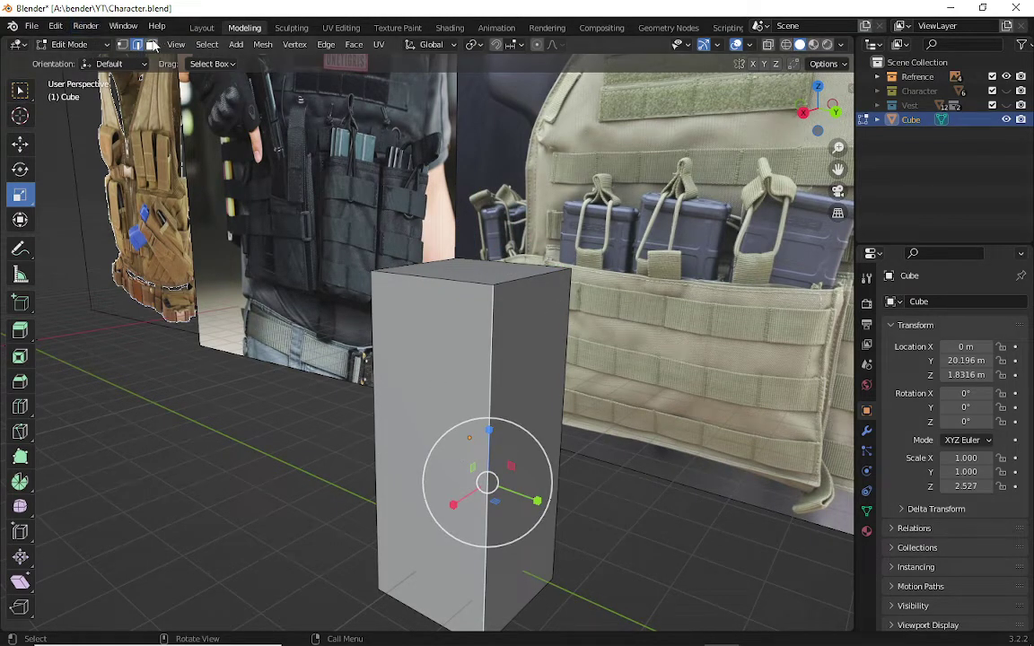
key(ctrl+z)
- Push the cube's side face 1.466 m inward to thin it into a slab
click(403, 381)
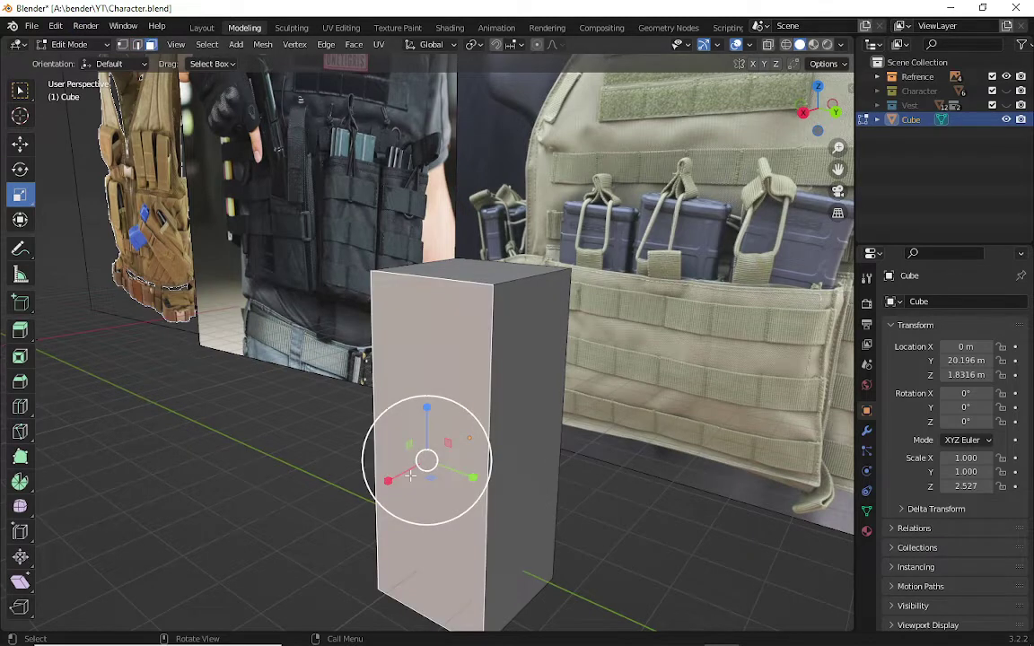
click(27, 145)
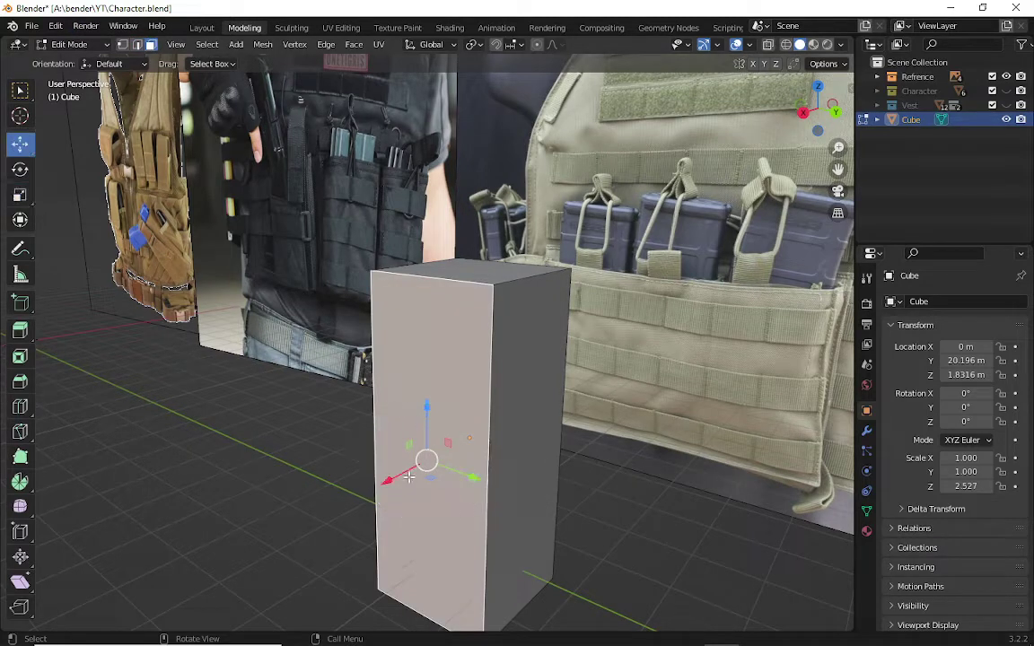
drag(385, 464, 474, 439)
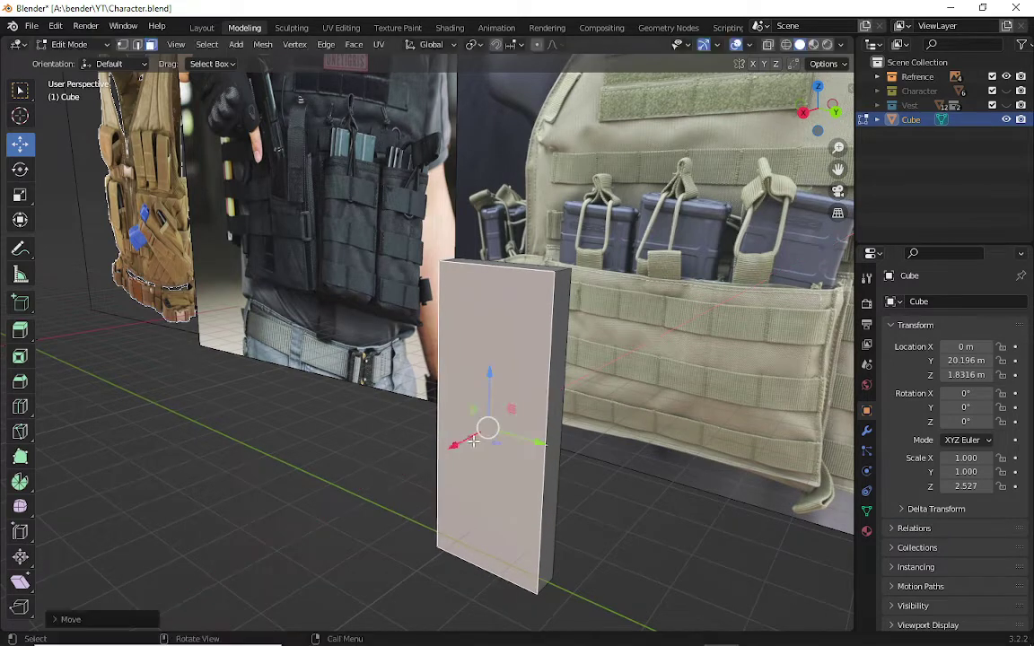
- In Right Orthographic view, move the whole slab beside the black magazine pouches
click(239, 540)
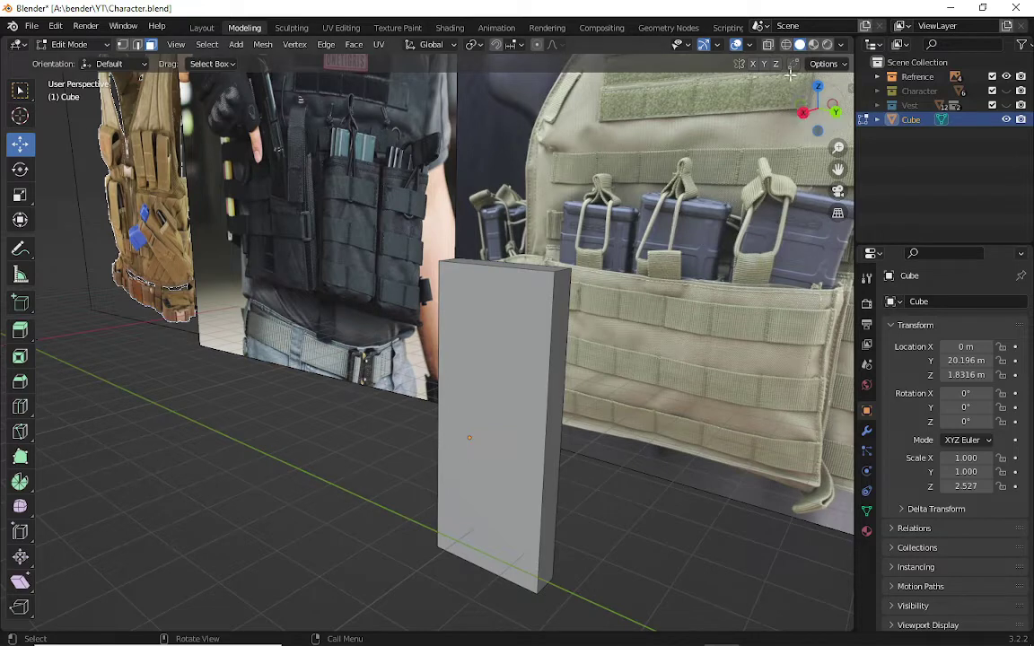
click(804, 111)
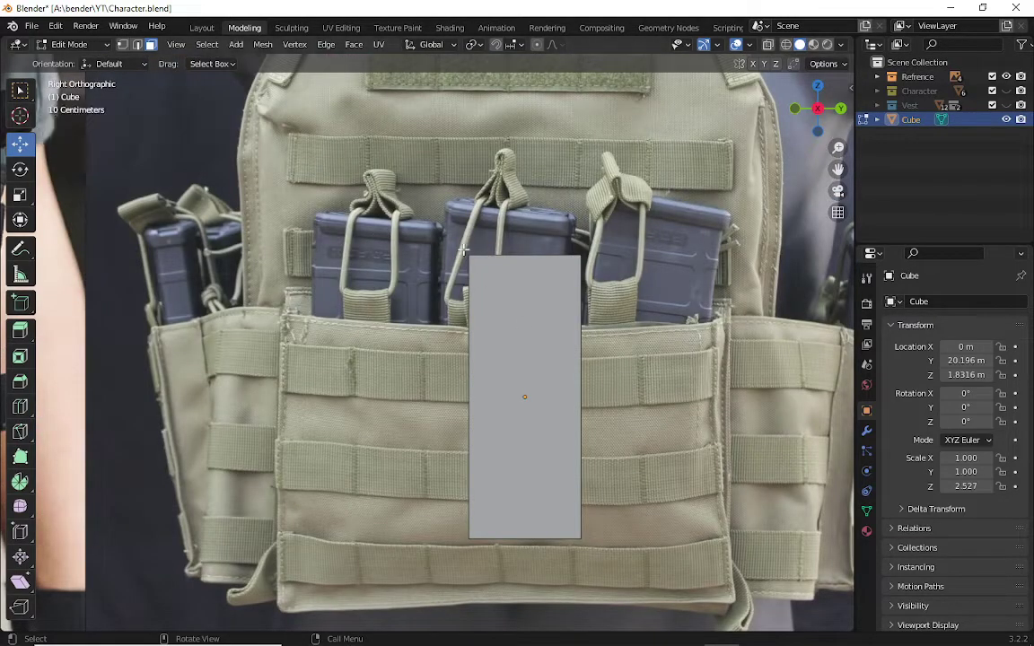
key(a)
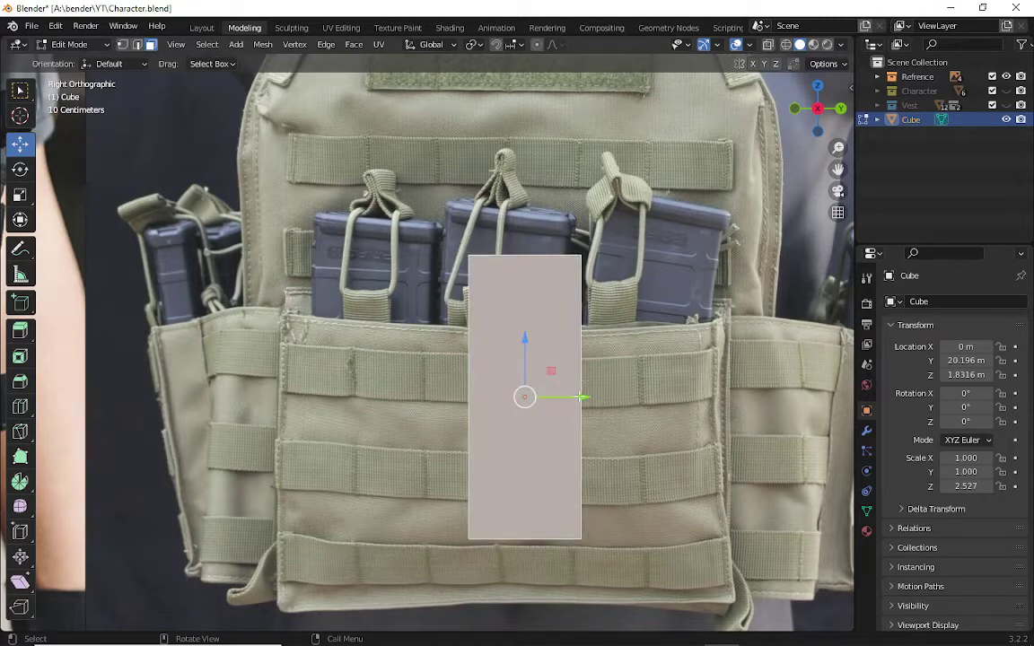
drag(525, 396, 195, 396)
scroll(500, 300, up, 1)
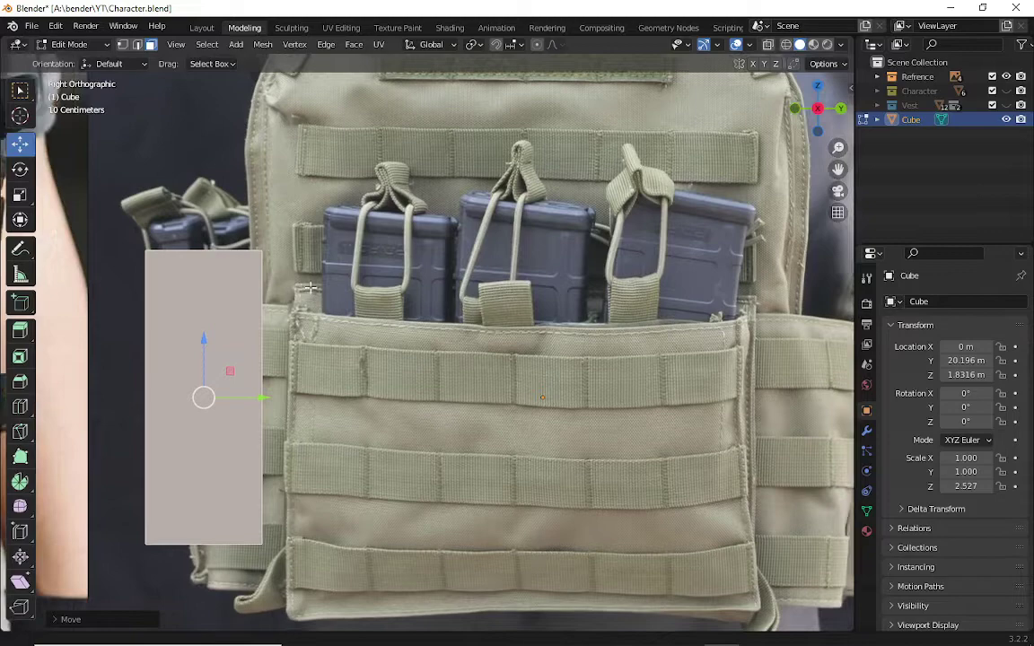
shift+middle_drag(728, 294, 748, 465)
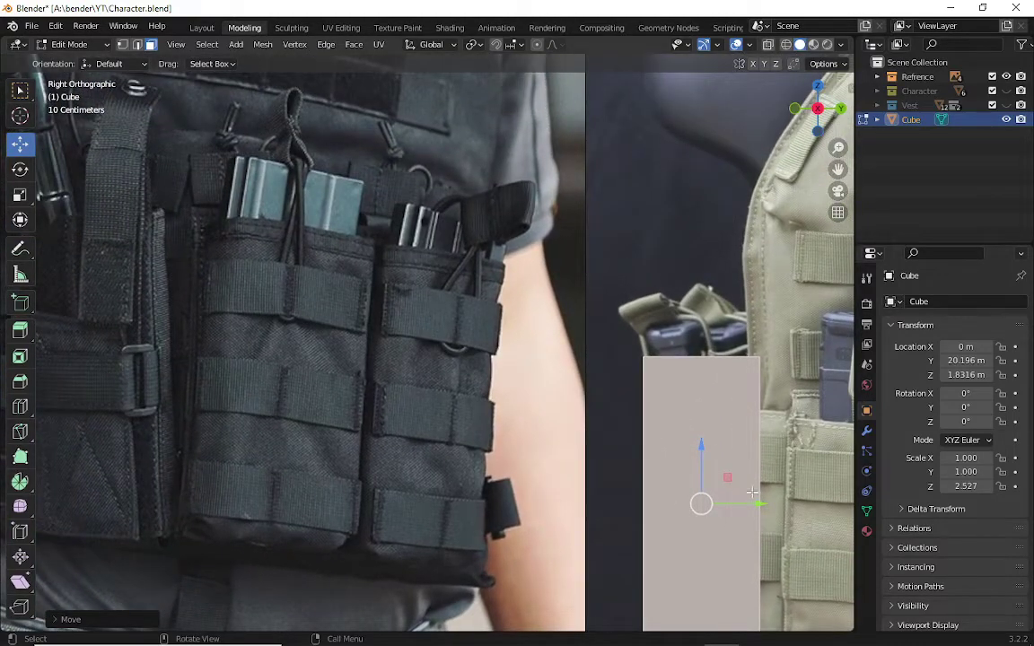
drag(752, 503, 605, 502)
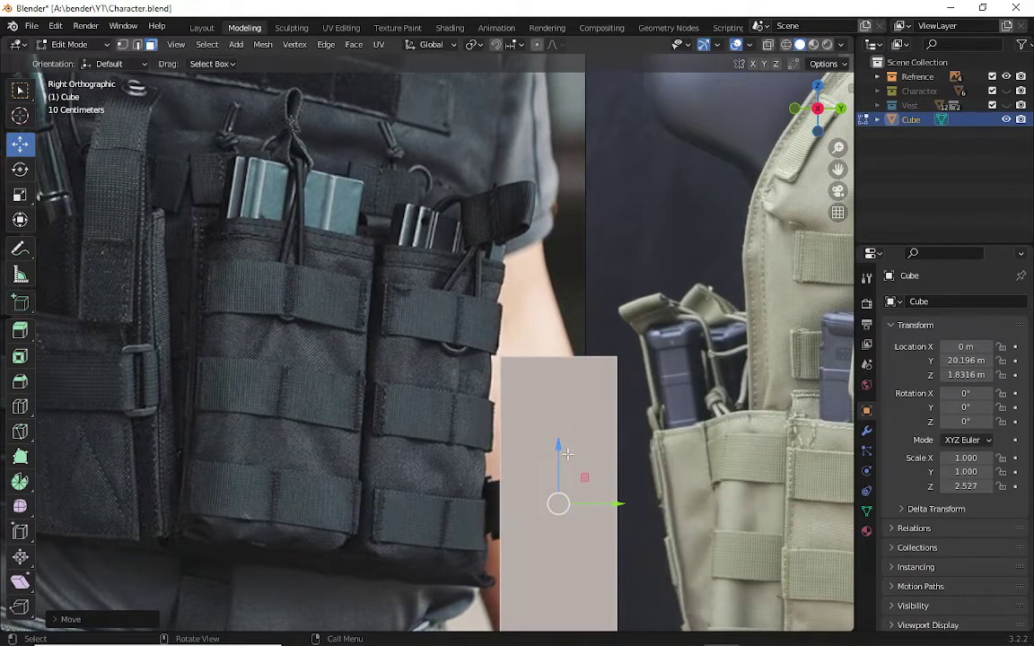
- Raise the slab vertically so it sits level with the pouch tops
key(g)
key(z)
click(585, 309)
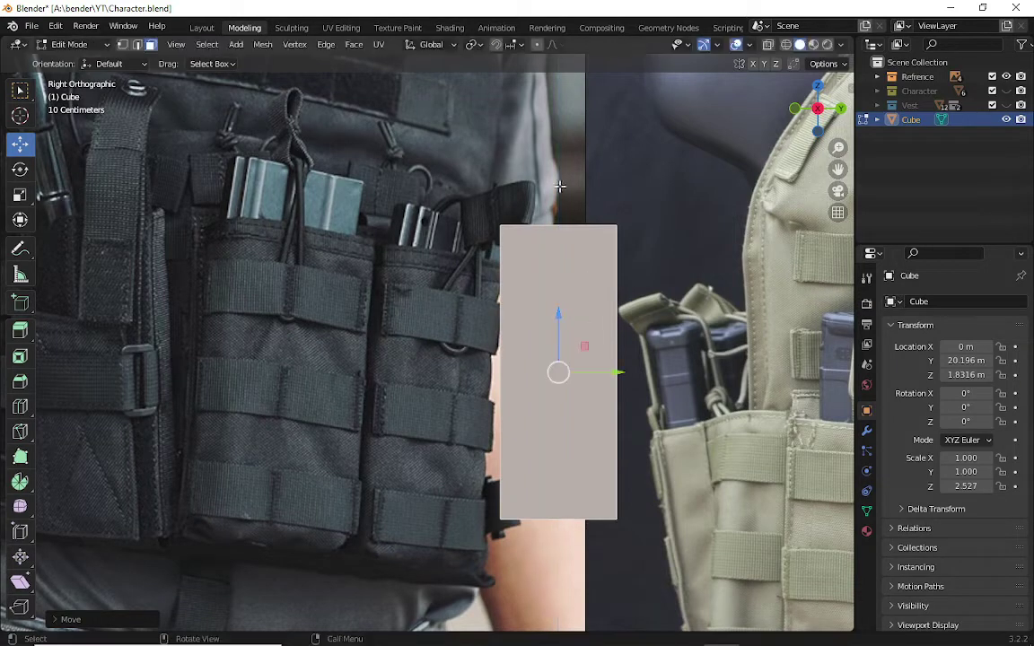
click(18, 408)
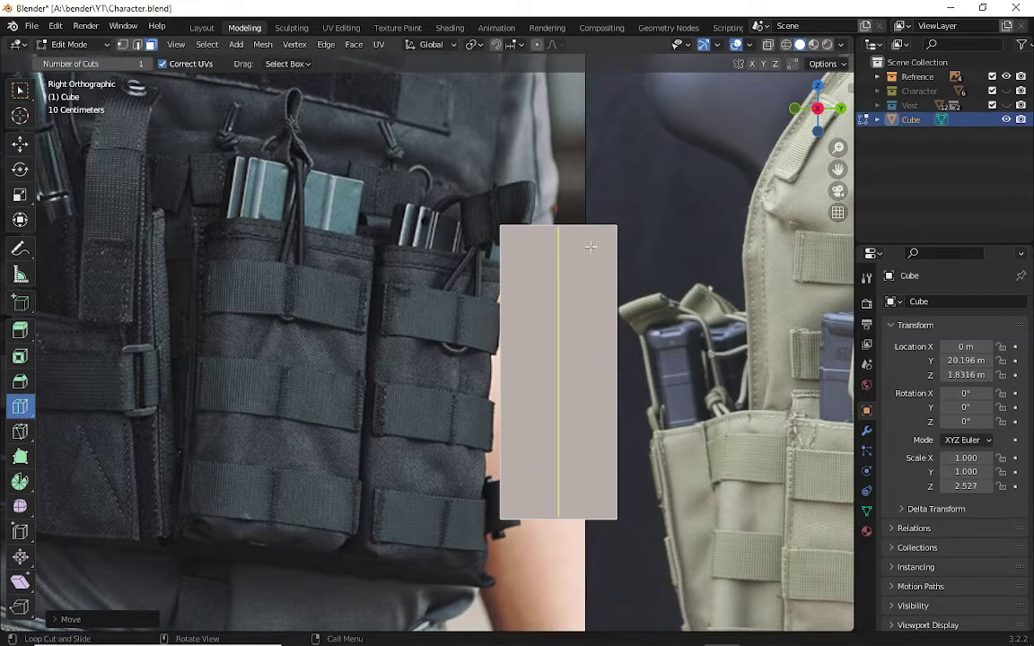
- Add several vertical loop cuts through the slab, sliding the last one near its left edge
click(551, 241)
drag(551, 240, 579, 284)
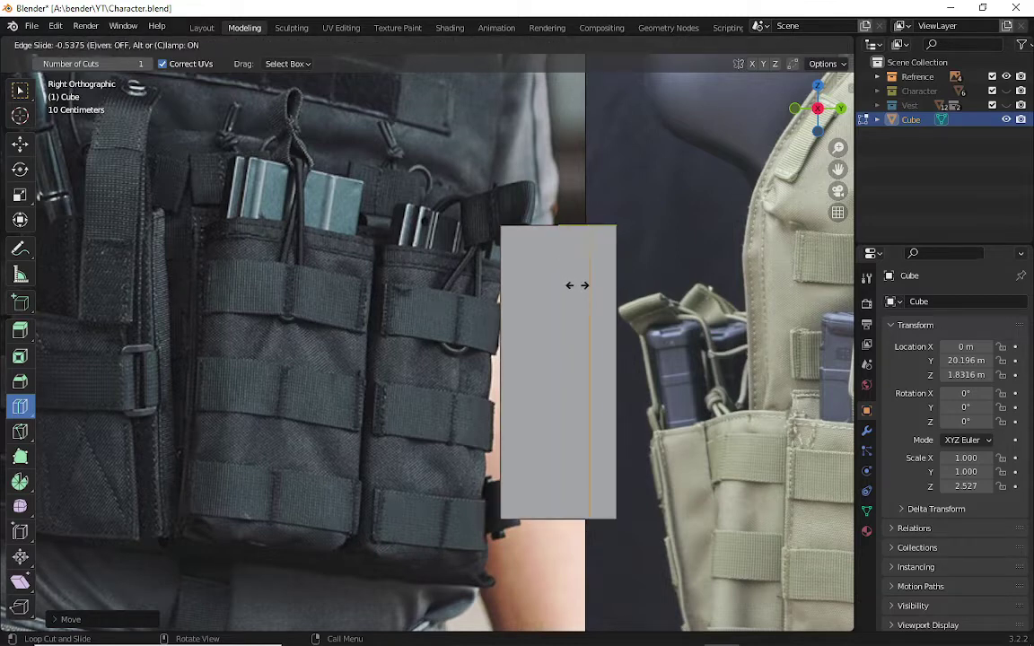
mouse_move(484, 218)
mouse_down()
mouse_move(573, 272)
mouse_move(548, 263)
mouse_move(573, 294)
mouse_up()
click(591, 283)
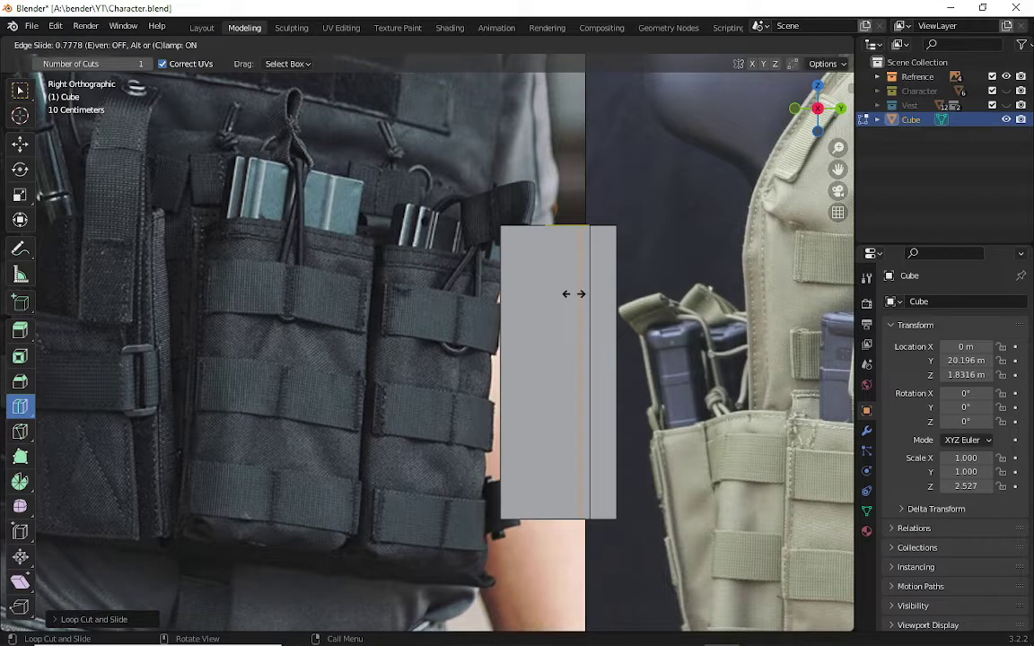
mouse_move(573, 294)
mouse_down()
mouse_move(569, 266)
mouse_move(592, 279)
mouse_up()
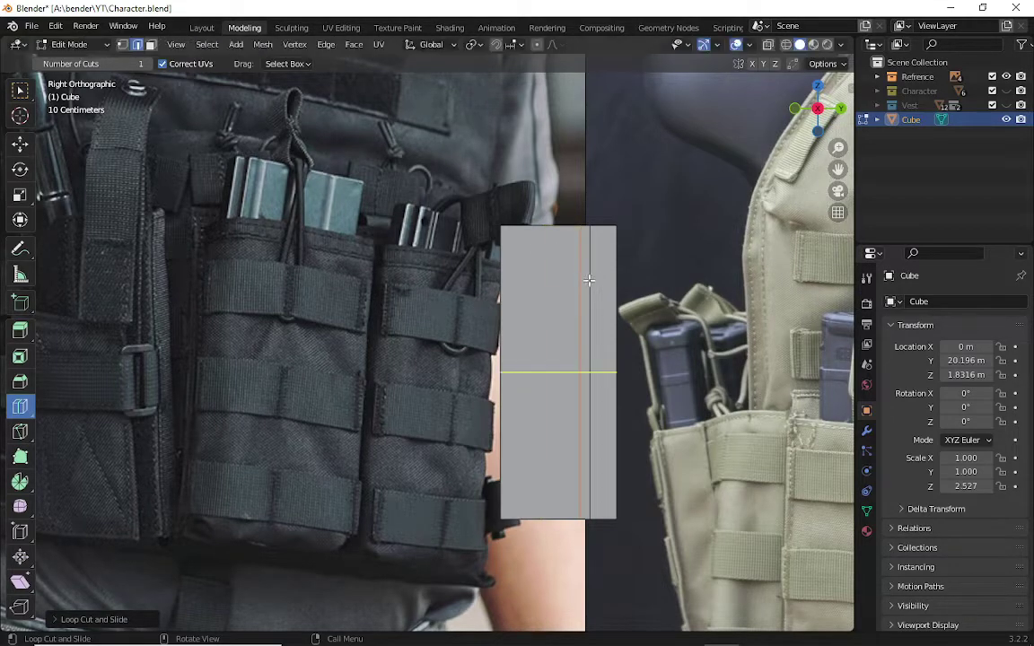
mouse_move(555, 236)
mouse_down()
mouse_move(525, 263)
mouse_move(500, 254)
mouse_up()
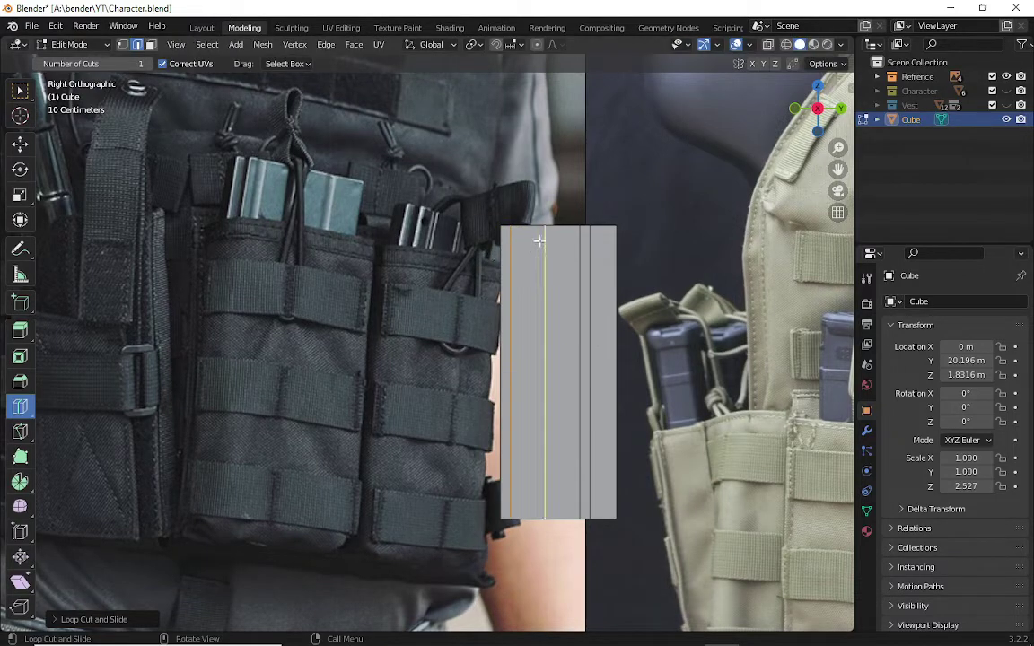
drag(538, 241, 511, 250)
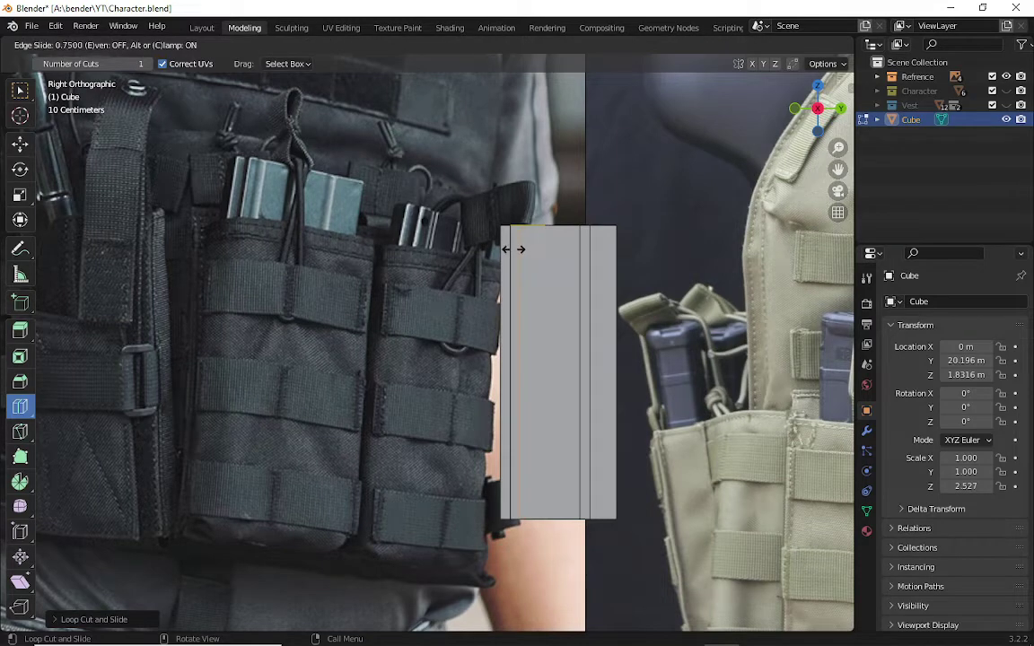
mouse_move(512, 249)
mouse_down()
mouse_move(516, 262)
mouse_move(522, 251)
mouse_move(534, 260)
mouse_move(526, 238)
mouse_up()
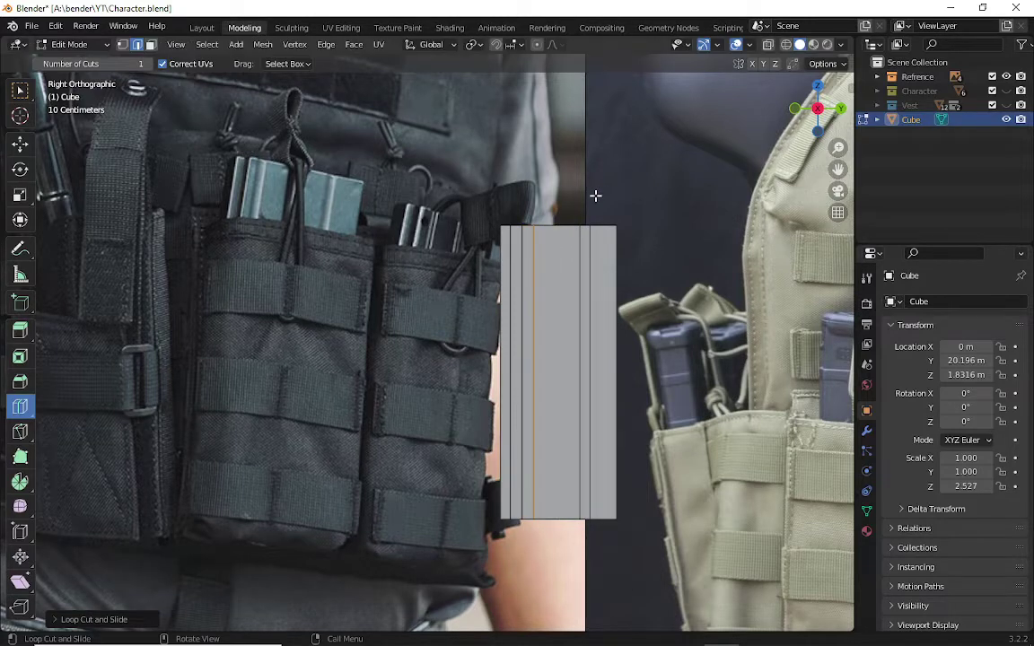
- Select a vertical edge on the panel and scale it inward along X
click(152, 52)
scroll(571, 251, up, 4)
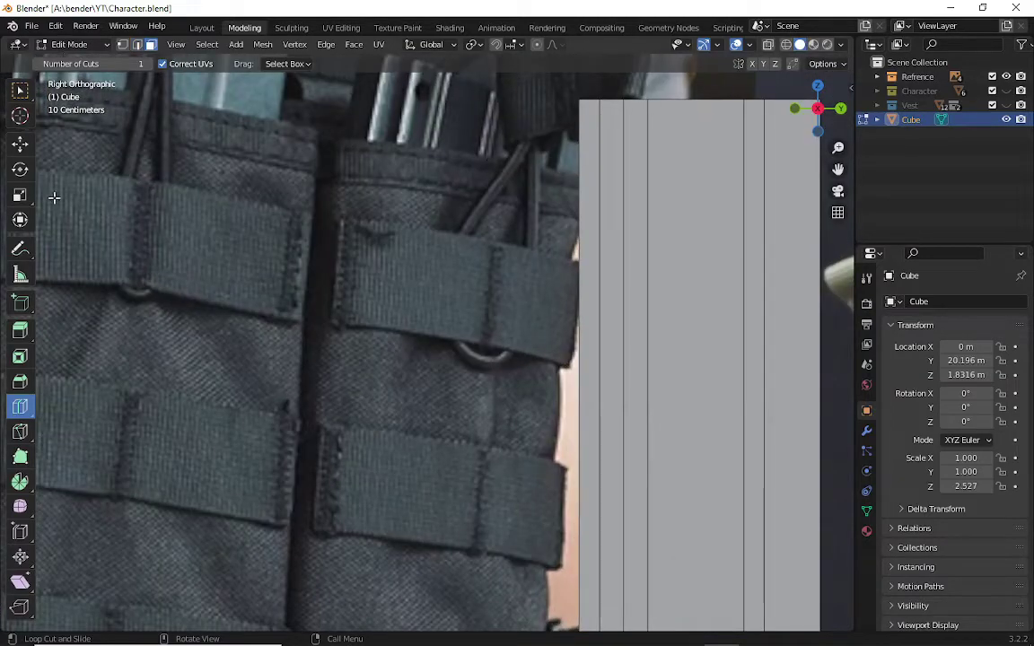
click(23, 196)
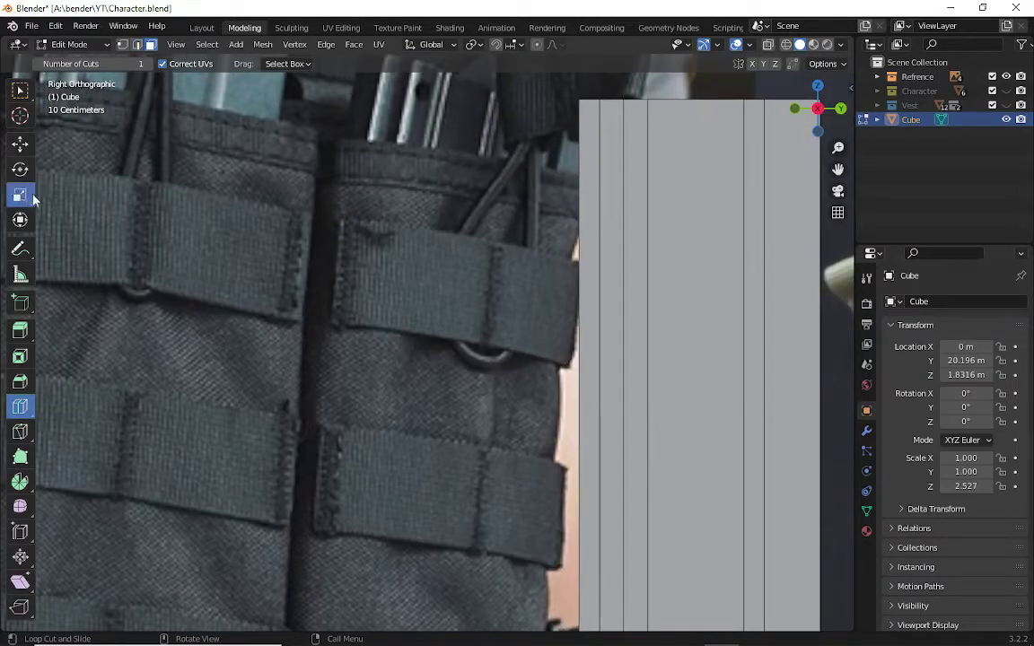
click(595, 197)
mouse_move(724, 117)
middle_down()
mouse_move(628, 179)
mouse_move(365, 207)
middle_up()
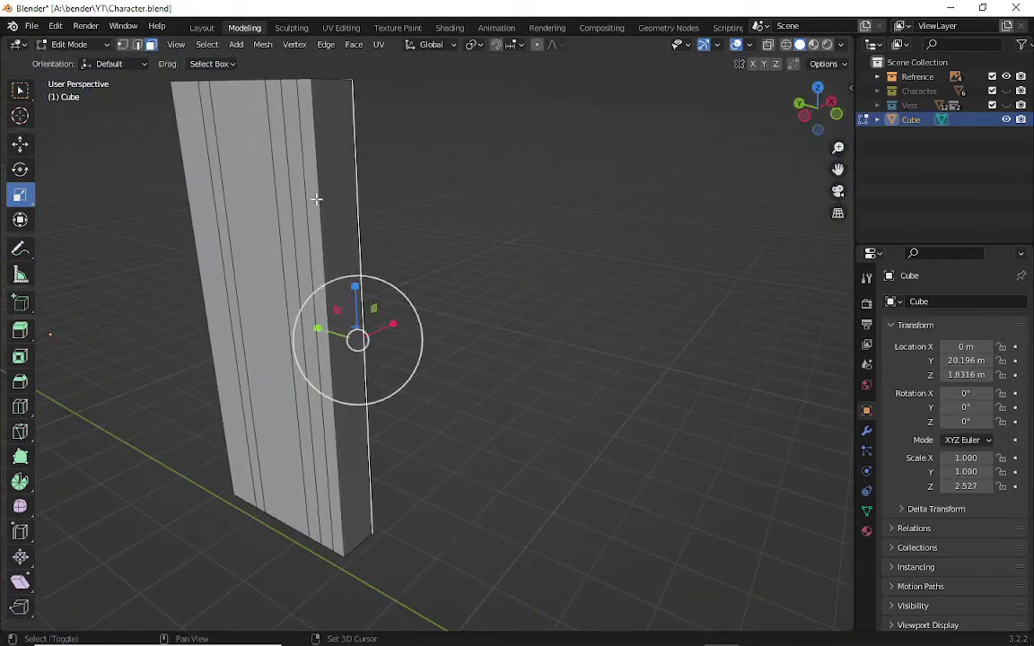
drag(376, 331, 359, 336)
middle_drag(282, 194, 269, 269)
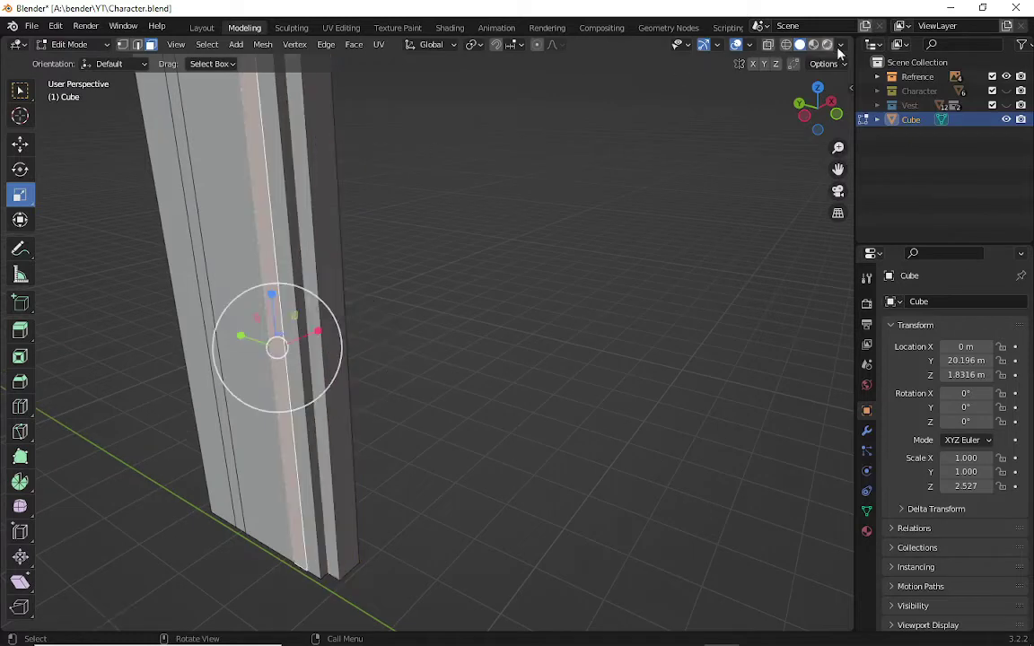
mouse_move(819, 115)
mouse_down()
mouse_move(771, 125)
mouse_move(821, 134)
mouse_move(780, 121)
mouse_up()
middle_drag(656, 155, 656, 156)
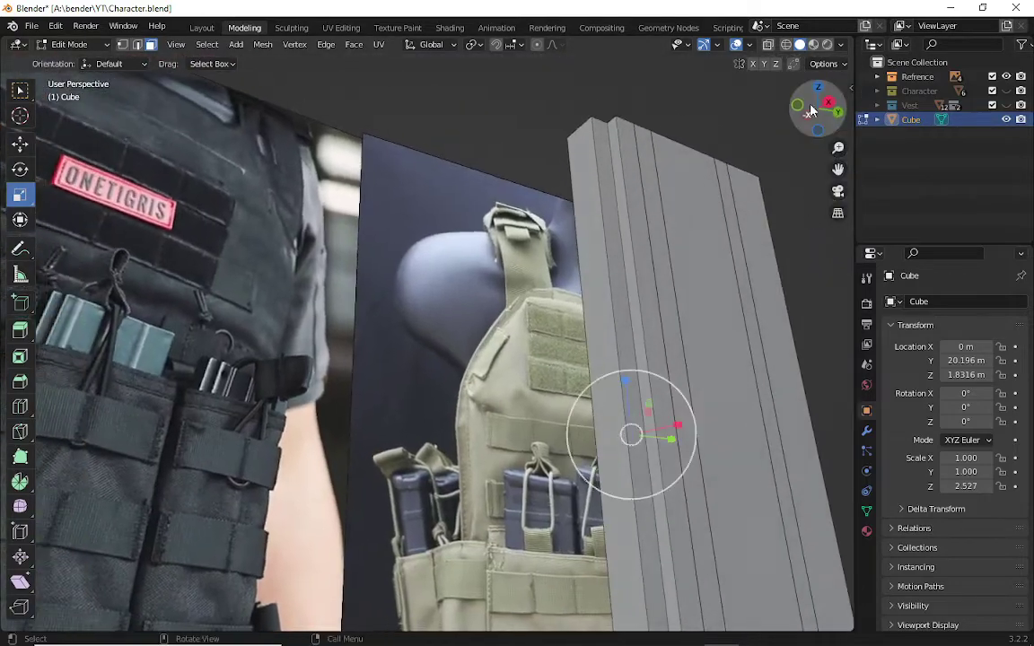
- Recess two more vertical edge loops, one to 0.9182 scale, then deselect
alt+shift+click(639, 165)
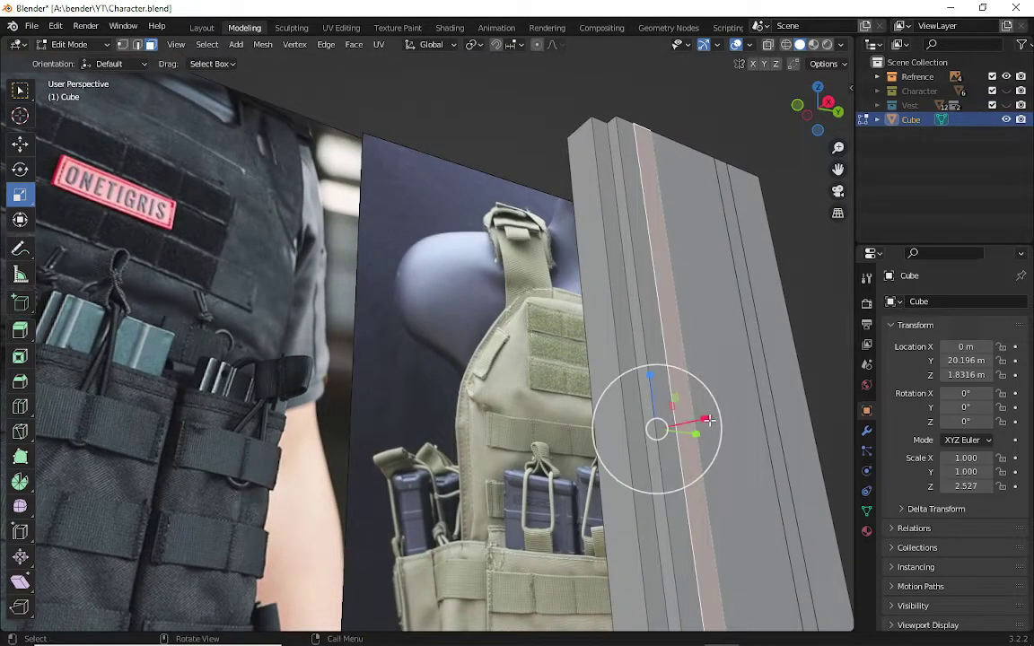
drag(704, 420, 693, 420)
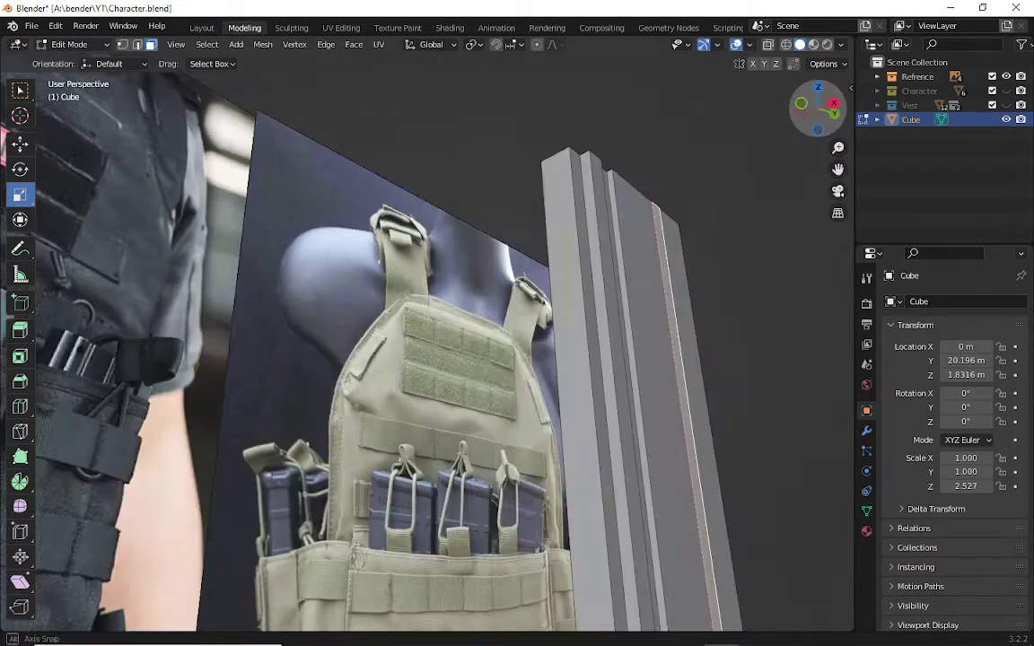
mouse_move(763, 362)
middle_down()
mouse_move(60, 558)
mouse_move(248, 143)
middle_up()
alt+click(179, 377)
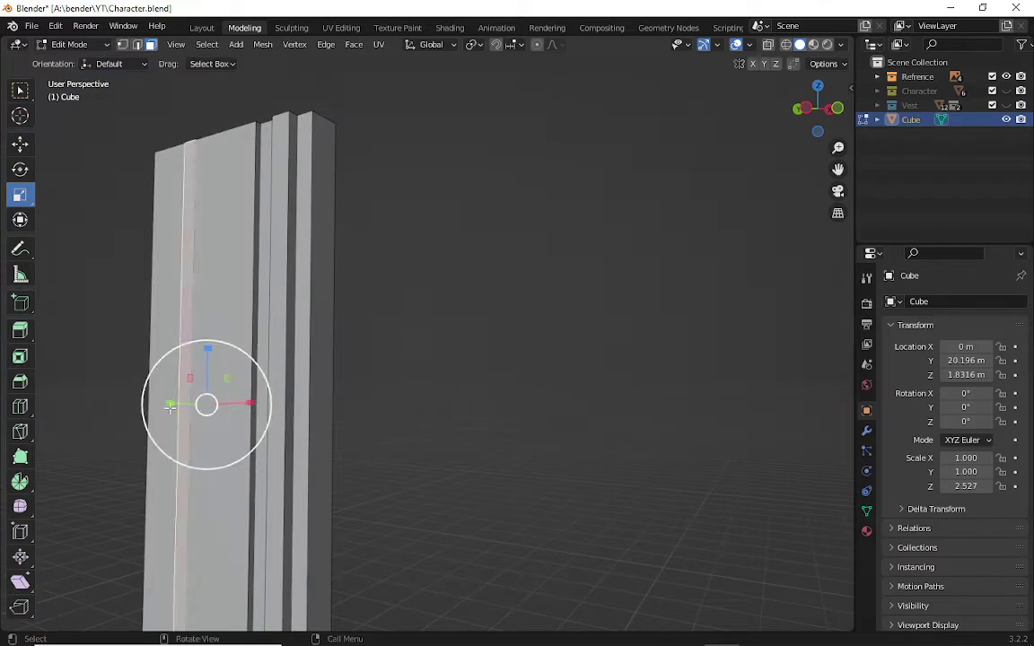
key(s)
key(y)
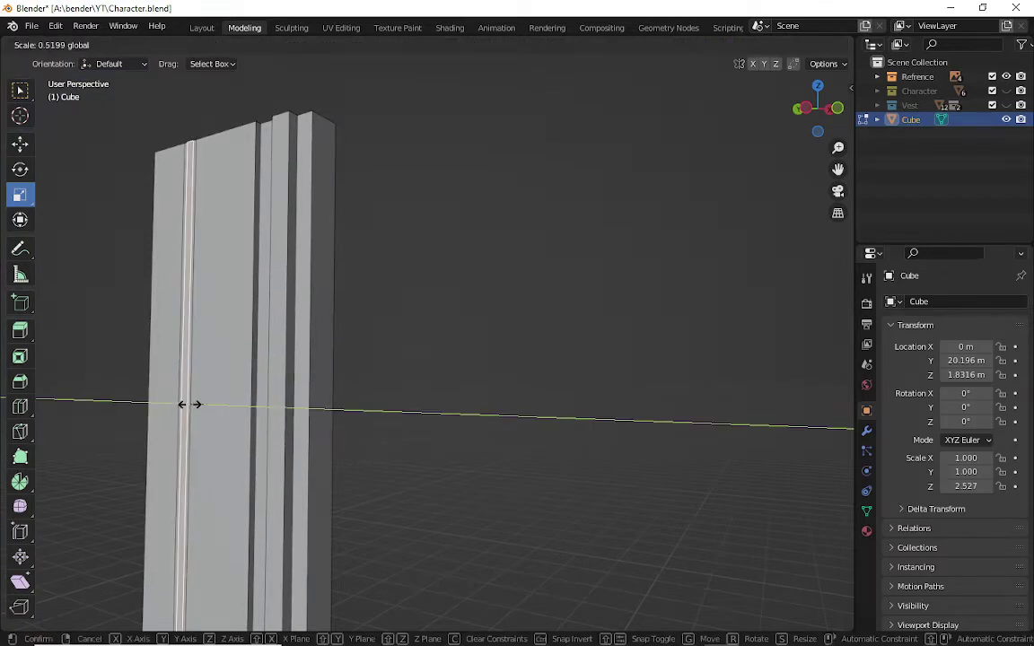
click(68, 404)
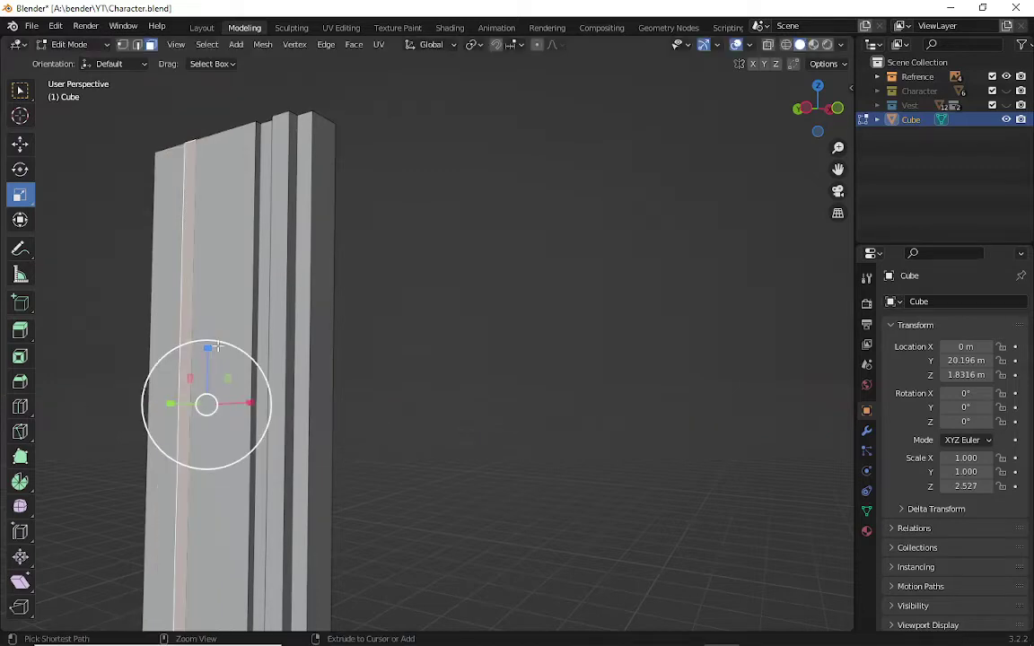
mouse_move(818, 108)
mouse_down()
mouse_move(771, 152)
mouse_move(720, 309)
mouse_move(709, 305)
mouse_up()
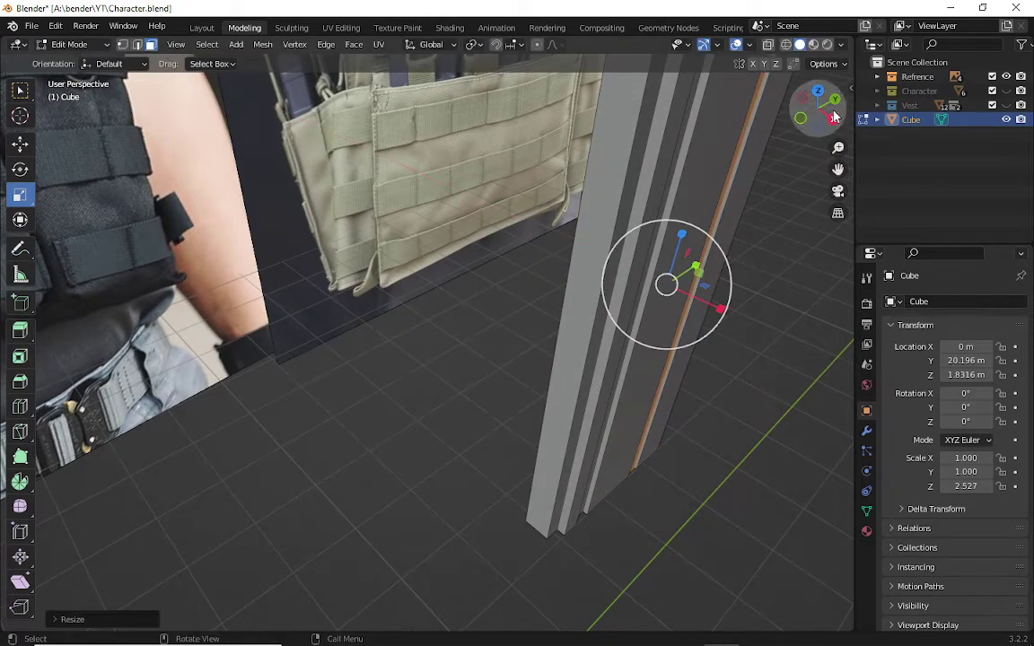
drag(818, 107, 835, 117)
click(809, 202)
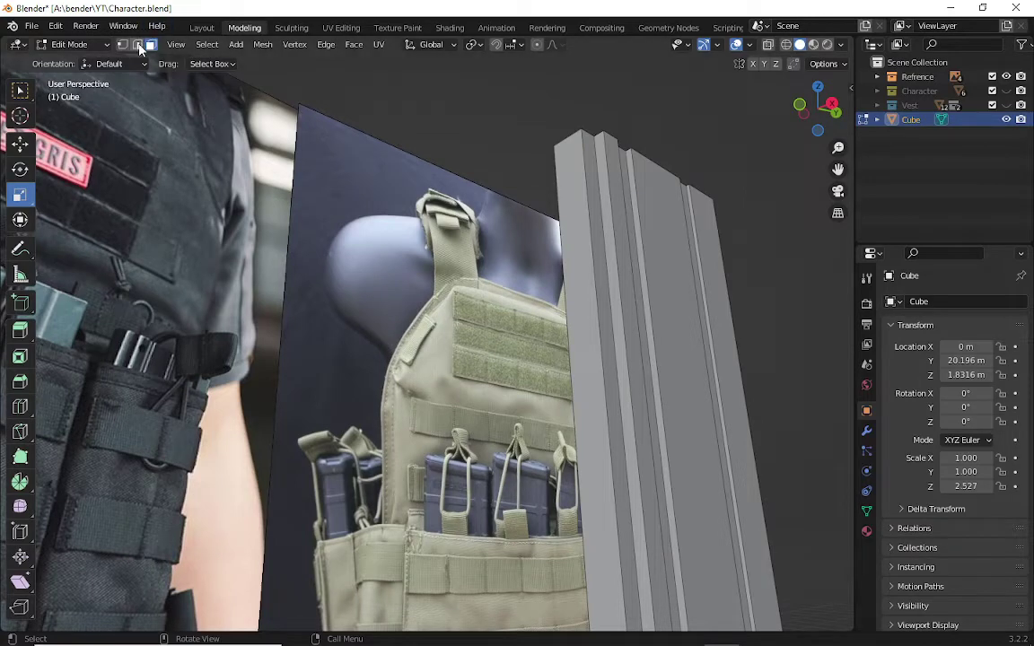
- Bevel one vertical edge of the magazine block with Ctrl+B
click(20, 382)
mouse_move(510, 199)
middle_down()
mouse_move(464, 218)
mouse_move(512, 191)
middle_up()
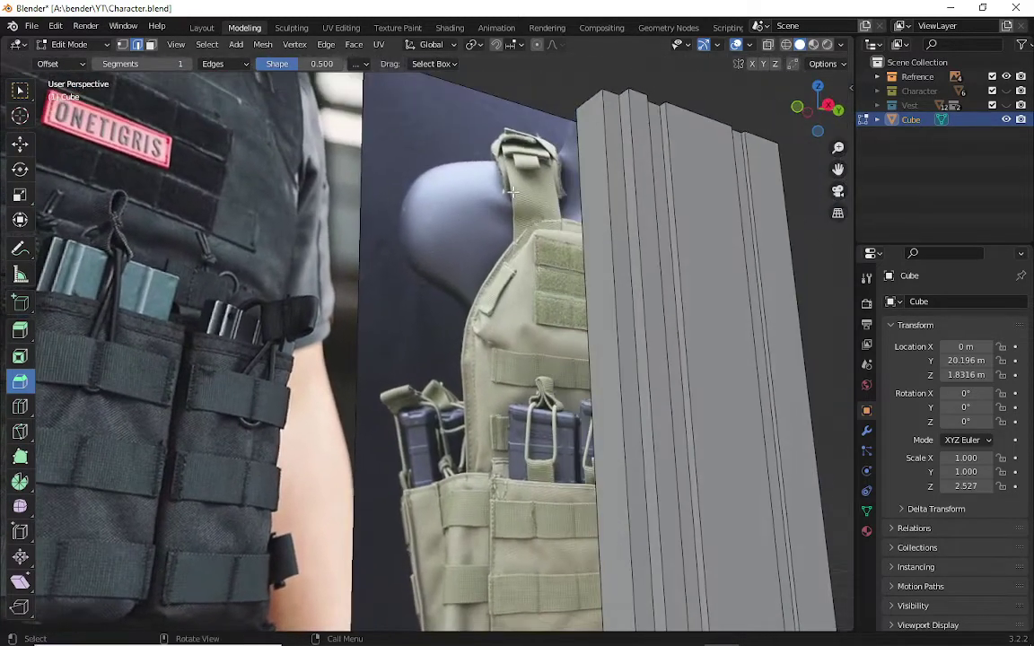
click(599, 155)
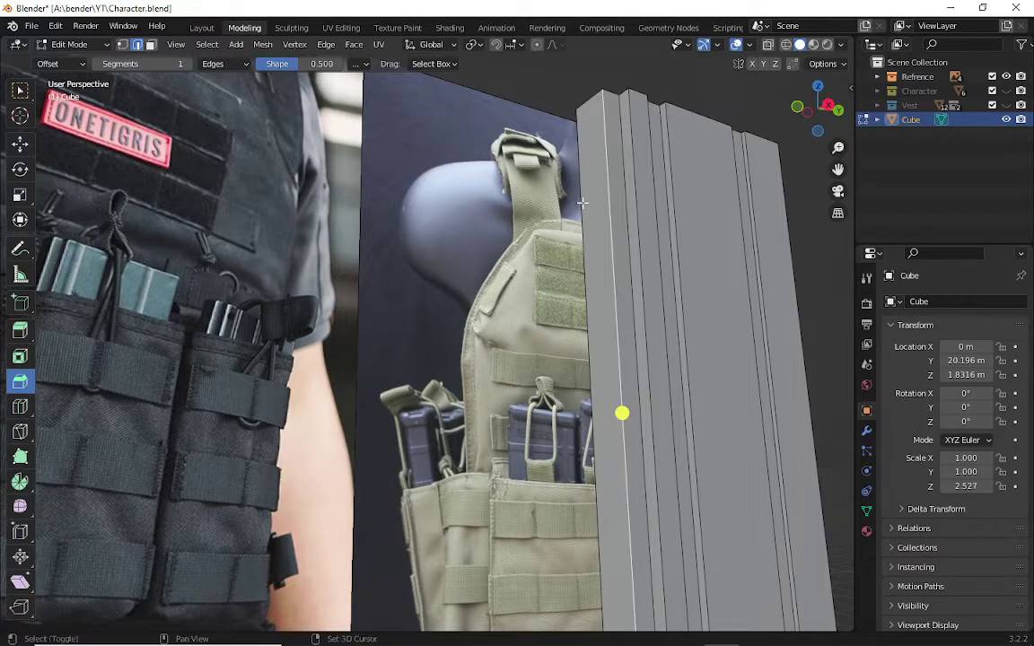
key(ctrl+b)
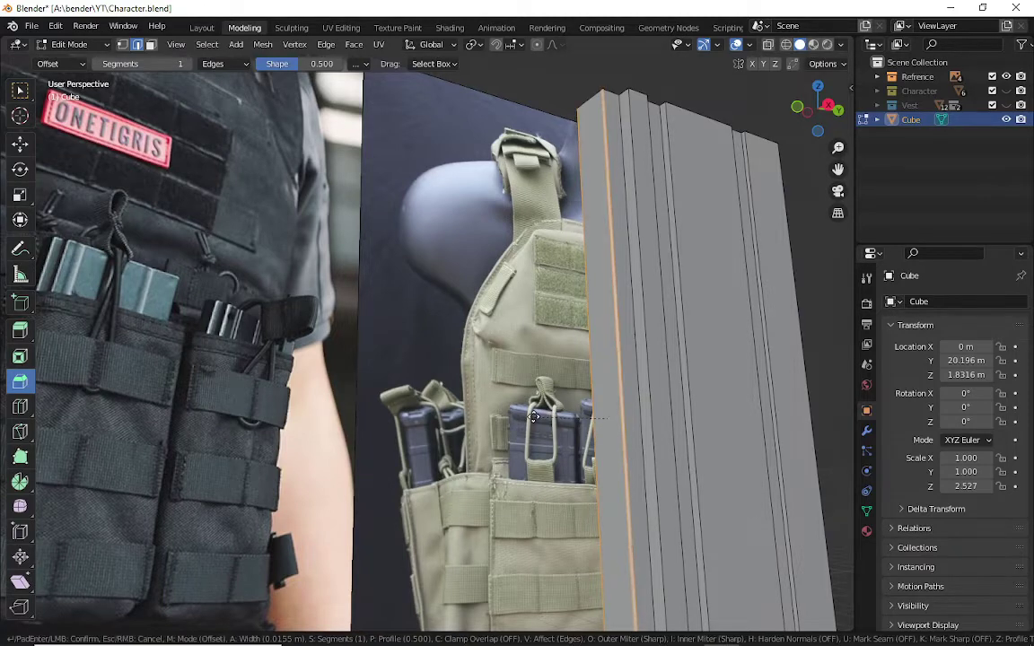
click(533, 417)
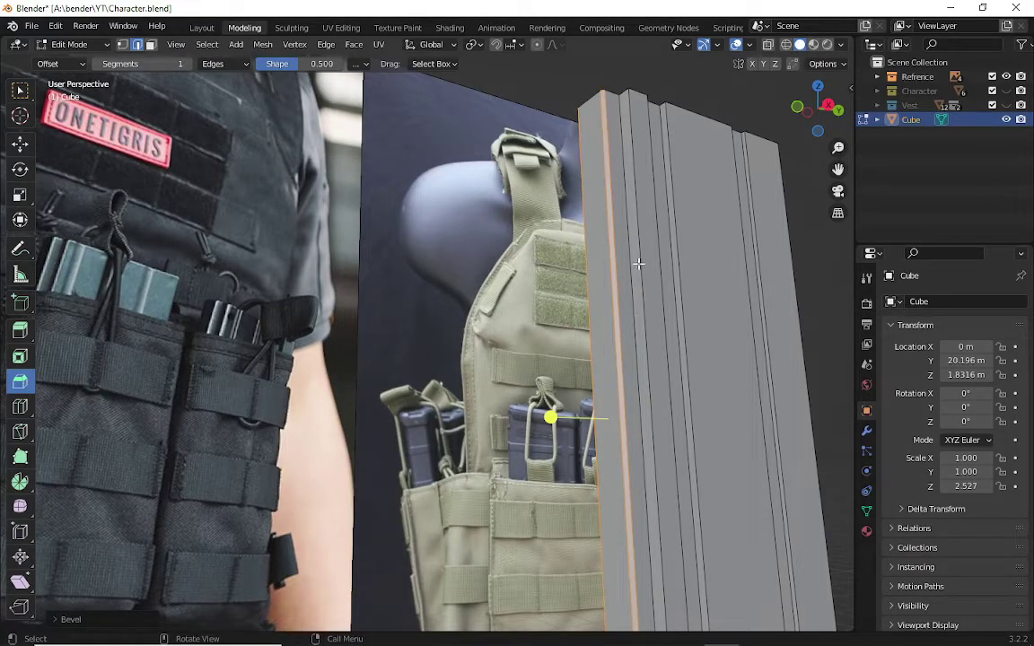
- Re-bevel the selected edge to a small width, forming a thin strip
mouse_move(632, 265)
middle_down()
mouse_move(466, 240)
mouse_move(439, 218)
middle_up()
scroll(440, 216, up, 3)
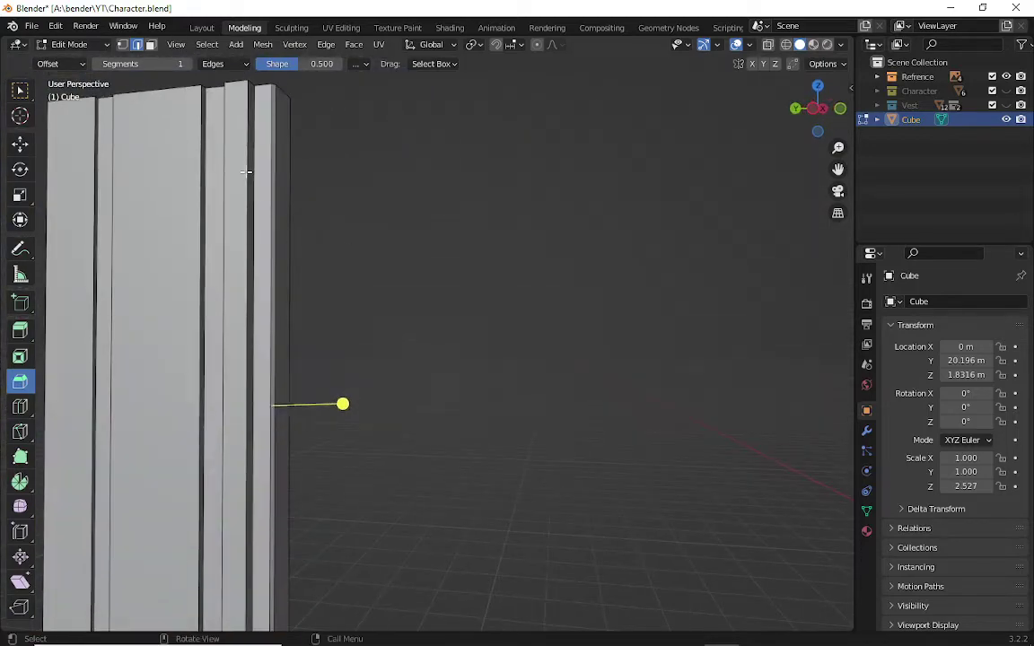
middle_drag(351, 155, 97, 214)
scroll(97, 214, up, 3)
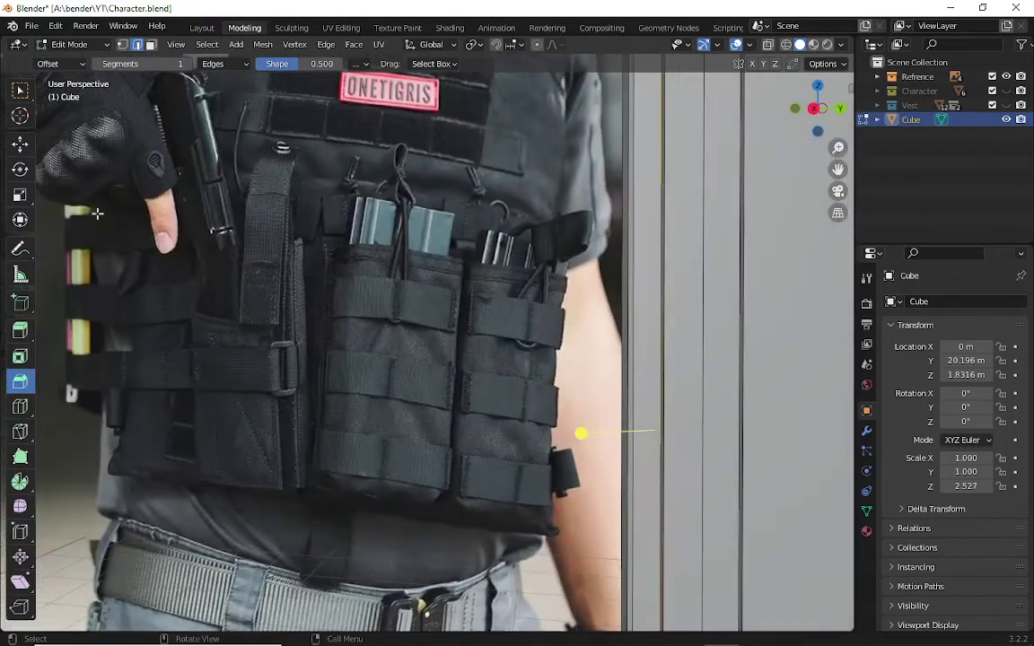
middle_drag(259, 252, 513, 386)
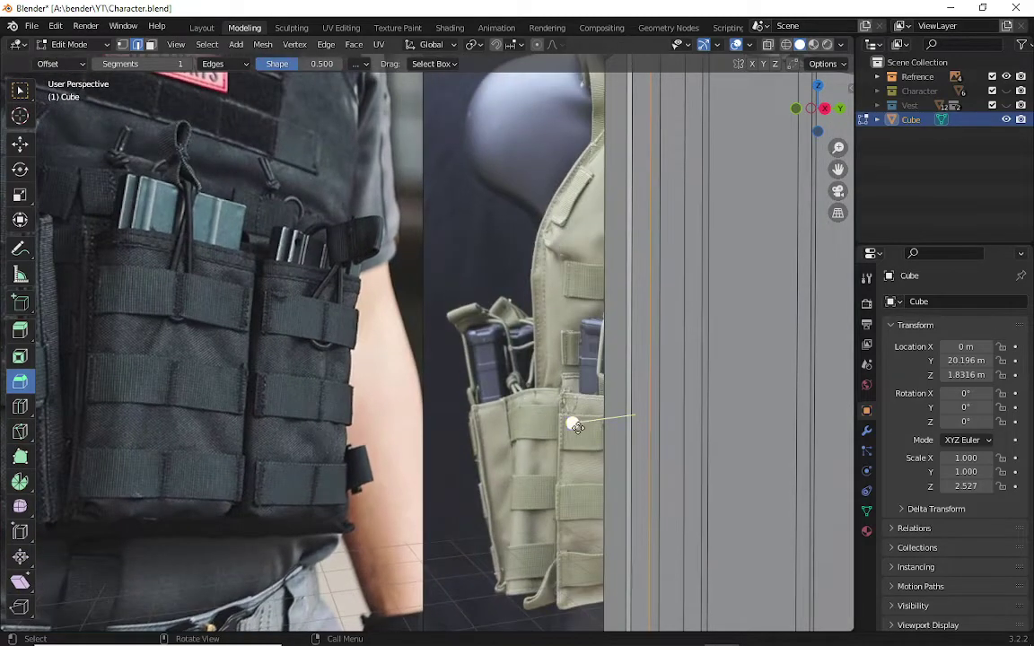
drag(577, 423, 567, 424)
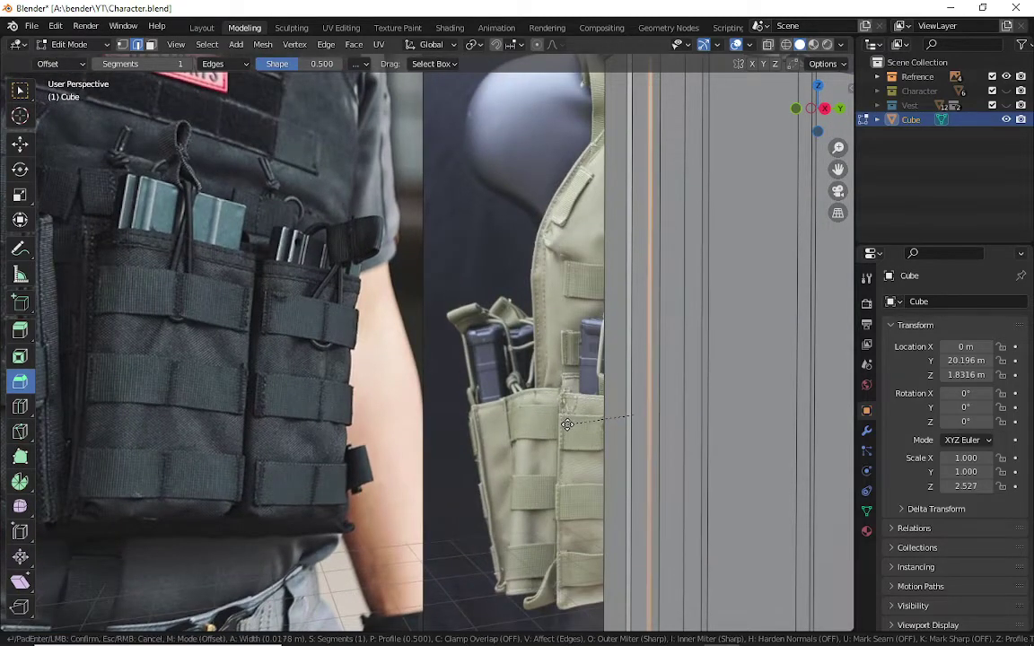
click(567, 424)
middle_drag(567, 424, 643, 297)
mouse_move(578, 262)
middle_down()
mouse_move(595, 258)
mouse_move(439, 314)
mouse_move(615, 406)
middle_up()
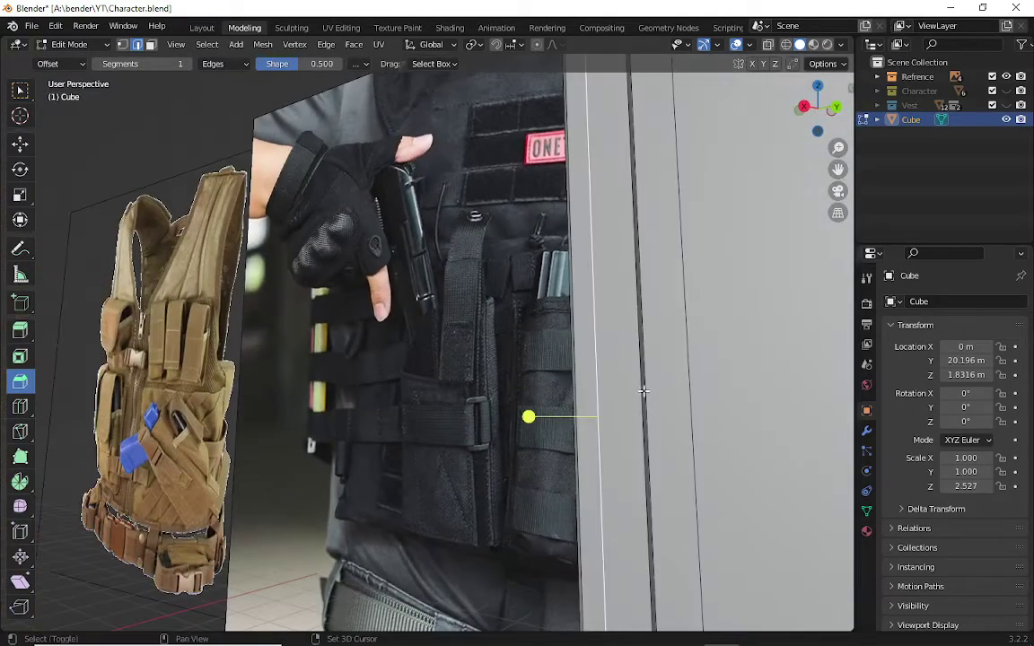
- Bevel several more vertical edges of the strip into narrow grooves, then deselect all
shift+click(637, 392)
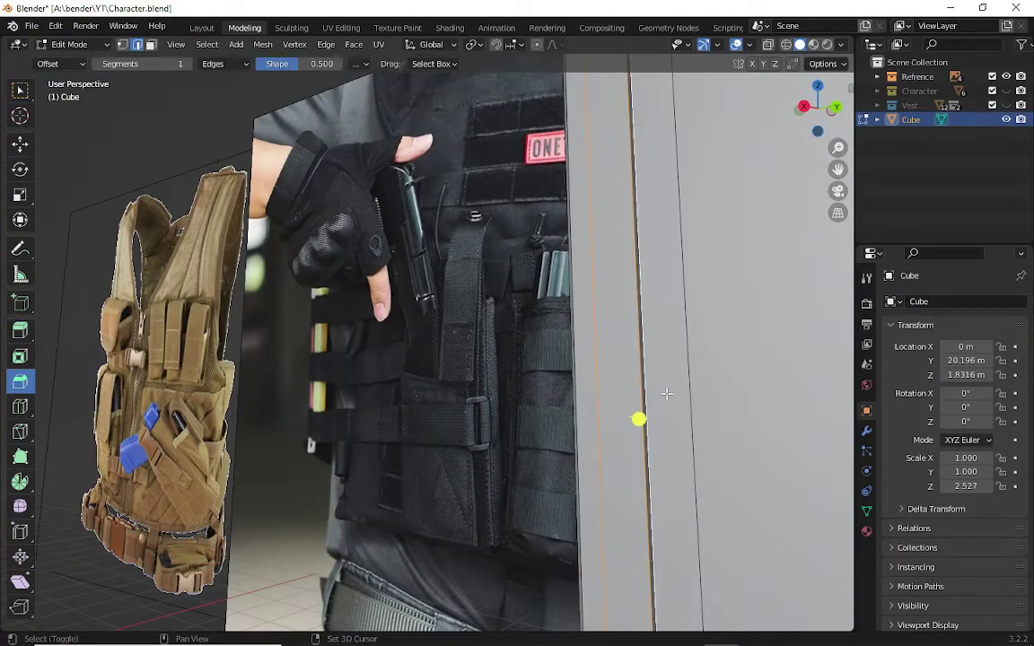
mouse_move(667, 393)
middle_down()
mouse_move(747, 411)
mouse_move(723, 392)
mouse_move(709, 399)
middle_up()
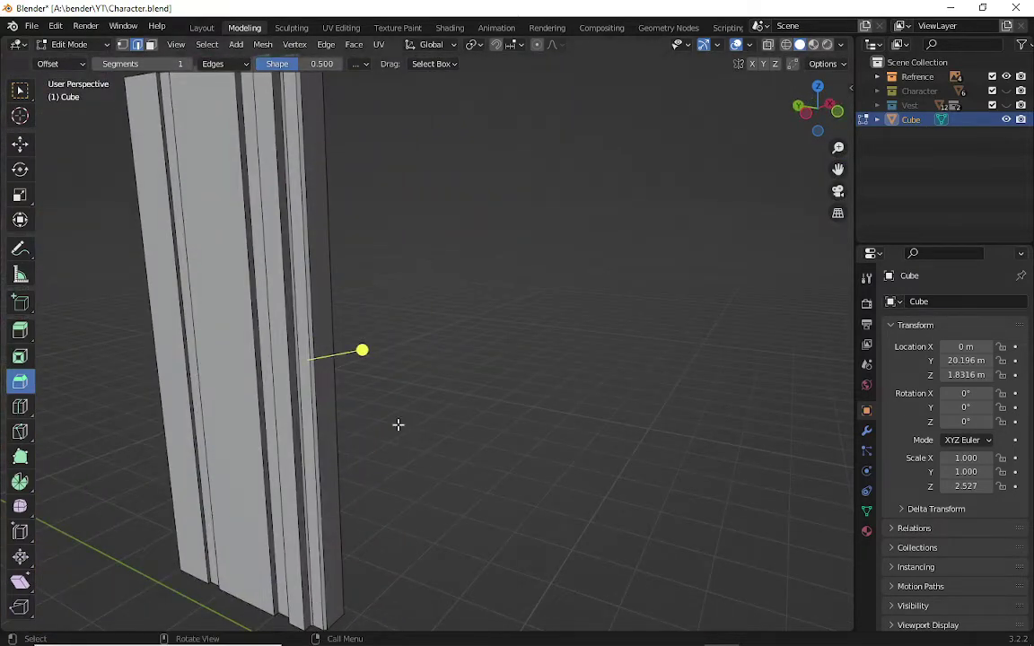
shift+middle_drag(408, 311, 542, 365)
mouse_move(360, 256)
shift+middle_down()
mouse_move(533, 383)
mouse_move(670, 433)
mouse_move(673, 422)
shift+middle_up()
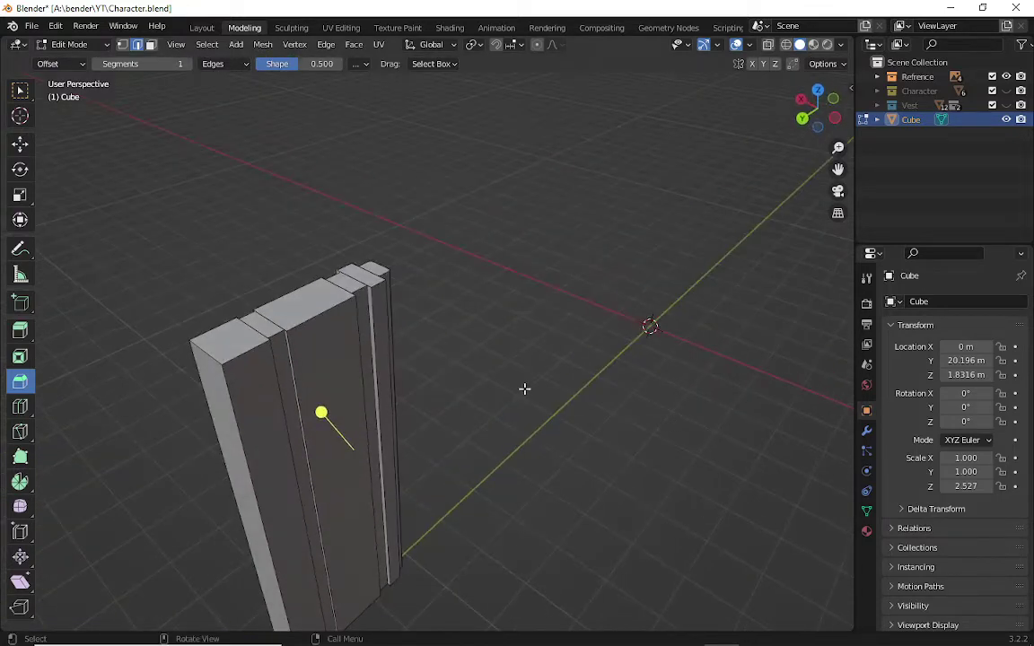
scroll(398, 297, up, 2)
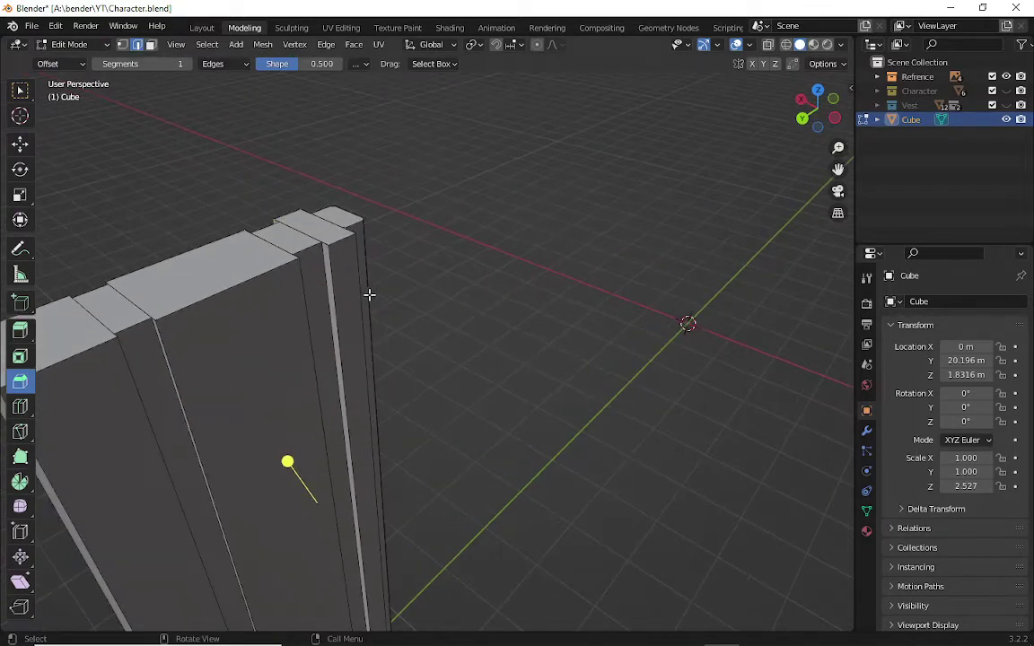
click(355, 249)
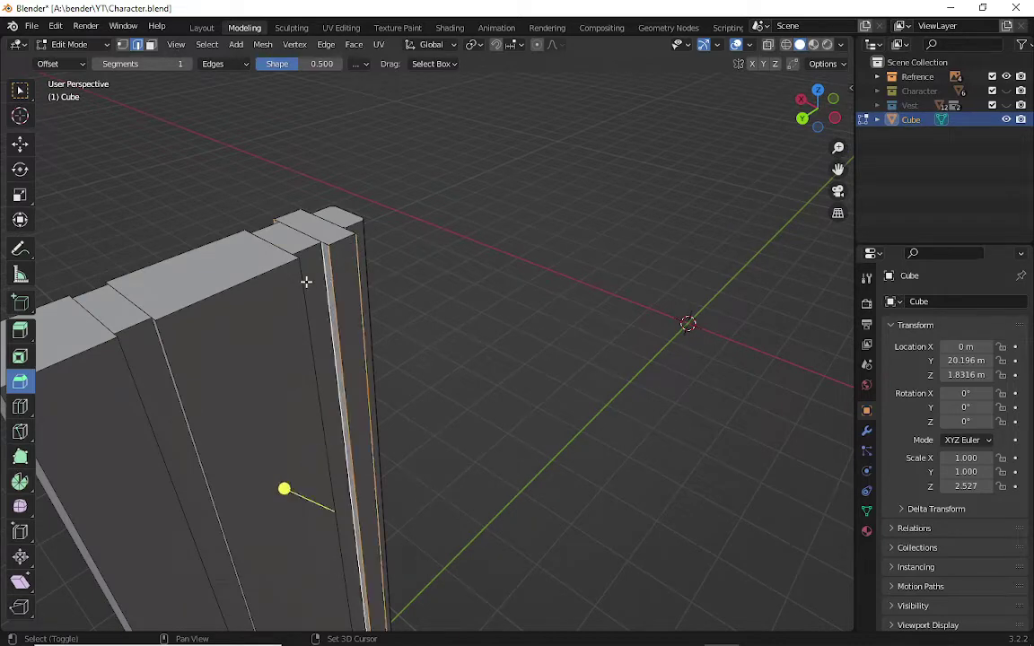
shift+click(306, 281)
shift+click(297, 284)
shift+click(302, 283)
mouse_move(302, 283)
middle_down()
mouse_move(312, 286)
mouse_move(282, 245)
middle_up()
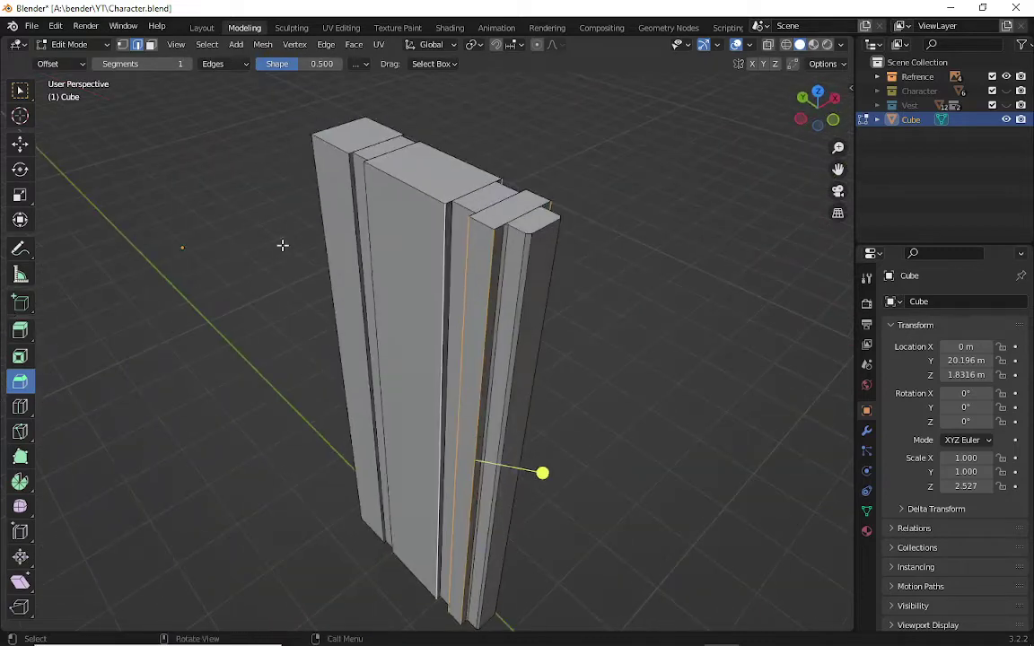
shift+click(453, 216)
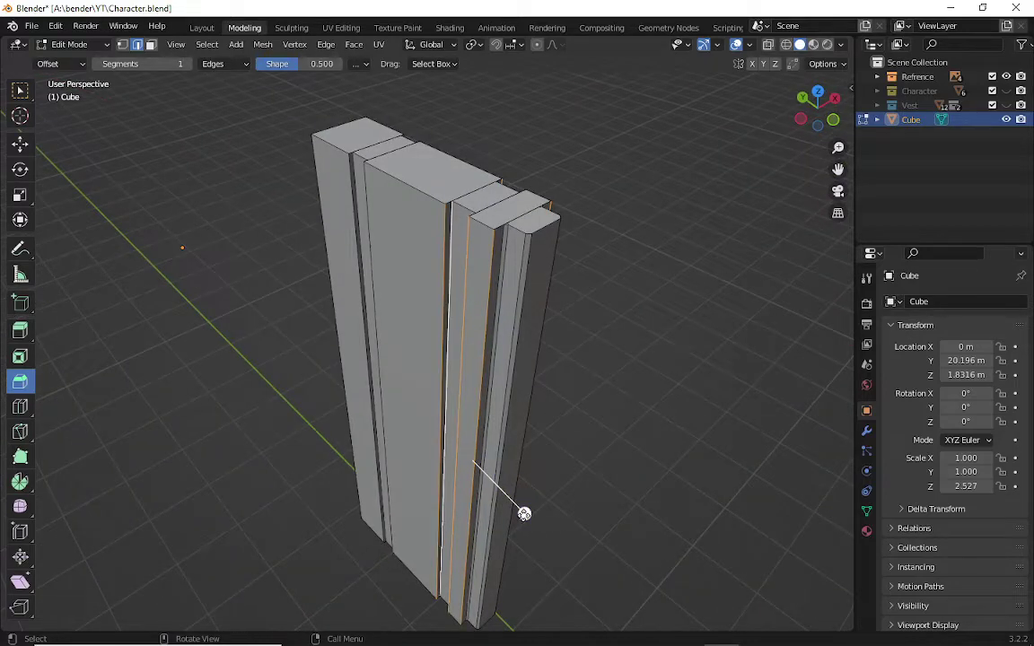
drag(524, 513, 523, 523)
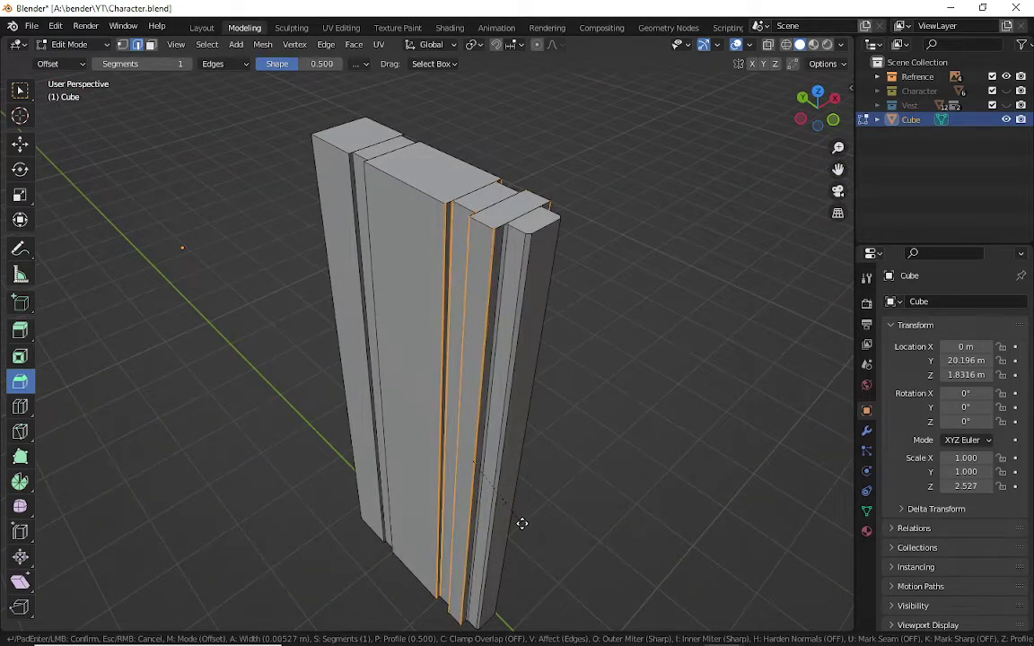
click(525, 516)
key(alt+a)
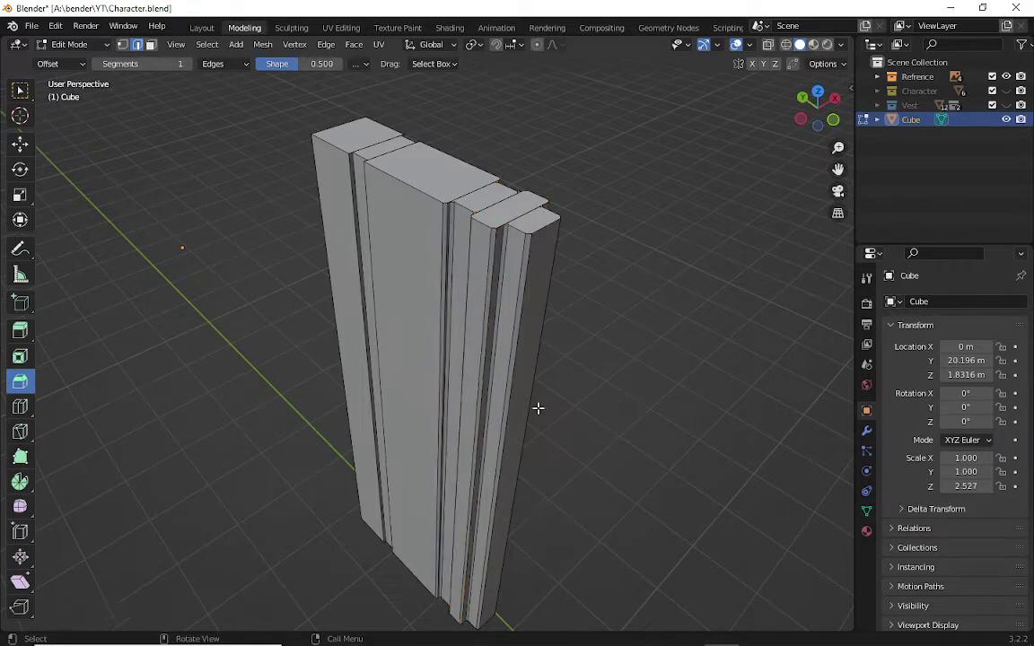
- Add a loop cut running along the bar
middle_drag(362, 363, 530, 295)
scroll(531, 295, up, 3)
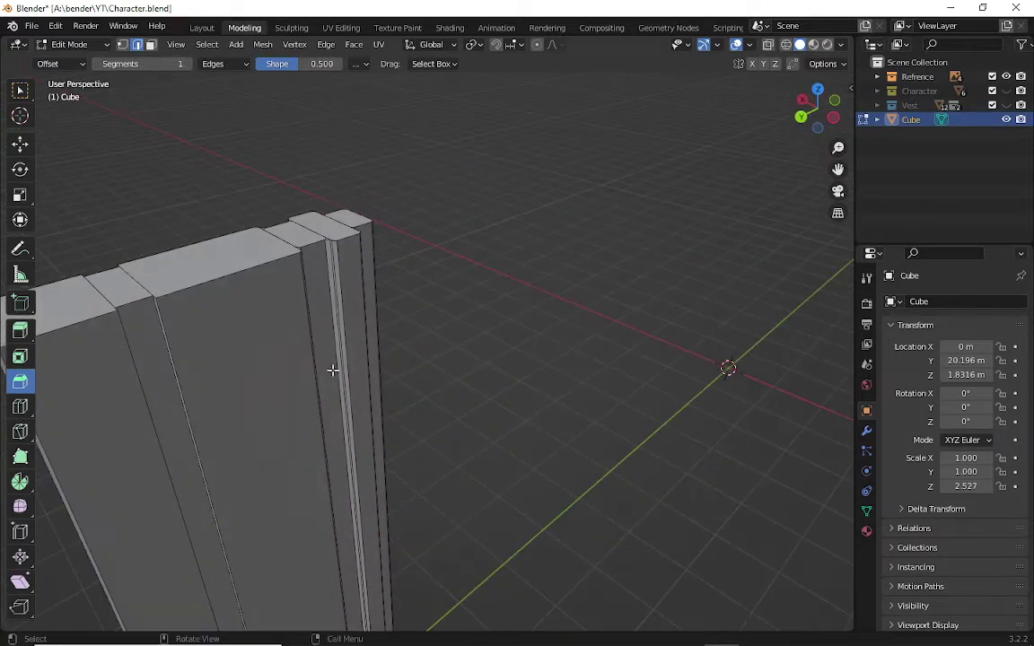
mouse_move(268, 312)
middle_down()
mouse_move(291, 307)
mouse_move(197, 299)
mouse_move(288, 270)
mouse_move(711, 277)
mouse_move(517, 184)
middle_up()
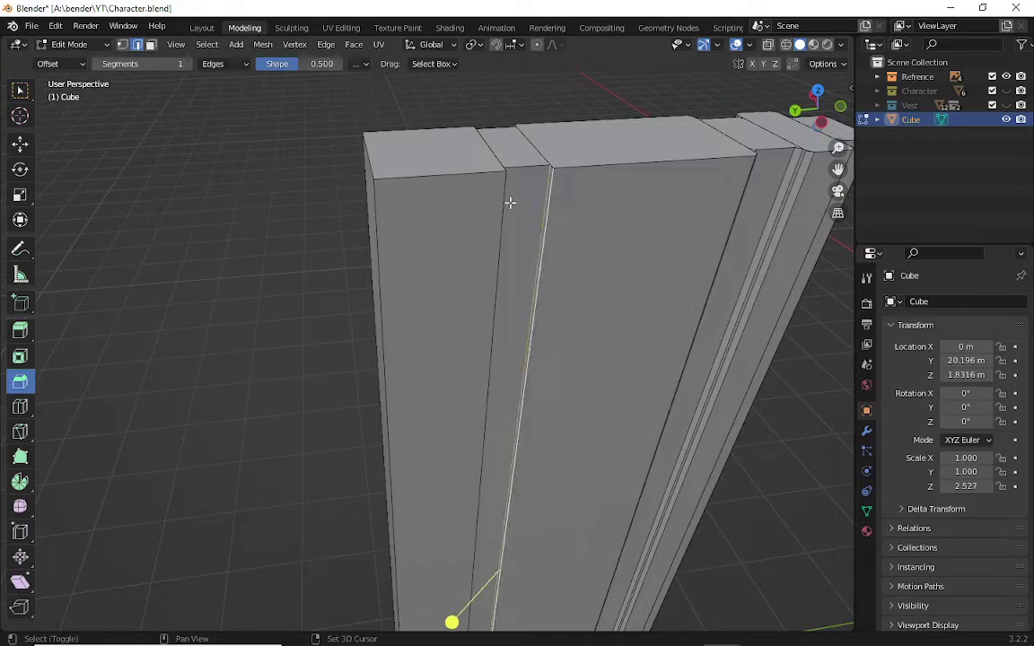
click(510, 203)
- Bevel the new edge loop to a narrow width
mouse_move(509, 202)
middle_down()
mouse_move(525, 197)
mouse_move(411, 190)
middle_up()
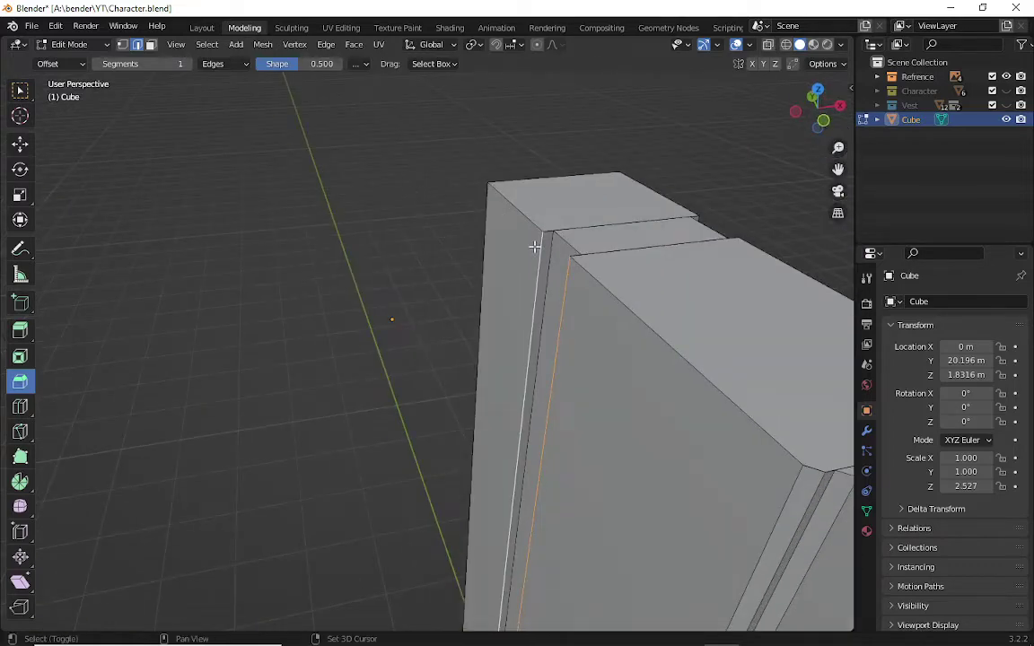
mouse_move(549, 256)
middle_down()
mouse_move(621, 266)
mouse_move(421, 307)
mouse_move(206, 291)
middle_up()
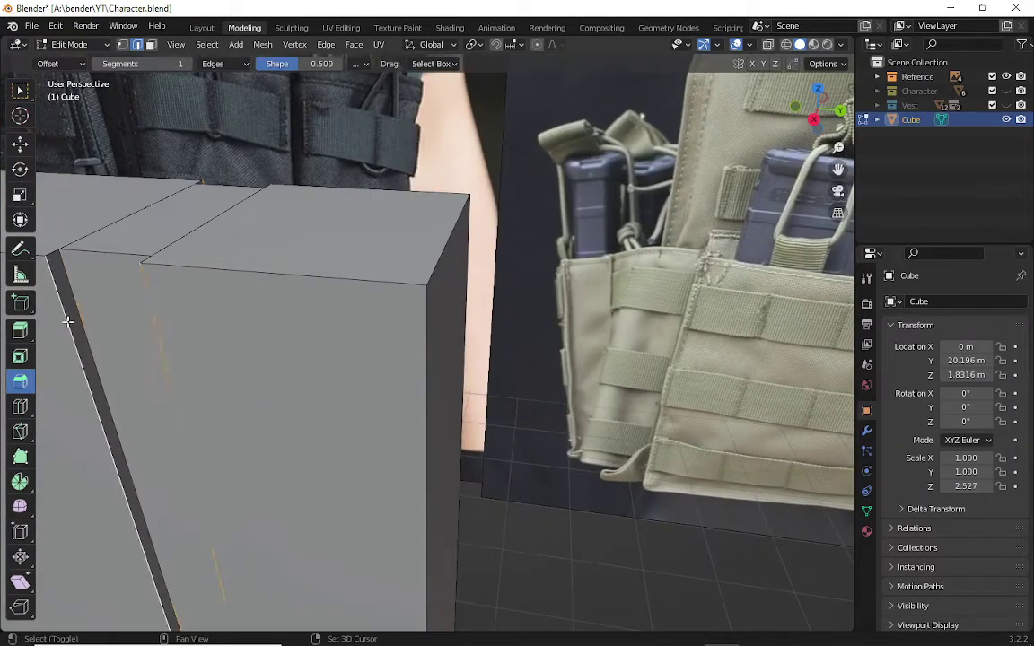
middle_drag(69, 316, 283, 365)
middle_drag(341, 487, 390, 541)
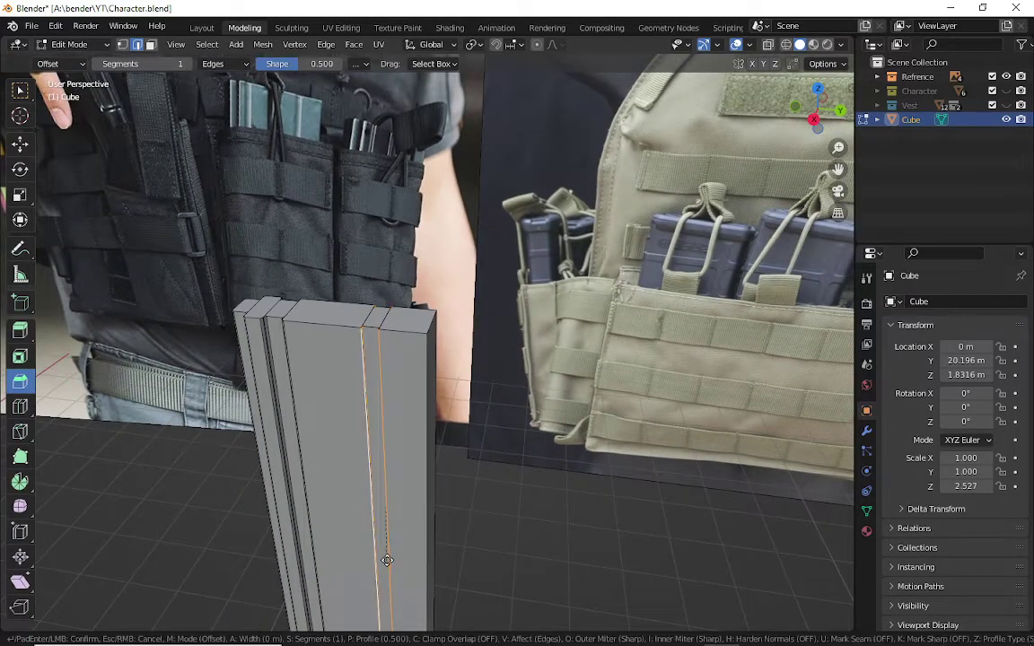
drag(386, 555, 316, 438)
scroll(323, 408, up, 5)
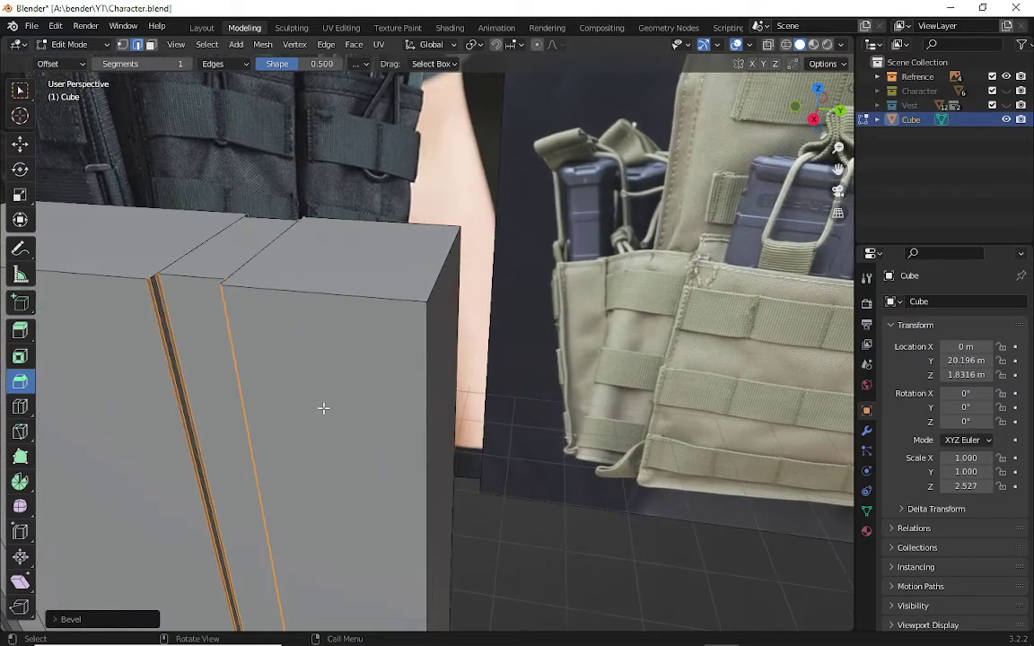
mouse_move(432, 488)
middle_down()
mouse_move(372, 491)
mouse_move(461, 600)
middle_up()
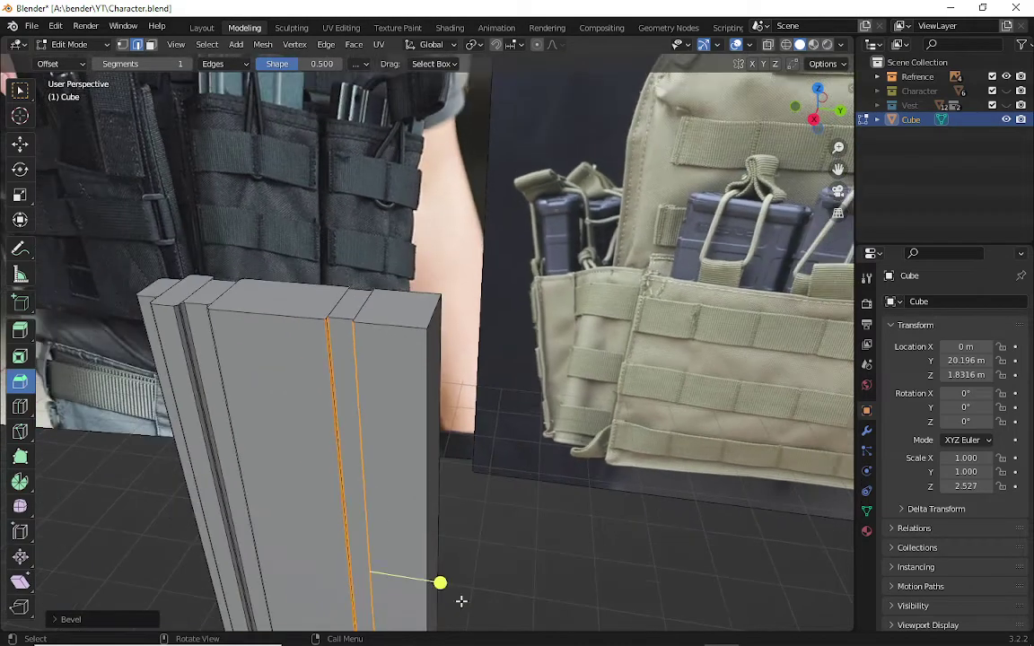
drag(440, 584, 451, 589)
middle_drag(304, 427, 307, 357)
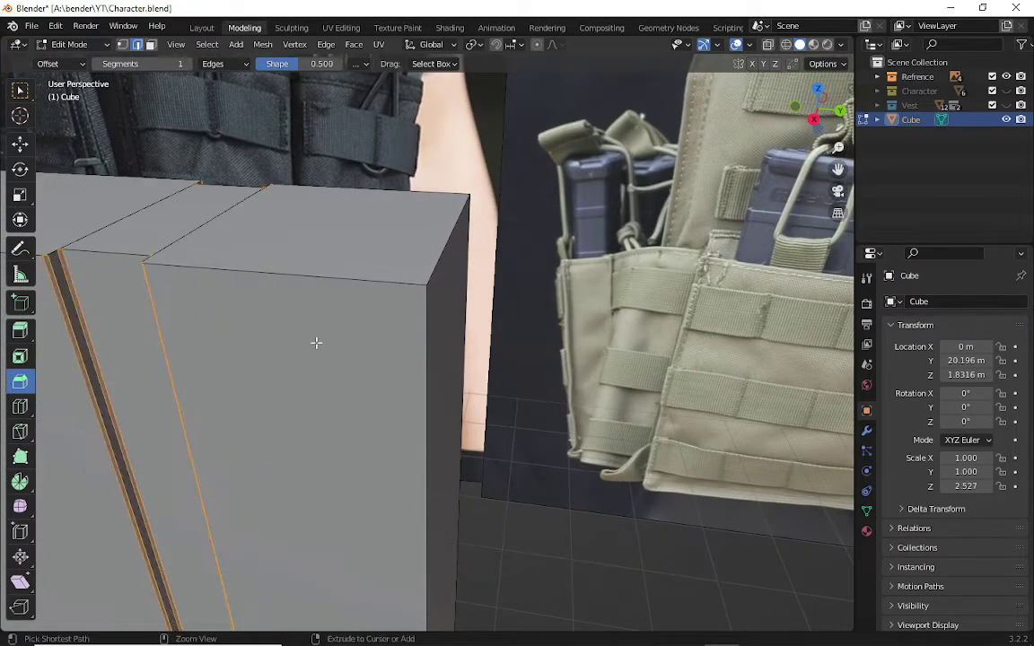
- Bevel one more thin edge of the block into a narrow strip
click(314, 323)
middle_drag(312, 303, 261, 396)
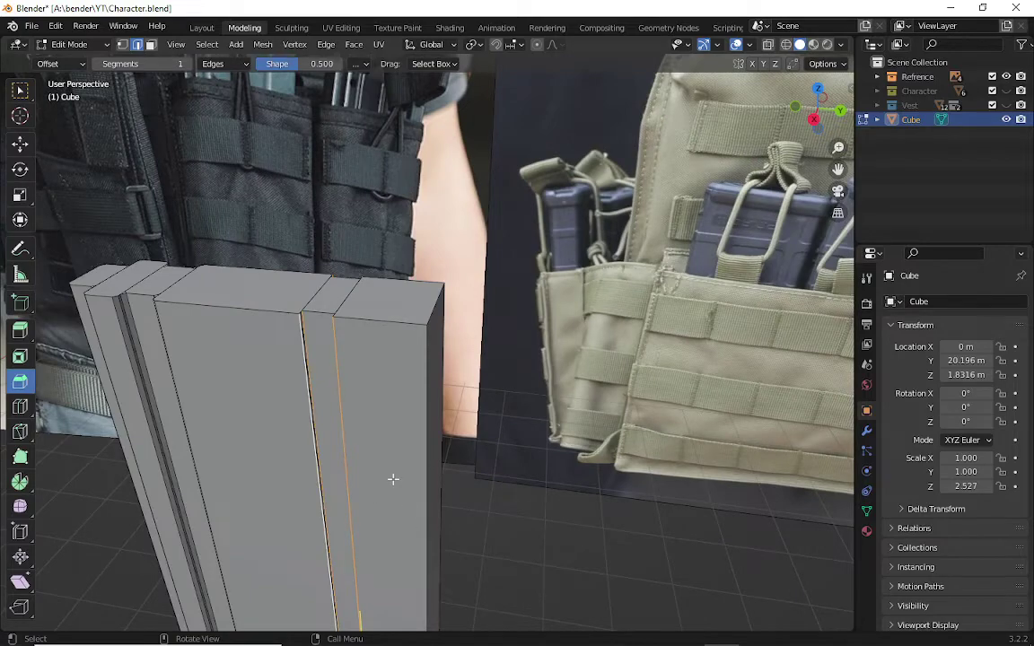
mouse_move(467, 466)
middle_down()
mouse_move(468, 310)
mouse_move(493, 305)
middle_up()
scroll(468, 310, up, 5)
scroll(477, 275, up, 2)
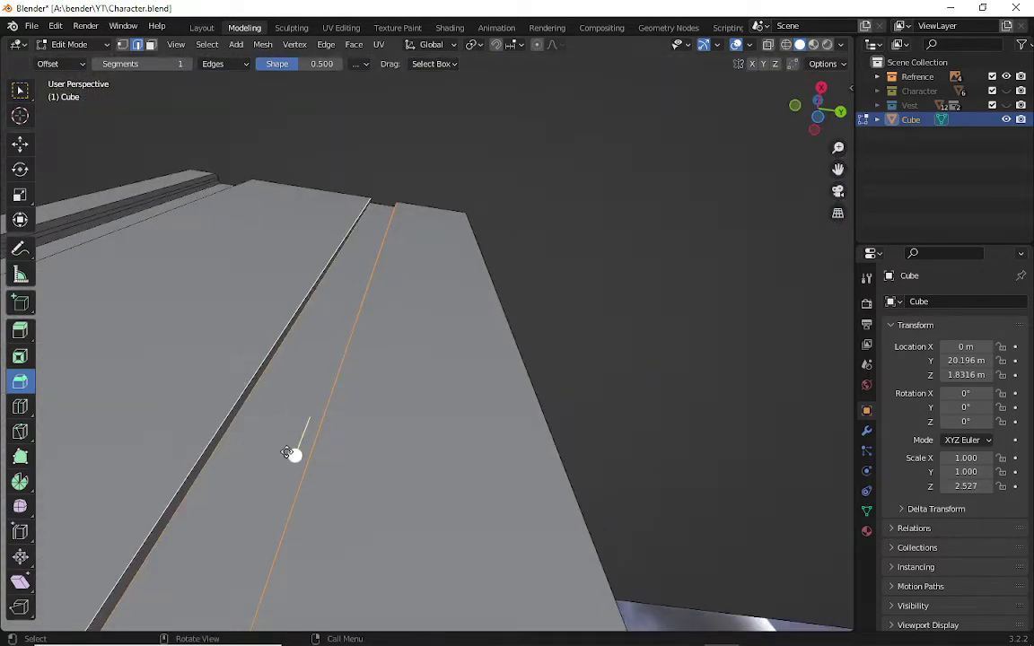
drag(289, 464, 289, 472)
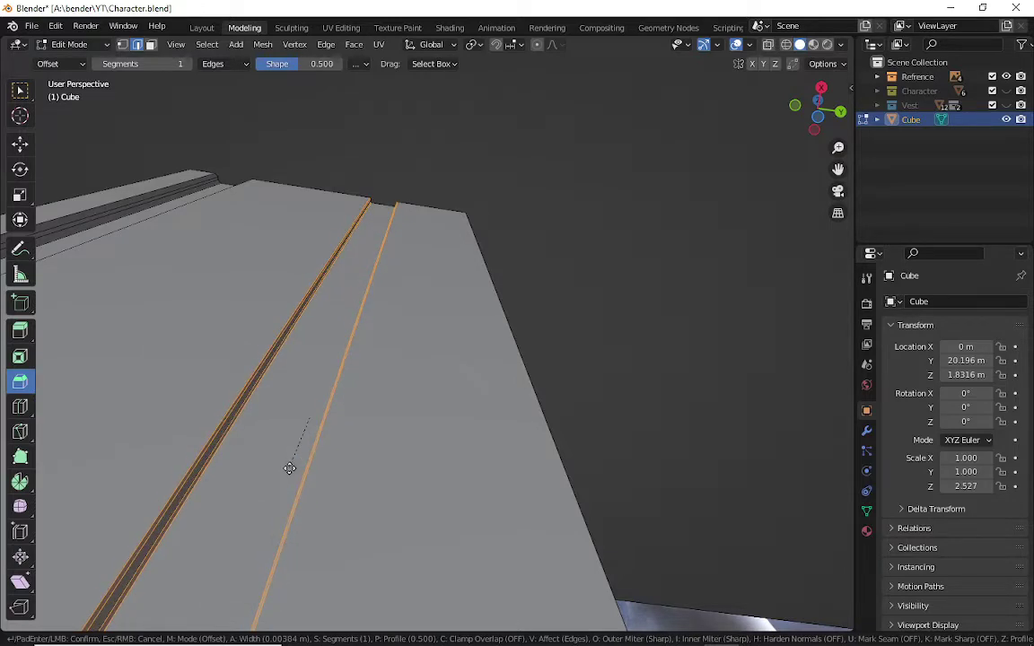
drag(289, 472, 289, 470)
mouse_move(437, 151)
middle_down()
mouse_move(554, 344)
mouse_move(634, 356)
middle_up()
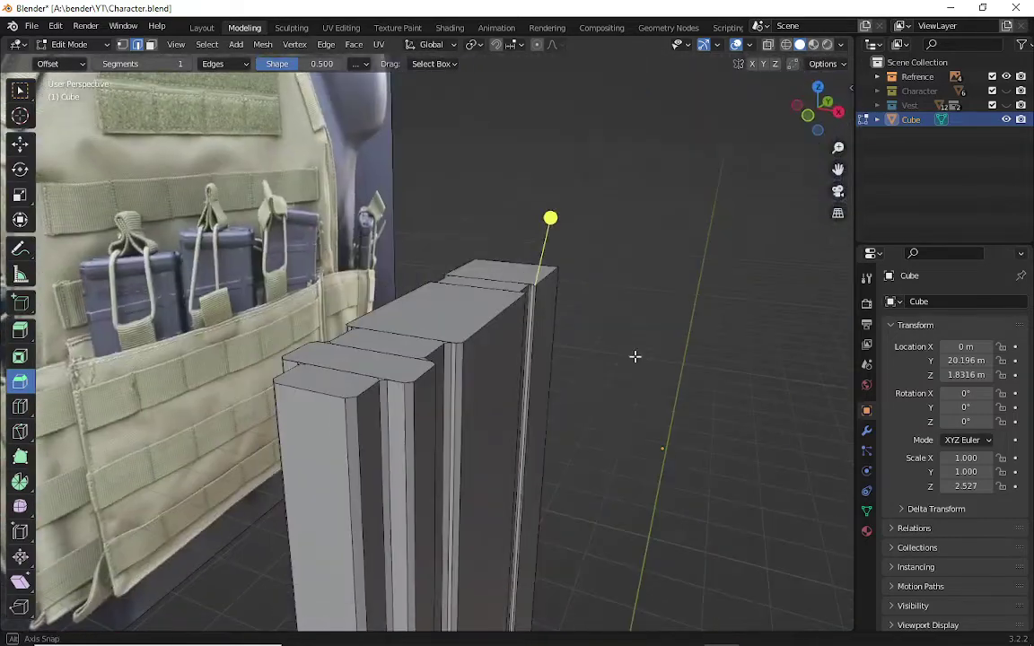
click(28, 151)
mouse_move(618, 321)
middle_down()
mouse_move(392, 349)
mouse_move(498, 358)
middle_up()
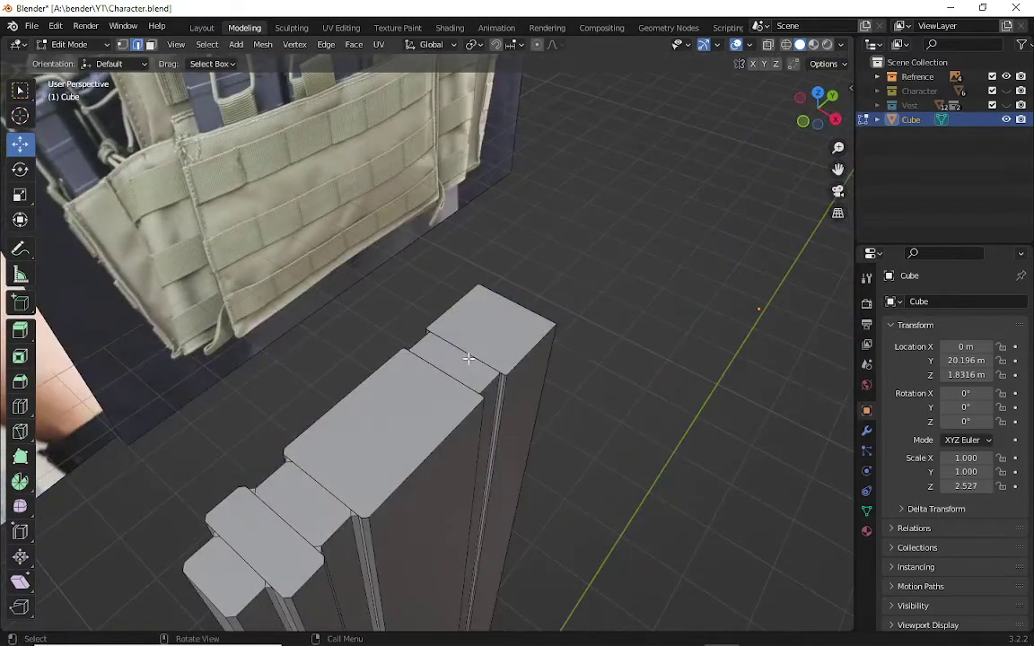
click(467, 358)
ctrl+click(354, 441)
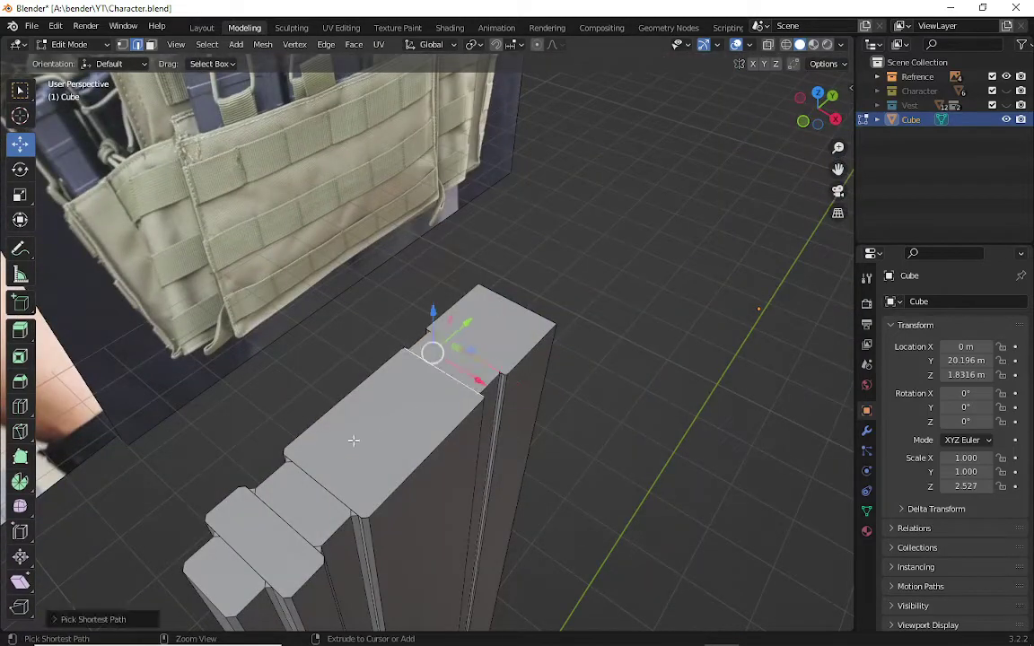
ctrl+click(281, 517)
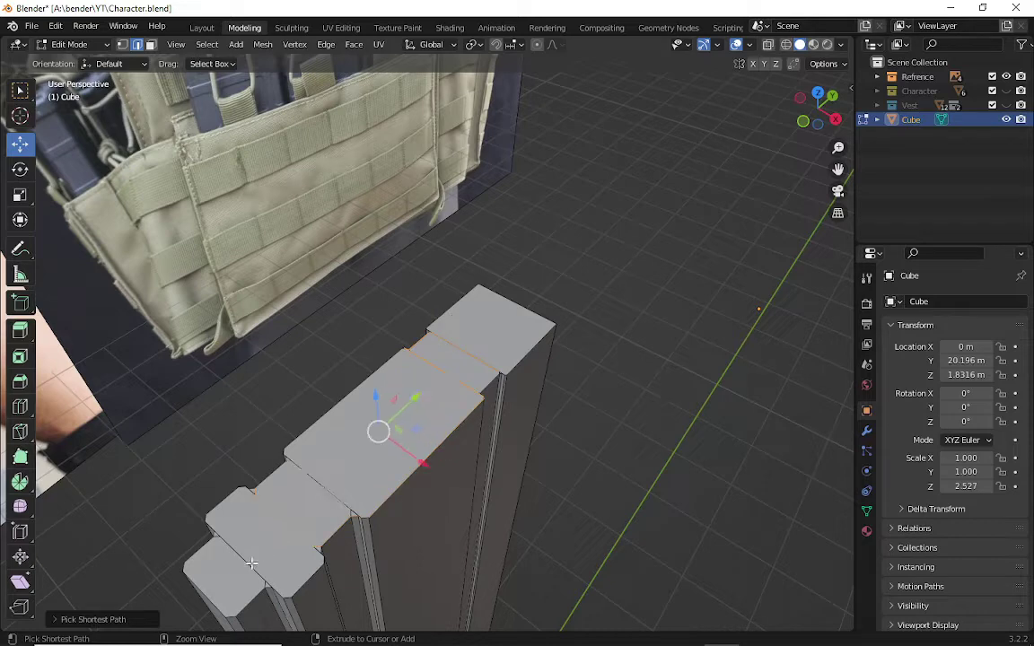
right_click(357, 296)
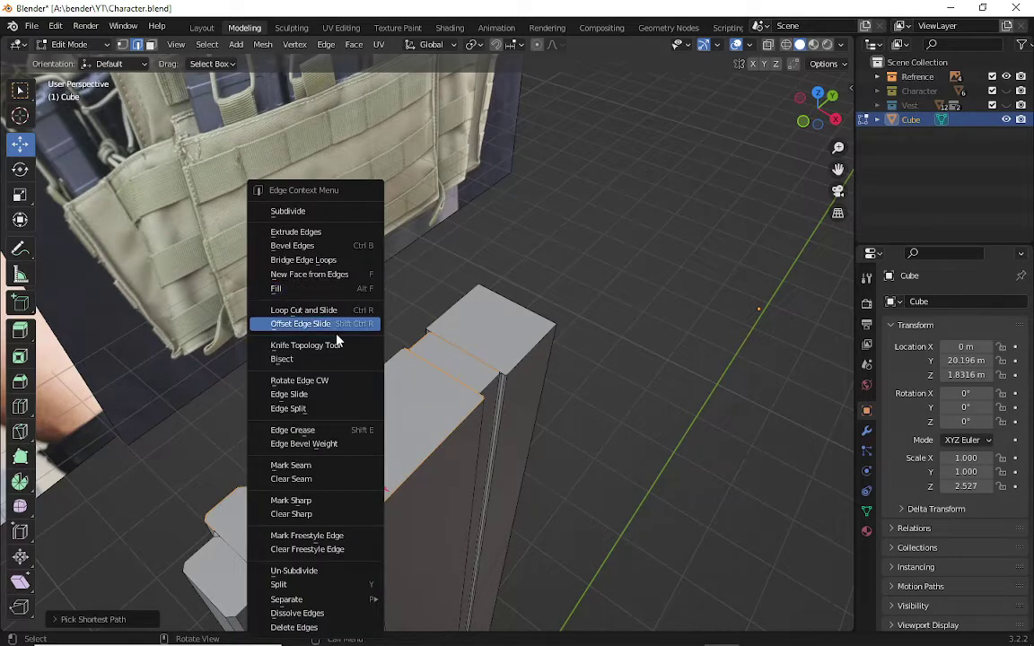
right_click(444, 240)
key(x)
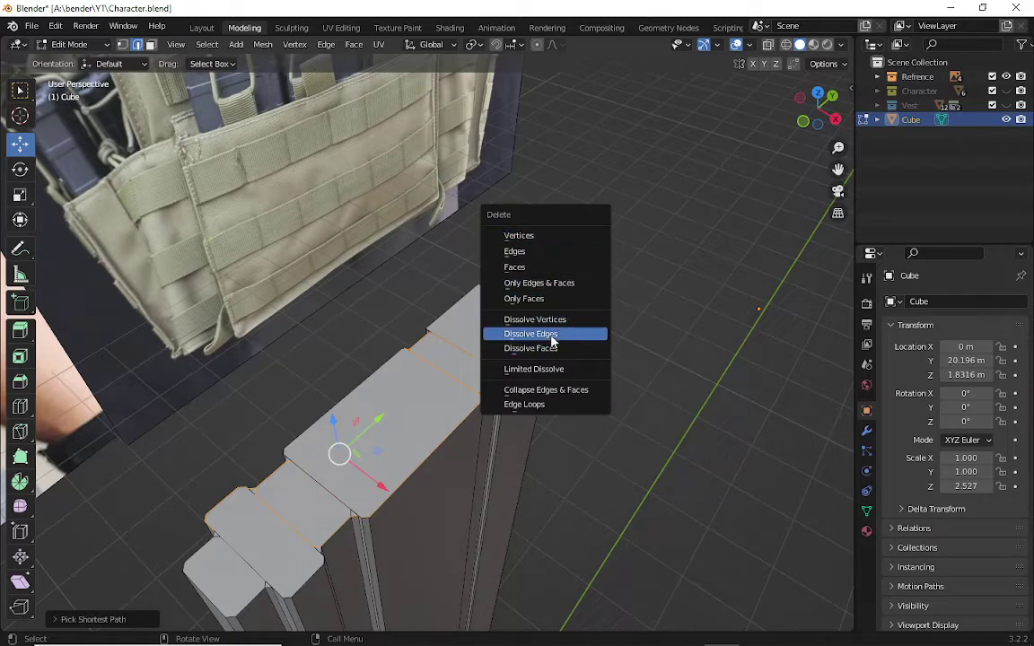
click(552, 337)
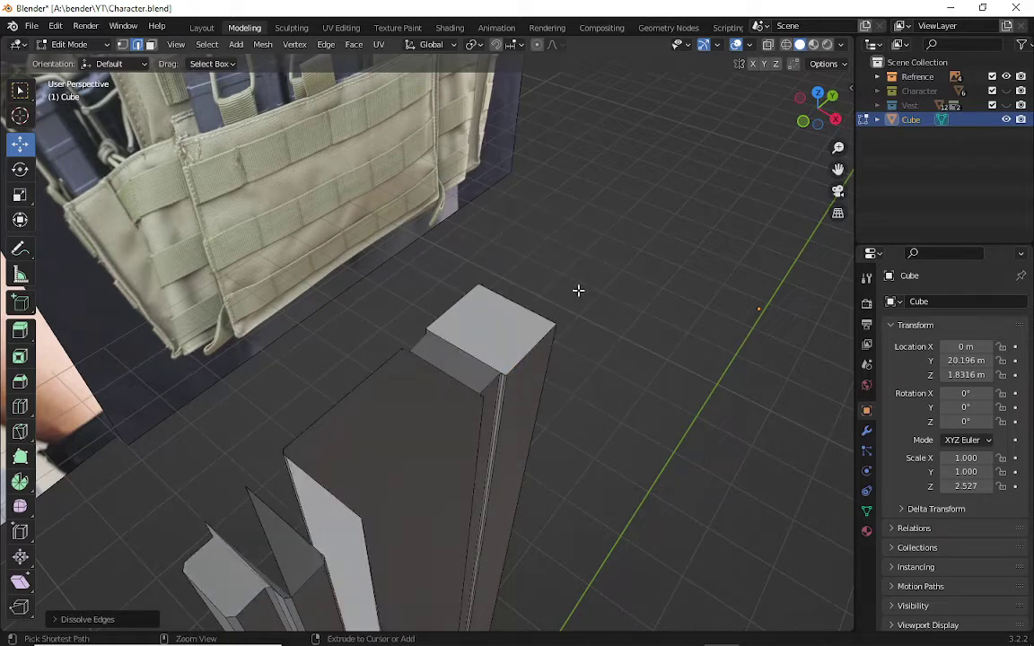
key(ctrl+z)
- Orbit around the grooved block, then snap to Right Orthographic view using the gizmo's X axis
middle_drag(706, 206, 628, 279)
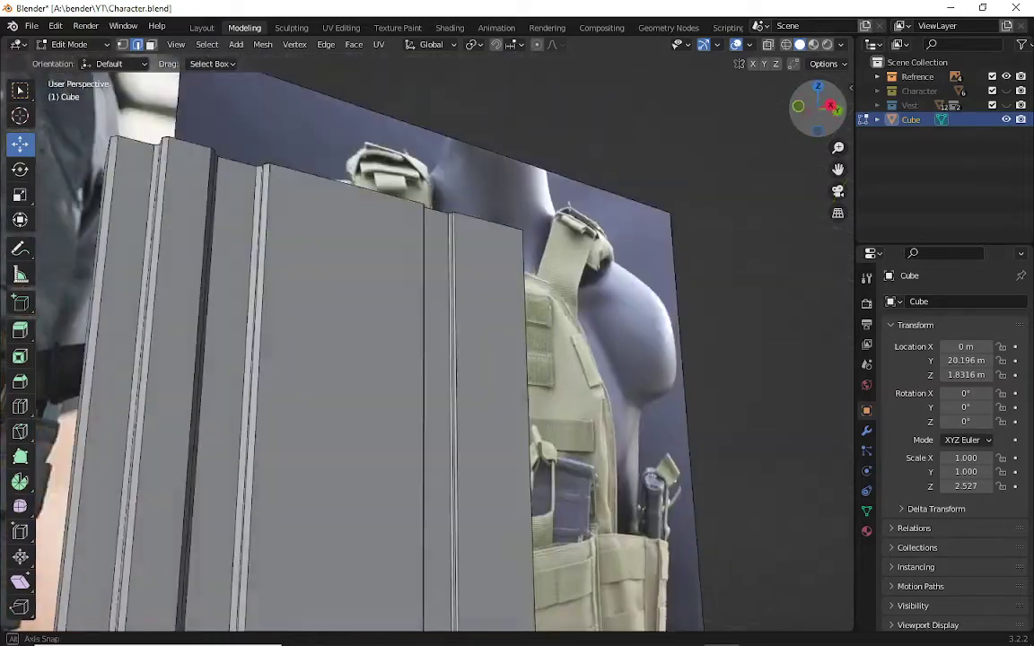
scroll(628, 279, down, 3)
scroll(433, 392, up, 3)
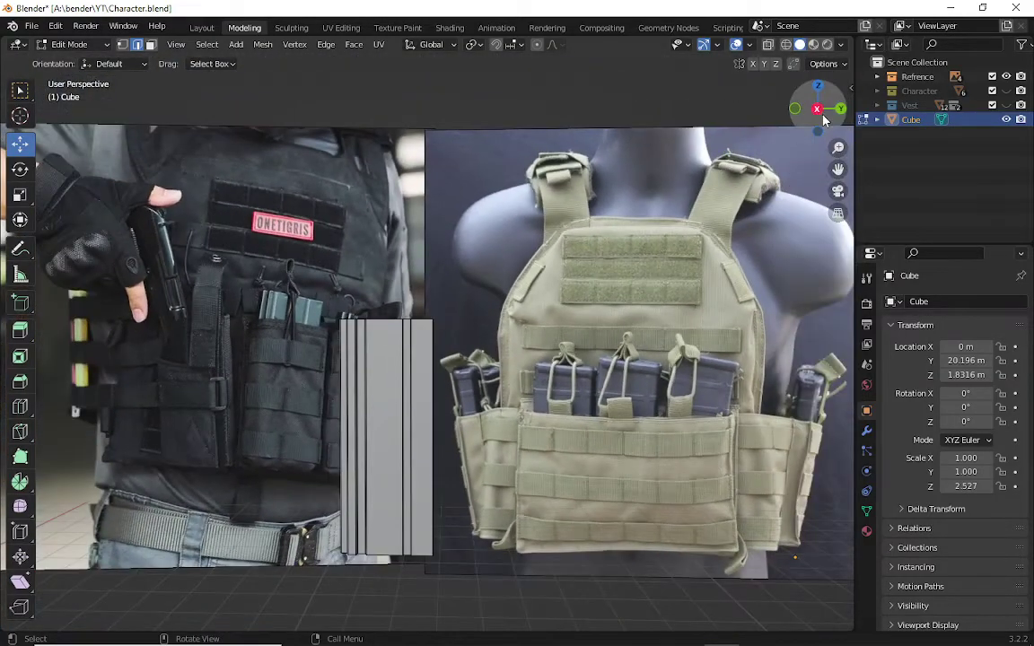
drag(817, 106, 781, 144)
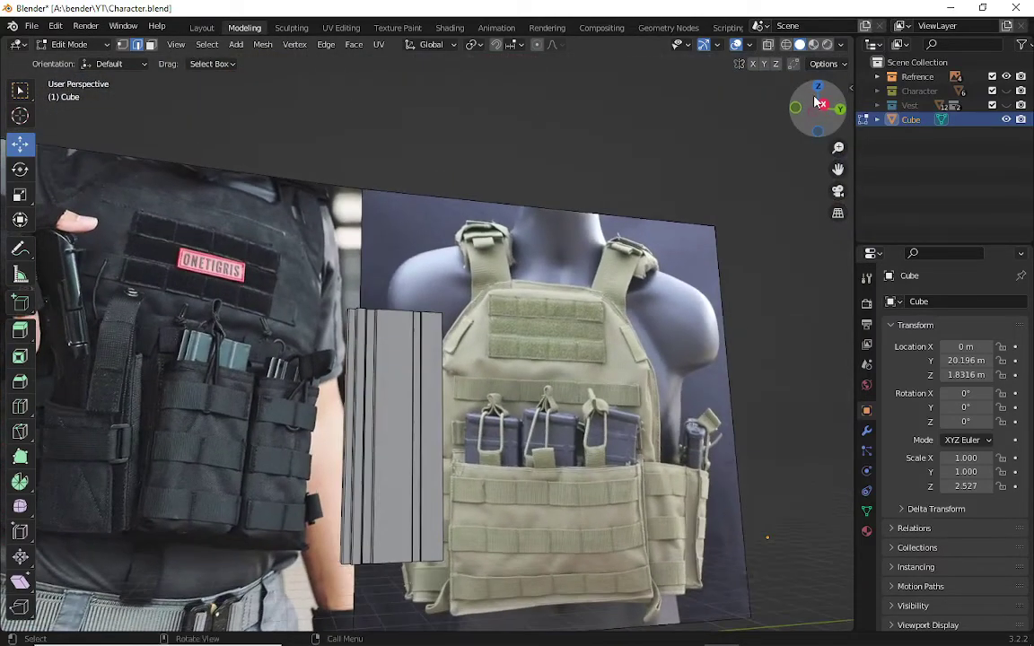
mouse_move(781, 144)
mouse_down()
mouse_move(812, 112)
mouse_move(789, 117)
mouse_move(821, 103)
mouse_move(736, 99)
mouse_up()
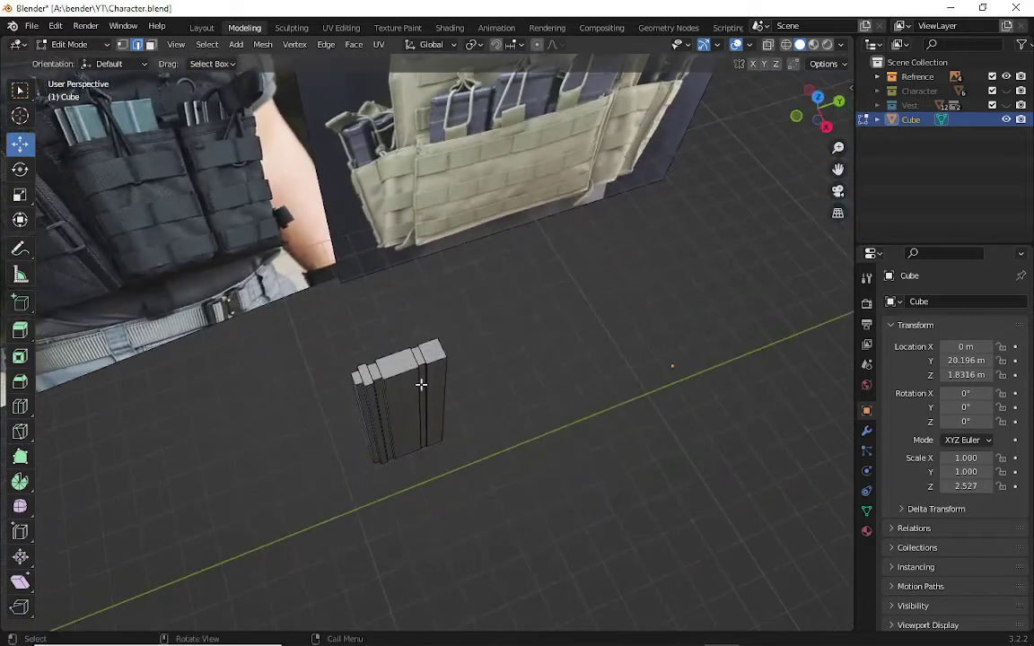
scroll(371, 403, up, 5)
middle_drag(371, 404, 104, 532)
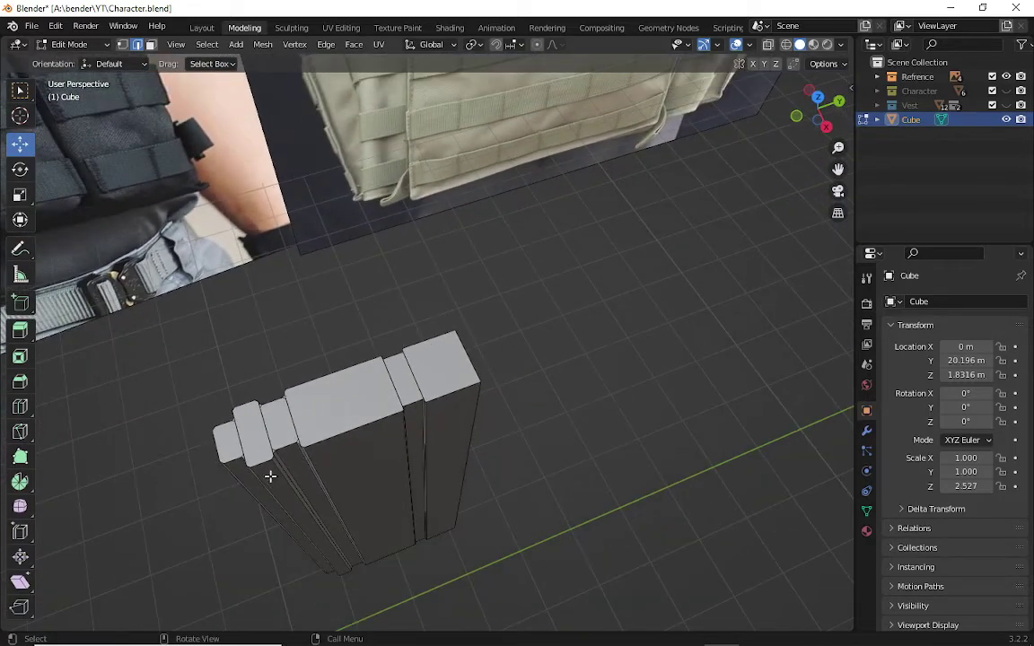
scroll(269, 475, up, 3)
scroll(265, 476, down, 3)
scroll(299, 384, down, 2)
mouse_move(847, 118)
mouse_down()
mouse_move(812, 135)
mouse_move(816, 112)
mouse_up()
scroll(443, 388, down, 2)
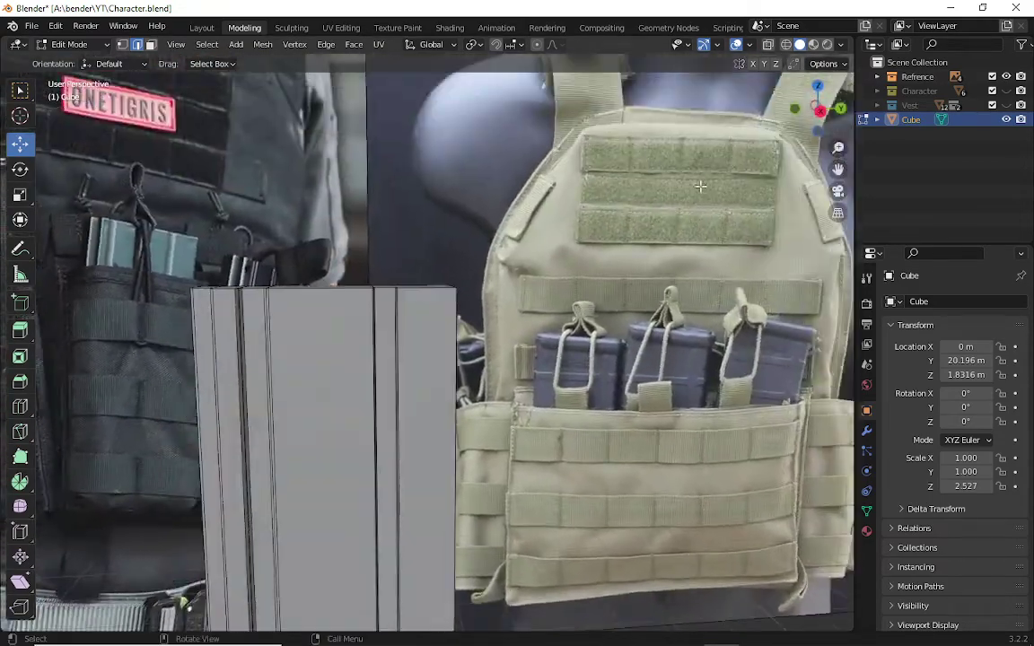
scroll(443, 388, down, 2)
click(820, 110)
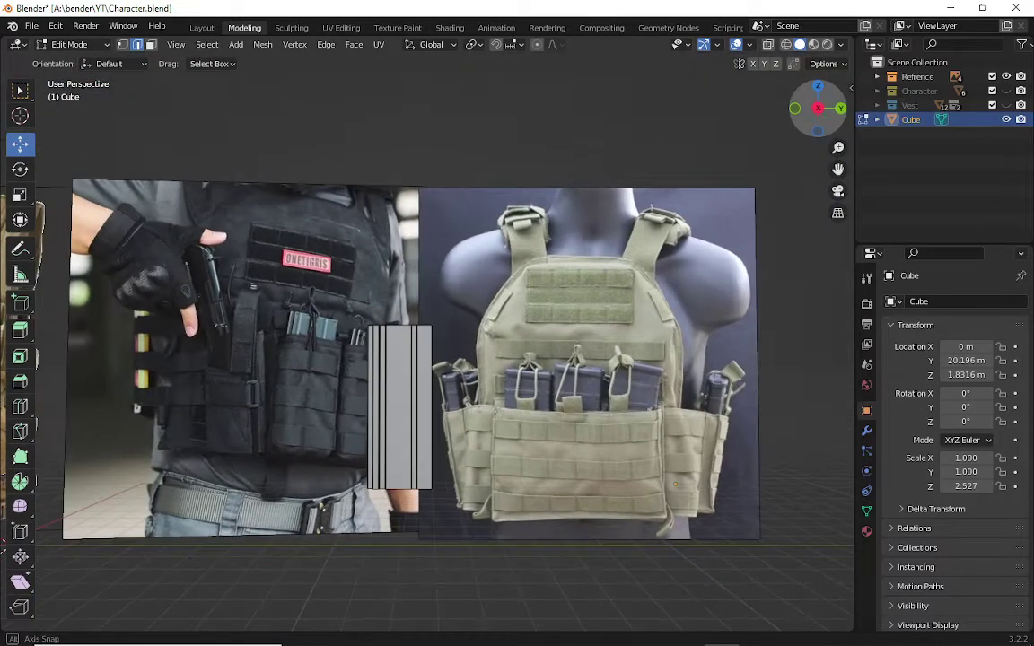
scroll(464, 323, up, 2)
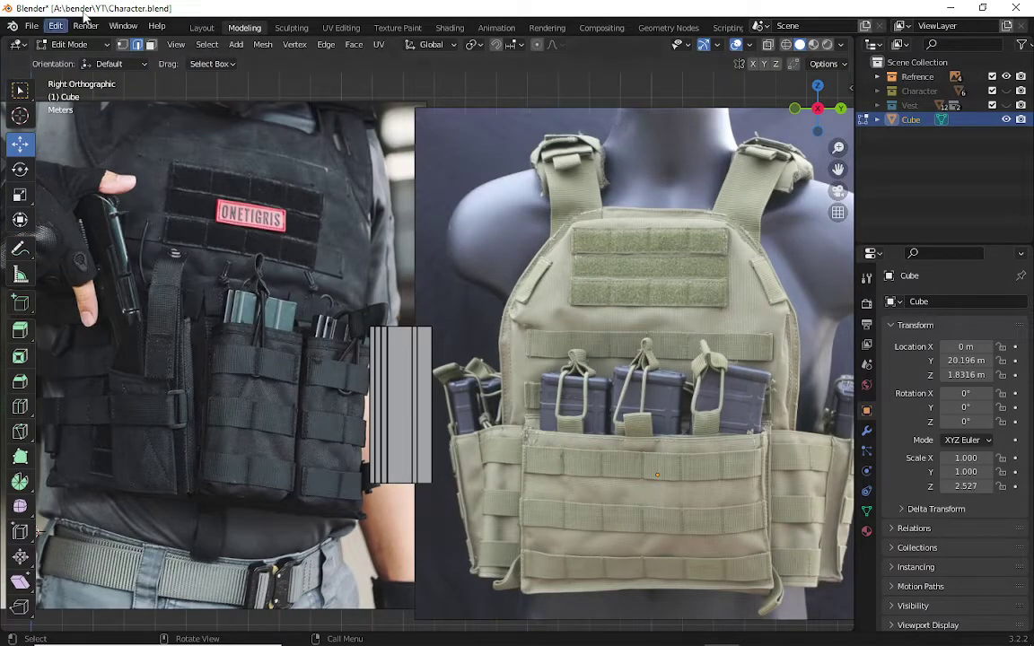
- Add a cube inside the mesh, delete it again, and return to Object Mode
click(237, 44)
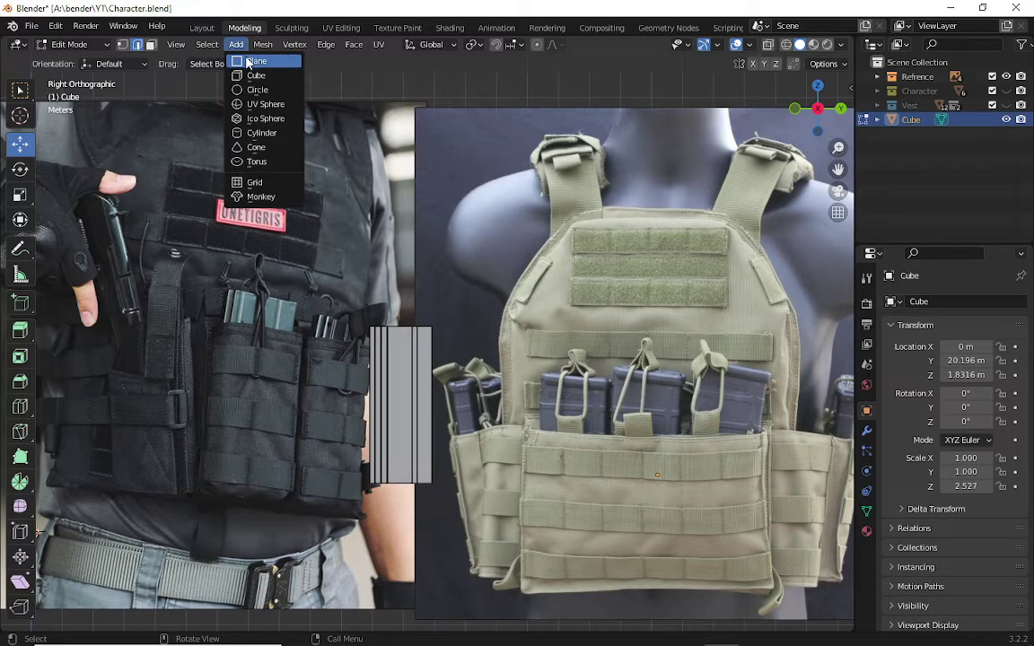
click(251, 76)
drag(81, 531, 450, 546)
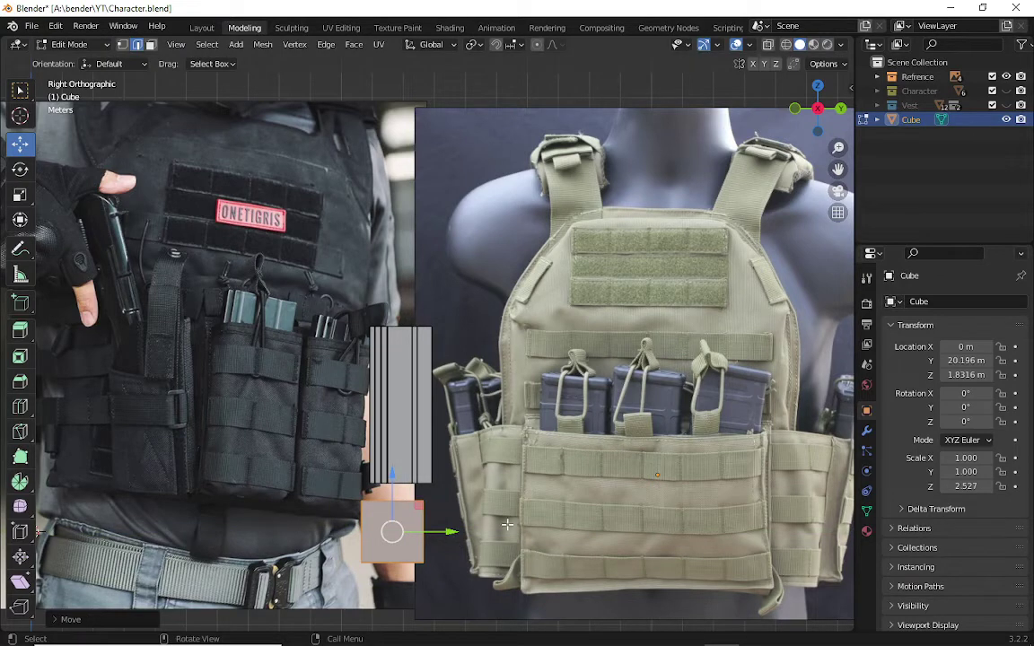
key(ctrl+i)
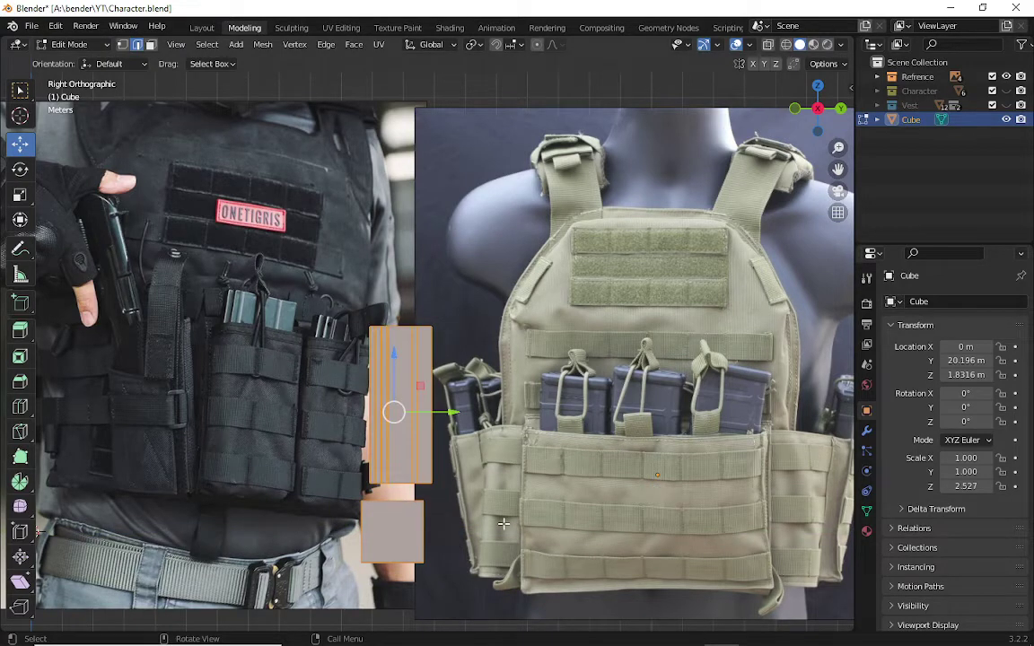
key(ctrl+i)
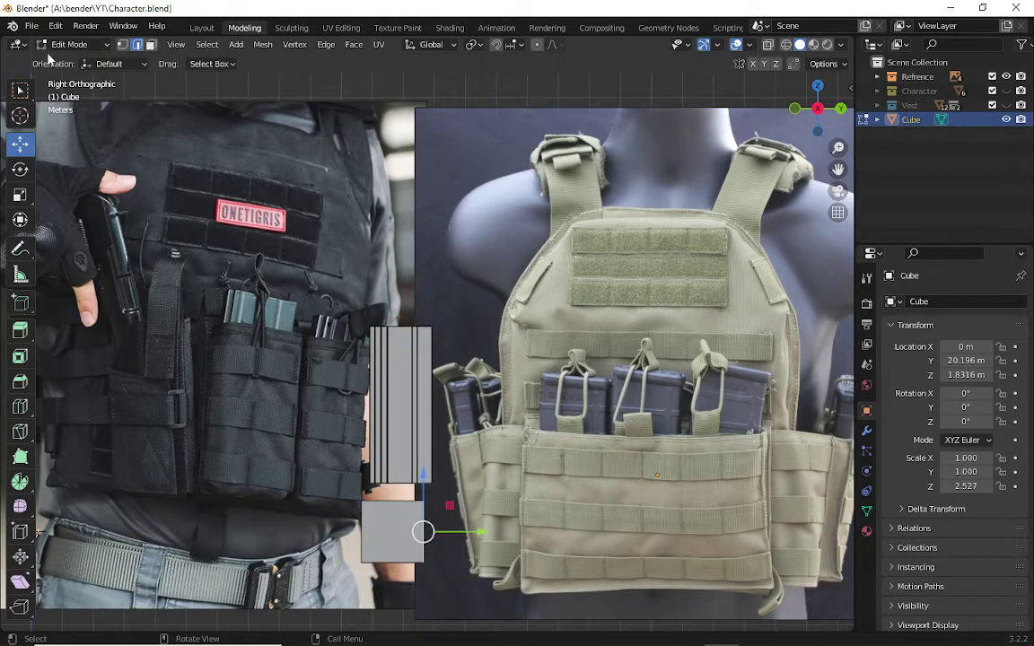
key(ctrl+i)
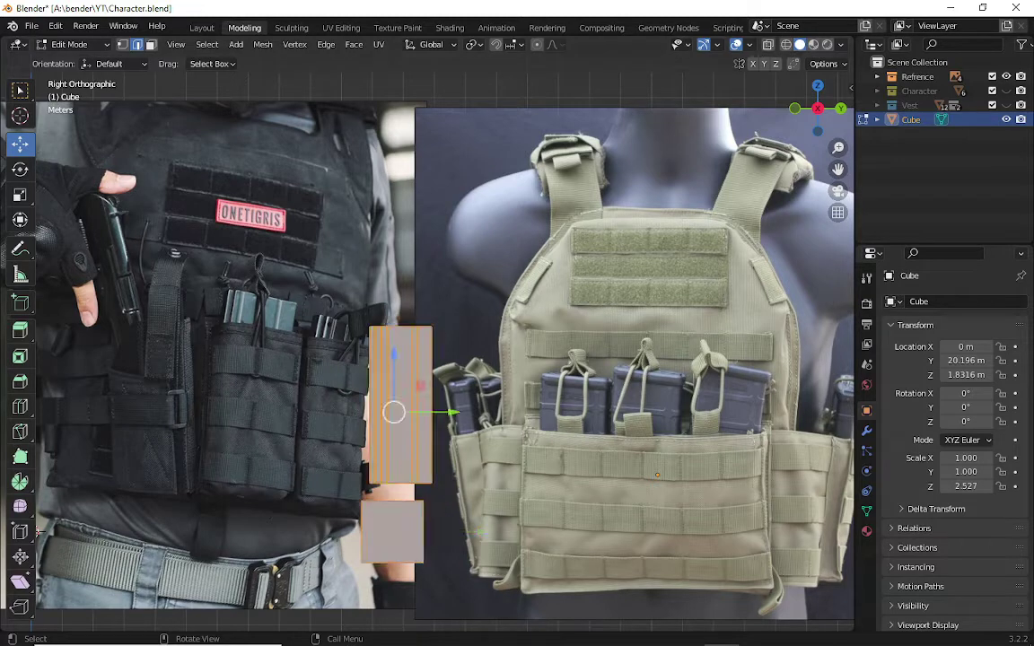
key(ctrl+i)
key(Delete)
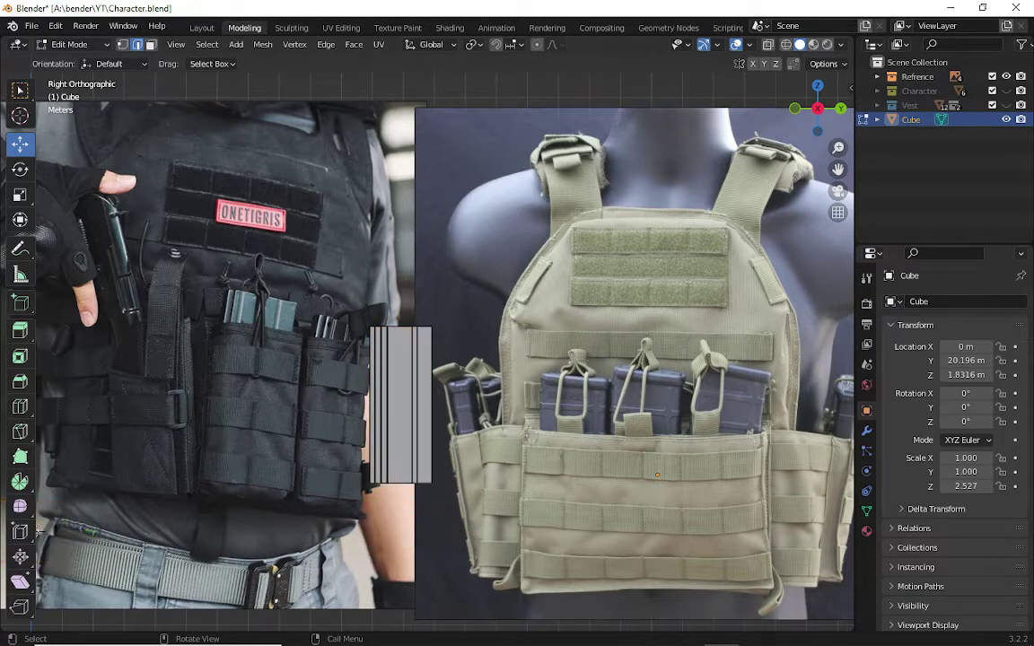
key(Tab)
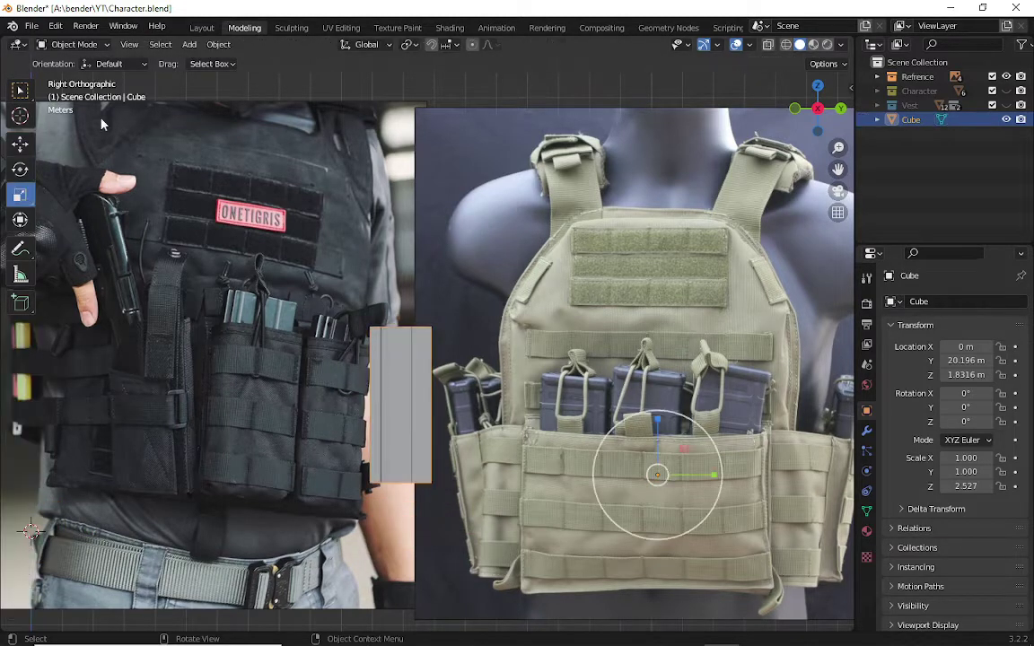
- Add a new cube object, scale it to 1.215, raise it, and narrow Y to 1.149
click(188, 44)
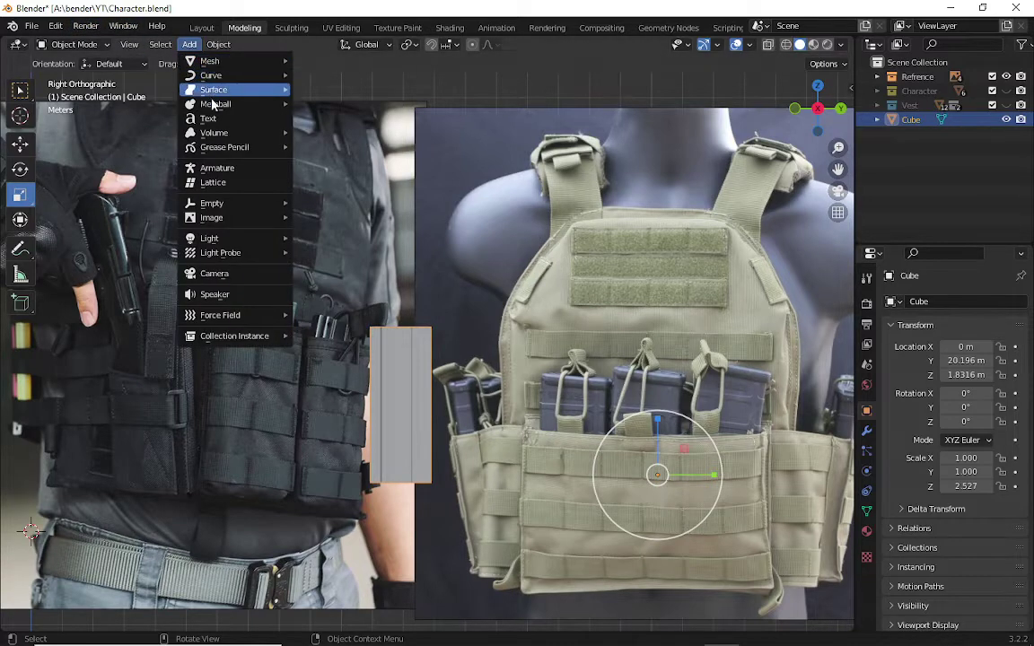
click(299, 74)
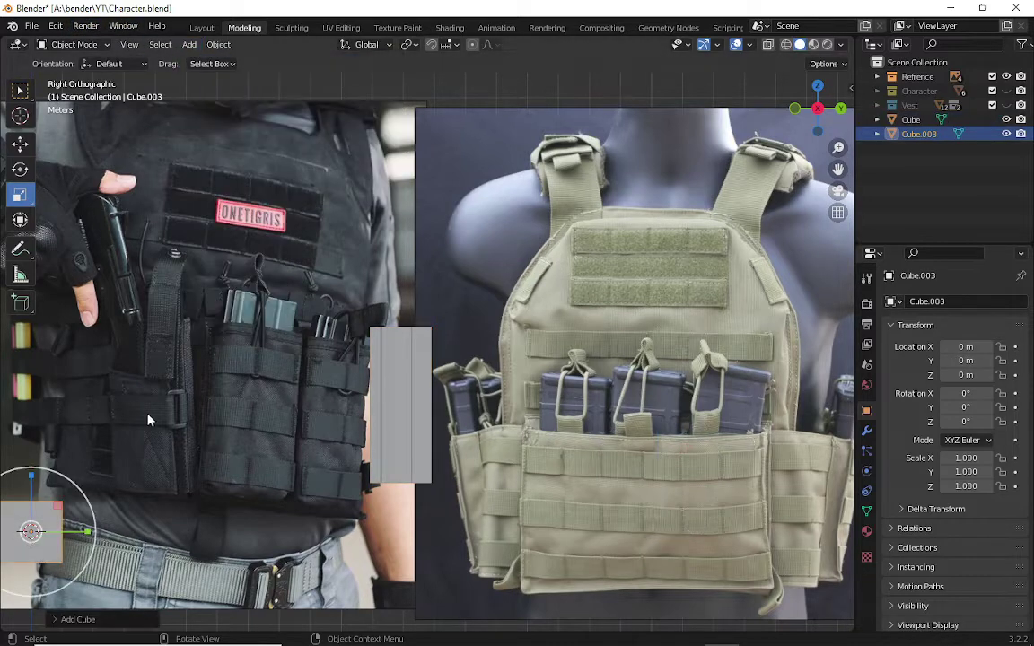
key(g)
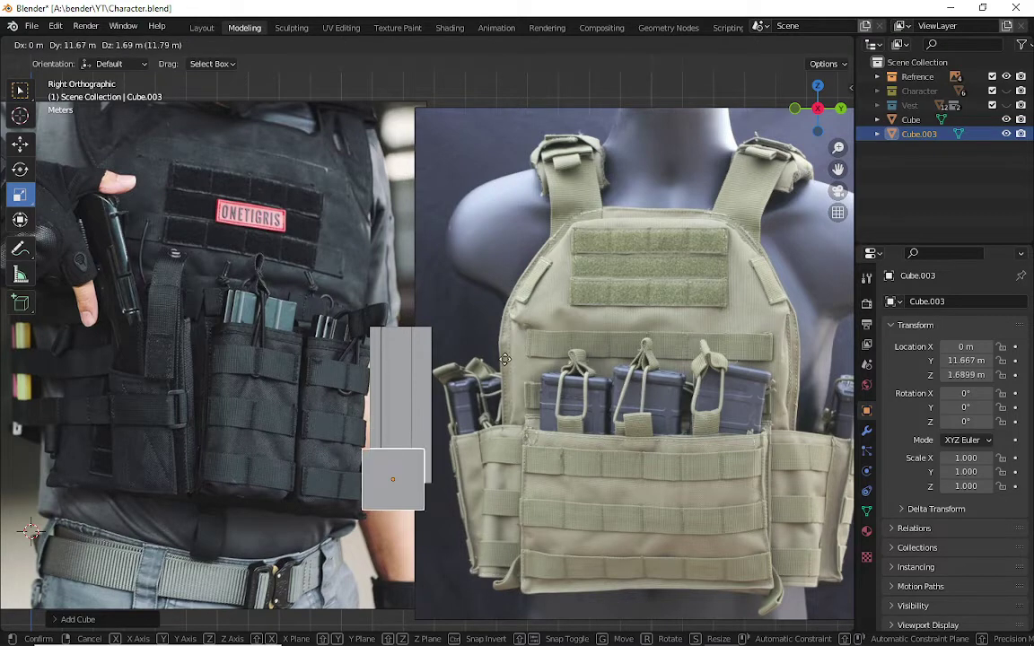
click(361, 431)
key(s)
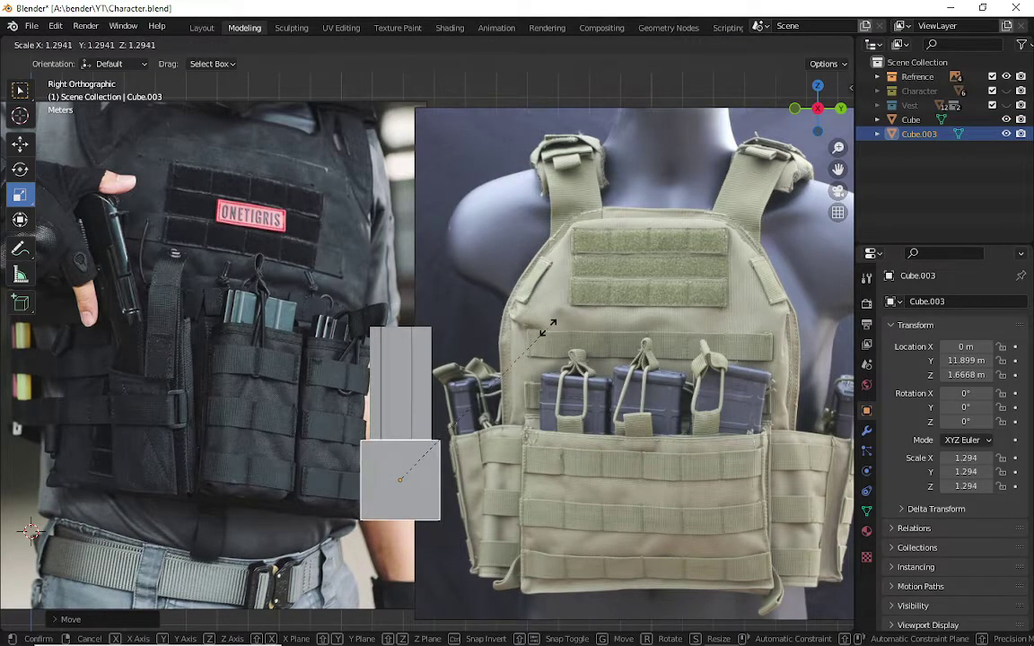
click(533, 337)
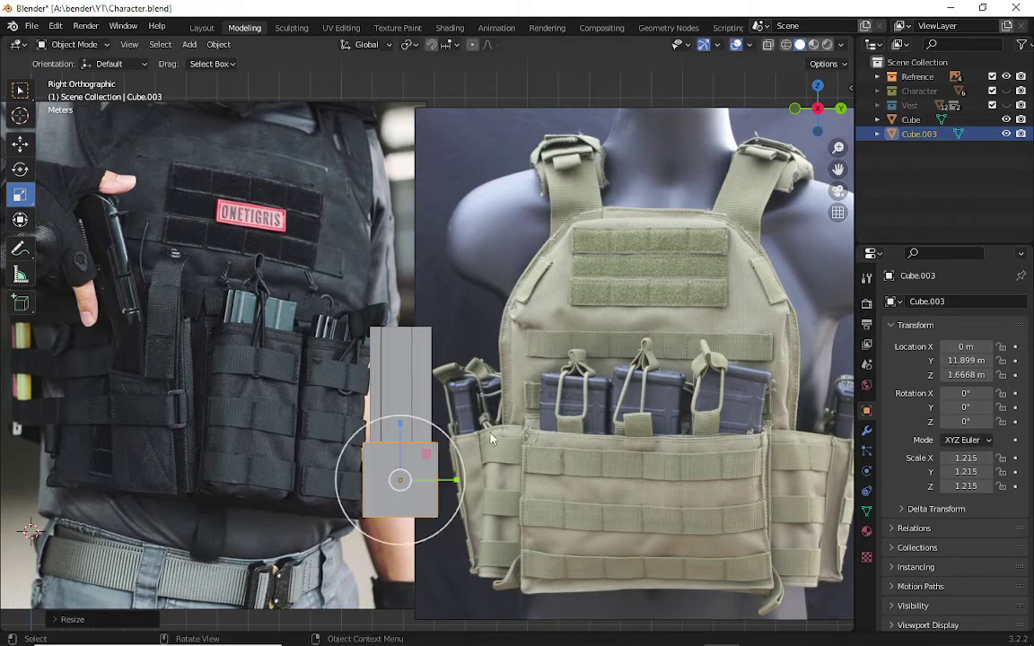
key(g)
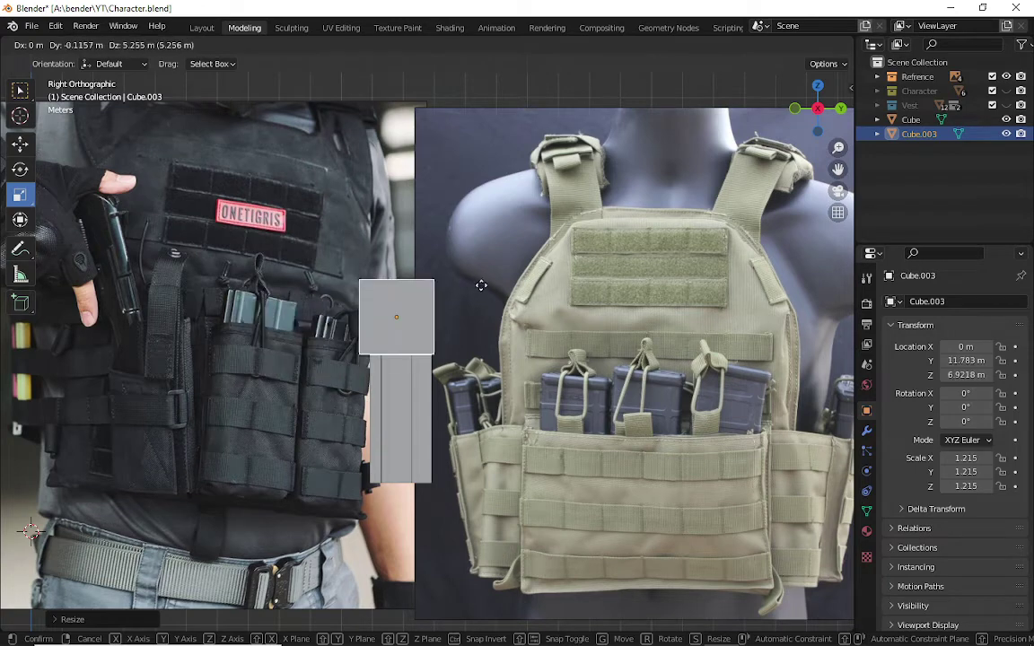
click(484, 358)
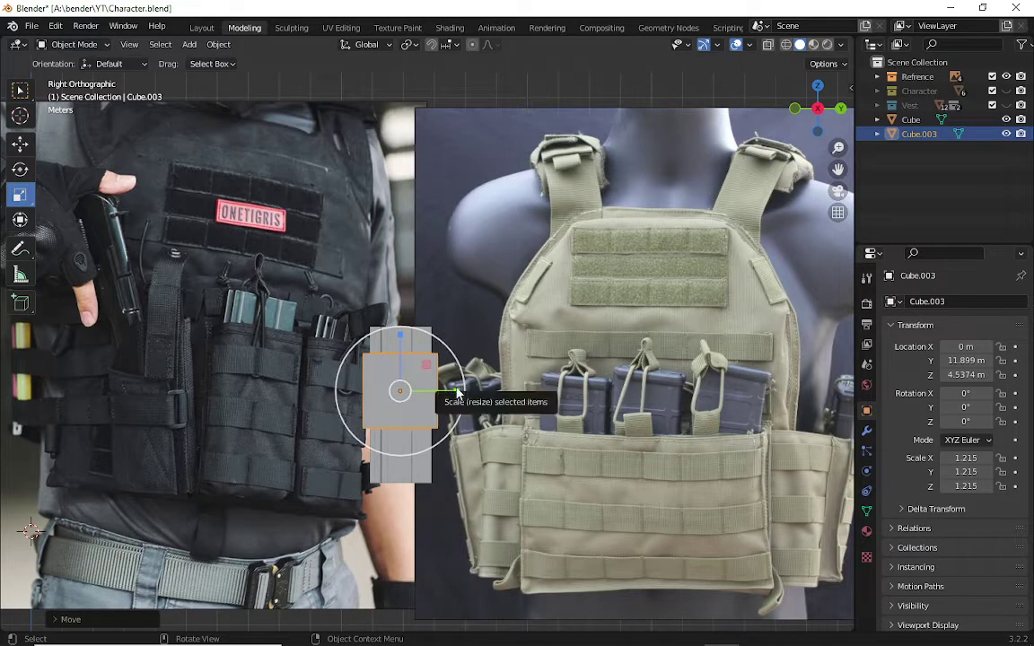
drag(457, 394, 455, 387)
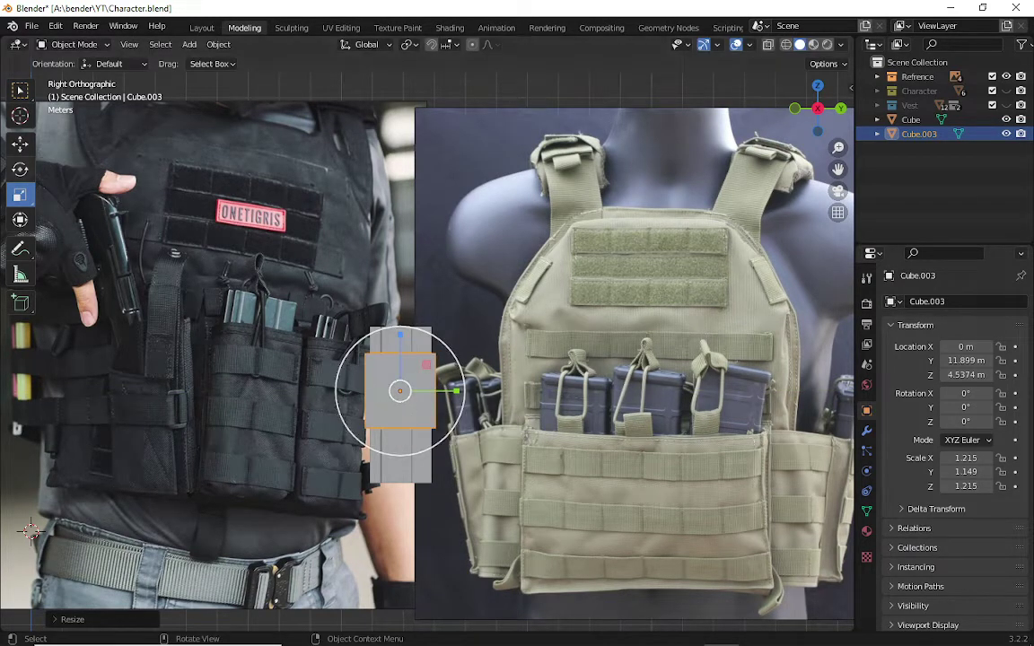
click(101, 45)
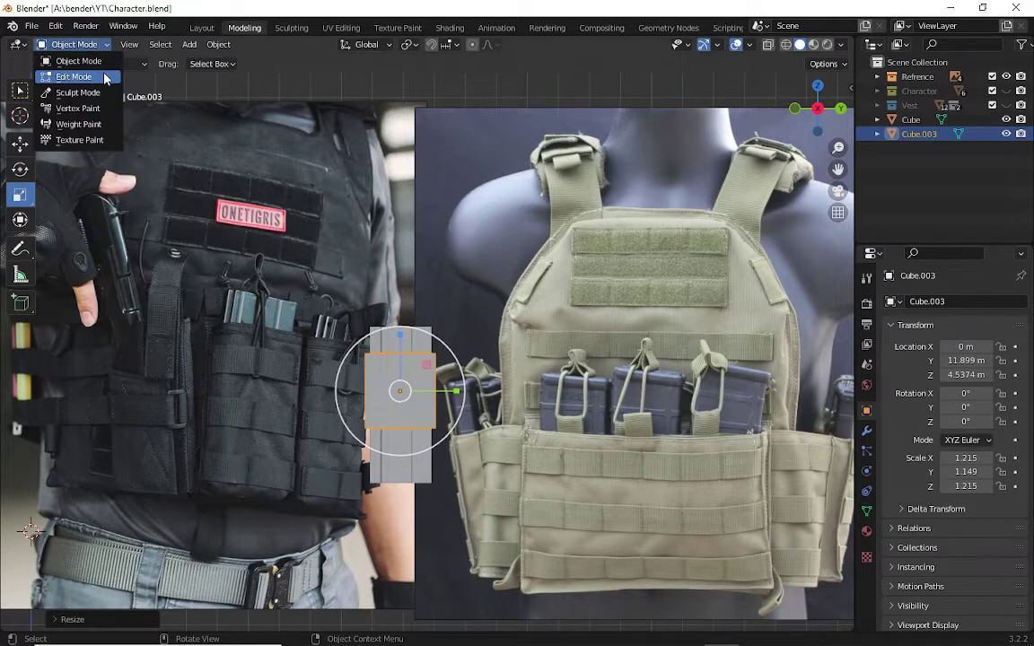
- In face-select Edit Mode, pull the box's bottom face down to lengthen it
click(106, 79)
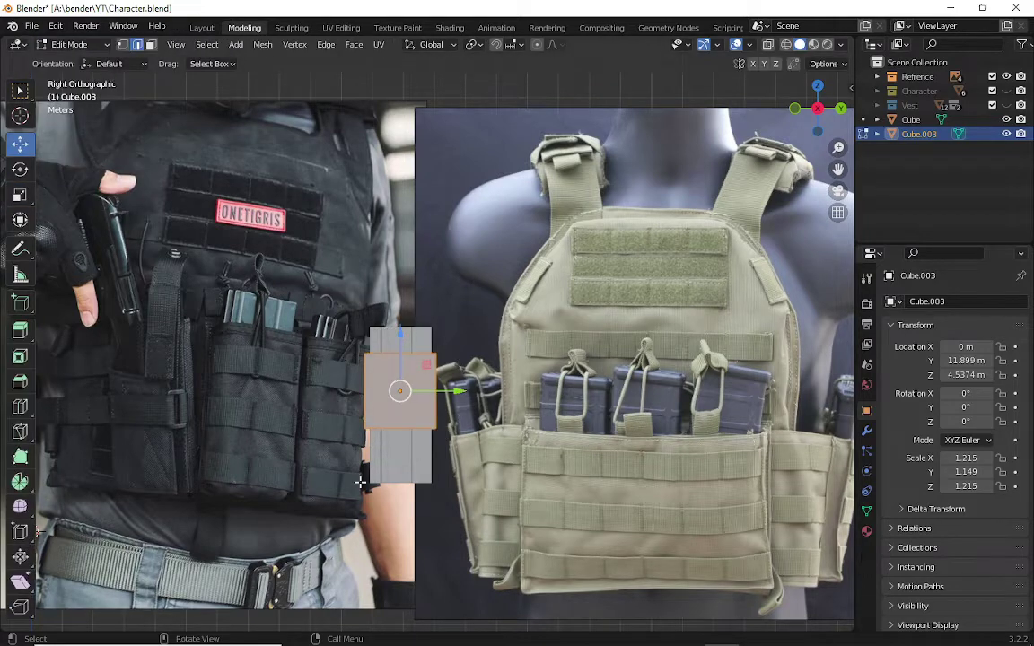
click(150, 45)
drag(815, 90, 697, 216)
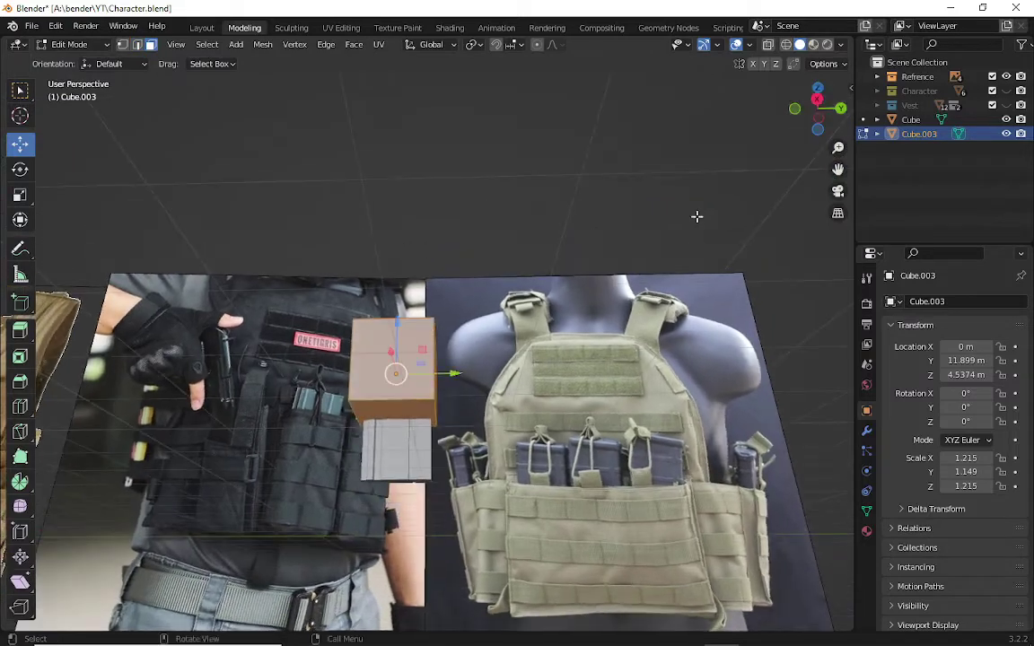
click(380, 401)
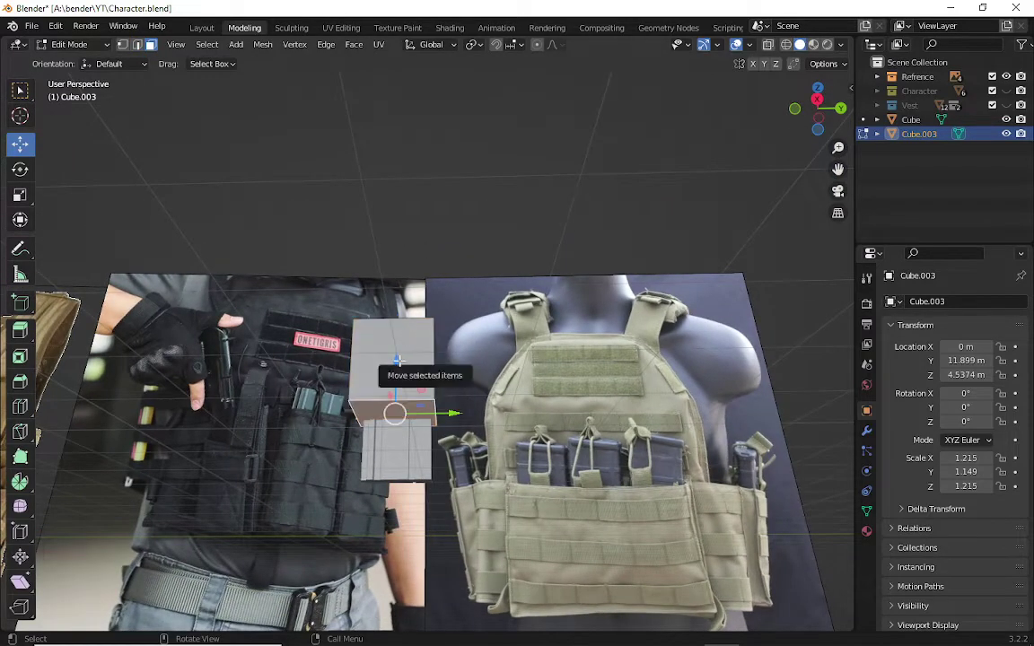
drag(400, 361, 401, 438)
- Slide the box's side faces along X to thin it into a narrow block
drag(817, 106, 772, 135)
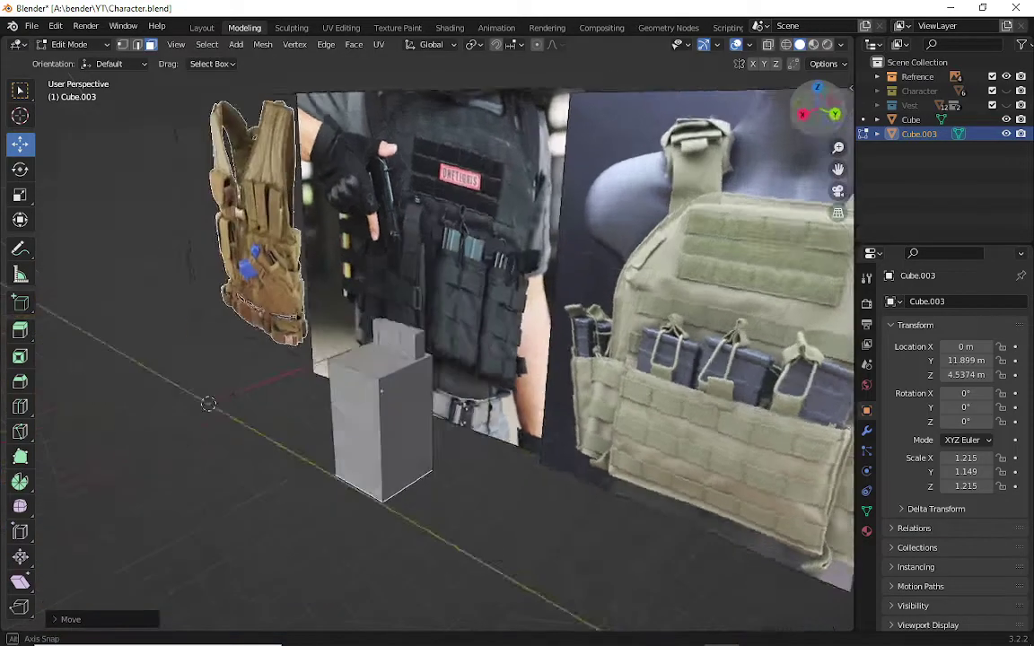
middle_drag(269, 422, 339, 439)
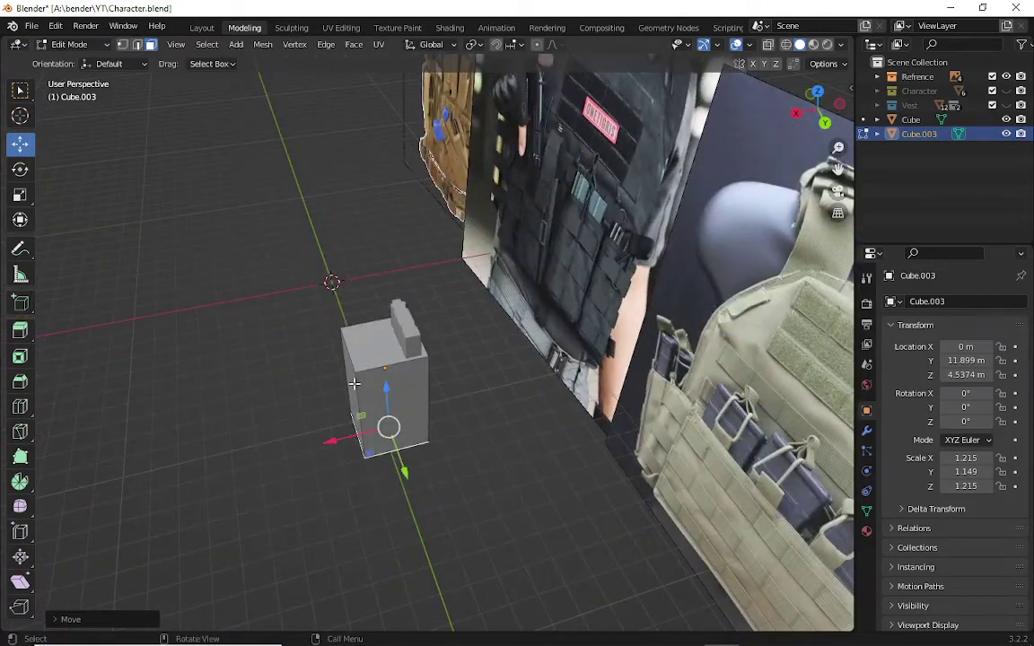
middle_drag(354, 383, 202, 431)
drag(257, 429, 328, 414)
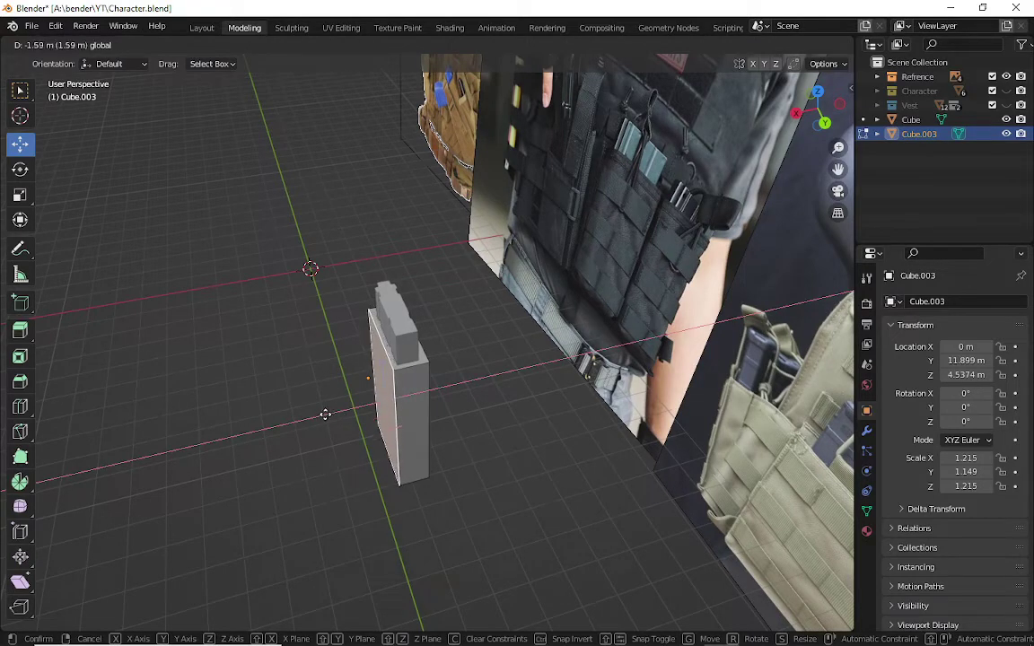
click(327, 413)
mouse_move(385, 399)
middle_down()
mouse_move(422, 394)
mouse_move(403, 409)
middle_up()
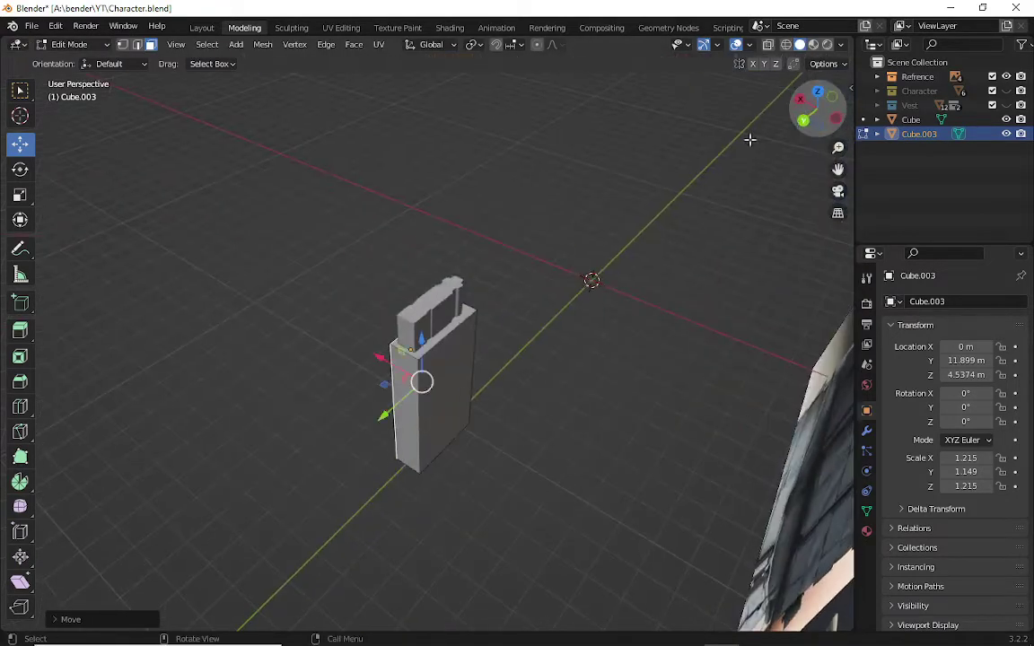
click(434, 403)
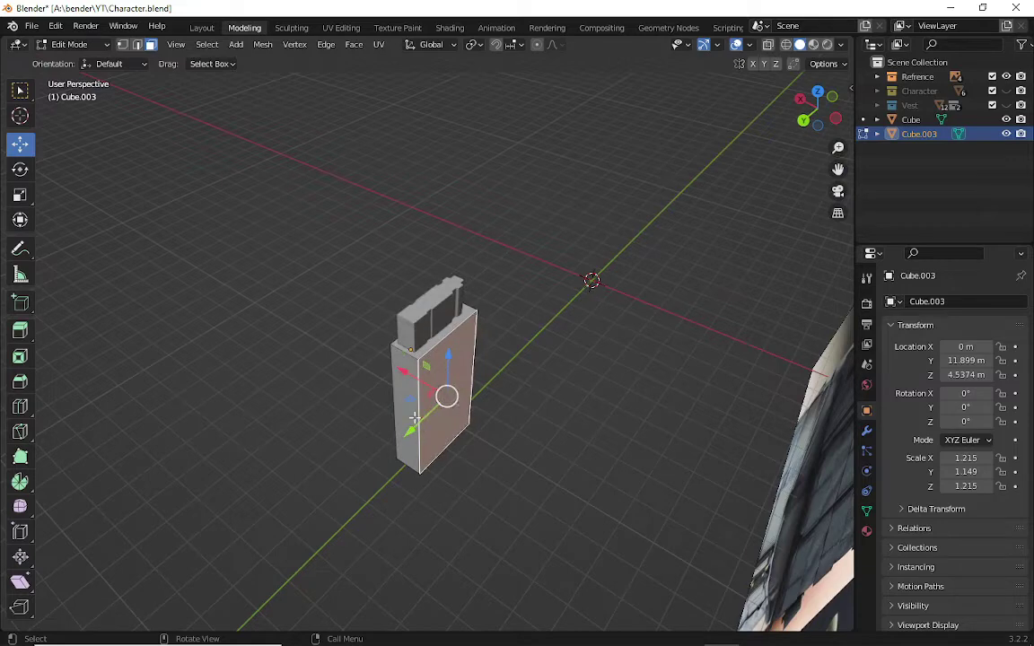
key(g)
click(396, 361)
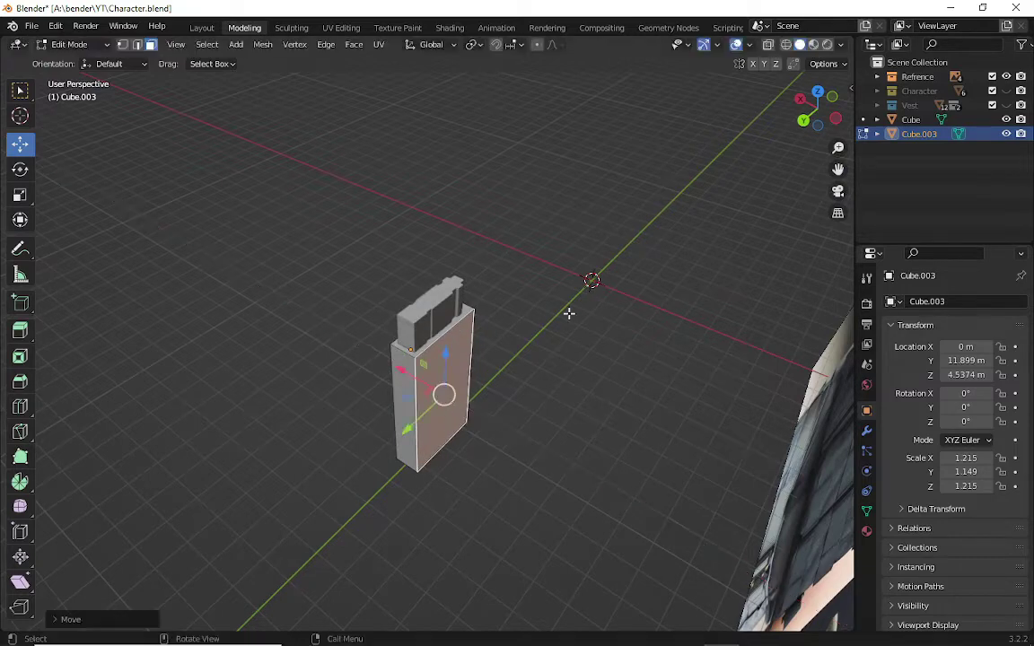
click(485, 391)
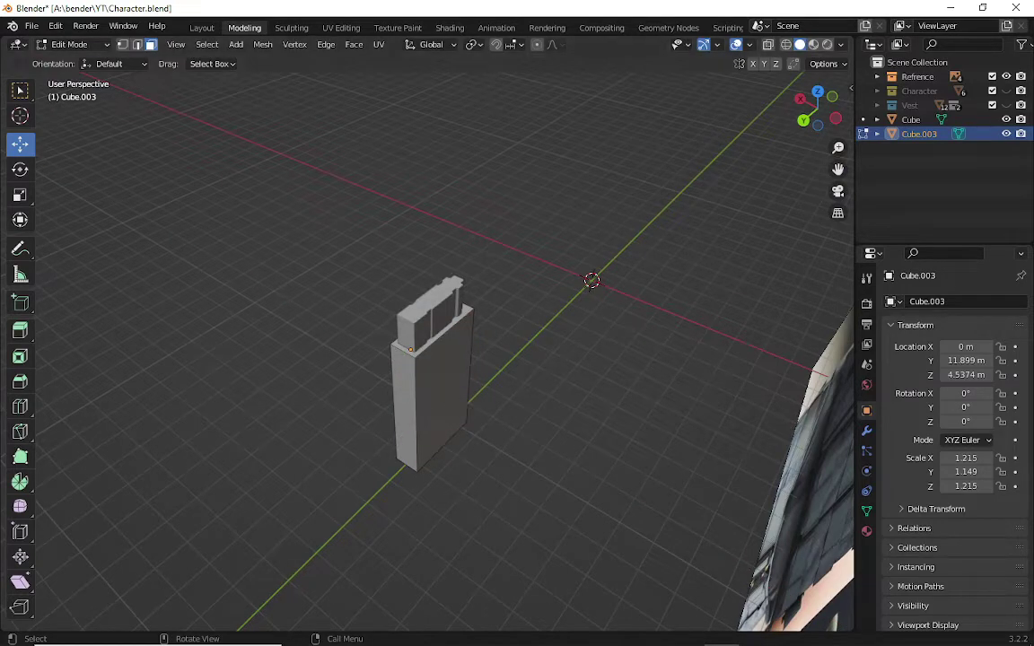
click(69, 44)
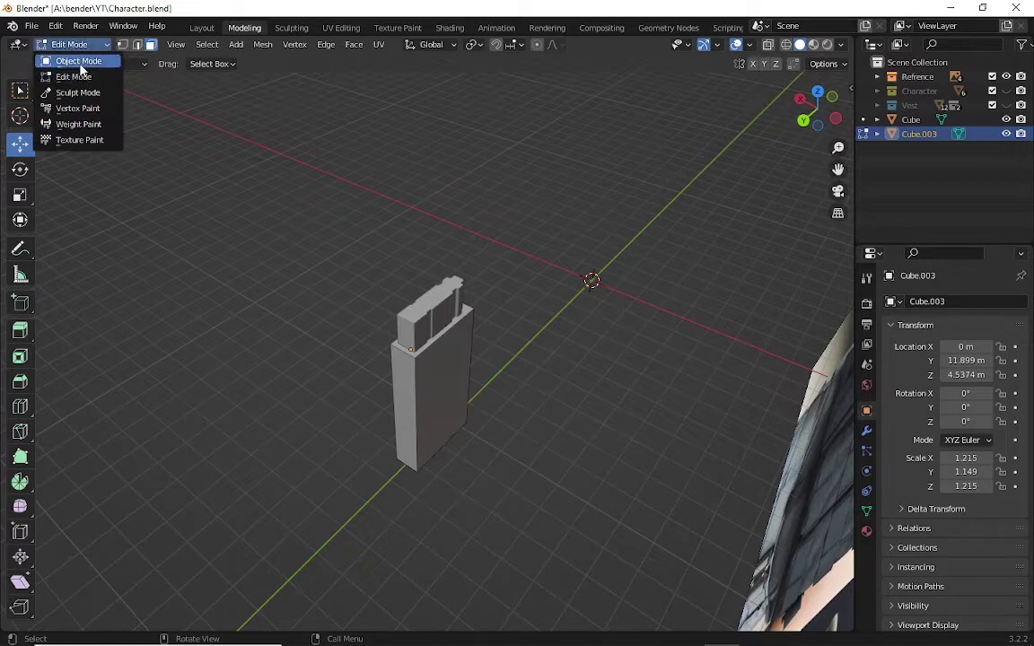
- Select Cube.003 in Object Mode, cancelling a trial scale so it stays 1.215, 1.149, 1.215
click(74, 59)
key(alt+a)
click(401, 438)
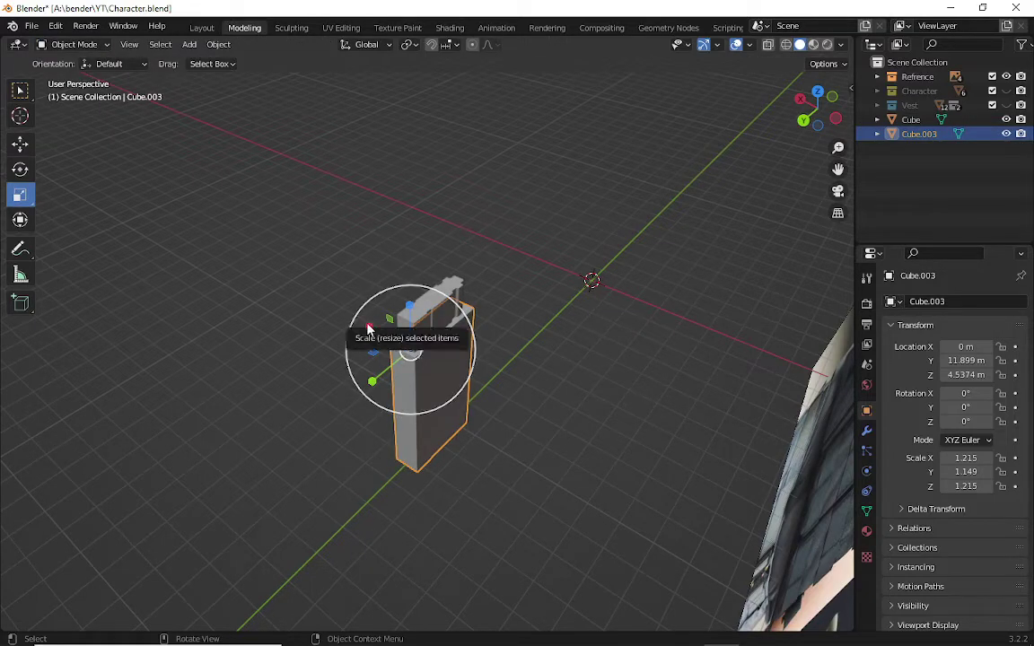
click(386, 324)
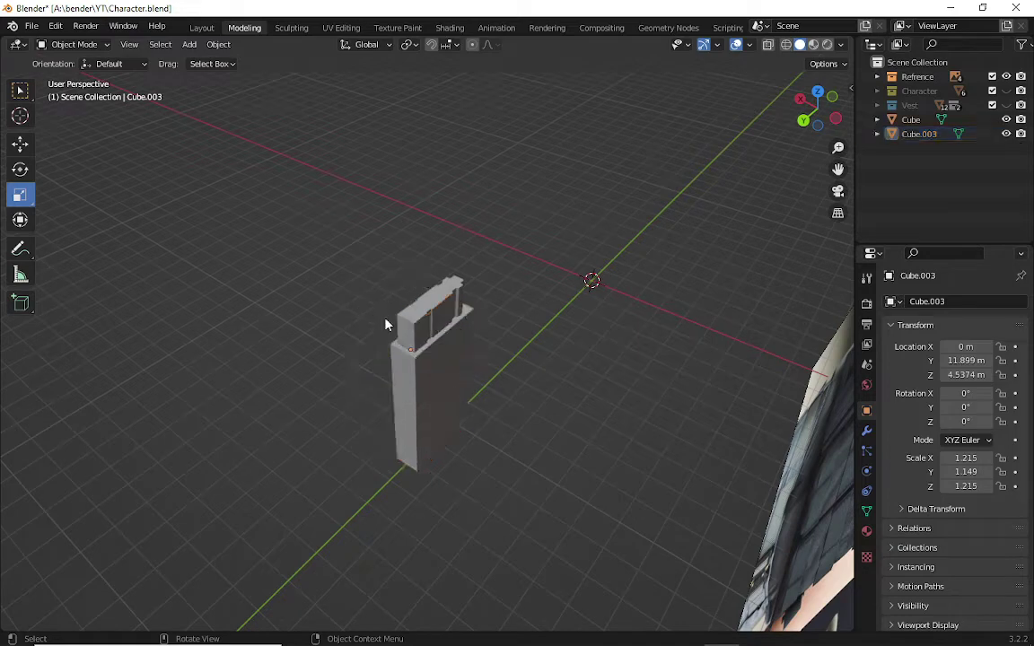
click(426, 410)
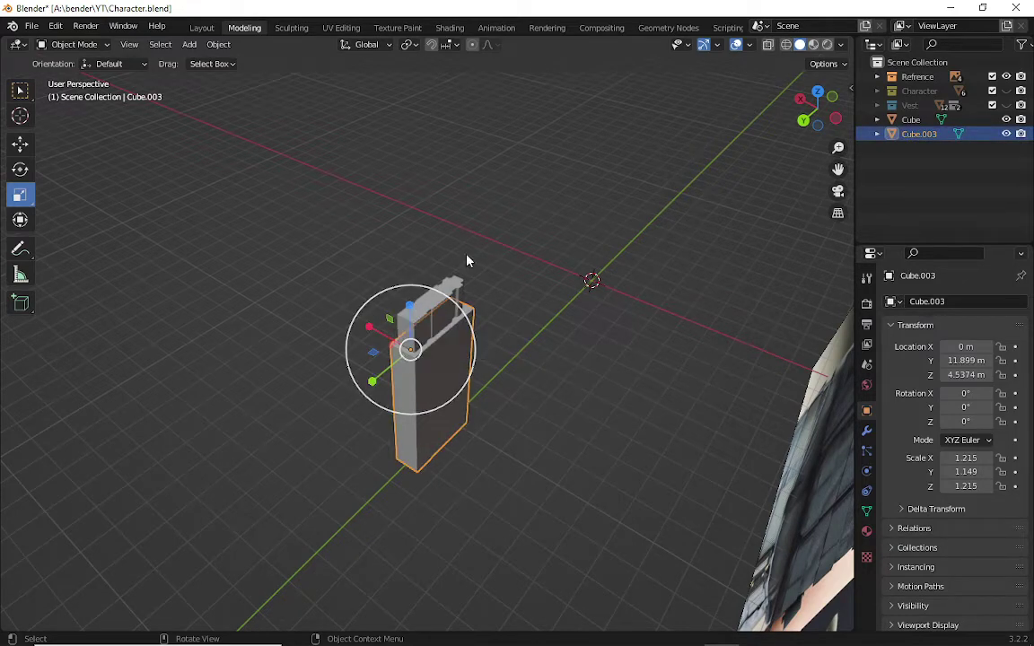
key(shift)
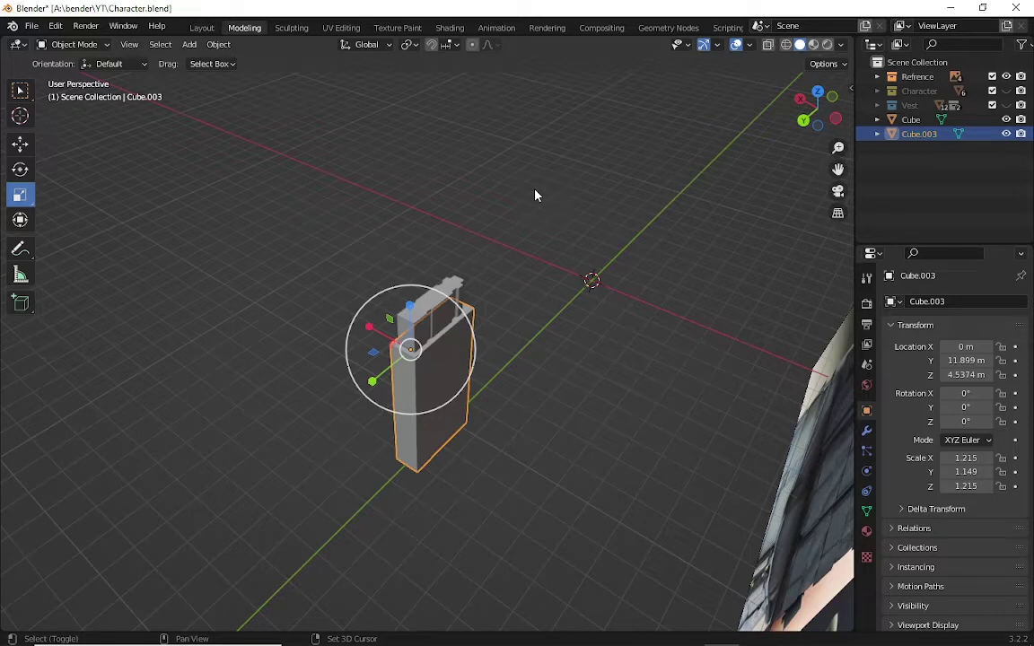
key(s)
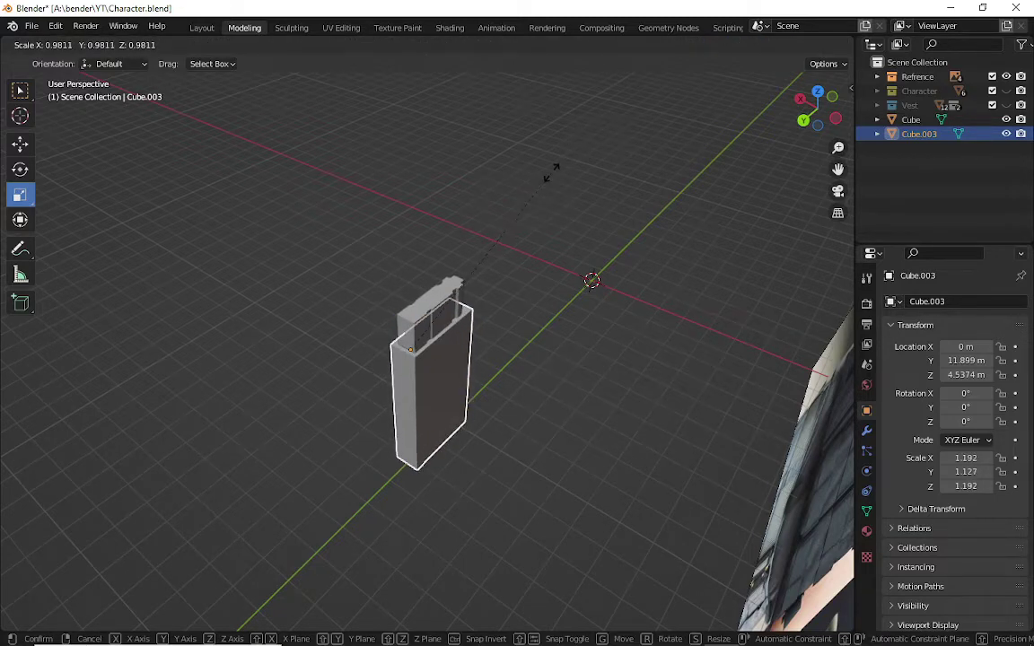
right_click(551, 173)
key(ctrl)
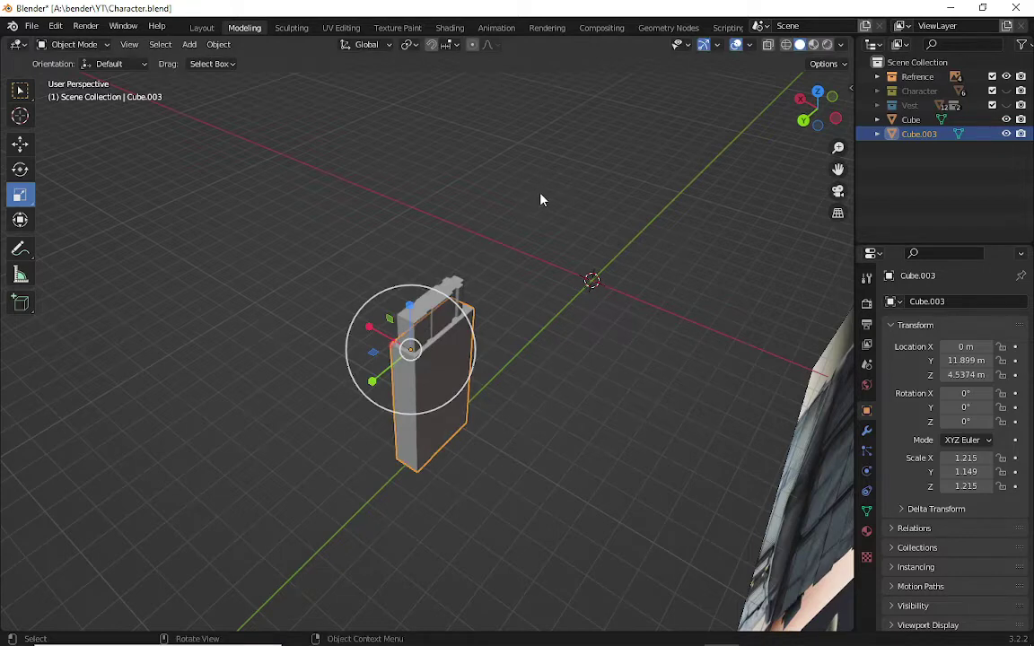
click(513, 428)
click(422, 392)
click(422, 393)
- Copy and paste Cube.003 as Cube.004, scaled down to 1.124, 1.063, 1.124
key(ctrl+c)
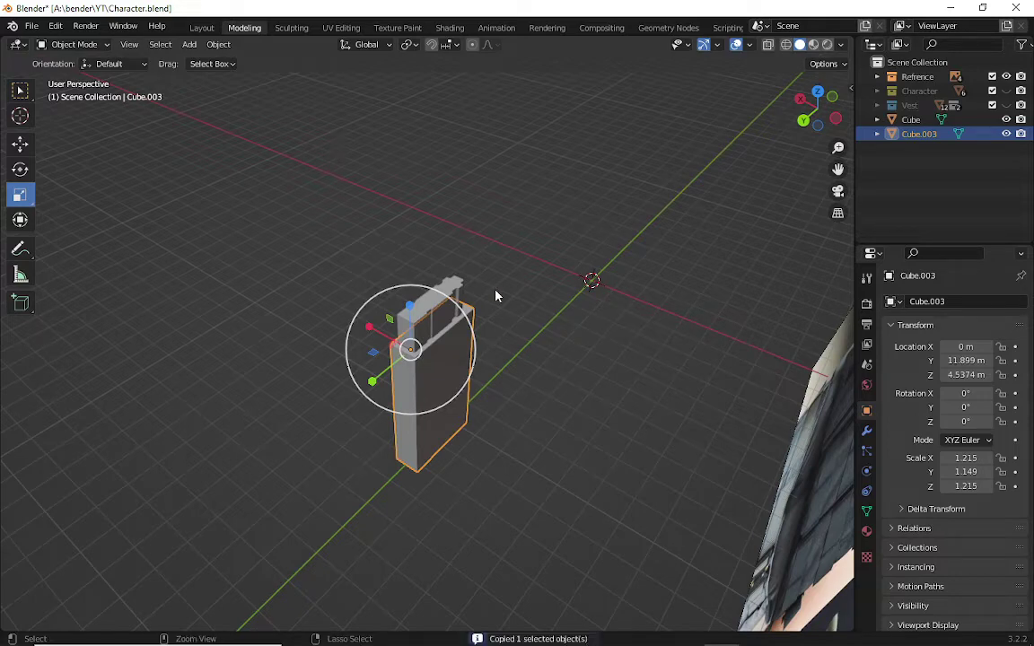
key(ctrl+v)
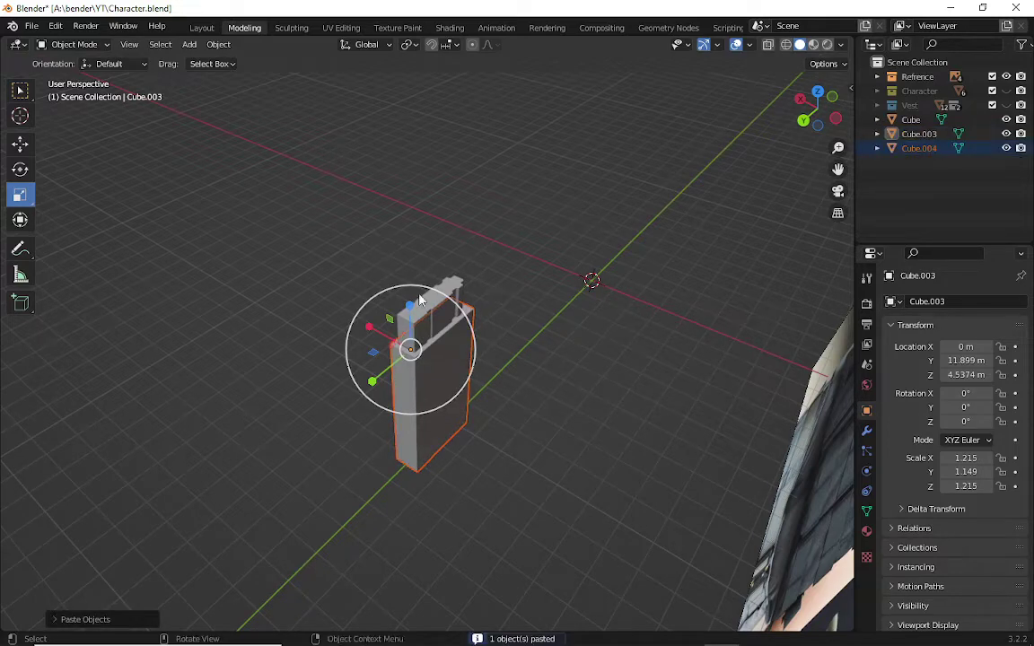
key(s)
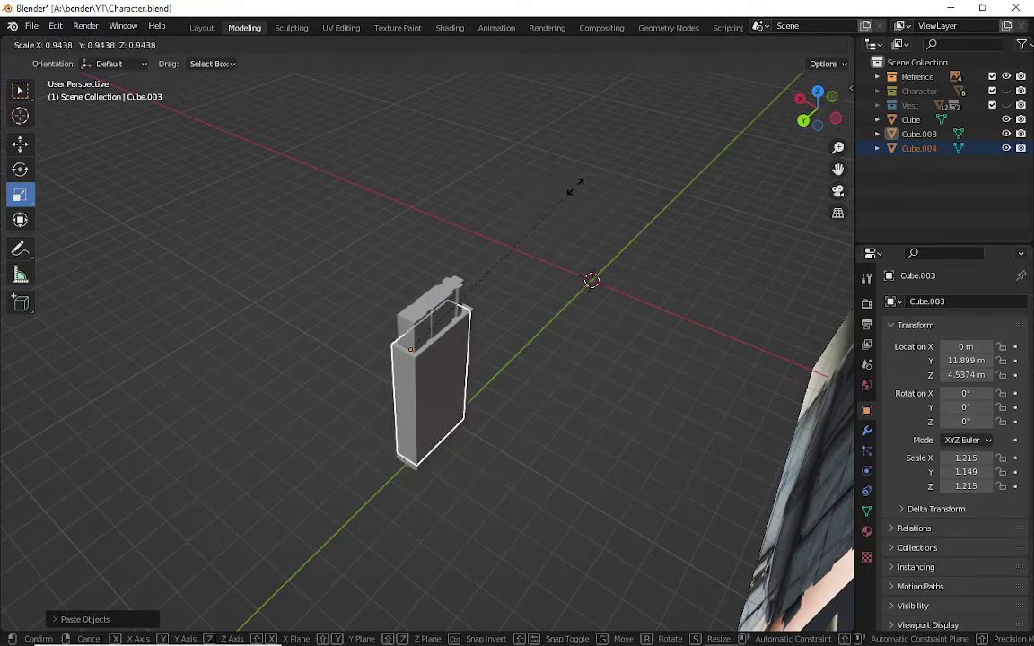
click(573, 190)
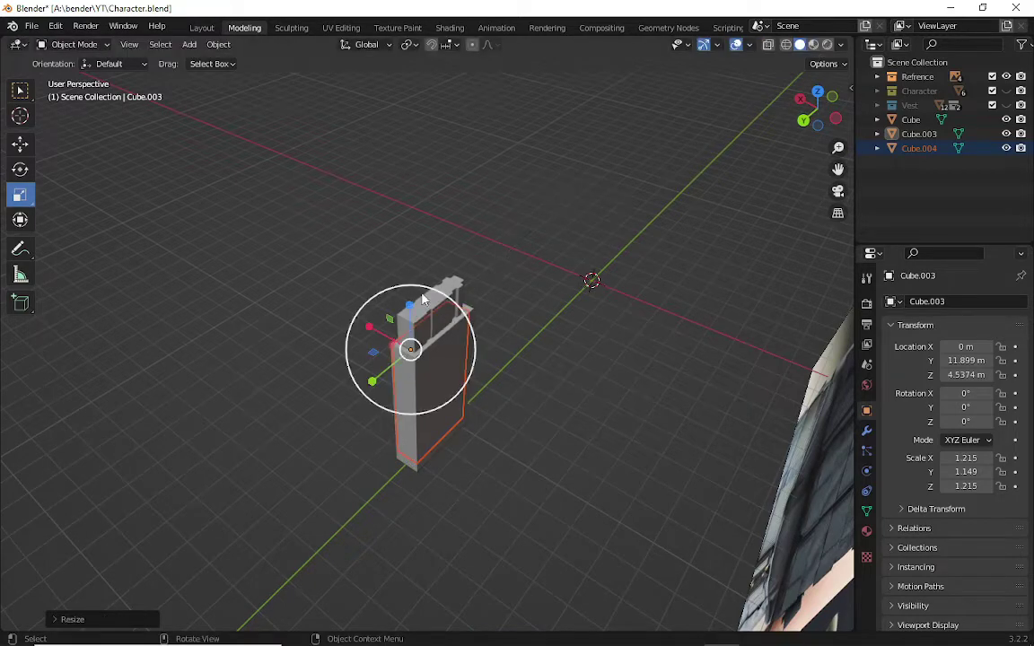
- Try selecting faces on the copy in Edit Mode, undo them, and return to Object Mode
click(104, 45)
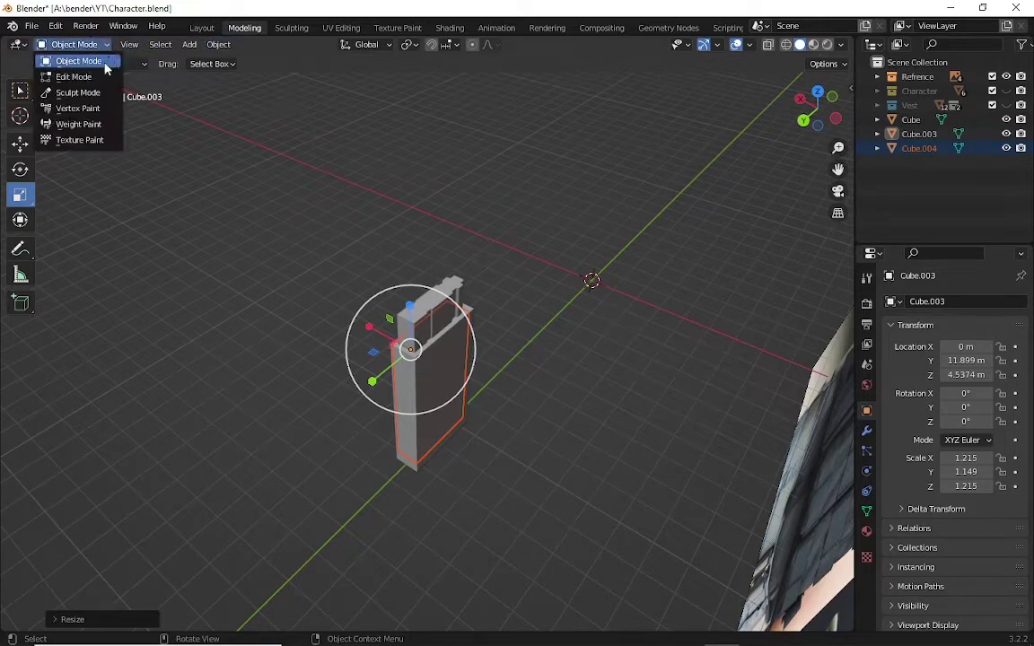
click(107, 77)
click(430, 347)
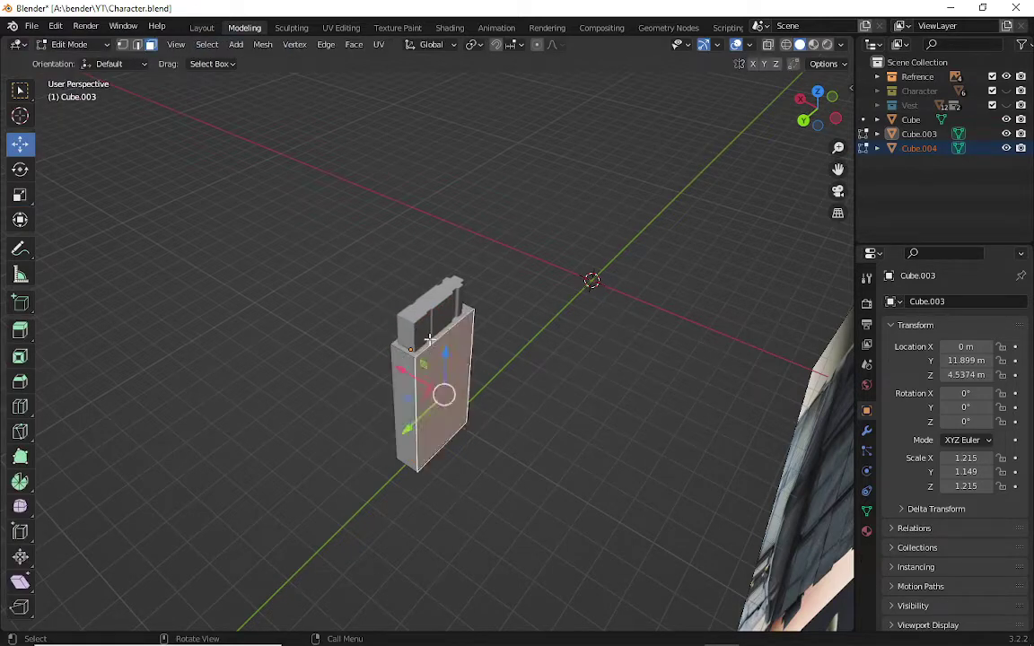
click(427, 314)
click(508, 354)
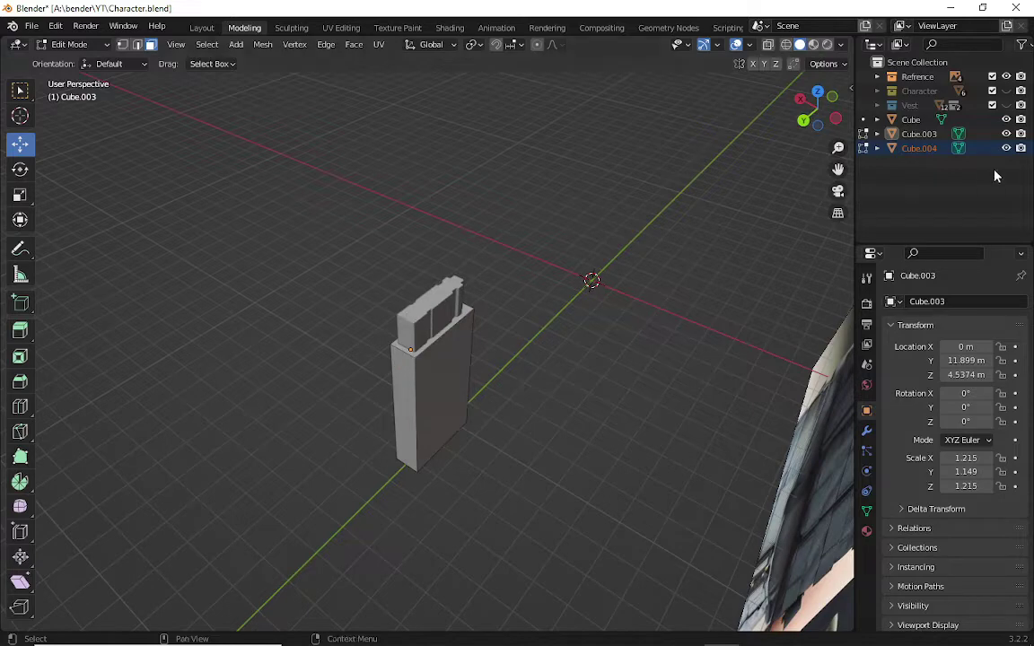
key(ctrl+z)
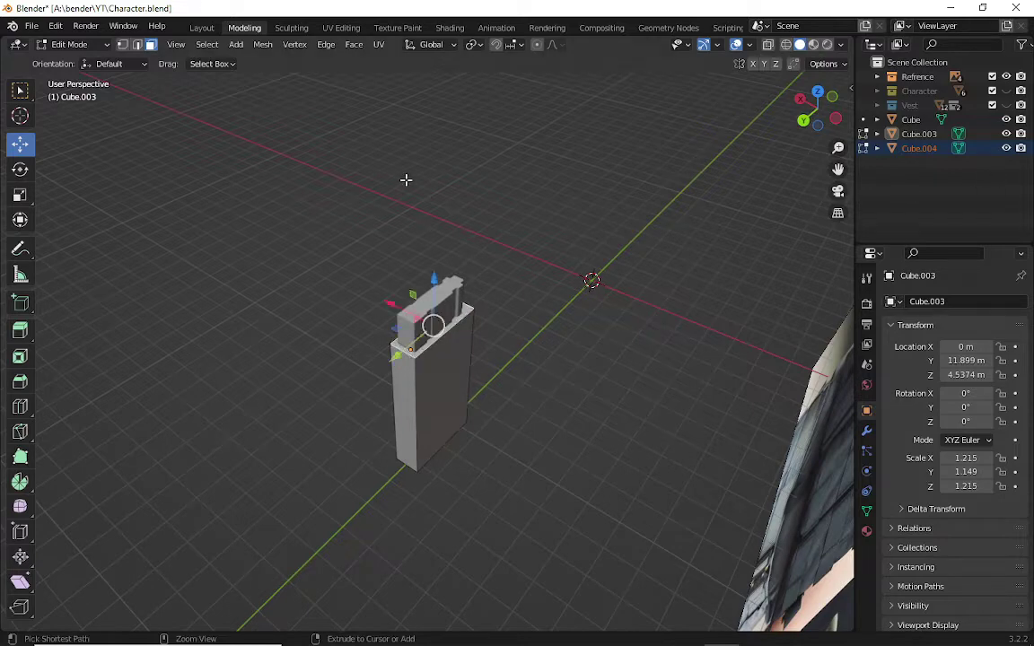
key(ctrl+z)
key(Tab)
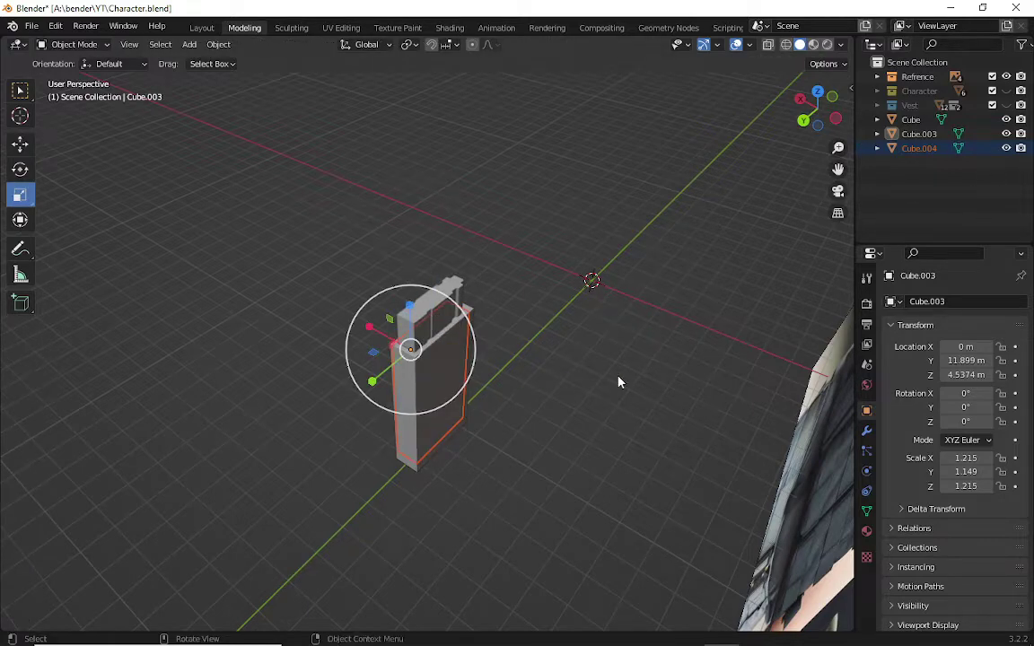
- Hide Cube.003 in the Outliner and select Cube.004
click(618, 382)
click(918, 134)
click(1006, 134)
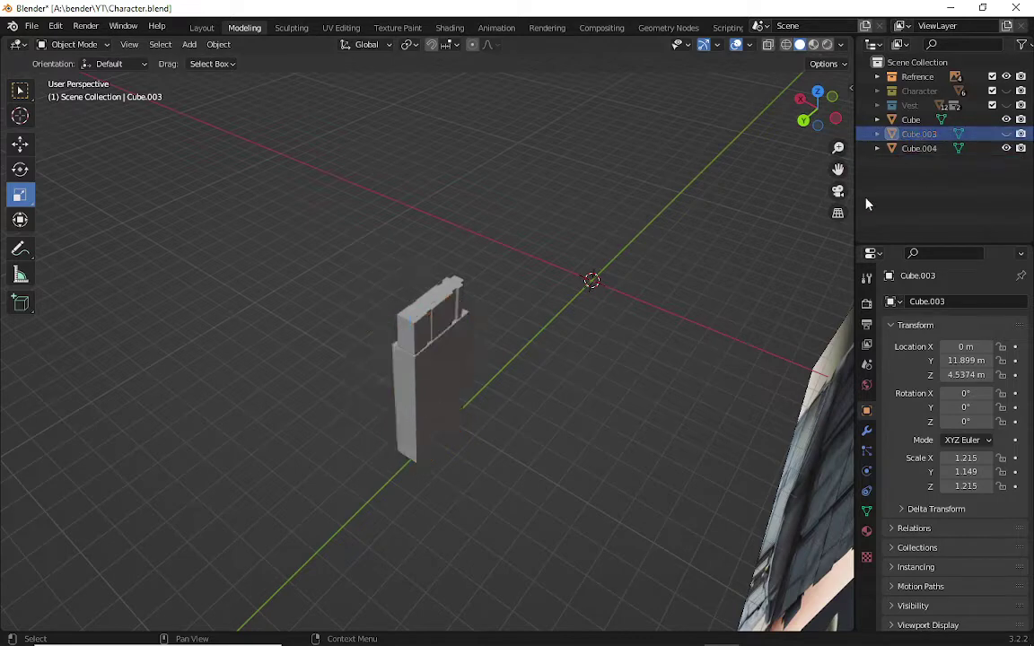
click(450, 369)
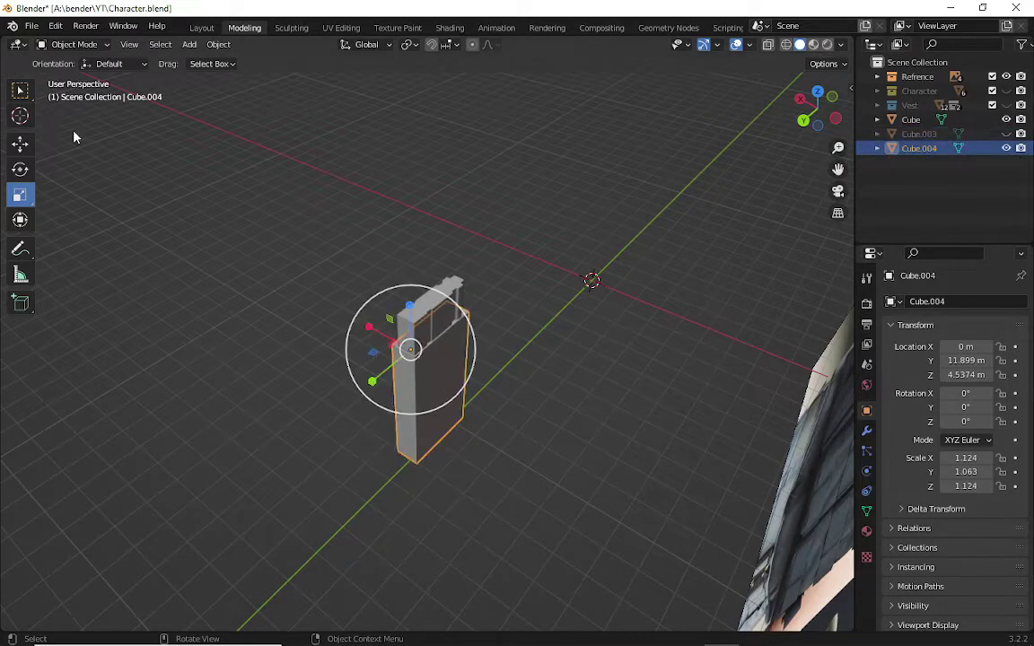
- Raise Cube.004's top face in Edit Mode so it stands taller
click(93, 47)
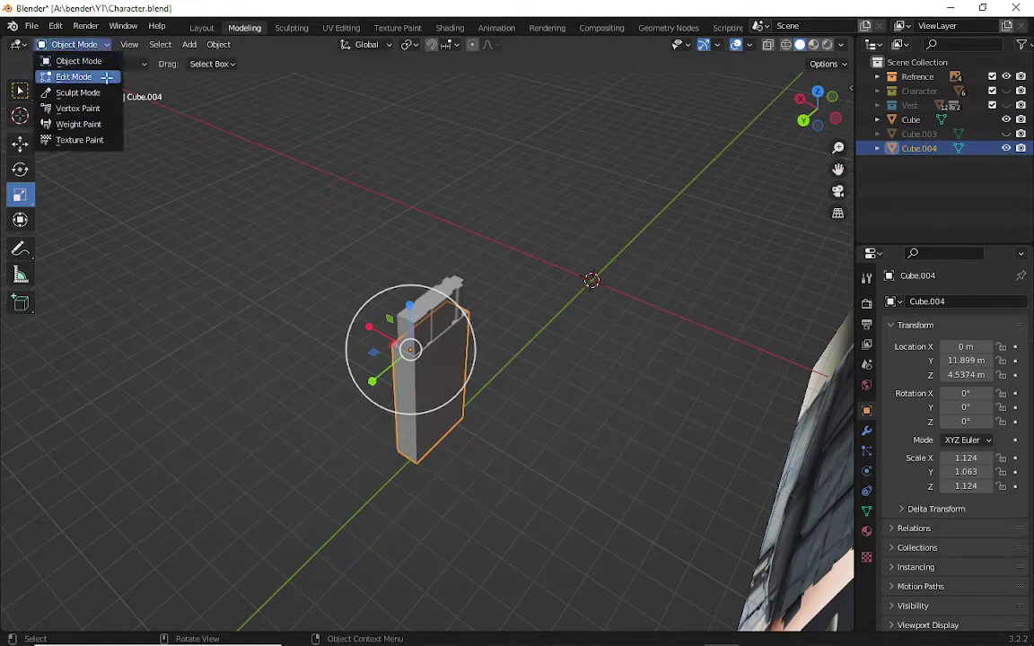
click(94, 75)
click(444, 351)
click(436, 309)
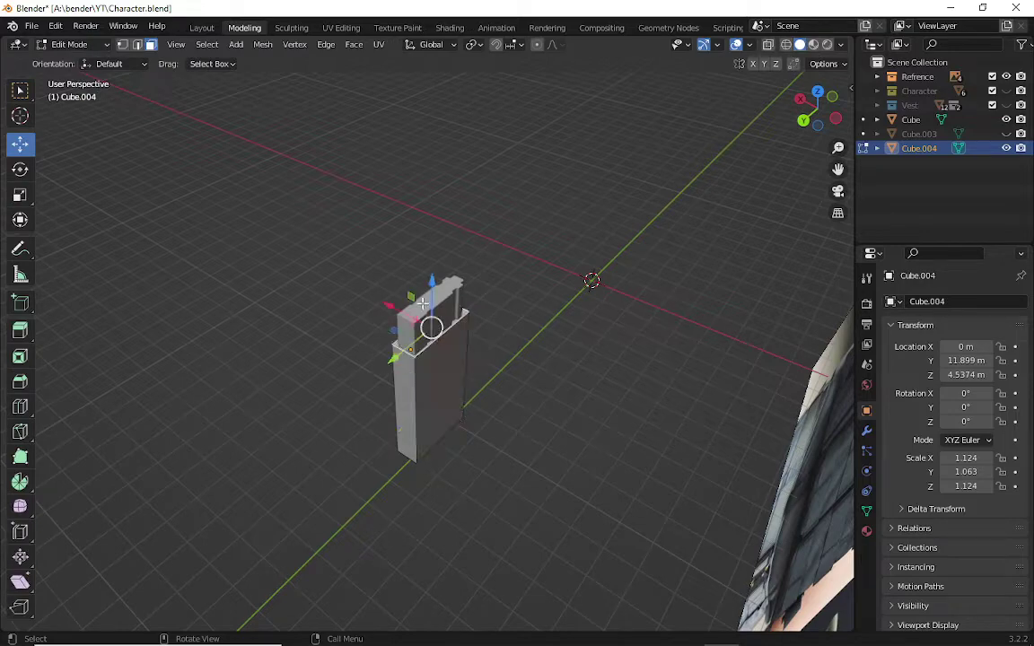
drag(429, 296, 429, 269)
click(315, 306)
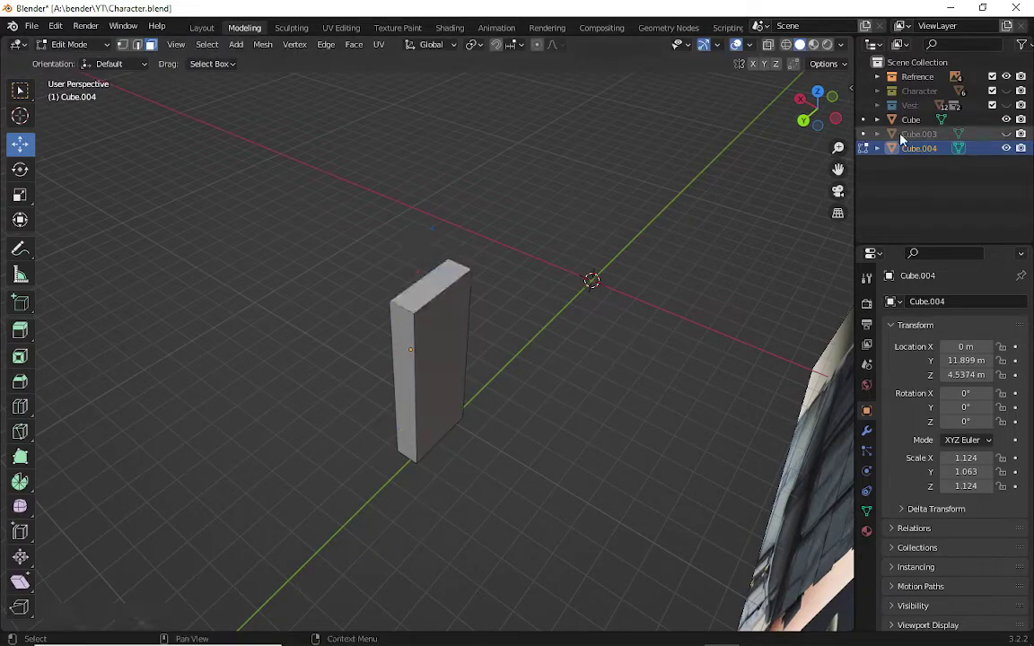
- Unhide Cube.003, return to Object Mode, select it and open its modifier settings
click(1006, 134)
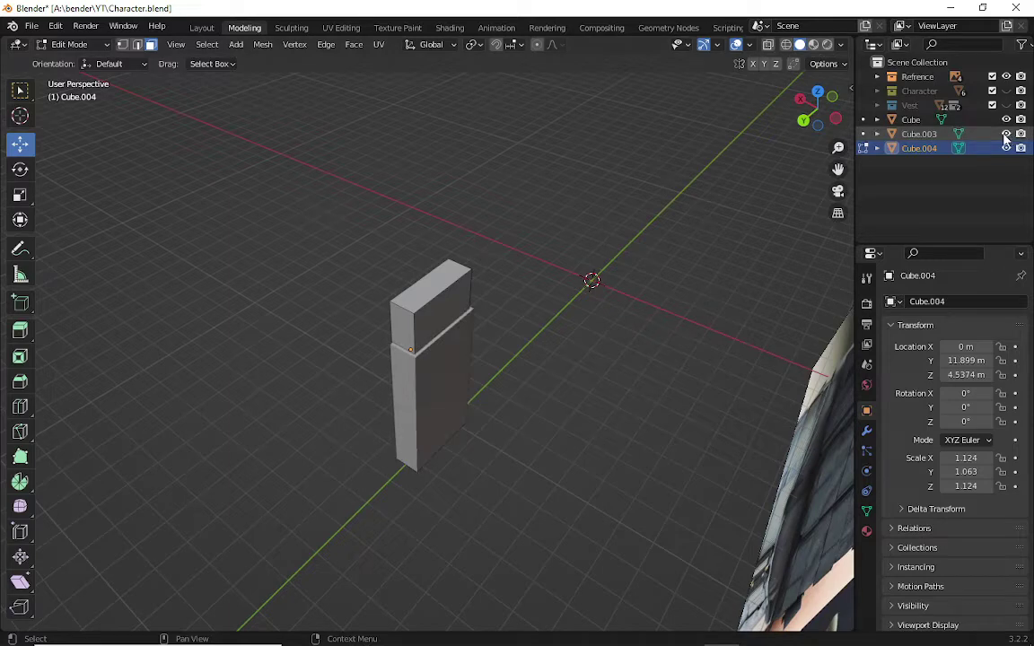
key(Tab)
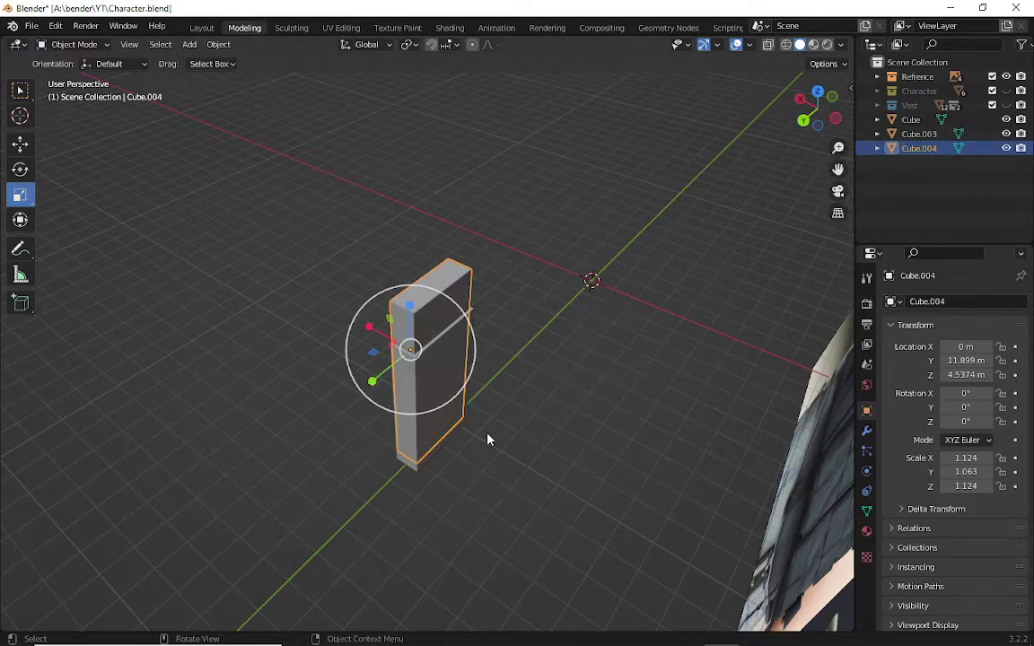
click(934, 134)
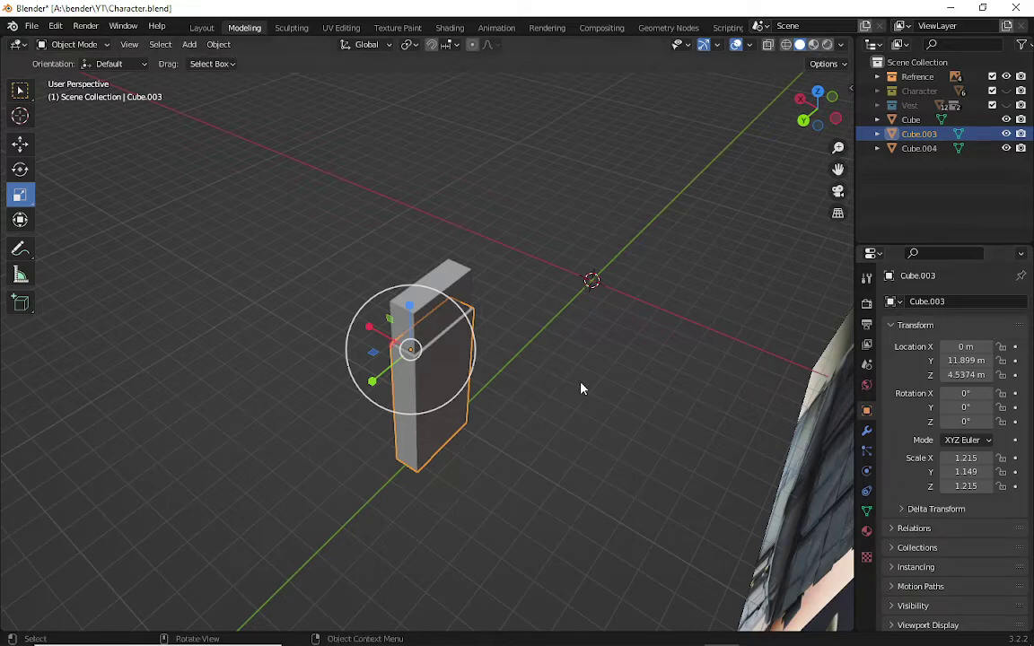
click(866, 431)
- Add a Boolean Difference modifier to Cube.003 with Cube.004 set as the cutter object
click(934, 301)
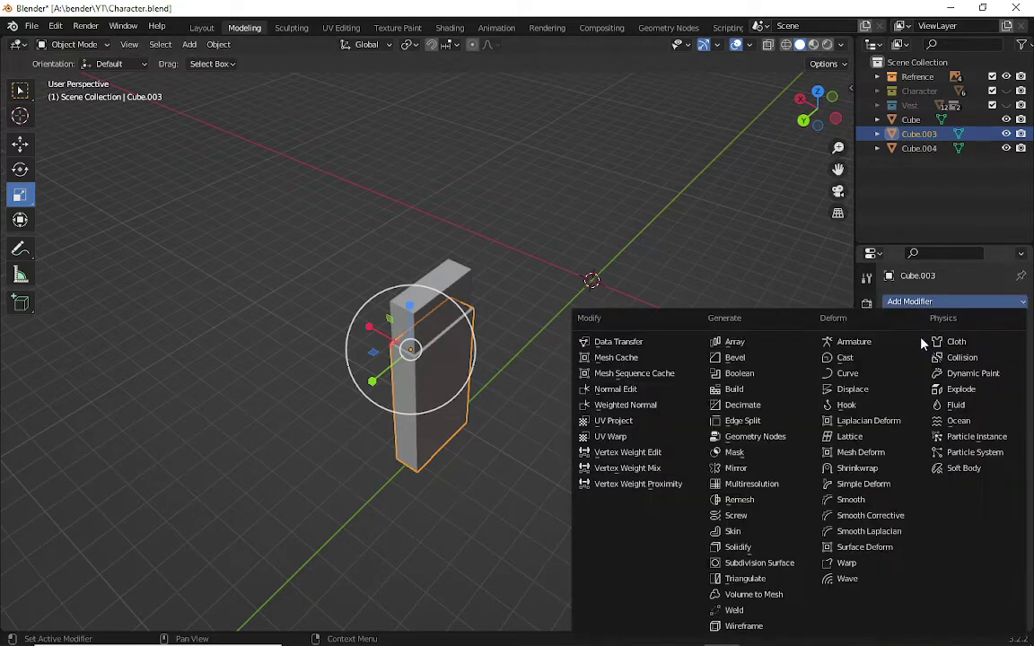
click(740, 373)
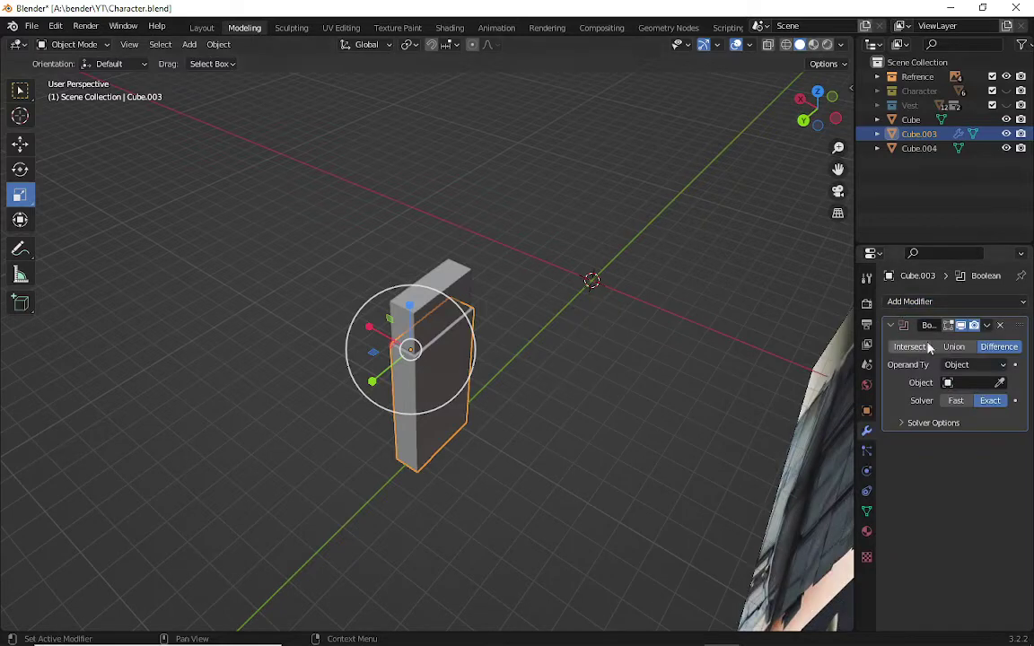
click(999, 382)
click(917, 149)
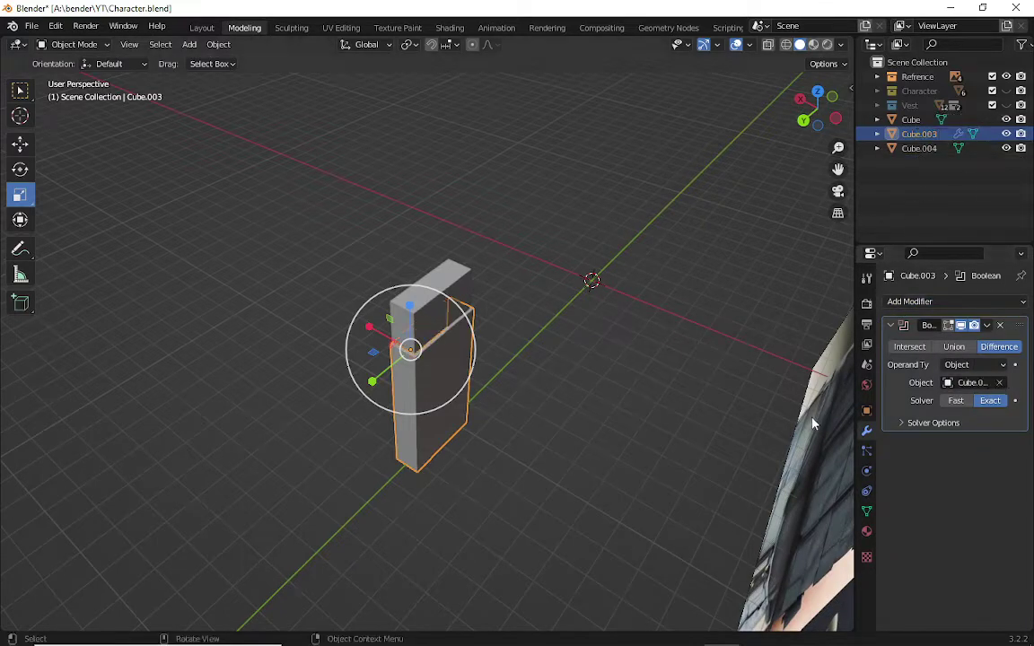
click(586, 466)
- Select Cube.004 and shift it slightly along X into the top of the pouch block
drag(818, 105, 771, 125)
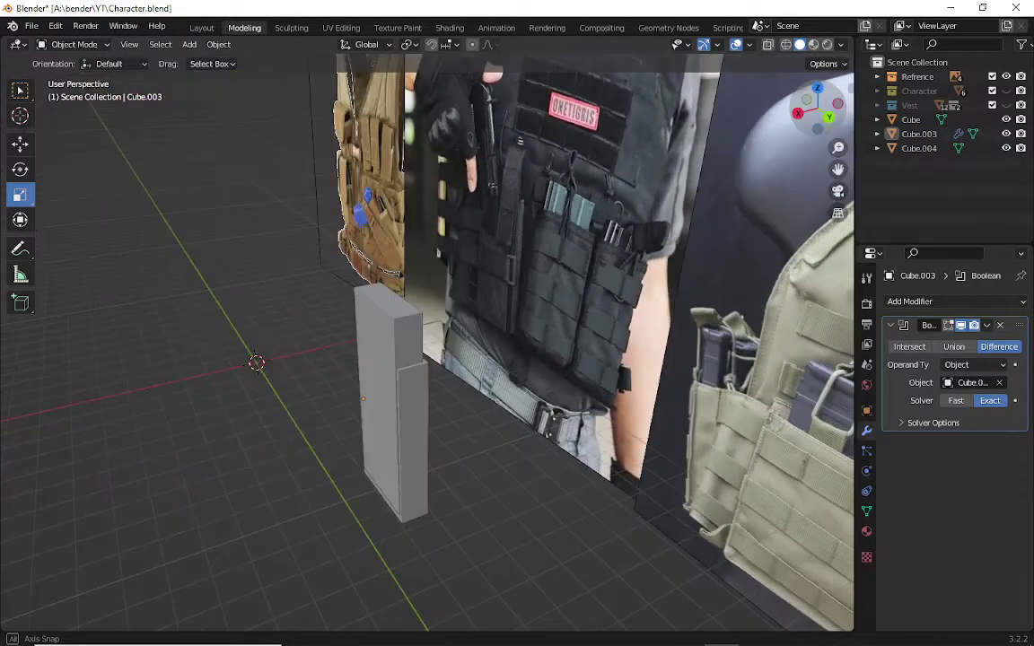
middle_drag(344, 386, 344, 386)
click(374, 344)
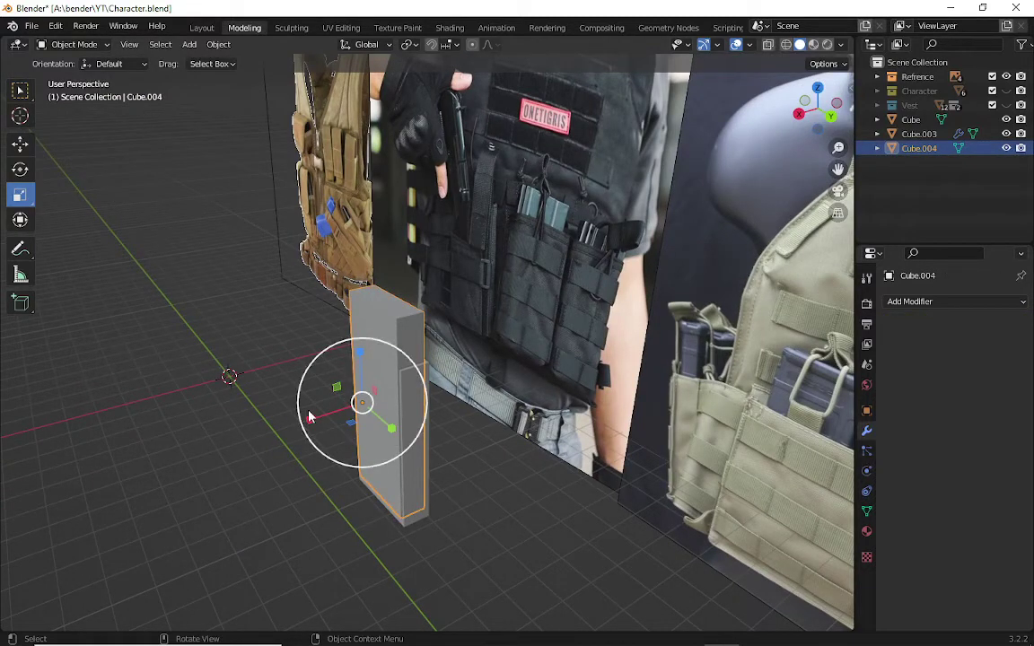
drag(310, 419, 314, 422)
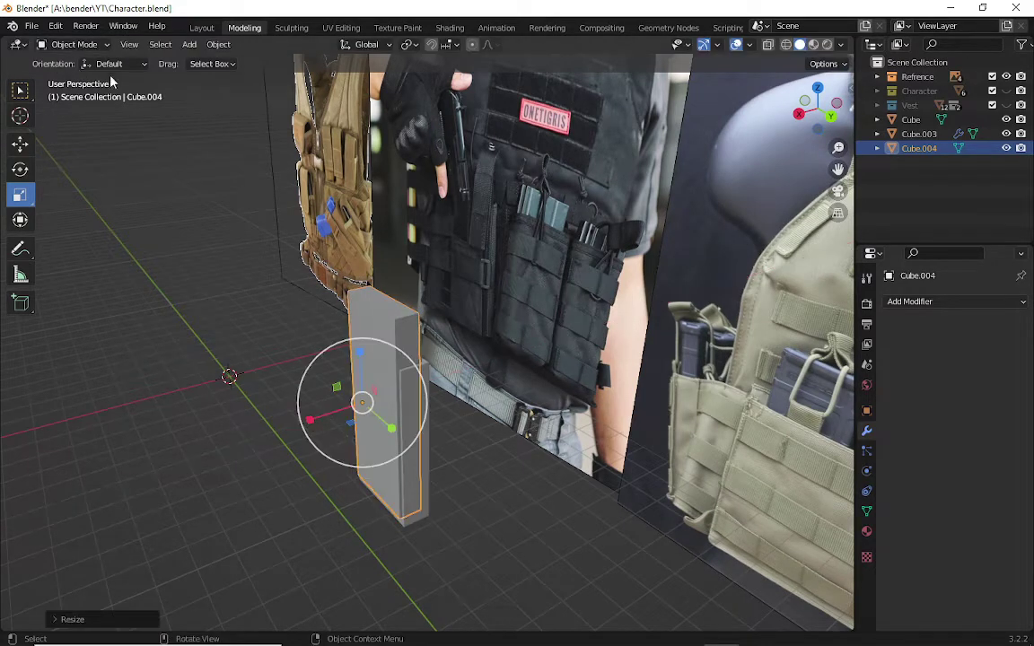
click(20, 143)
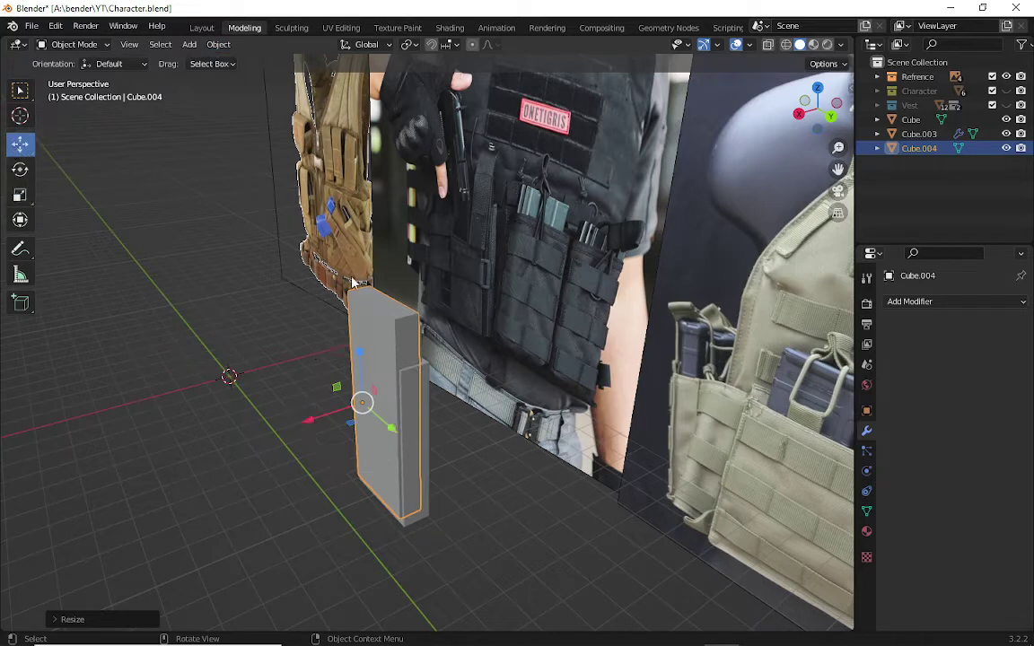
drag(315, 422, 322, 418)
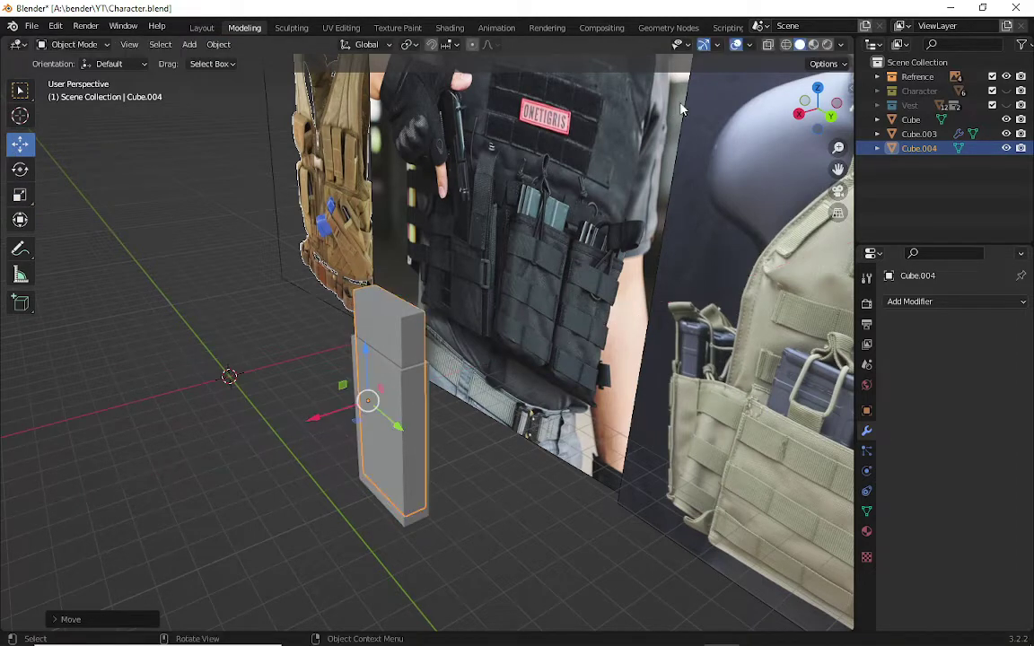
mouse_move(795, 105)
mouse_down()
mouse_move(812, 113)
mouse_move(781, 126)
mouse_move(790, 118)
mouse_up()
- Hide Cube.004 and orbit around the pouch block to inspect the Boolean cut
click(303, 490)
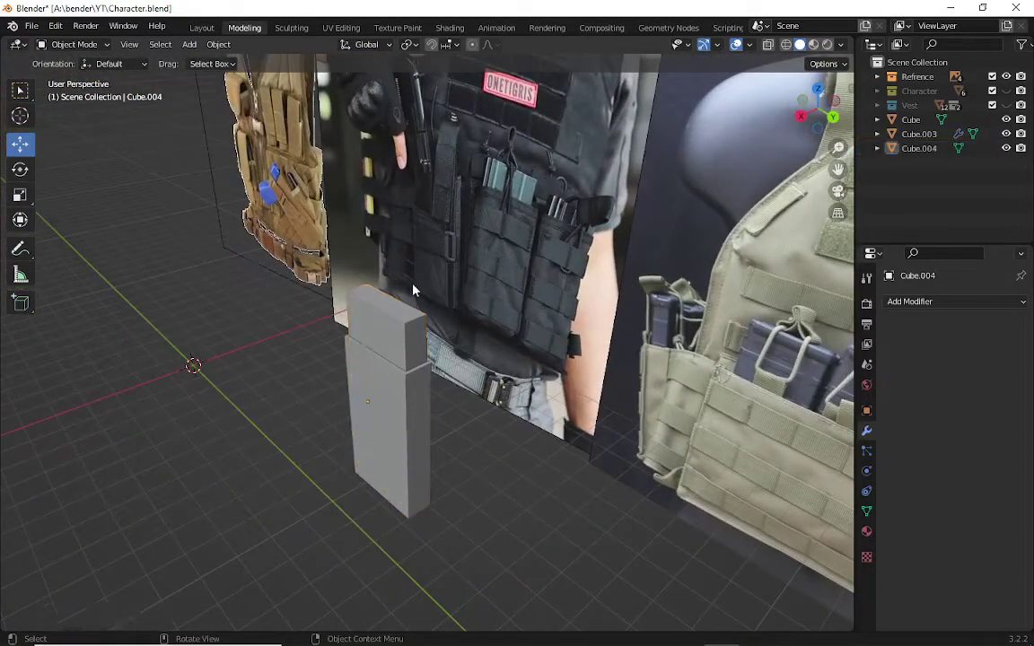
click(414, 300)
click(1006, 148)
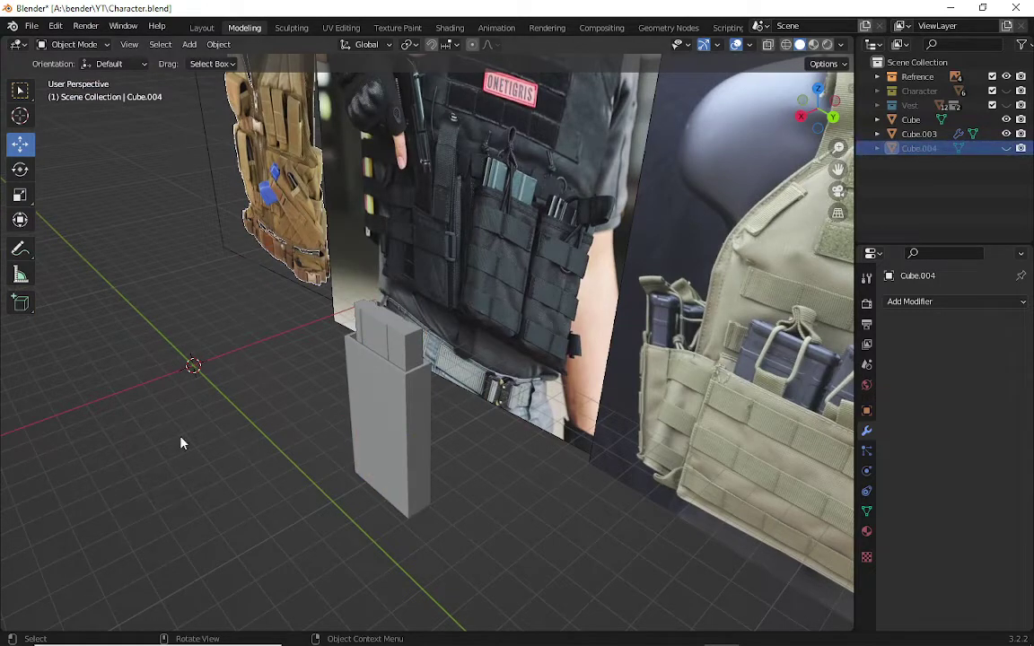
scroll(357, 391, up, 3)
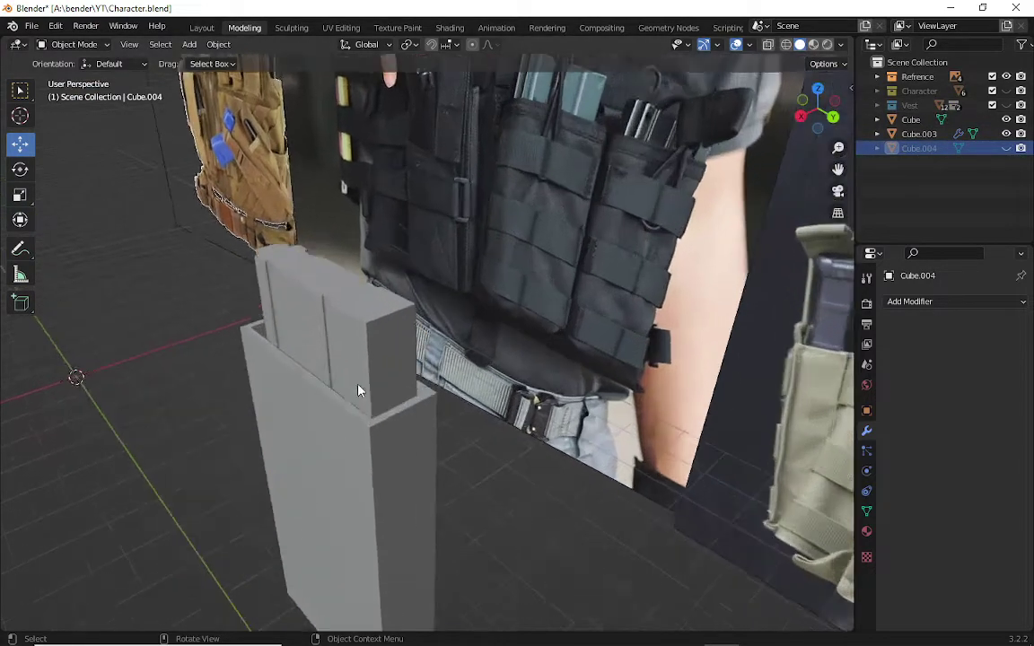
scroll(357, 390, up, 3)
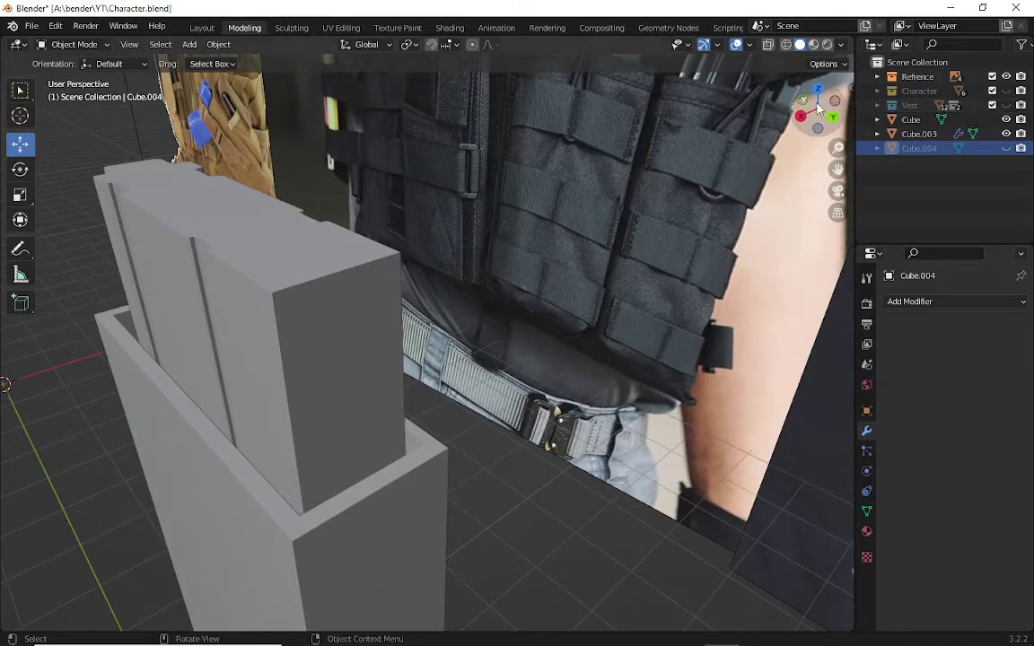
drag(818, 107, 780, 157)
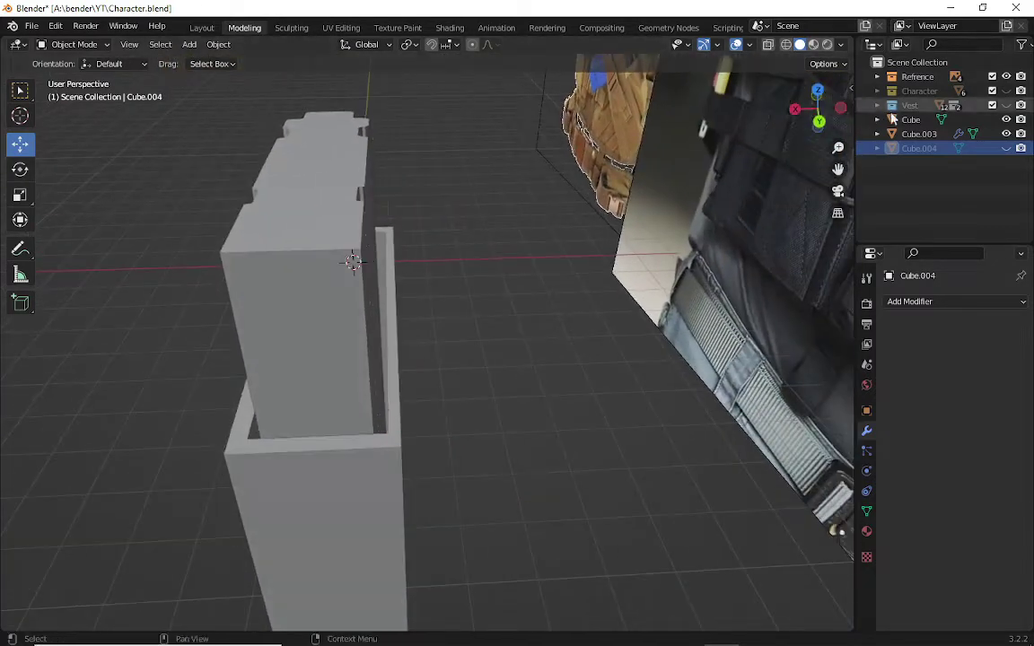
- Scale the Cube.004 cutter narrower along its X width, toward 0.8985
click(343, 311)
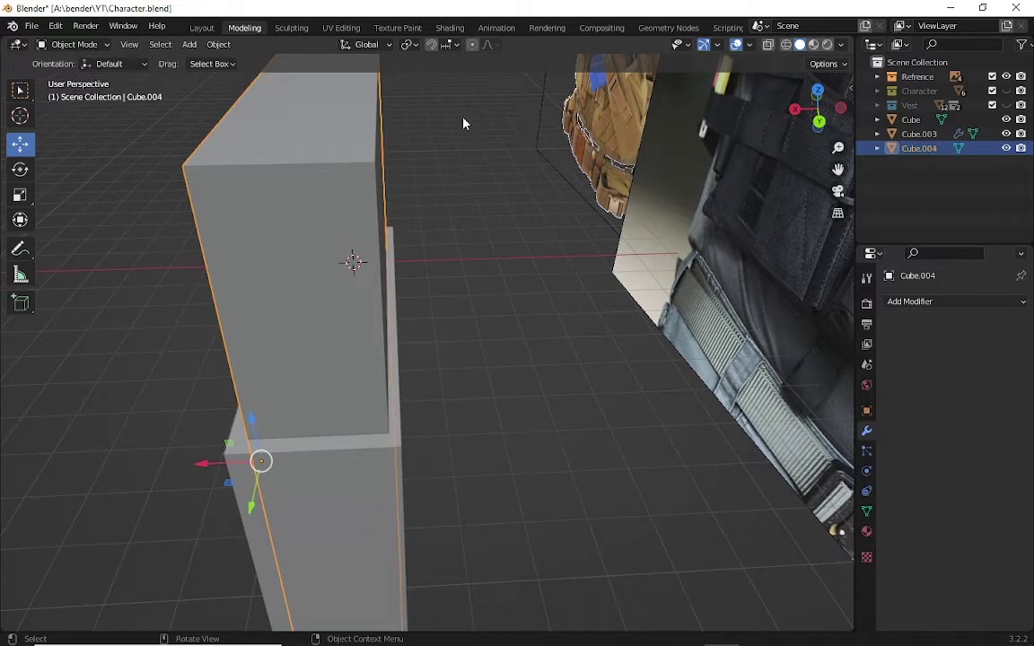
click(20, 195)
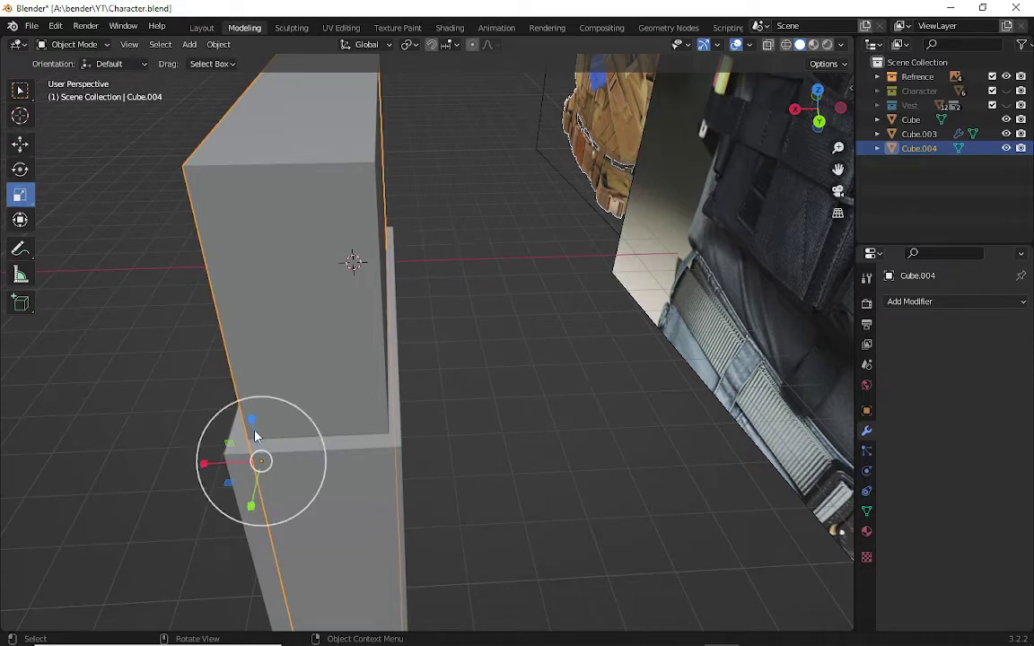
shift+drag(254, 423, 251, 420)
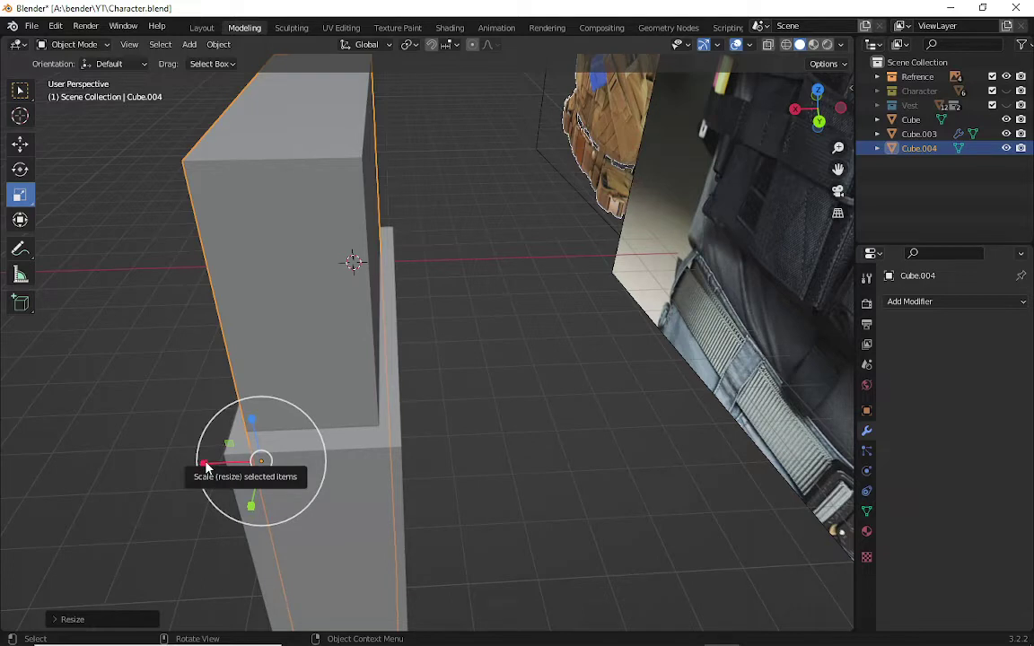
drag(205, 466, 215, 462)
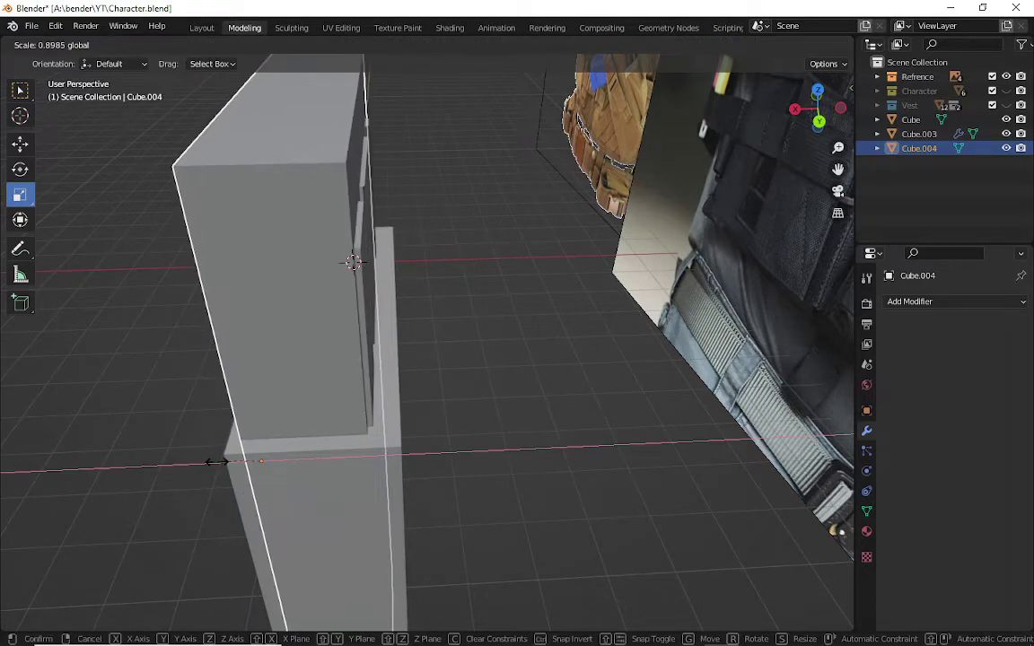
- Finish narrowing the cutter, then in Edit Mode move its thin side face along X
drag(216, 462, 216, 461)
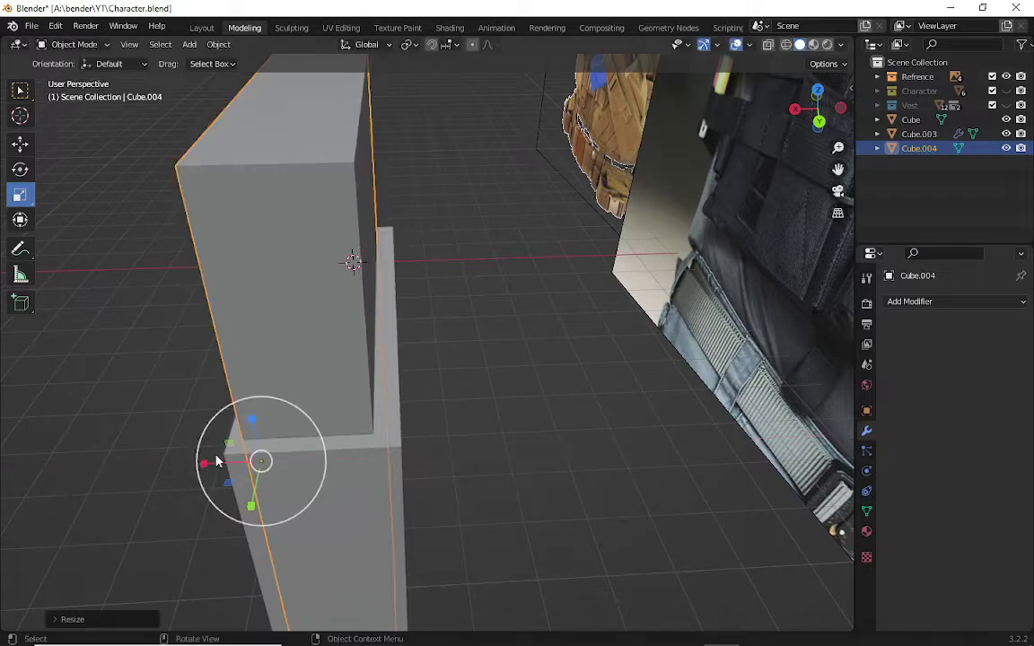
key(Tab)
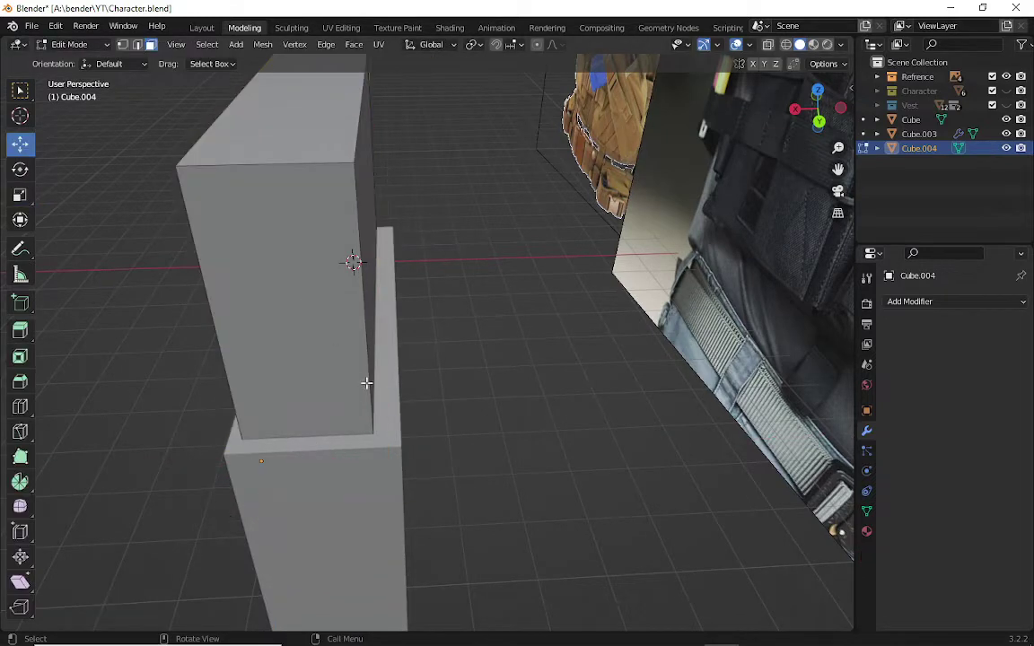
click(363, 207)
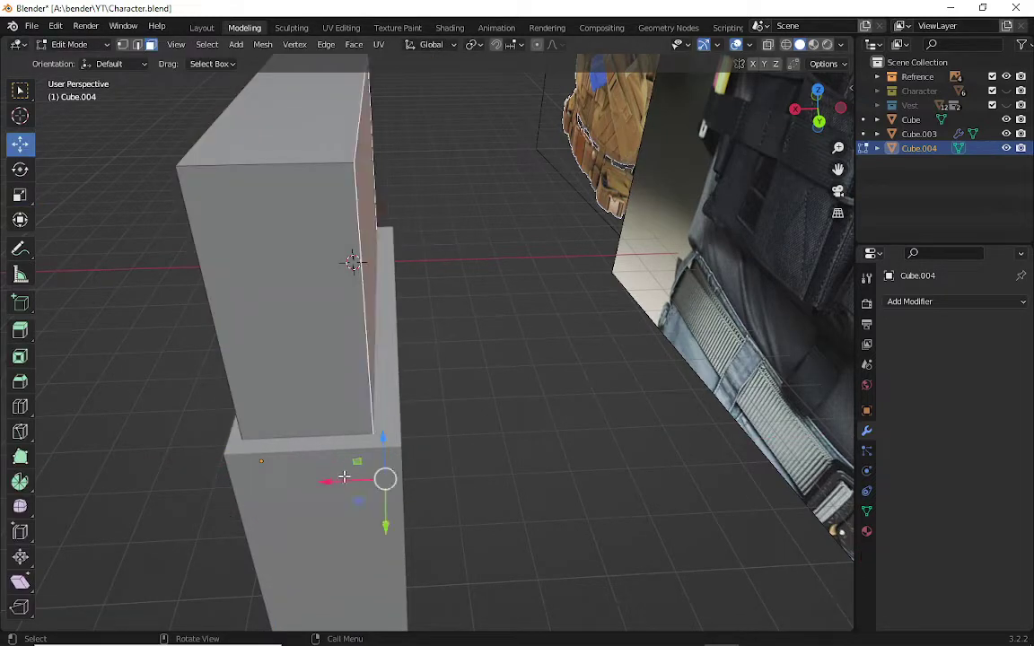
drag(331, 481, 334, 481)
key(g)
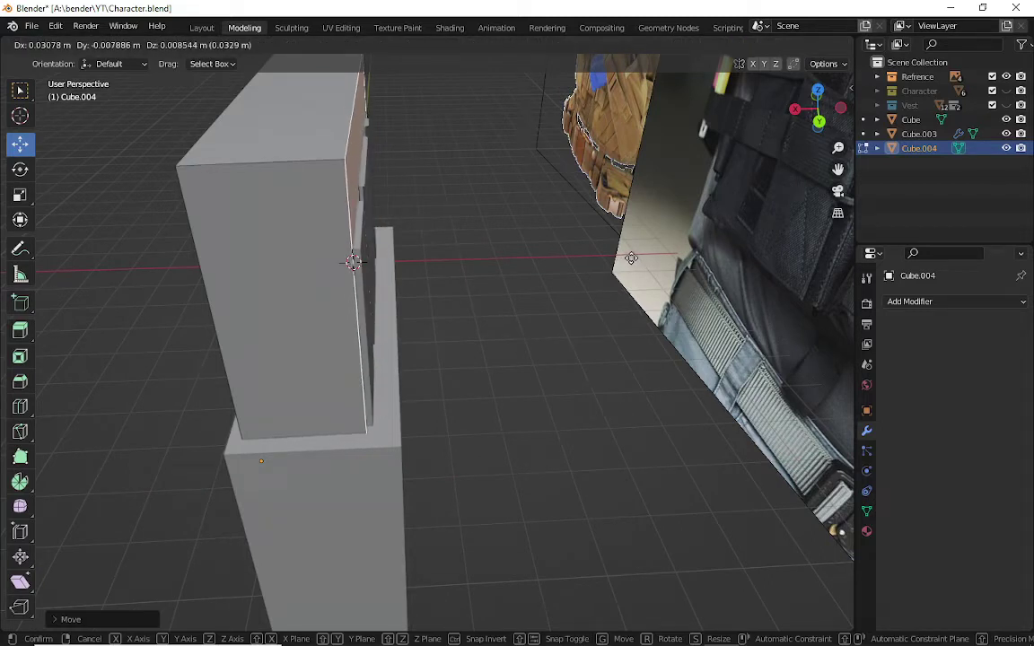
key(x)
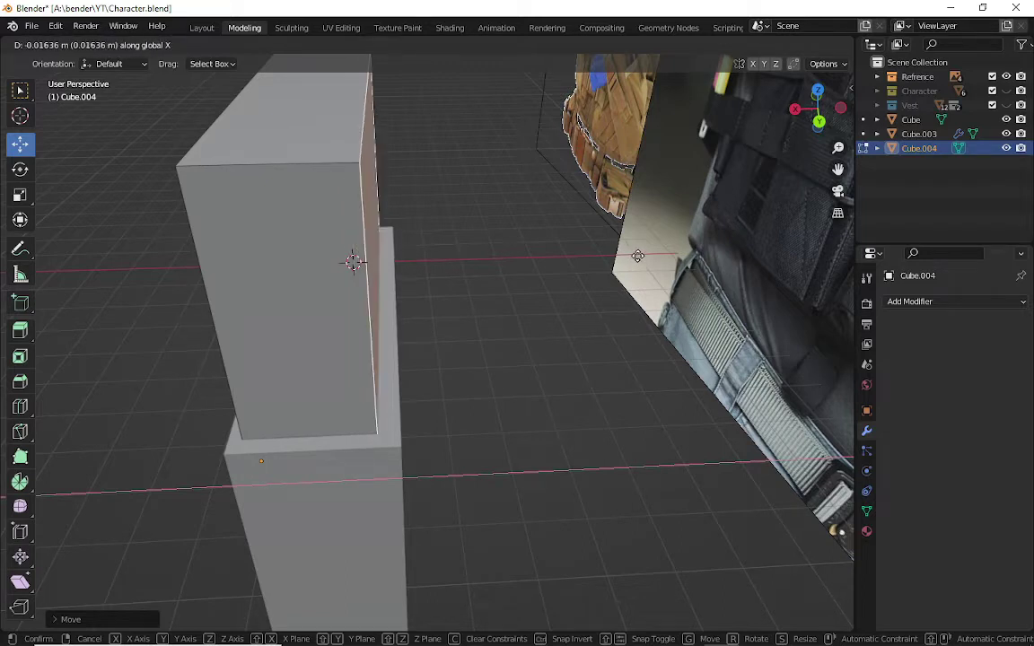
click(633, 255)
- Move a cutter face about 0.04 m along Y and bring the end face flush with the pouch
mouse_move(342, 308)
middle_down()
mouse_move(352, 260)
mouse_move(467, 270)
middle_up()
middle_drag(440, 327, 451, 332)
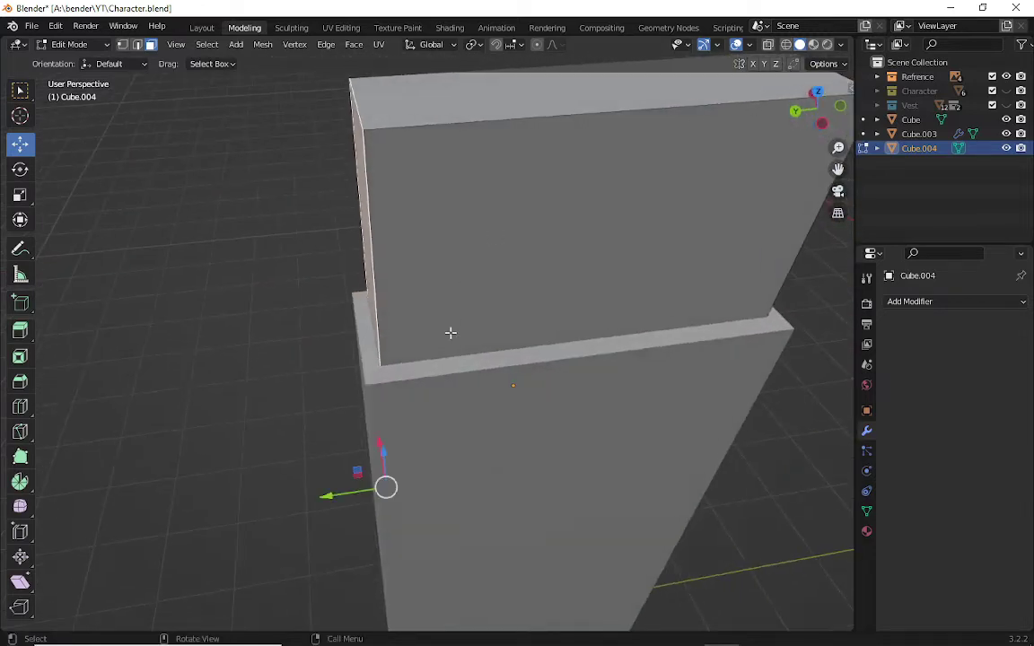
key(g)
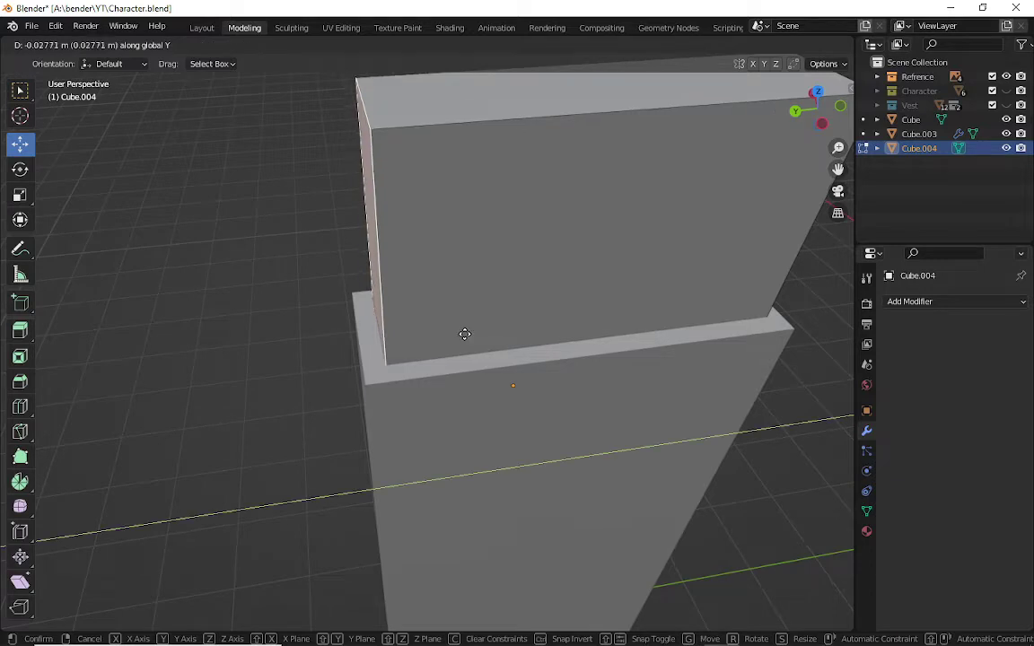
click(460, 334)
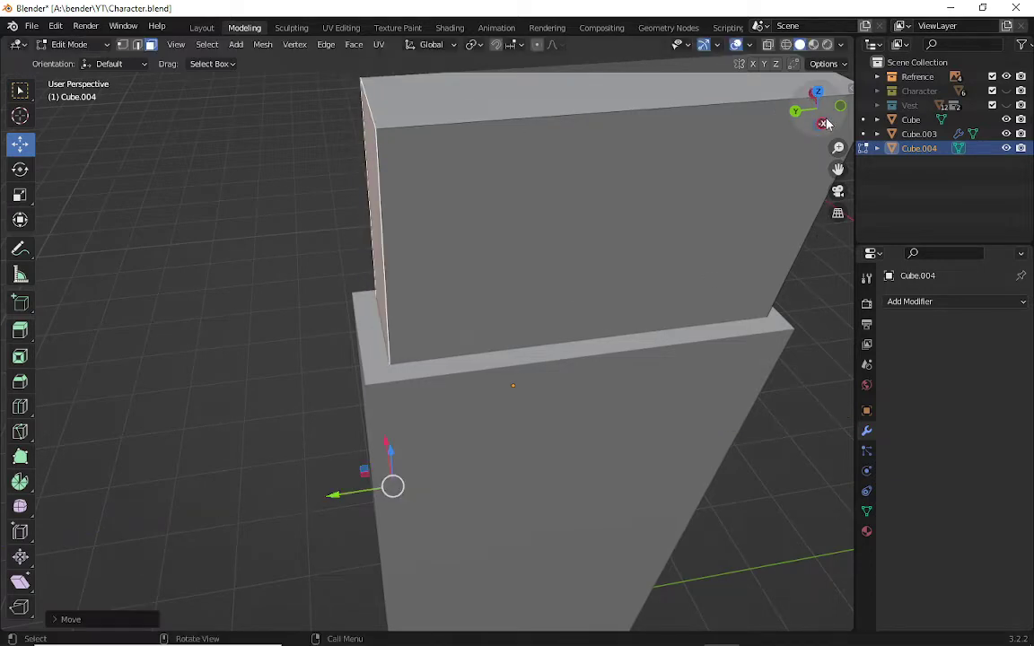
middle_drag(824, 213, 704, 345)
click(688, 356)
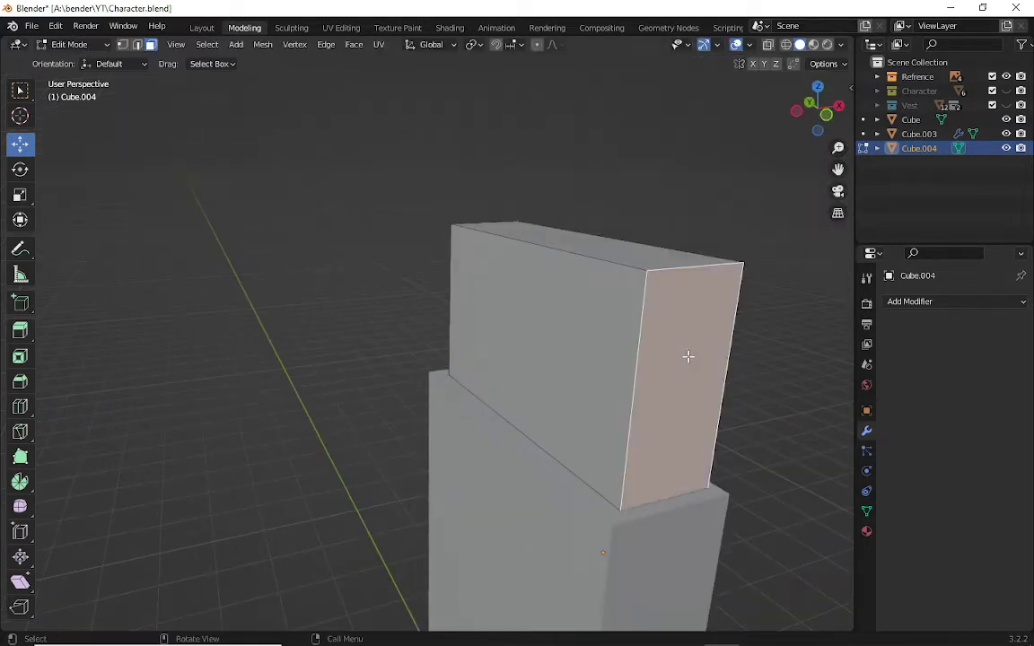
key(e)
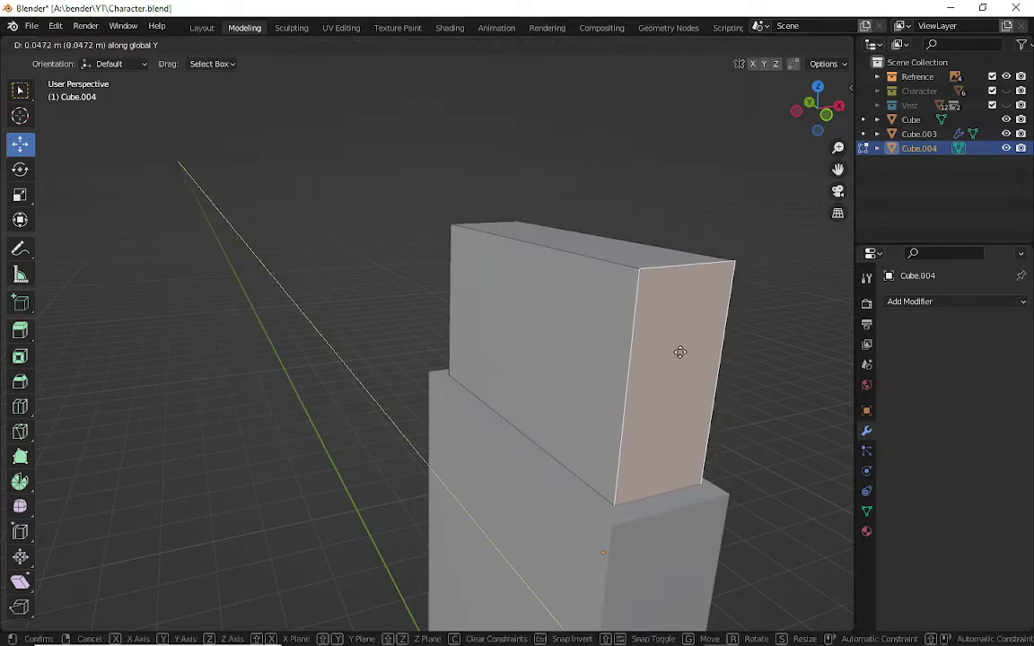
click(675, 350)
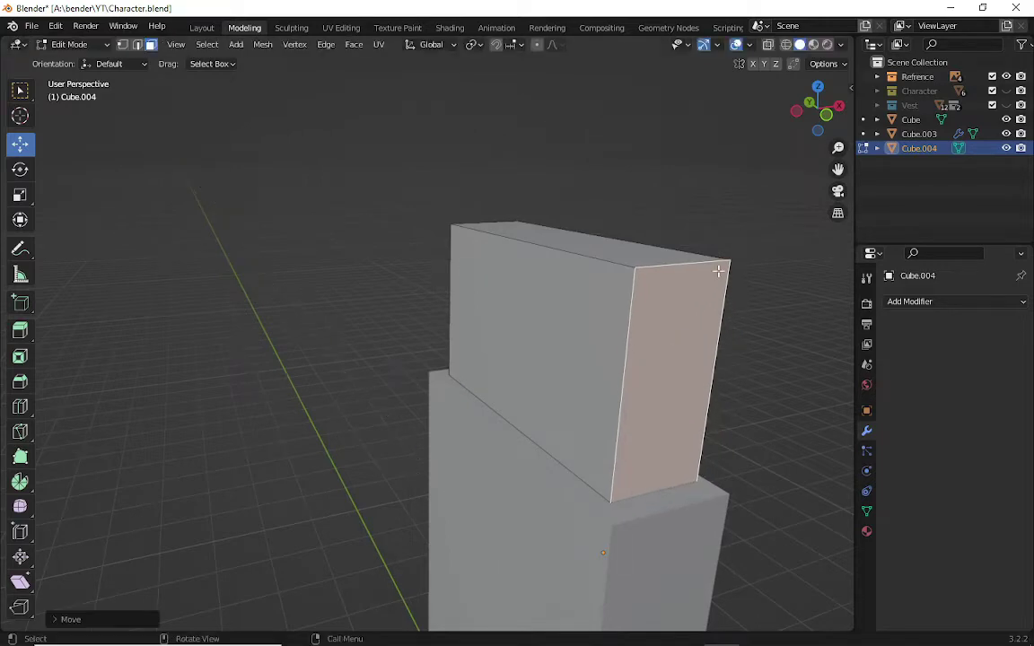
- Slide the cutter's front face along X to line up with the pouch block
drag(822, 124, 772, 126)
click(438, 408)
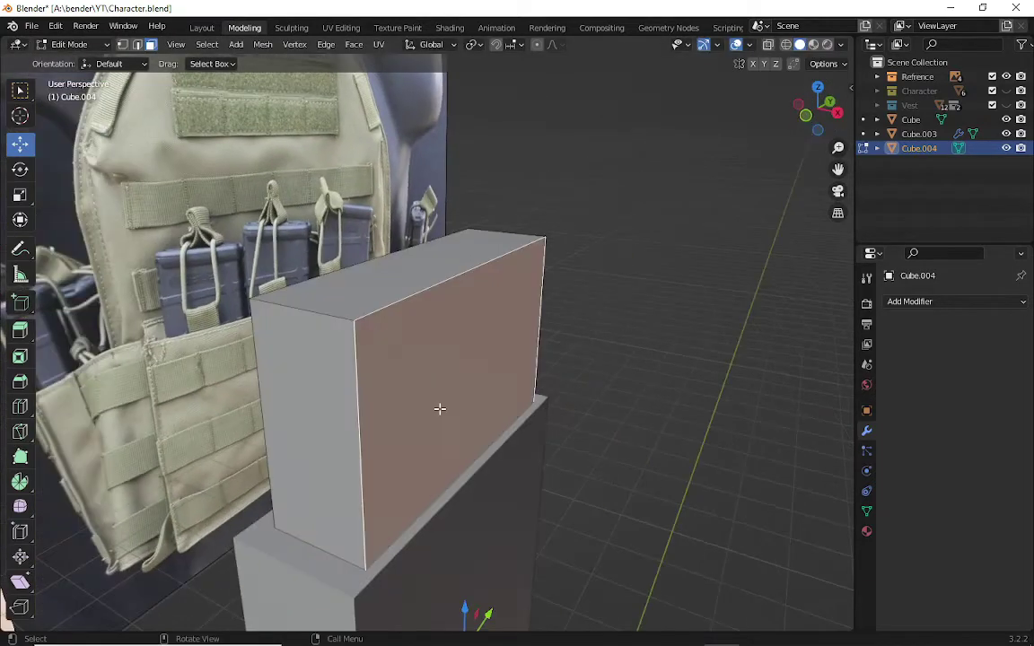
key(g)
key(x)
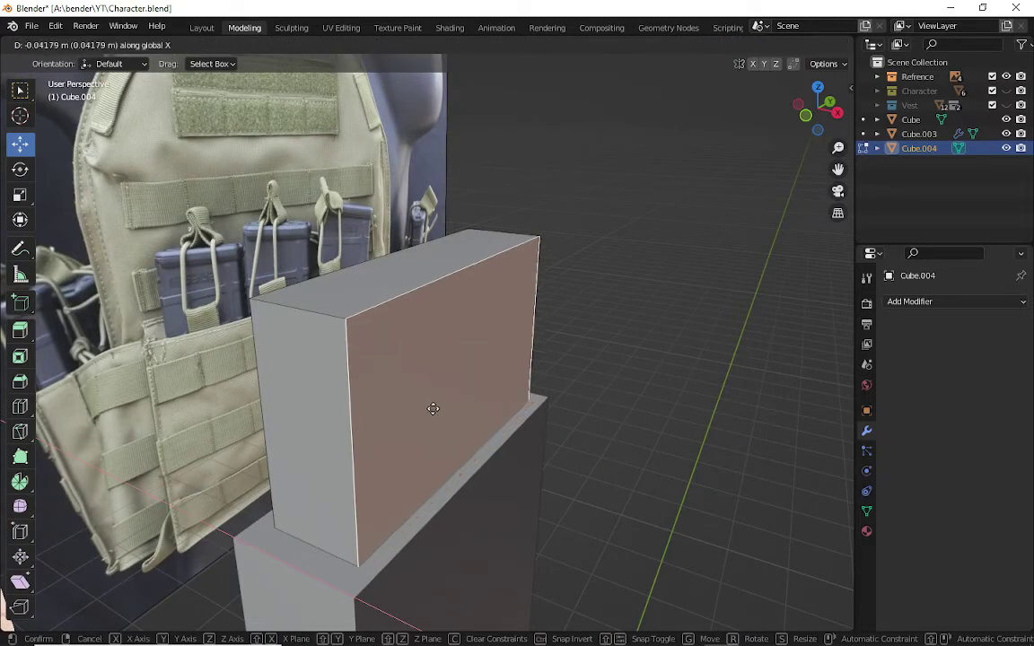
click(434, 410)
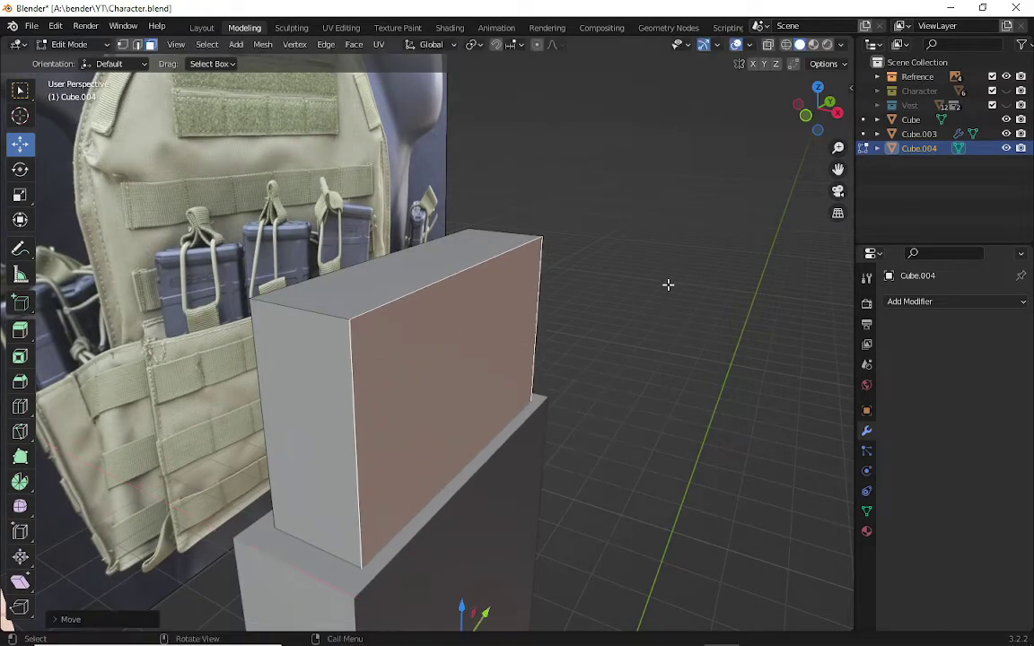
click(685, 277)
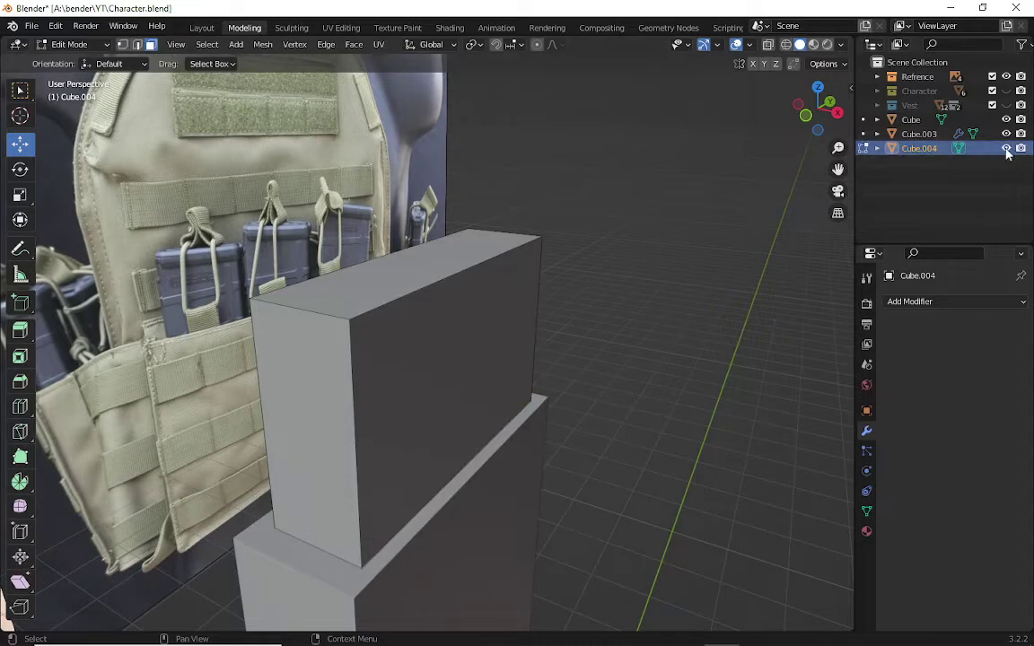
- Return to Object Mode and hide Cube.004 to reveal Cube.003's Boolean recess
key(Tab)
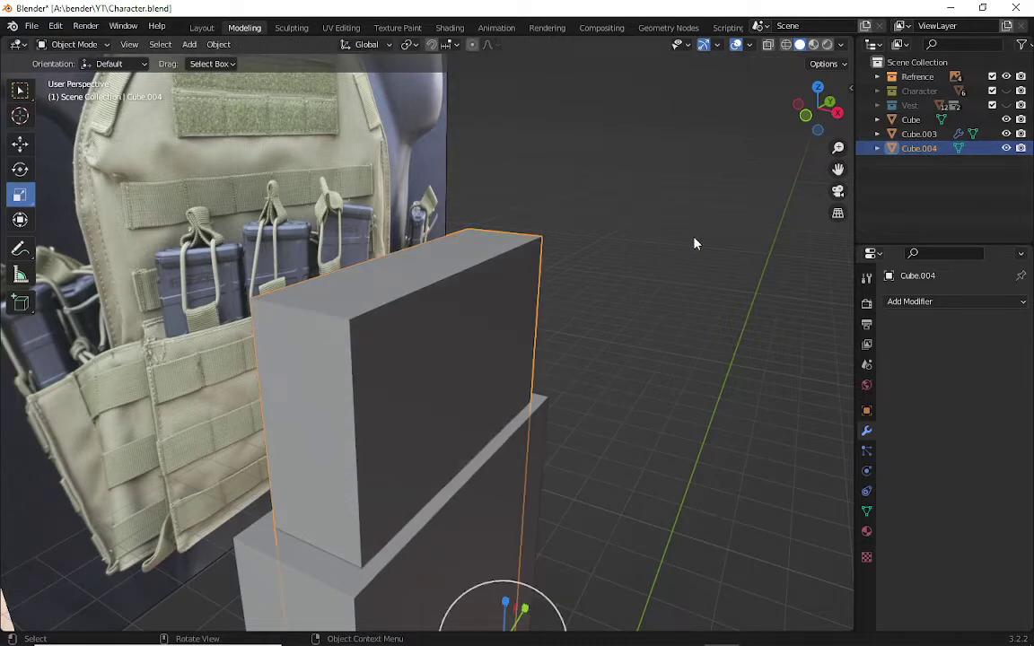
click(1006, 148)
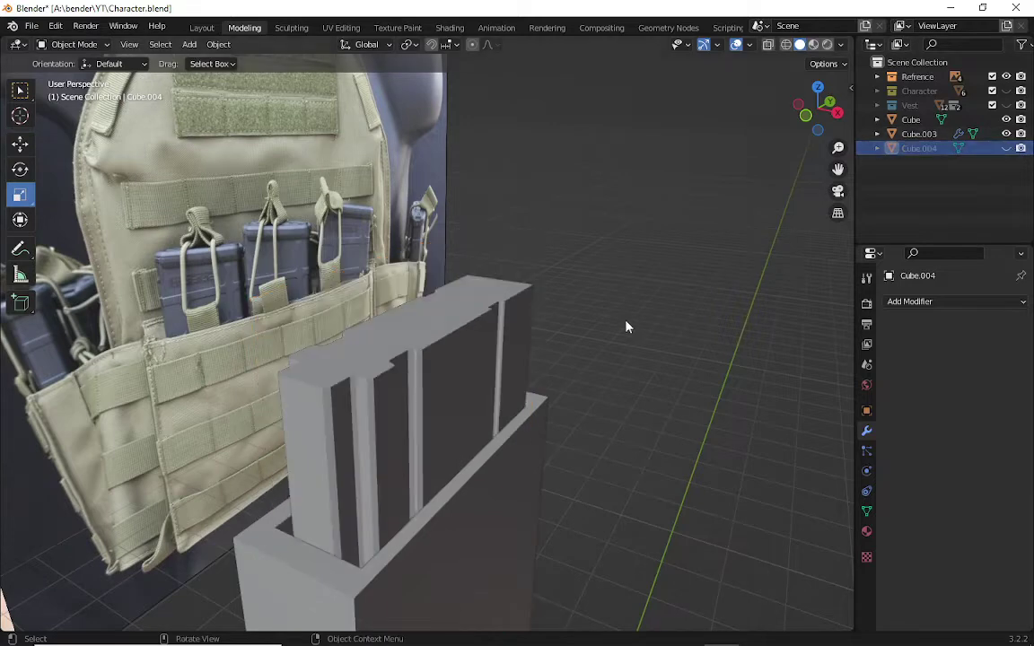
click(463, 624)
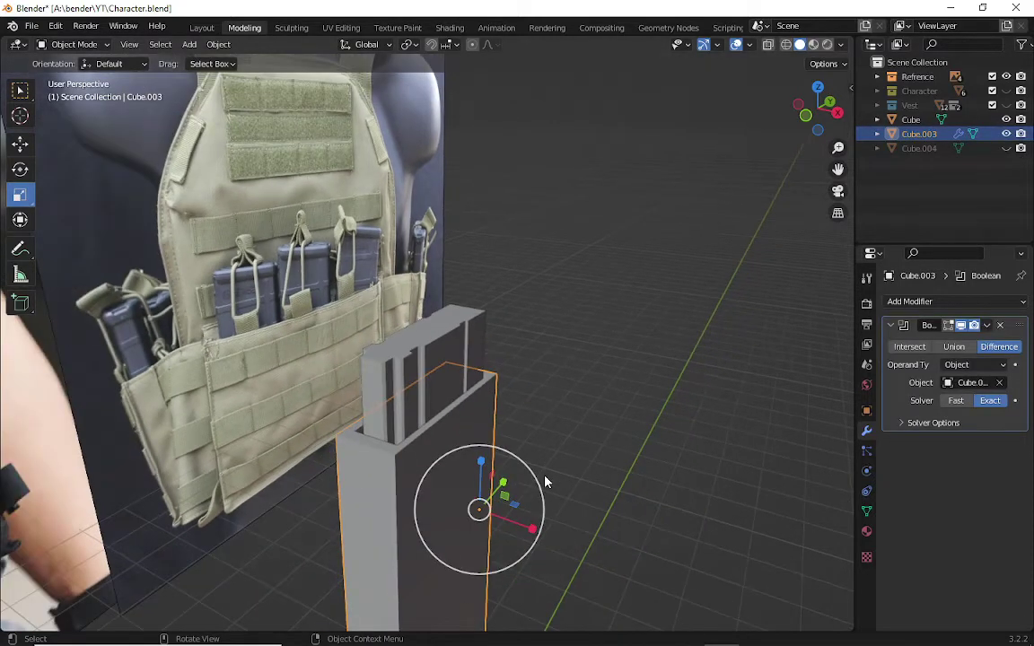
click(725, 359)
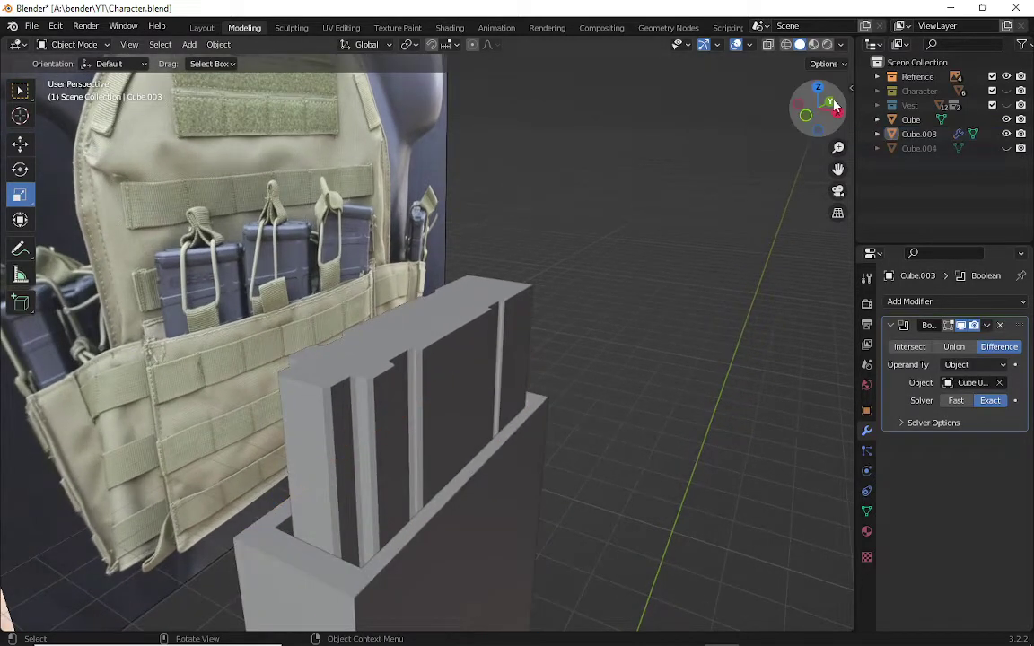
- Orbit and zoom in on the cut pouch, then select the outer pouch box
drag(834, 106, 727, 194)
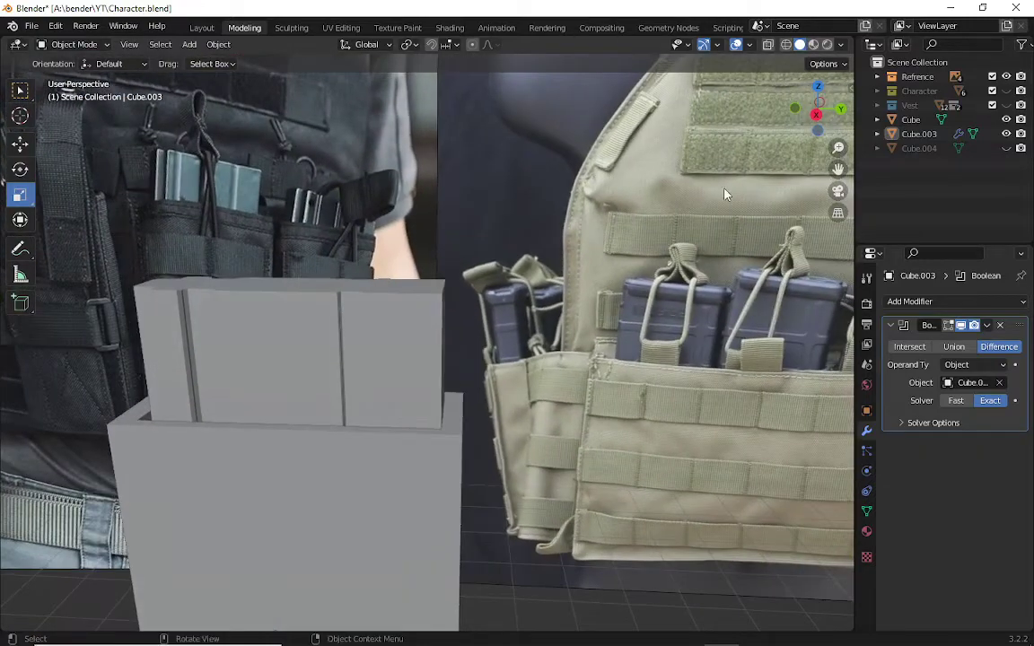
scroll(725, 195, down, 3)
scroll(726, 193, down, 3)
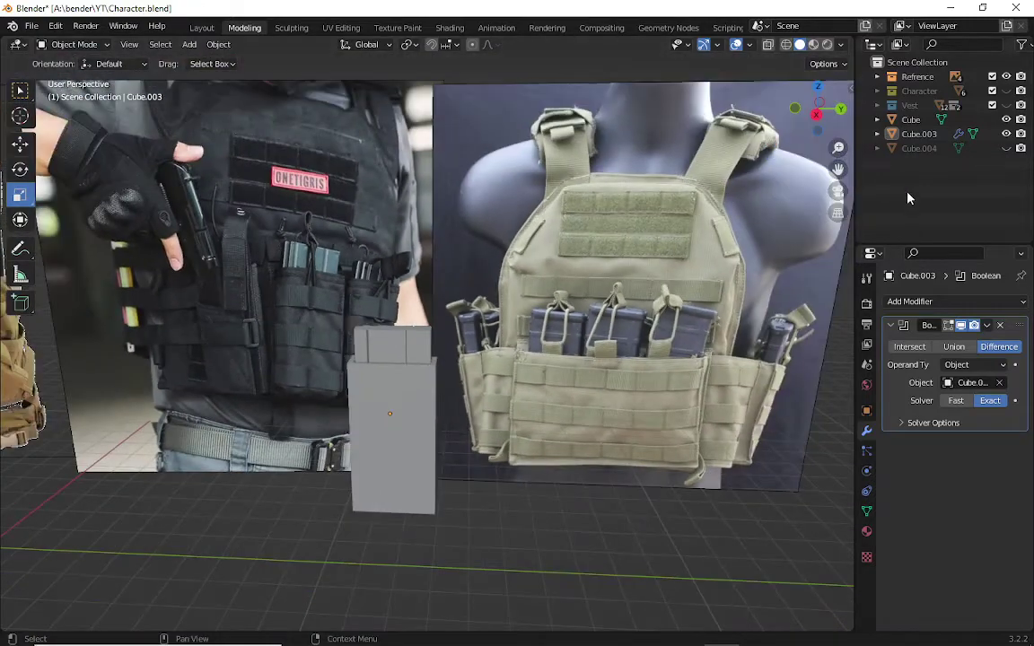
middle_drag(807, 188, 749, 183)
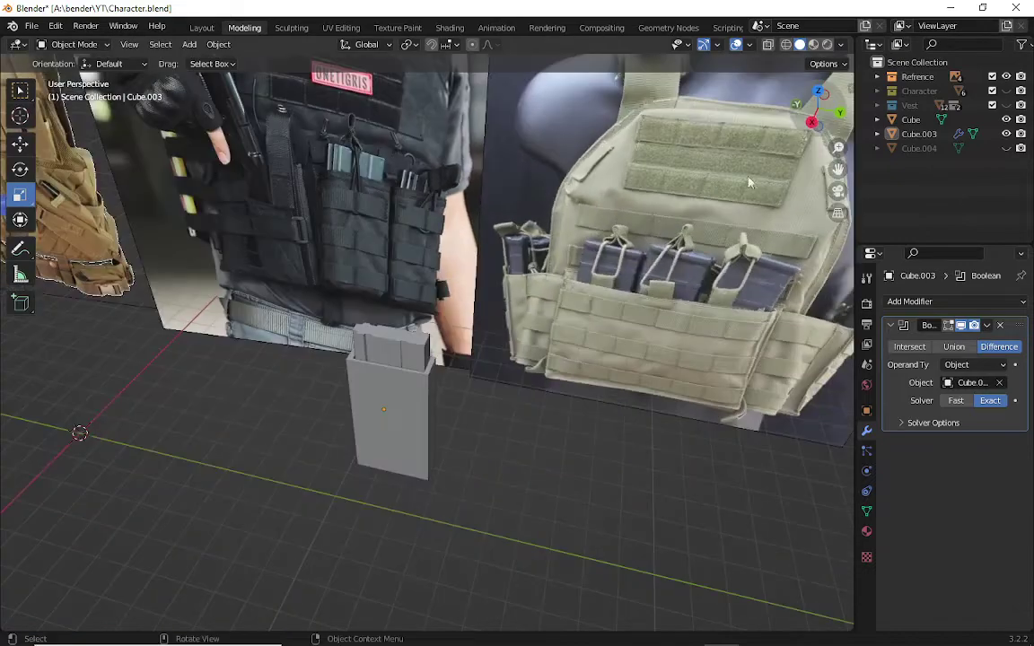
scroll(377, 404, up, 3)
scroll(372, 418, up, 2)
scroll(372, 484, up, 2)
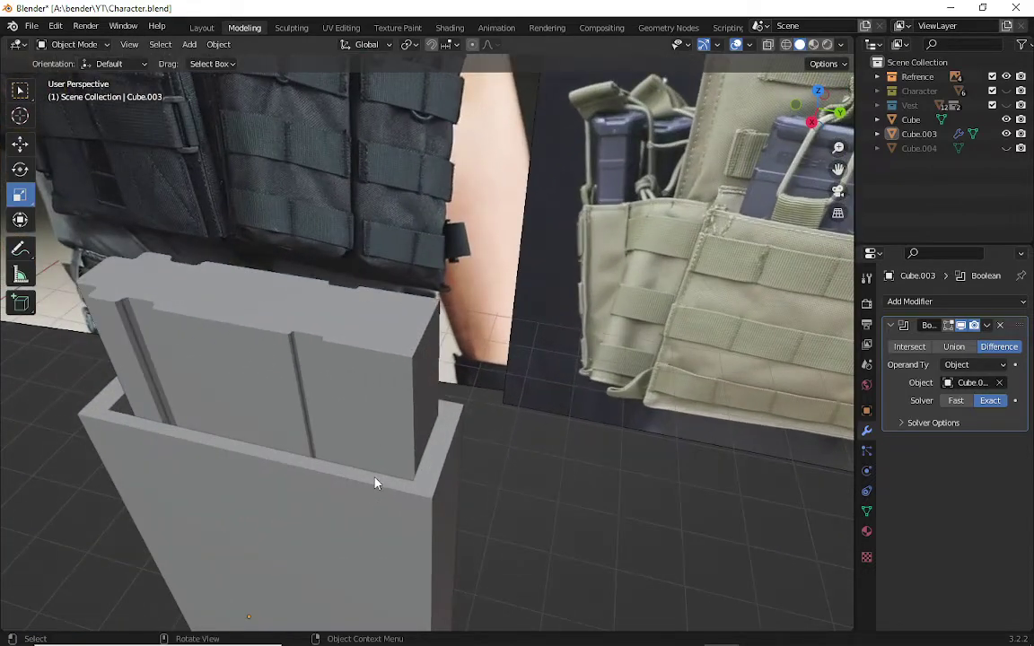
click(375, 483)
click(74, 45)
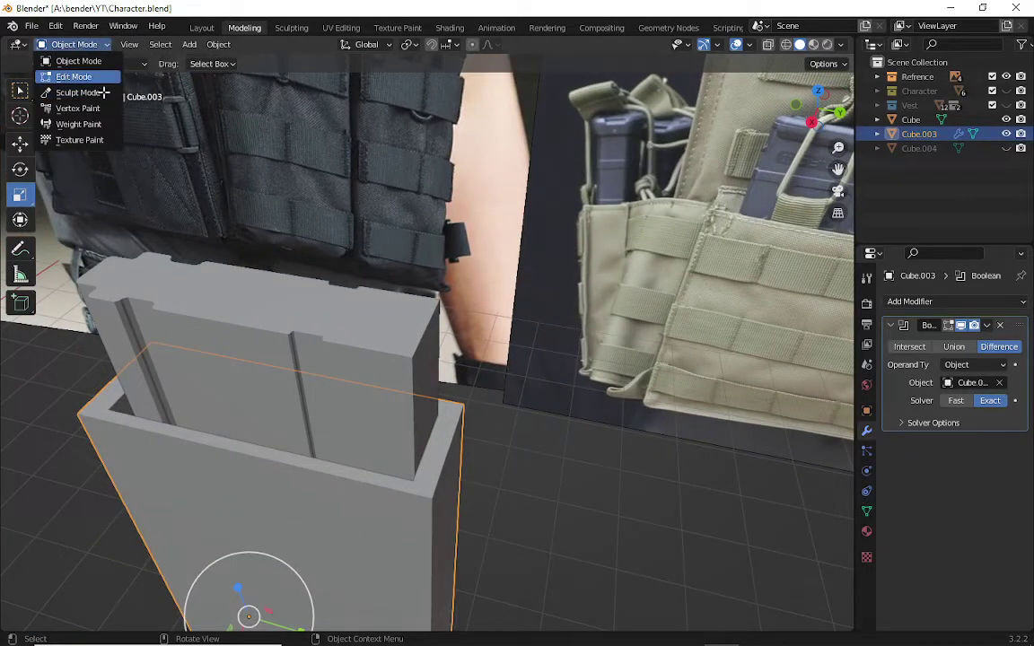
- In Edit Mode, lower the outer pouch box's top face along Z
click(81, 77)
click(298, 434)
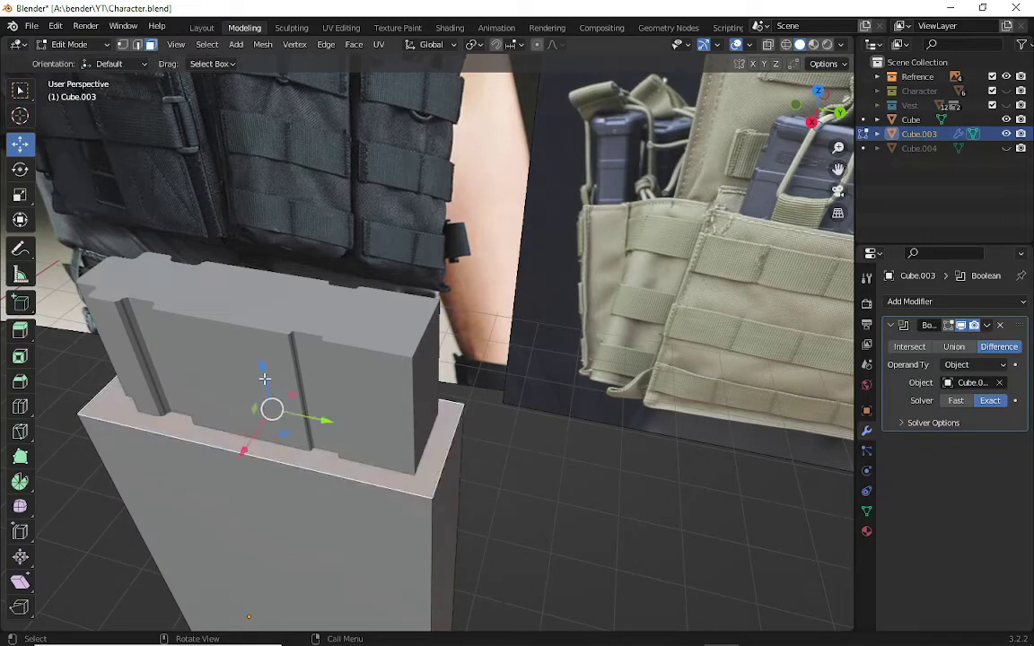
drag(262, 366, 256, 421)
click(614, 498)
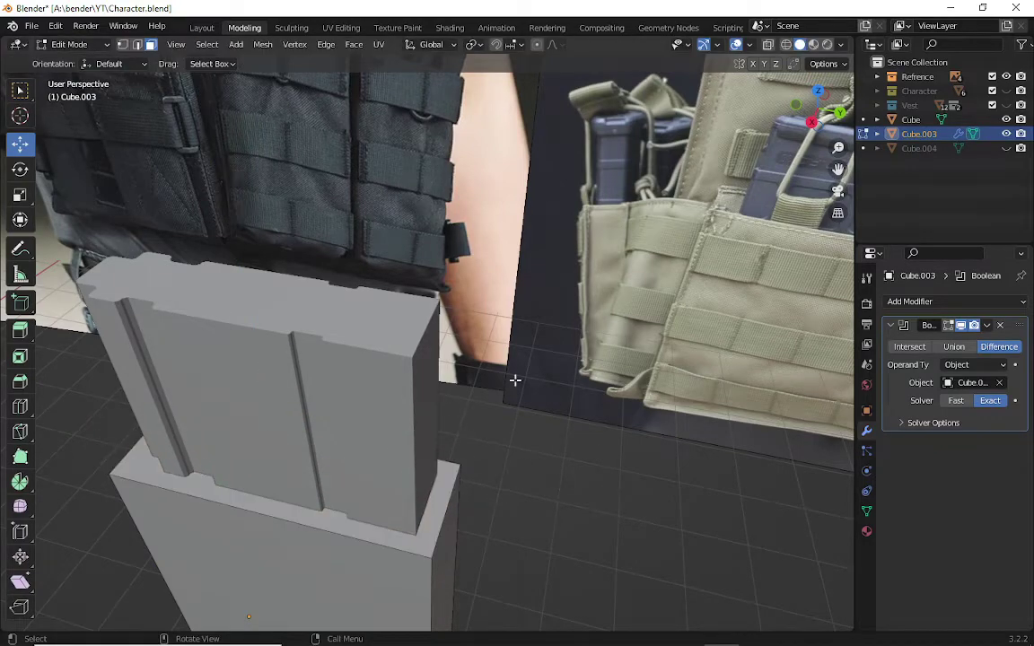
- Orbit around the pouch mesh and check the outer box's top rim, then clear the selection
mouse_move(352, 382)
middle_down()
mouse_move(673, 211)
mouse_move(817, 106)
mouse_move(435, 373)
middle_up()
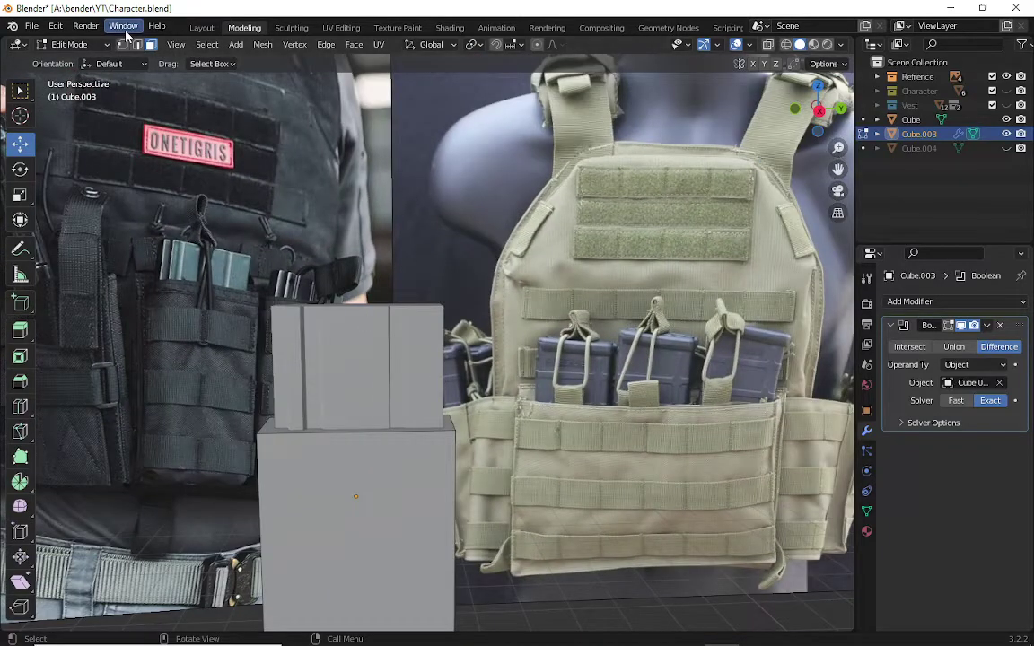
key(Tab)
key(Tab)
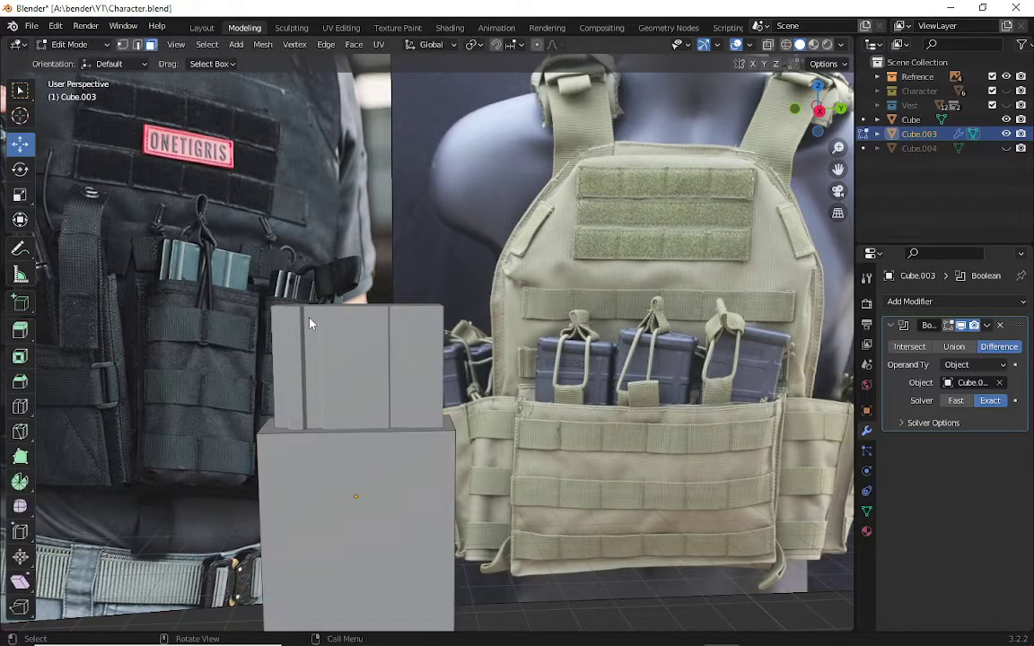
key(Tab)
key(Tab)
middle_drag(308, 318, 648, 241)
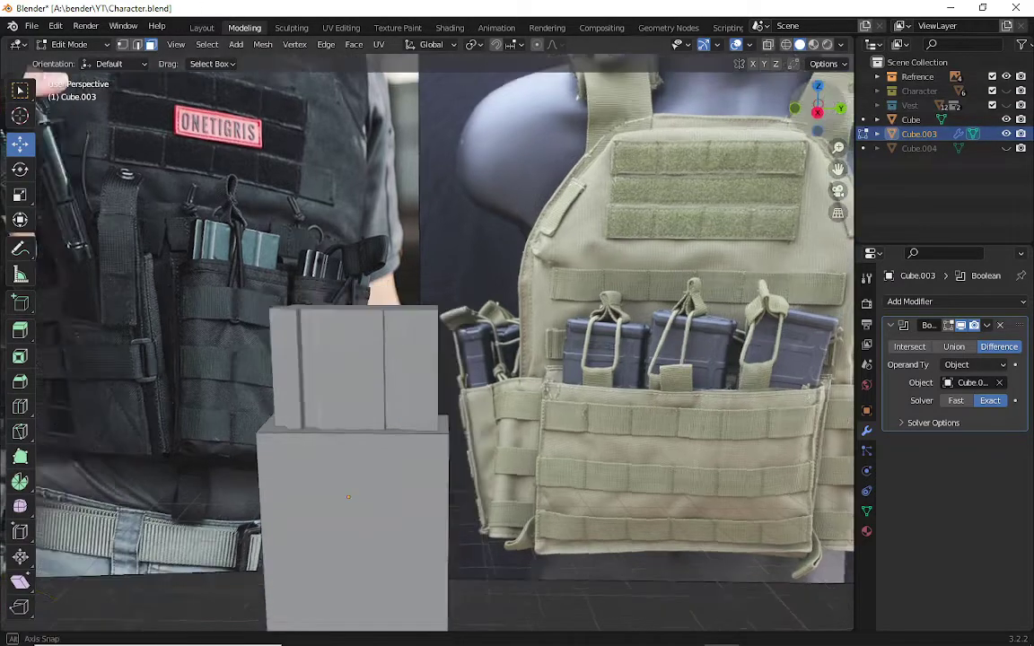
scroll(316, 436, up, 3)
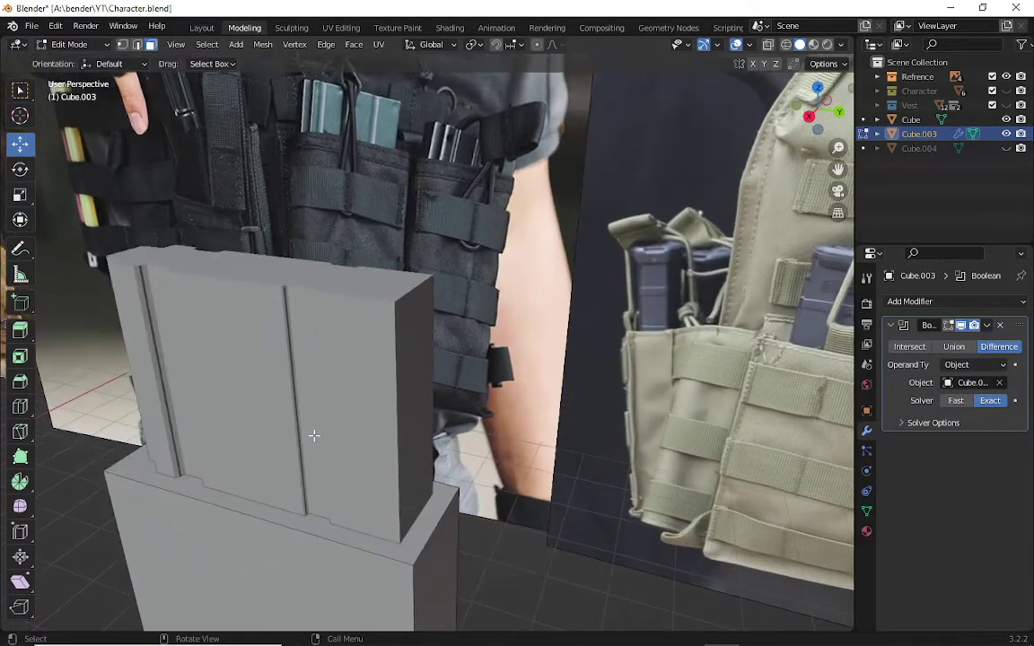
scroll(287, 394, down, 1)
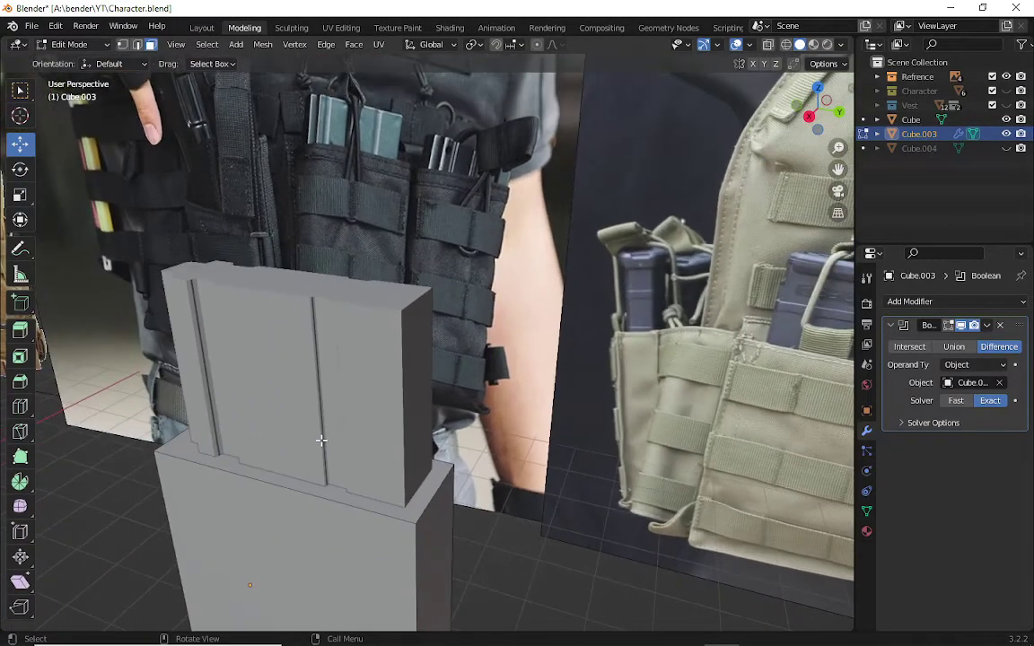
alt+click(234, 463)
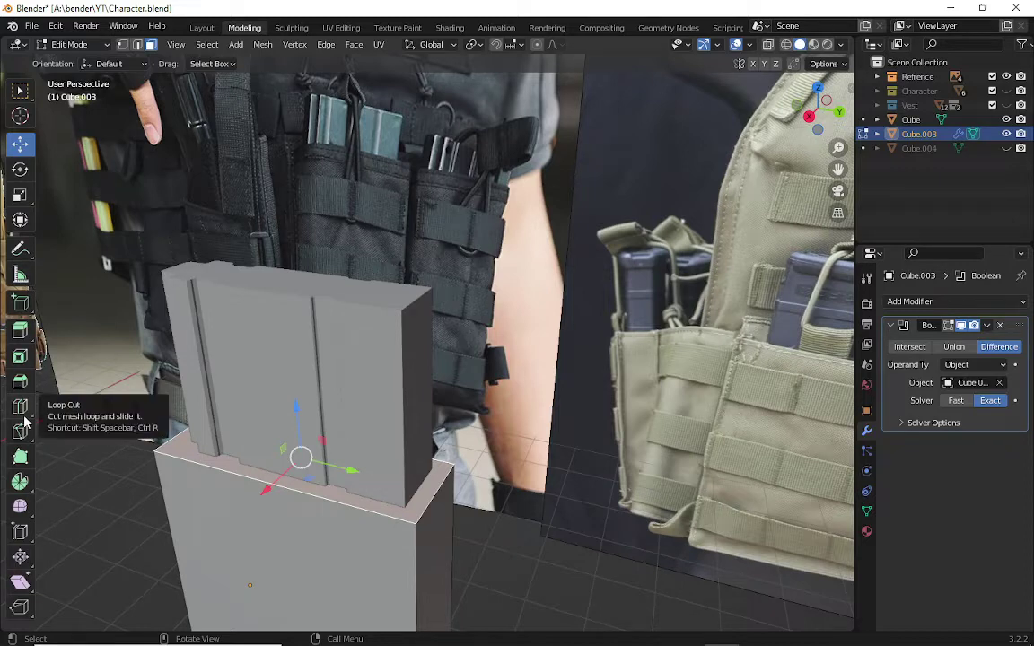
click(122, 508)
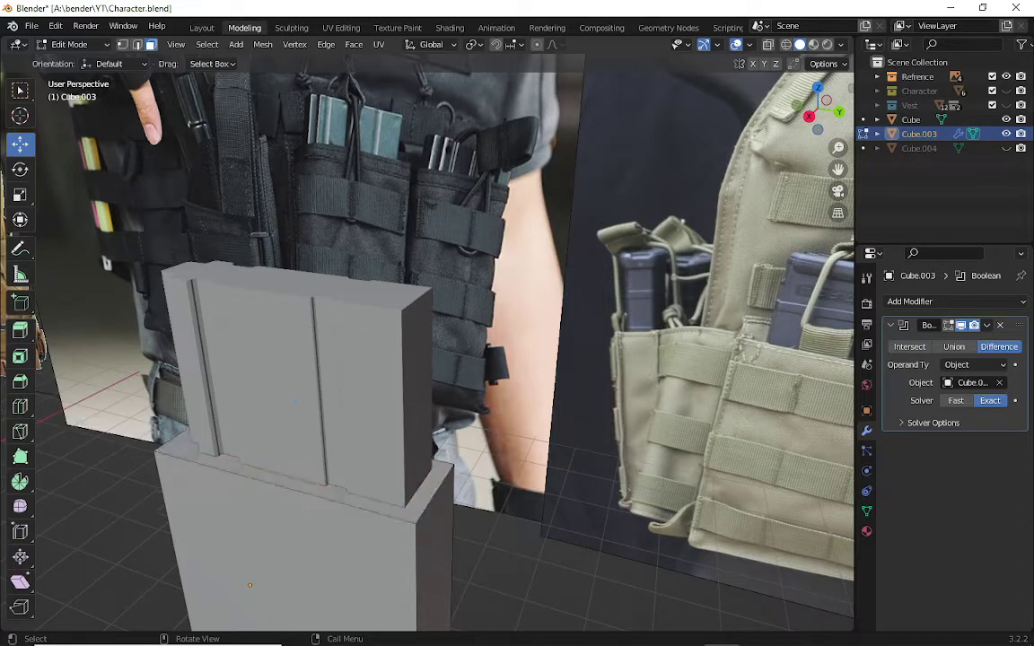
- Add a cube to the pouch mesh and move it onto the pouch in Right Orthographic view
click(235, 44)
click(240, 77)
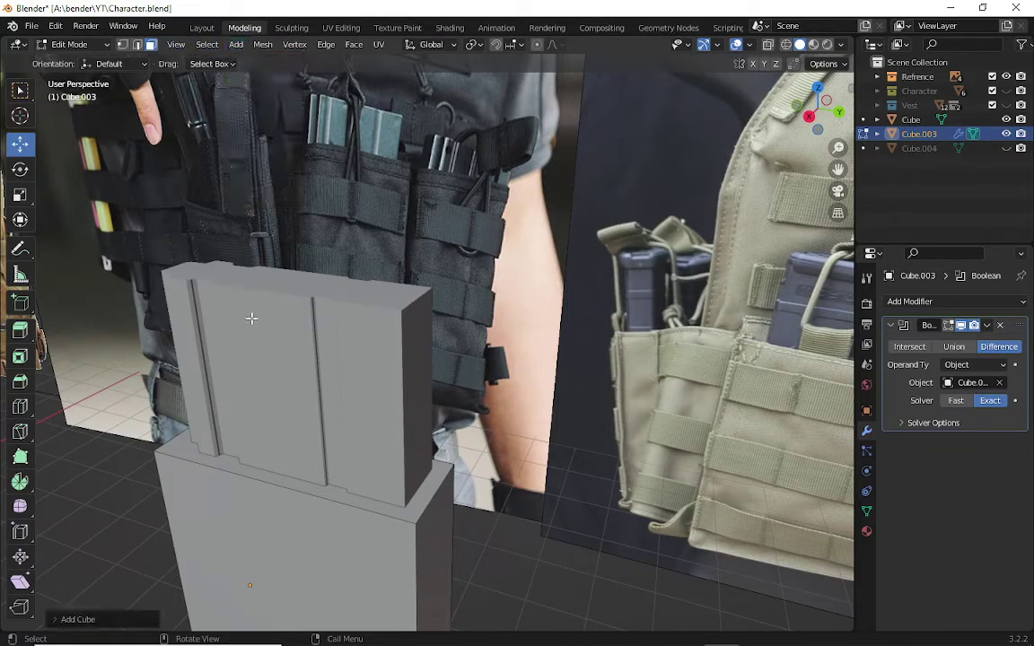
click(808, 118)
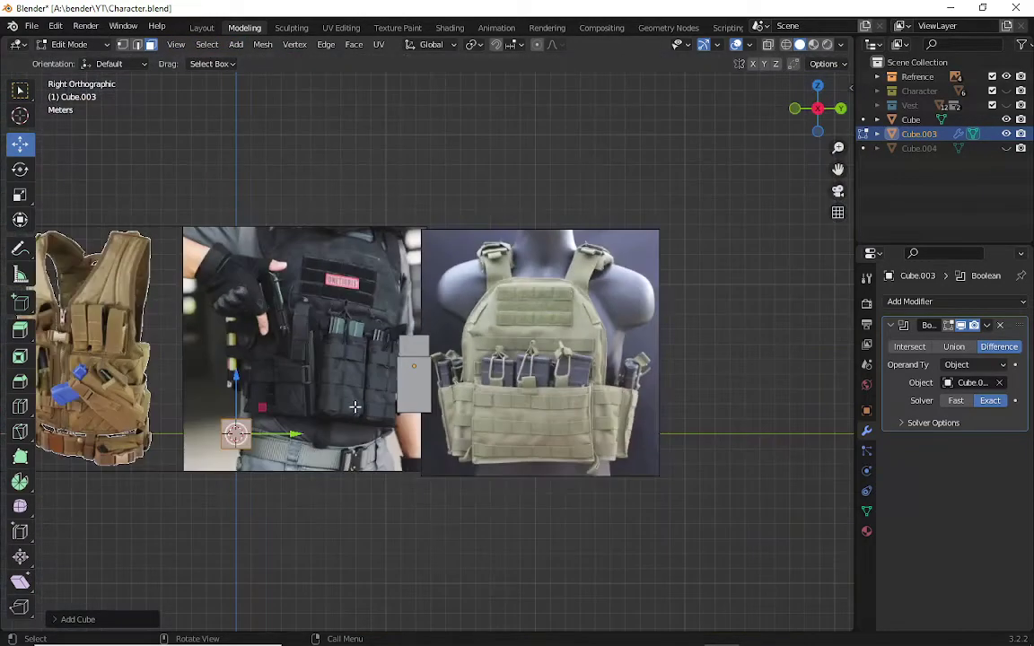
key(g)
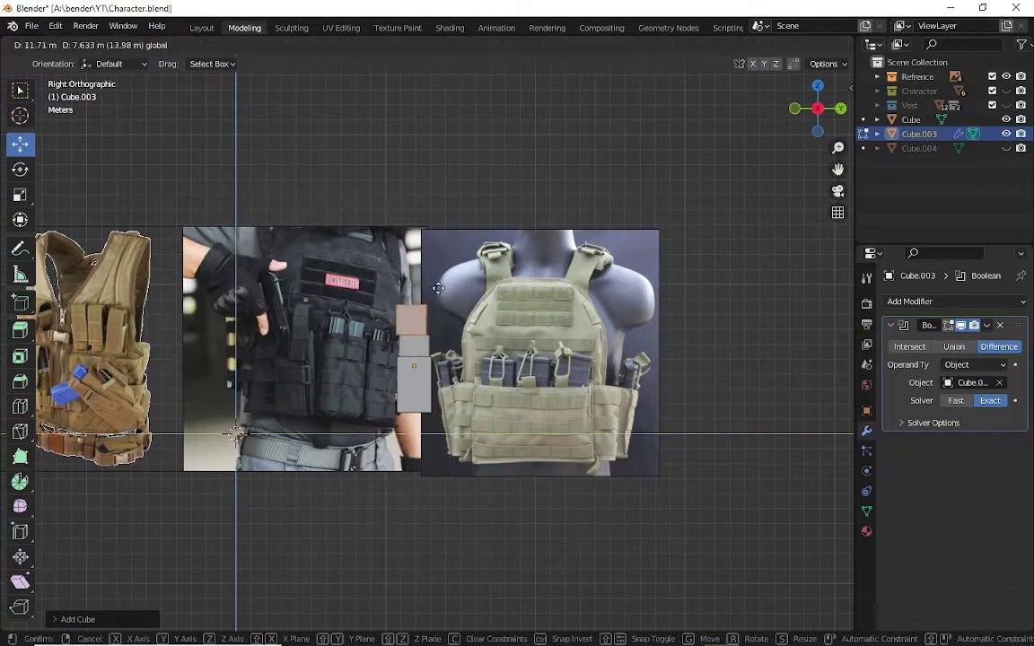
click(439, 321)
key(Tab)
scroll(440, 323, up, 8)
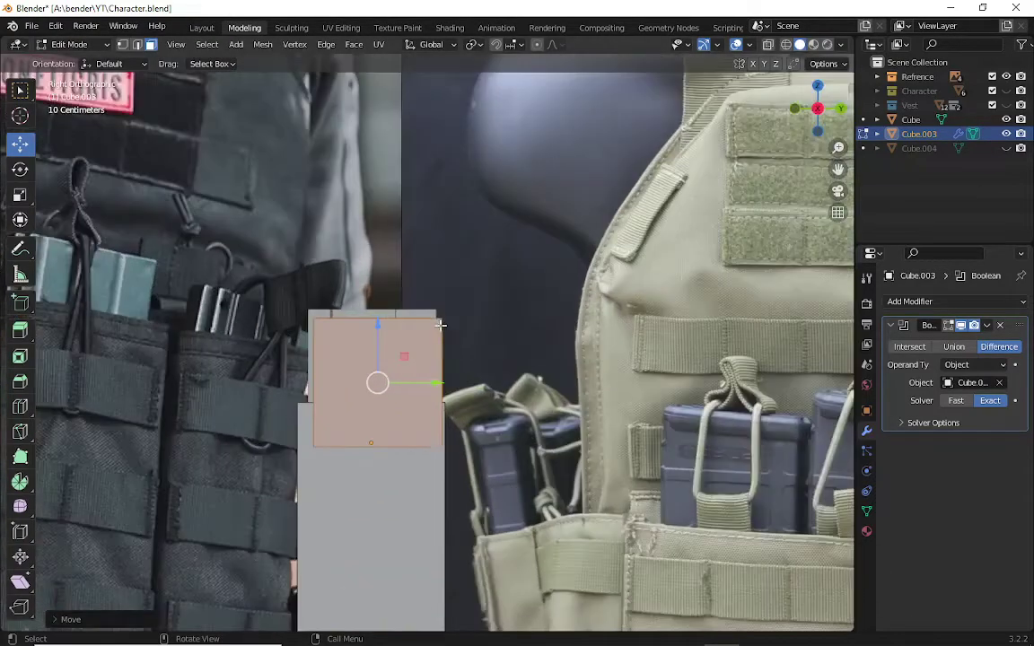
- Scale the new cube down and nudge it lower and sideways along Y to the pouch top
key(s)
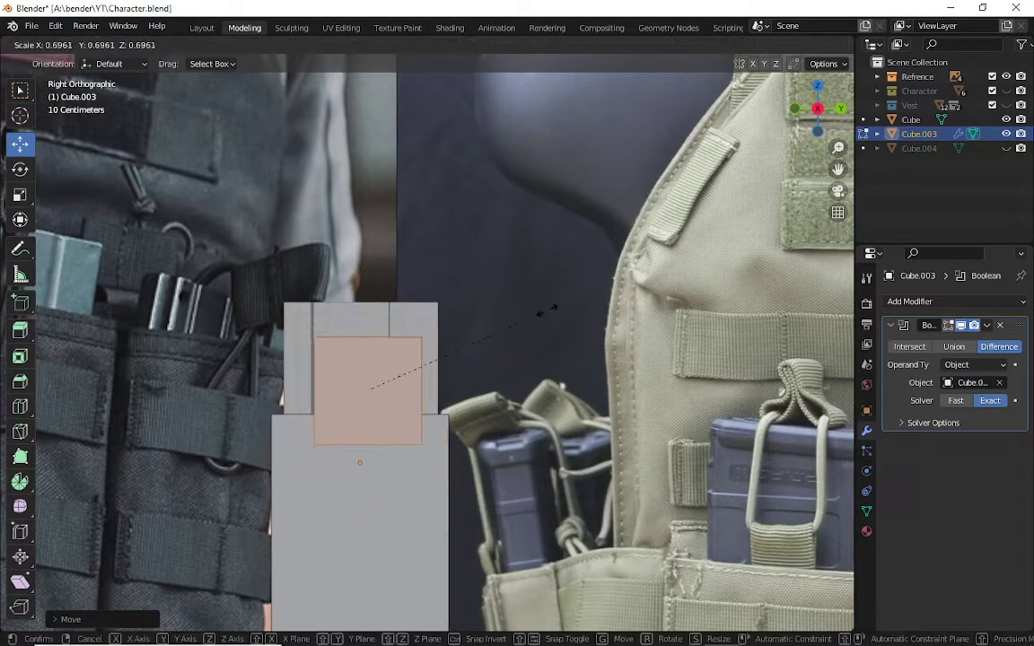
click(444, 316)
drag(366, 352, 369, 366)
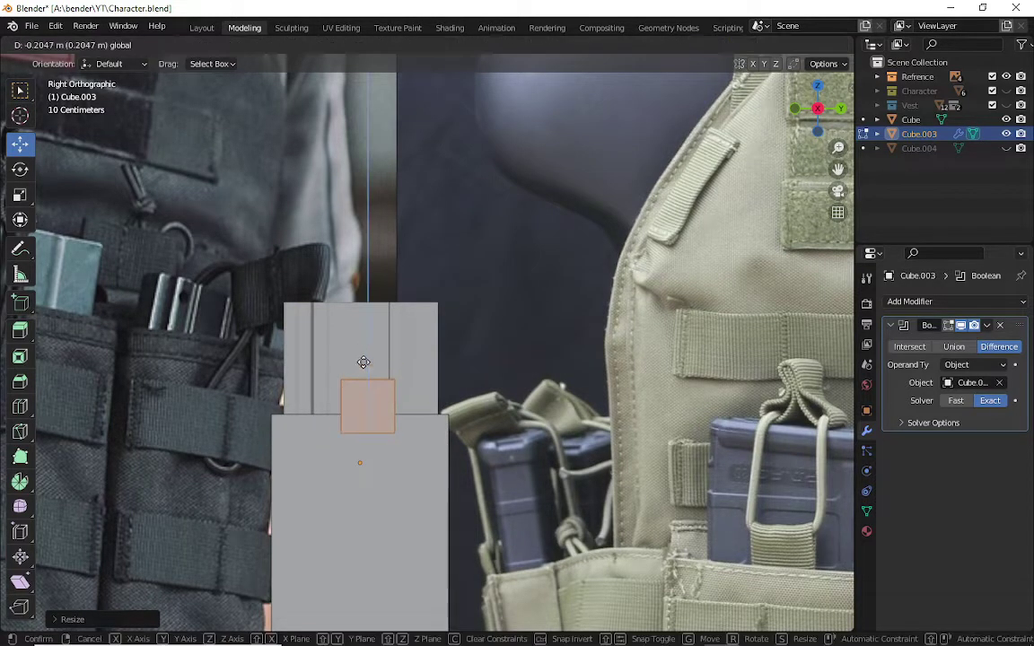
drag(399, 404, 406, 408)
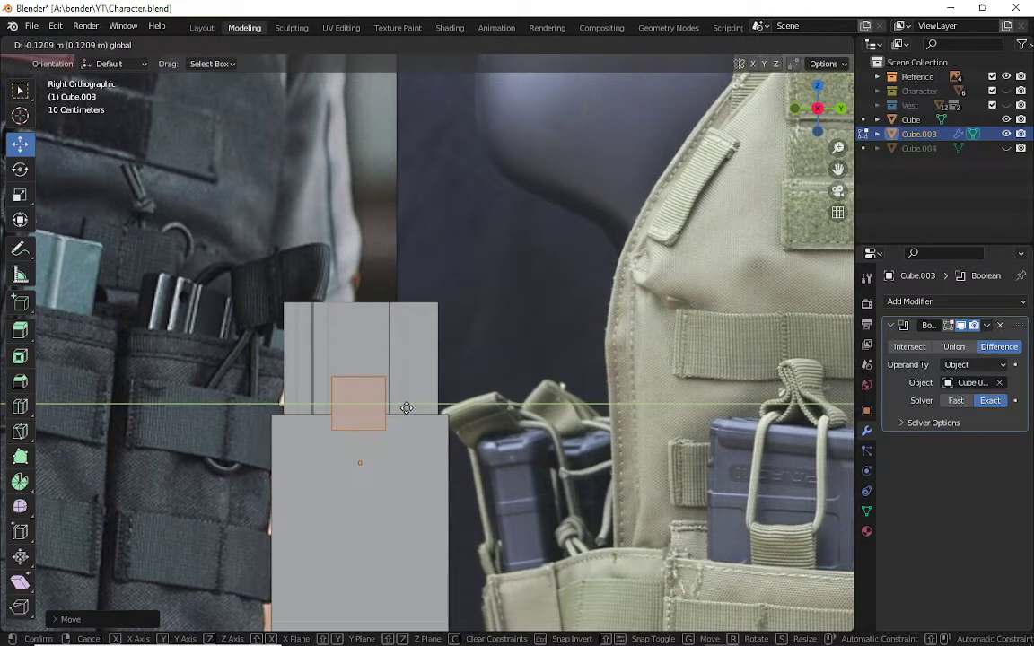
drag(407, 408, 404, 408)
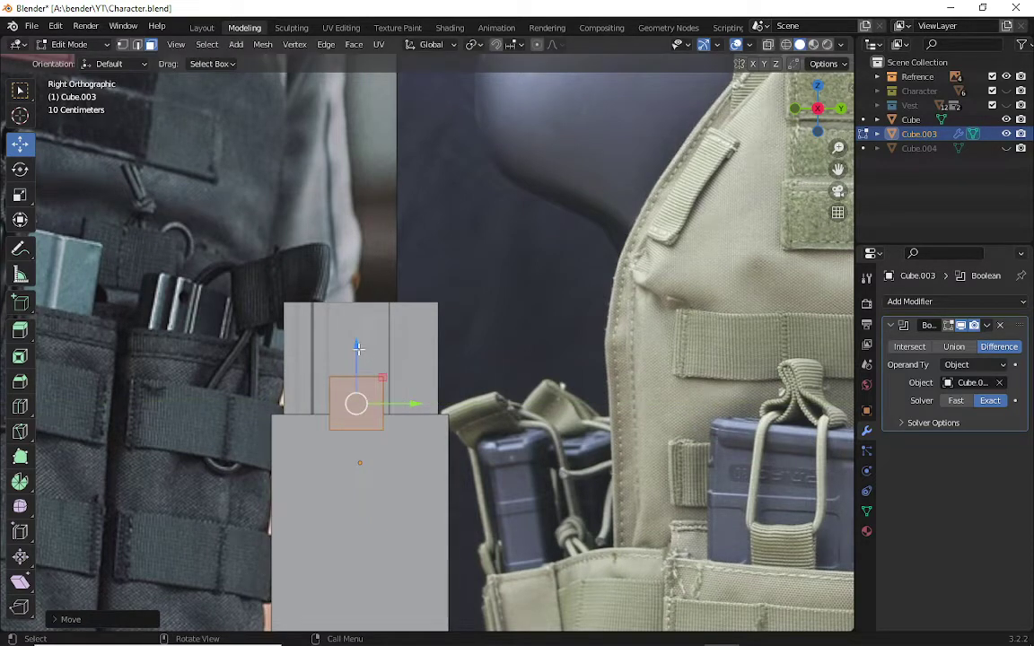
drag(357, 347, 353, 353)
- Orbit to check the small block in 3D, selecting and clearing its top face
mouse_move(727, 105)
middle_down()
mouse_move(37, 459)
mouse_move(387, 313)
middle_up()
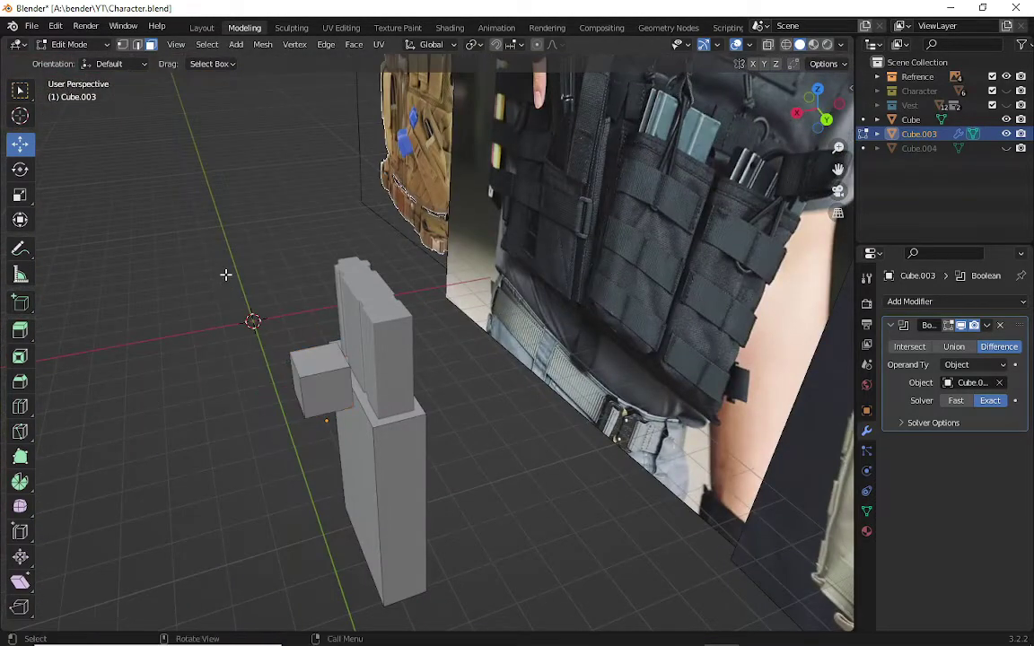
key(a)
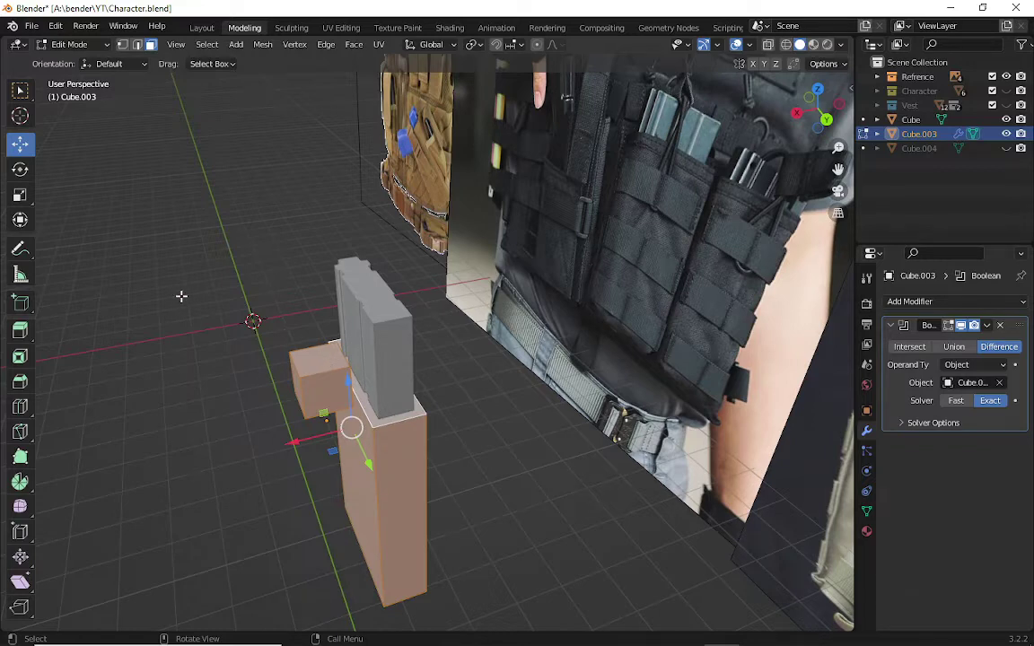
key(alt+a)
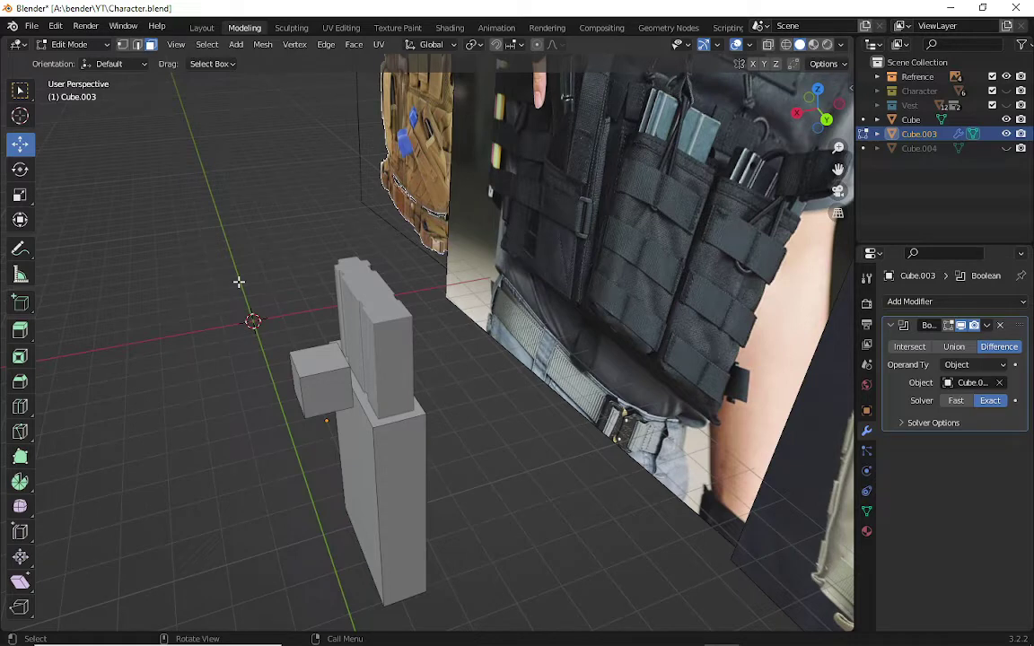
click(310, 367)
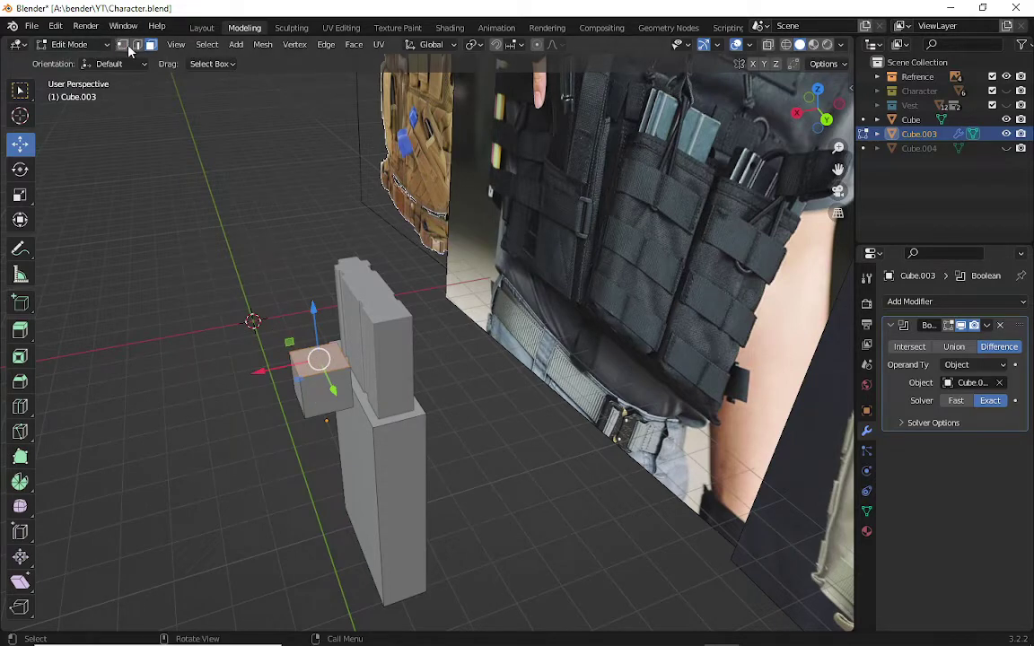
click(203, 399)
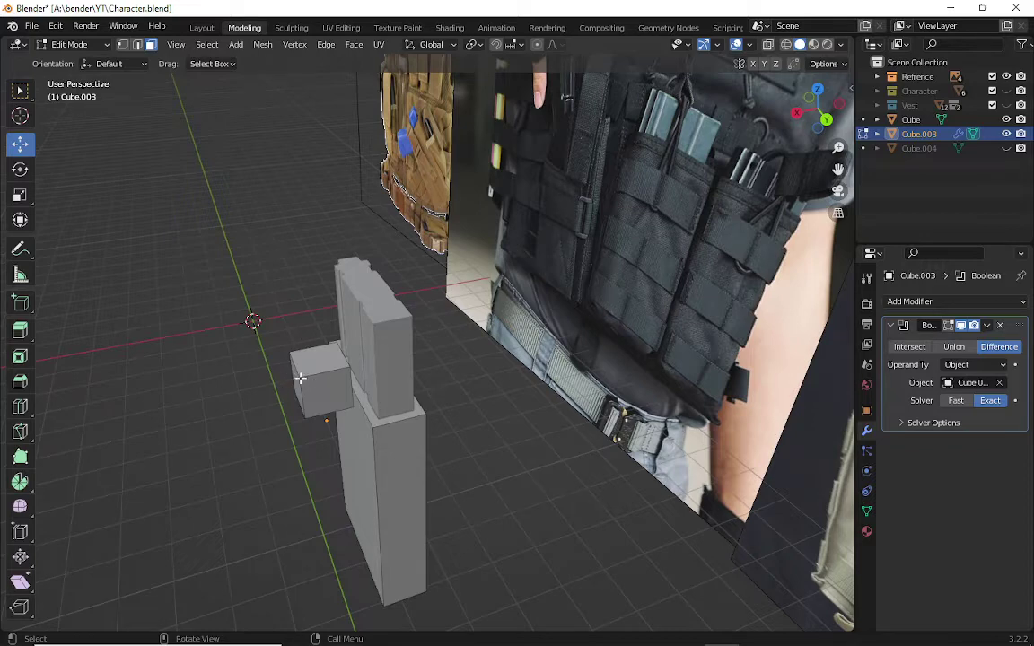
- Flatten the small cube into a thin plate by moving its face along X
click(295, 381)
mouse_move(232, 353)
mouse_down()
mouse_move(282, 389)
mouse_move(297, 384)
mouse_up()
scroll(298, 384, up, 2)
scroll(291, 408, up, 1)
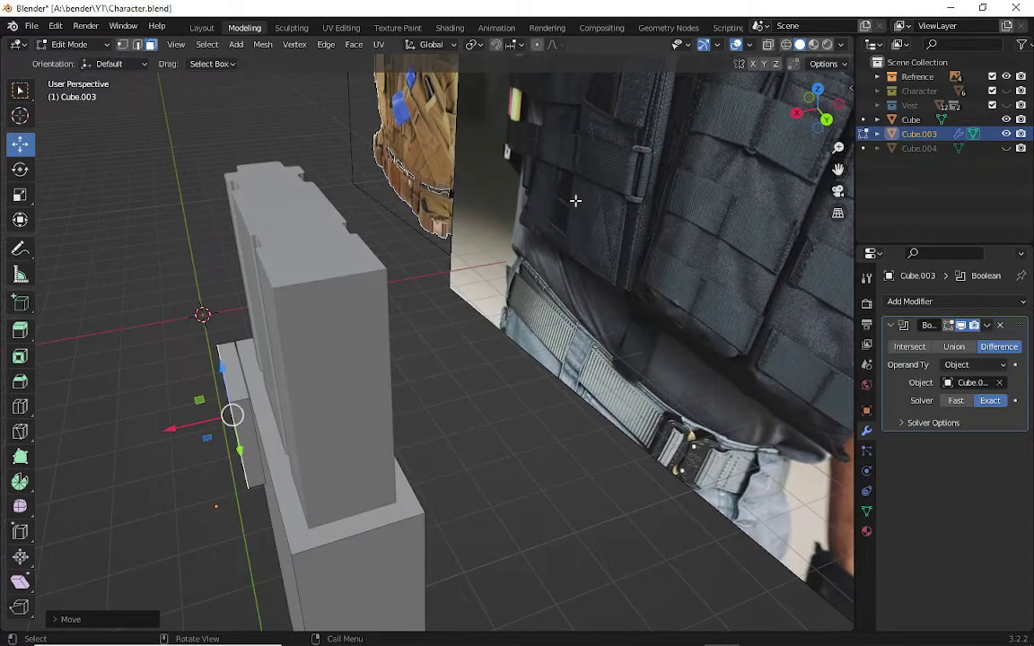
key(ctrl+l)
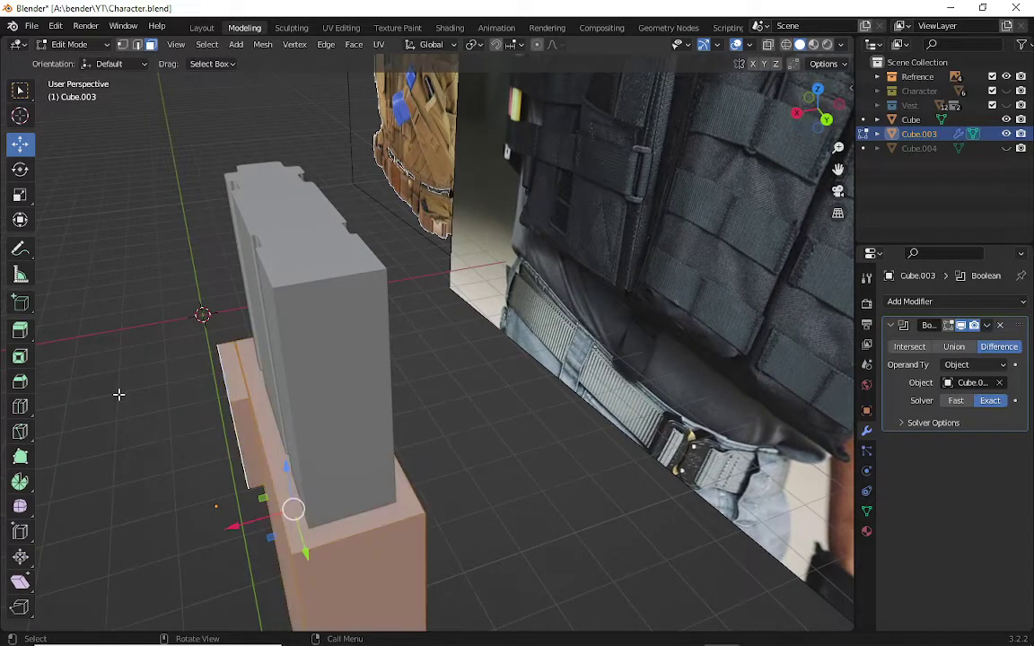
key(alt+a)
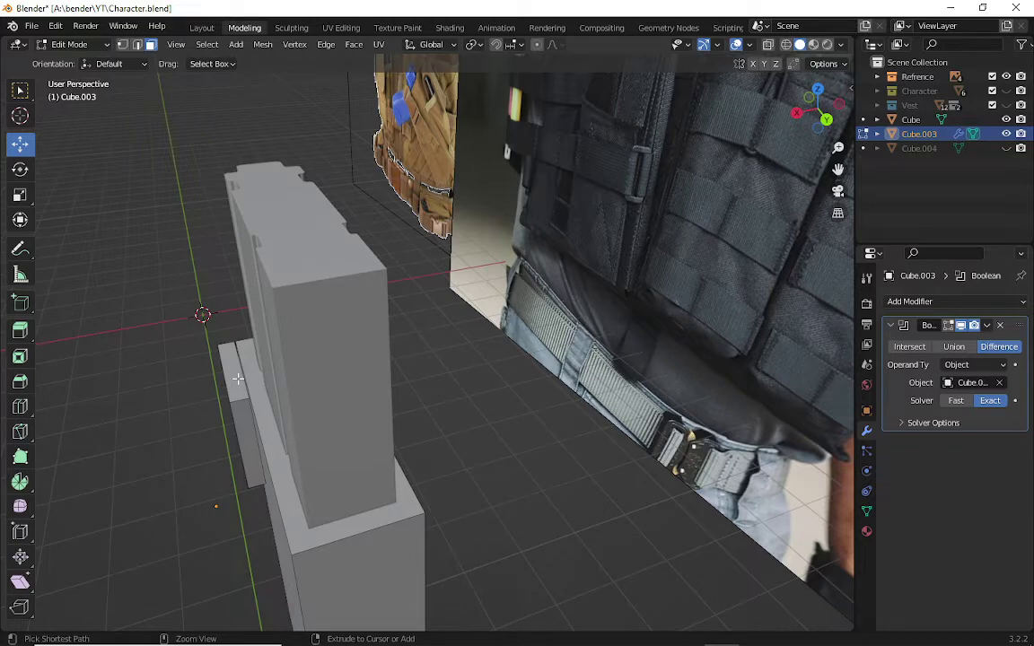
- Push the thin plate flush against the pouch front and check it from the side
click(237, 377)
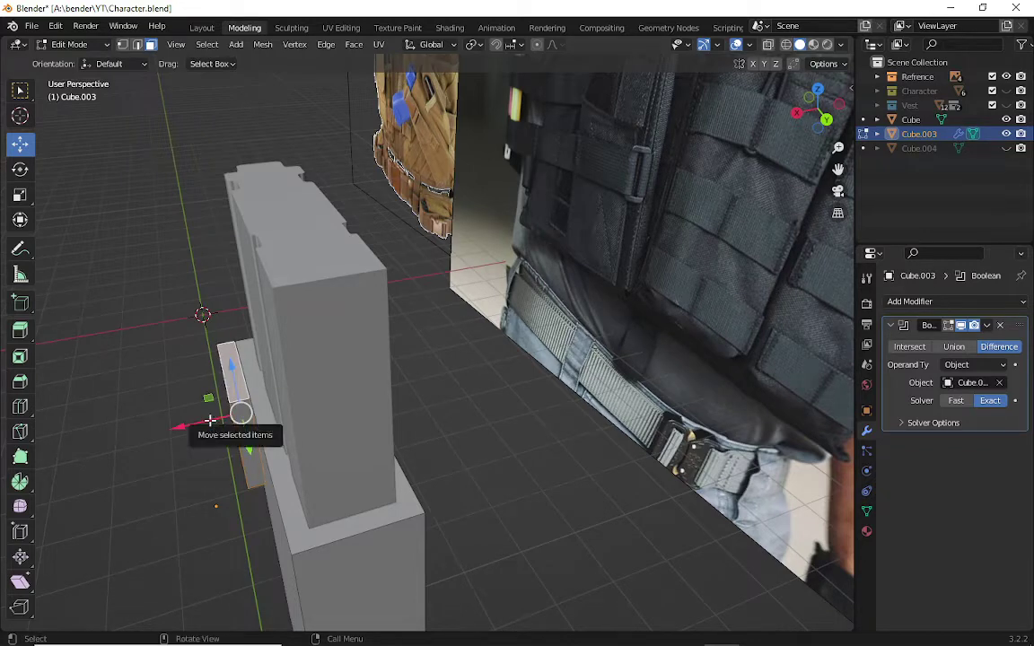
drag(209, 421, 231, 412)
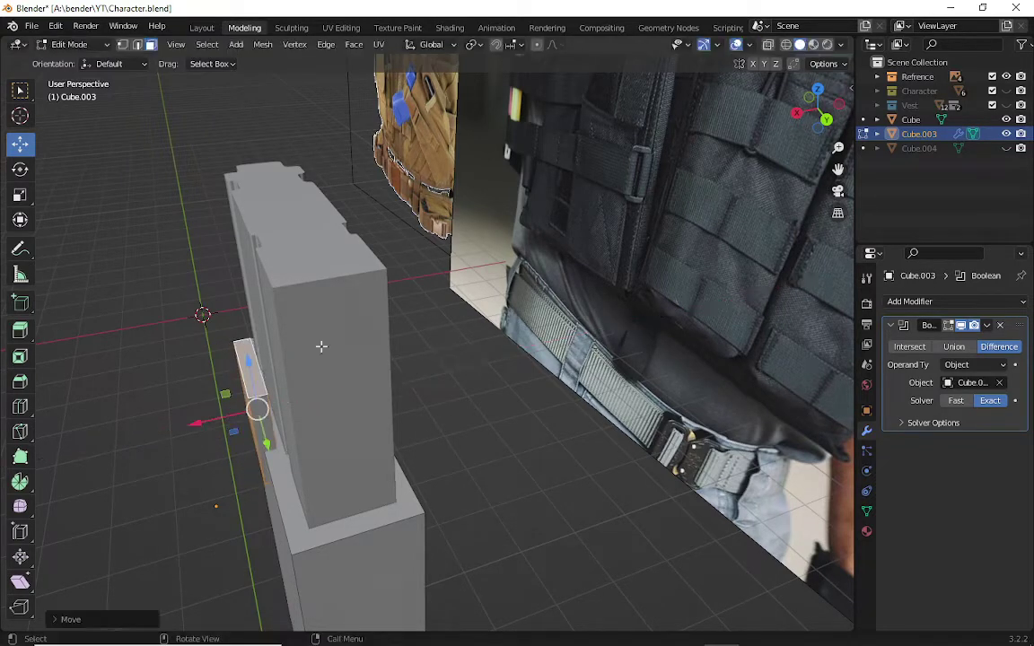
drag(818, 105, 812, 109)
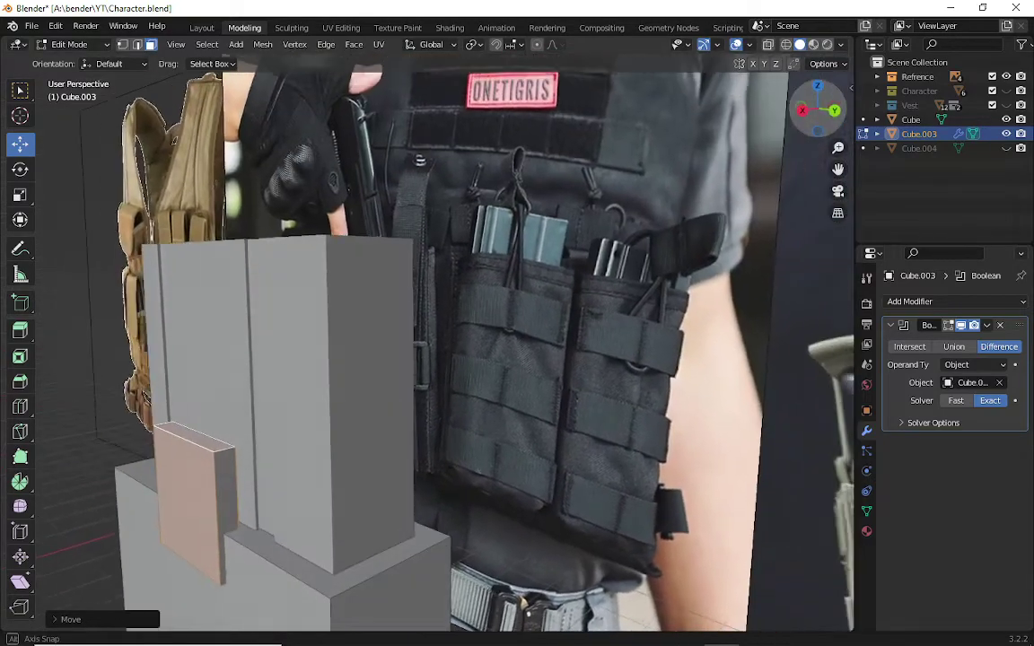
scroll(375, 482, down, 2)
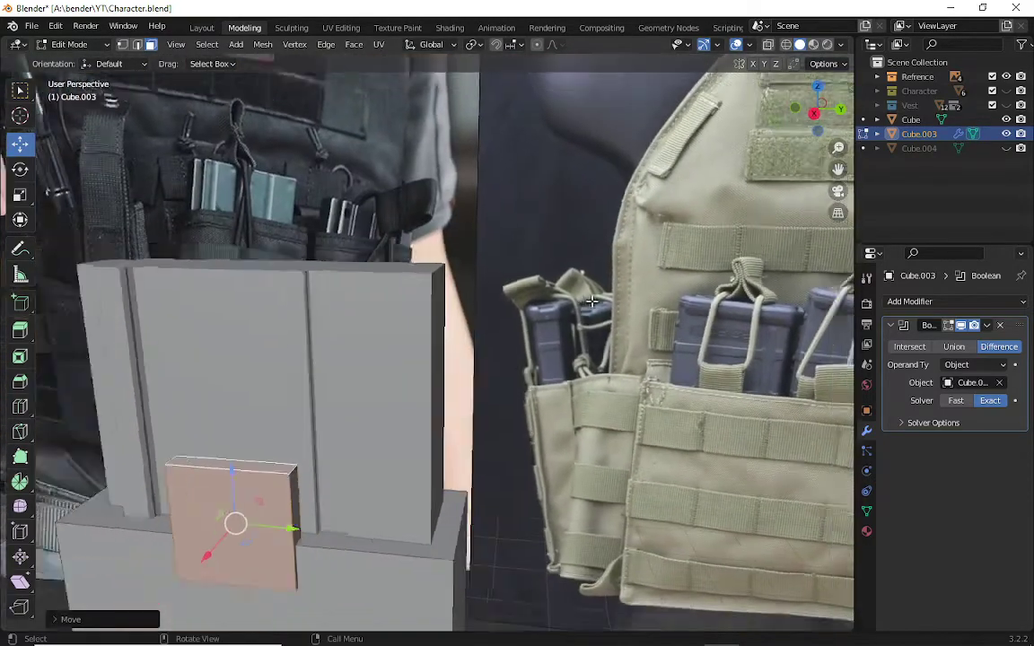
scroll(375, 482, down, 2)
click(231, 566)
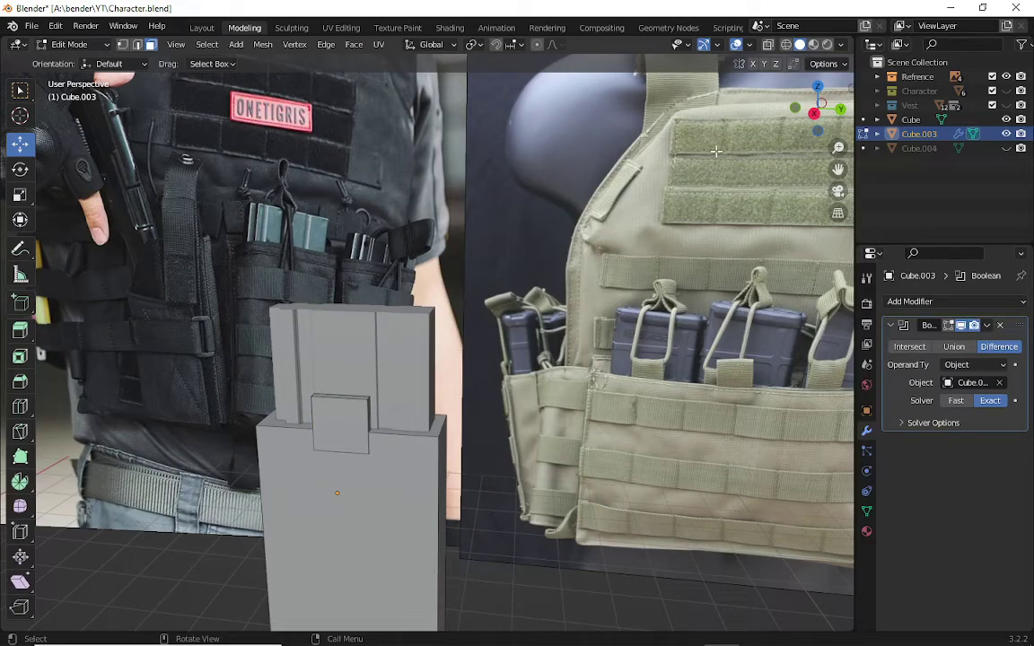
drag(812, 110, 761, 145)
scroll(349, 399, up, 3)
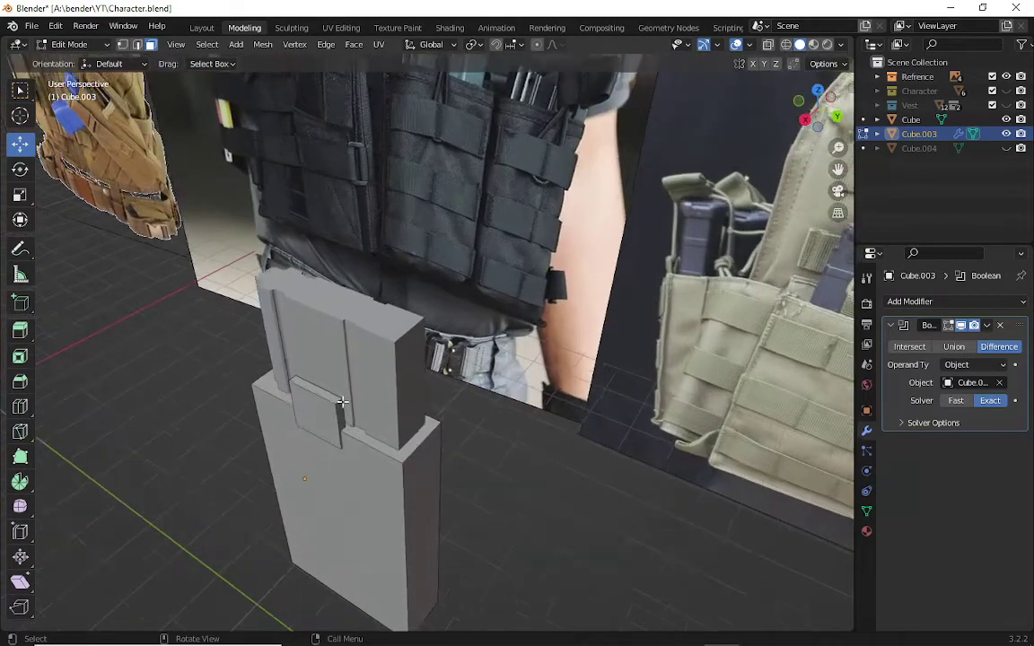
scroll(349, 400, up, 2)
click(205, 405)
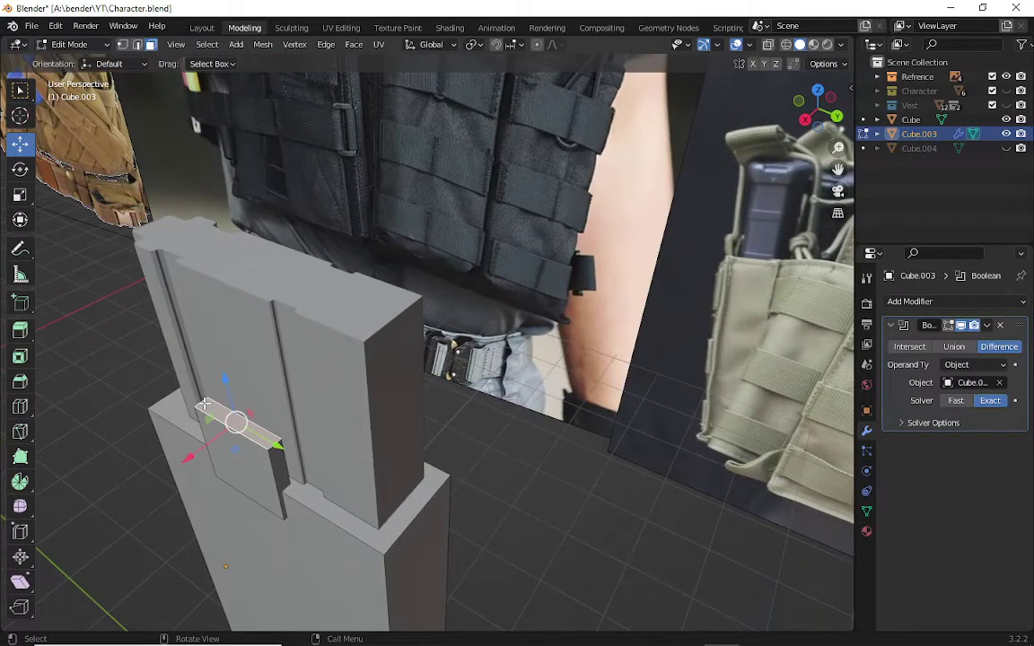
- Add four vertical loop cuts across the front plate
click(19, 405)
click(209, 414)
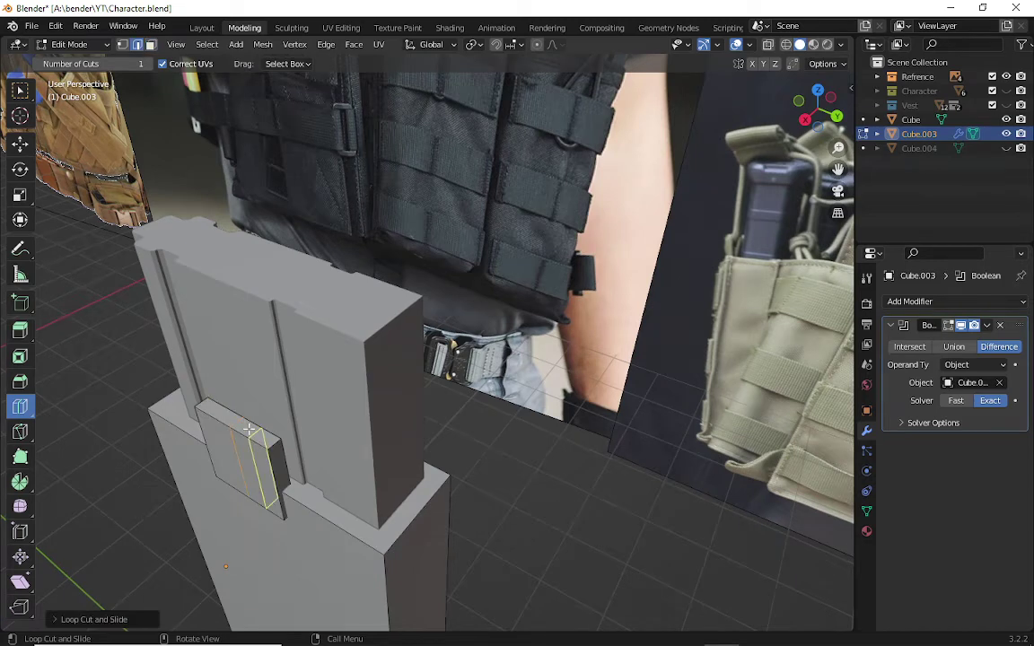
click(208, 415)
click(207, 415)
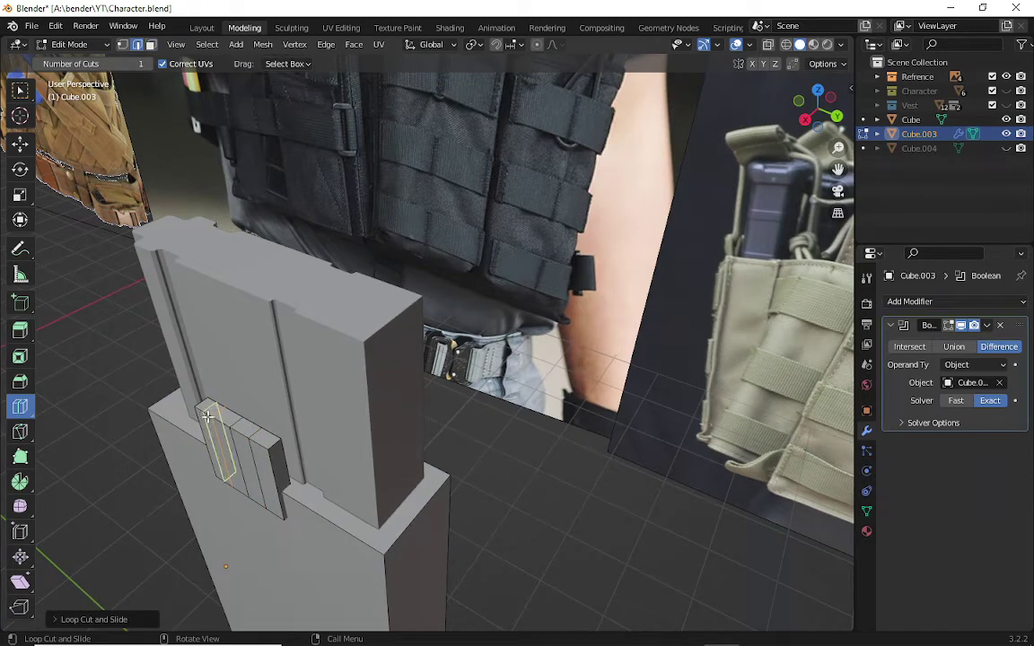
click(269, 440)
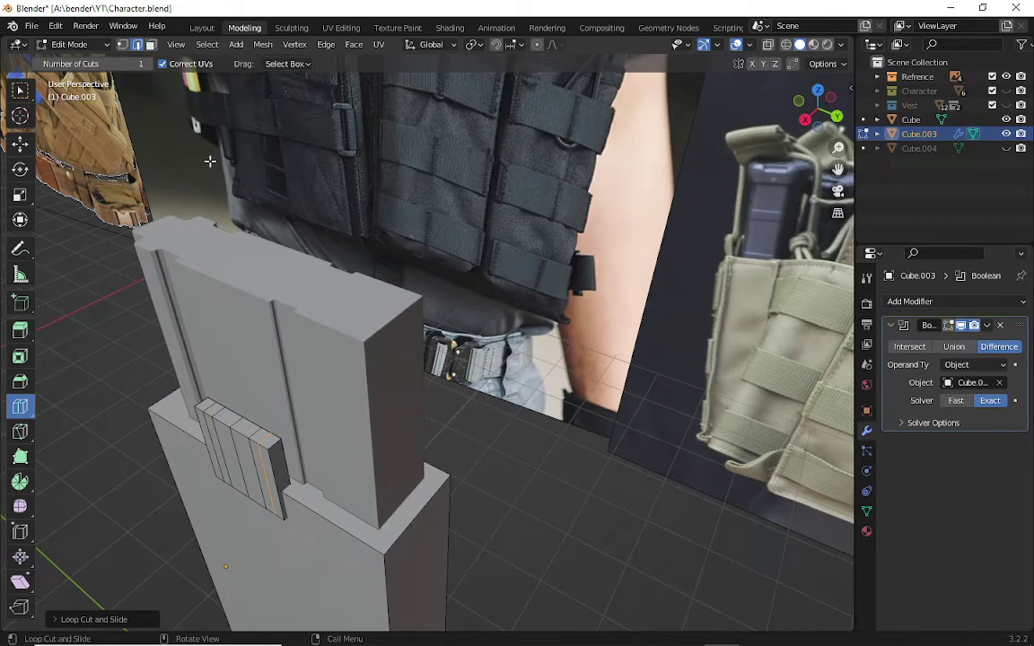
- Raise selected top edges of the plate upward in small increments
click(20, 143)
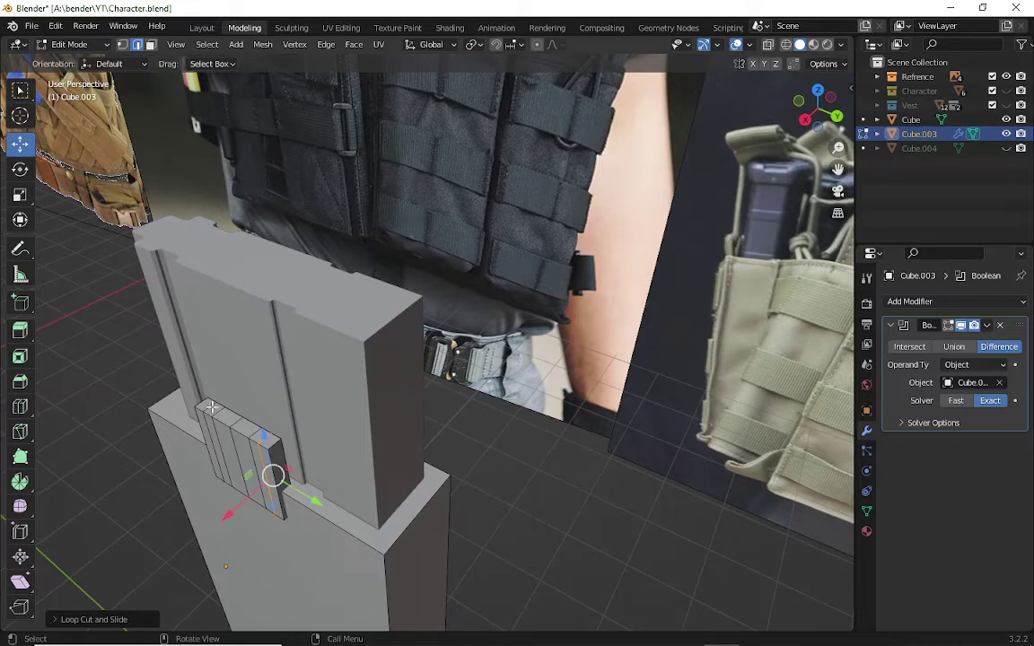
click(211, 406)
shift+click(266, 437)
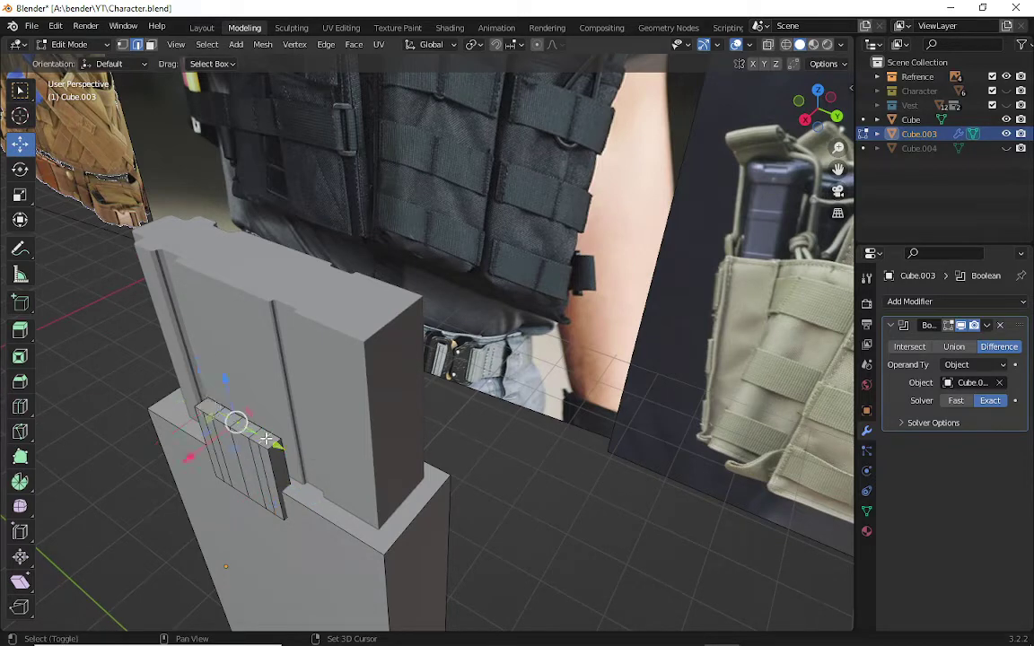
shift+click(229, 395)
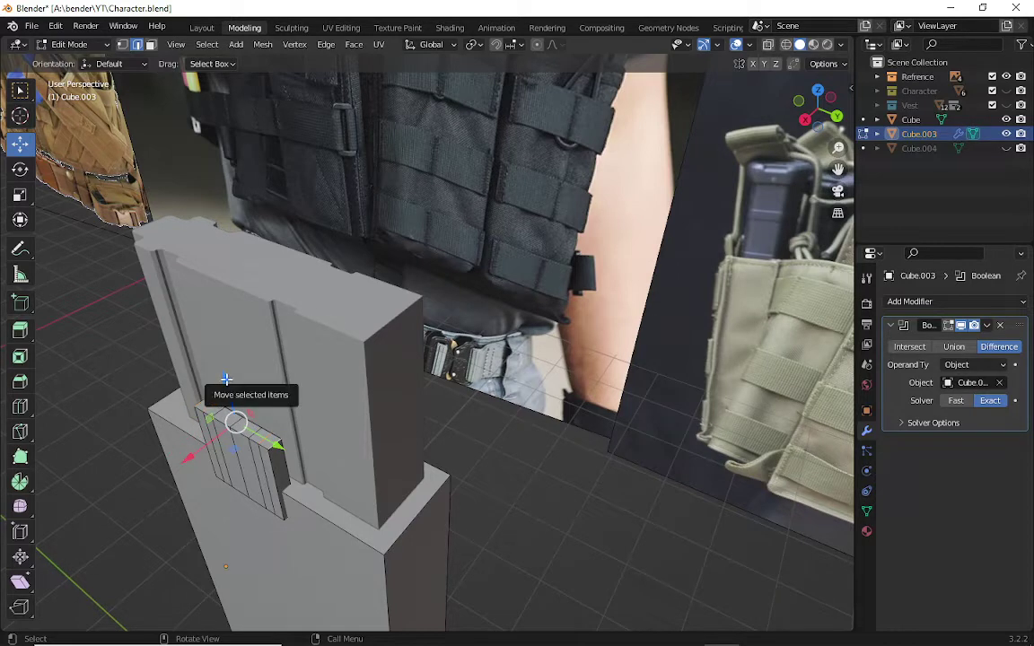
drag(226, 380, 226, 374)
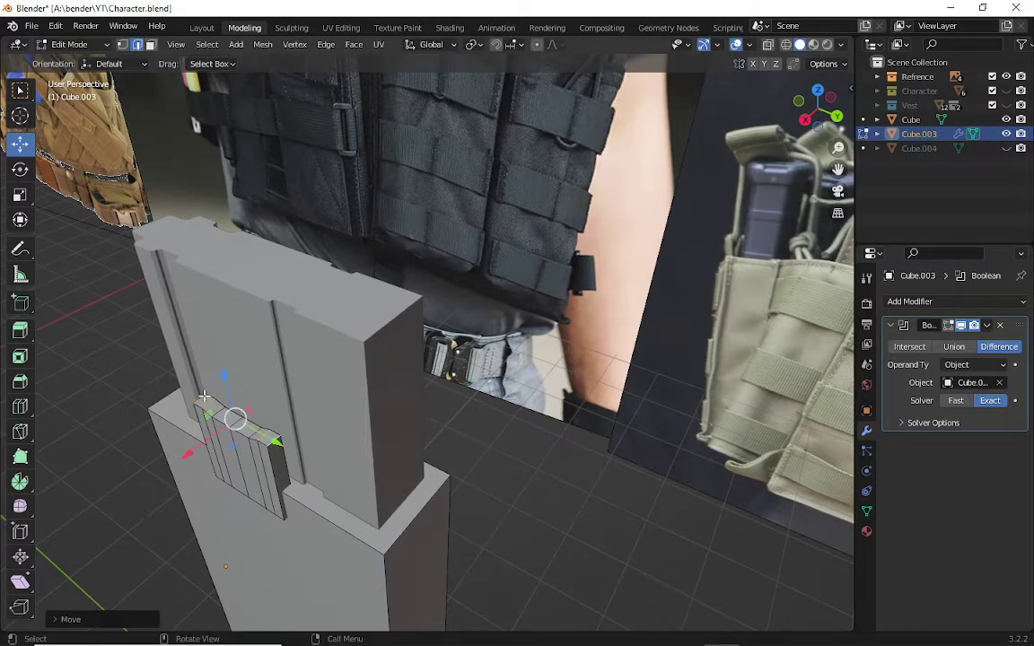
click(204, 394)
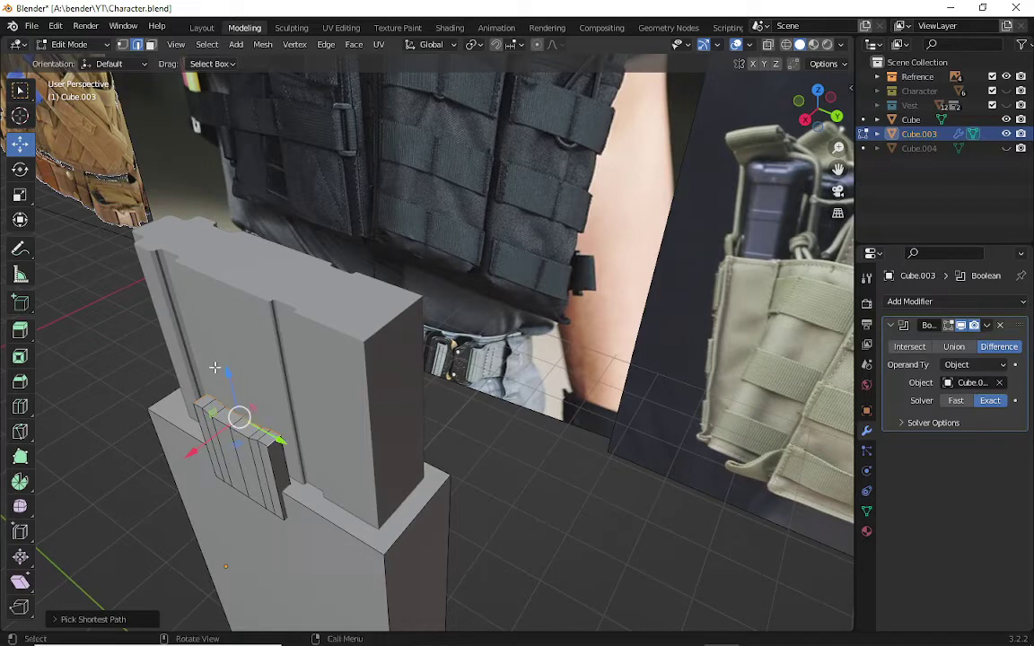
drag(227, 373, 226, 369)
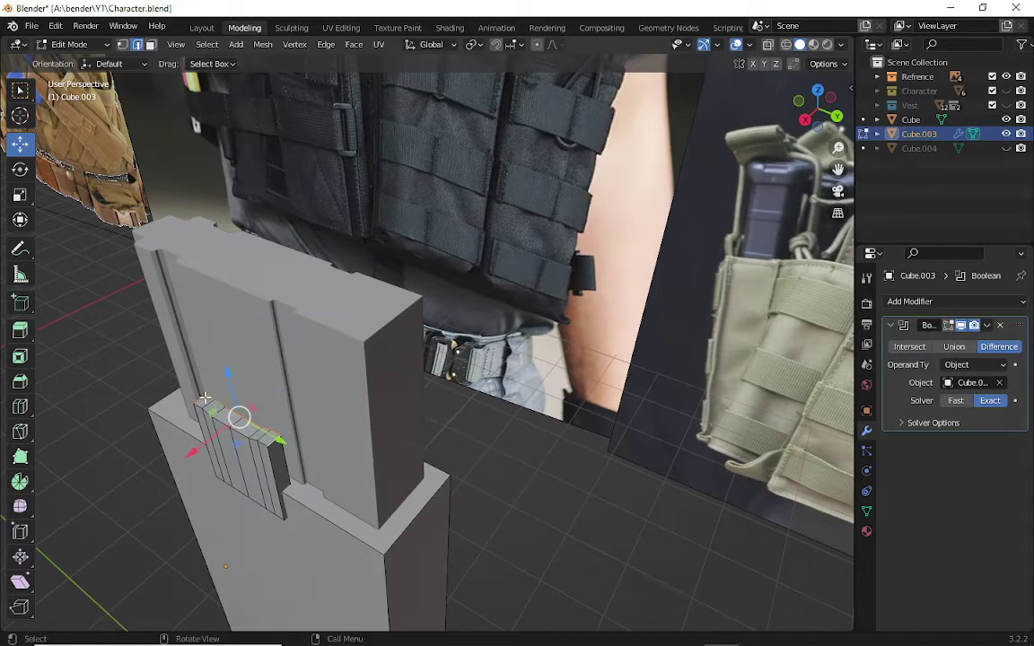
click(202, 397)
shift+click(272, 437)
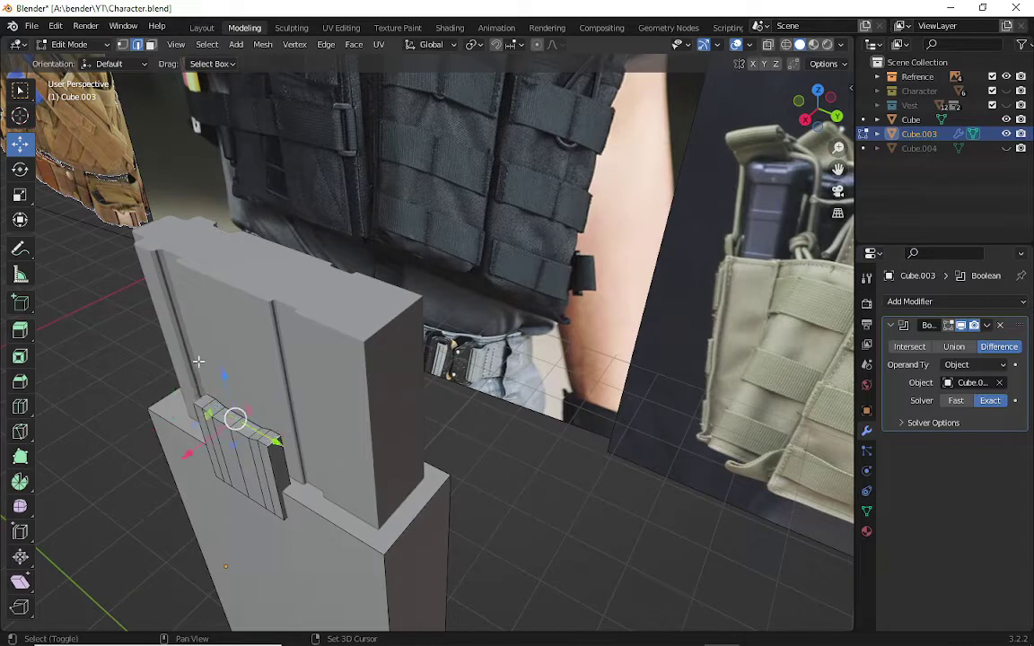
drag(224, 377, 225, 372)
- Drop the top middle vertex 0.03725 m to form a V-shaped dip
scroll(544, 491, up, 3)
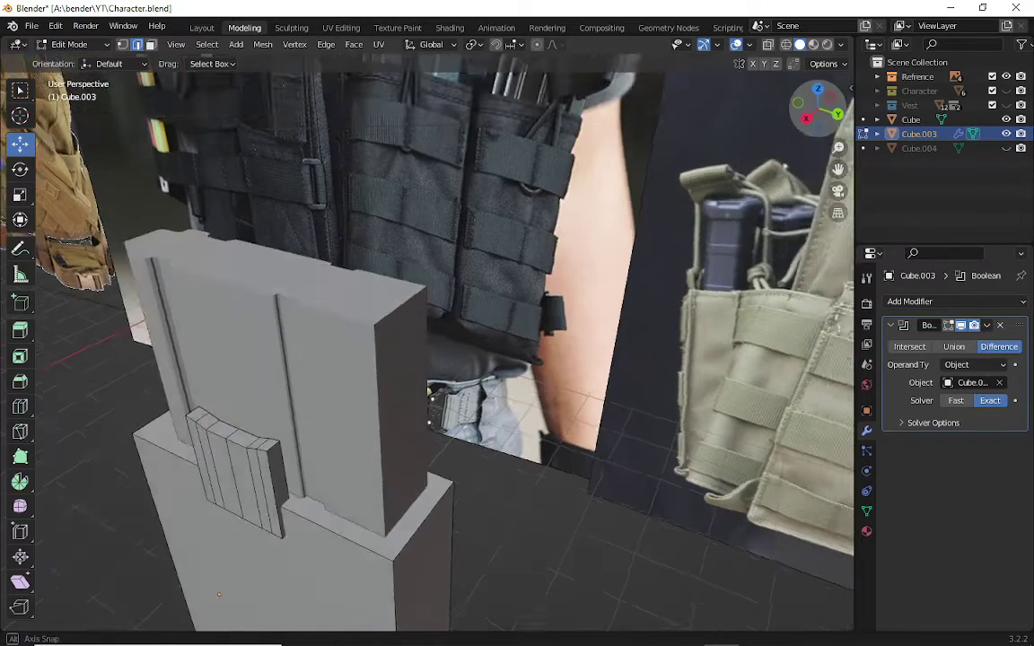
mouse_move(812, 105)
mouse_down()
mouse_move(781, 117)
mouse_move(812, 111)
mouse_up()
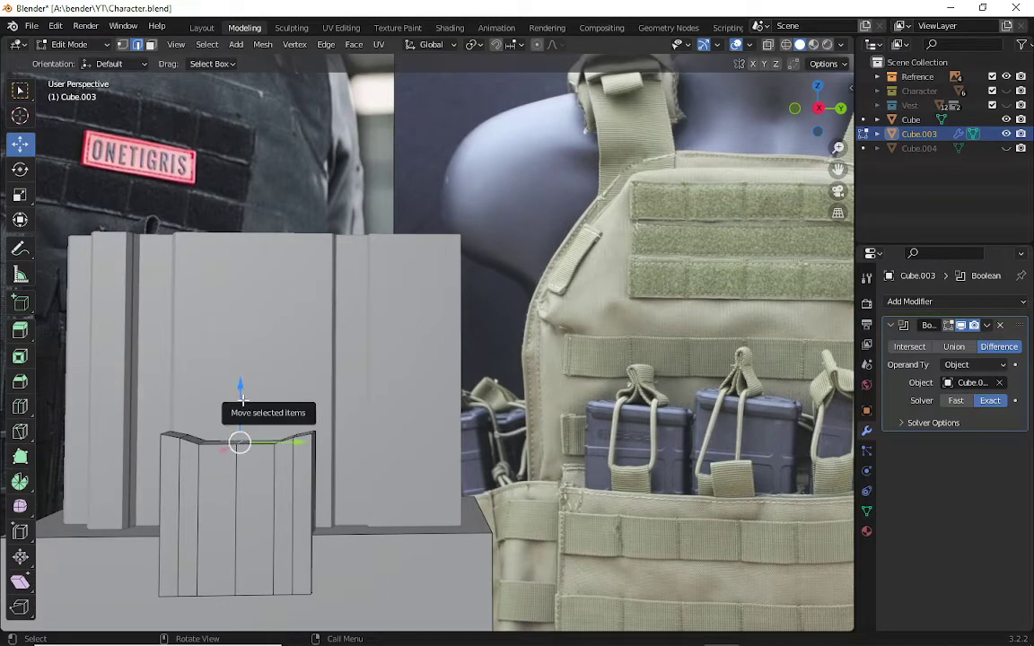
drag(237, 388, 242, 410)
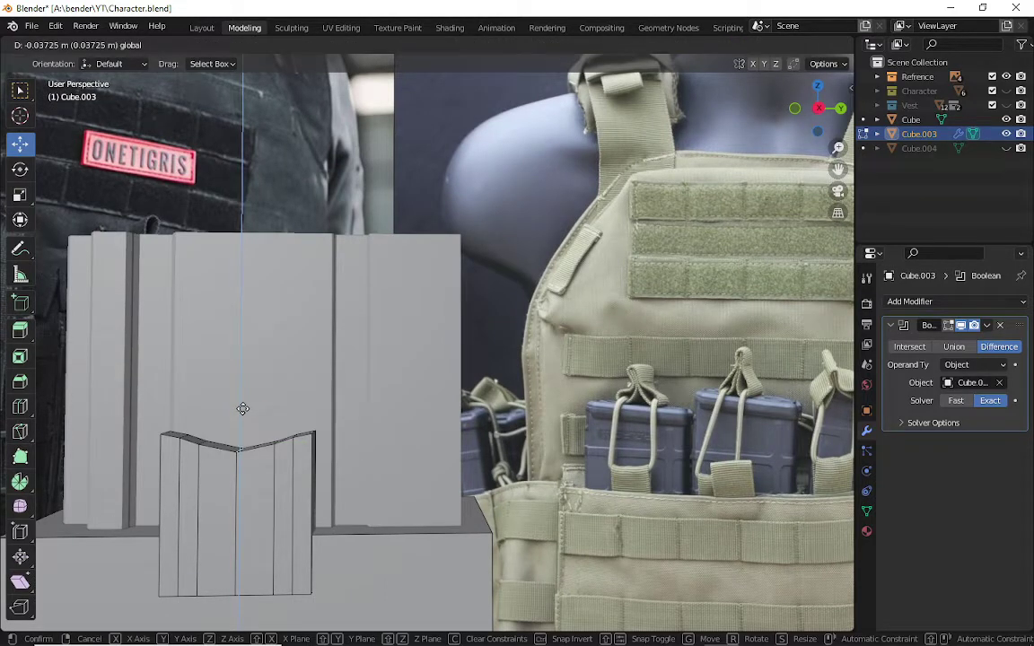
drag(816, 108, 415, 246)
click(207, 238)
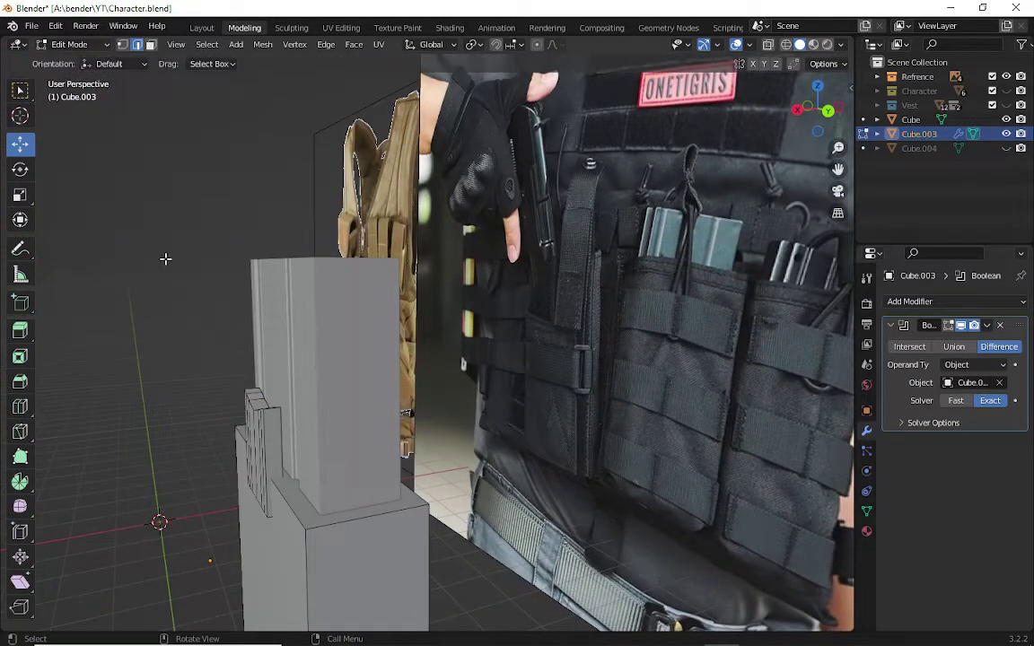
click(88, 43)
- Switch to Object Mode and back into Edit Mode on the pouch mesh
click(79, 60)
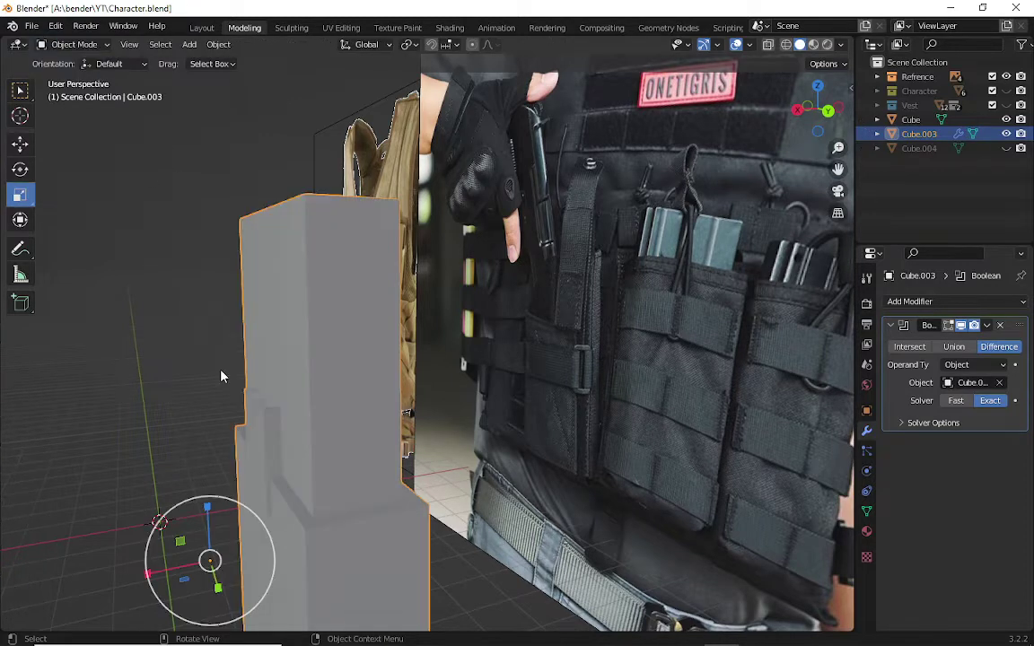
click(214, 409)
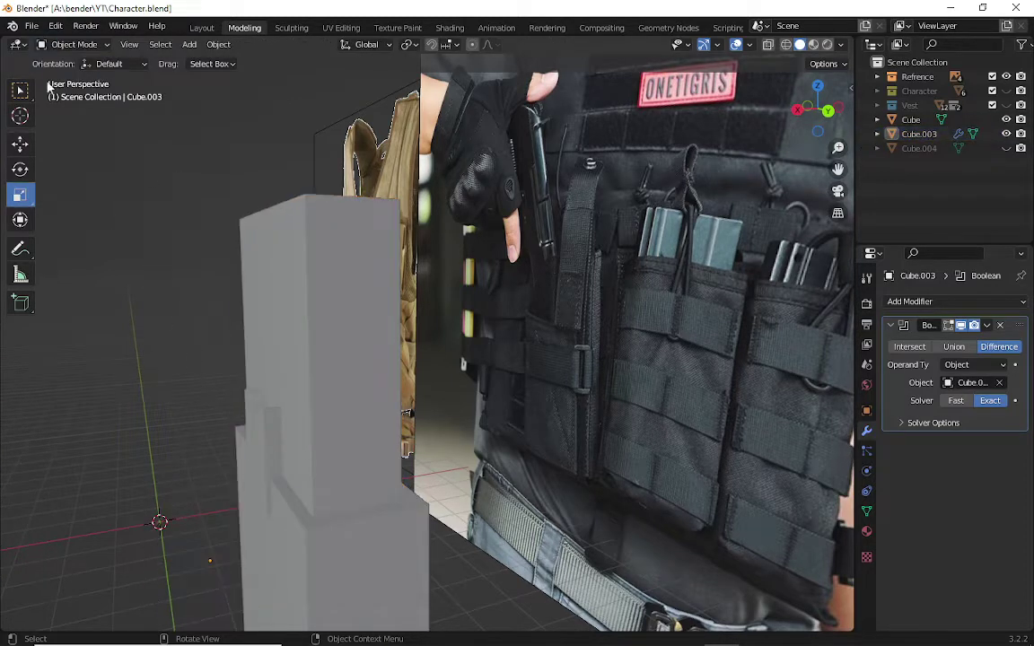
click(74, 44)
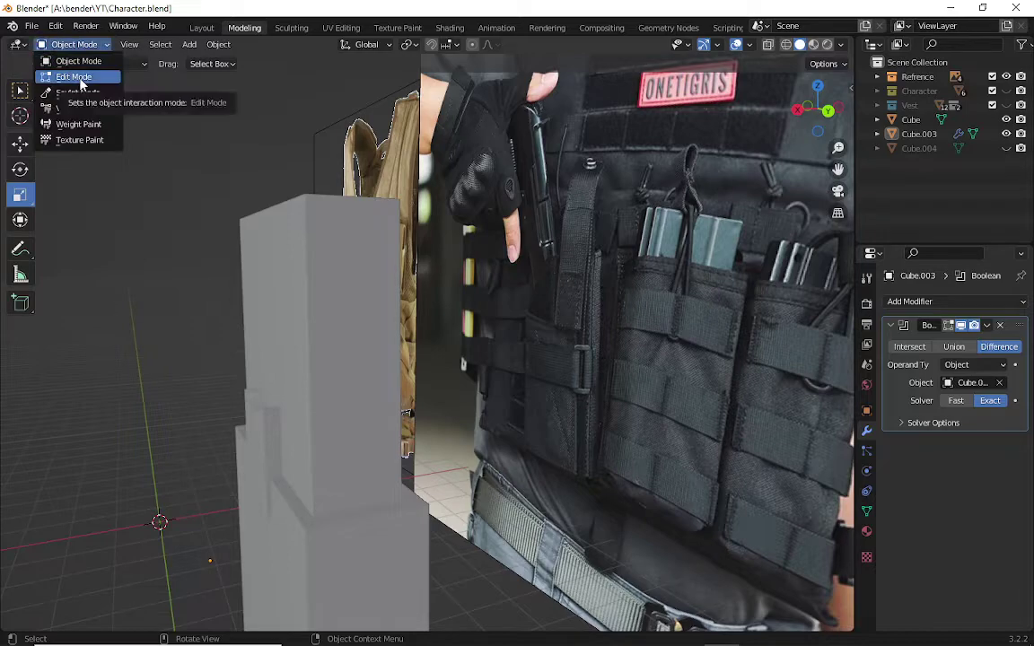
click(77, 78)
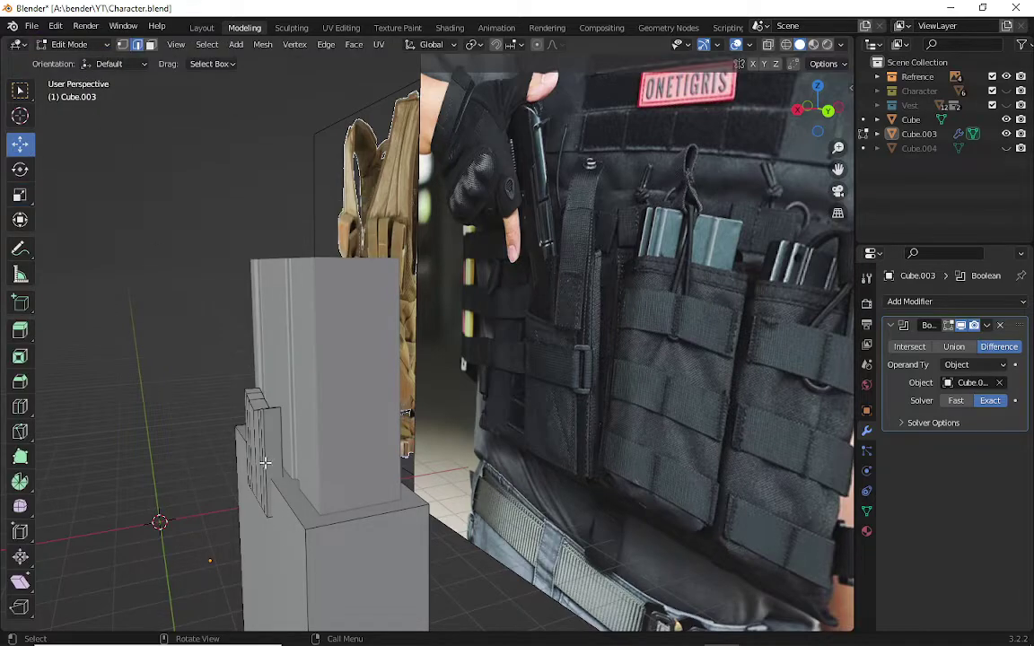
scroll(266, 462, up, 2)
scroll(265, 462, down, 2)
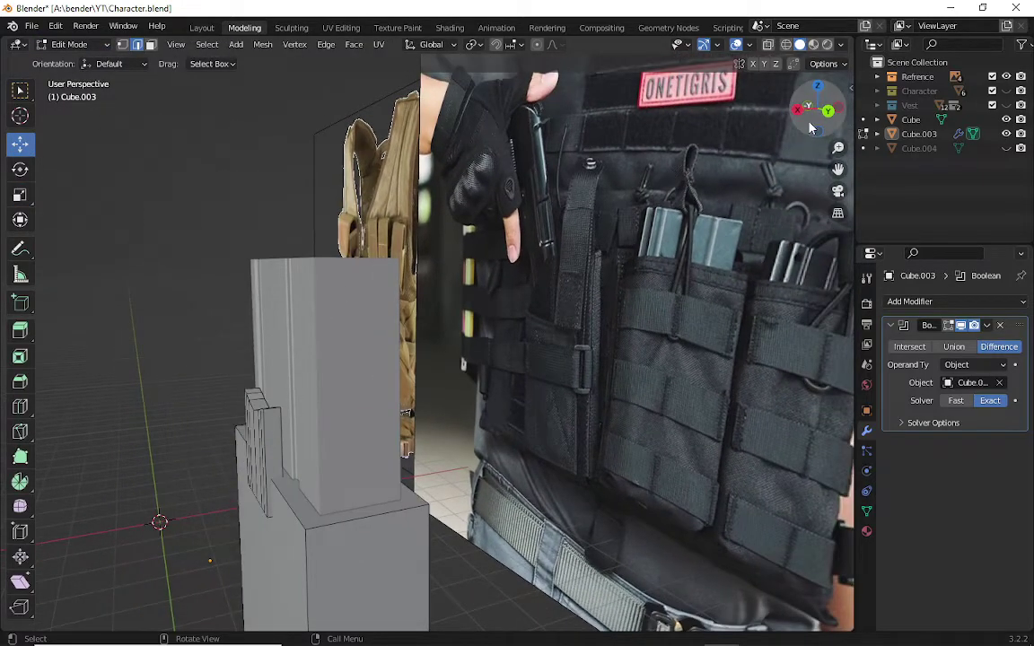
drag(810, 128, 521, 297)
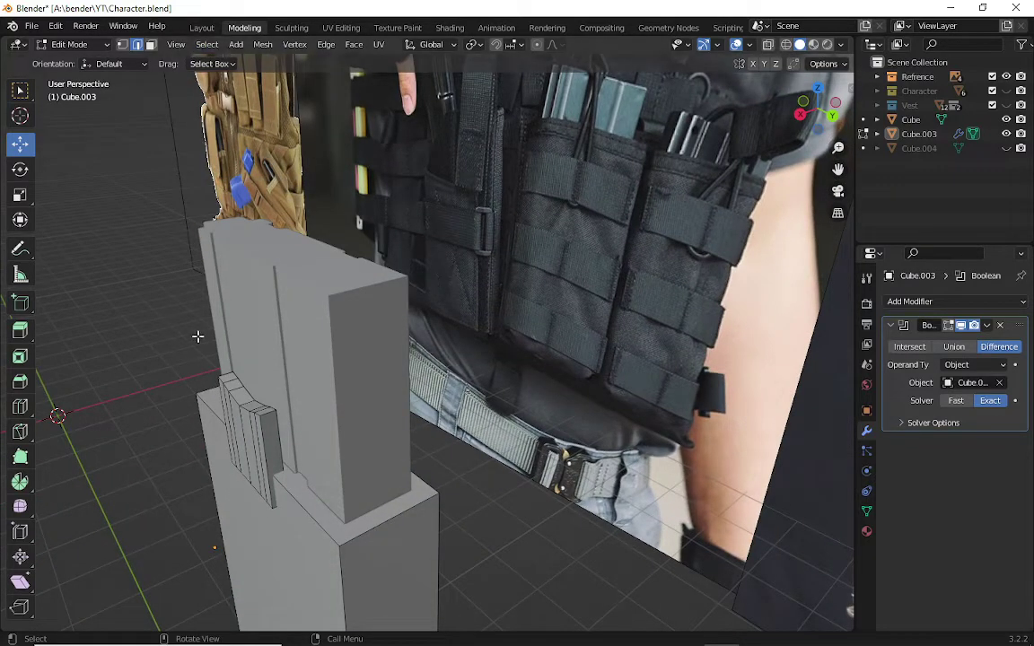
- Loop-select the side block's faces in face mode, making its top face active
click(150, 44)
click(271, 440)
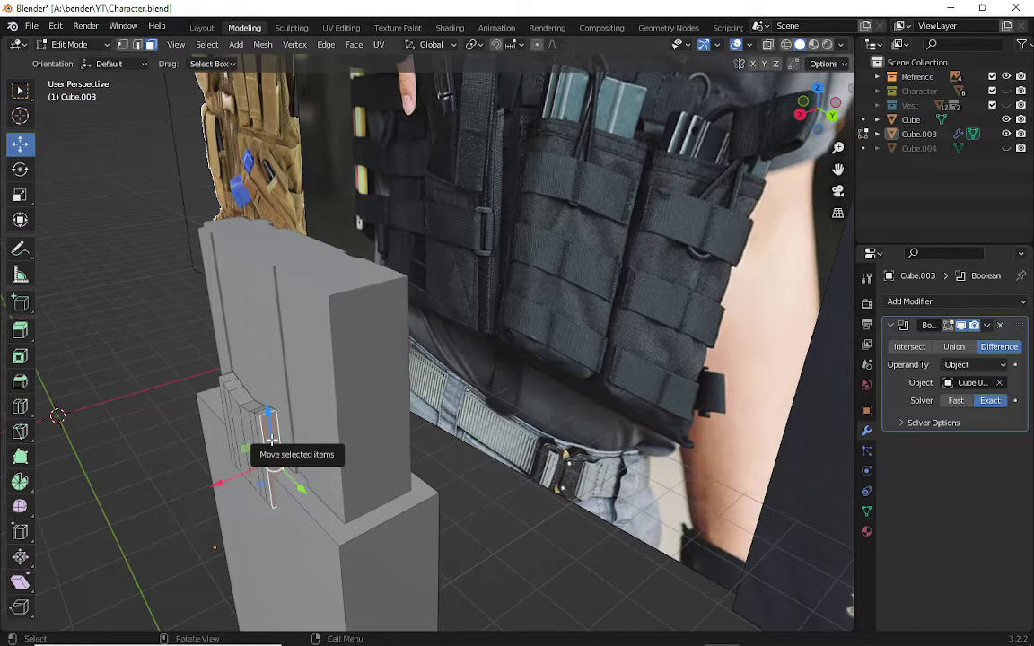
alt+click(271, 439)
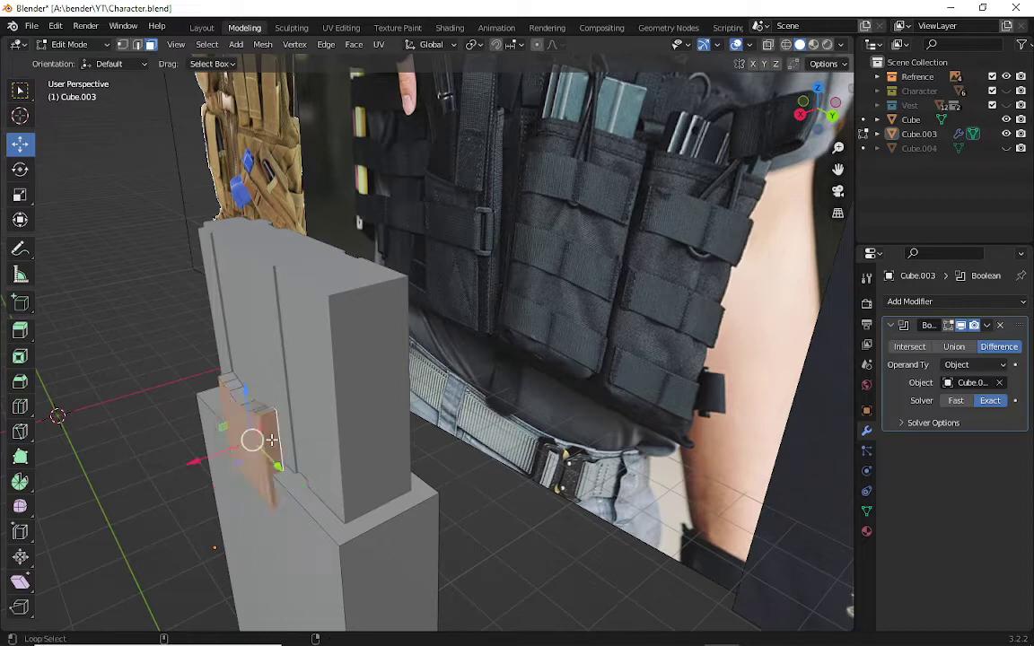
alt+shift+click(235, 391)
mouse_move(592, 275)
middle_down()
mouse_move(379, 312)
mouse_move(574, 194)
middle_up()
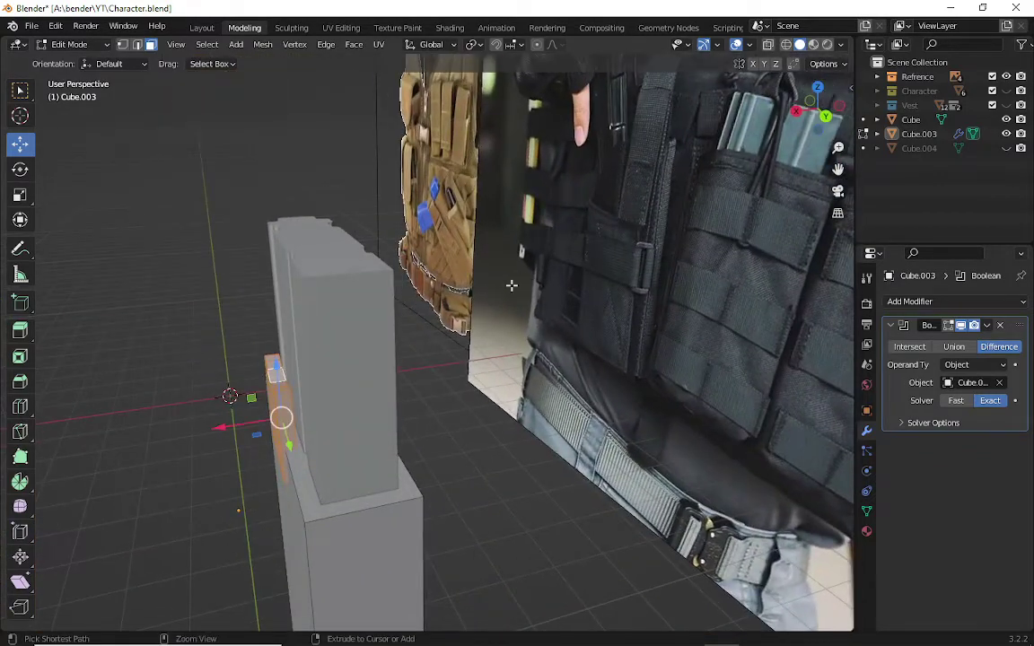
- Mirror the selected side-block faces along local Y with Mesh > Mirror
key(ctrl+c)
right_click(233, 443)
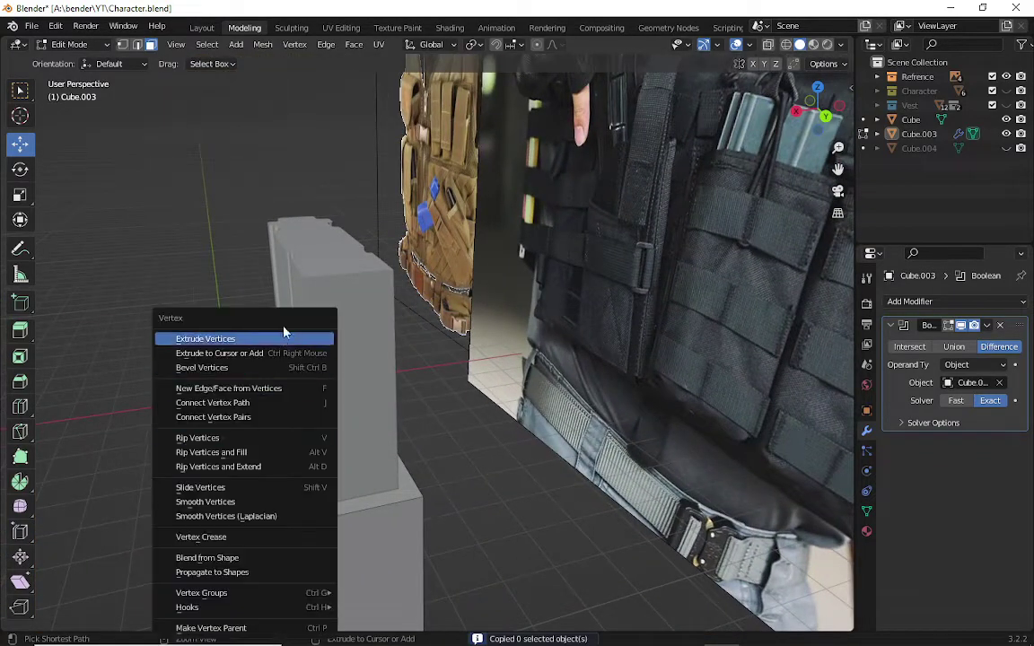
key(Escape)
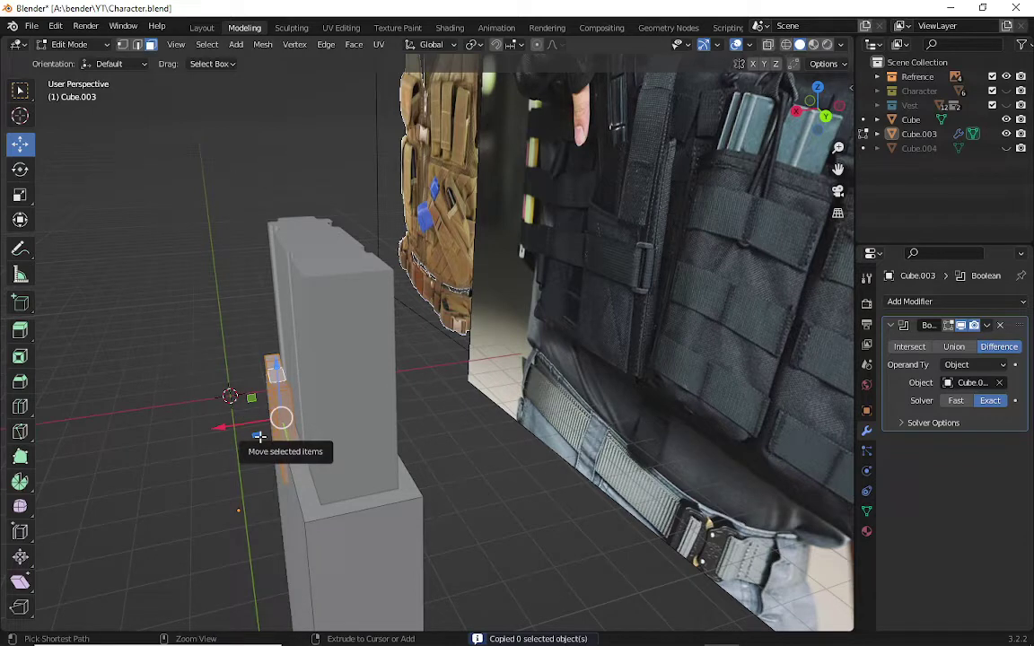
key(ctrl+v)
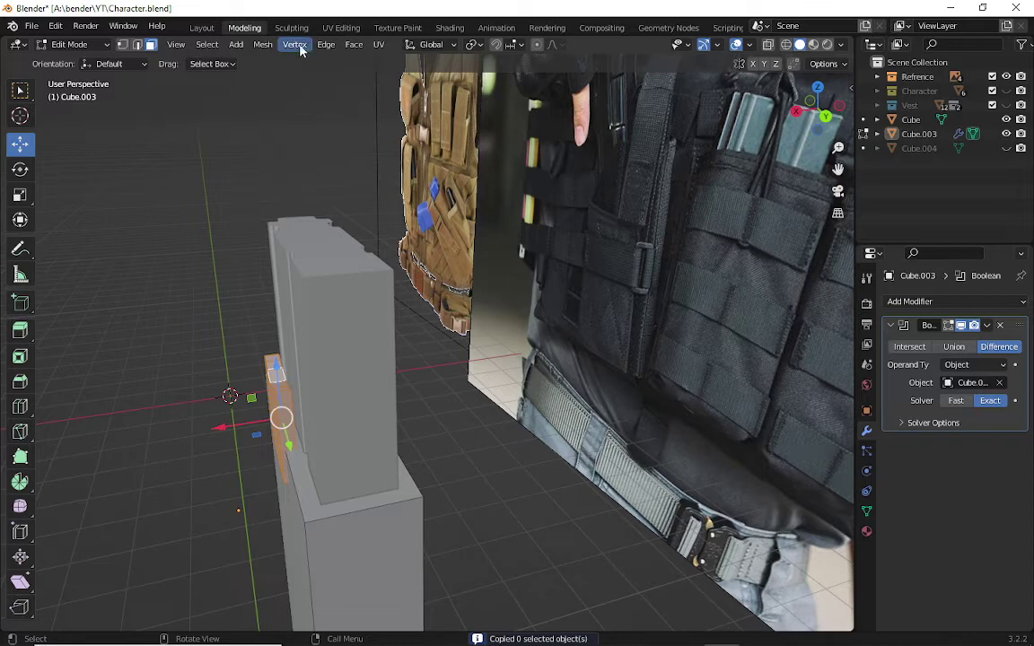
click(262, 45)
mouse_move(284, 75)
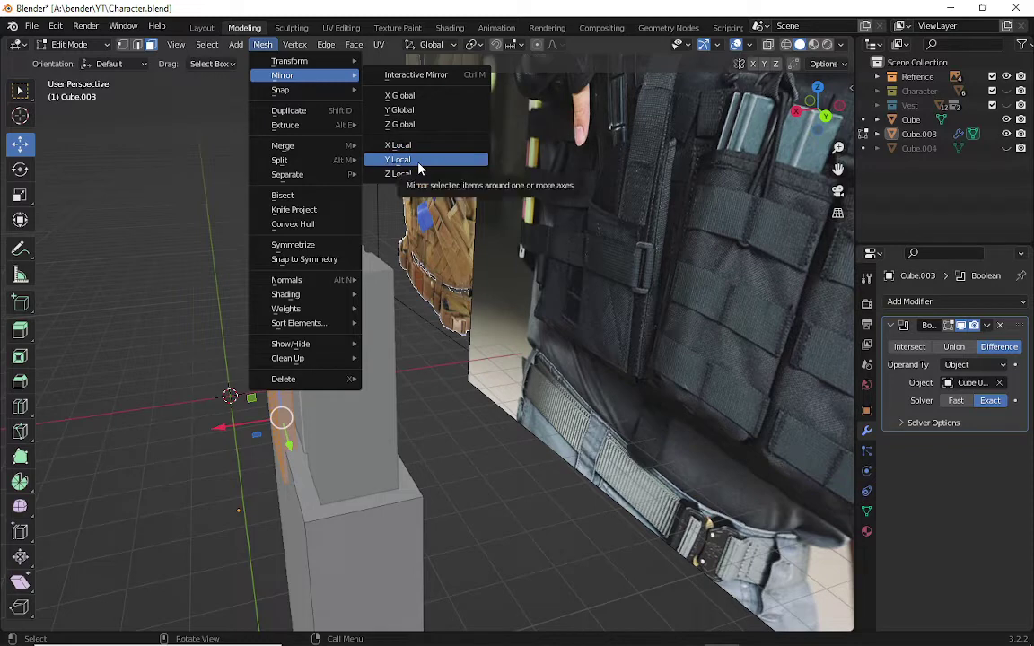
click(418, 168)
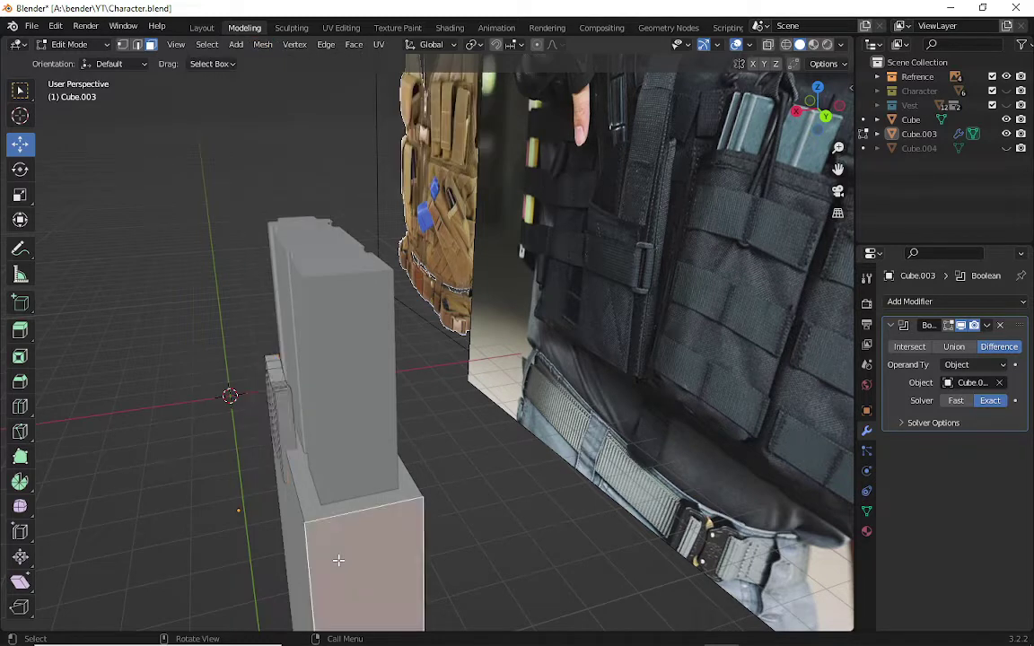
- Return to Object Mode and select the Cube.003 pouch object
click(72, 44)
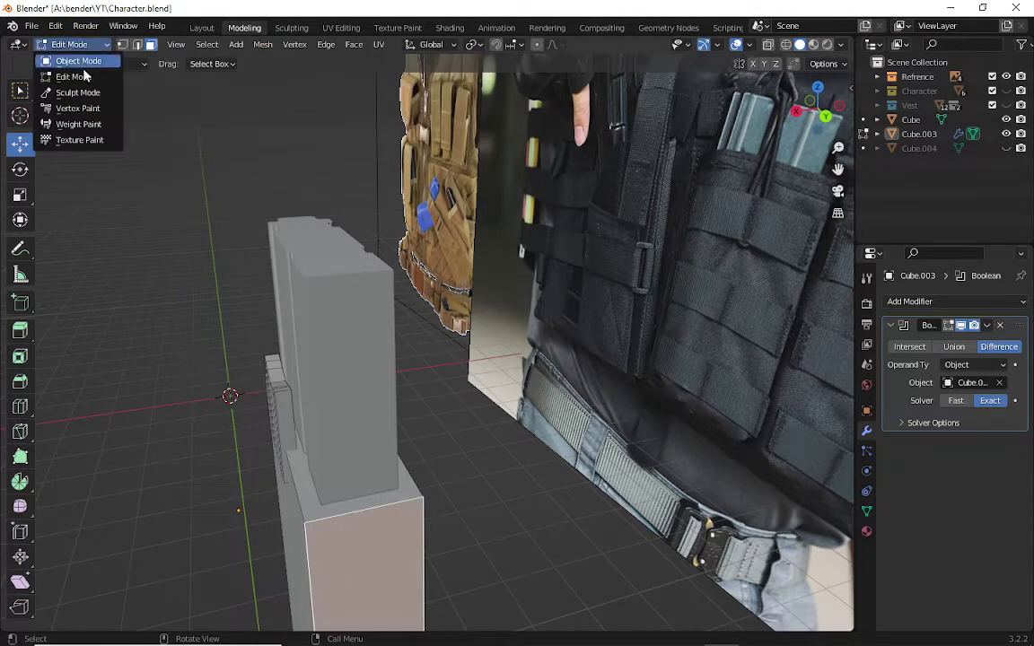
click(90, 44)
click(76, 60)
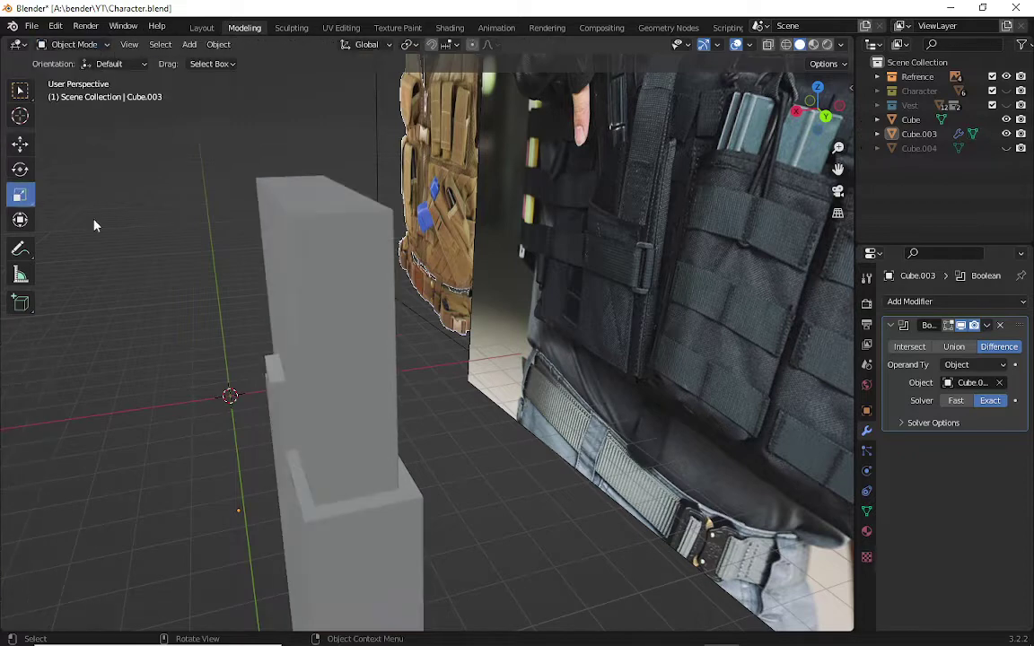
click(346, 591)
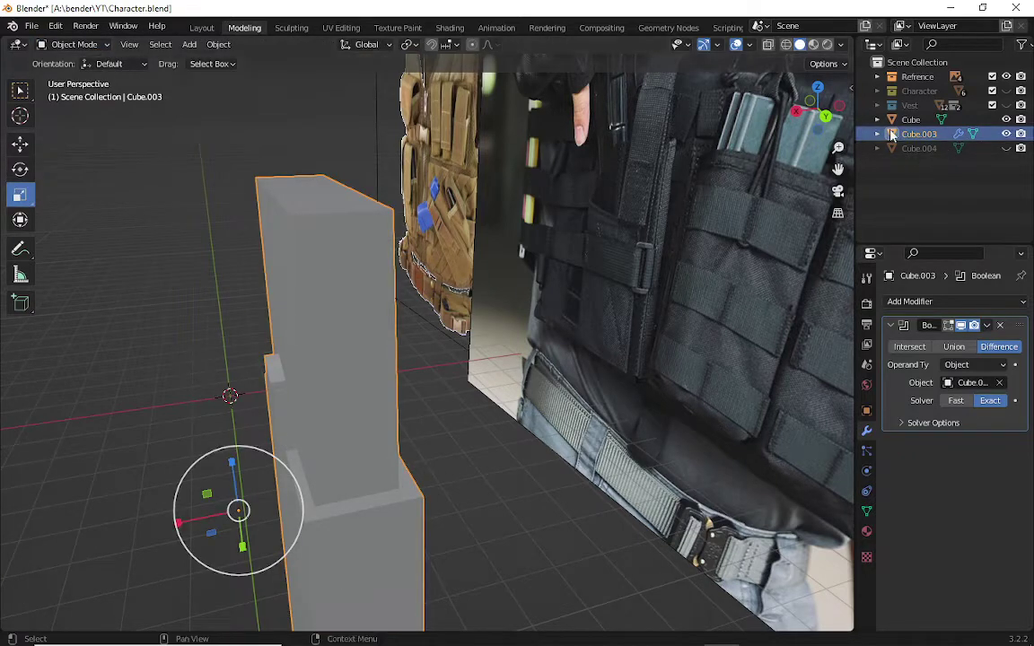
middle_drag(717, 94, 628, 135)
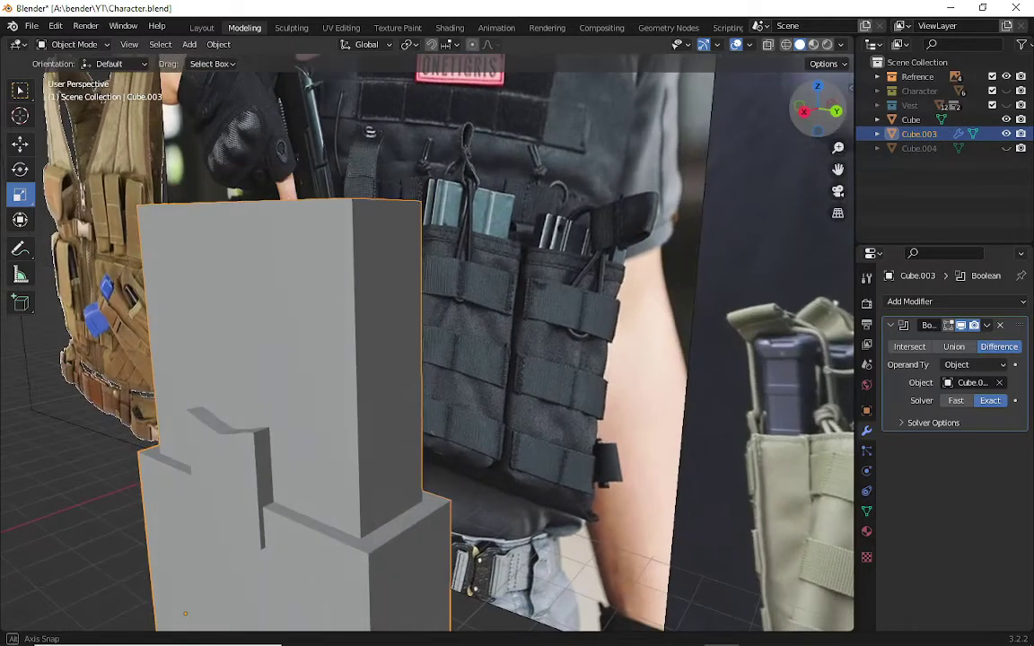
- Keep Cube.004 hidden and set Cube.003's Boolean modifier to Union
click(1006, 148)
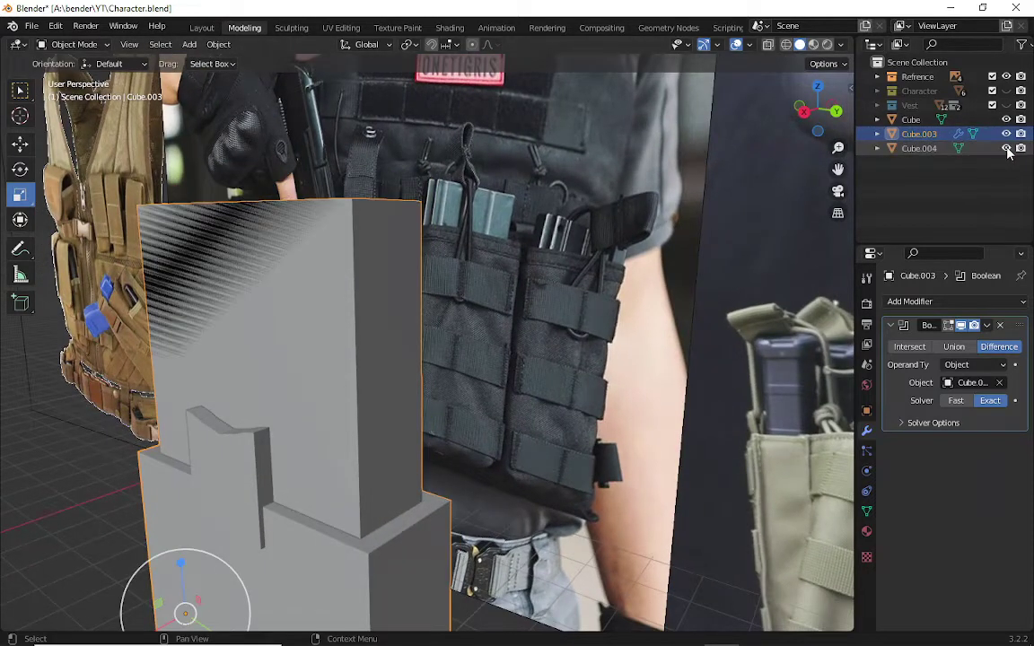
click(1005, 148)
click(964, 348)
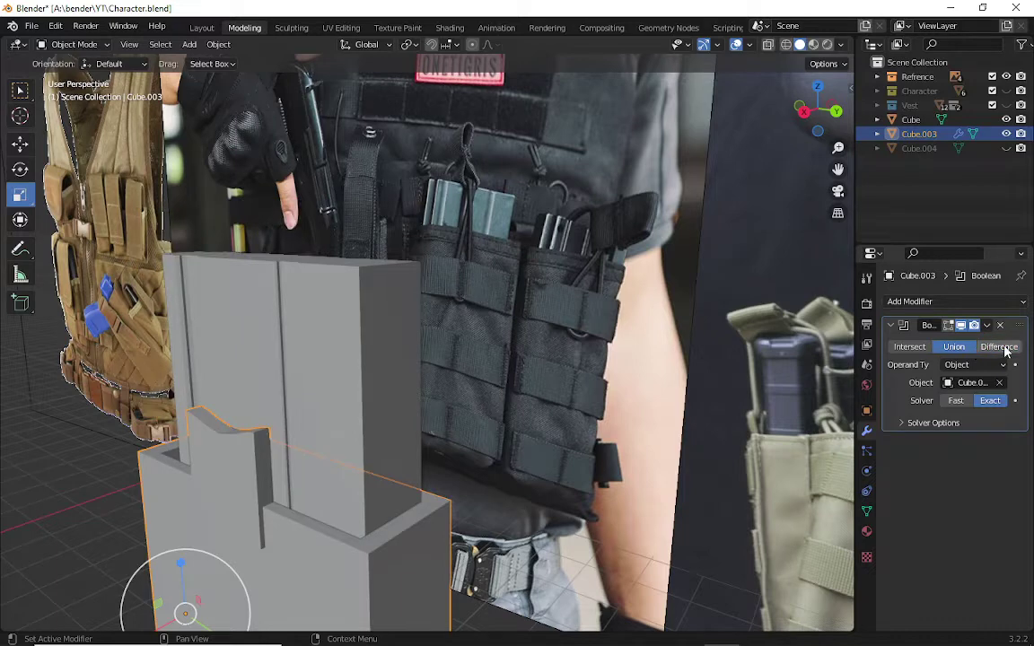
click(1000, 347)
key(ctrl+z)
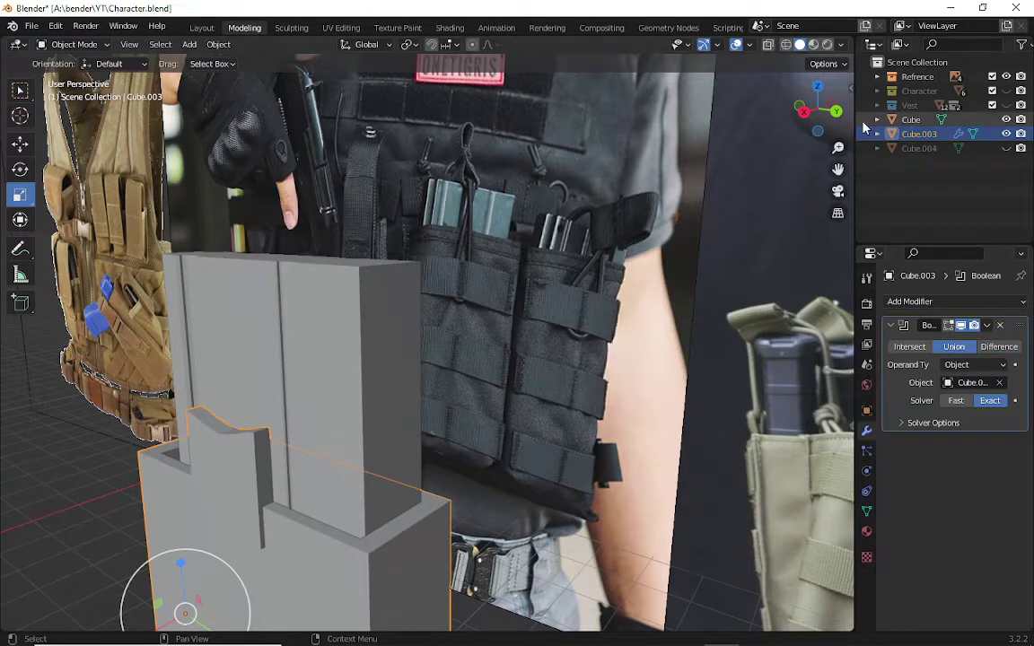
- Reselect Cube.003 and mirror it along its local Y axis via Object > Mirror
drag(819, 112, 610, 172)
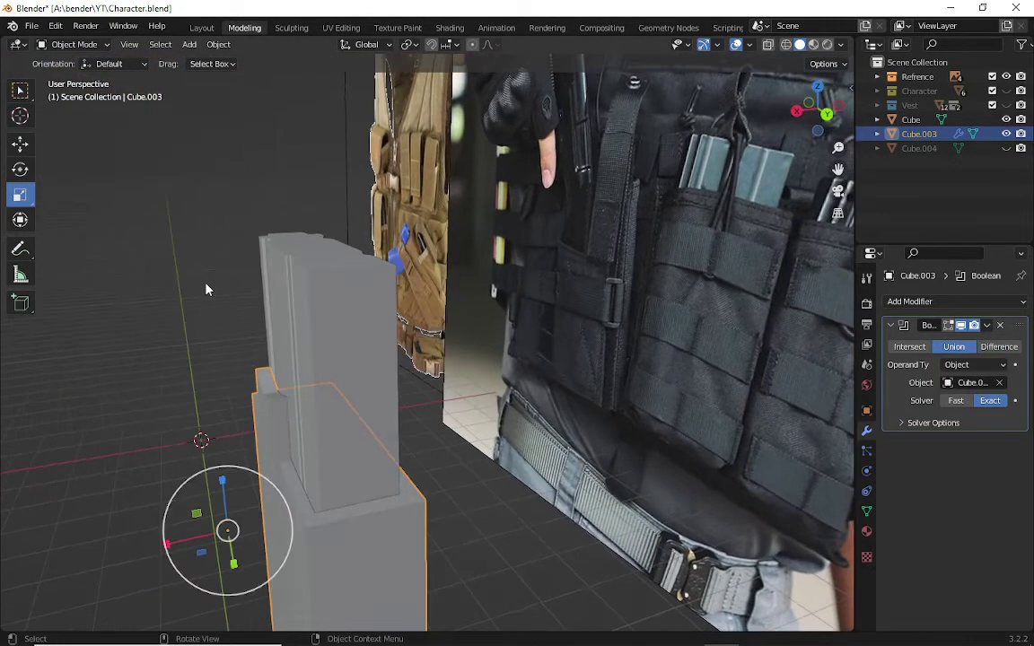
click(206, 289)
click(284, 536)
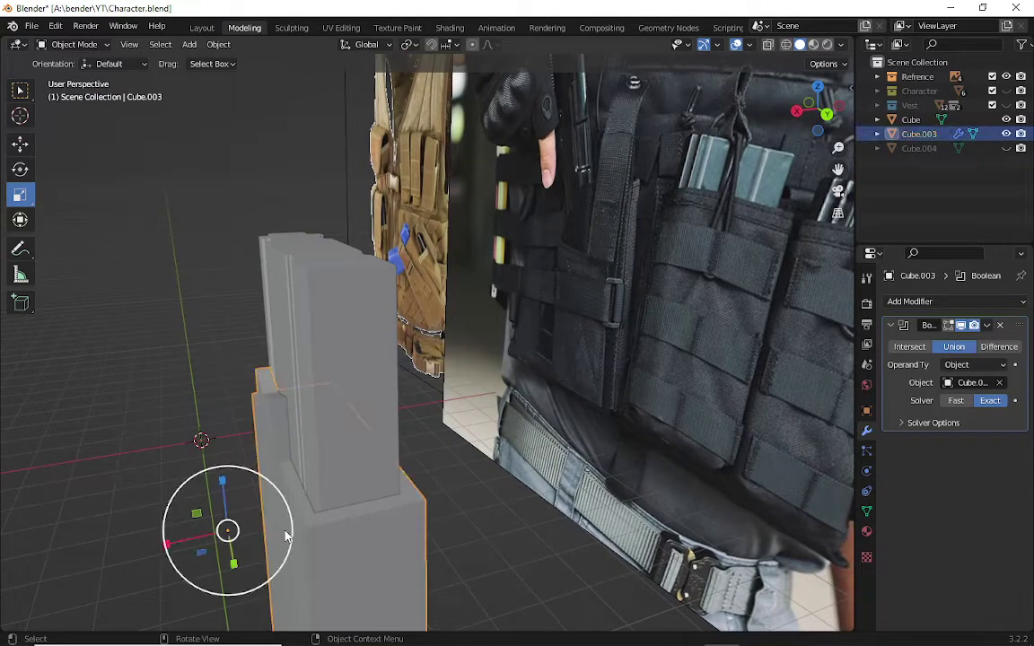
drag(812, 106, 736, 126)
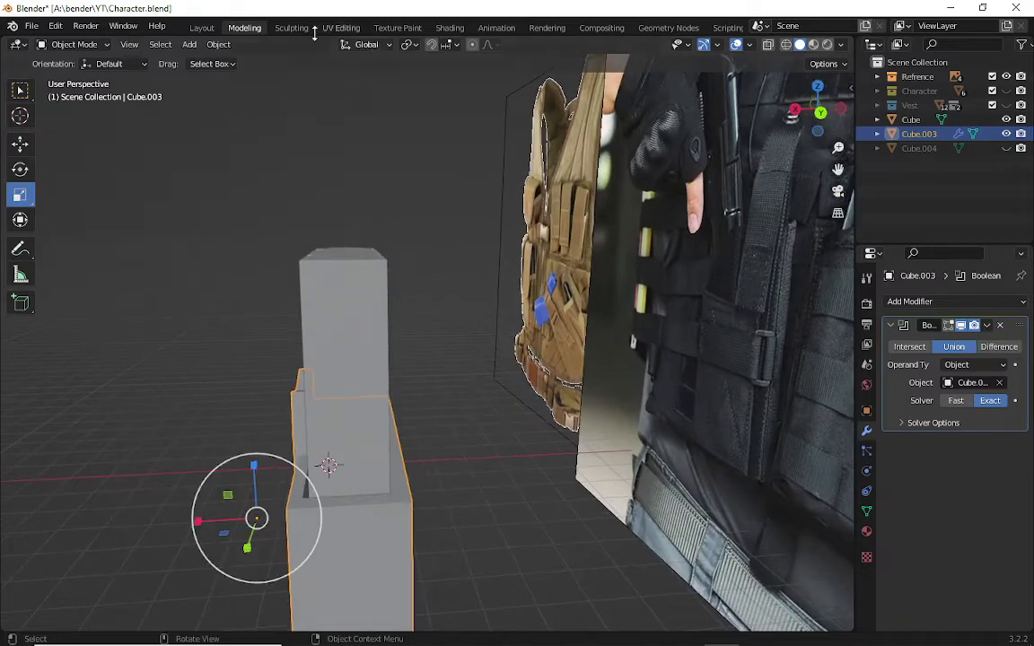
click(218, 44)
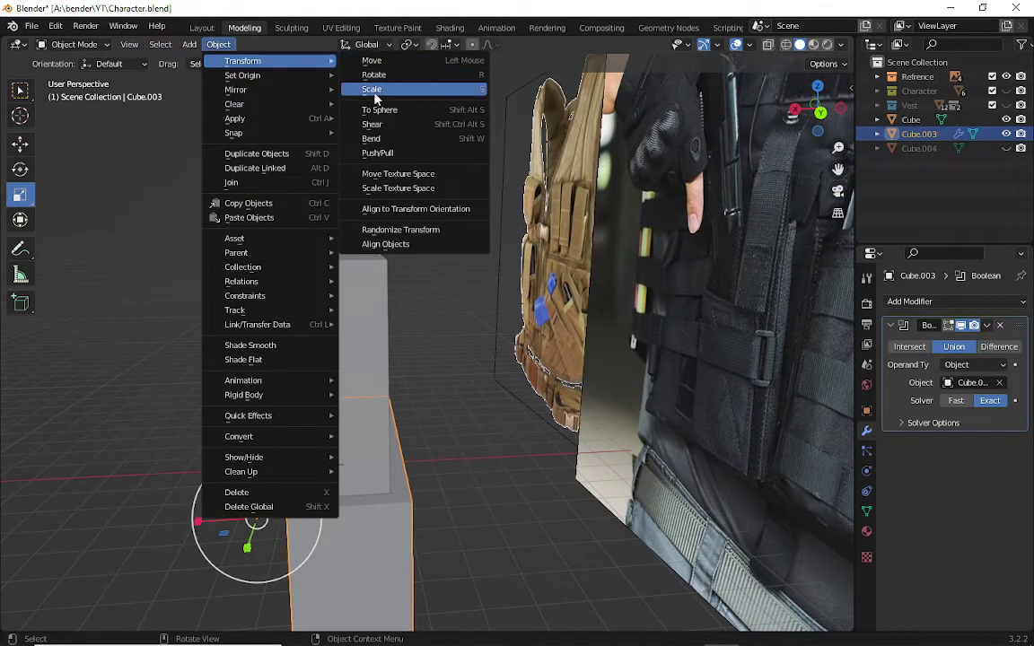
mouse_move(236, 90)
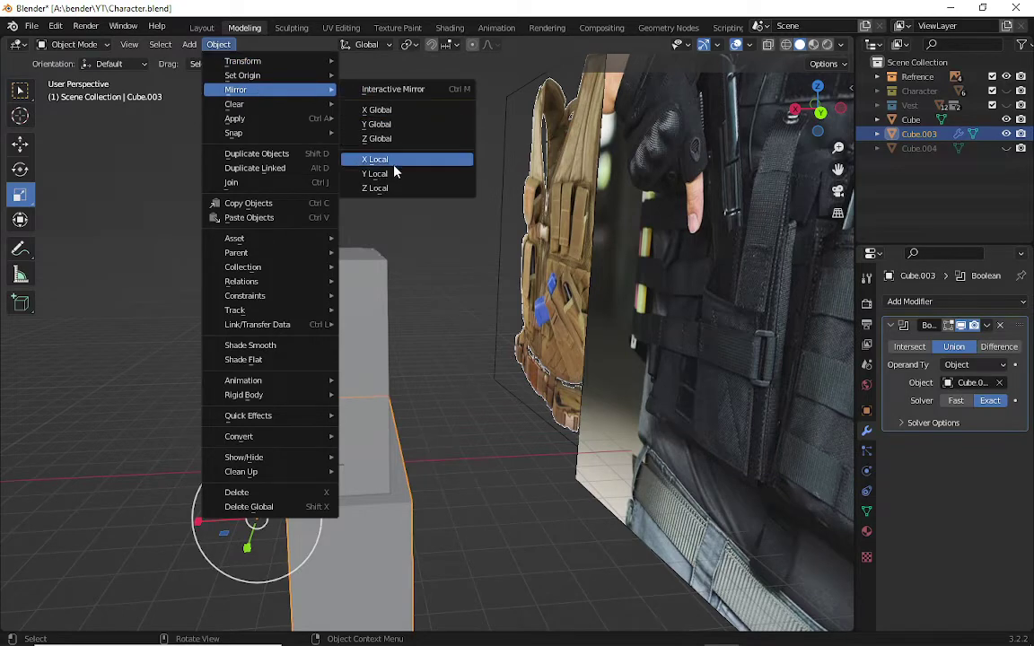
click(395, 187)
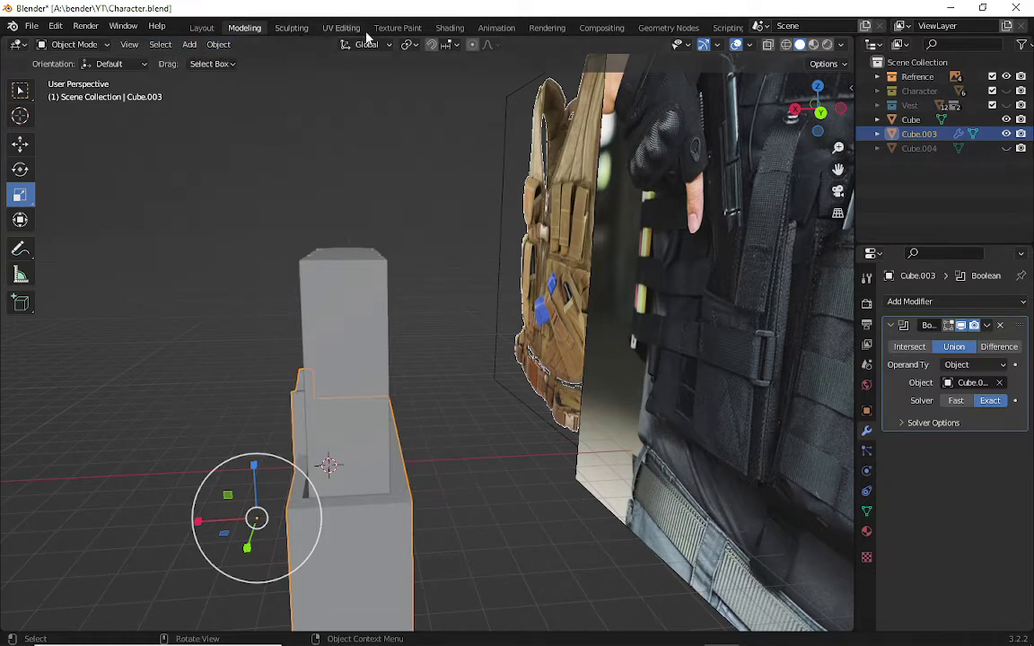
click(218, 44)
mouse_move(235, 90)
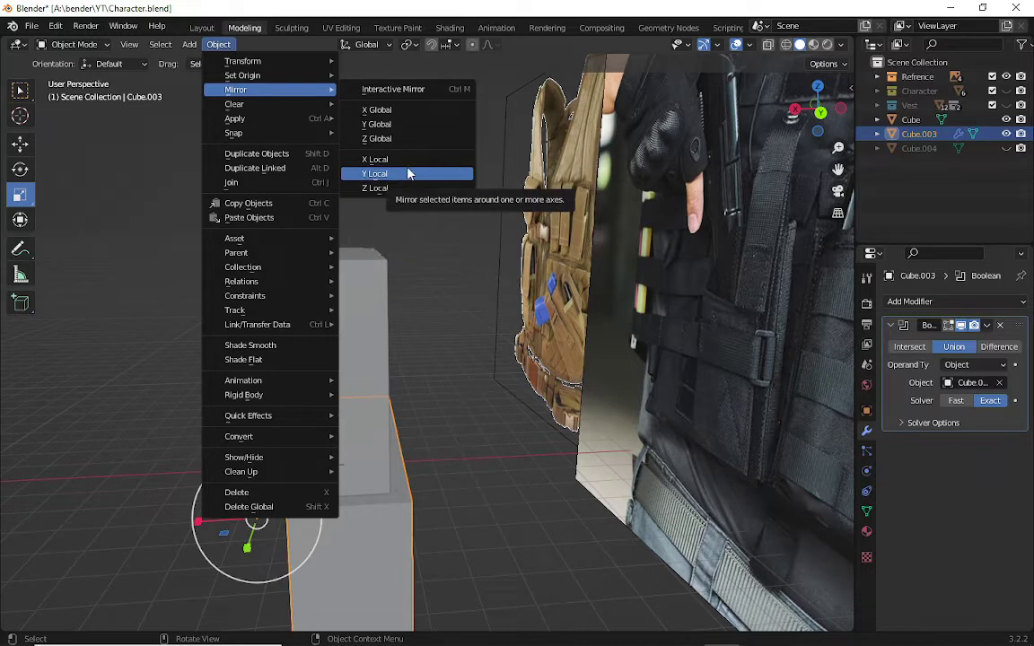
click(408, 173)
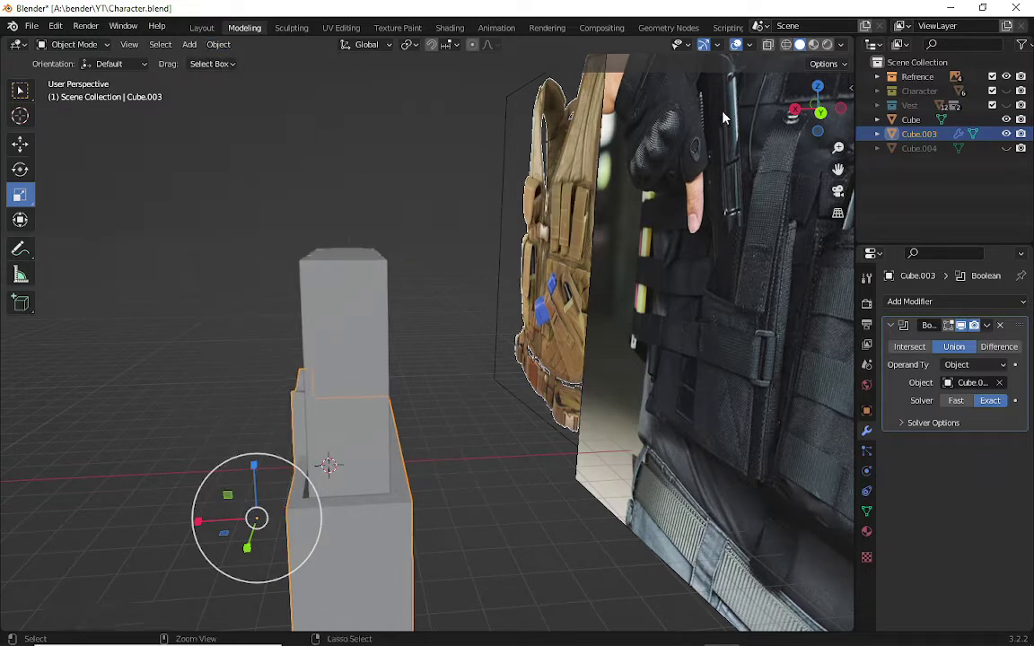
click(219, 44)
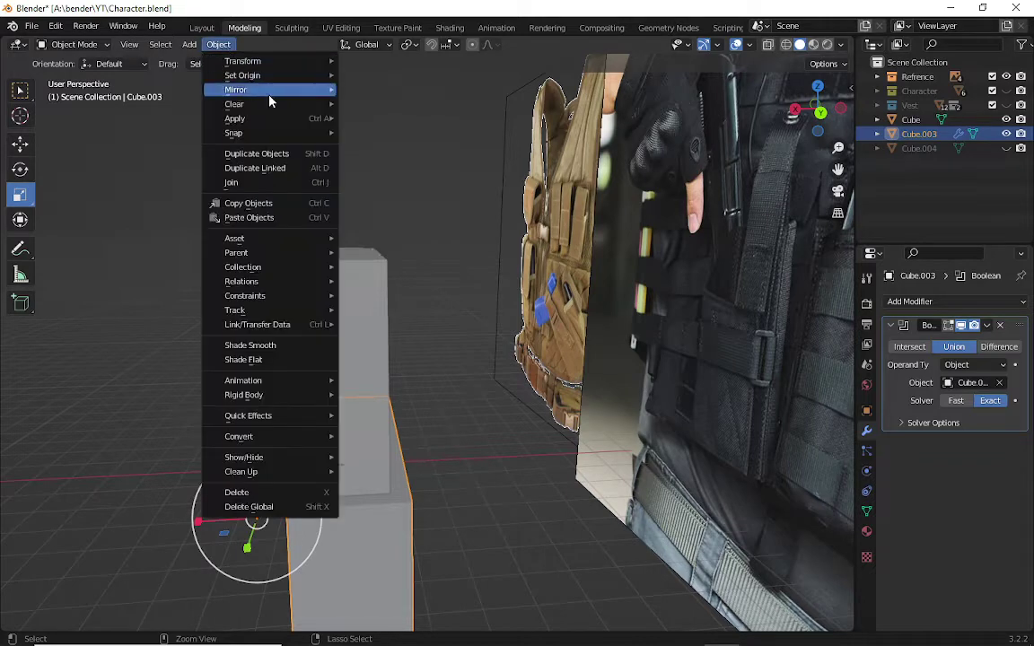
mouse_move(236, 90)
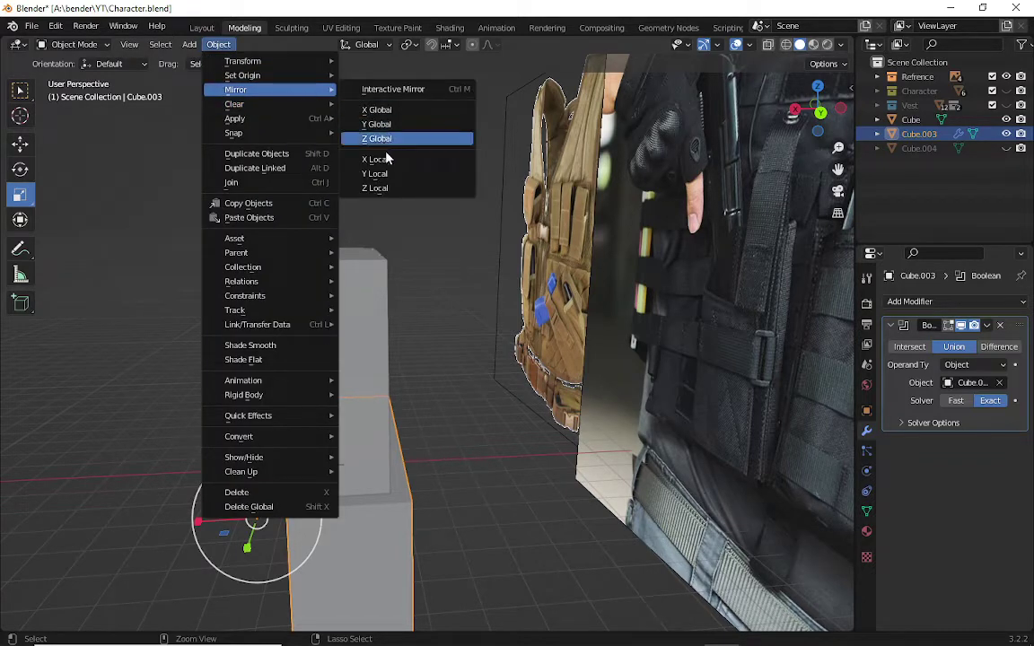
click(399, 172)
middle_drag(398, 167, 397, 221)
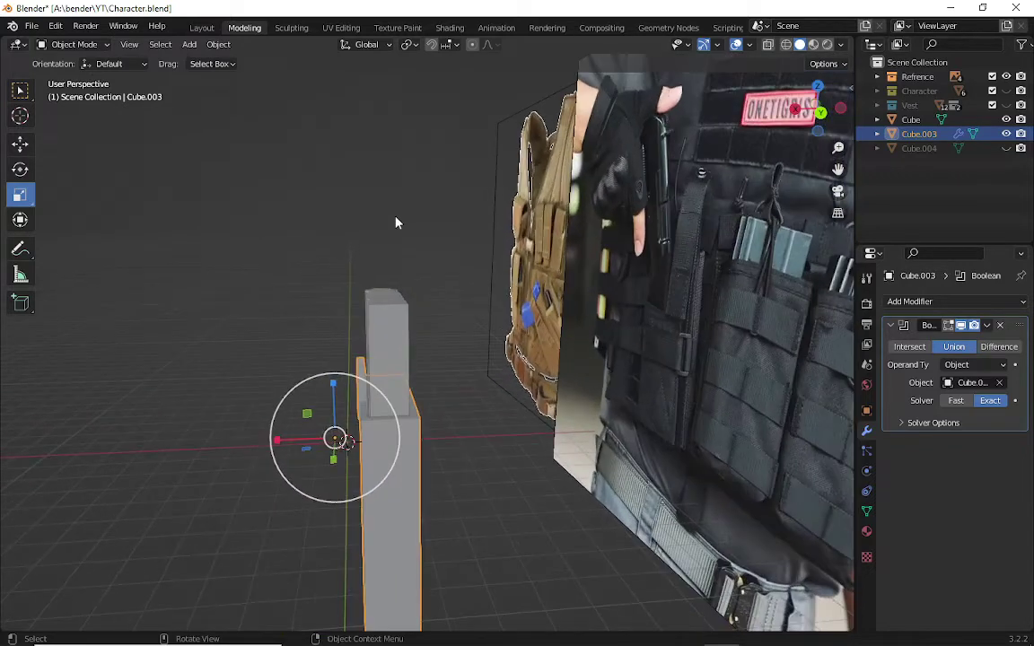
click(216, 49)
- Copy-paste Cube.003, hide the pasted Cube.005, and reselect Cube.003
key(ctrl+c)
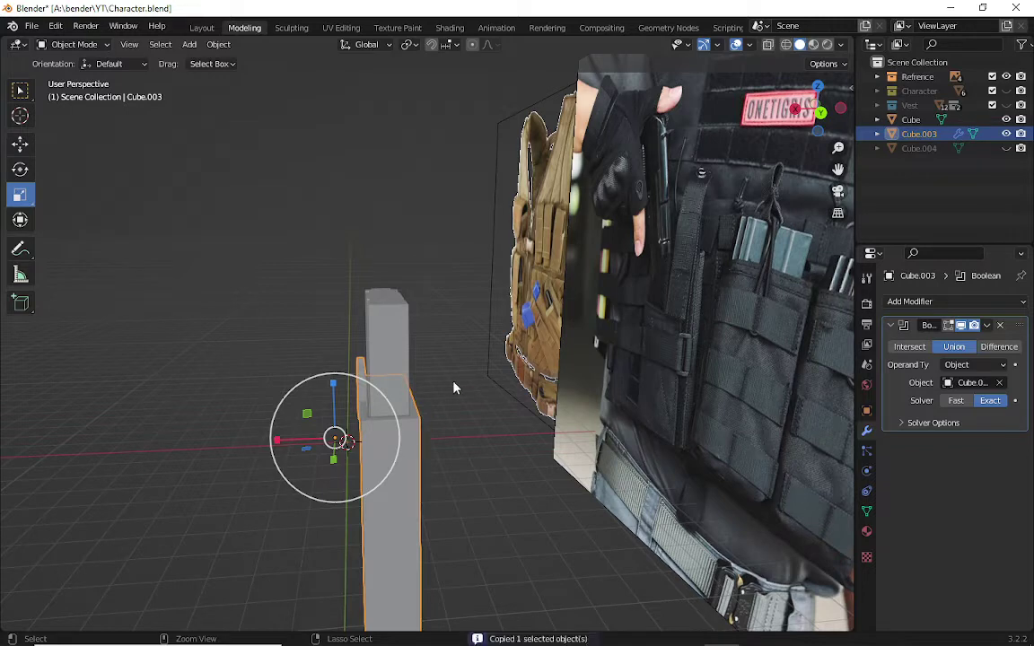
key(ctrl+v)
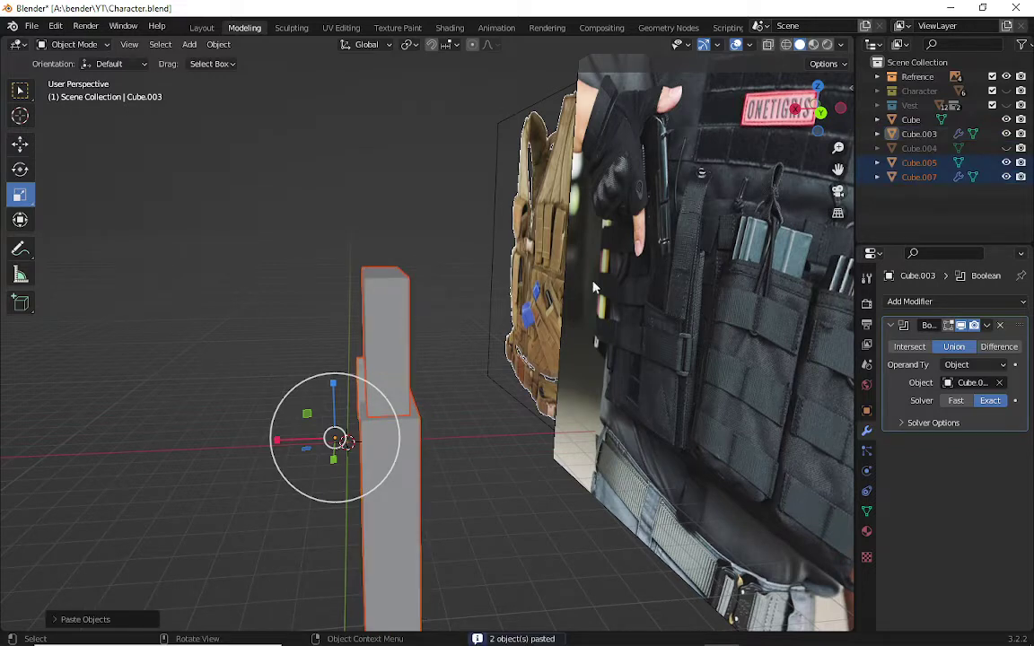
click(457, 203)
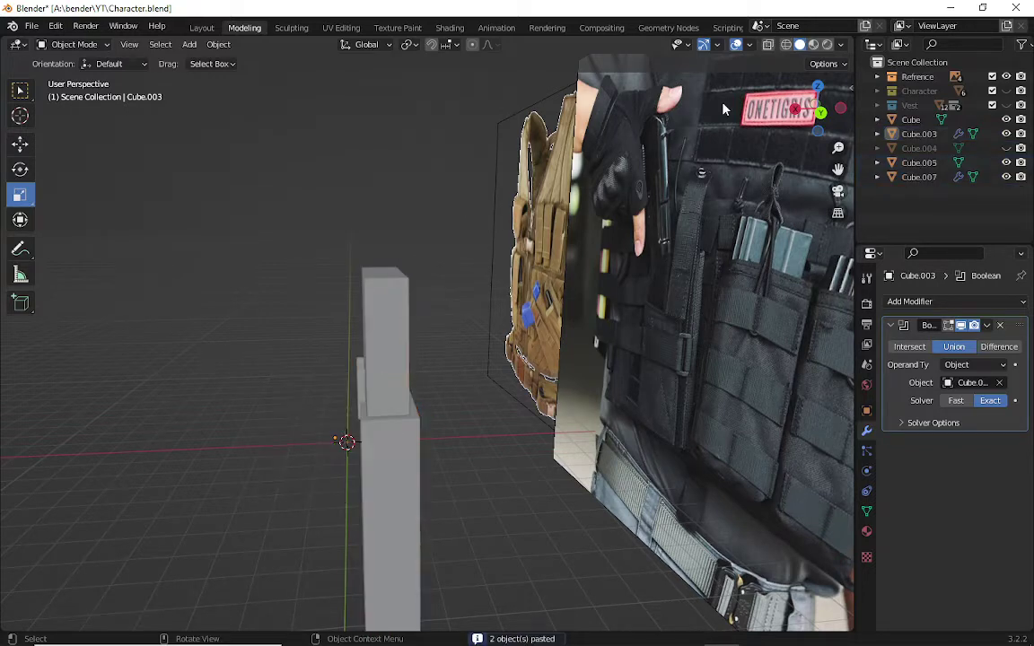
drag(818, 109, 745, 106)
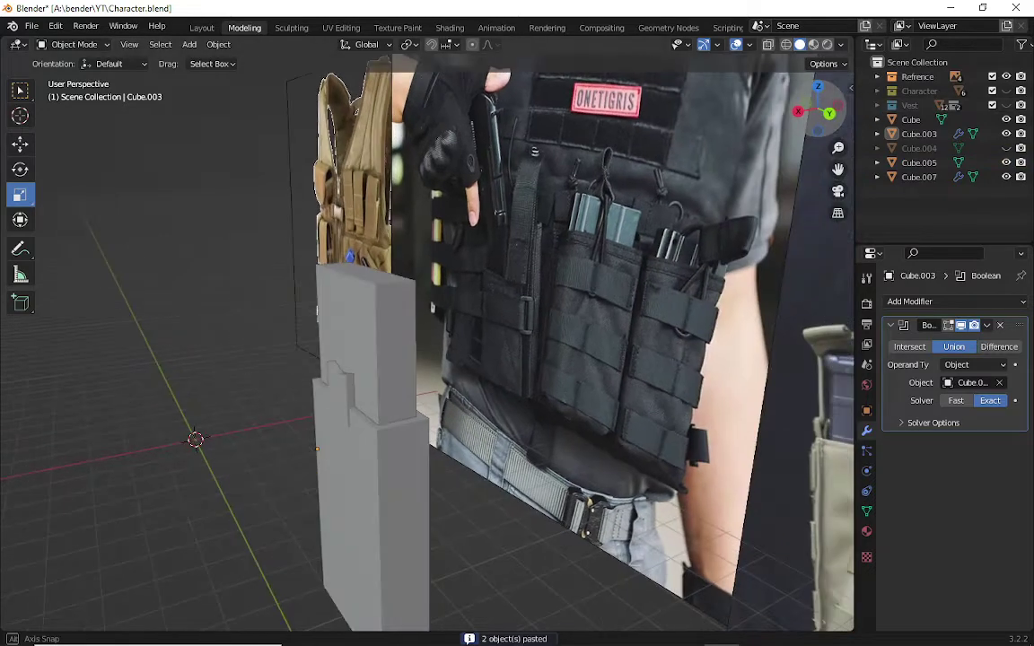
click(431, 306)
click(328, 224)
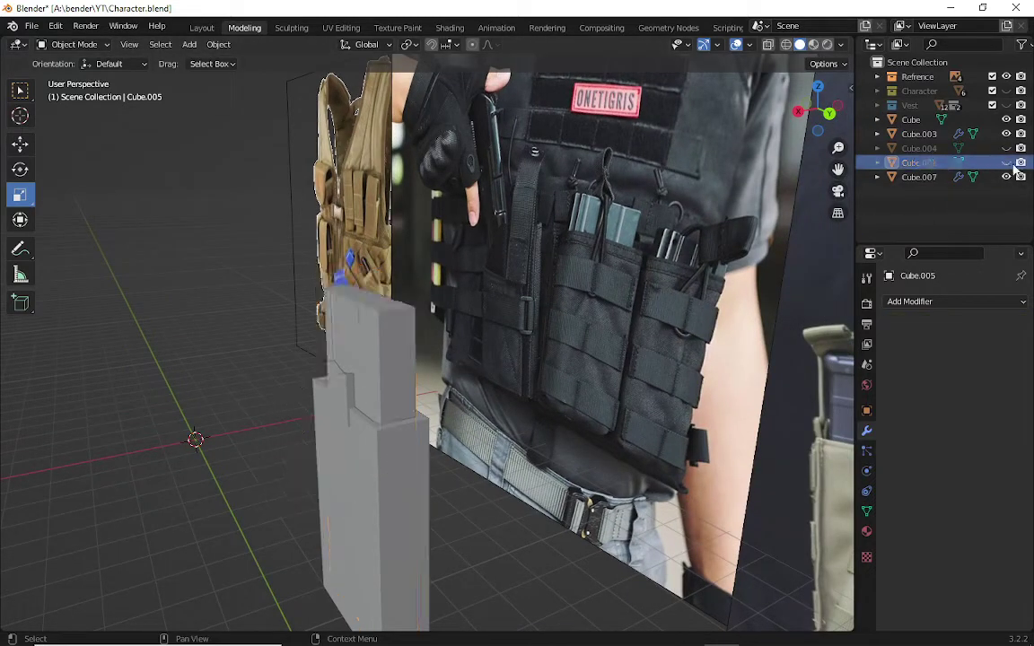
click(399, 561)
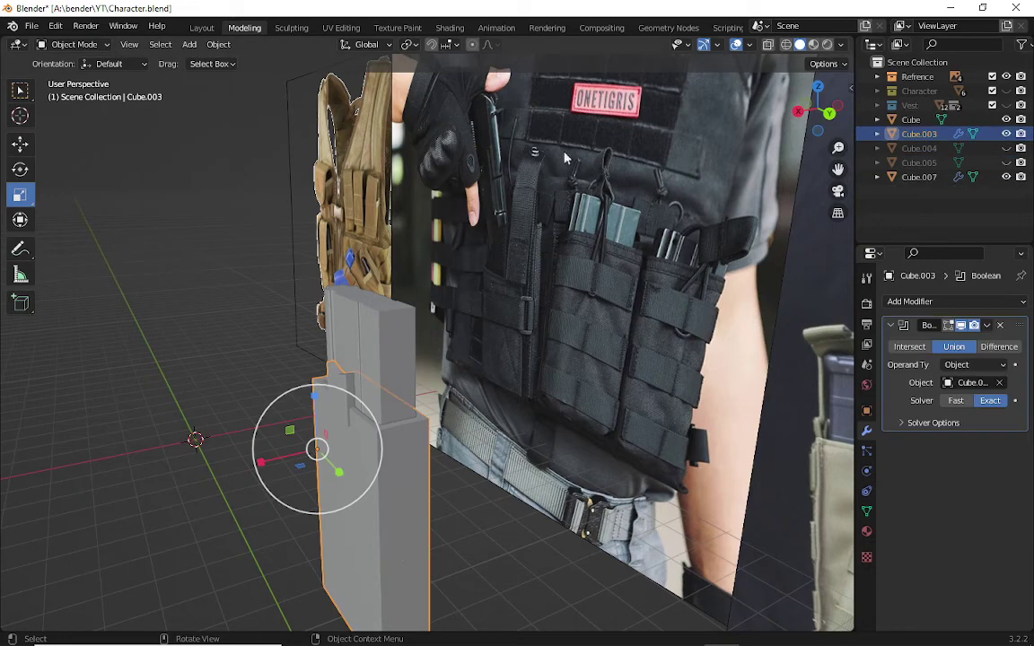
- Mirror Cube.003 along its local X axis
click(216, 46)
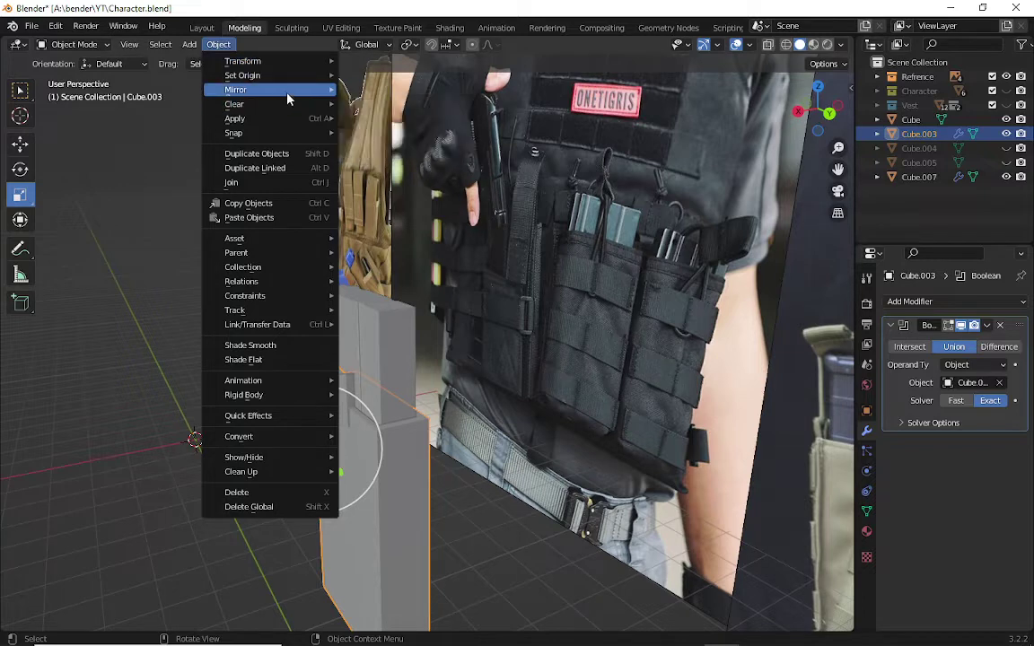
mouse_move(236, 89)
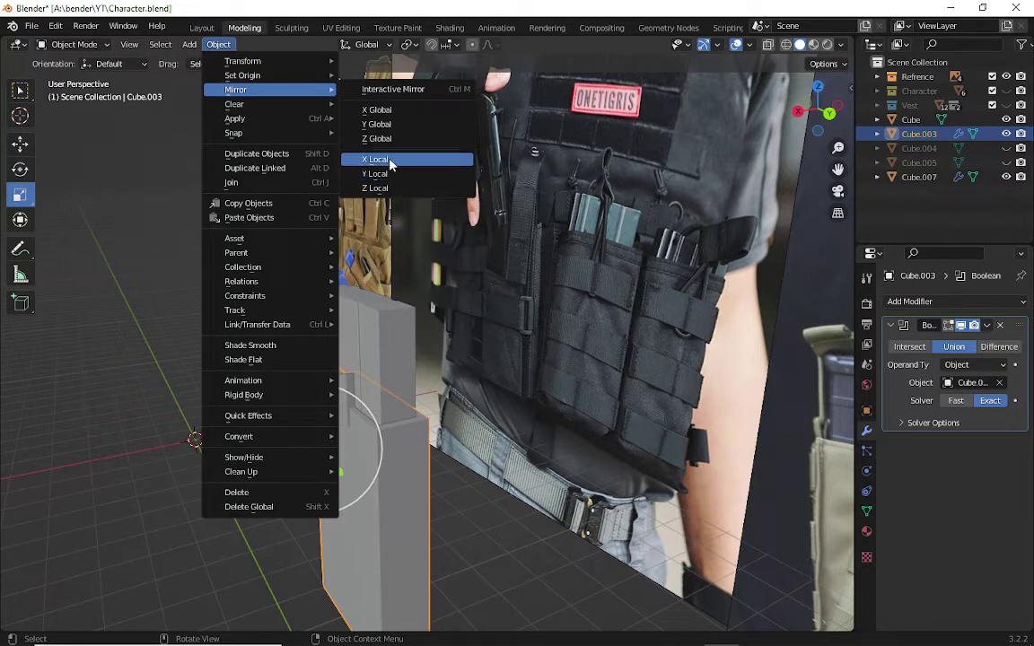
click(390, 161)
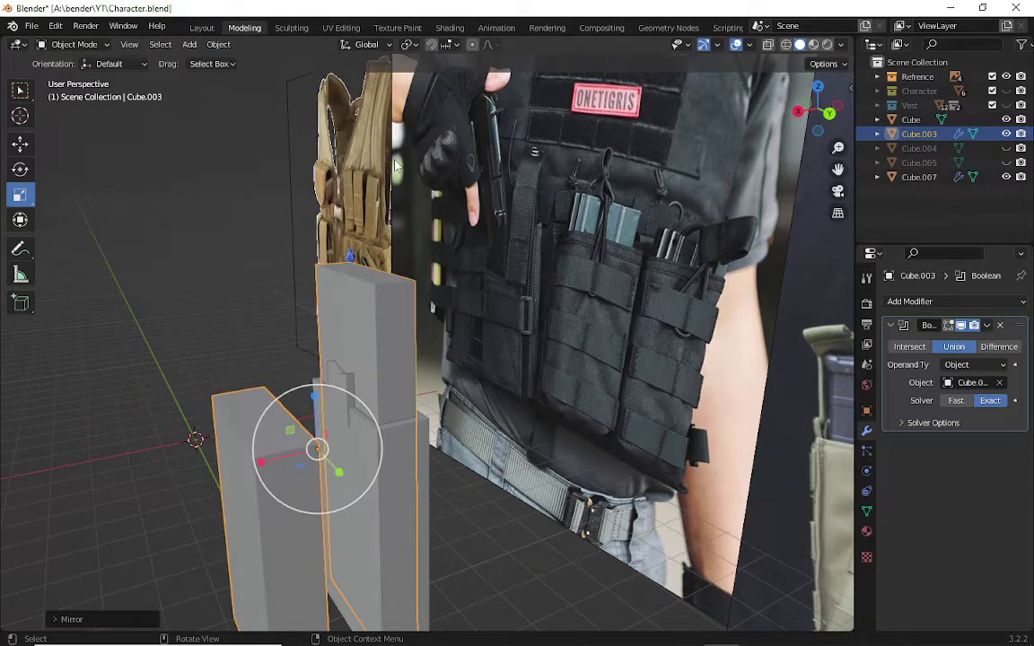
middle_drag(249, 309, 242, 312)
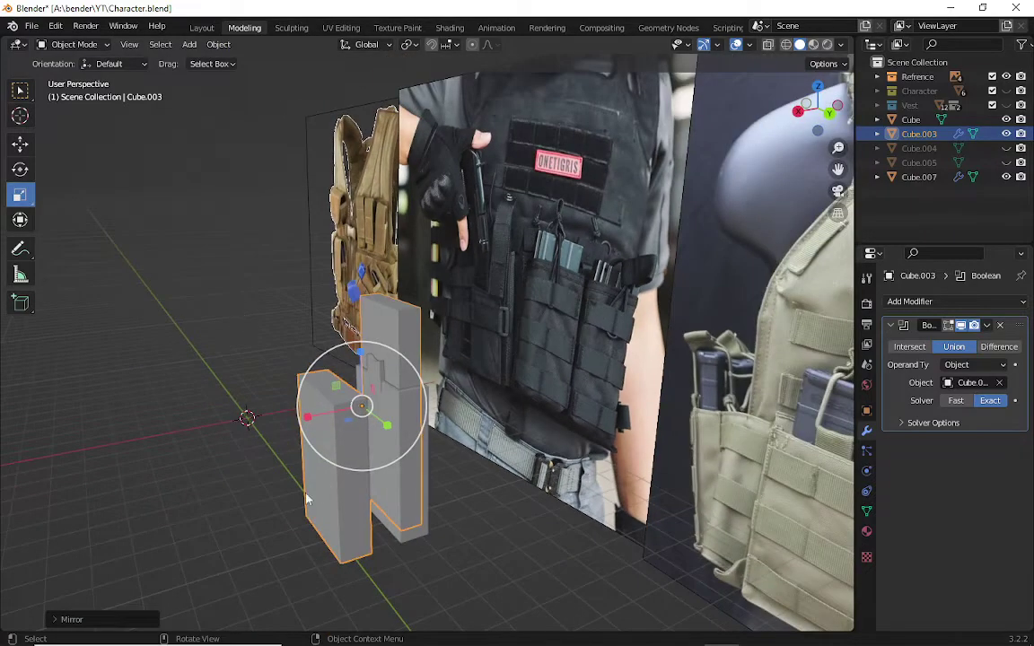
click(227, 510)
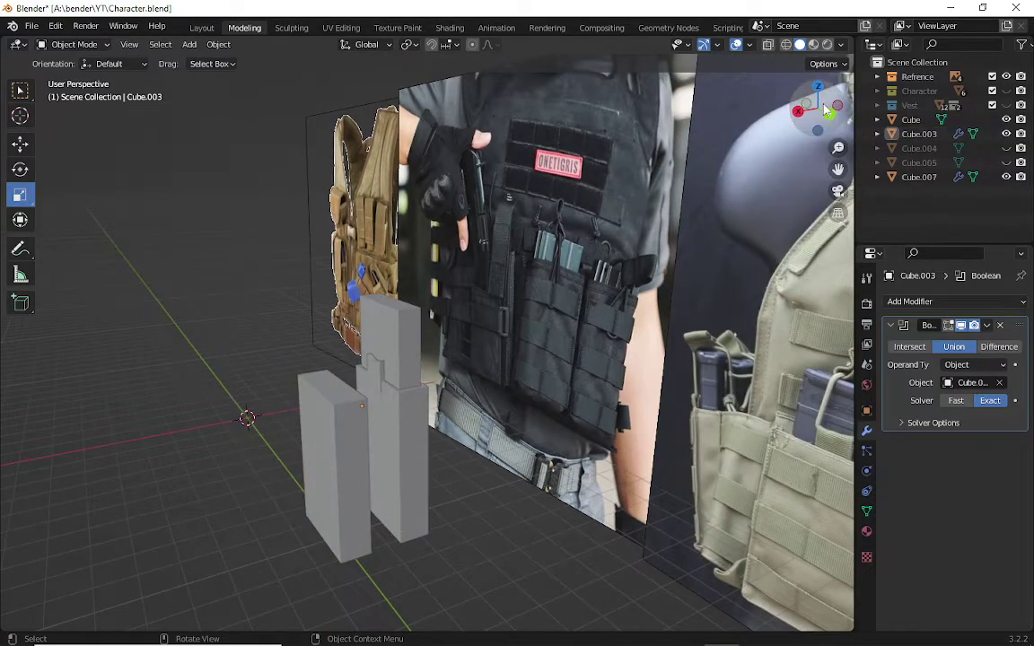
mouse_move(816, 112)
mouse_down()
mouse_move(781, 126)
mouse_move(807, 117)
mouse_up()
- Delete Cube.003 from the scene
click(337, 429)
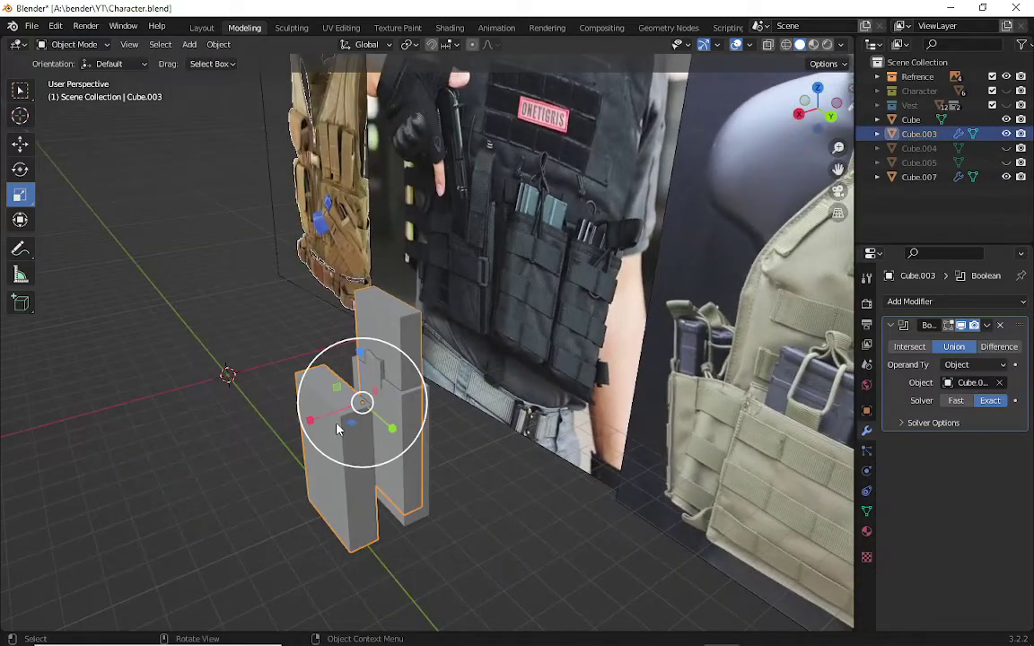
key(Delete)
scroll(289, 513, up, 3)
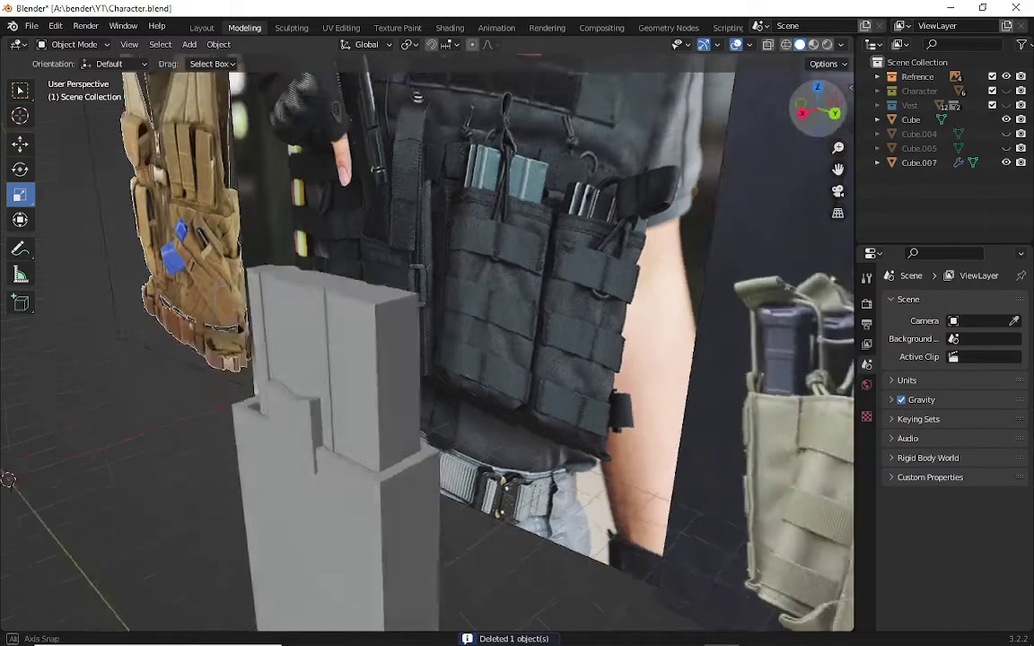
- Select Cube.007, enter Edit Mode, and clear its mesh selection
mouse_move(817, 107)
mouse_down()
mouse_move(790, 116)
mouse_move(807, 126)
mouse_up()
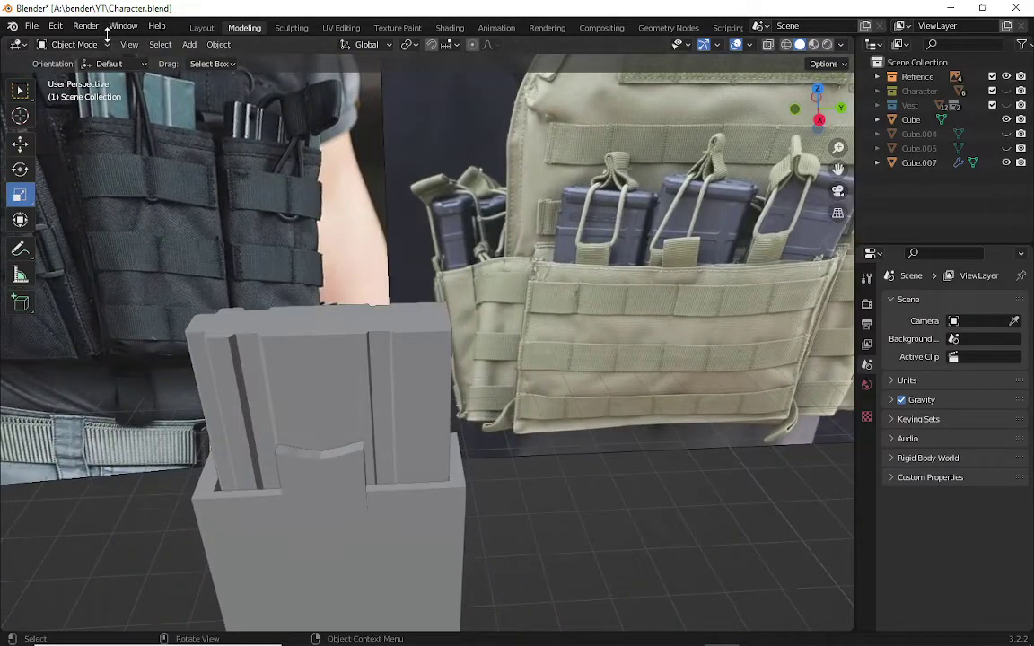
click(189, 47)
click(268, 471)
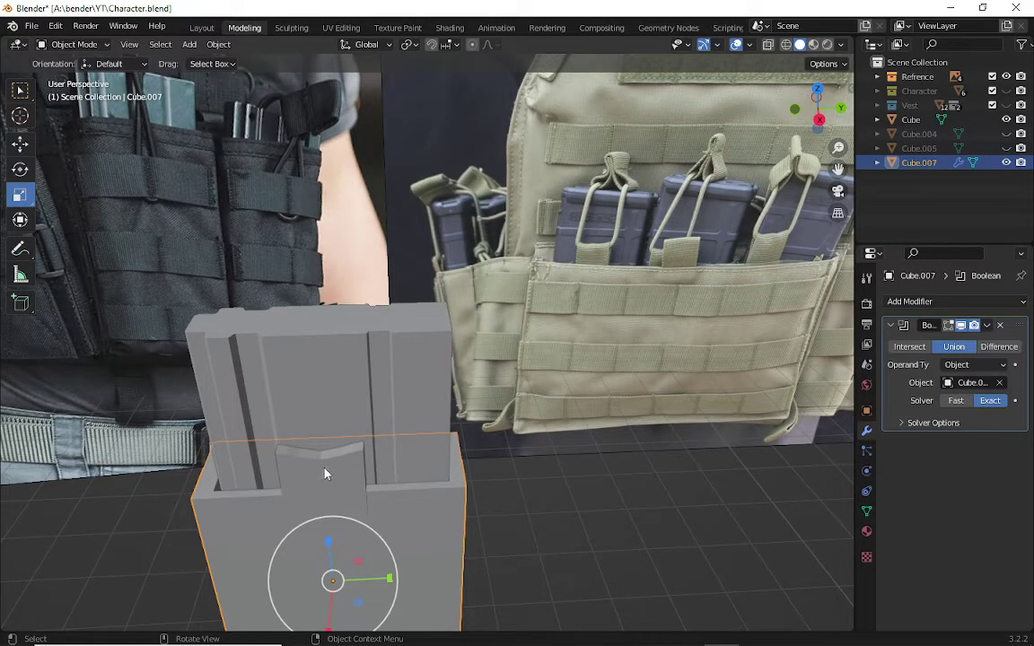
click(59, 45)
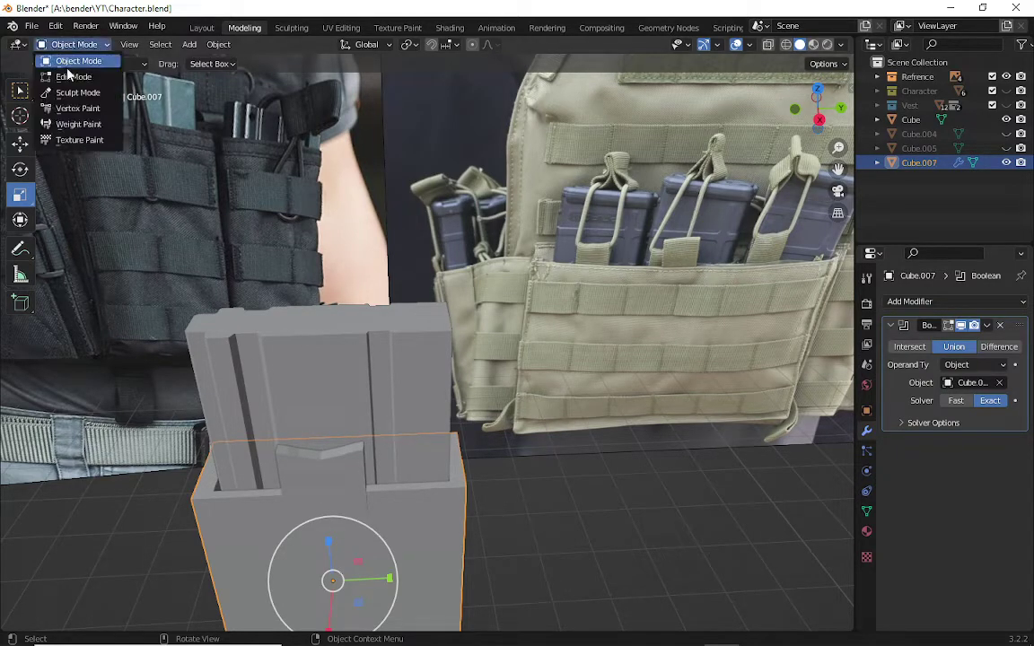
click(66, 74)
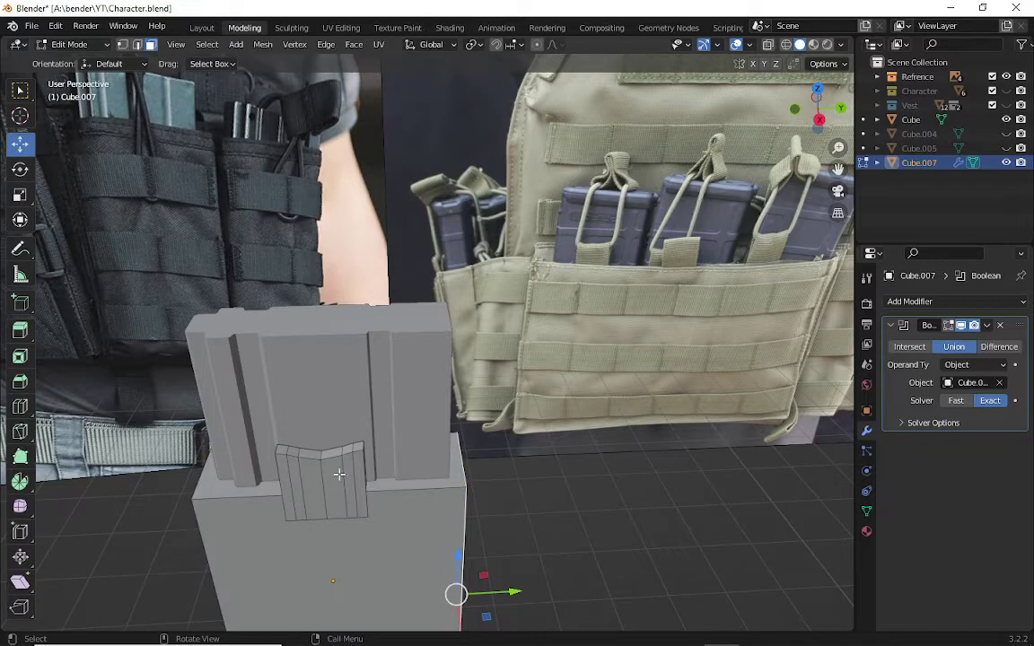
click(626, 528)
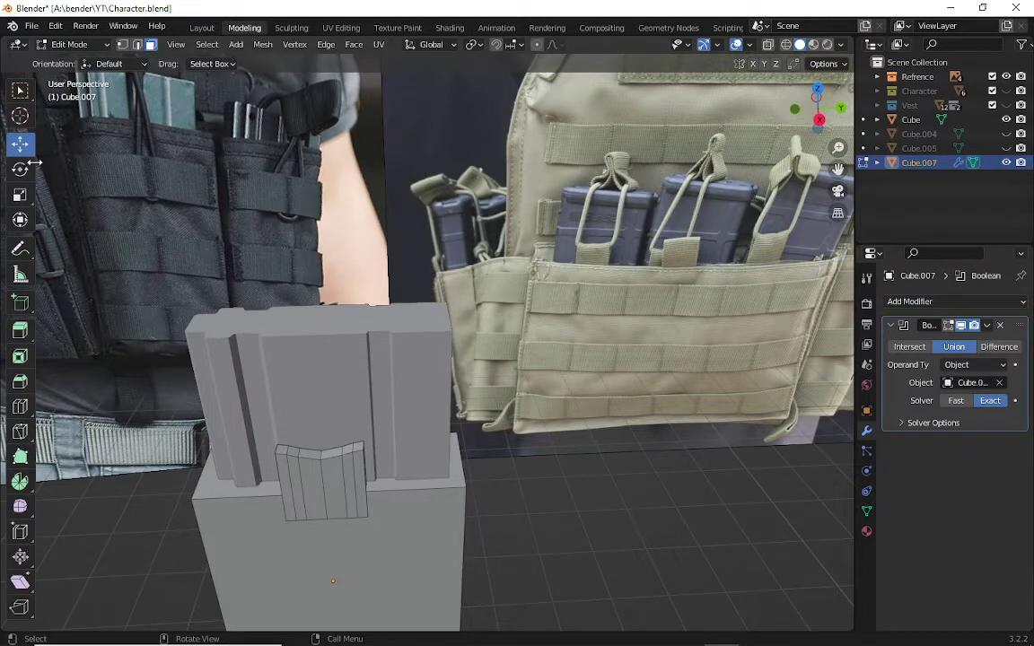
click(236, 45)
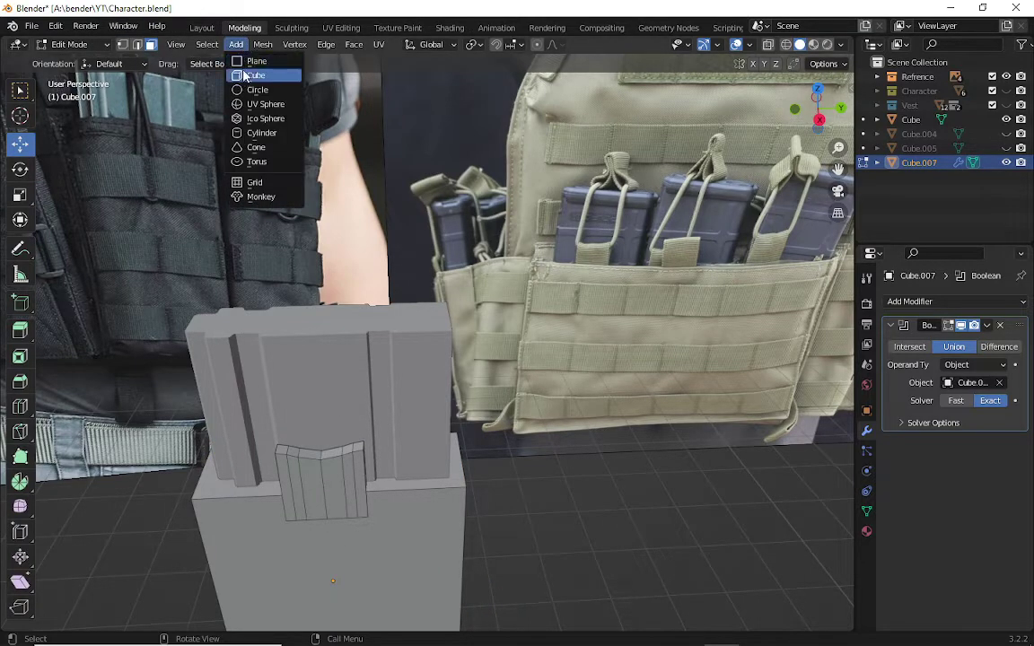
- Add a cube inside the Cube.007 mesh and scale it down
click(244, 75)
scroll(241, 205, down, 3)
scroll(218, 370, down, 3)
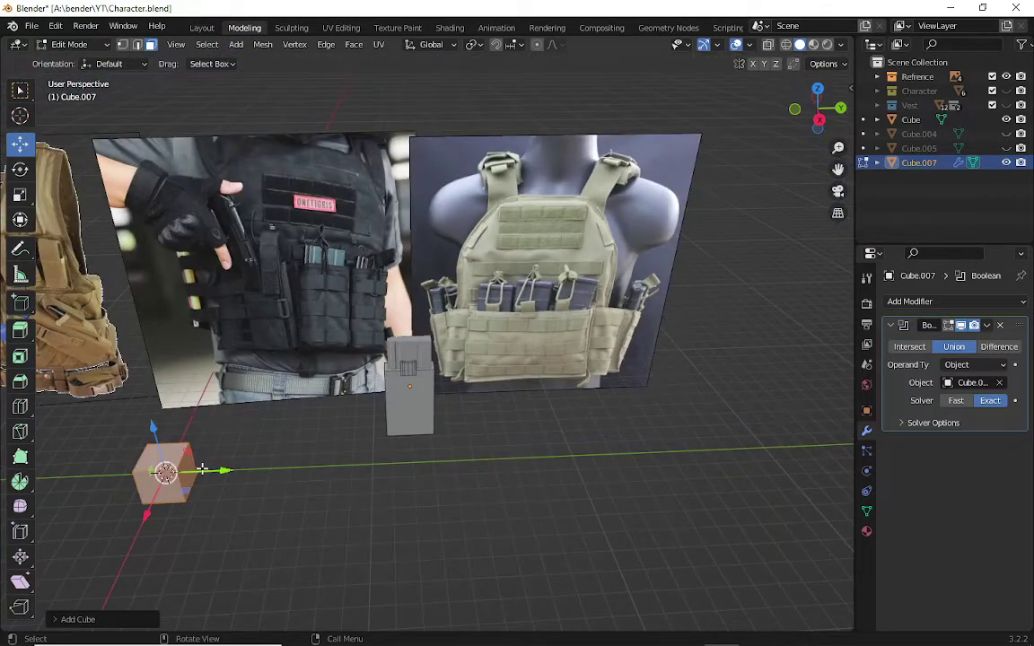
mouse_move(203, 469)
mouse_down()
mouse_move(438, 446)
mouse_move(412, 309)
mouse_up()
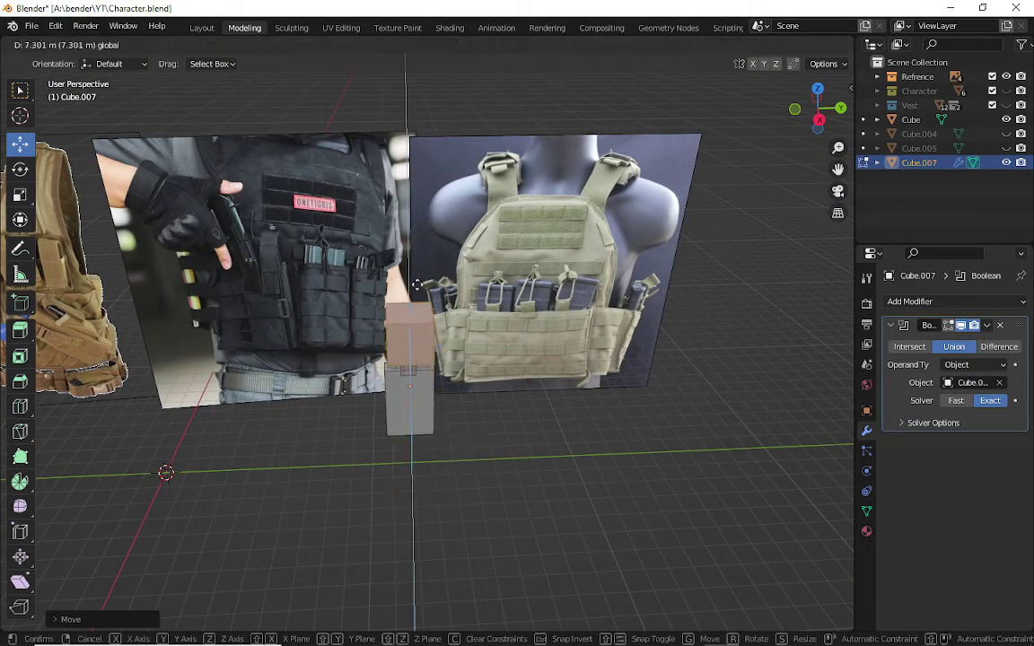
scroll(386, 319, up, 4)
scroll(422, 288, down, 1)
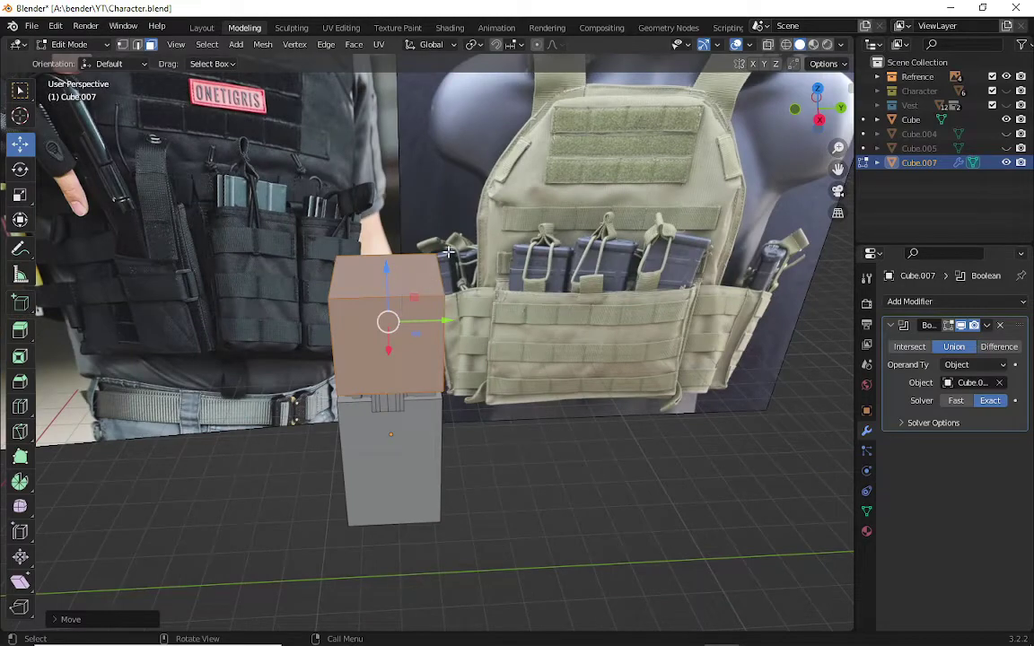
key(s)
click(418, 301)
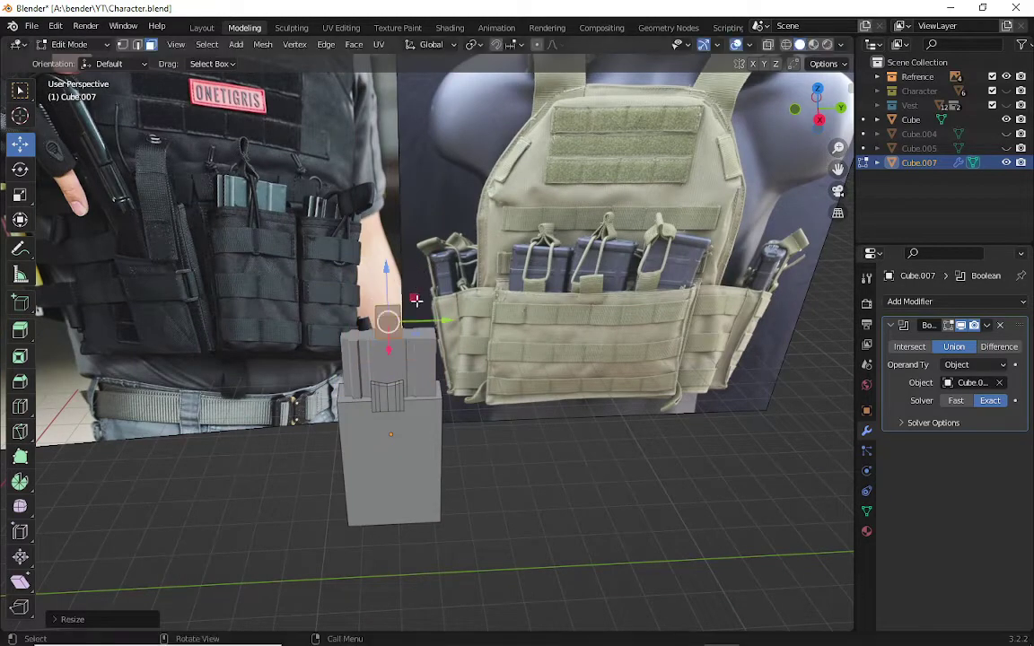
scroll(418, 303, up, 3)
- Center the small cube on top of the pouch block in Back view and select its front face
middle_drag(733, 115, 797, 121)
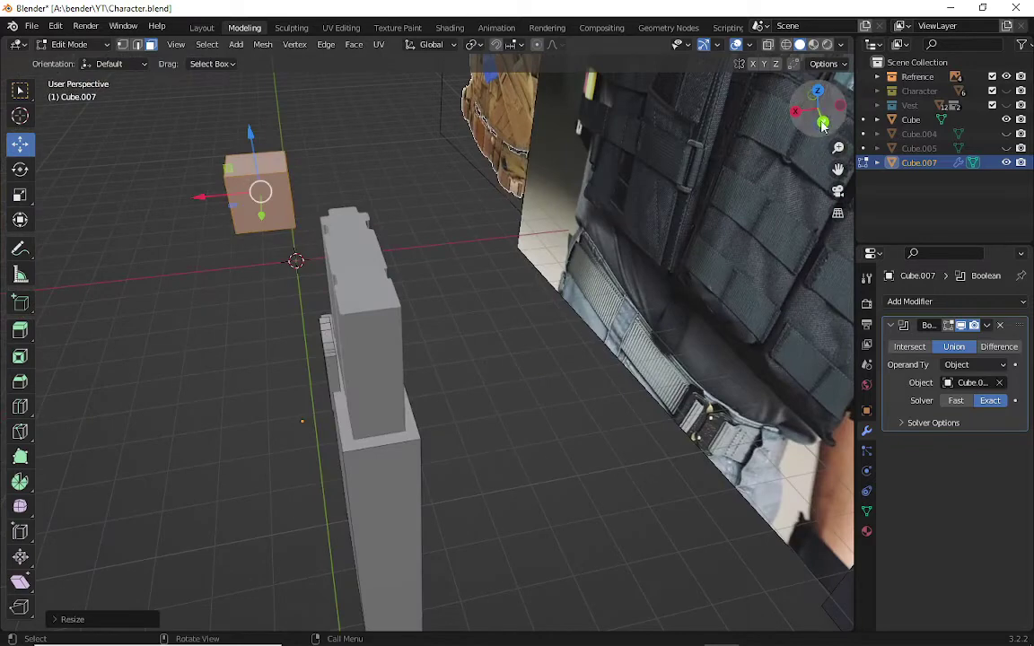
key(ctrl+KP_1)
drag(227, 210, 315, 210)
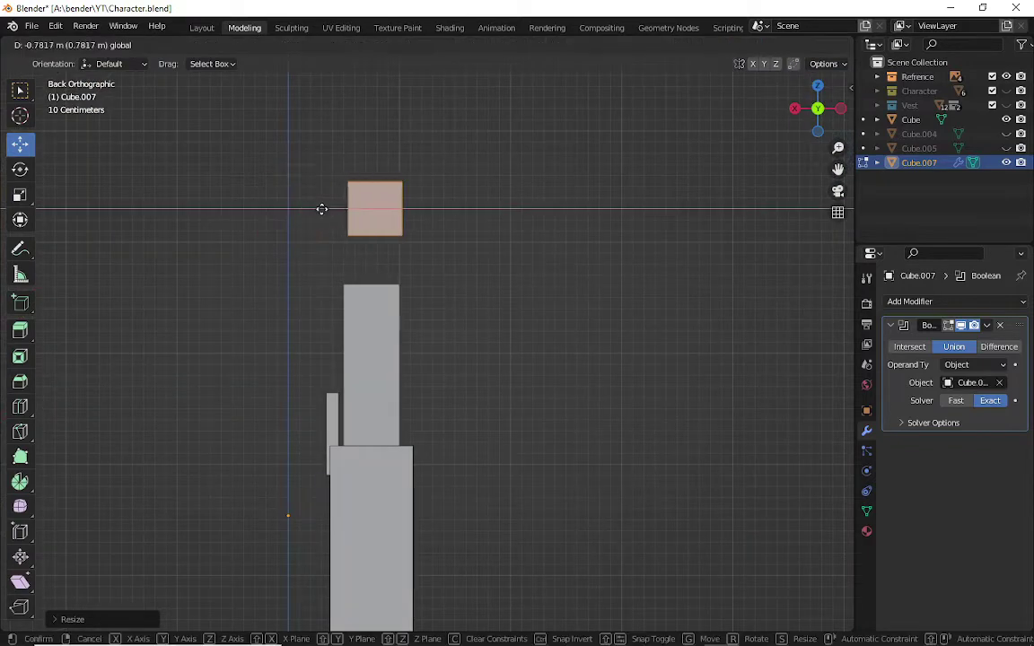
drag(372, 152, 376, 210)
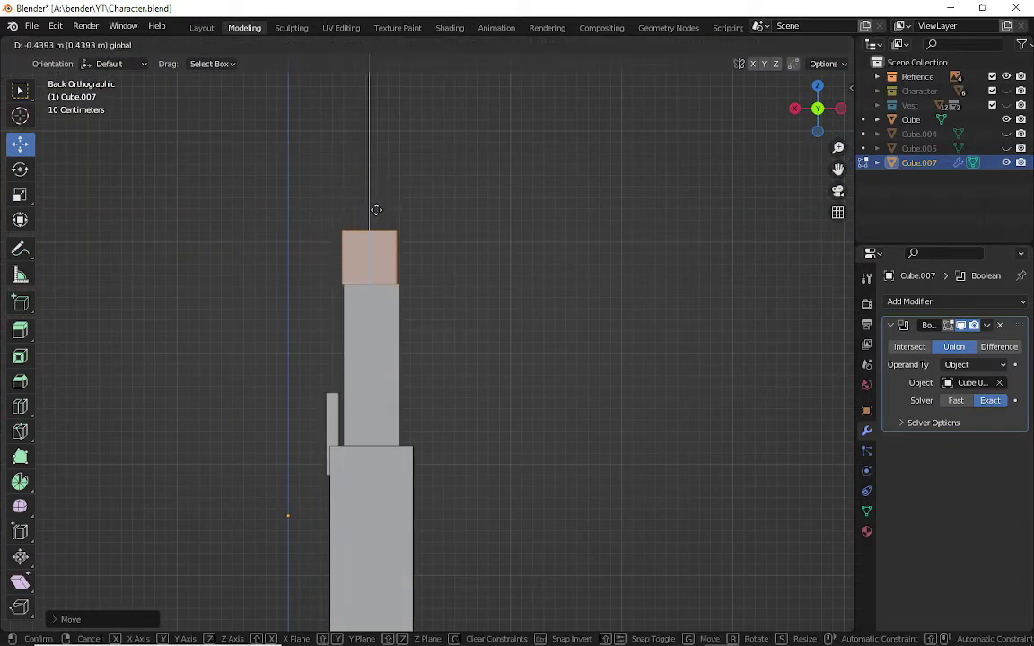
drag(341, 254, 316, 257)
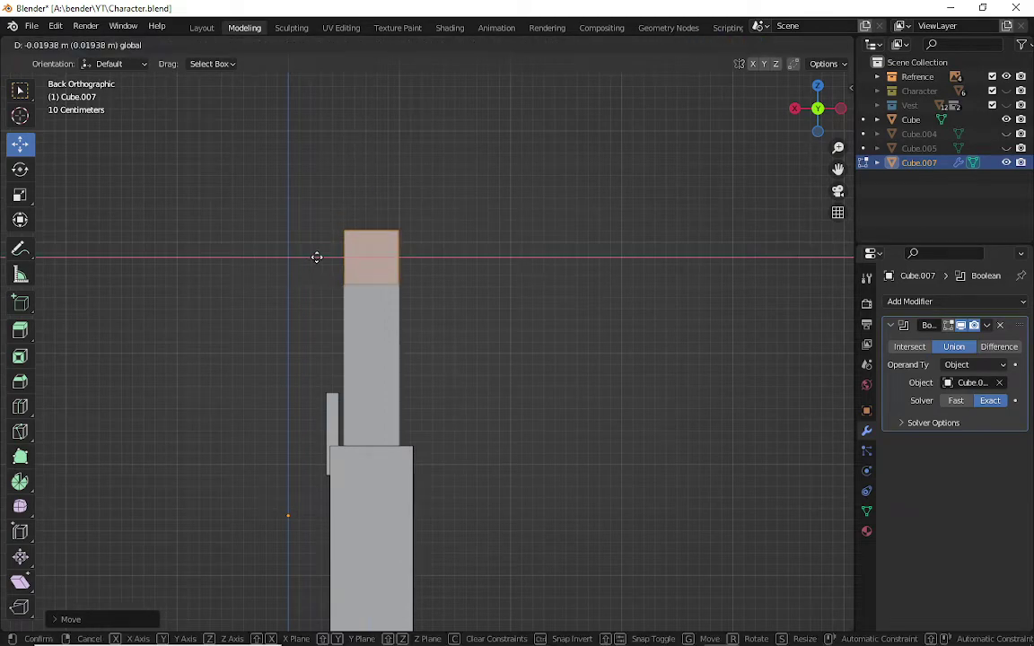
drag(819, 106, 798, 117)
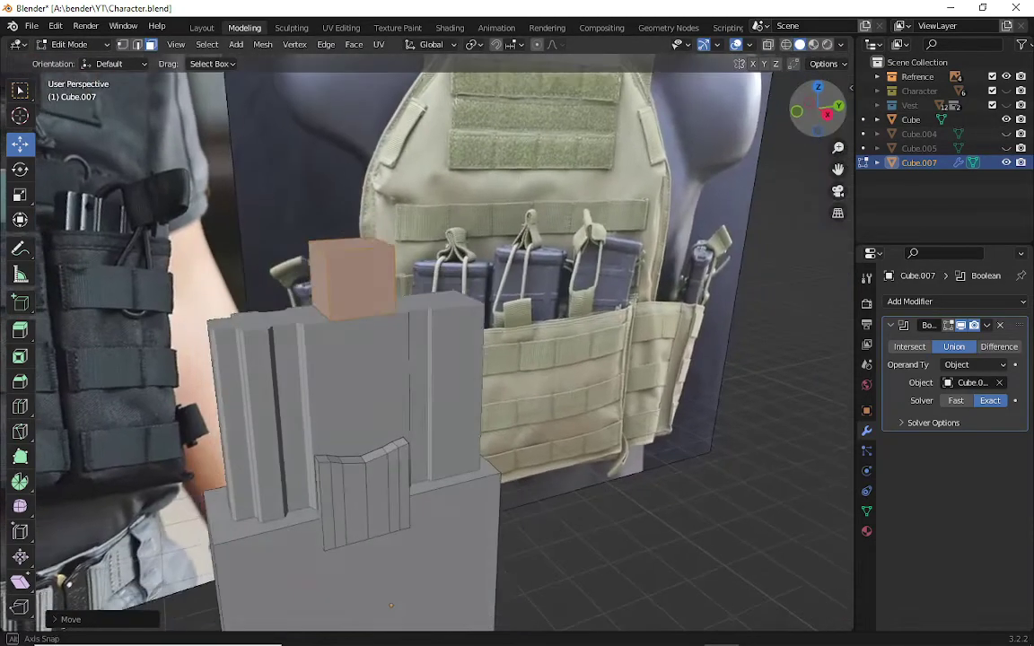
scroll(391, 283, up, 2)
mouse_move(392, 283)
middle_down()
mouse_move(351, 238)
mouse_move(330, 191)
middle_up()
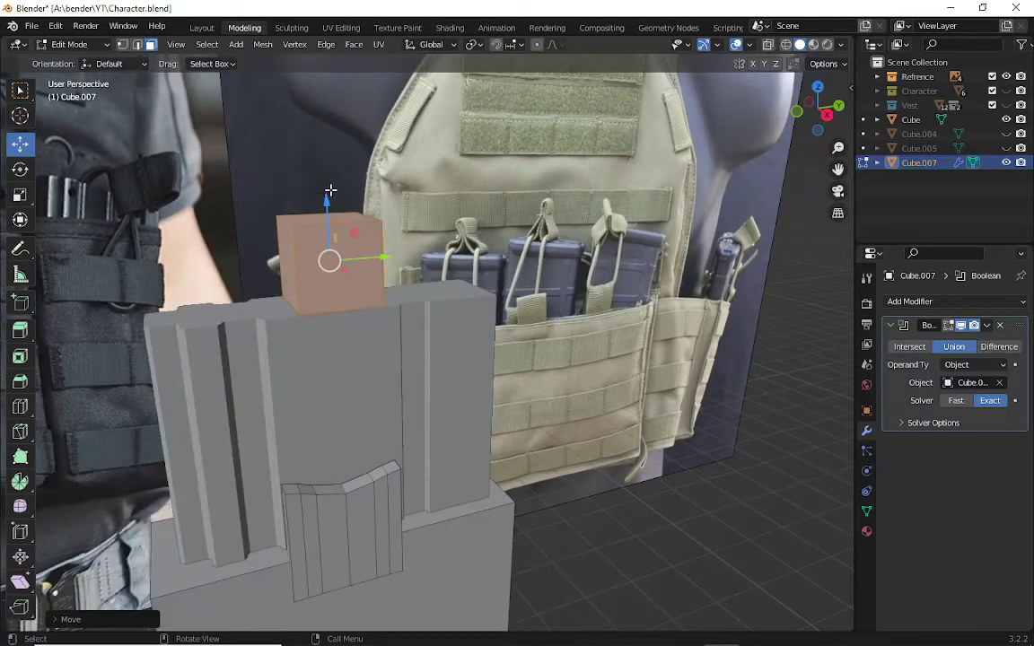
click(641, 513)
click(308, 255)
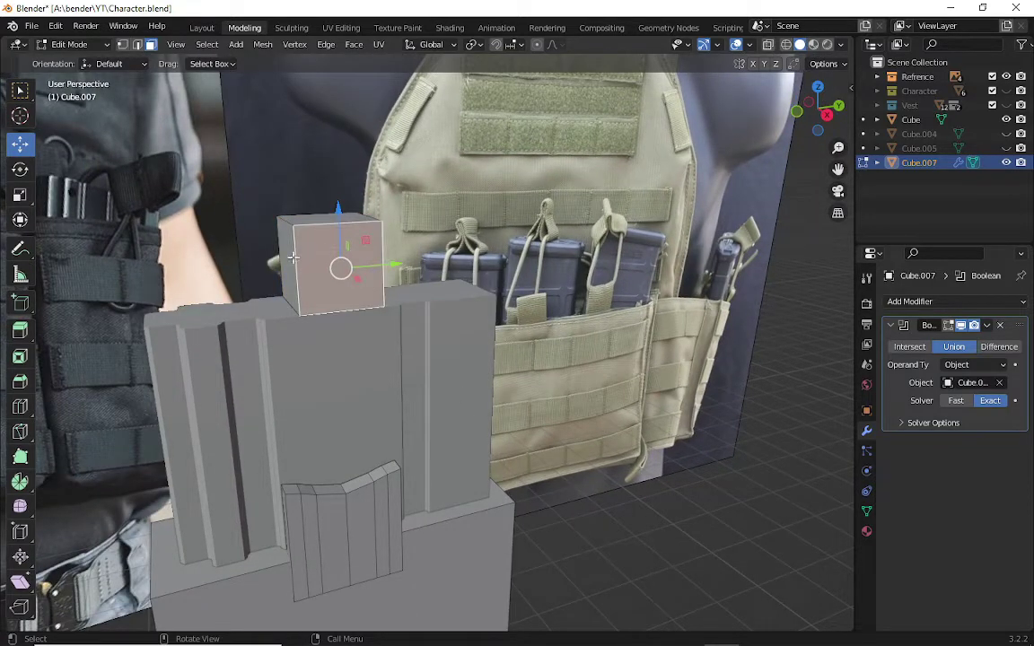
click(19, 406)
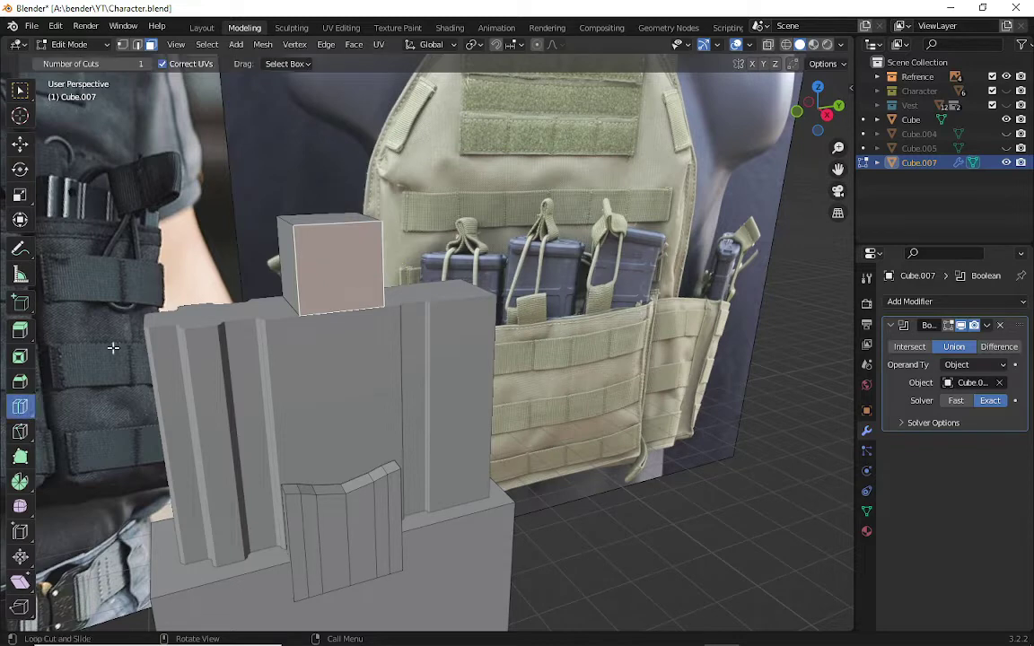
- Cut horizontal and vertical edge loops into the small cube, forming a grid
click(317, 245)
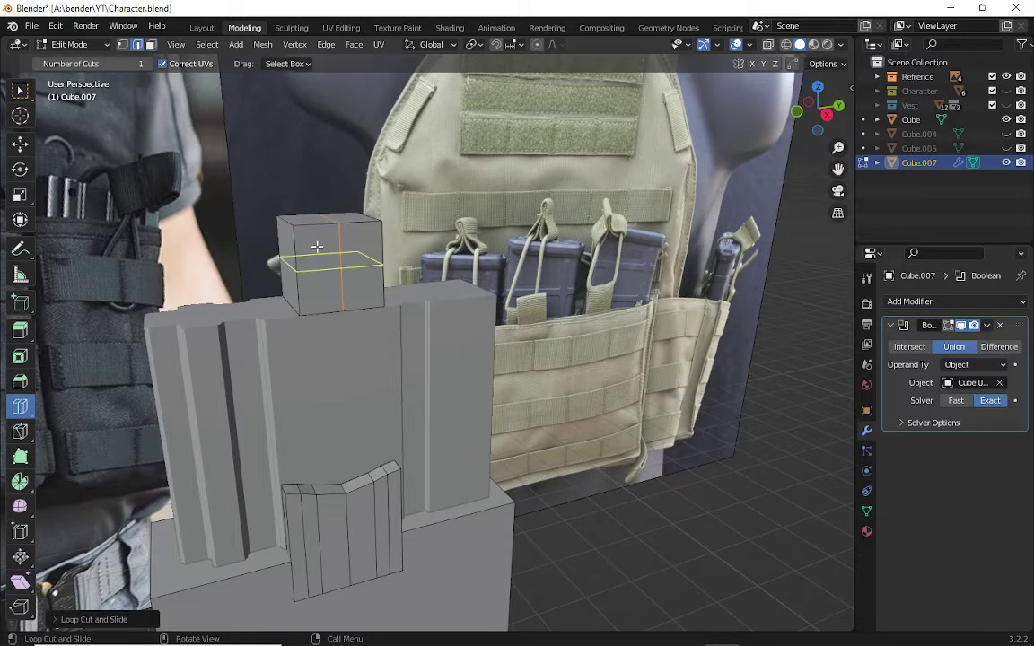
drag(305, 236, 303, 236)
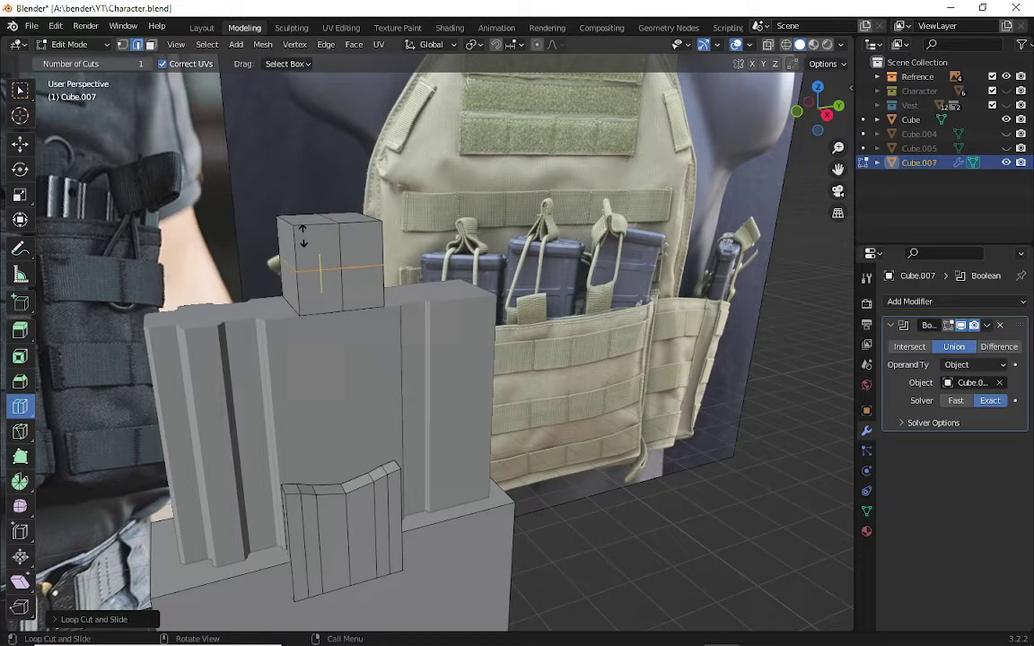
click(319, 234)
click(362, 231)
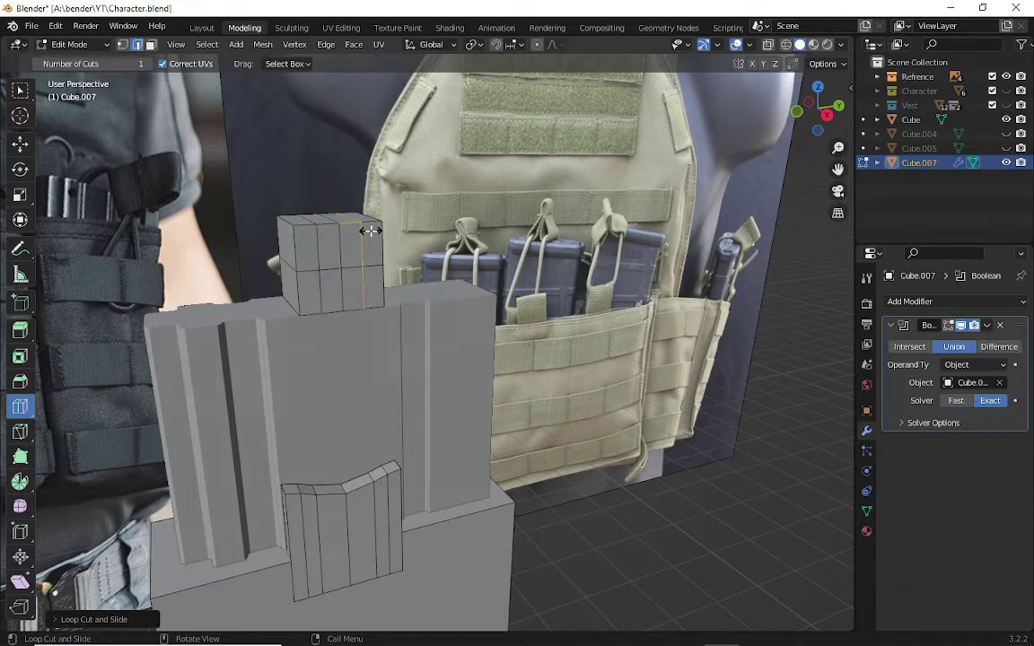
click(314, 285)
click(19, 144)
- Select vertices on one side of the small top cube and push them 0.1023 m along Y
click(370, 331)
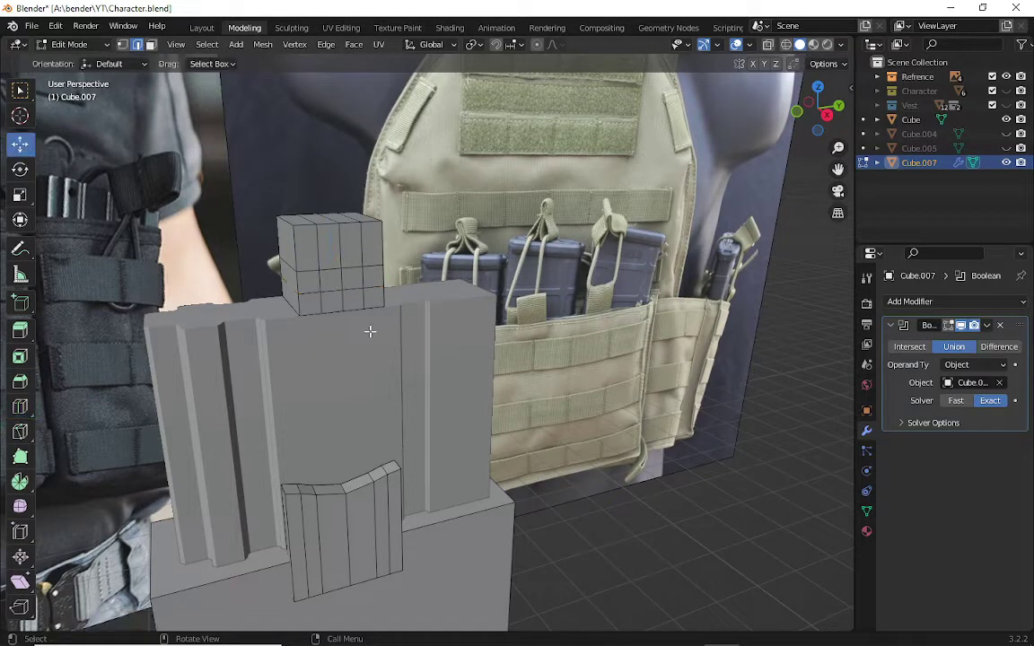
click(289, 286)
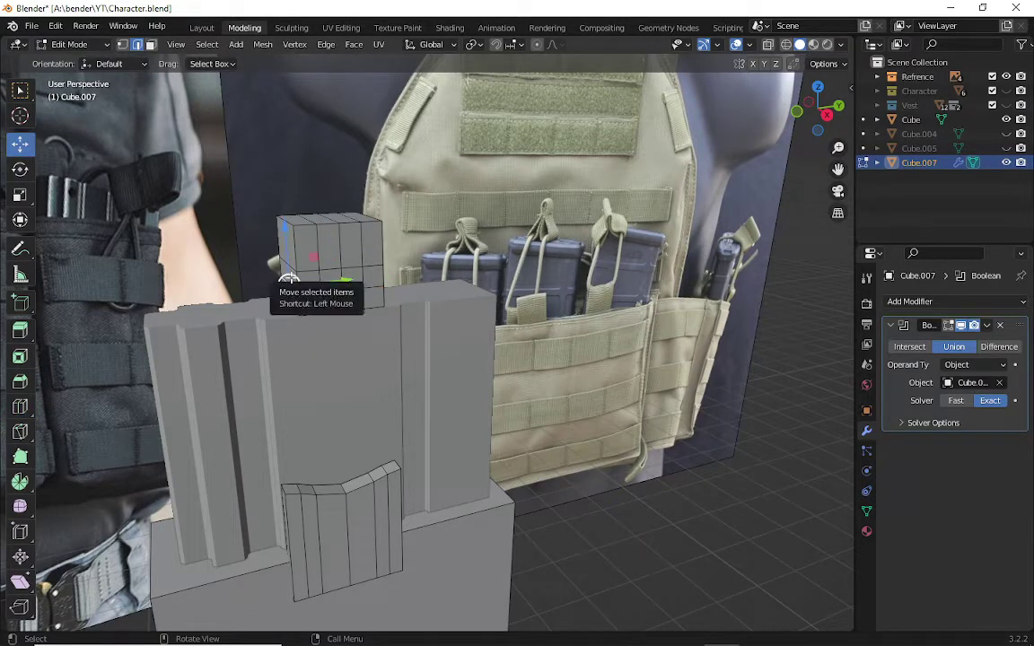
click(825, 120)
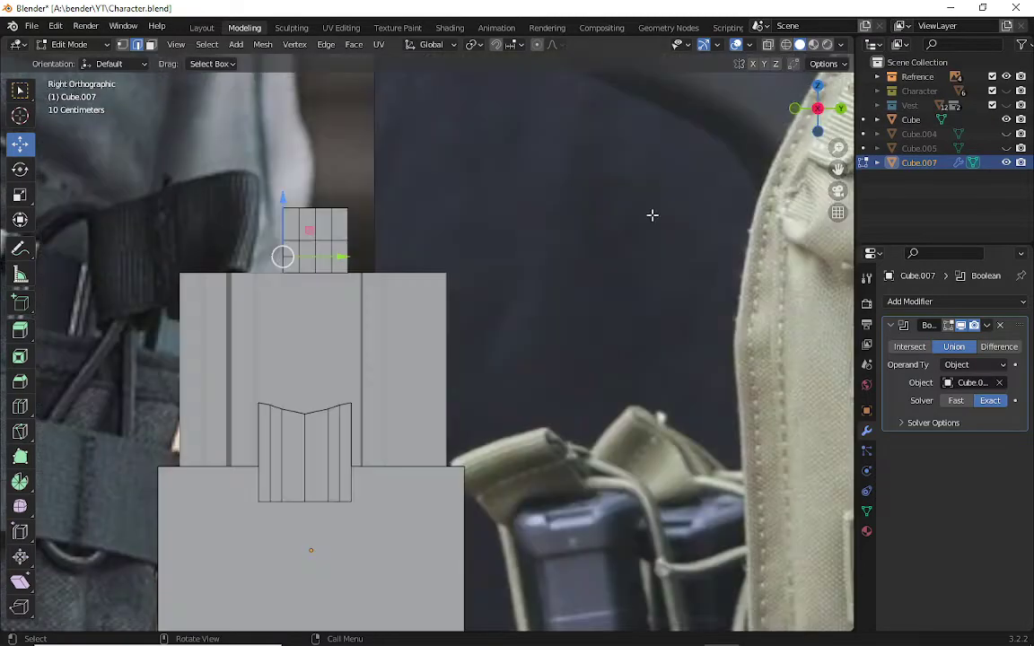
scroll(277, 279, up, 2)
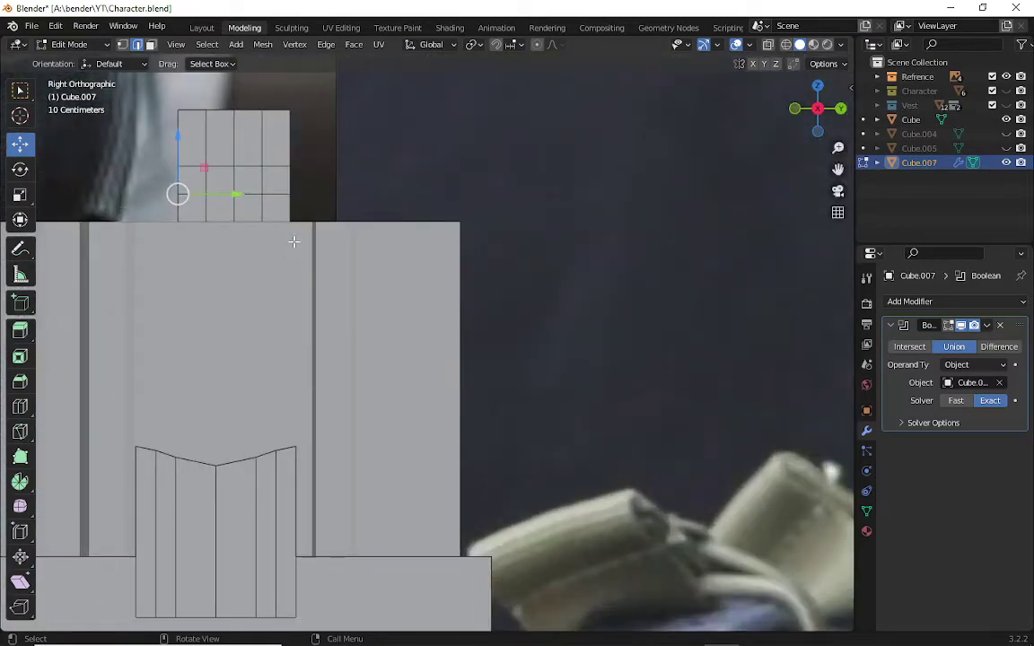
scroll(734, 150, down, 1)
scroll(513, 224, down, 1)
scroll(514, 223, down, 1)
scroll(514, 224, down, 1)
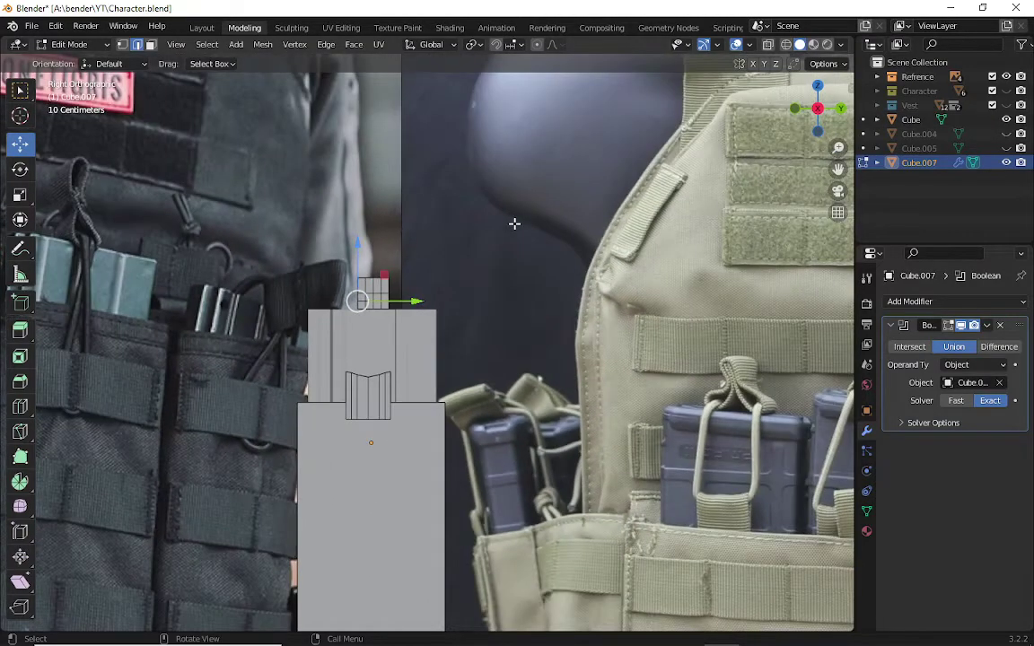
scroll(514, 224, up, 2)
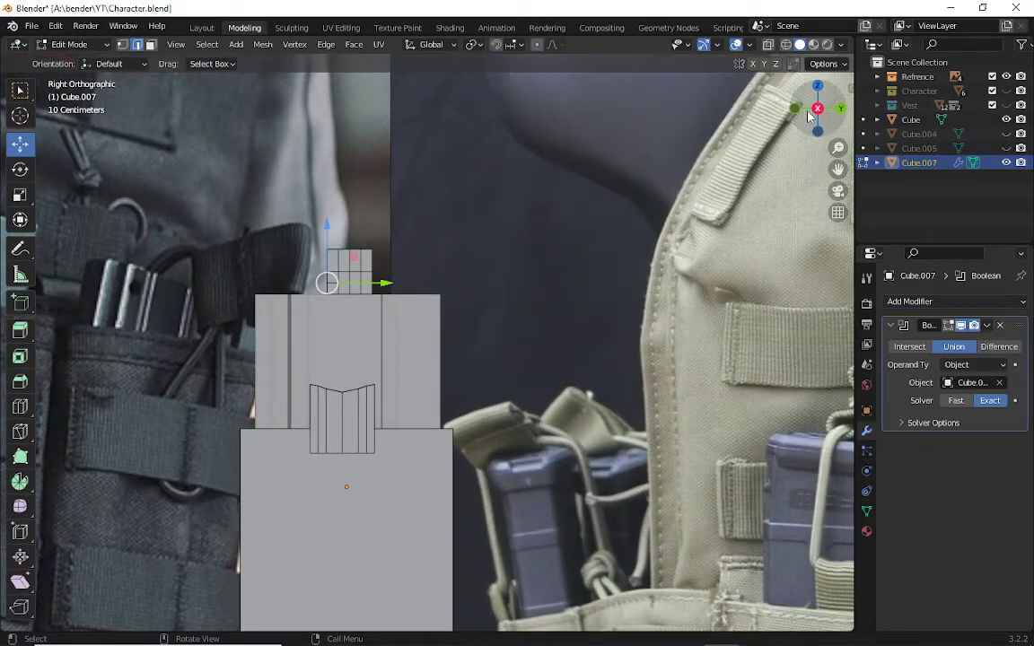
drag(850, 117, 420, 344)
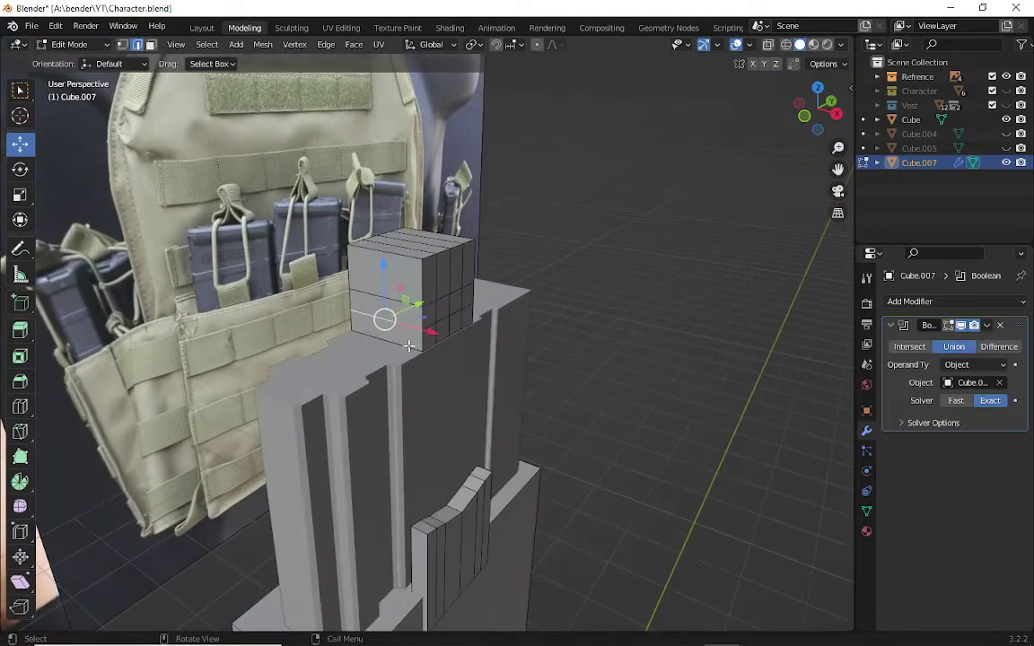
shift+click(408, 254)
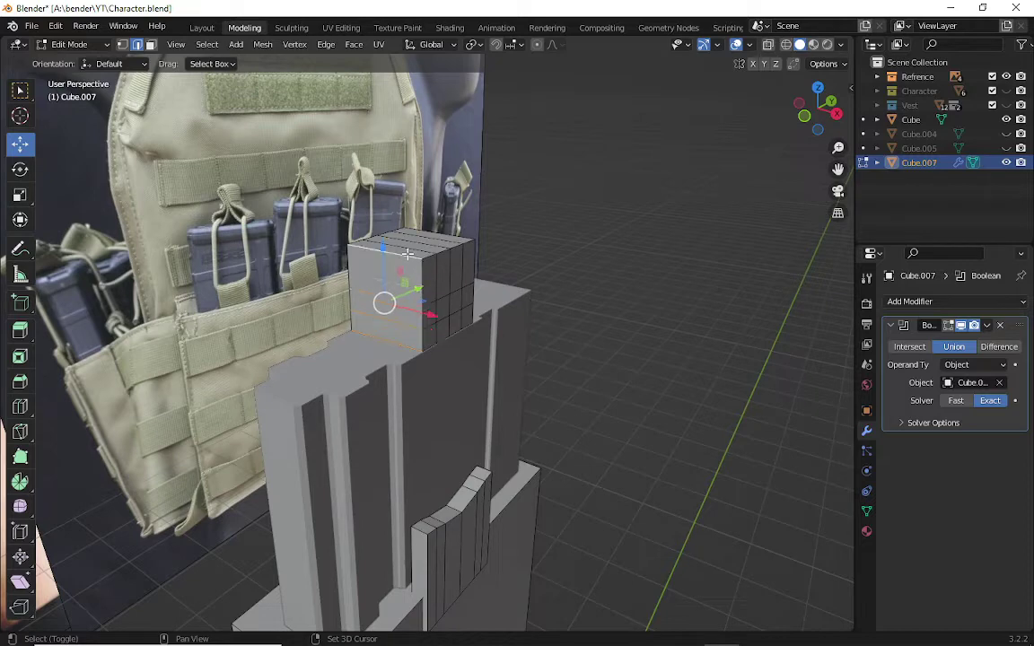
click(835, 113)
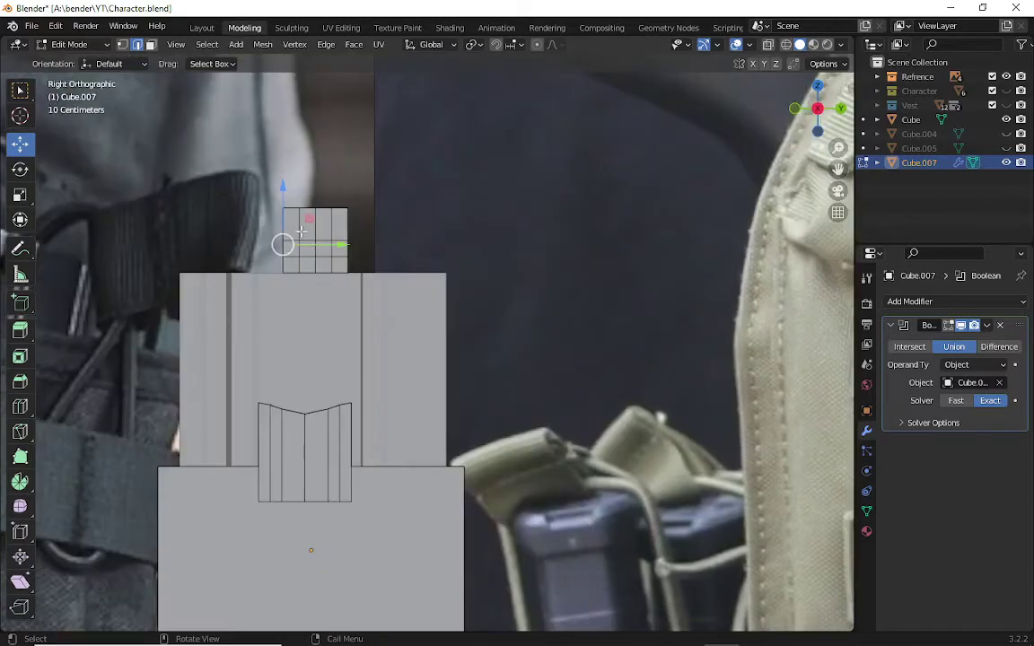
drag(332, 248, 318, 249)
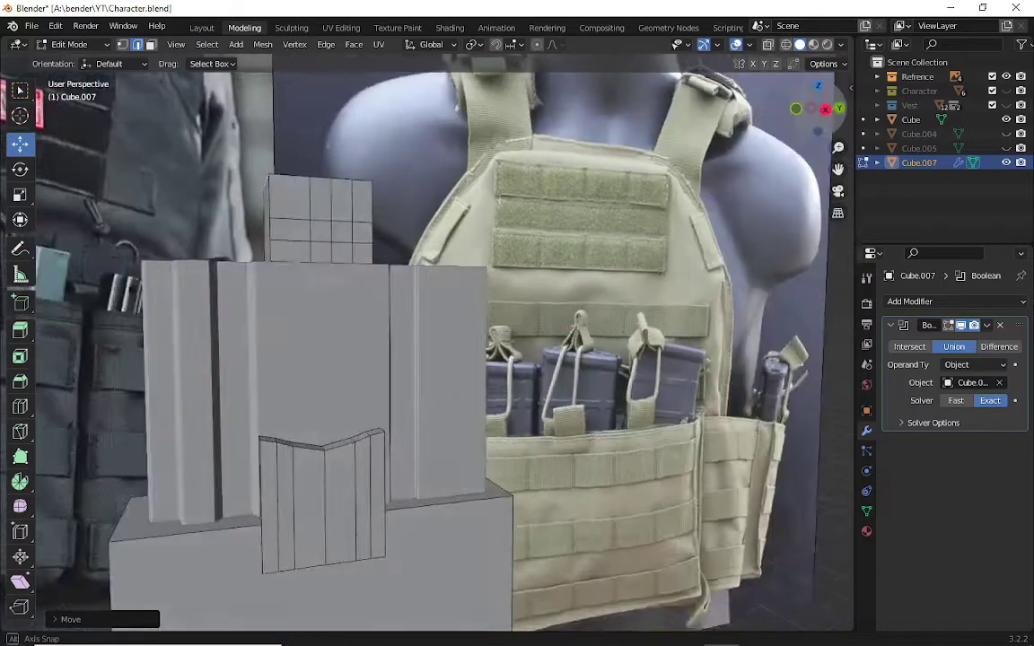
- Select a vertex at the cube's lower-left edge and nudge it slightly right
middle_drag(726, 104, 809, 109)
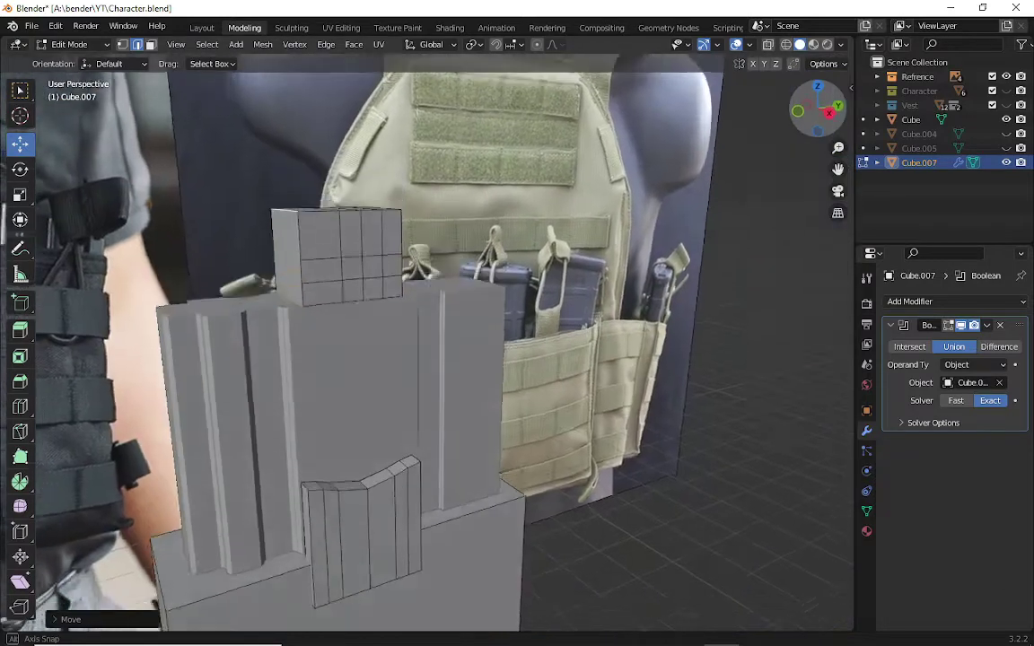
click(389, 375)
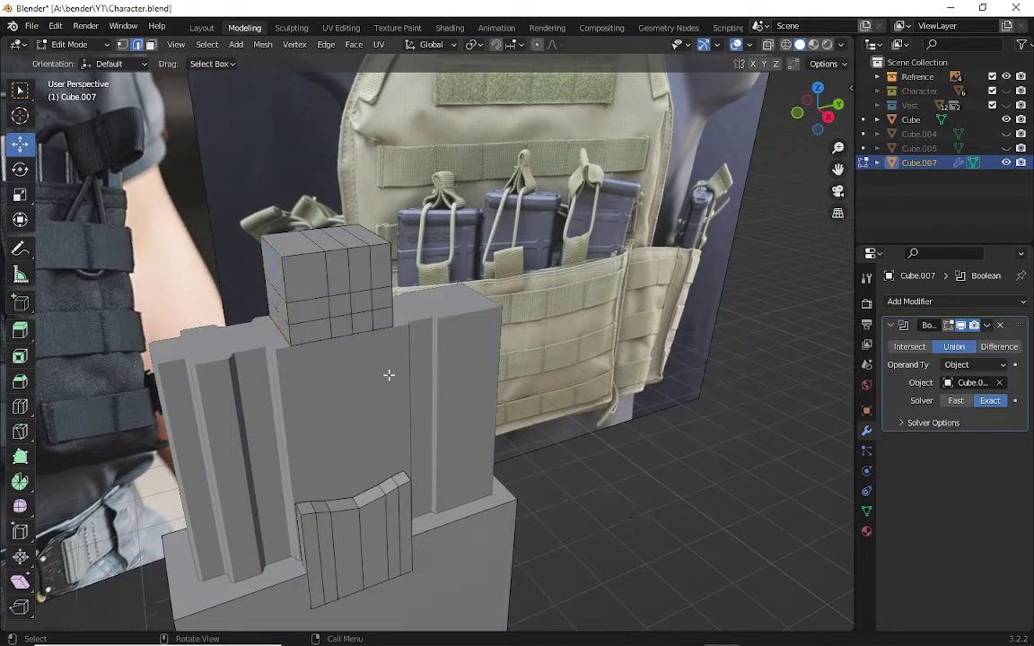
click(276, 310)
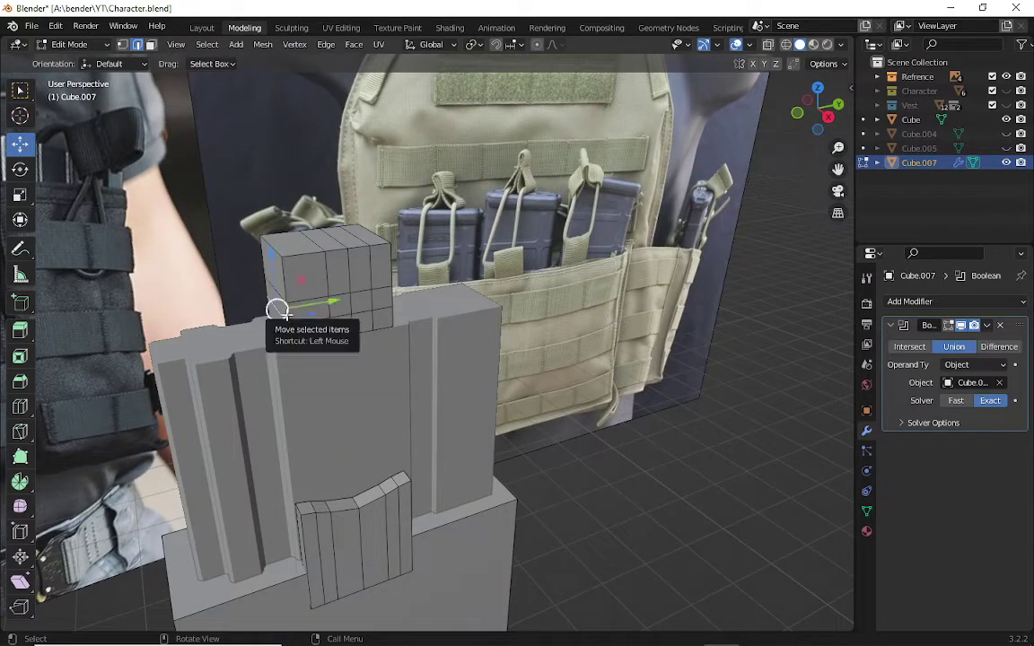
drag(277, 307, 306, 299)
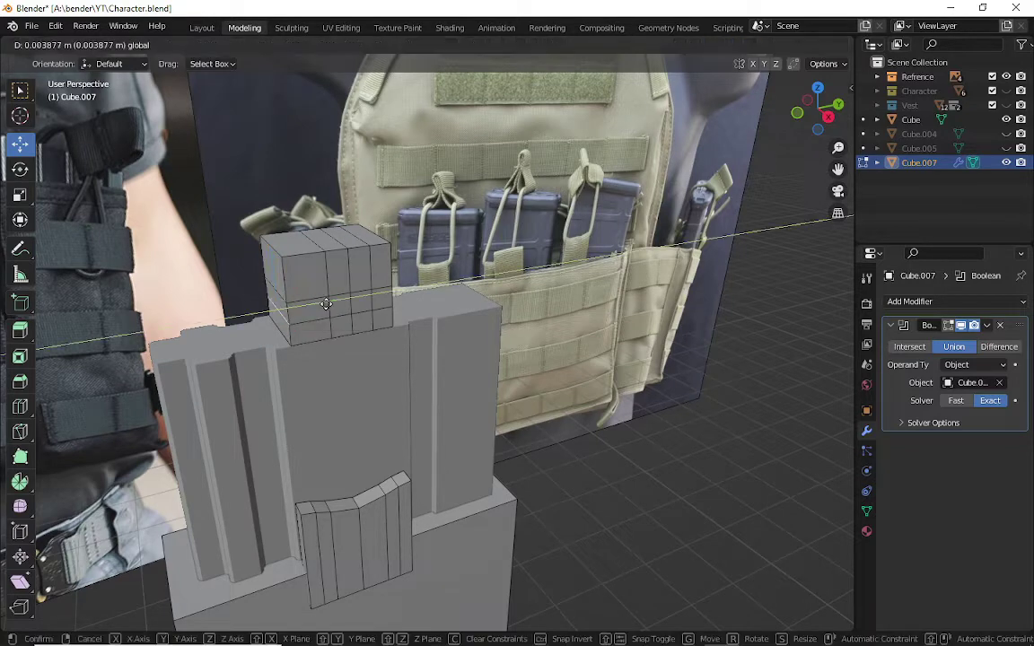
- Slide the vertex just above leftward along Y to start the slope
click(276, 288)
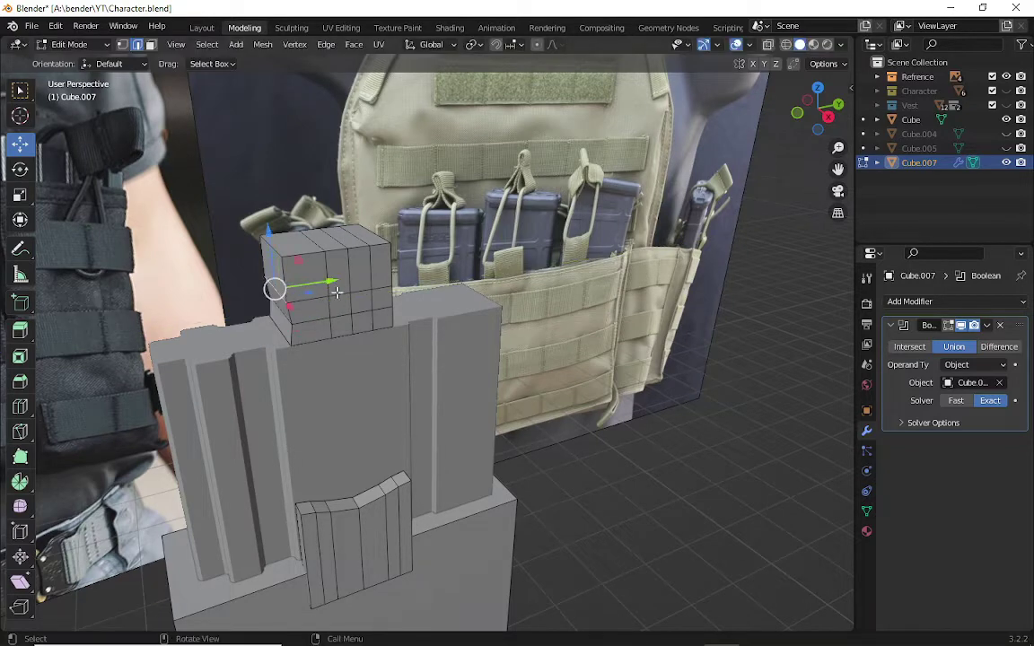
drag(332, 283, 352, 282)
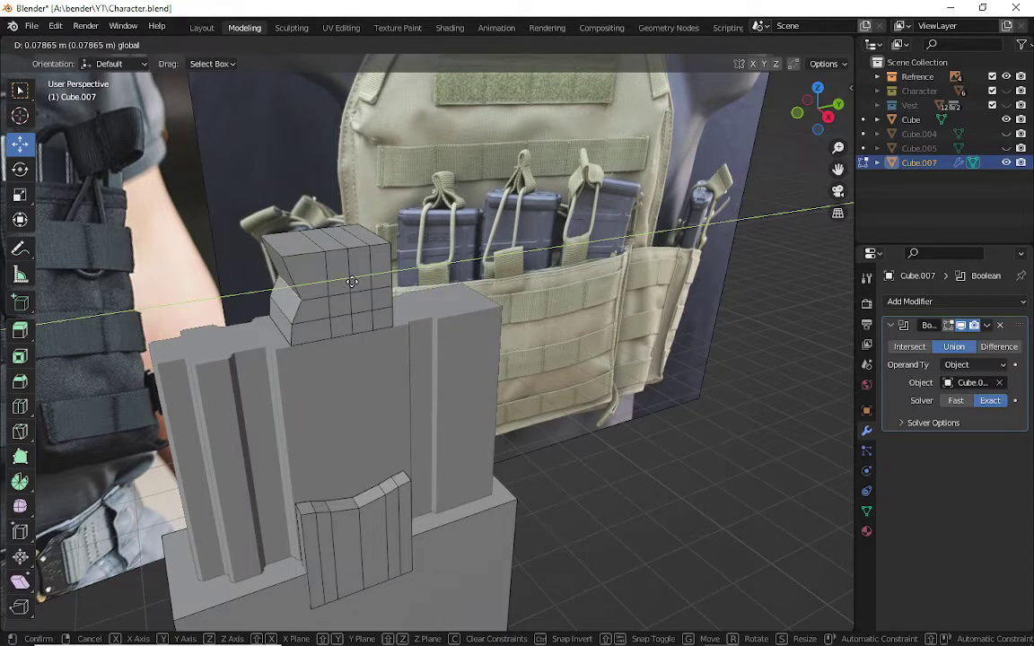
drag(352, 282, 297, 250)
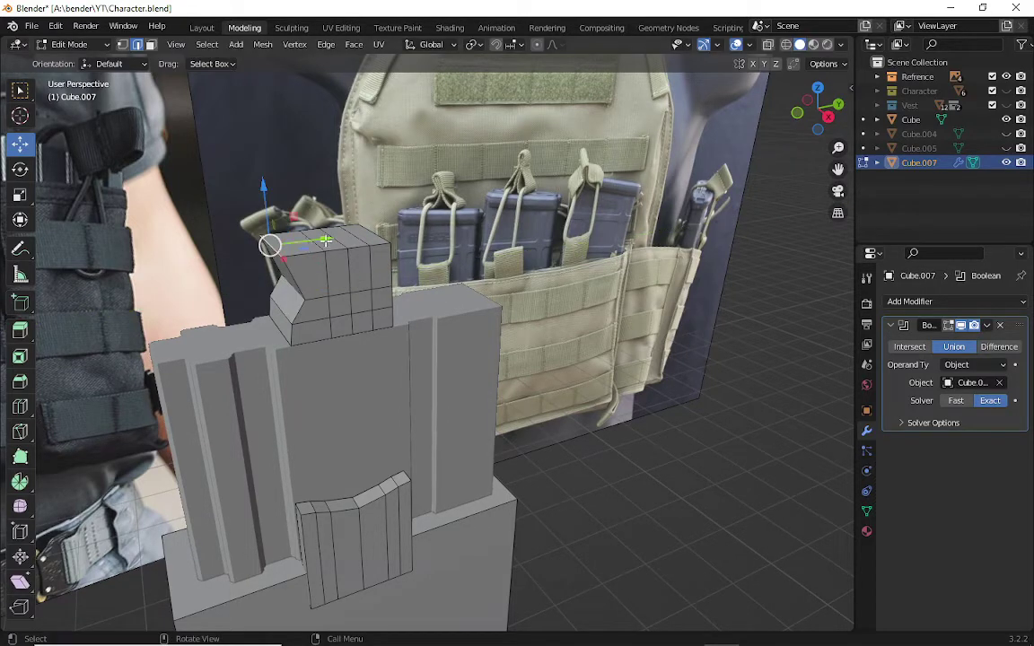
key(g)
key(y)
click(368, 242)
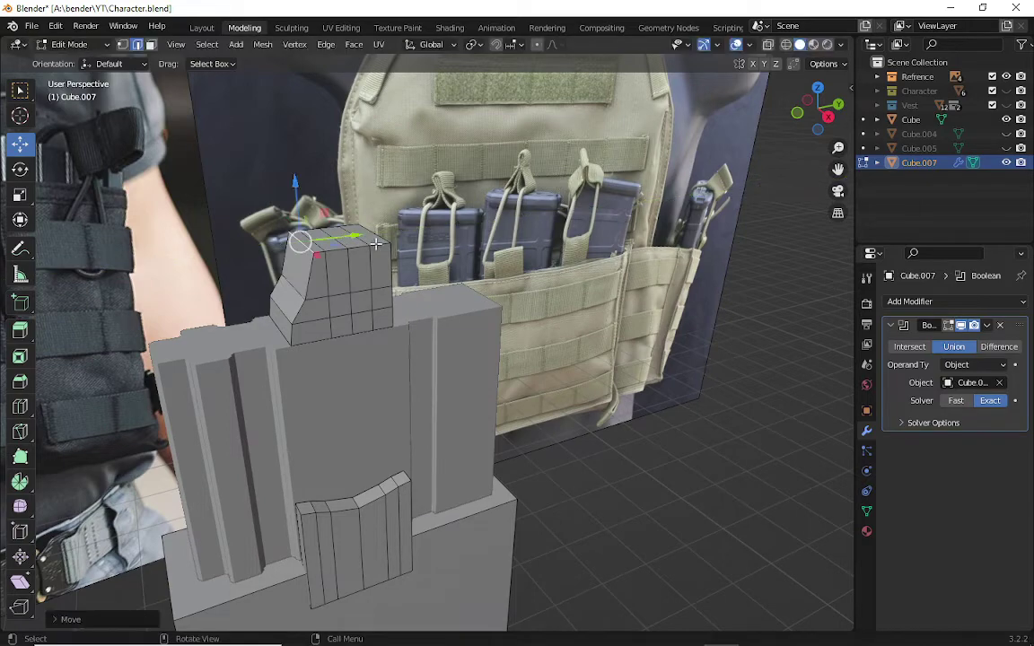
- Select the block's right-side vertices, including the top one, and shift them along Y
mouse_move(736, 97)
middle_down()
mouse_move(722, 112)
mouse_move(314, 270)
middle_up()
scroll(257, 242, down, 1)
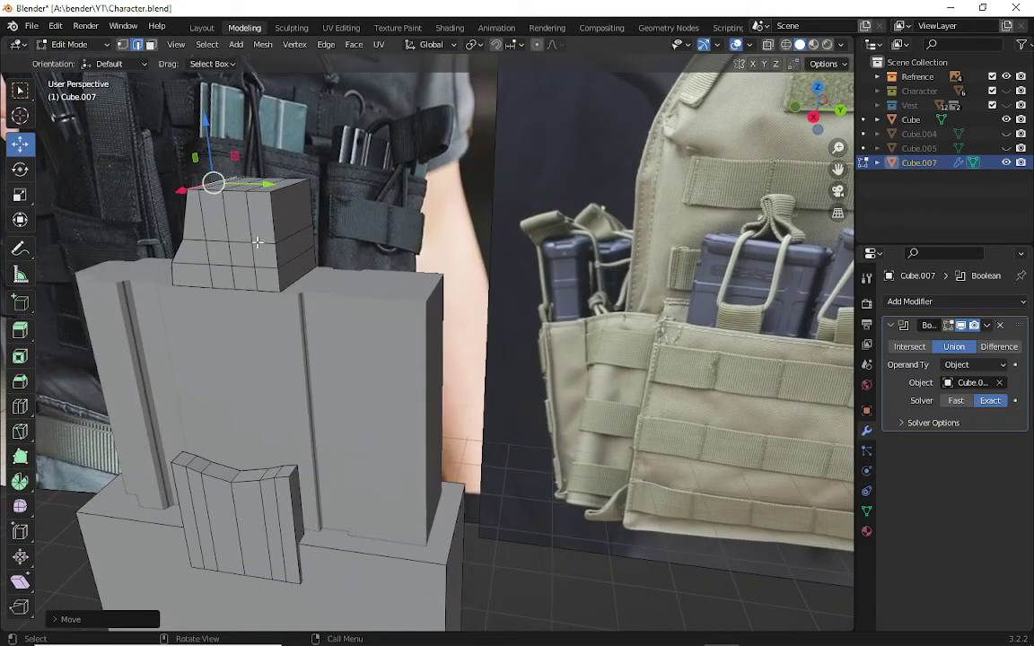
click(296, 274)
shift+click(289, 190)
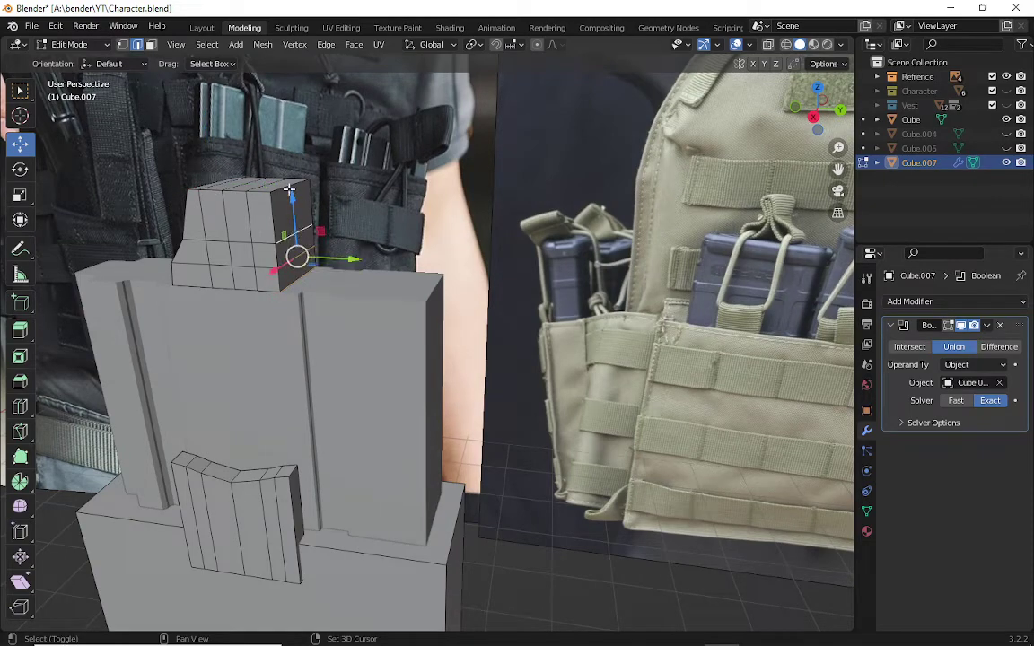
shift+click(289, 190)
click(812, 119)
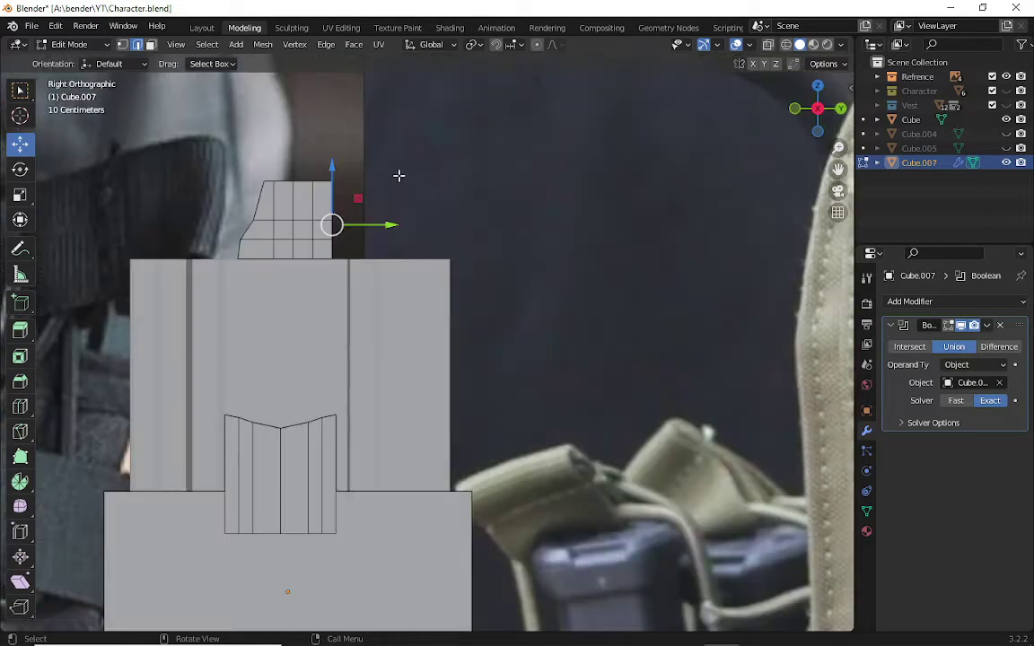
drag(396, 224, 408, 225)
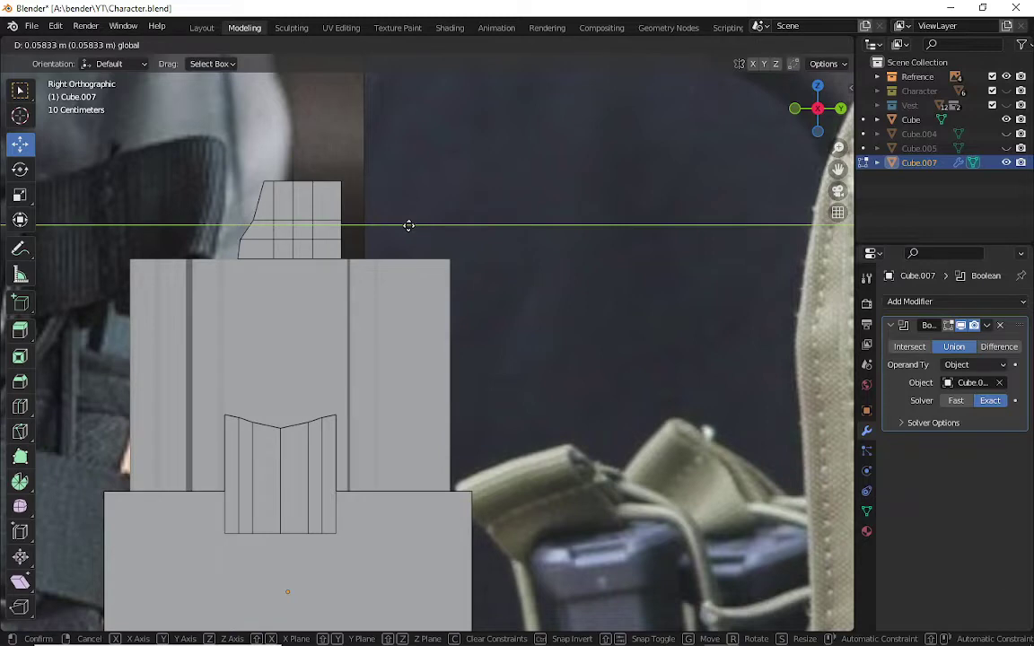
click(408, 225)
- Slide the top edges inward along Y so the block tapers upward
drag(824, 110, 798, 115)
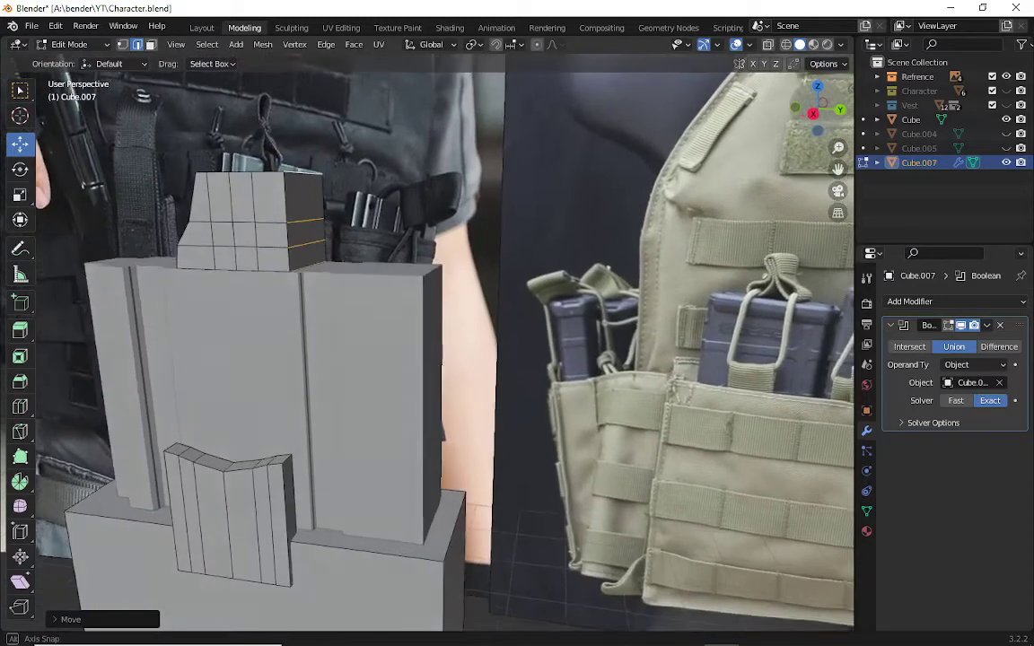
middle_drag(502, 208, 517, 208)
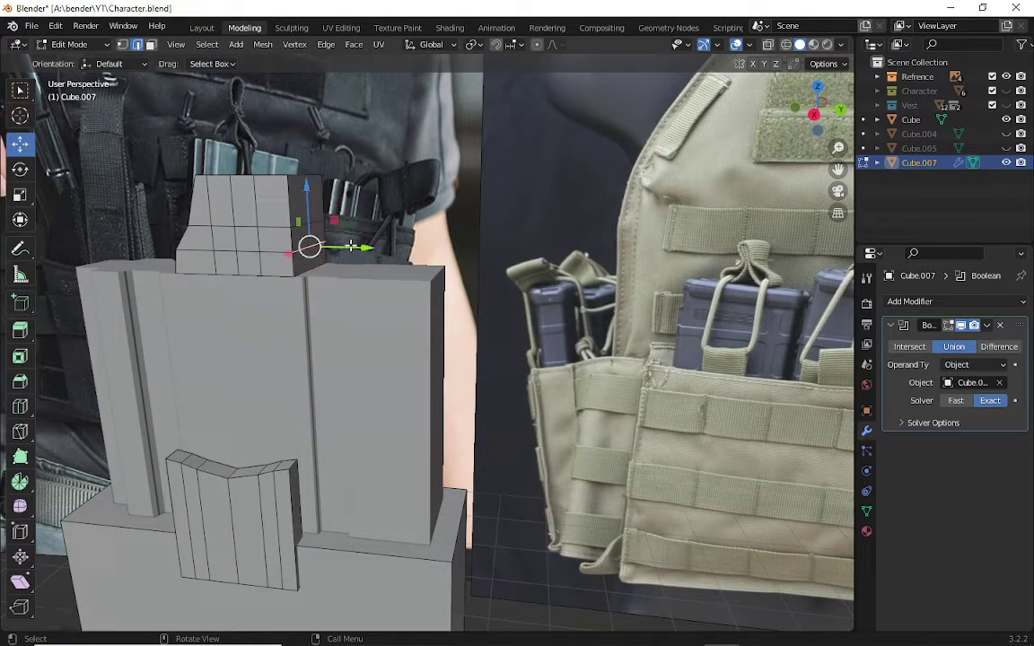
drag(358, 247, 330, 168)
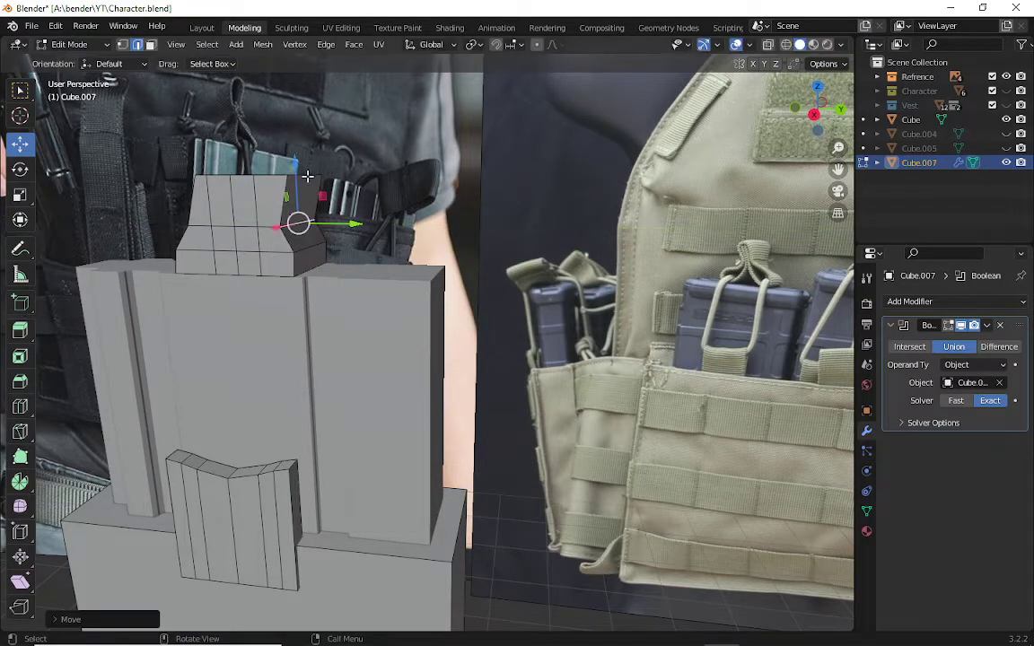
drag(355, 225, 334, 170)
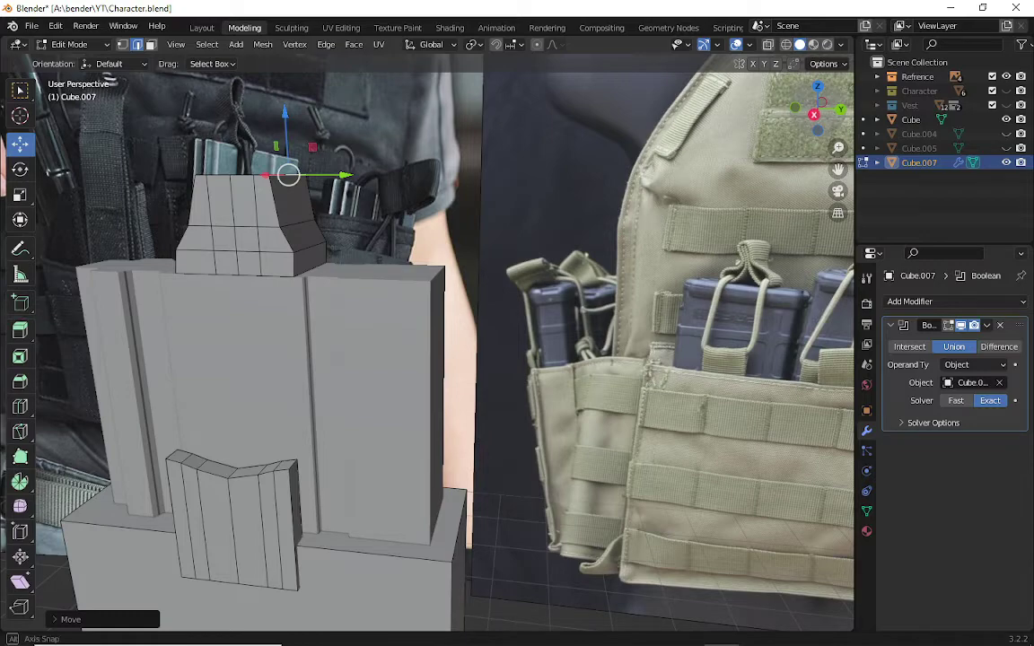
drag(789, 100, 814, 117)
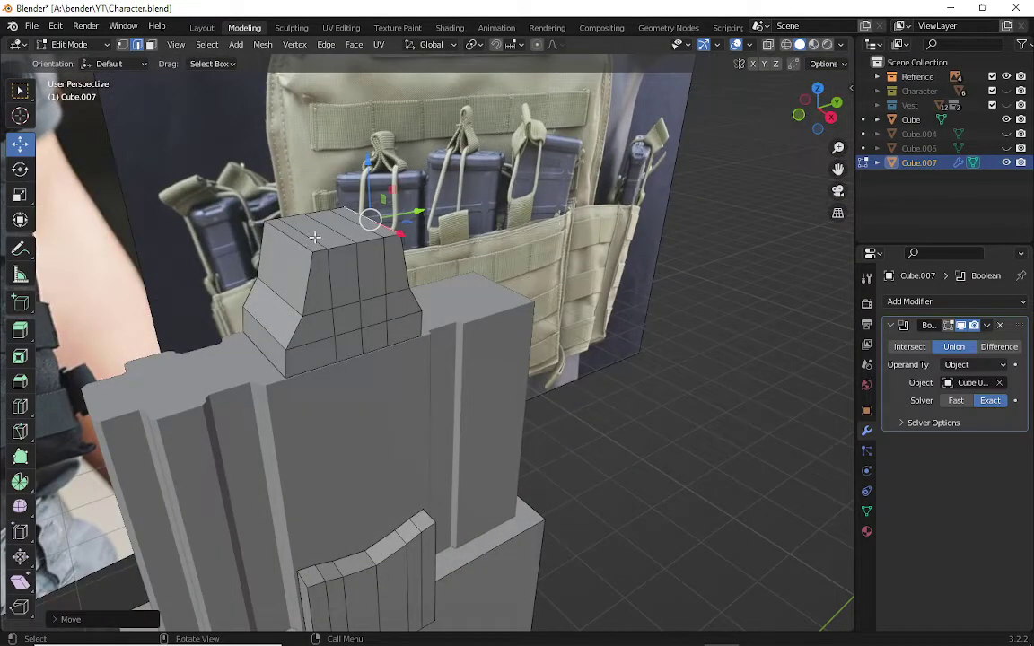
- Move the cap's top edge vertically along Z and shift it along Y
click(285, 215)
click(296, 201)
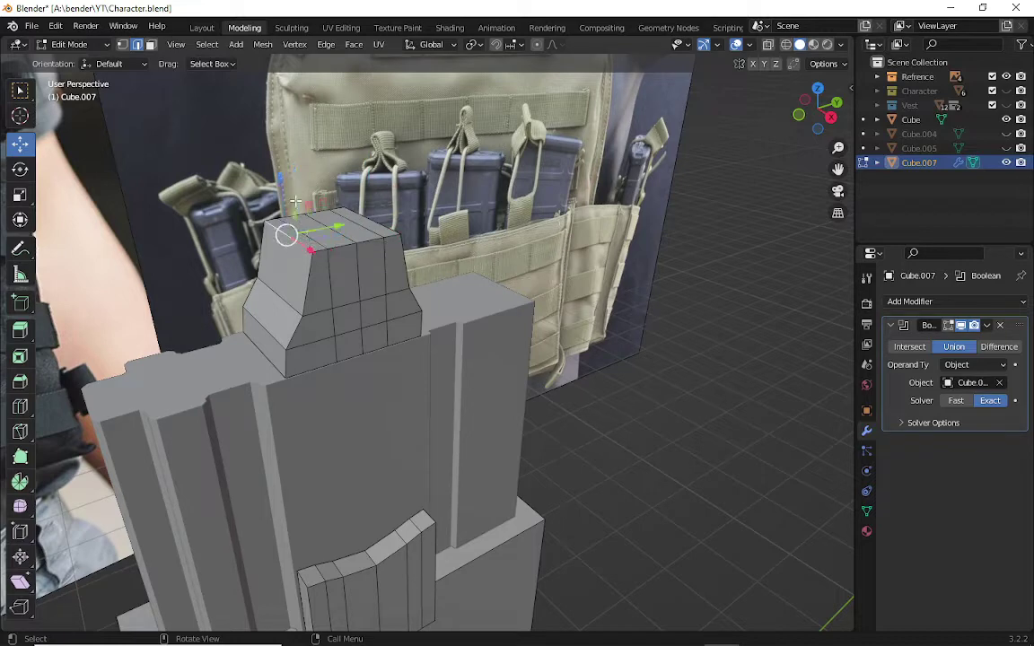
key(g)
key(z)
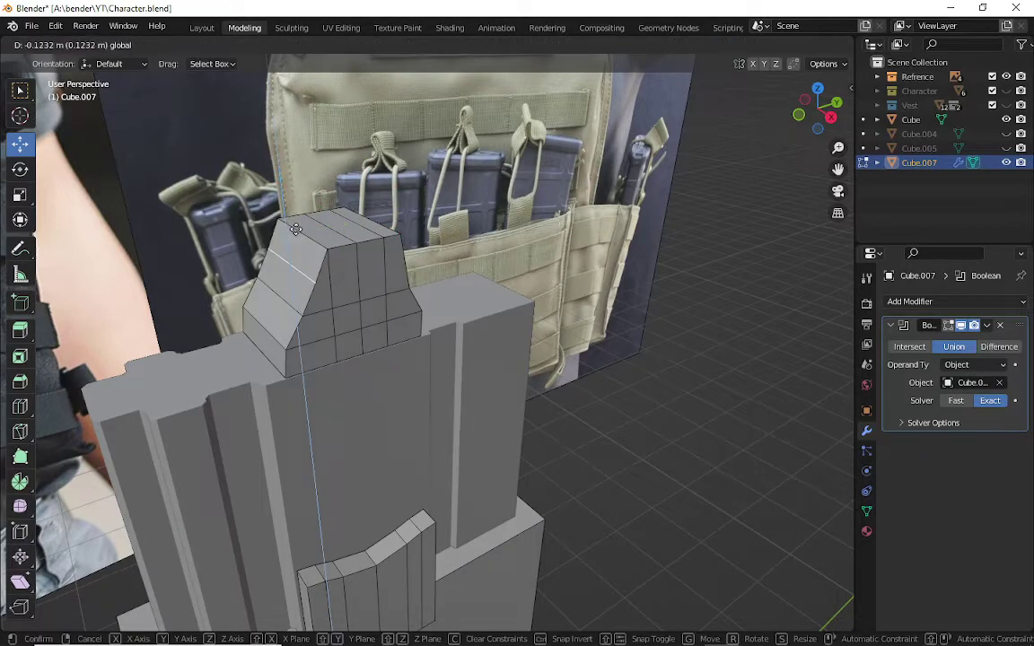
click(295, 228)
drag(341, 254, 295, 258)
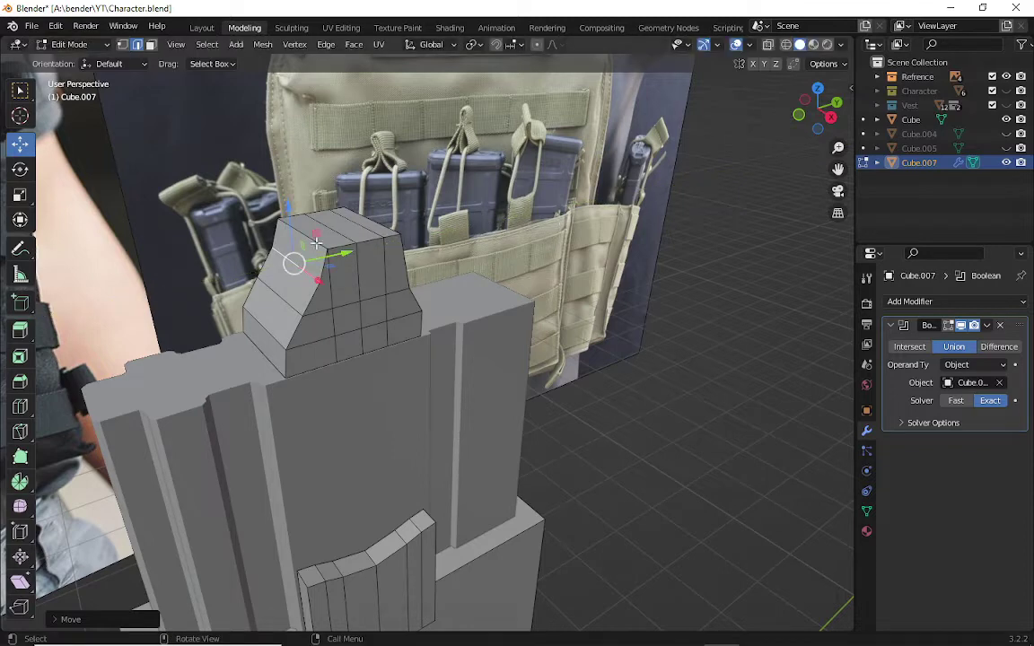
key(g)
key(z)
click(292, 206)
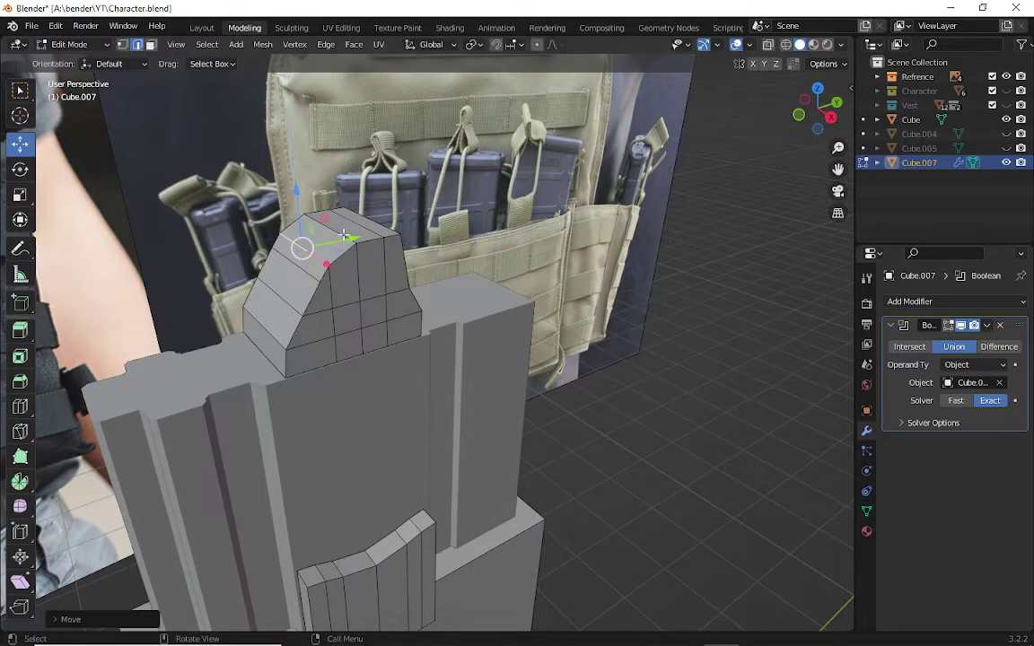
- Adjust the top vertices and peak vertex along Y and Z into a sloped peak
drag(344, 236, 335, 251)
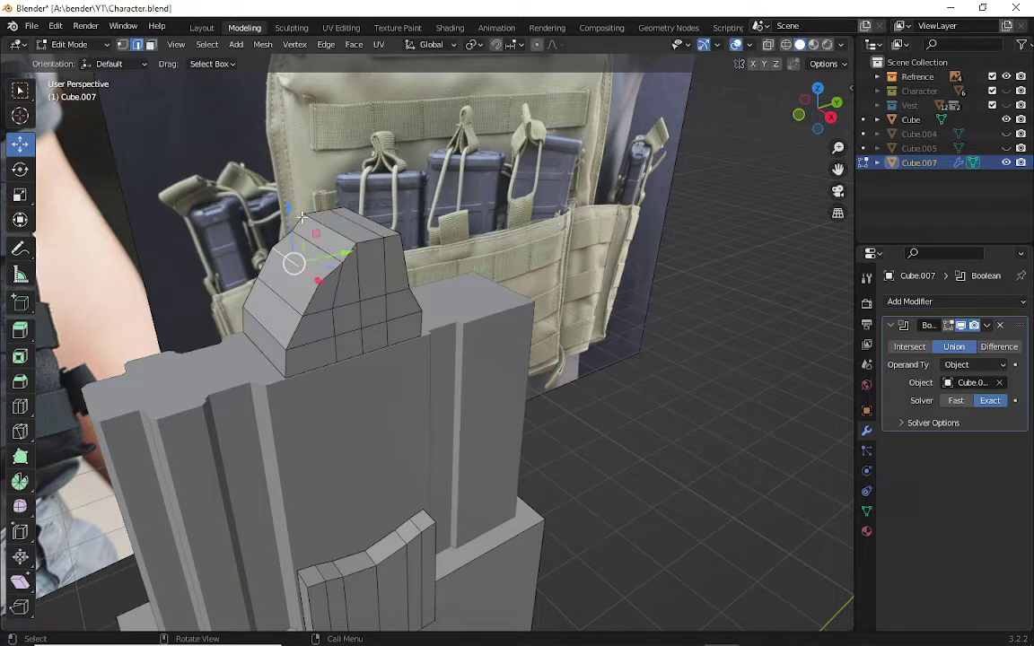
drag(301, 217, 292, 240)
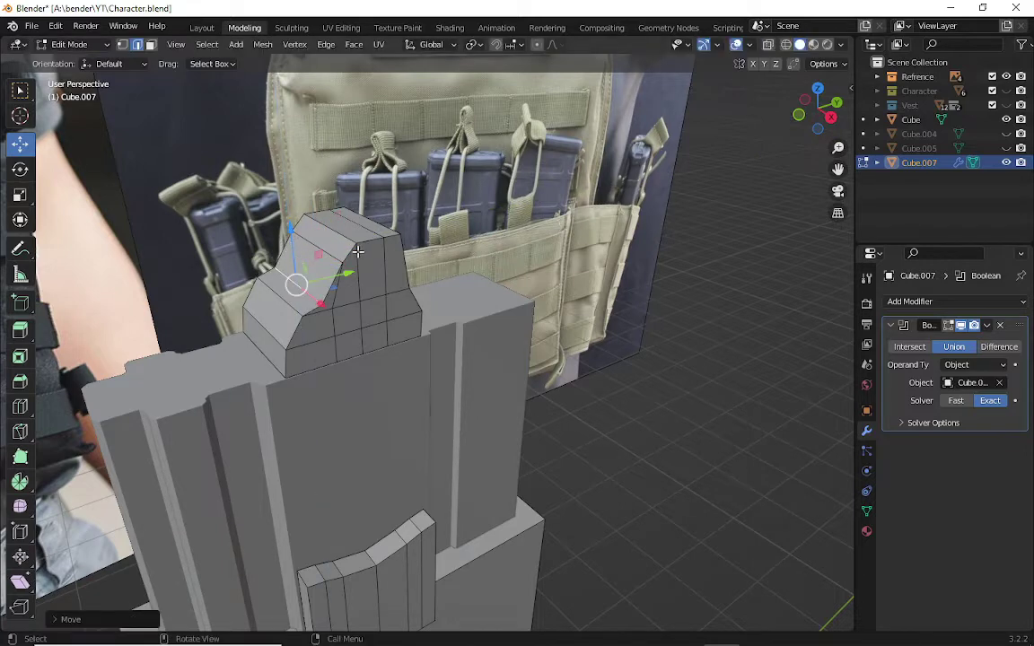
mouse_move(347, 274)
mouse_down()
mouse_move(358, 271)
mouse_move(332, 284)
mouse_up()
drag(302, 243, 272, 211)
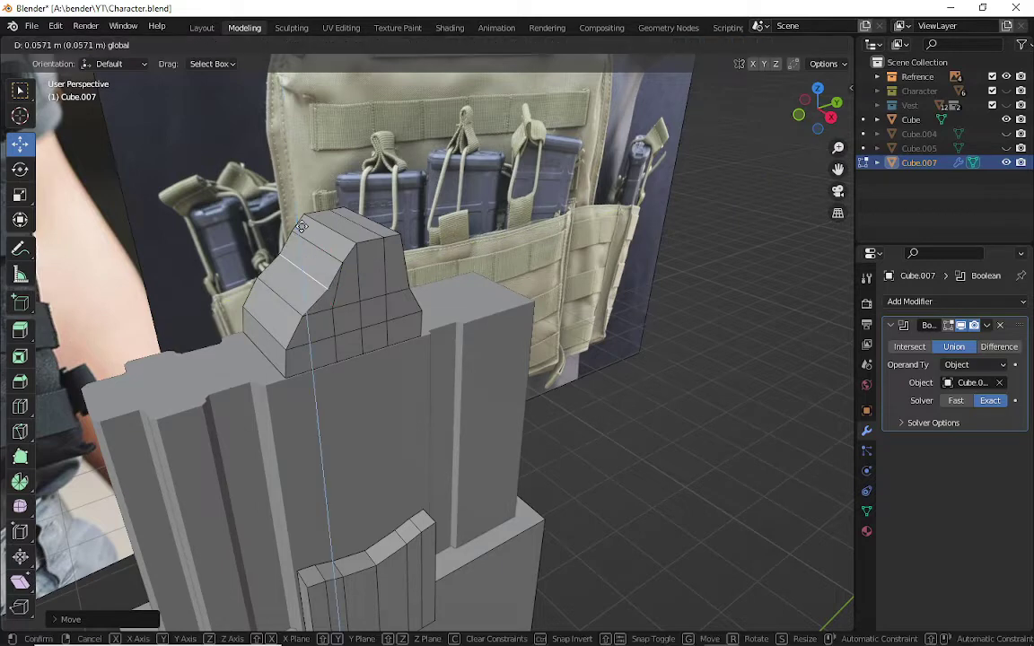
drag(823, 103, 456, 159)
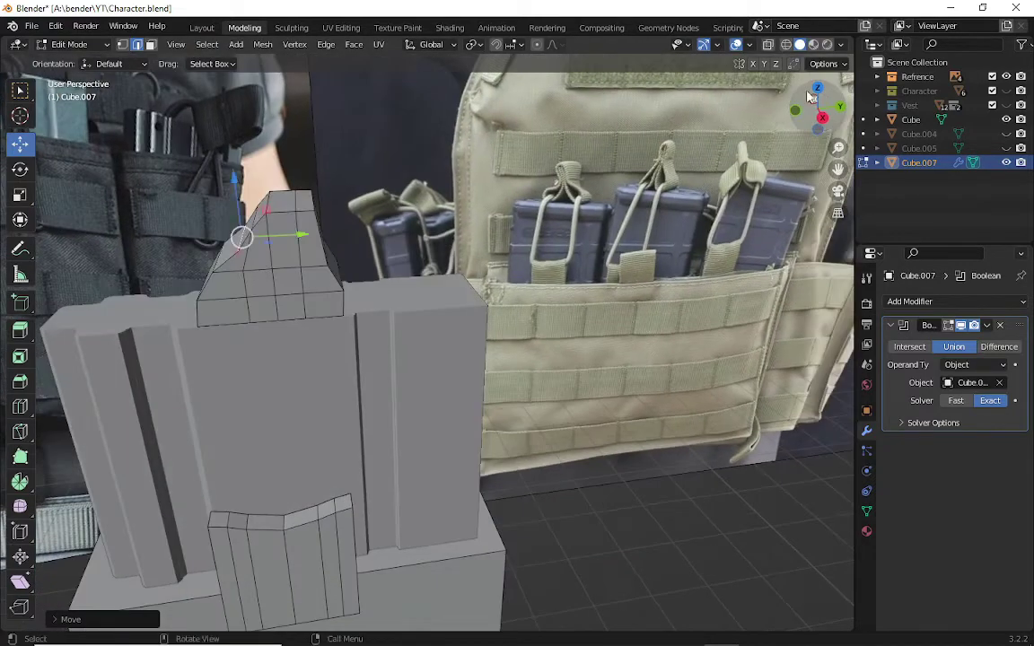
click(312, 198)
drag(312, 196, 311, 179)
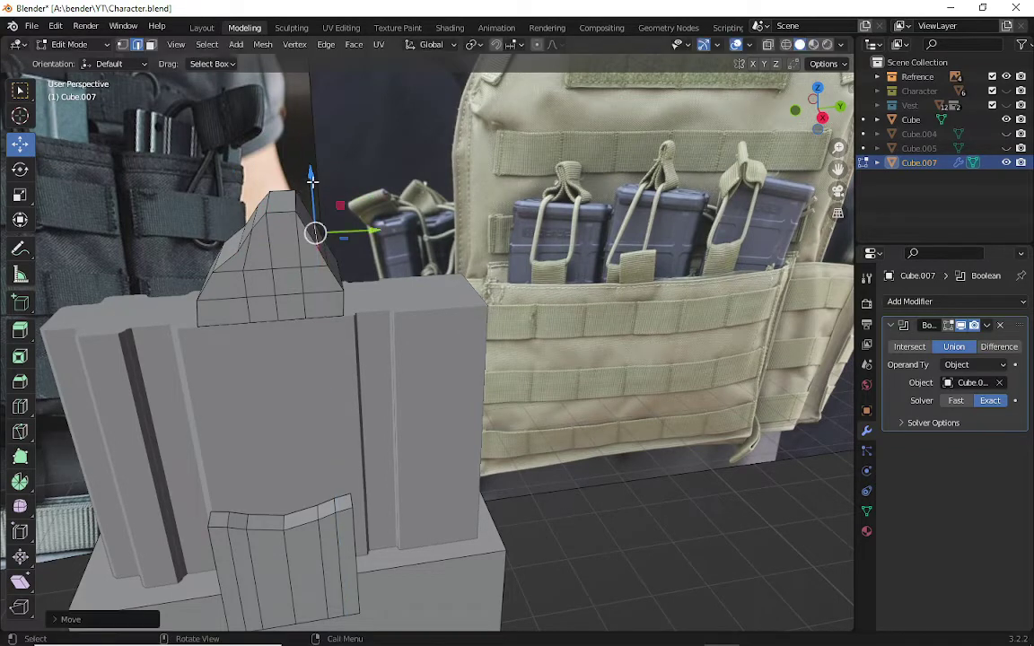
mouse_move(334, 231)
mouse_down()
mouse_move(351, 233)
mouse_move(307, 231)
mouse_move(300, 183)
mouse_move(306, 233)
mouse_up()
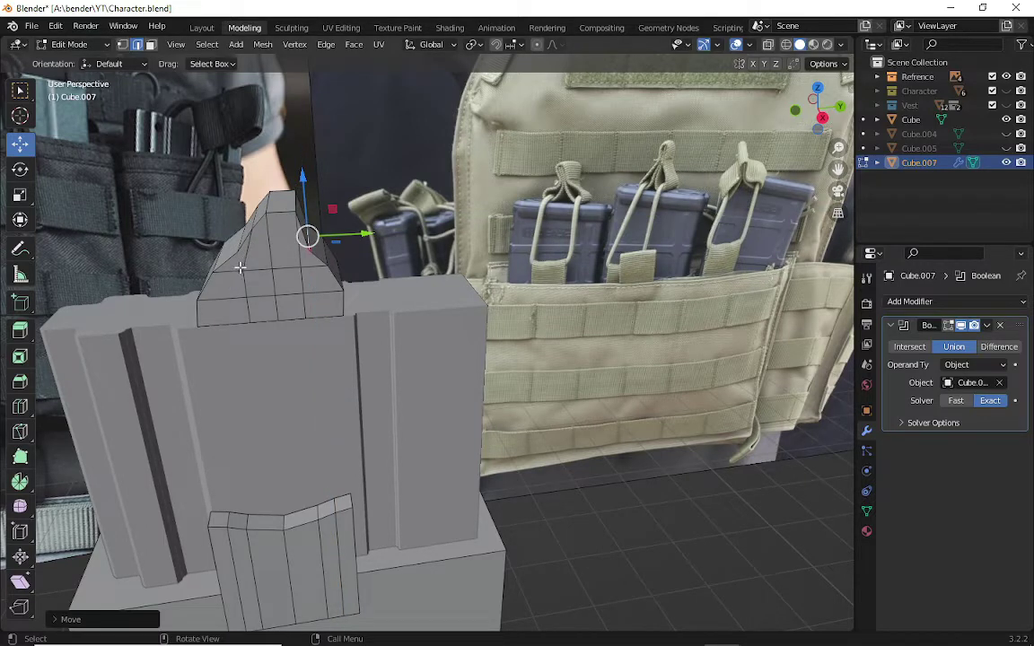
- Slide another vertex on the cap's edge sideways along Y
mouse_move(729, 106)
middle_down()
mouse_move(619, 148)
mouse_move(714, 132)
middle_up()
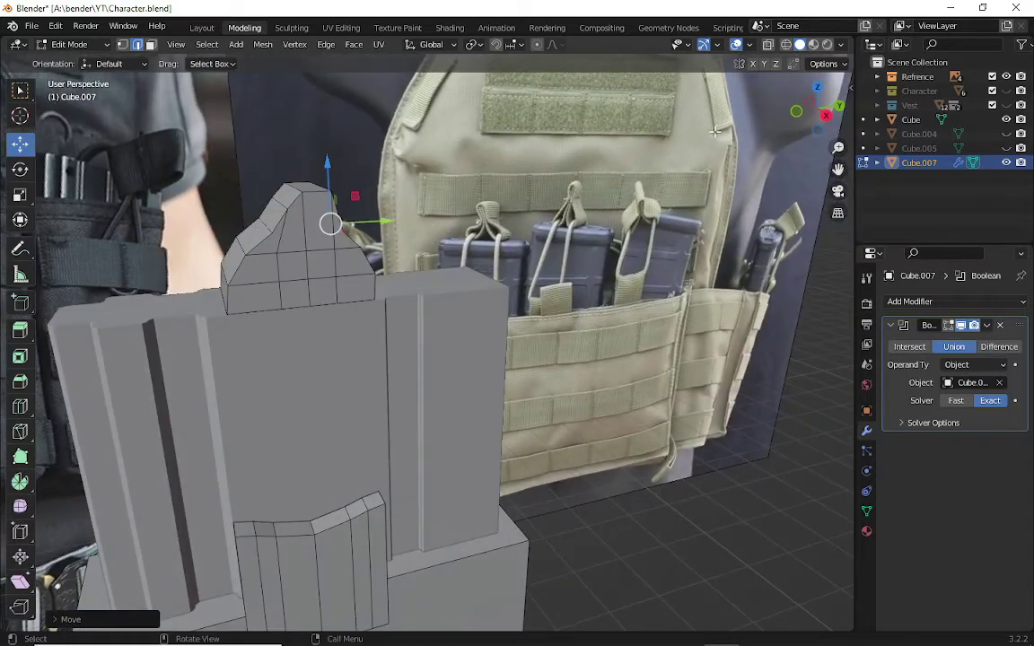
click(240, 245)
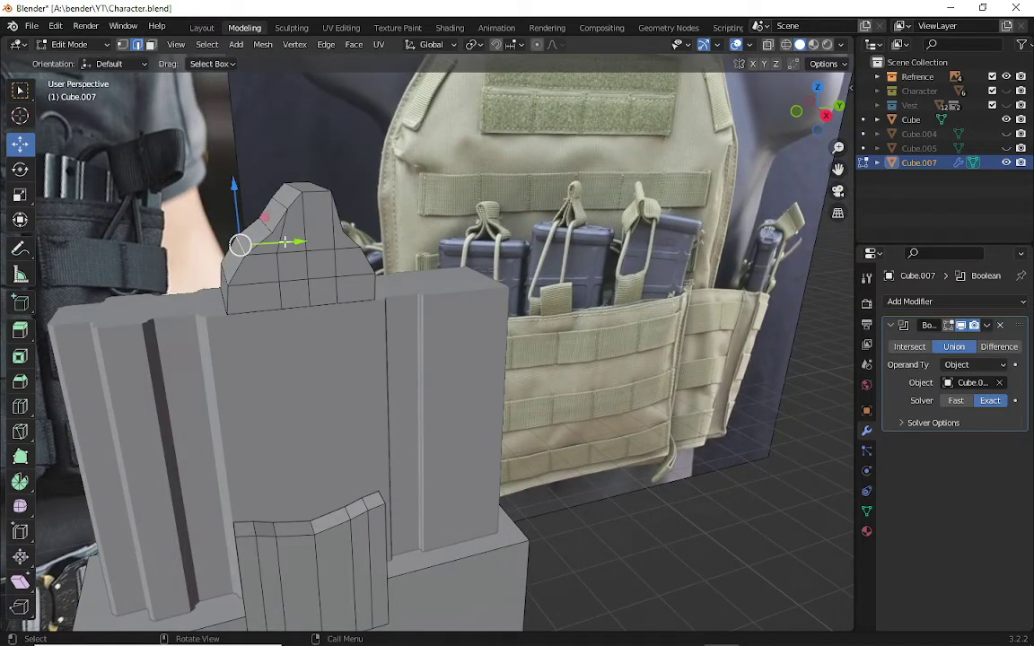
drag(284, 243, 301, 240)
drag(248, 191, 260, 211)
- Switch to face select mode and hide the tall Cube column
middle_drag(260, 211, 609, 471)
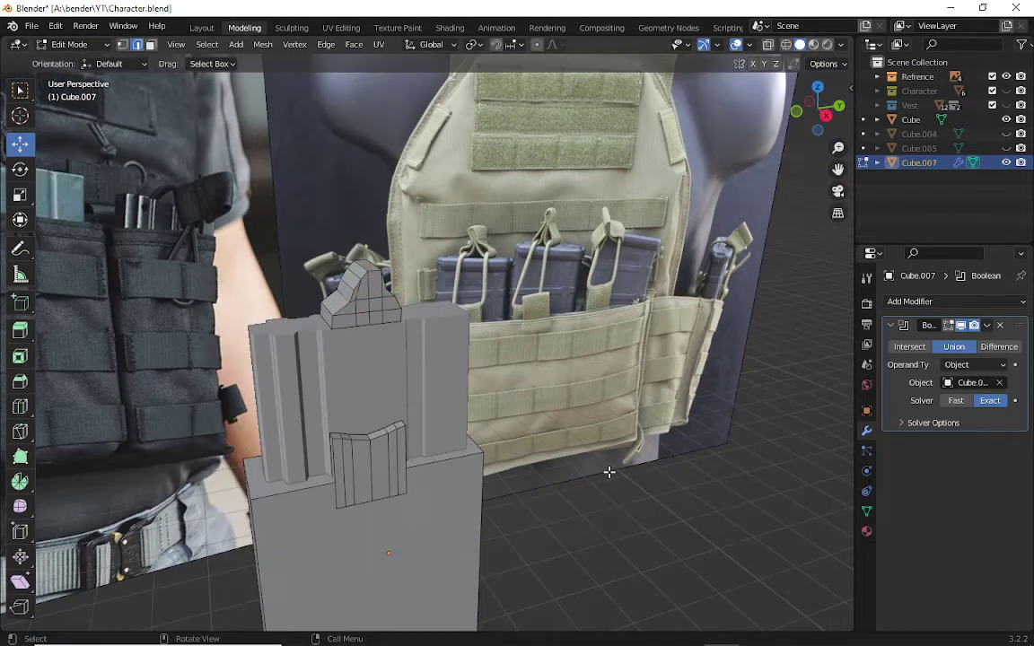
drag(846, 93, 780, 126)
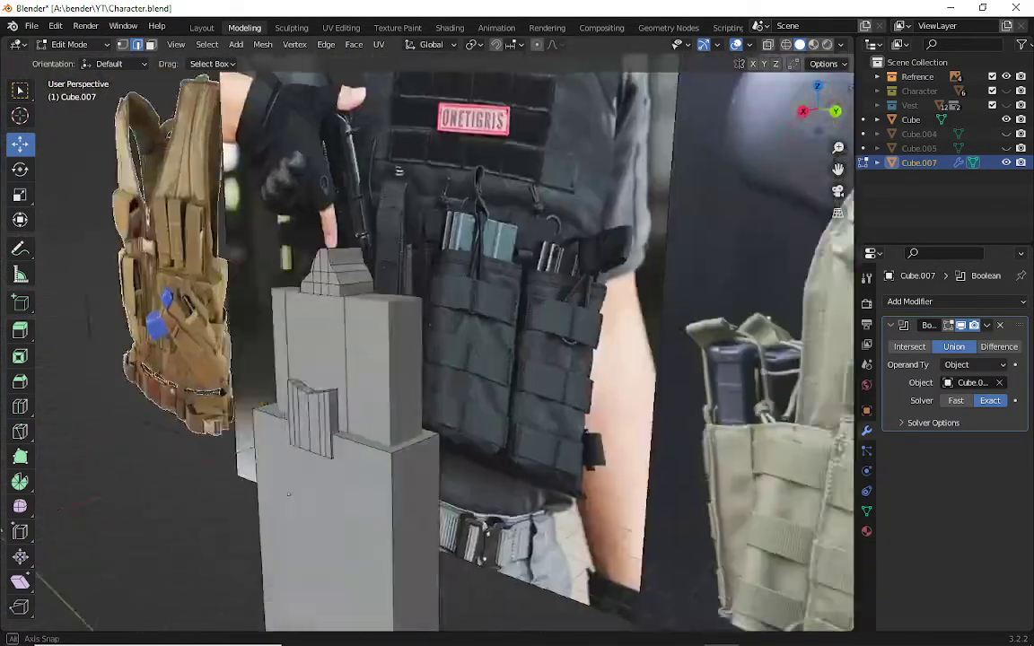
middle_drag(288, 493, 307, 519)
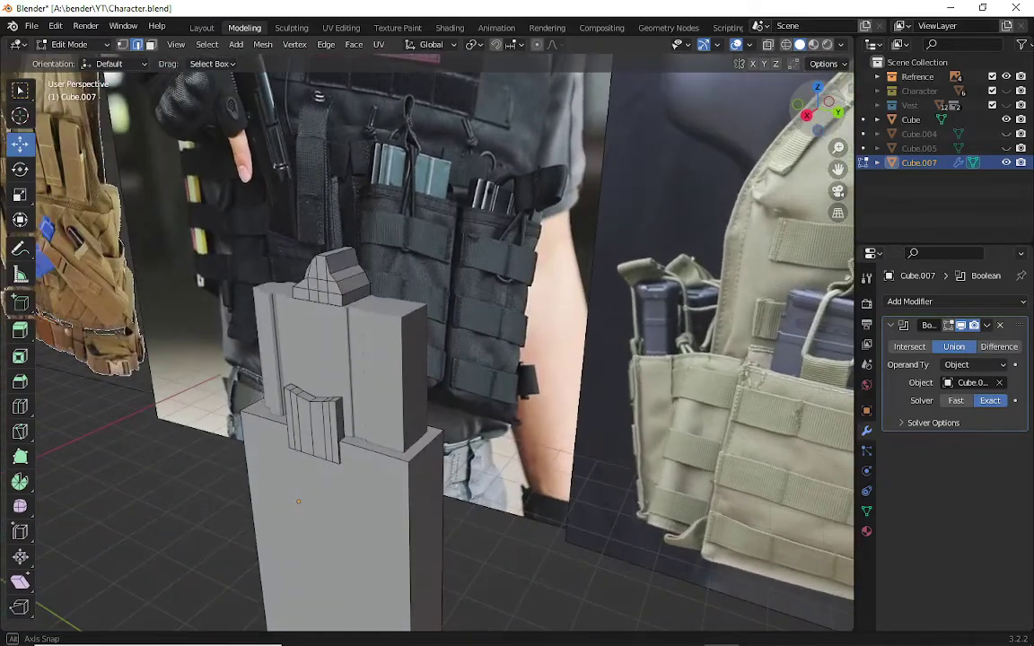
mouse_move(846, 92)
mouse_down()
mouse_move(854, 97)
mouse_move(850, 87)
mouse_move(630, 288)
mouse_up()
scroll(411, 389, up, 3)
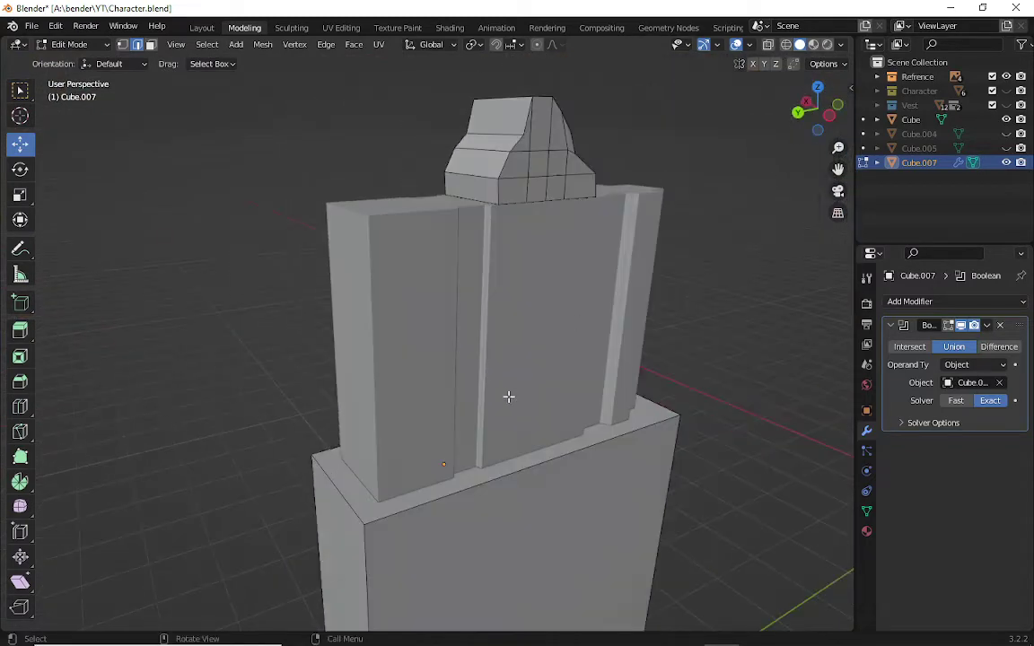
click(508, 396)
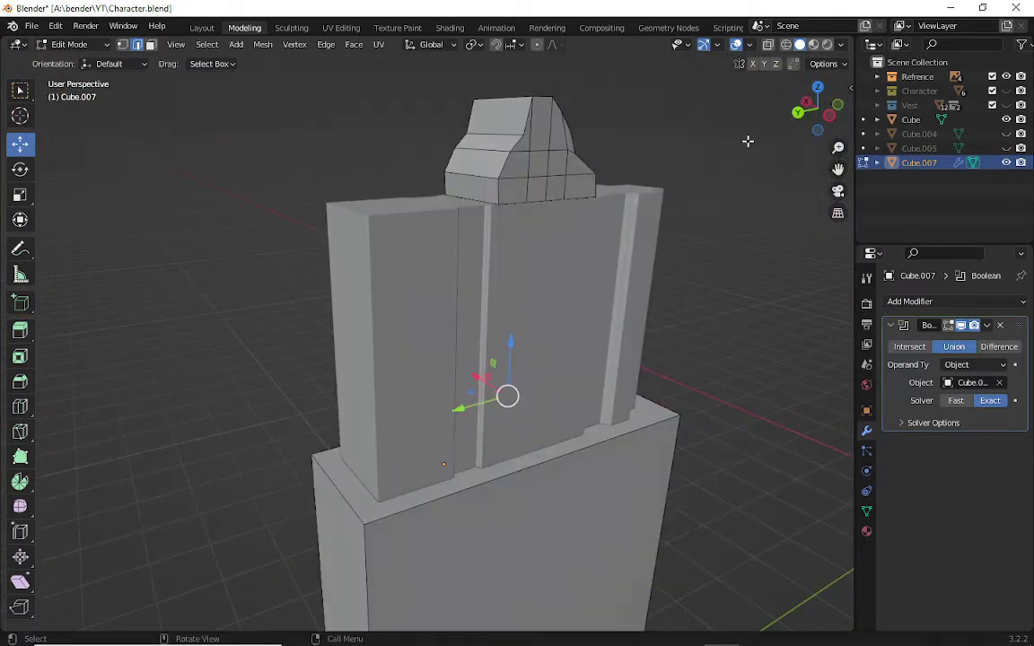
click(151, 44)
mouse_move(818, 108)
mouse_down()
mouse_move(771, 126)
mouse_move(852, 117)
mouse_up()
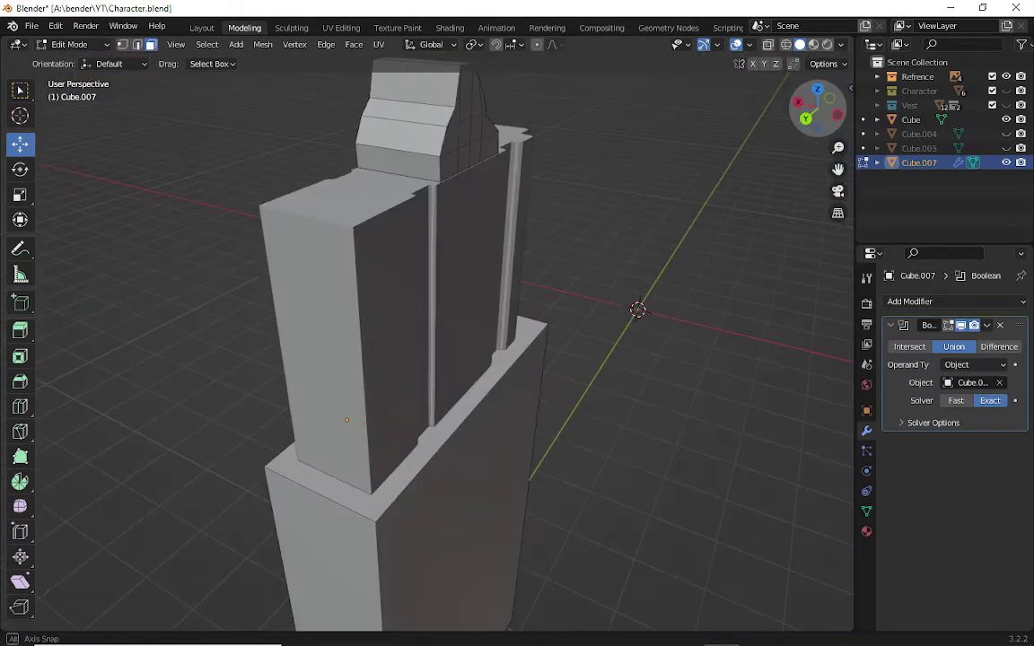
click(1006, 119)
- Select the whole curved fin strip and slide it along X
middle_drag(458, 244, 381, 372)
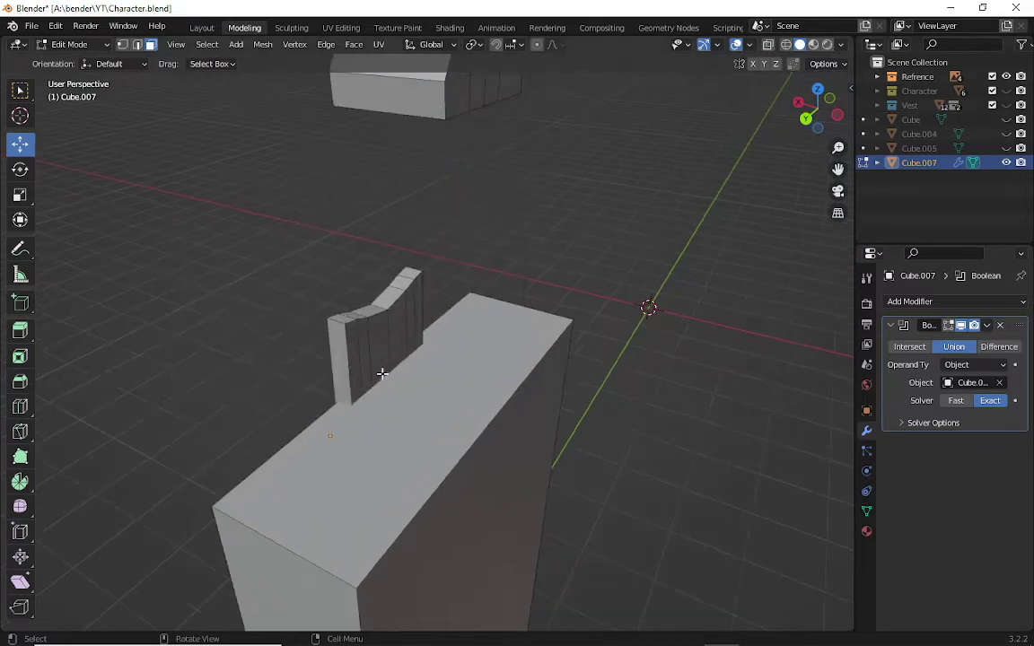
click(358, 374)
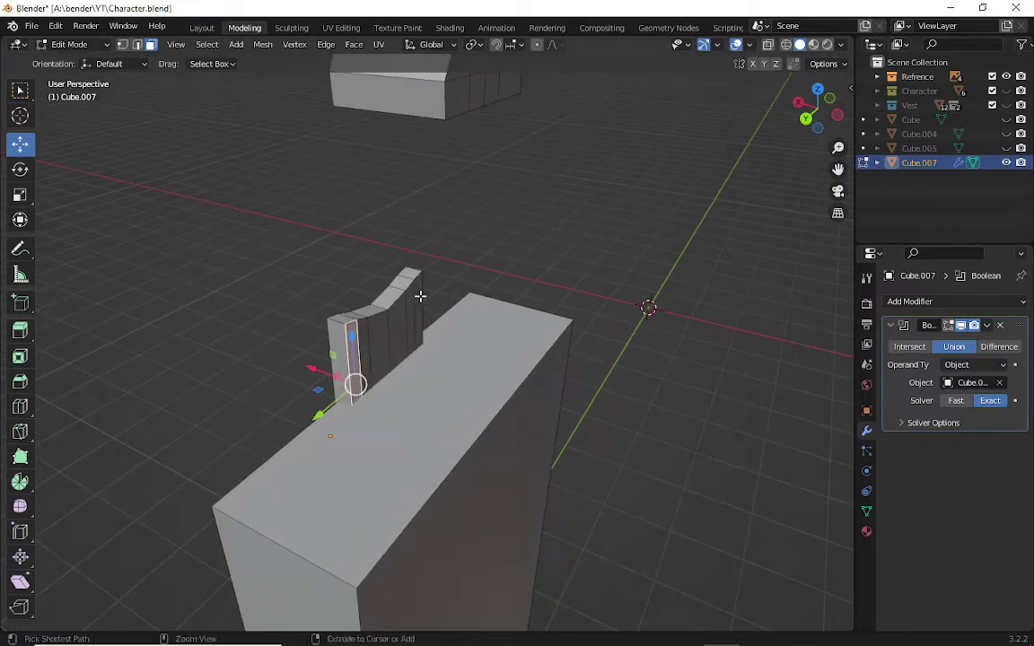
ctrl+click(419, 296)
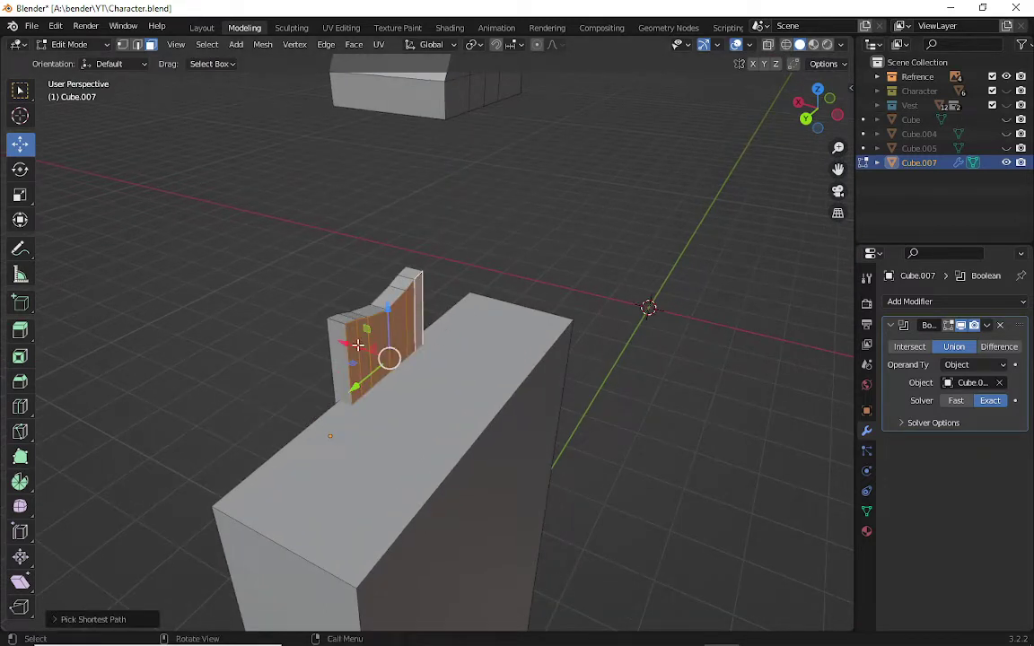
drag(358, 345, 503, 397)
click(812, 109)
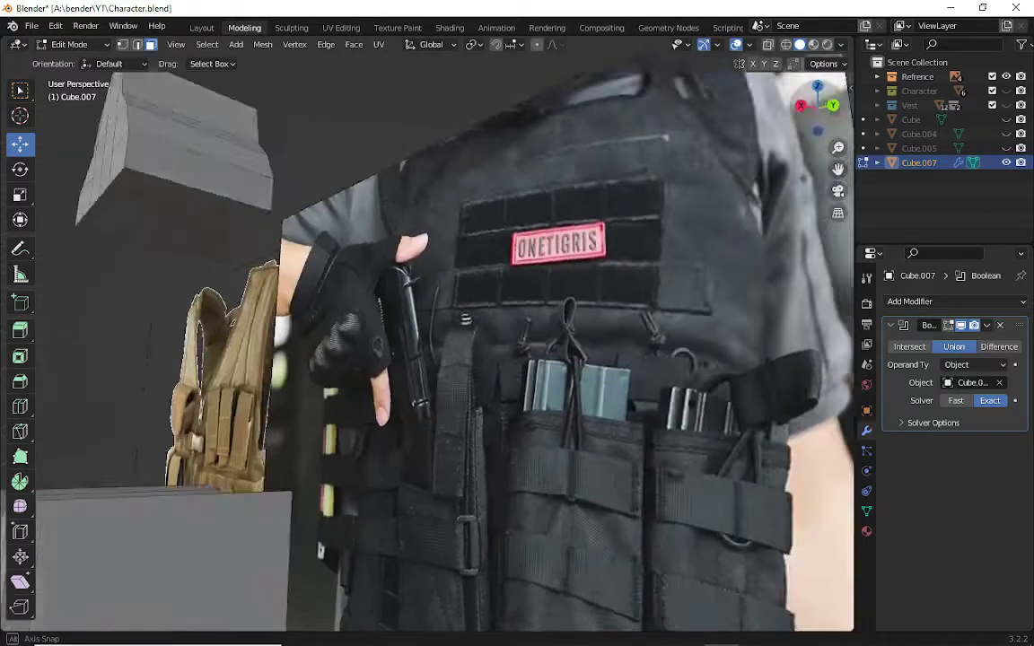
- Unhide the tall Cube column and bring up the interaction mode menu
drag(817, 105, 754, 87)
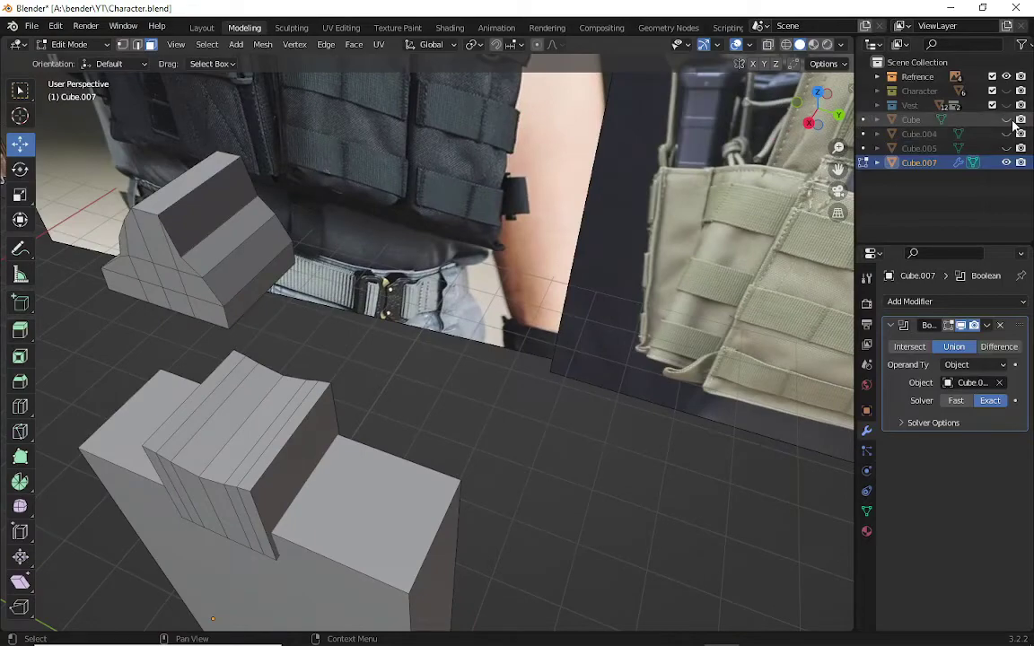
click(1007, 120)
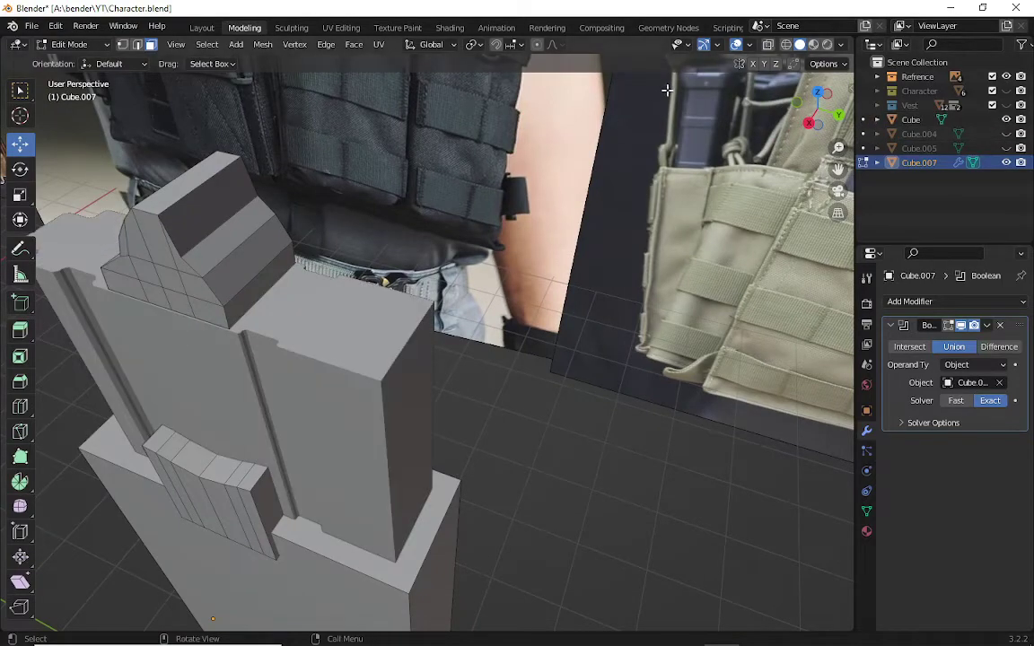
mouse_move(812, 107)
mouse_down()
mouse_move(790, 112)
mouse_move(812, 119)
mouse_up()
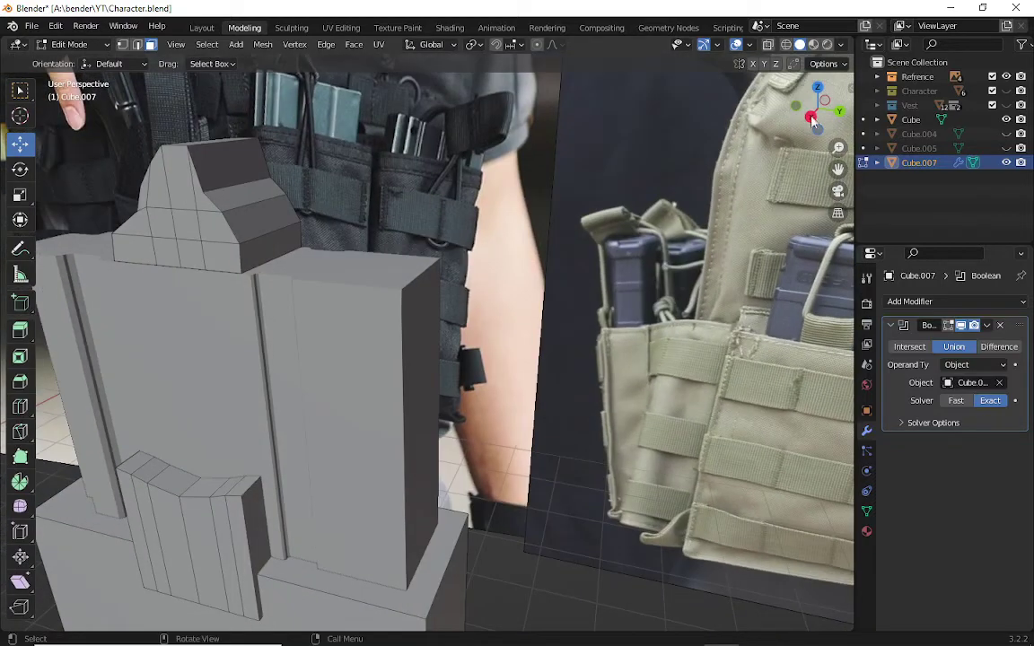
click(233, 44)
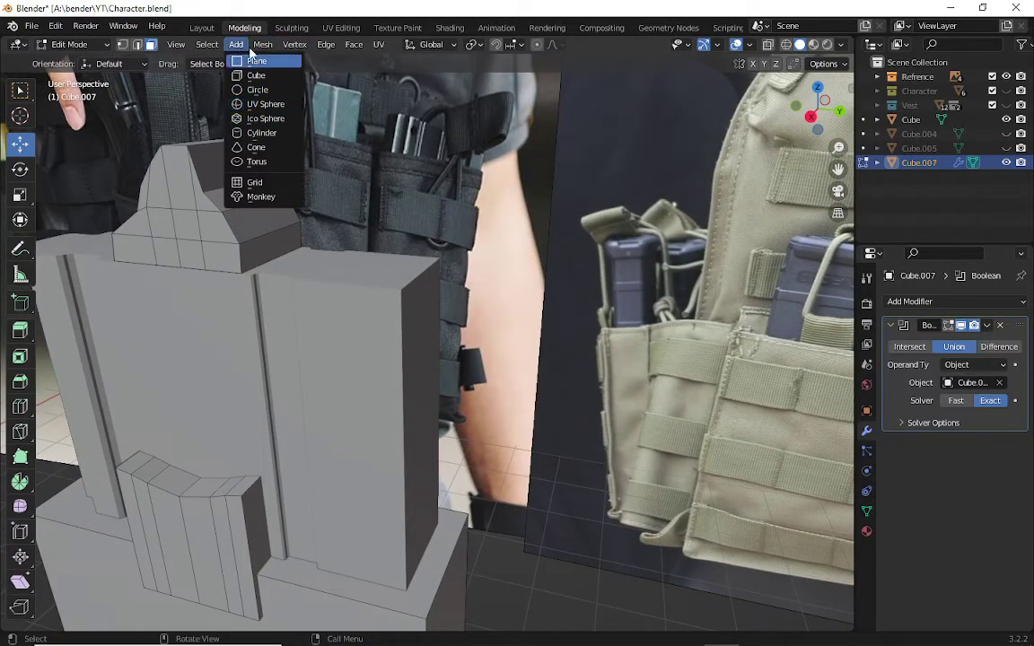
click(236, 47)
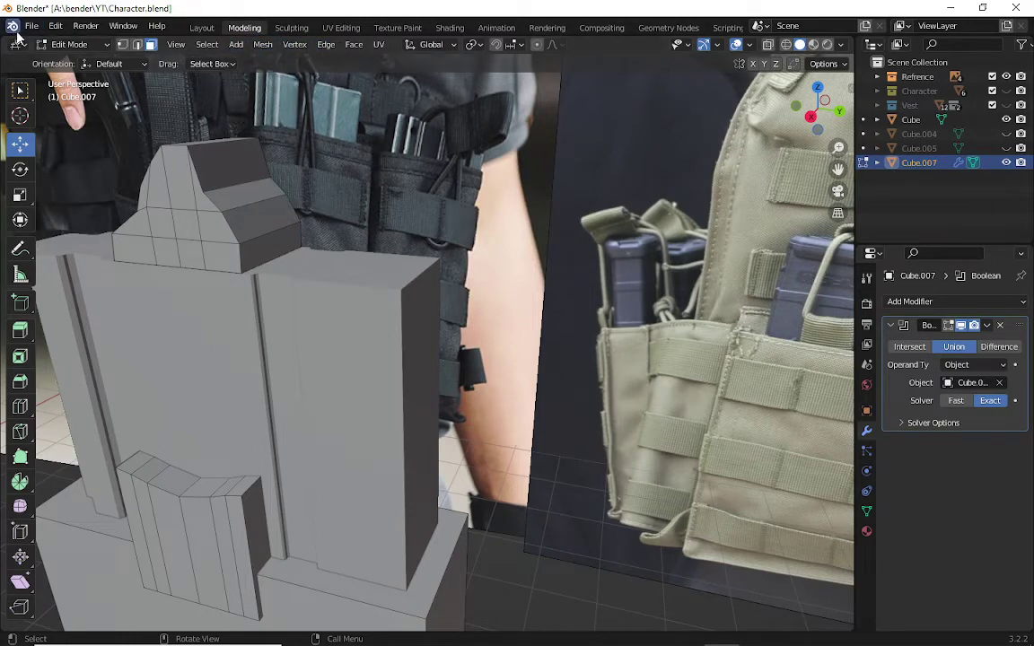
click(54, 45)
- Return to Object Mode and make Cube.007 active to inspect its modifiers
click(65, 43)
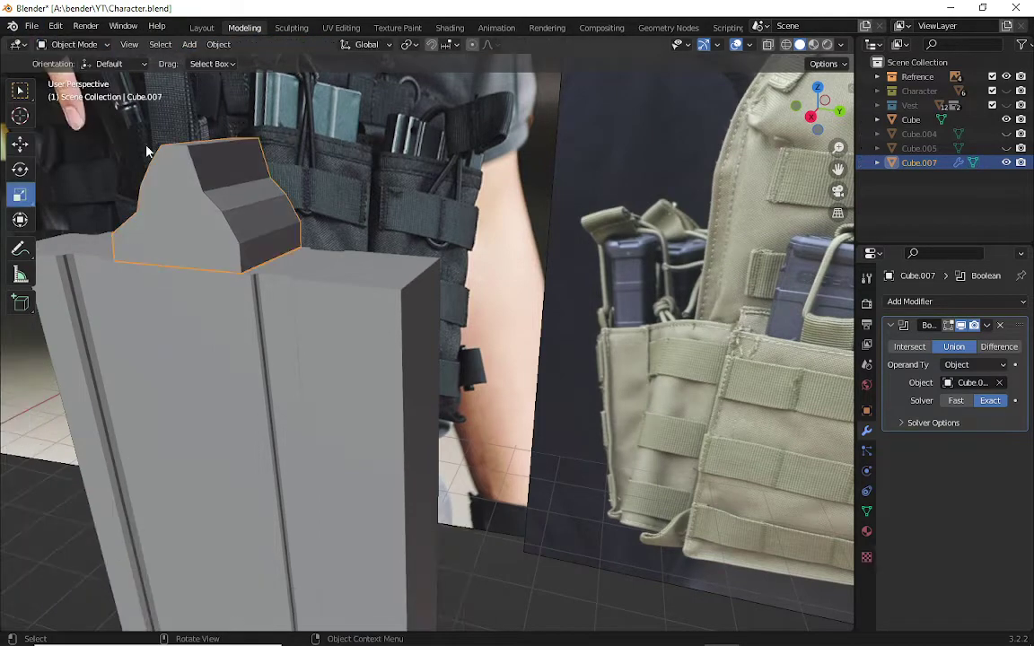
scroll(342, 296, down, 3)
click(514, 521)
scroll(369, 375, down, 1)
scroll(539, 341, down, 1)
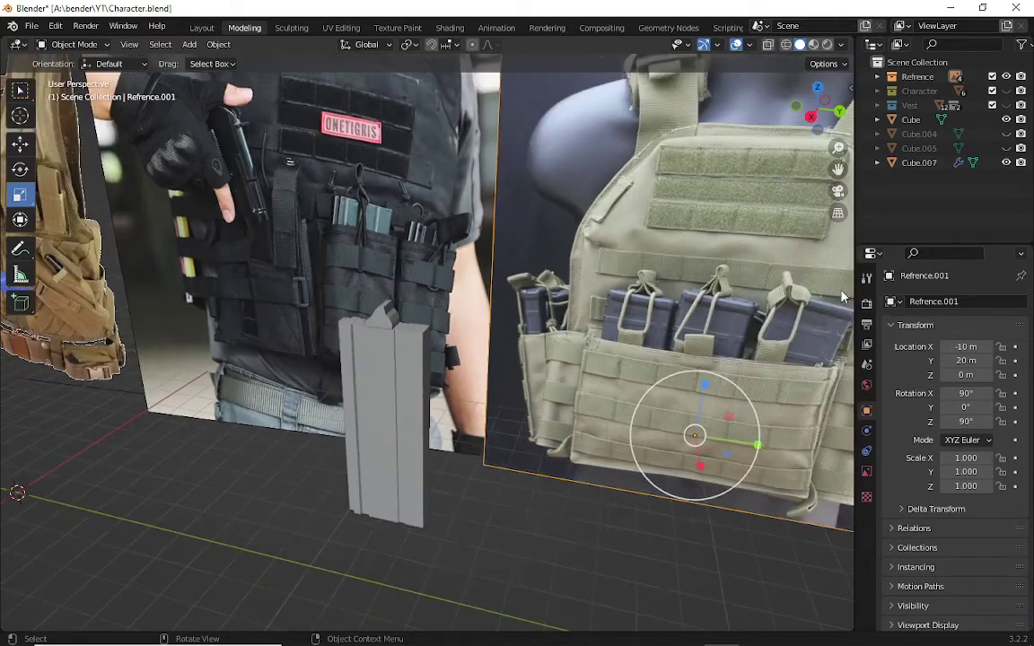
scroll(755, 260, down, 1)
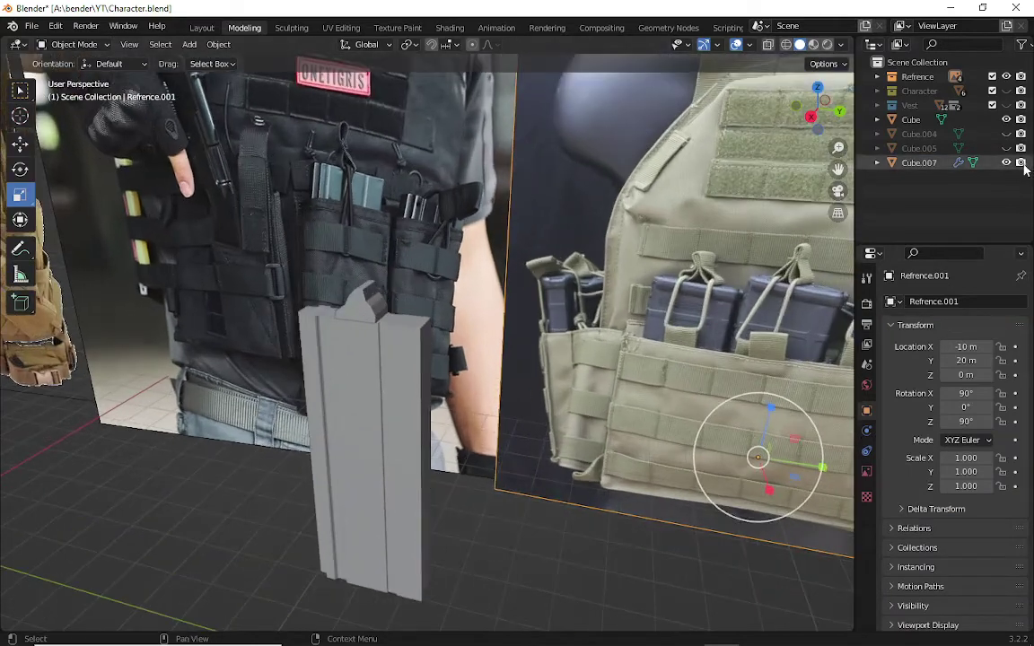
click(959, 162)
click(973, 162)
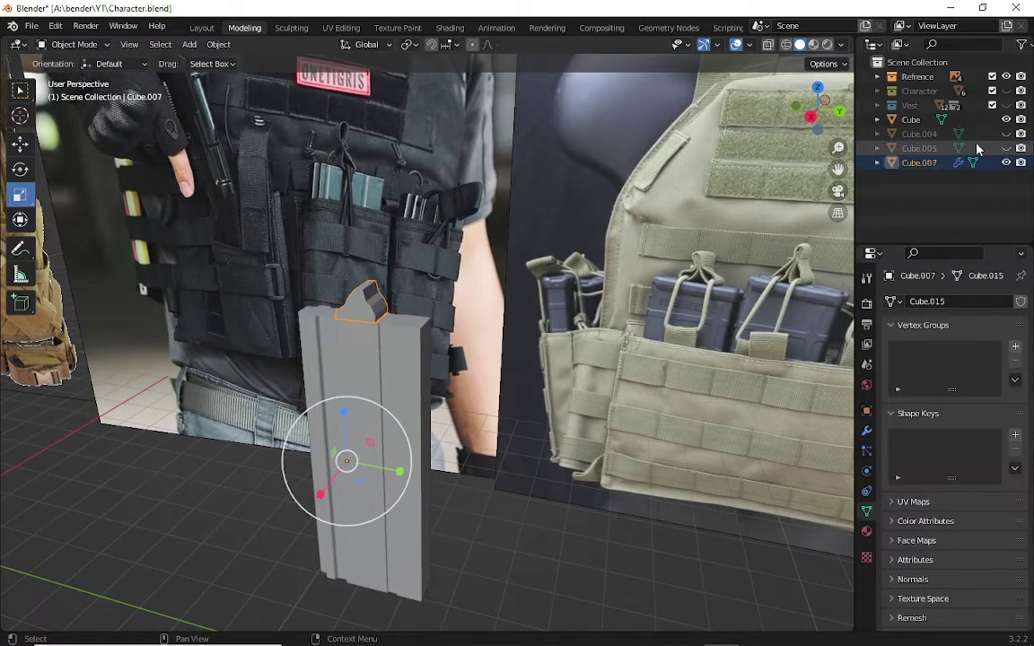
- Toggle Cube.005 and Cube.004 visibility to check them, leaving both hidden
click(1008, 148)
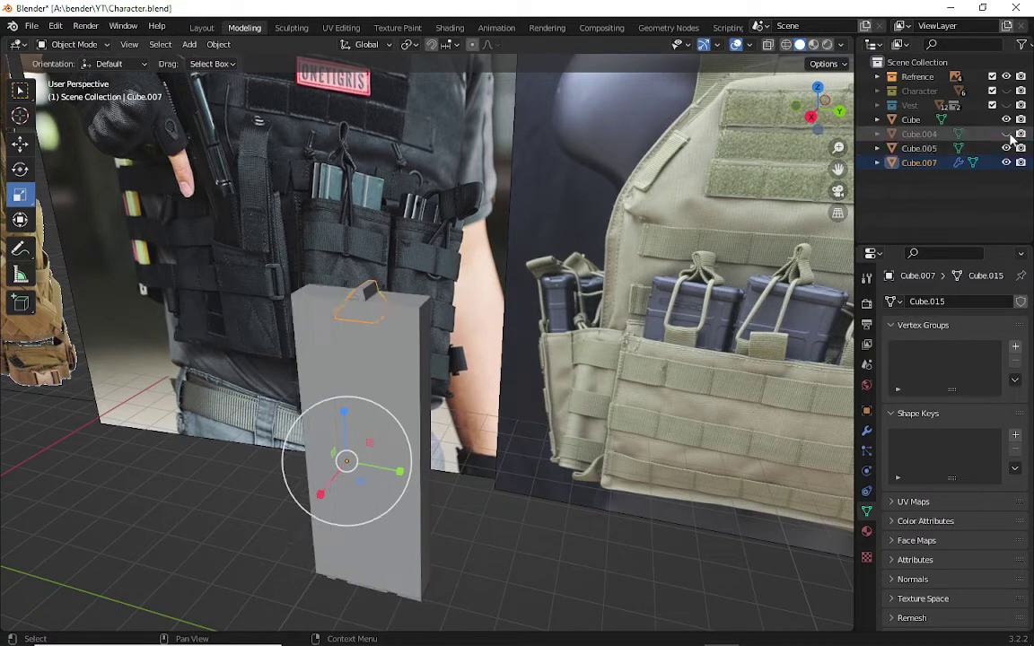
click(1006, 134)
click(1006, 148)
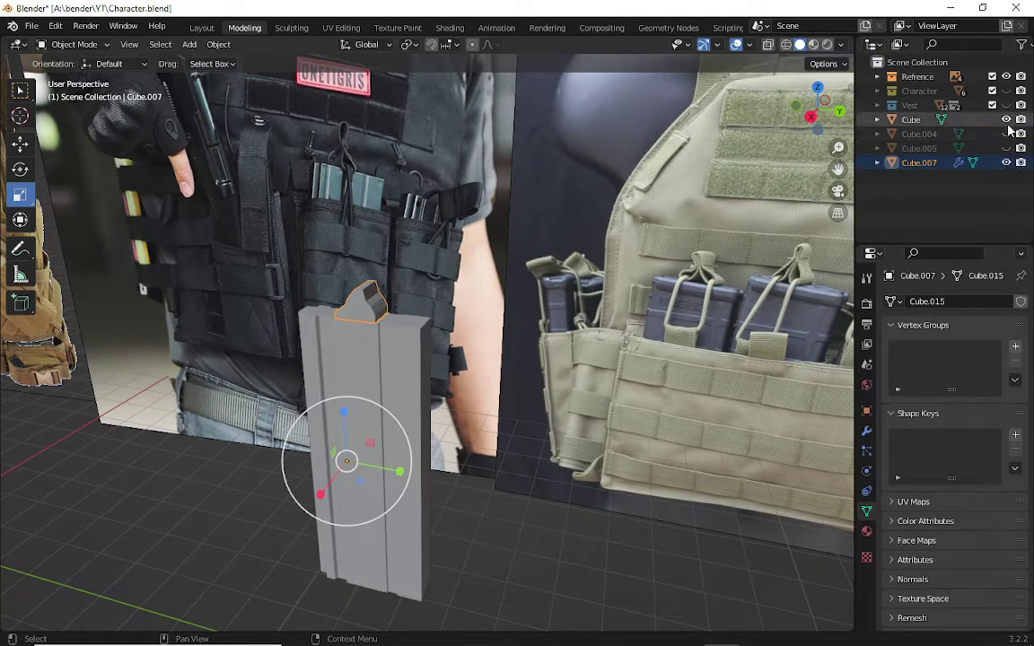
click(1006, 134)
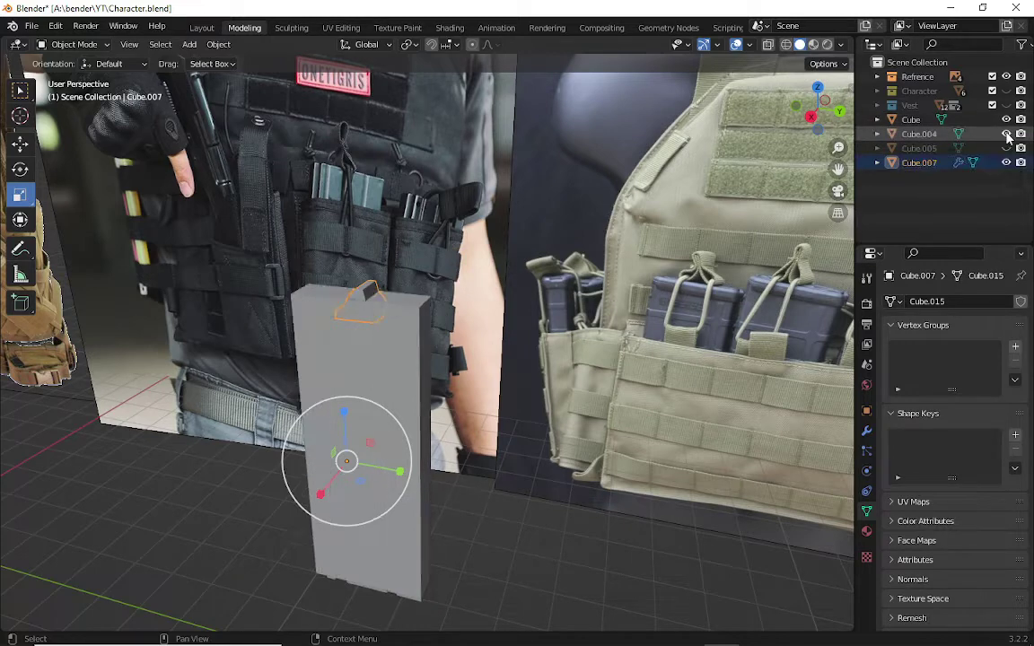
click(1006, 134)
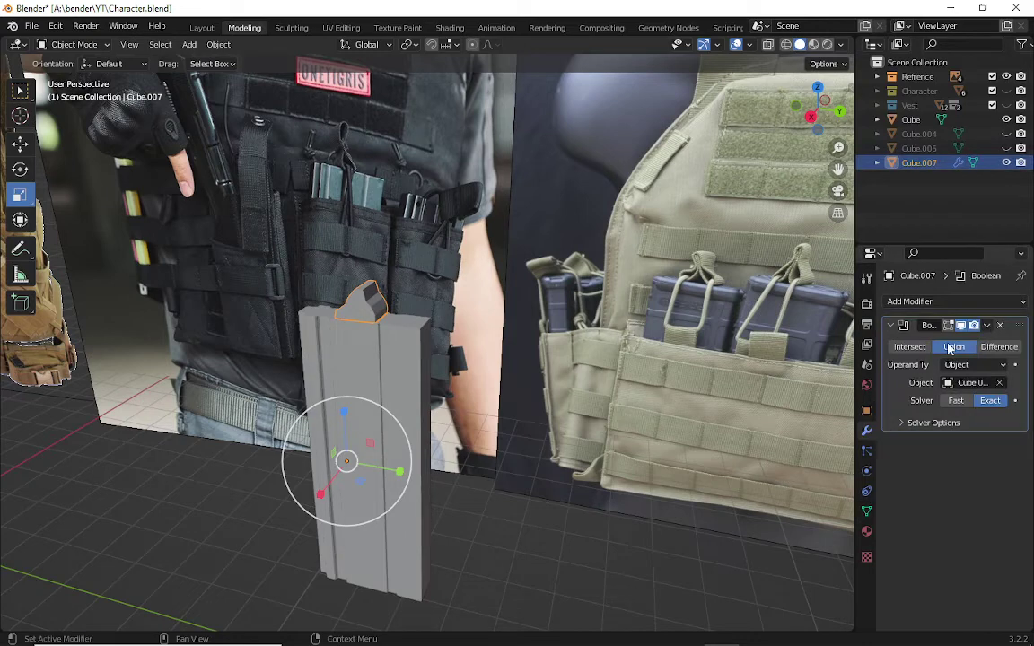
- Clear the Boolean modifier's target object, keeping the operation on Union
click(999, 346)
click(954, 346)
click(999, 382)
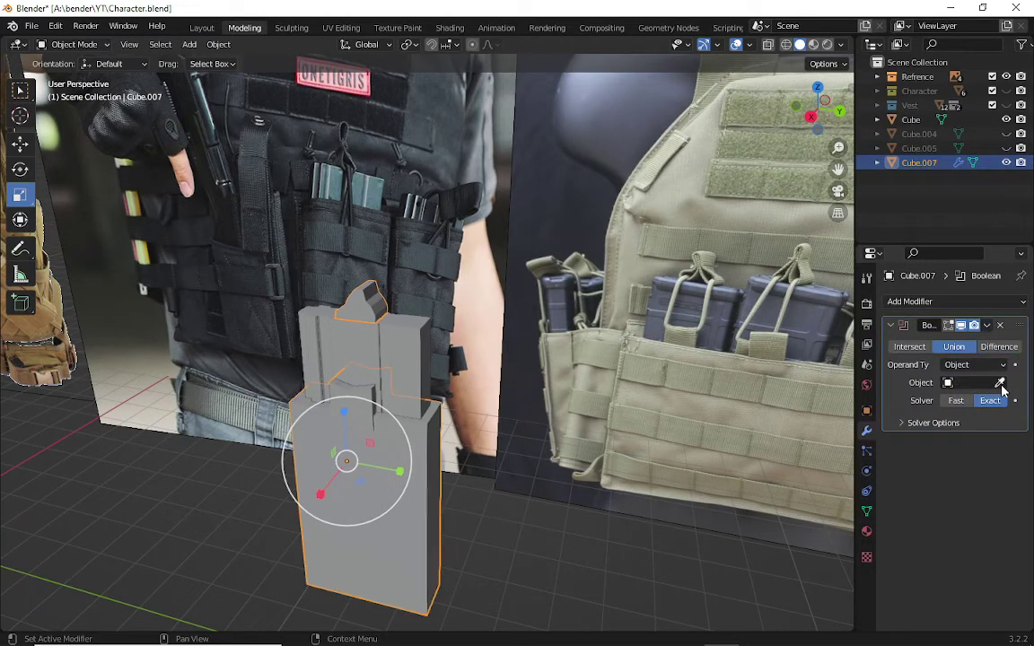
click(593, 535)
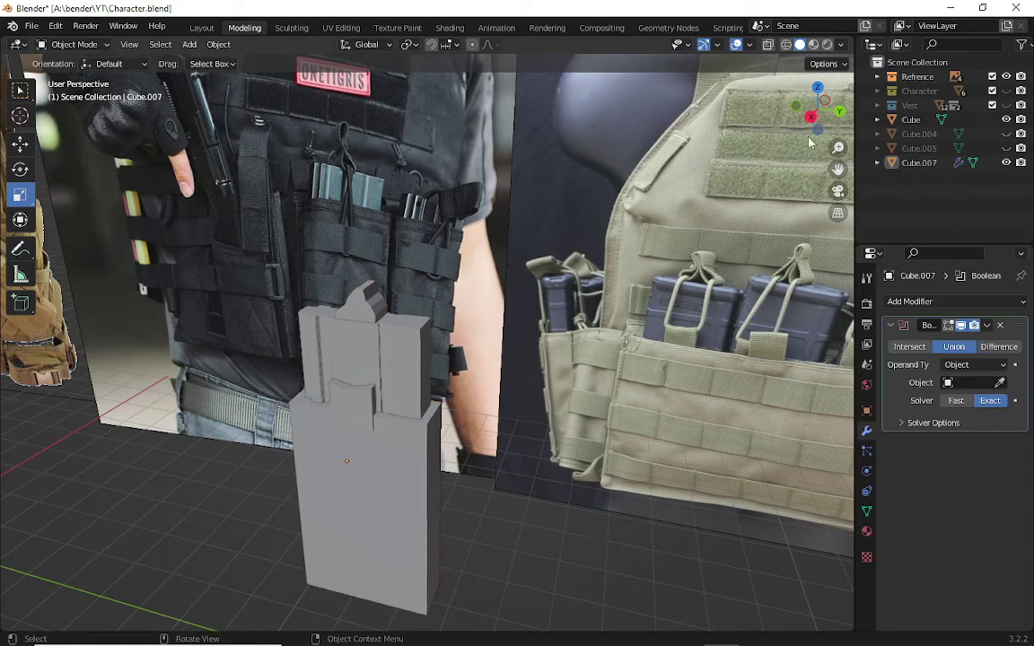
- Unhide Cube.005 and Cube.004, then delete Cube.004
click(920, 149)
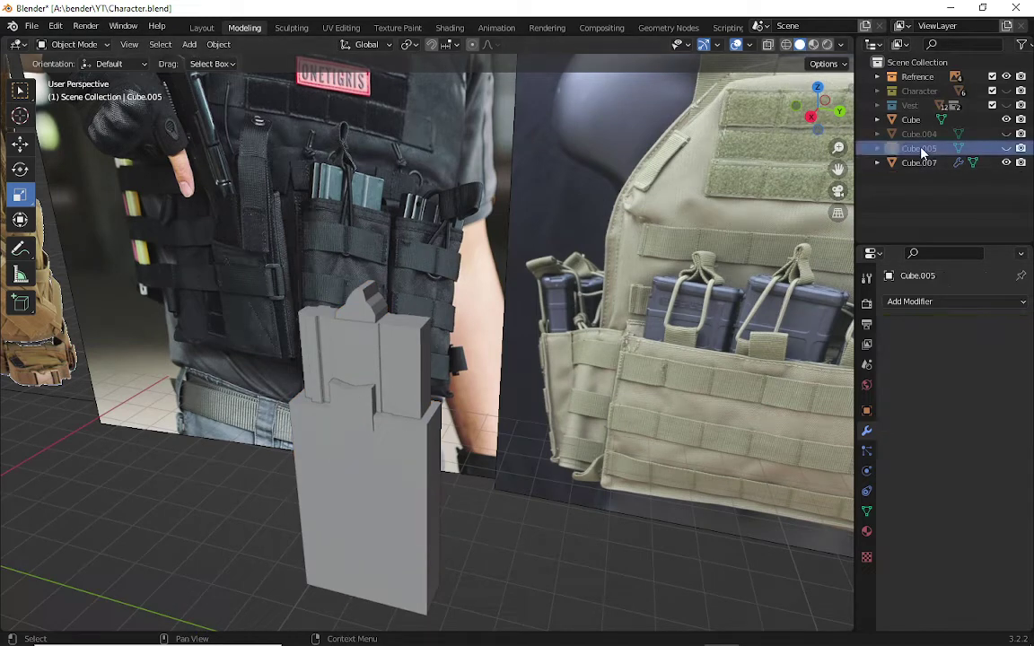
click(1006, 148)
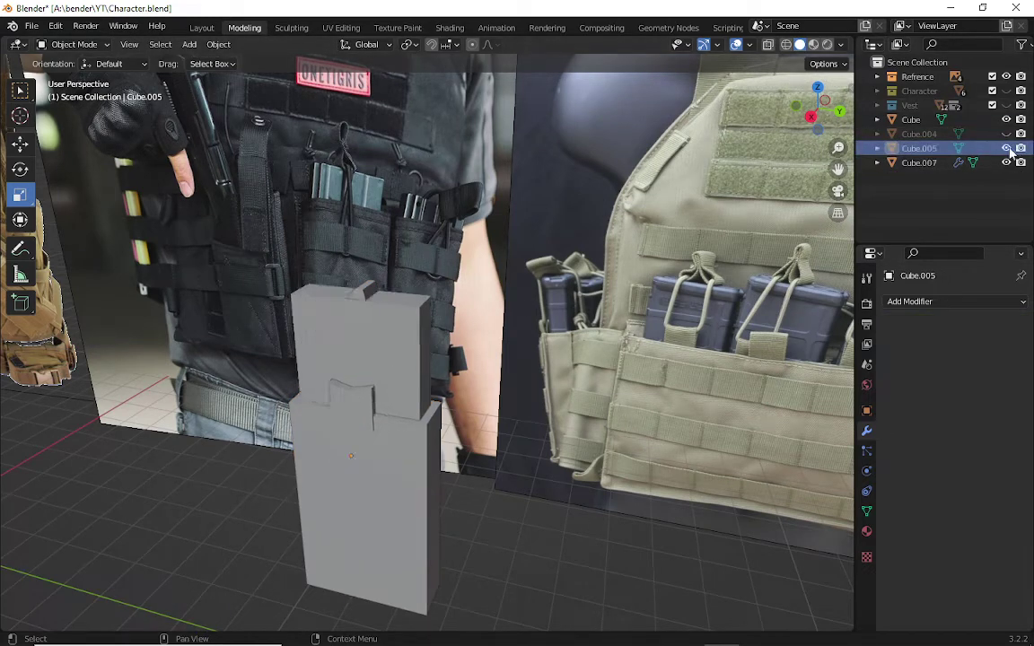
click(928, 135)
click(1006, 134)
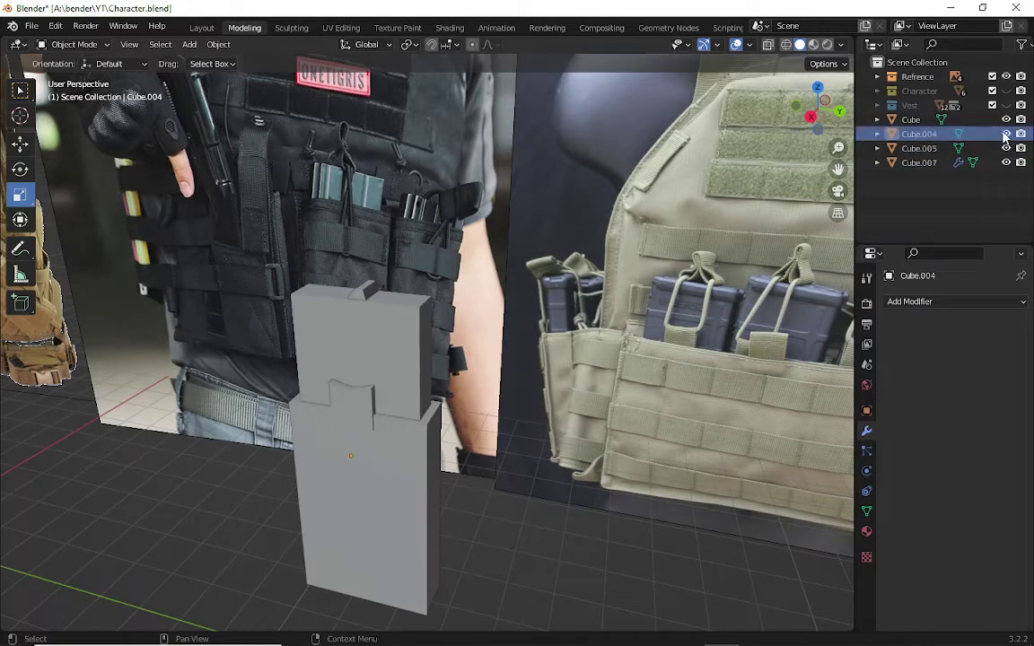
click(976, 135)
key(Delete)
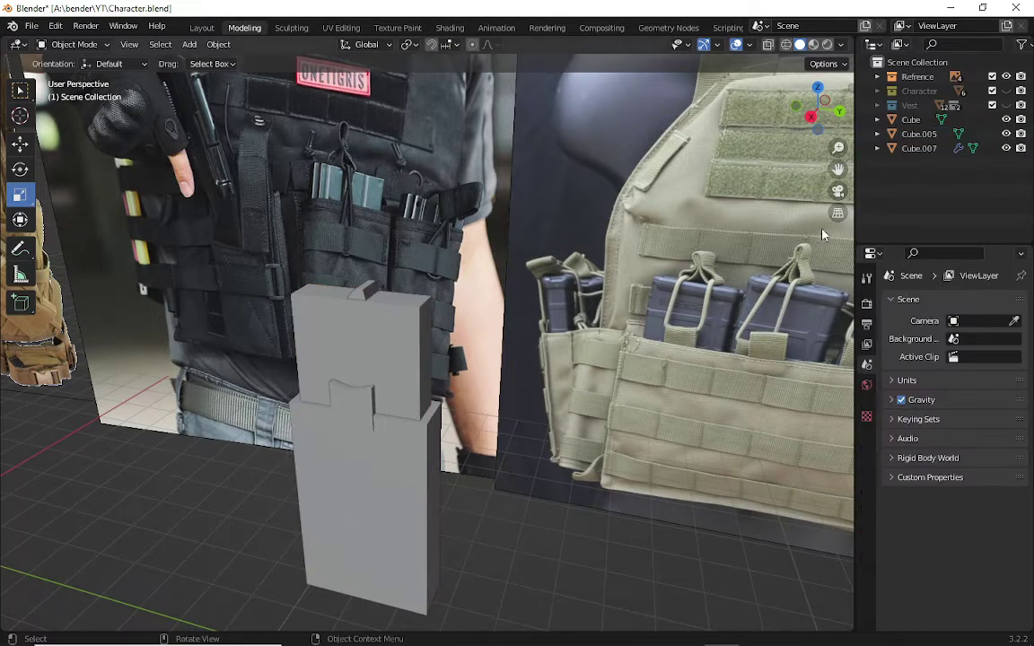
- Keep Cube visible and hide Cube.005 again
click(1006, 120)
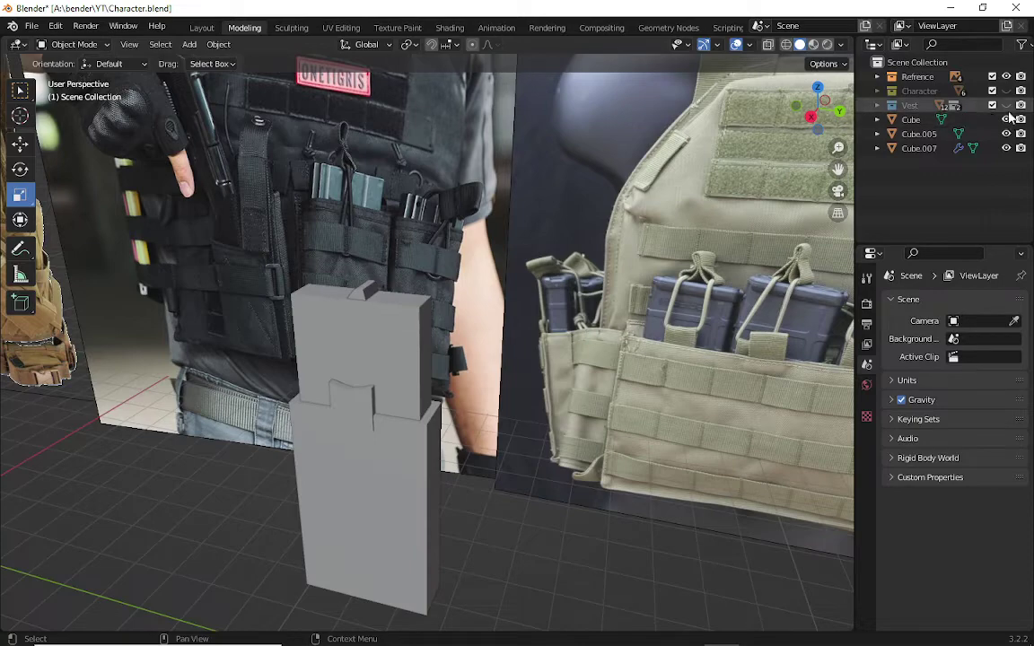
click(1005, 120)
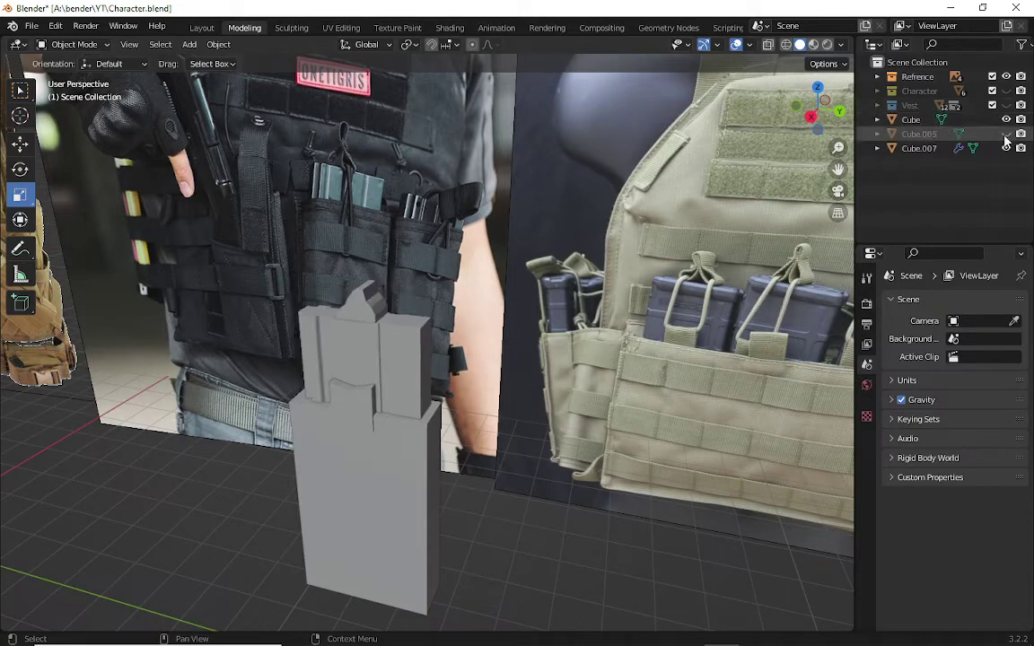
click(1006, 134)
middle_drag(404, 394, 348, 411)
scroll(348, 411, up, 2)
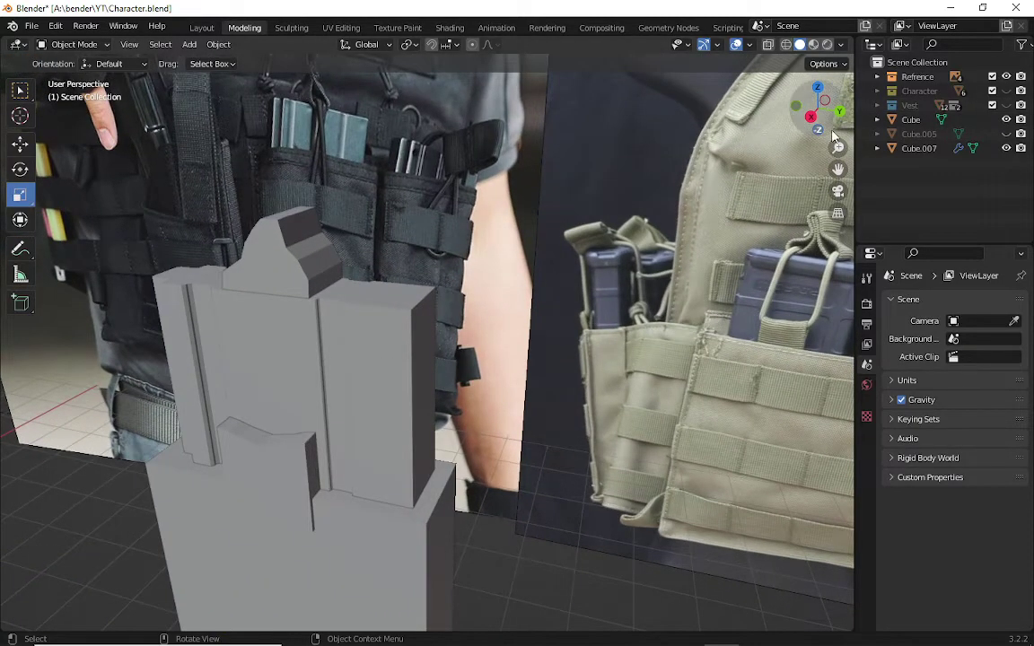
middle_drag(456, 208, 593, 226)
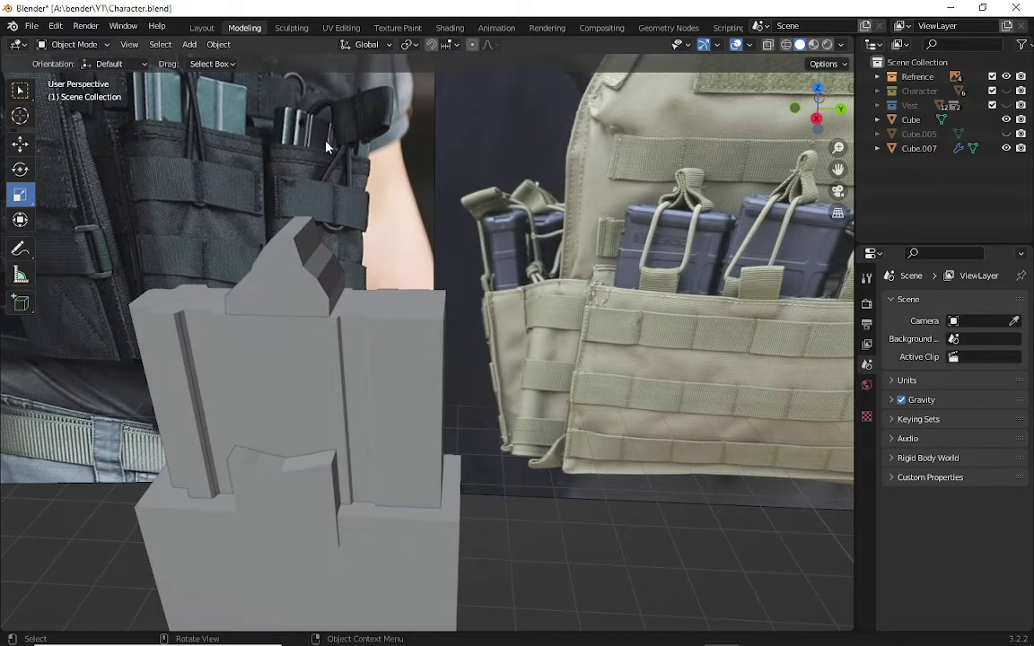
click(190, 44)
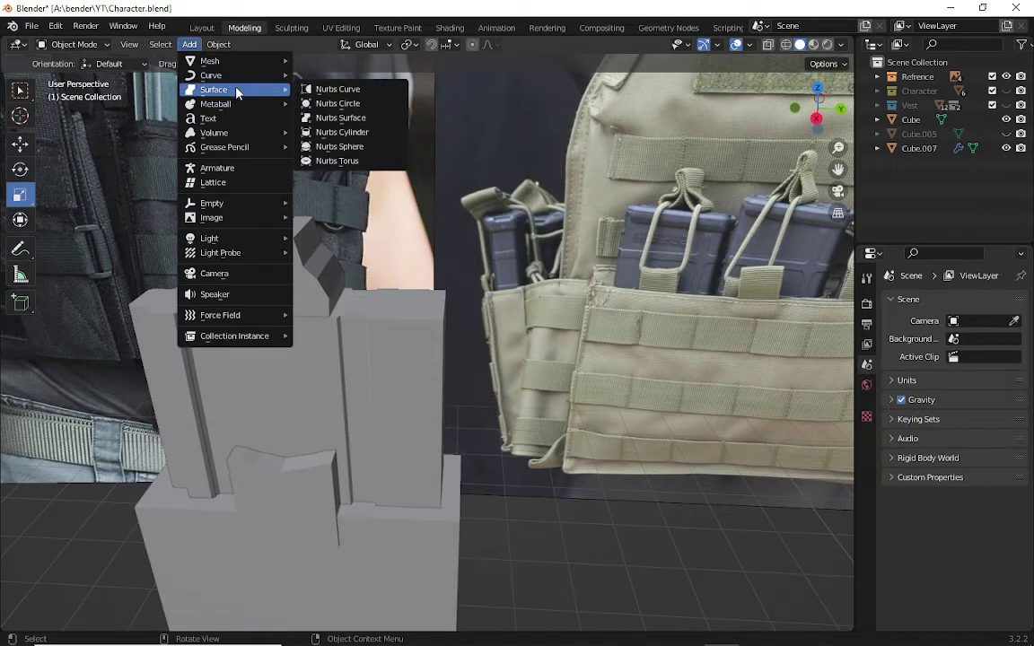
mouse_move(226, 147)
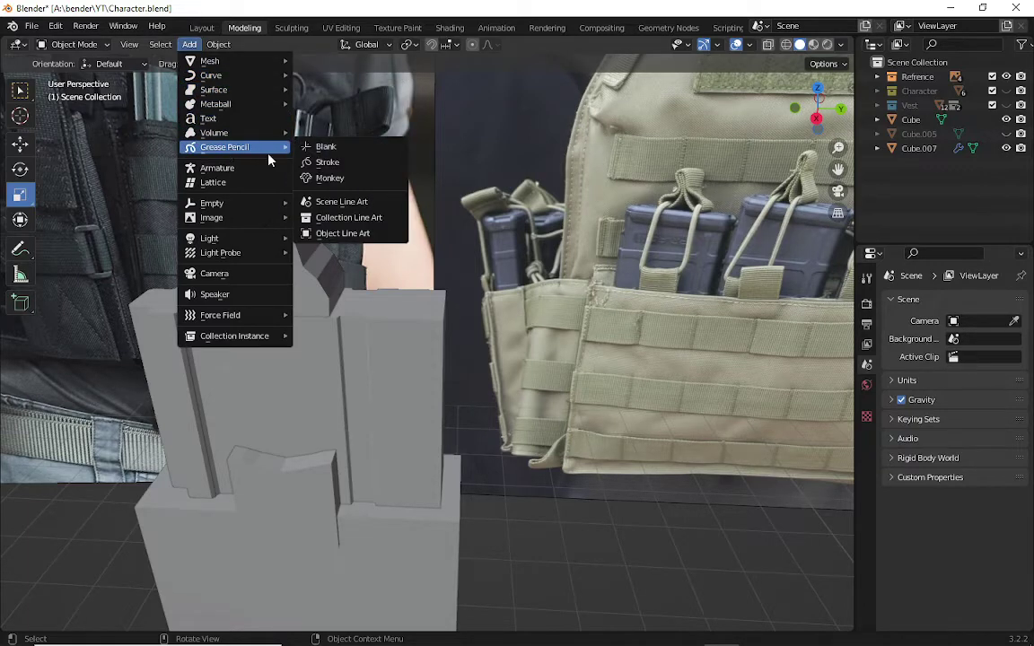
click(344, 163)
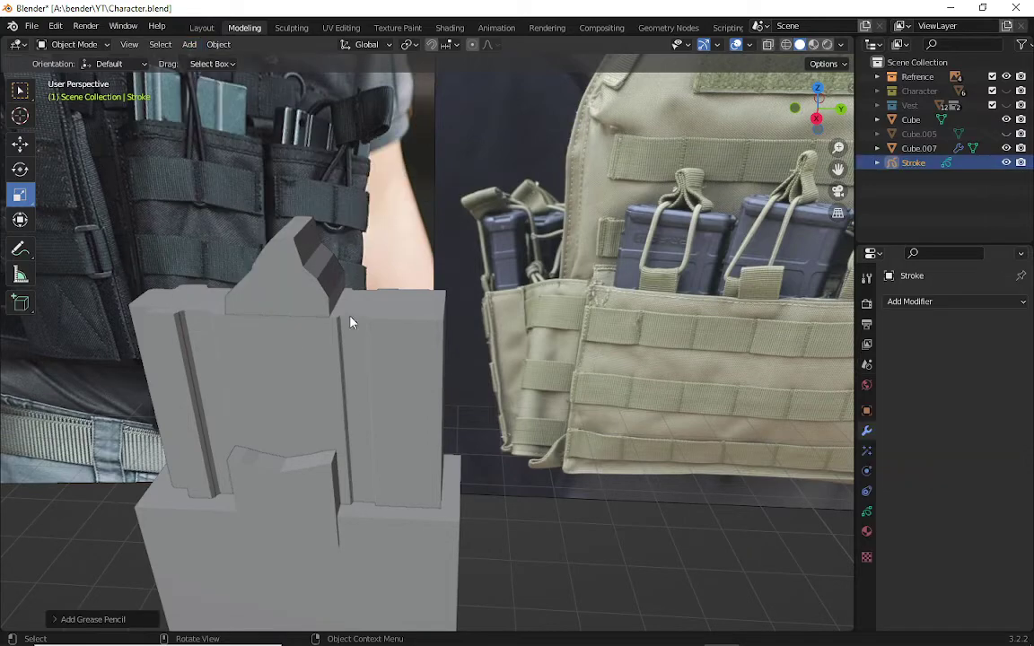
drag(813, 115, 356, 420)
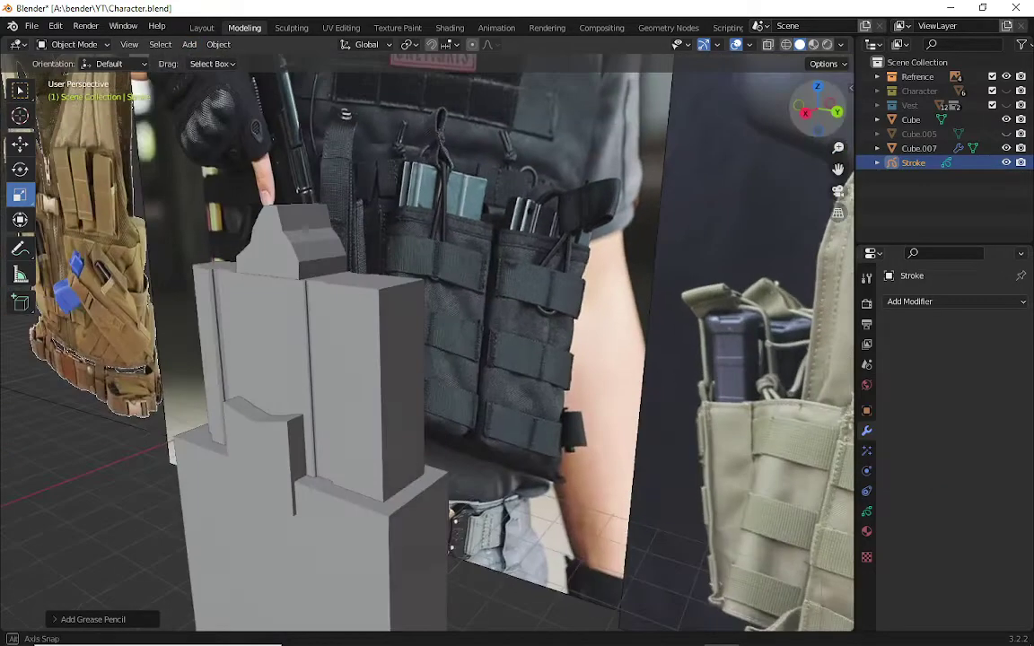
click(296, 434)
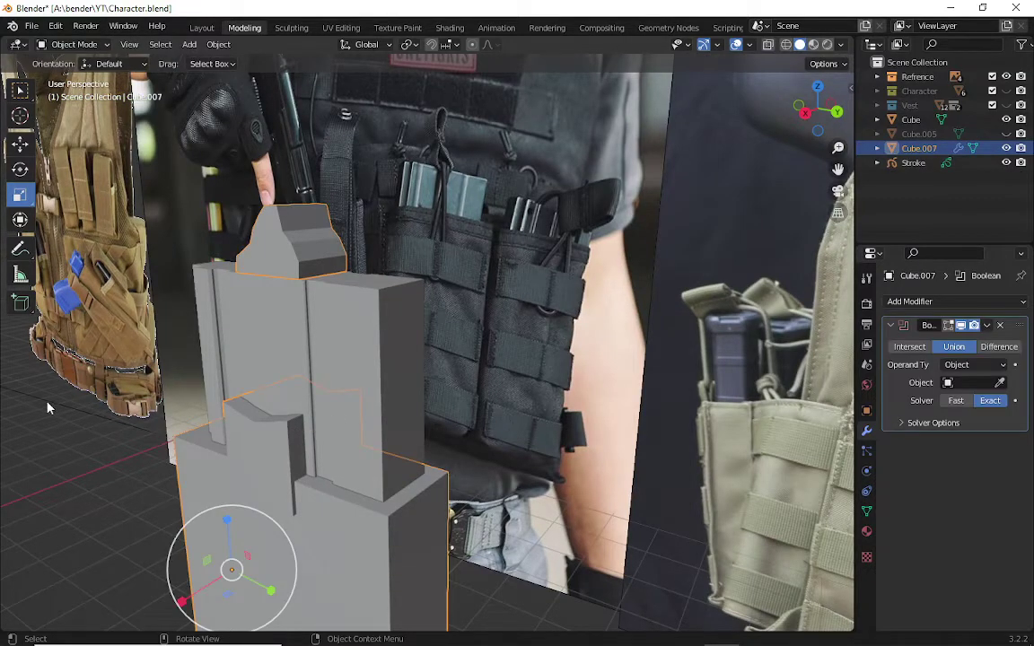
key(ctrl+z)
scroll(628, 213, down, 2)
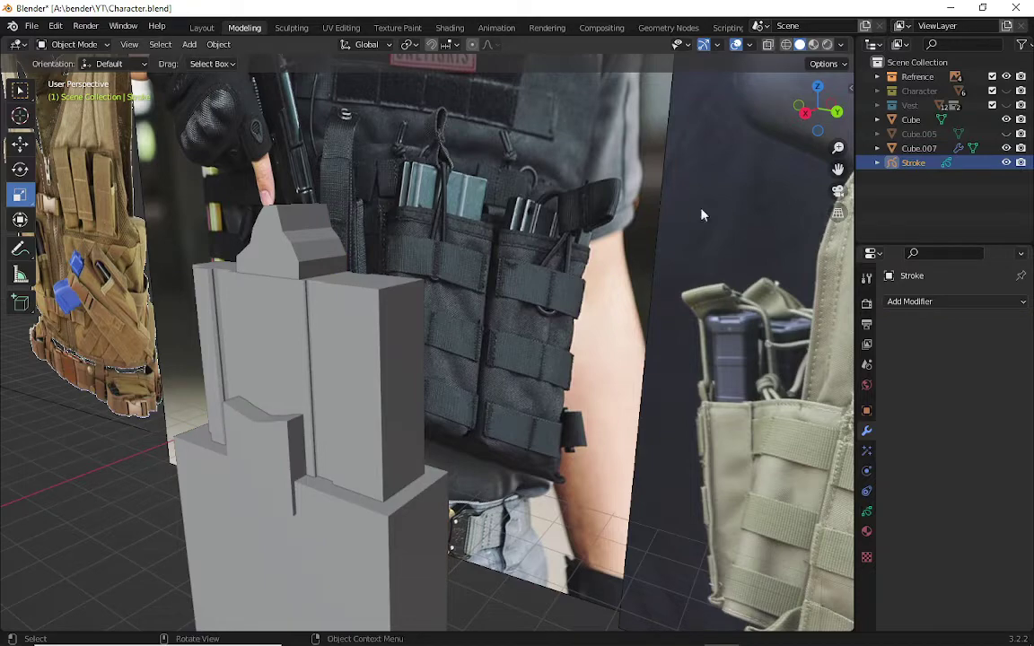
scroll(697, 213, down, 3)
scroll(697, 212, down, 2)
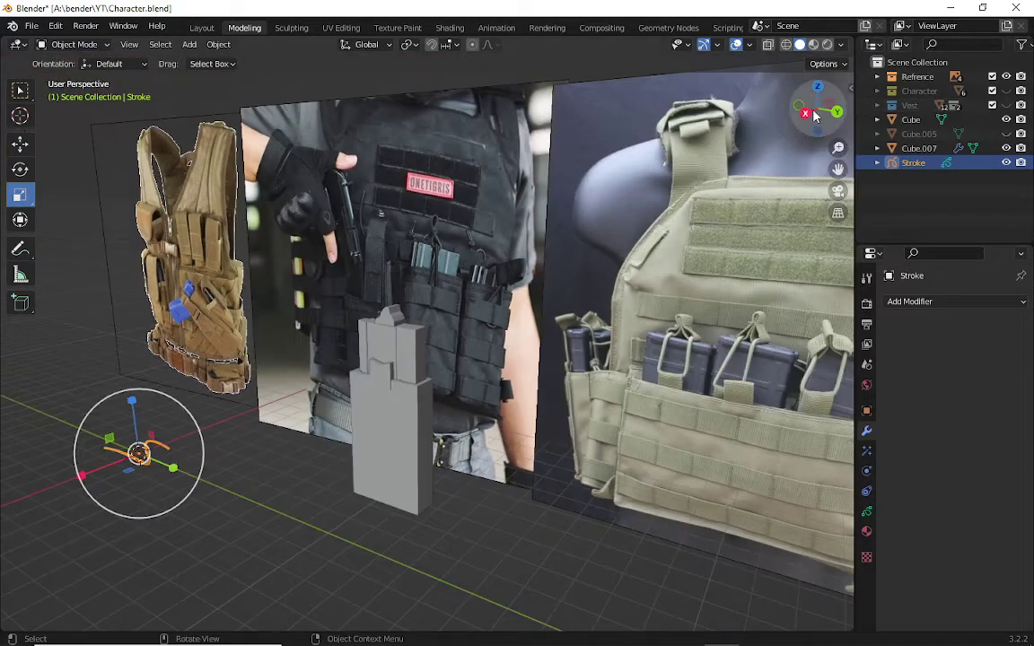
key(KP_3)
scroll(331, 366, down, 2)
scroll(212, 460, down, 1)
scroll(211, 461, up, 3)
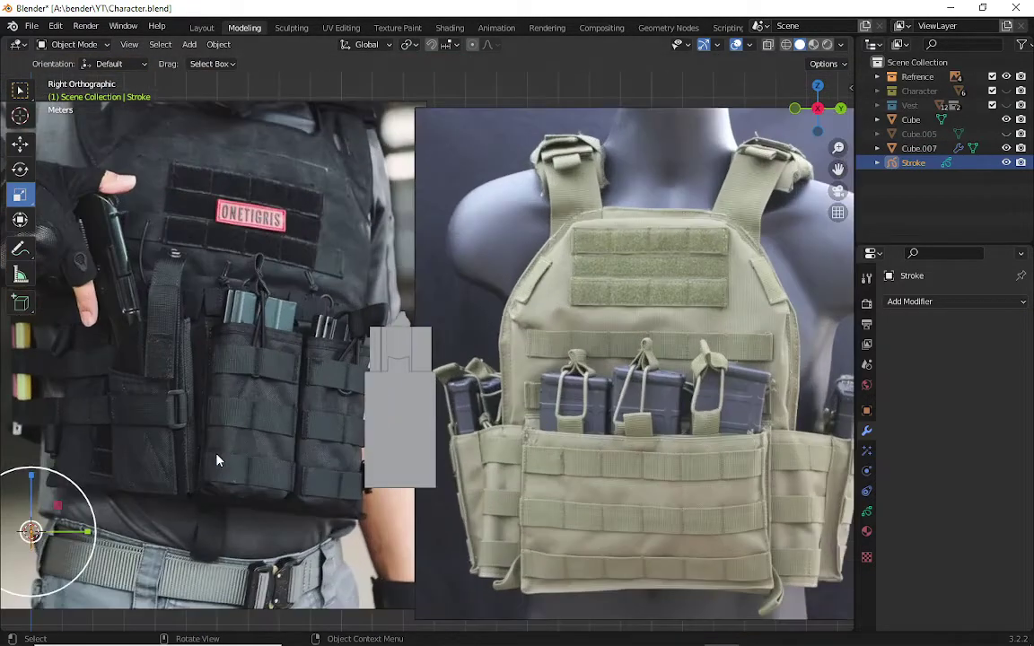
key(g)
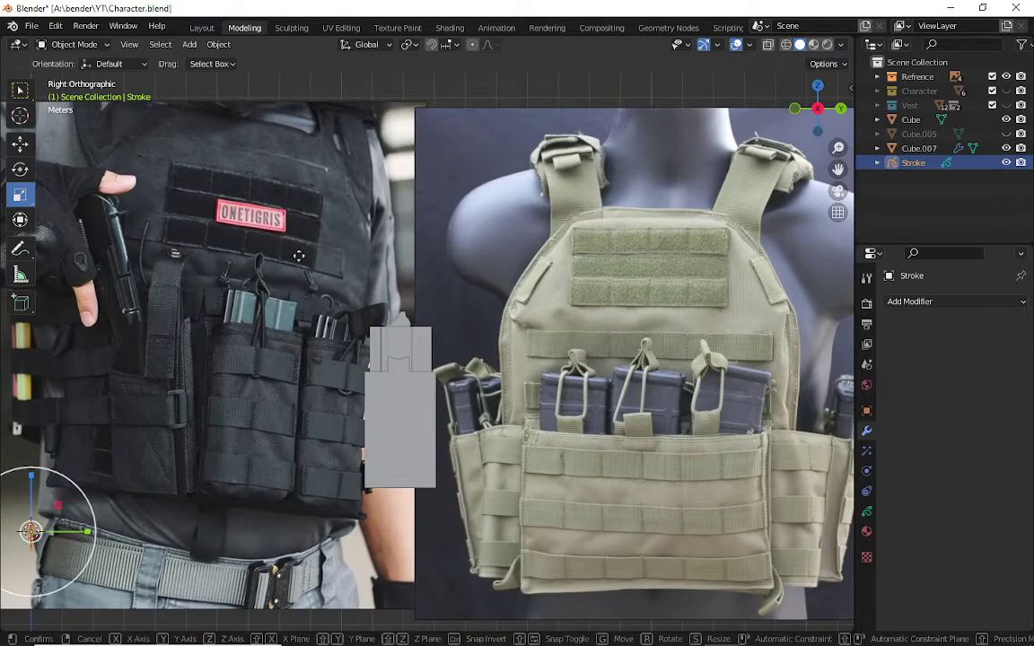
key(Return)
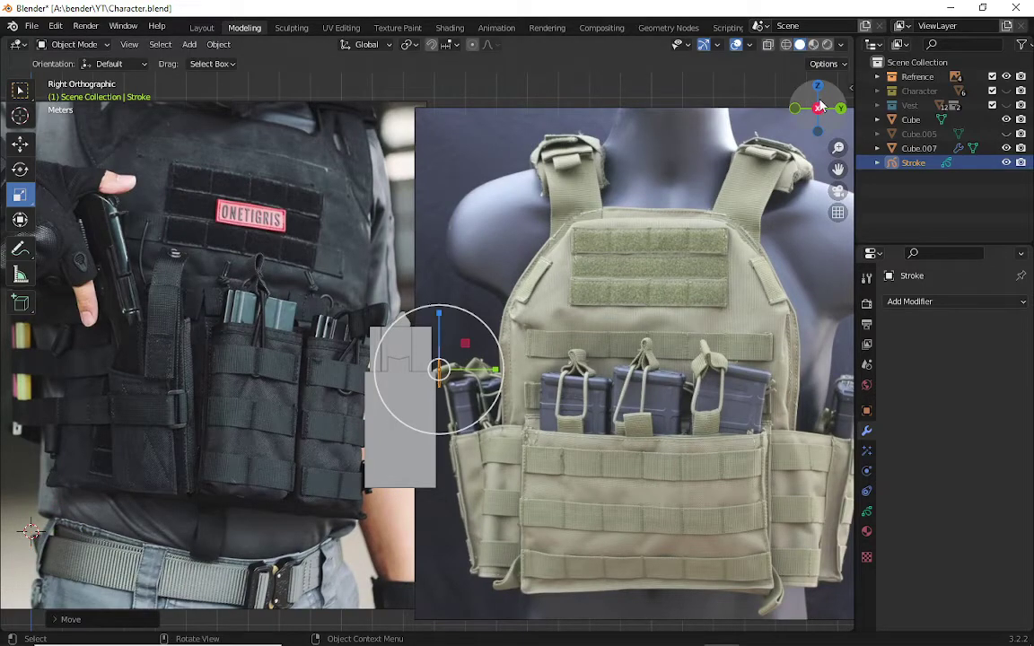
middle_drag(732, 85, 404, 376)
scroll(365, 409, up, 3)
middle_drag(365, 409, 364, 415)
key(Delete)
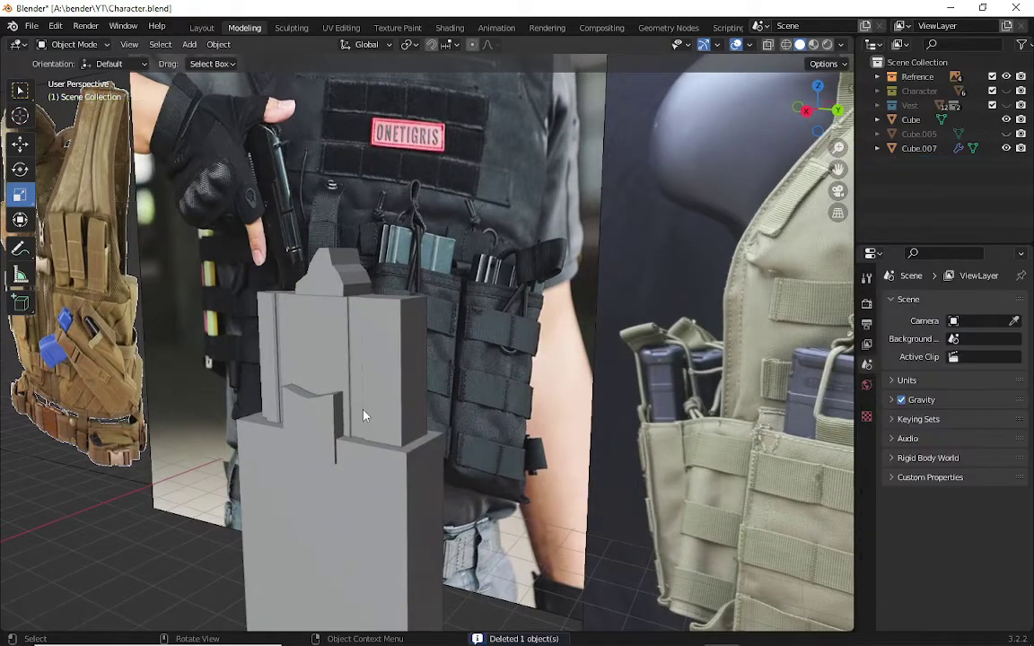
- Add a NURBS path and move it along X
click(190, 44)
mouse_move(211, 75)
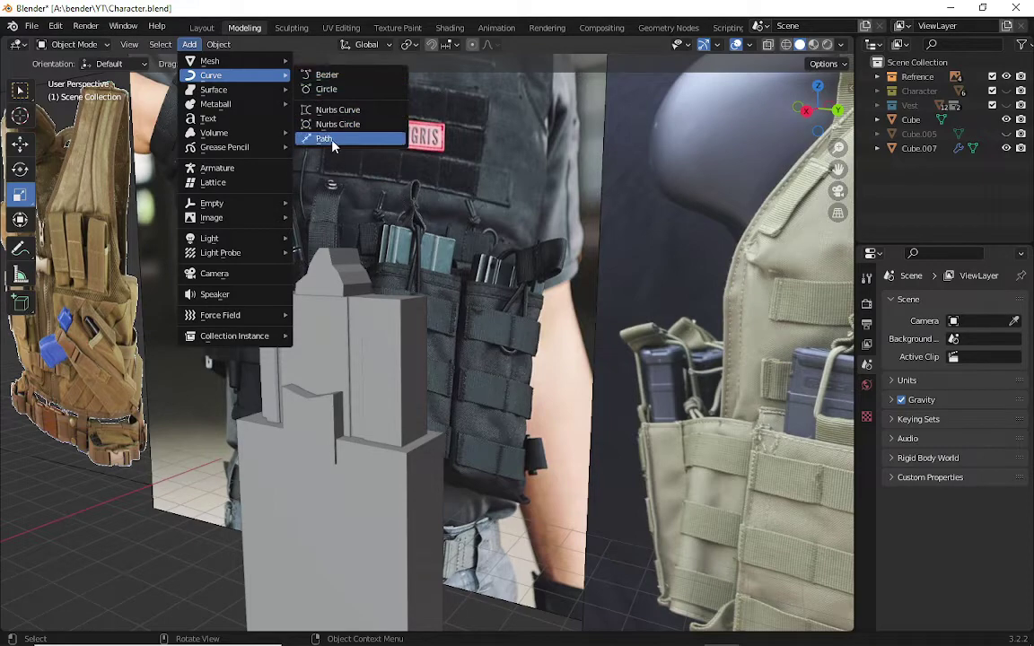
click(332, 139)
middle_drag(212, 308, 206, 422)
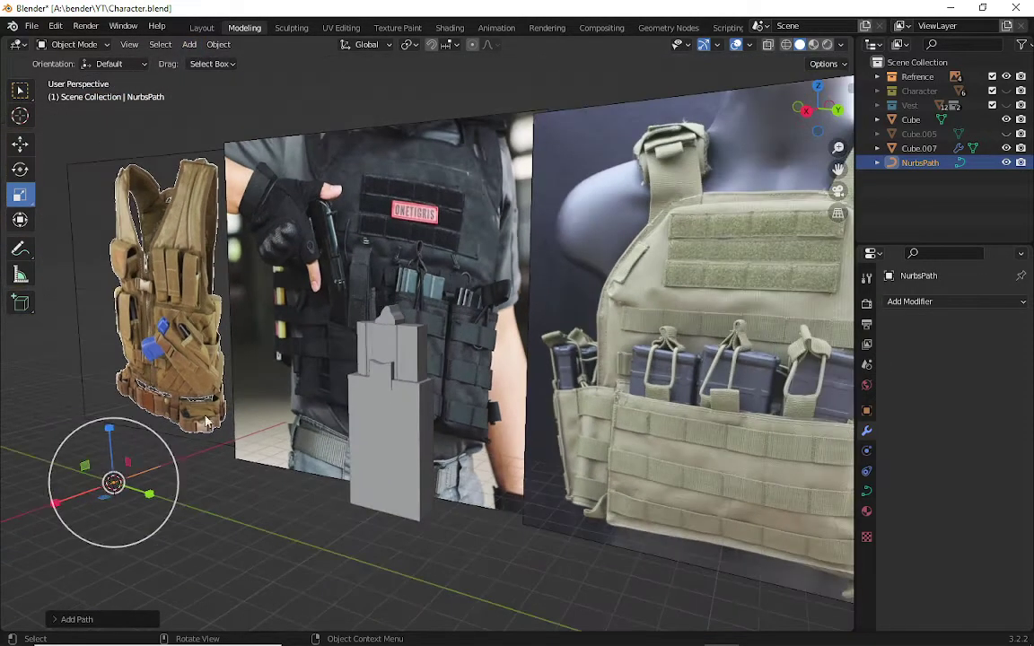
key(g)
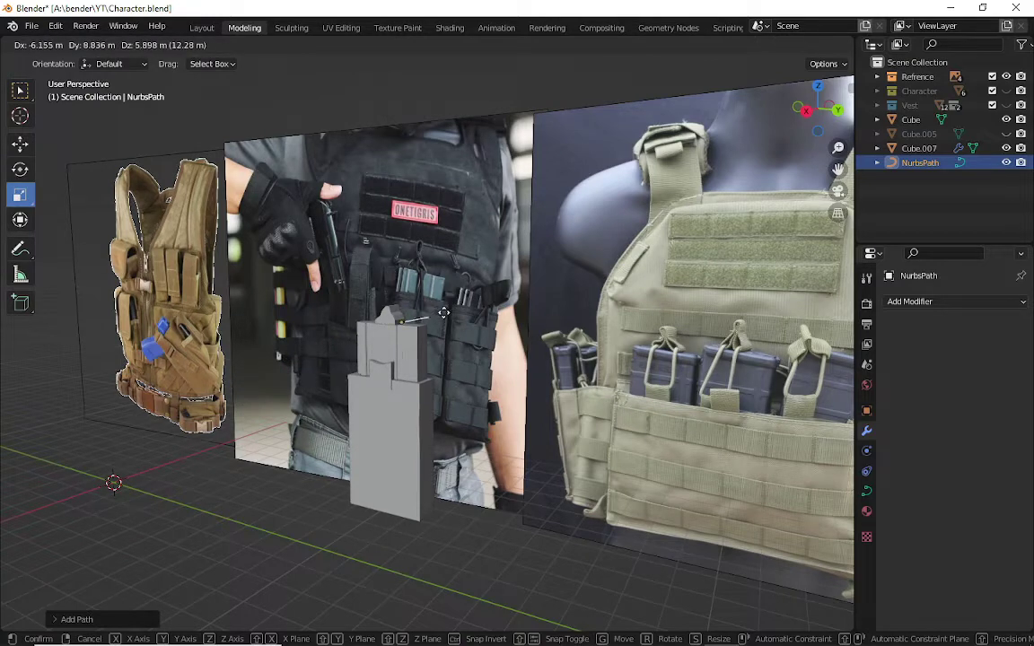
key(x)
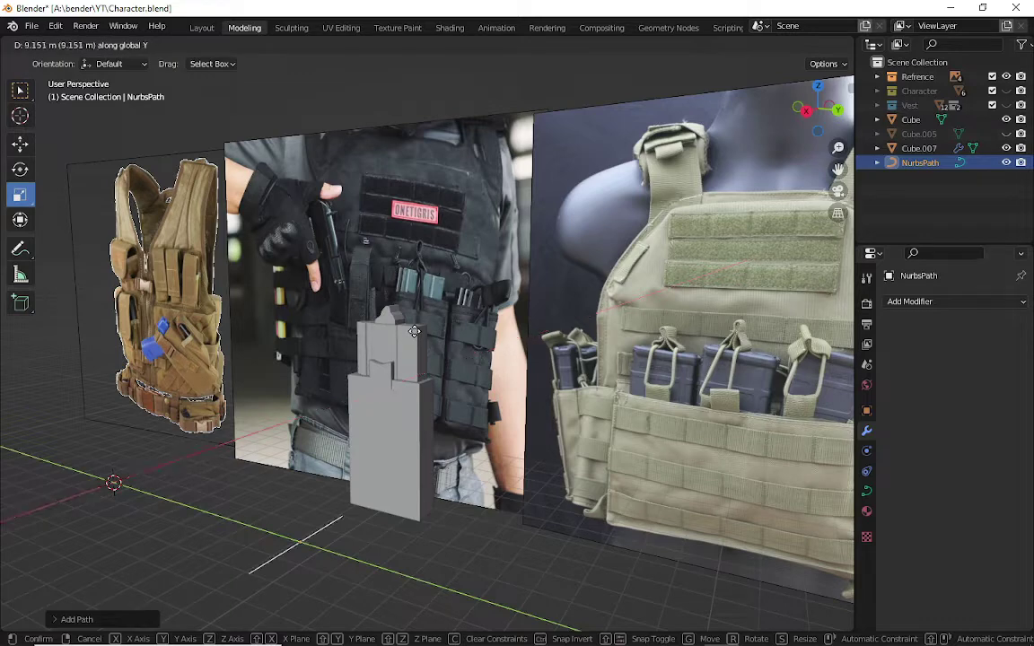
click(471, 364)
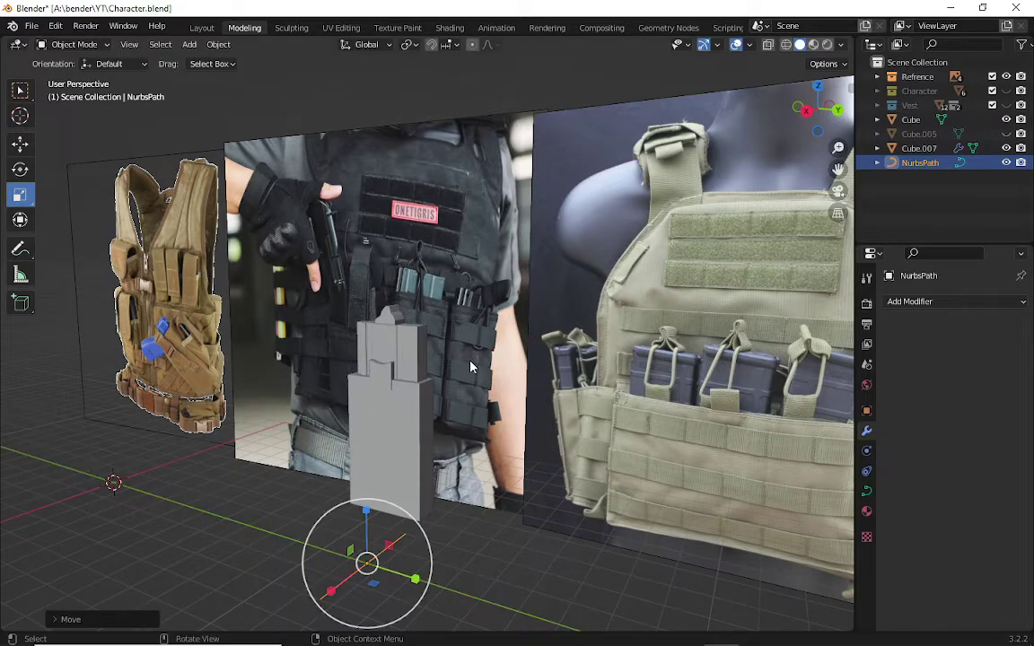
- Move the path vertically along Z toward the pouch top
key(g)
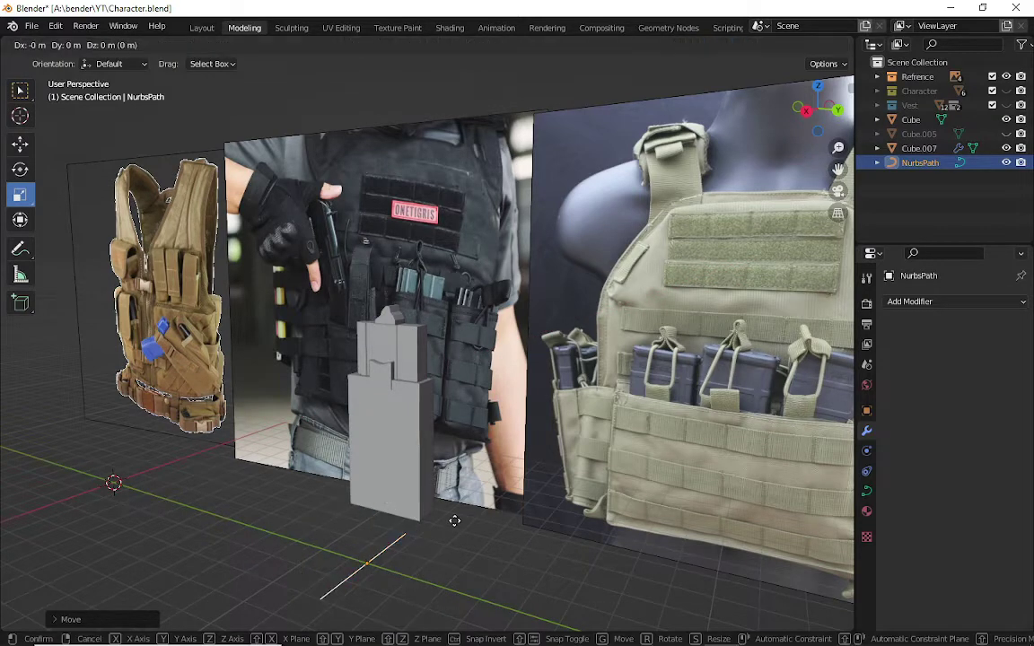
key(y)
key(y)
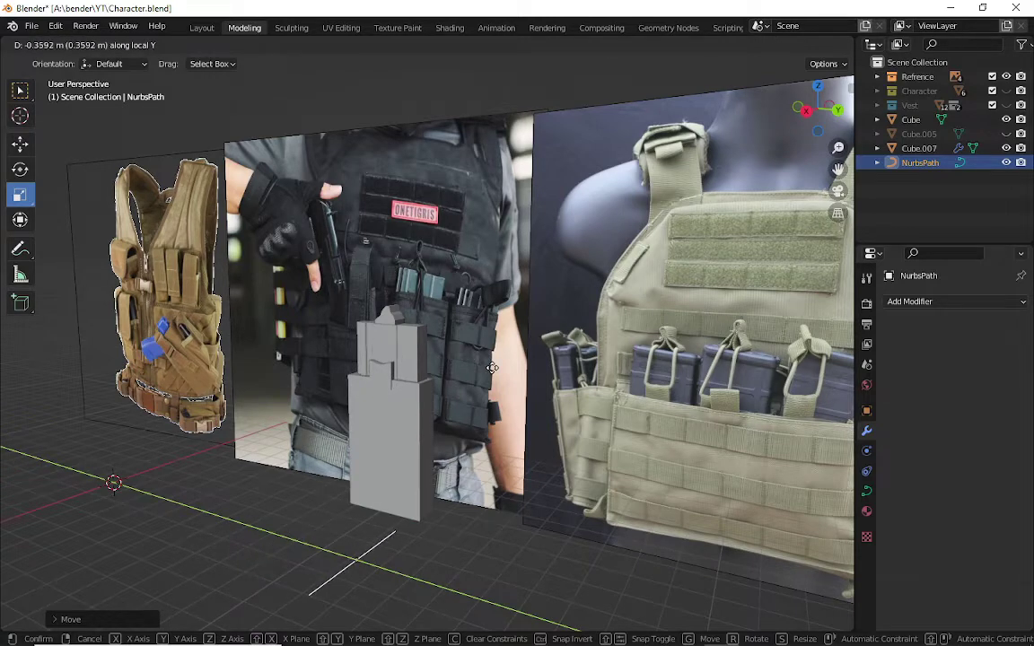
key(z)
click(442, 240)
scroll(385, 337, up, 2)
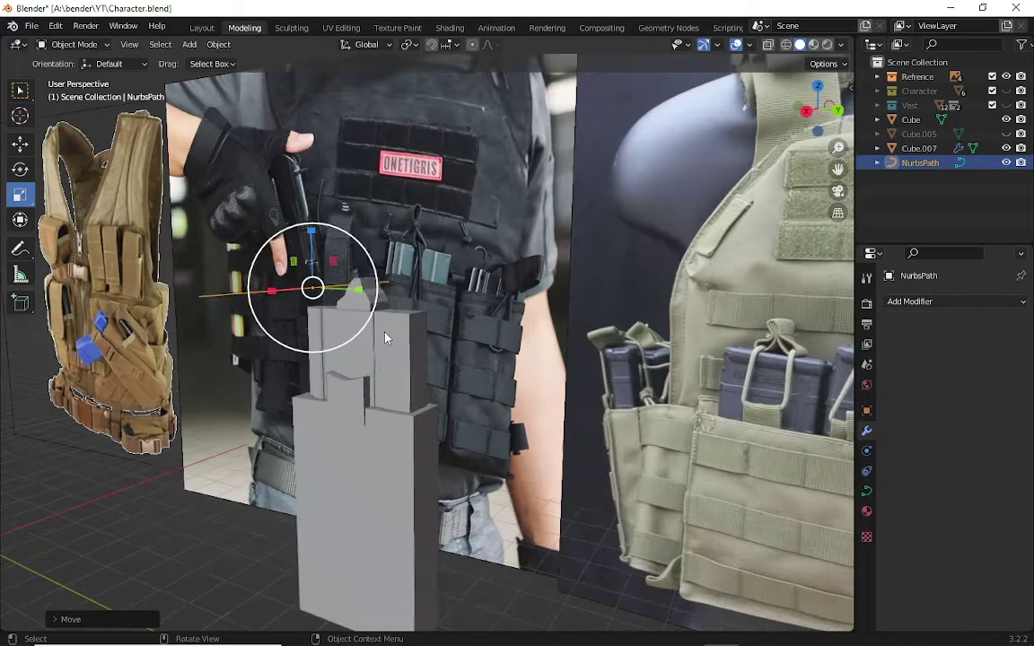
middle_drag(682, 144, 556, 152)
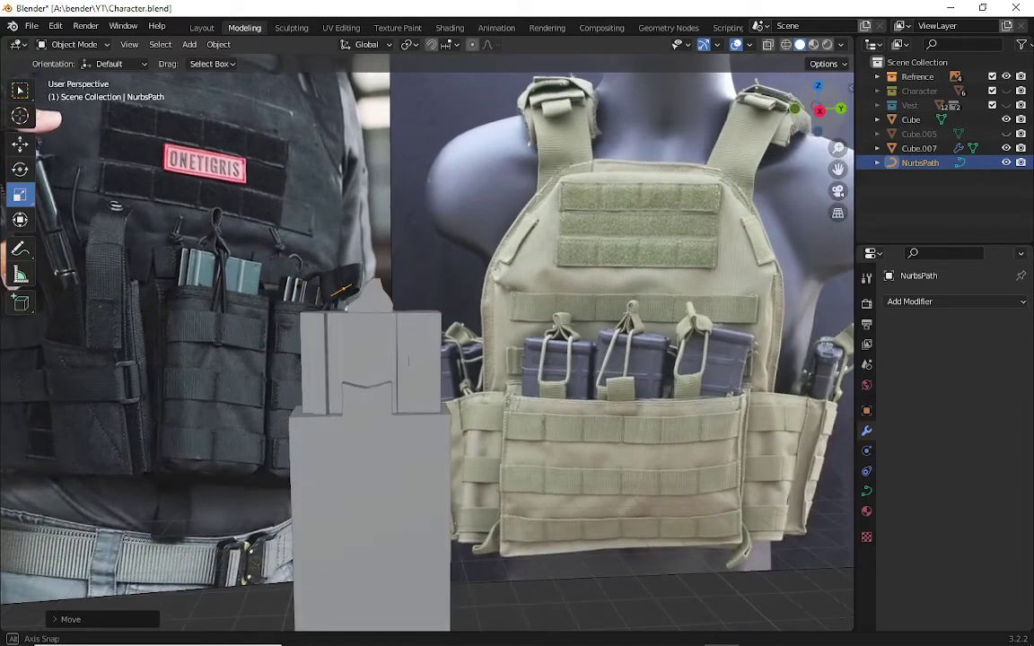
scroll(372, 315, up, 2)
scroll(371, 316, up, 2)
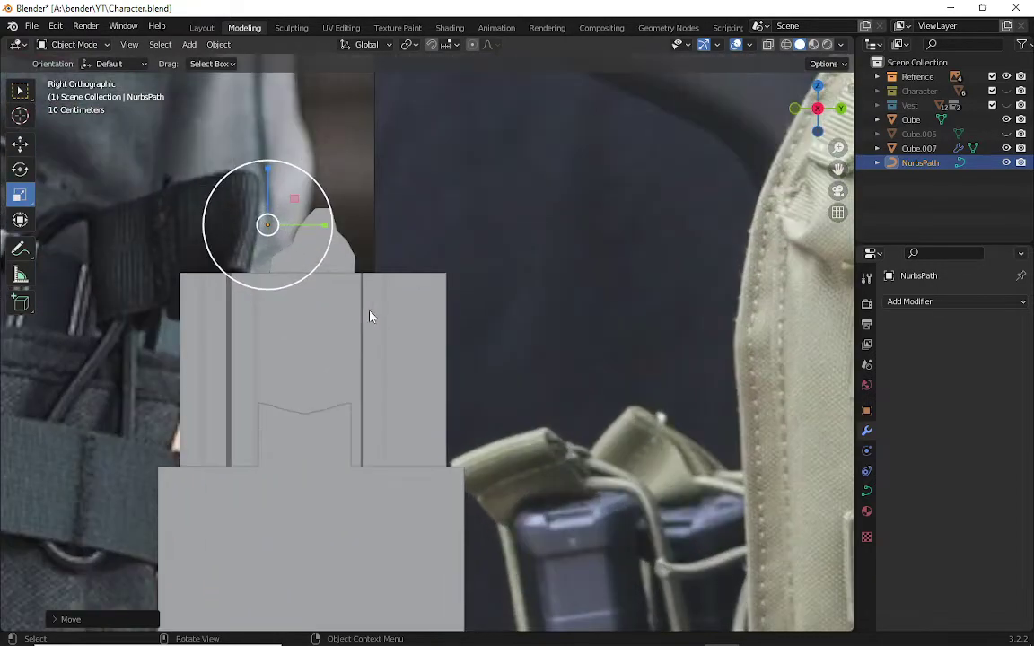
- With the Move gizmo, shift the path along Y and lower it onto the pouch top
click(29, 147)
drag(325, 225, 338, 221)
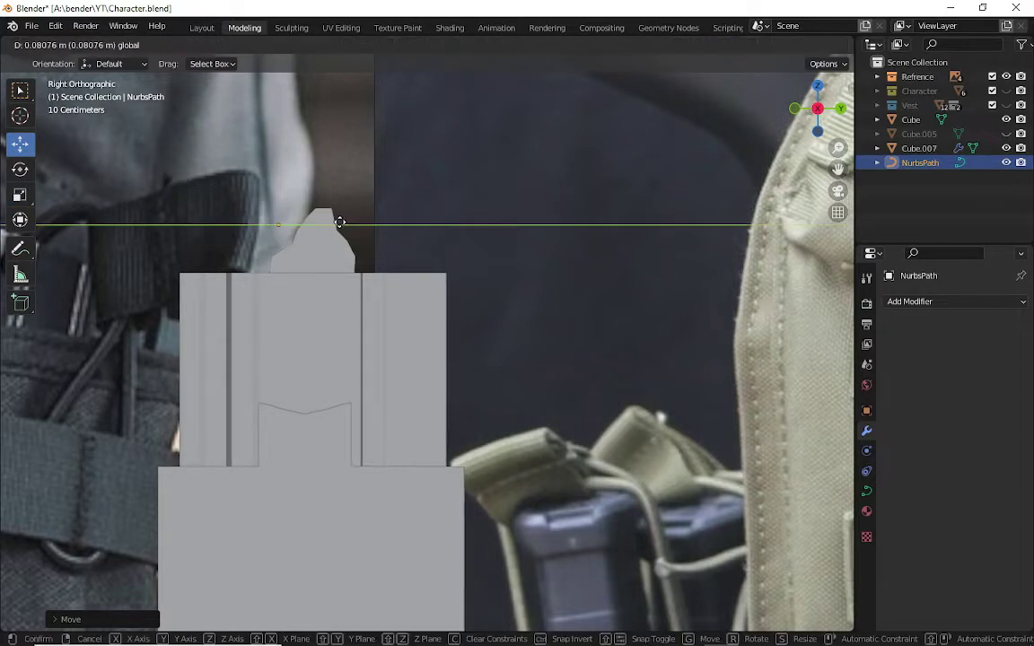
drag(282, 187, 282, 227)
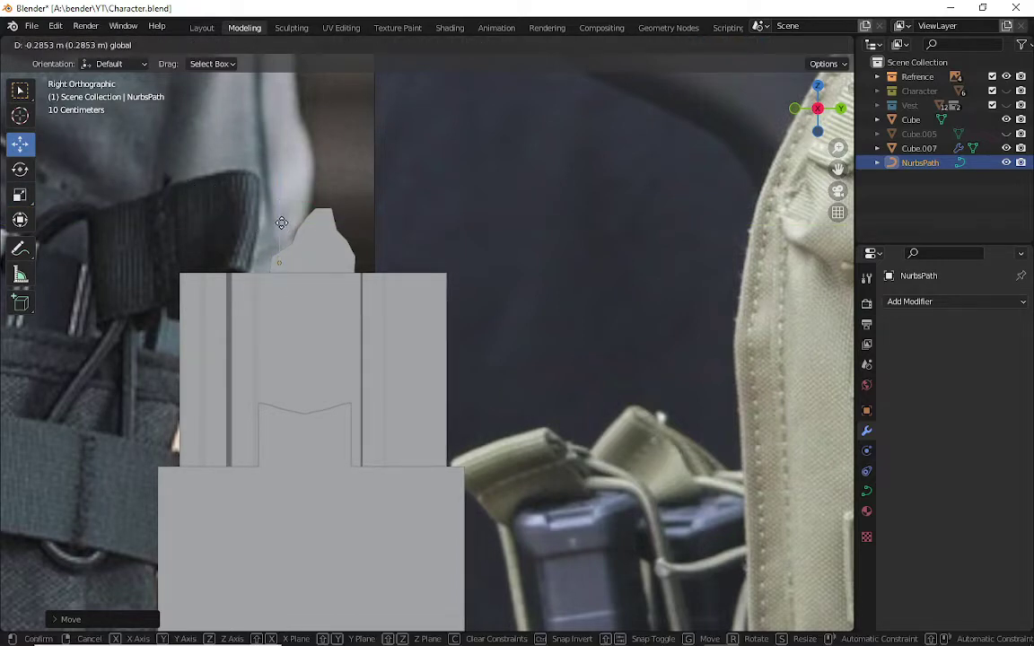
drag(345, 263, 669, 267)
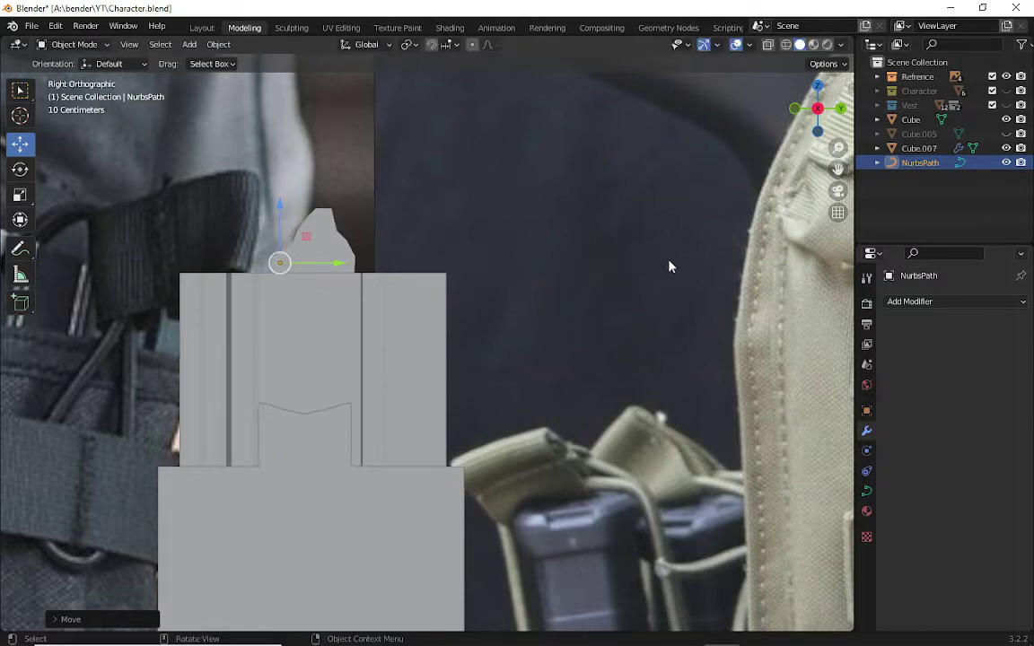
drag(812, 117, 718, 143)
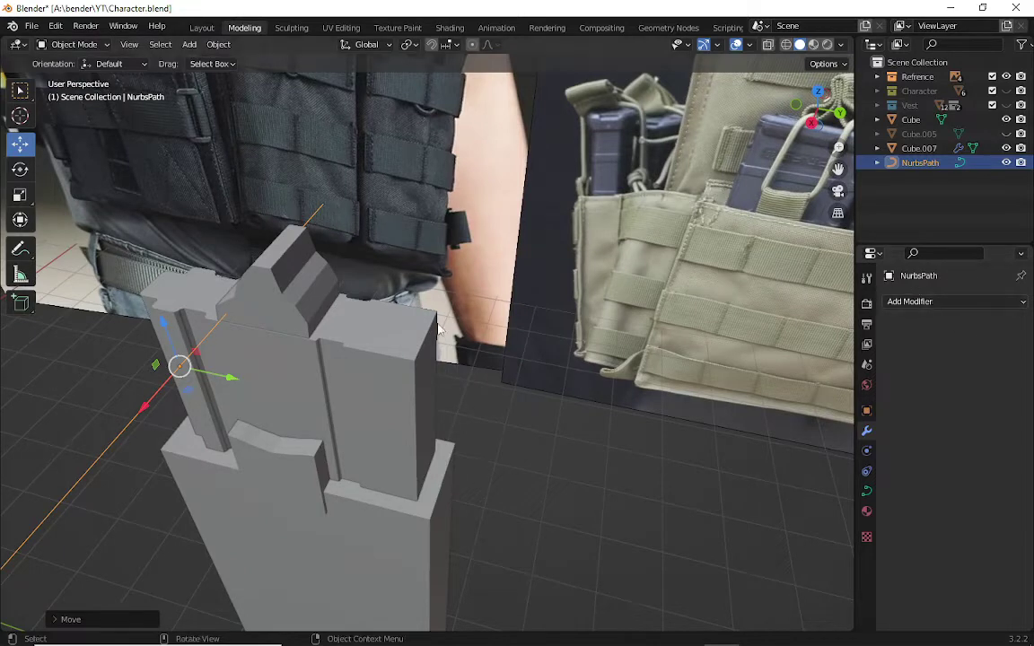
- Try enlarging the path with the Scale tool, then cancel the scaling
click(20, 194)
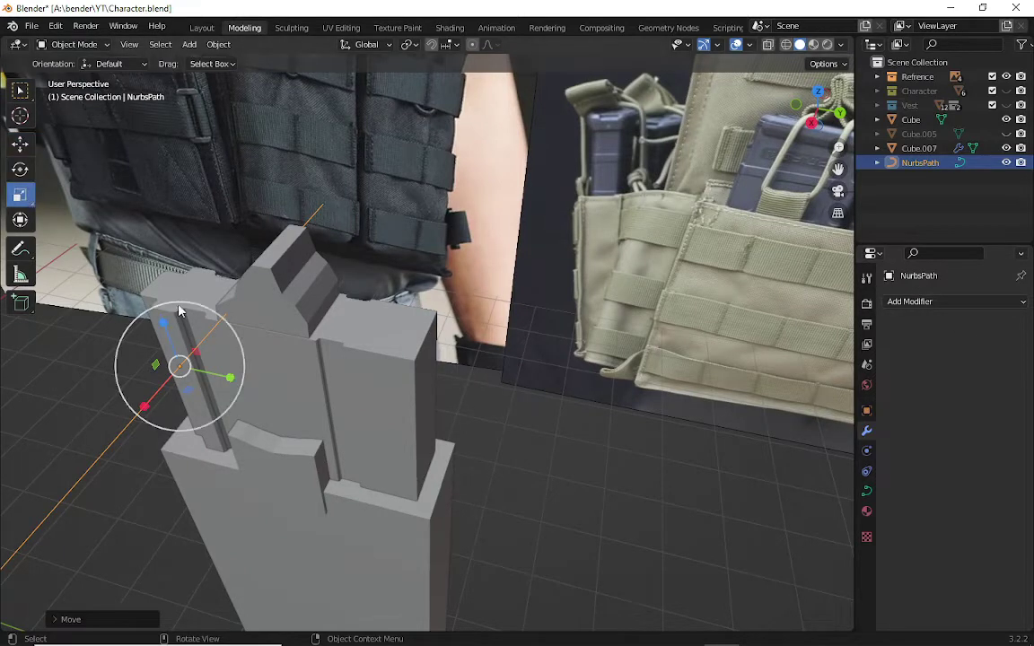
drag(149, 295, 230, 345)
drag(230, 388, 283, 397)
key(Escape)
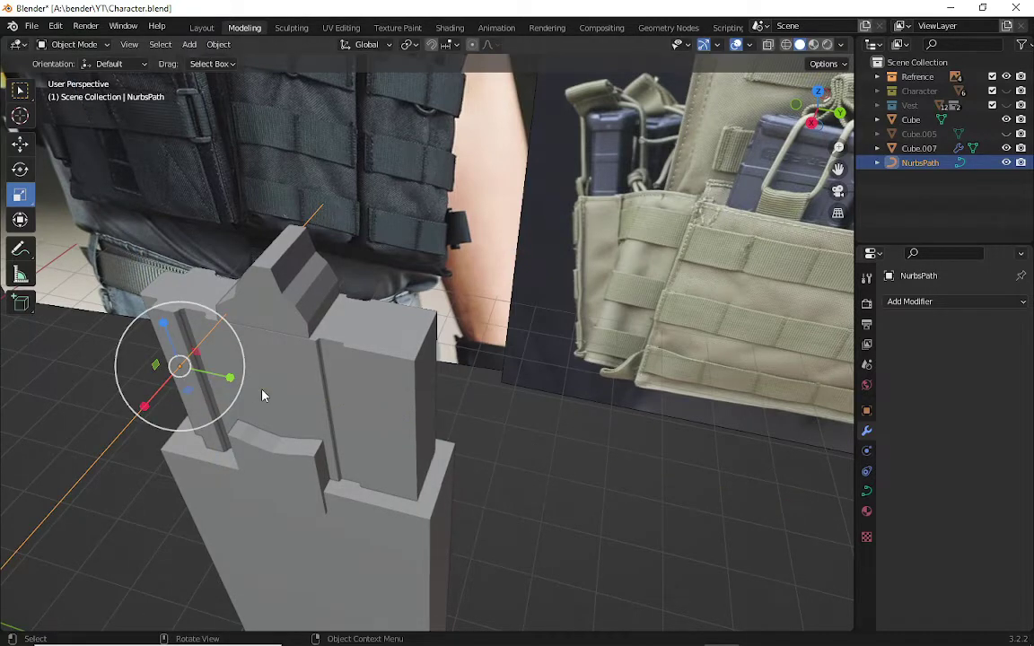
middle_drag(260, 394, 244, 392)
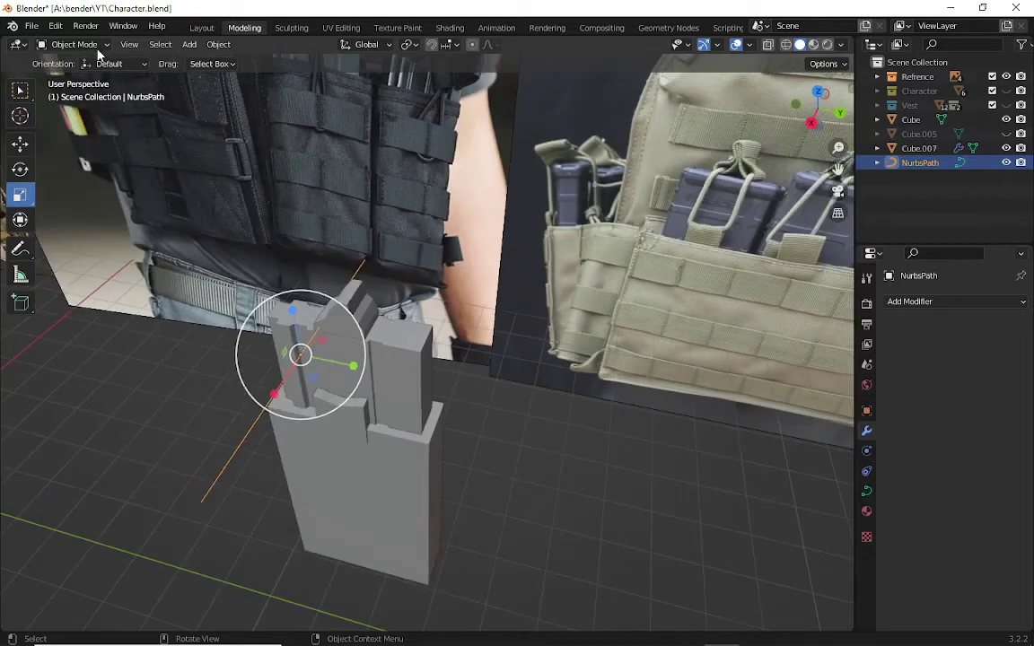
click(72, 44)
- Enter Edit Mode on the NurbsPath, deselect all points and switch to Back view
click(96, 76)
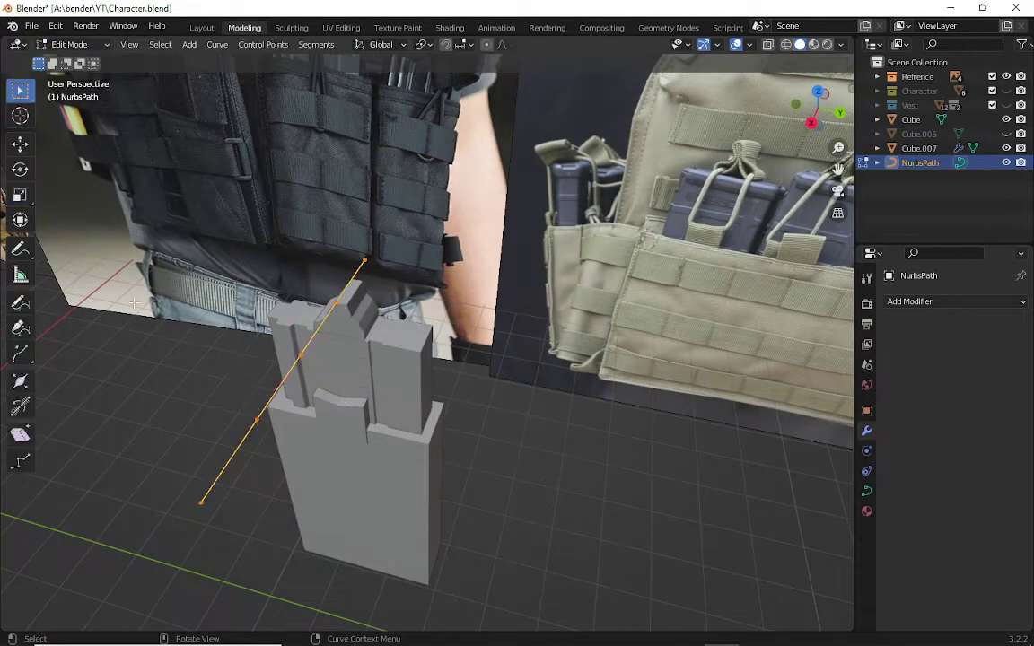
click(194, 437)
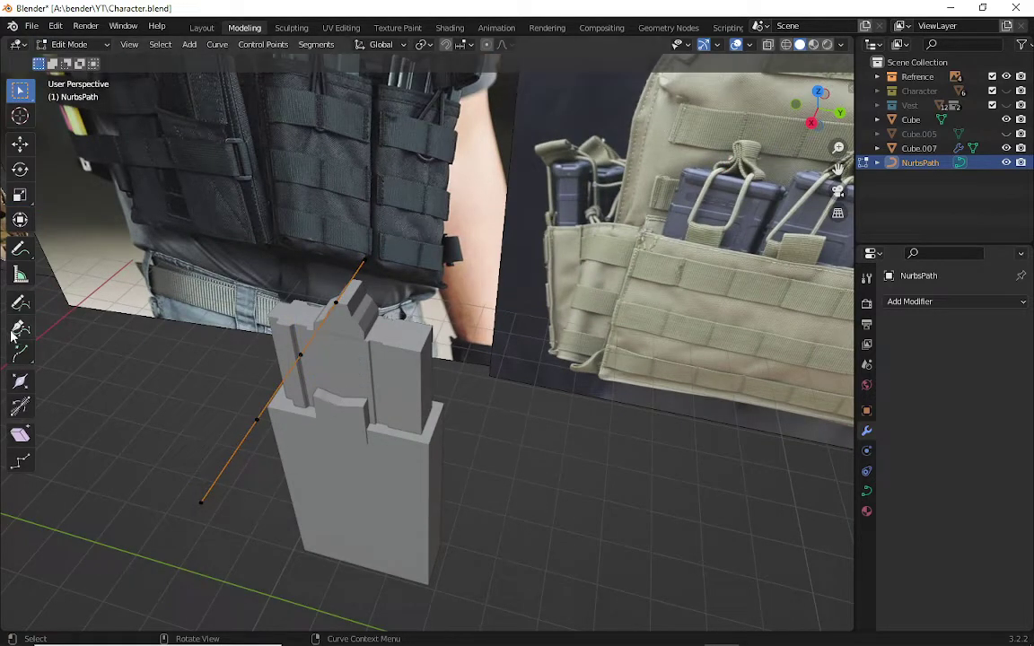
middle_drag(157, 368, 299, 542)
middle_drag(227, 428, 640, 234)
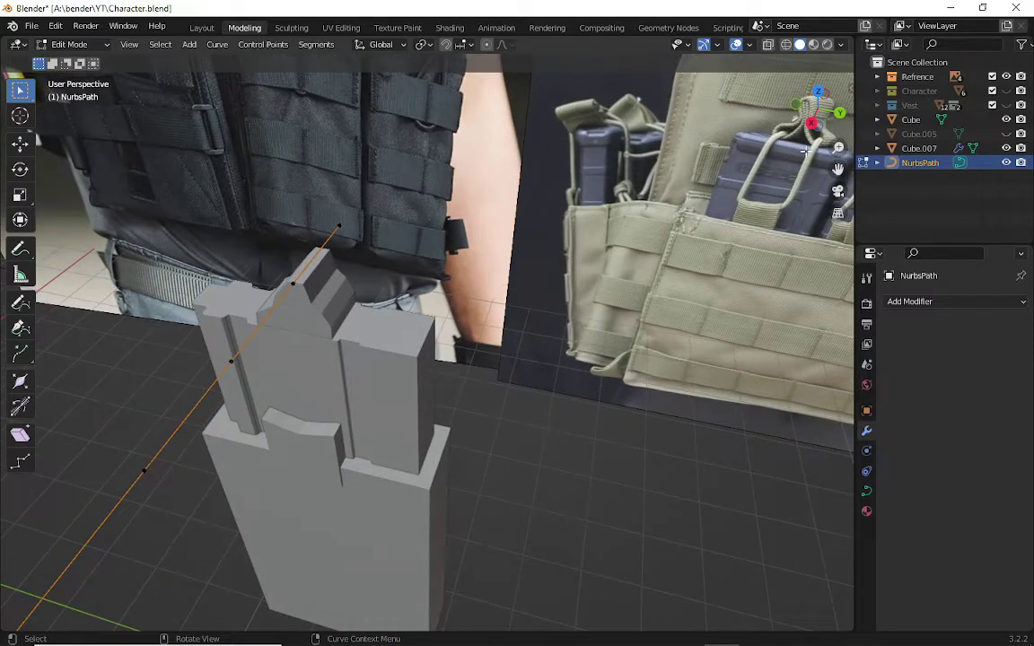
middle_drag(805, 152, 554, 205)
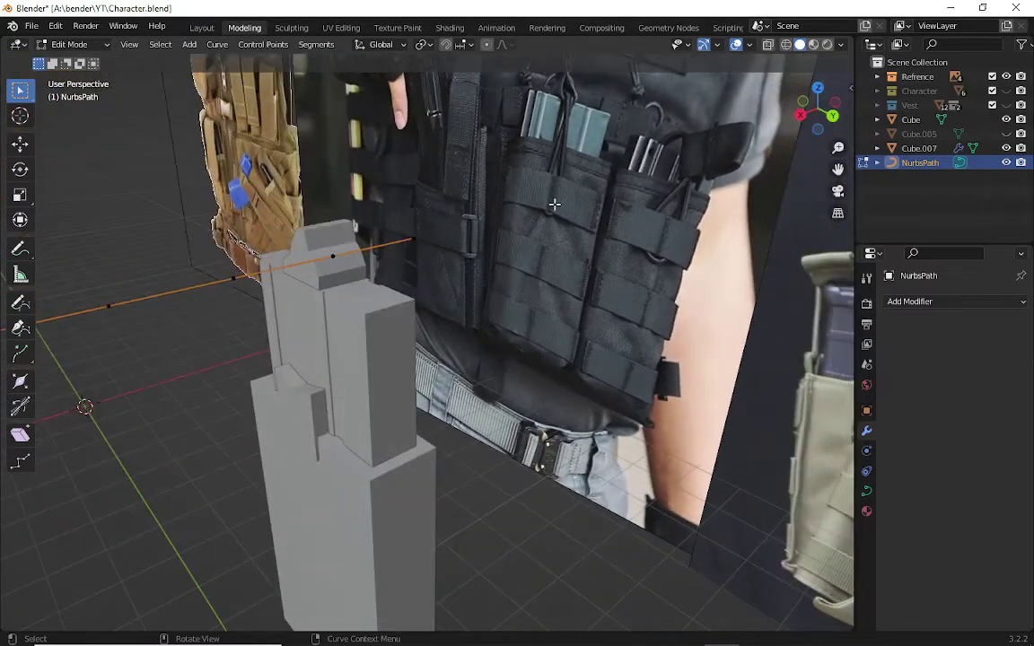
click(833, 115)
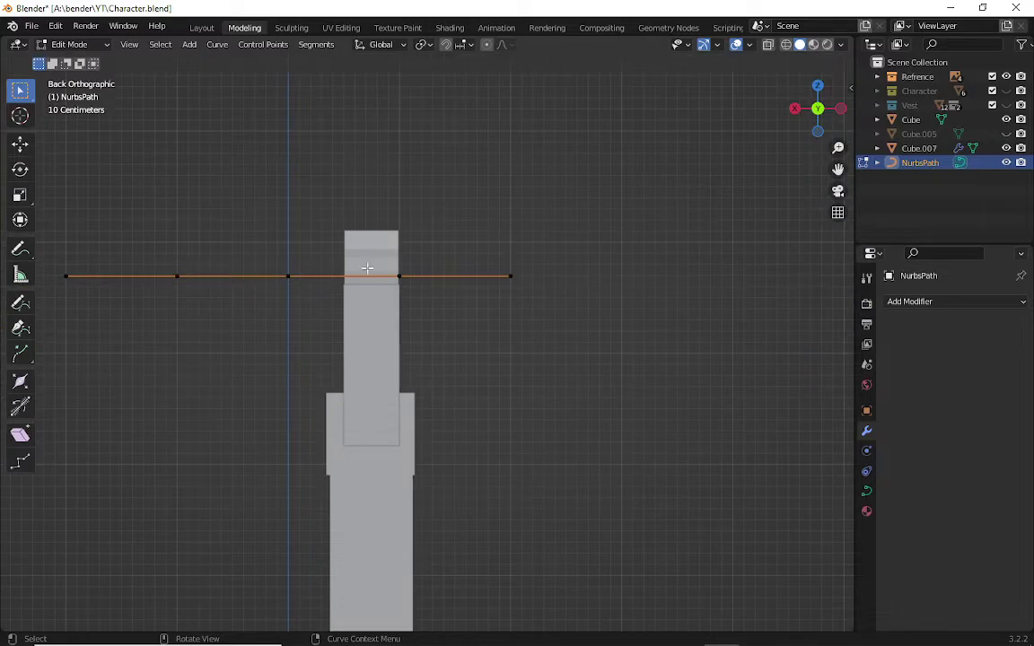
- Box-select all path points and slide them along X to centre over the pouch
drag(50, 227, 566, 351)
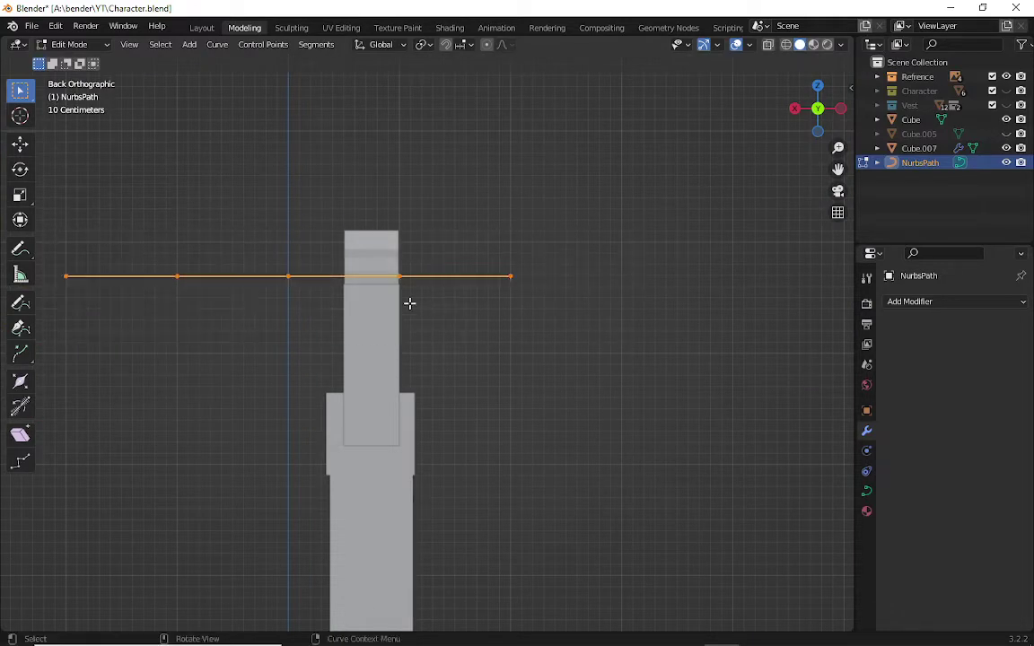
key(g)
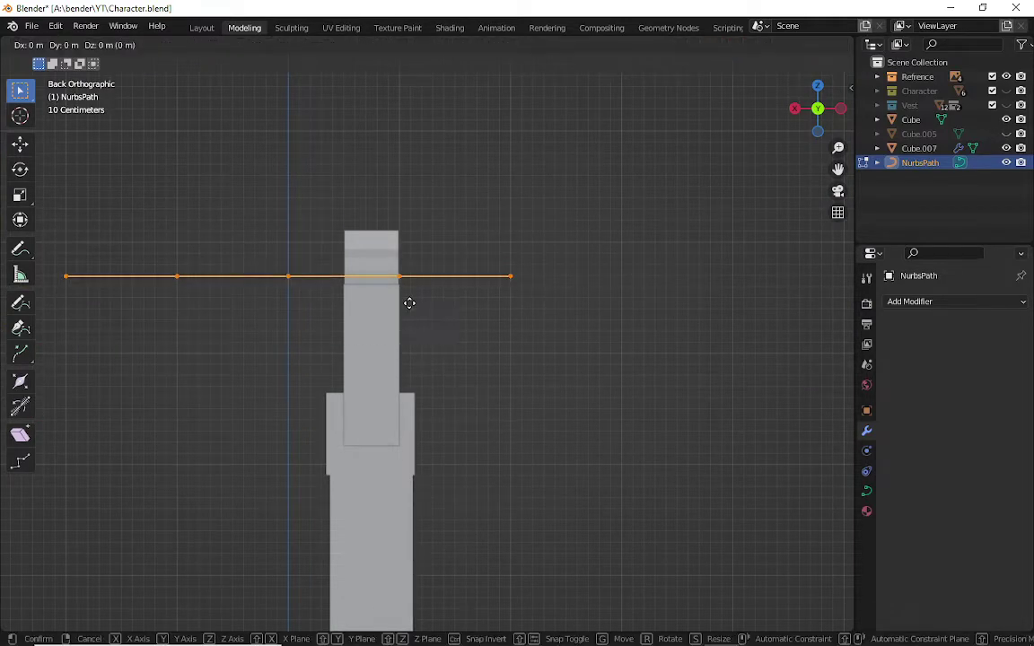
key(x)
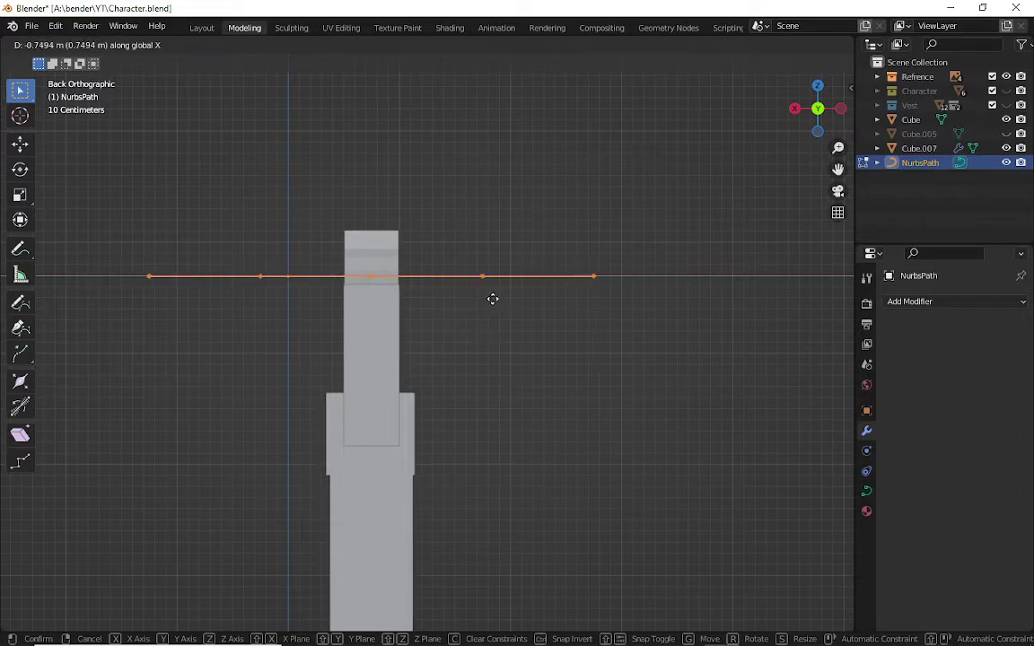
click(492, 299)
- Deselect the points, return to Back view and select the point left of the pouch top
key(alt+a)
drag(819, 106, 843, 116)
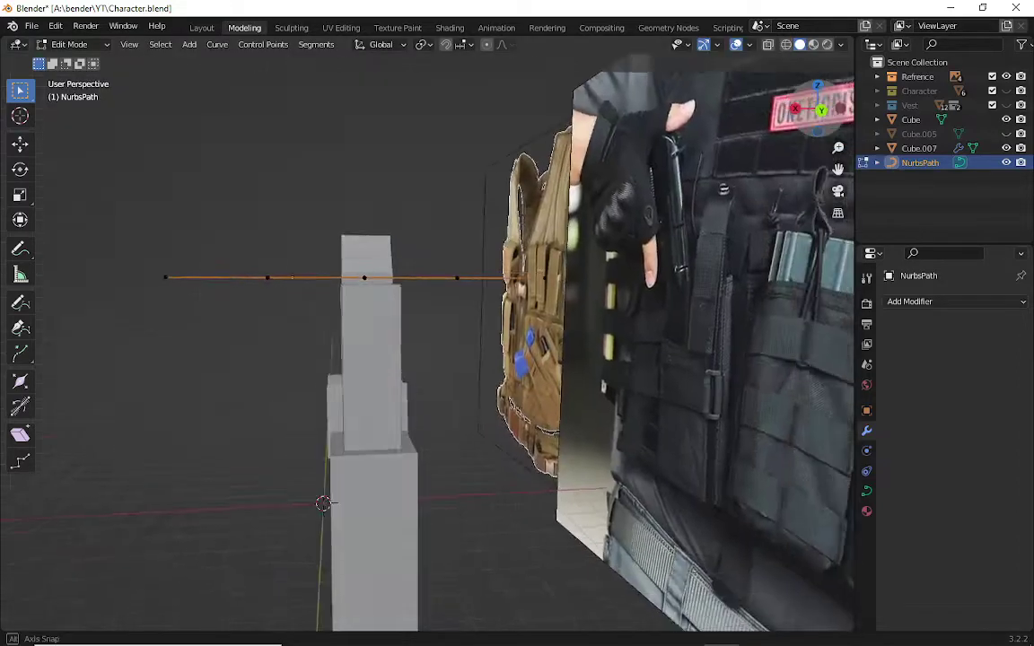
mouse_move(350, 283)
middle_down()
mouse_move(195, 295)
mouse_move(110, 331)
middle_up()
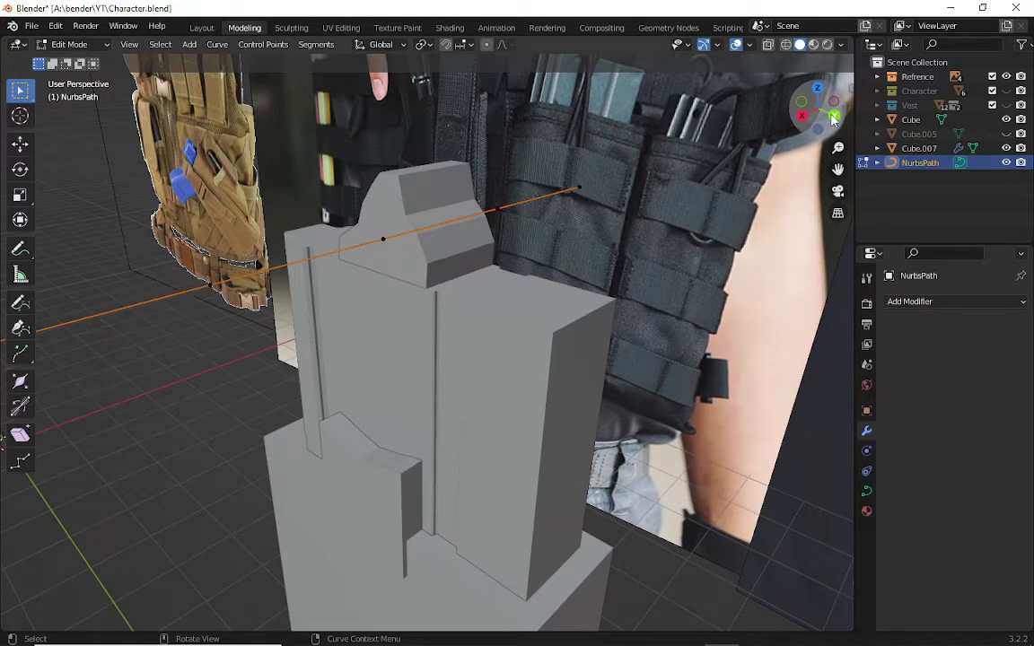
key(ctrl+KP_1)
click(248, 255)
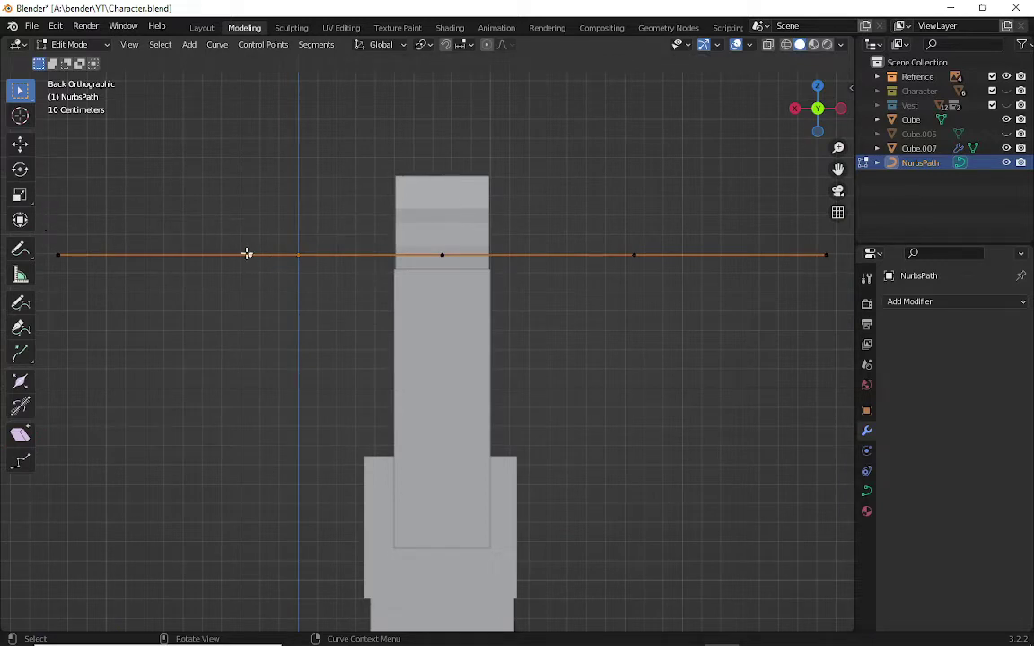
- Move a point to the pouch's top-left edge and drop the left end down its left side
key(g)
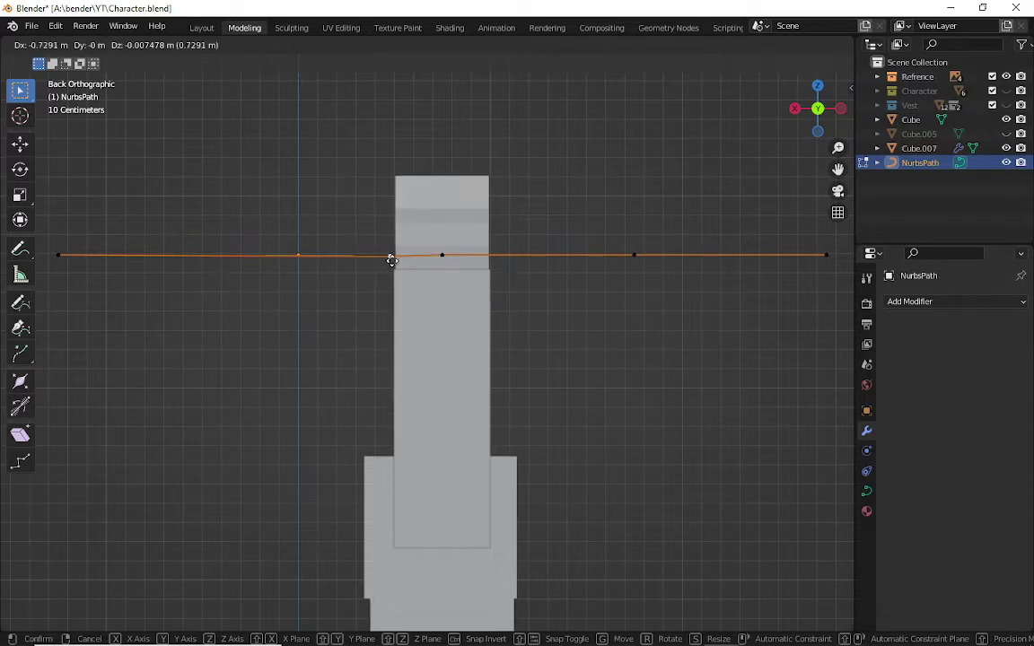
click(388, 259)
click(59, 256)
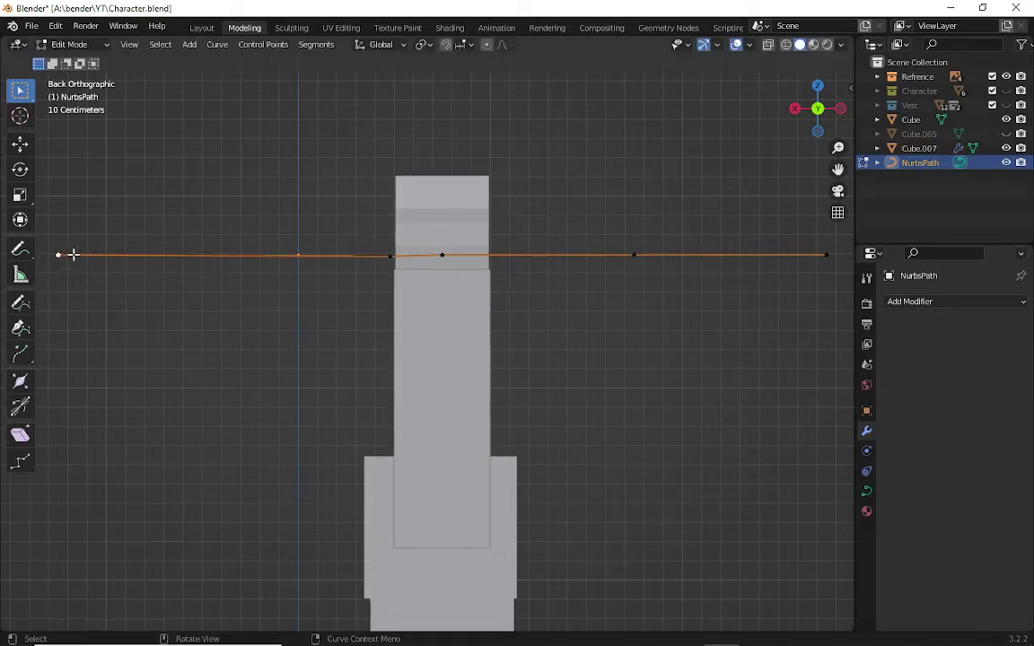
key(g)
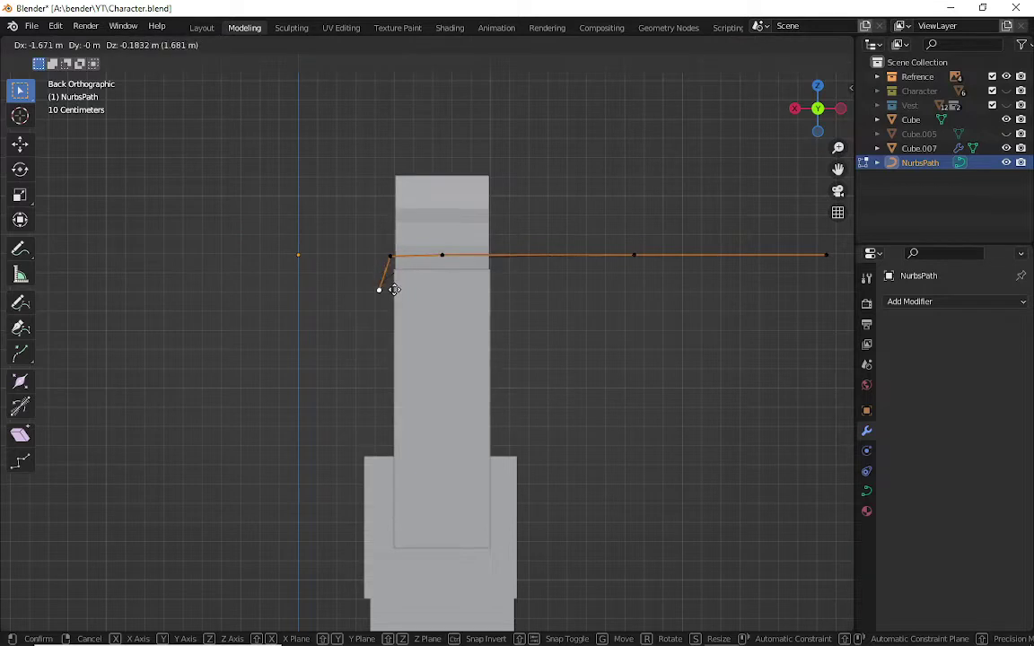
click(384, 460)
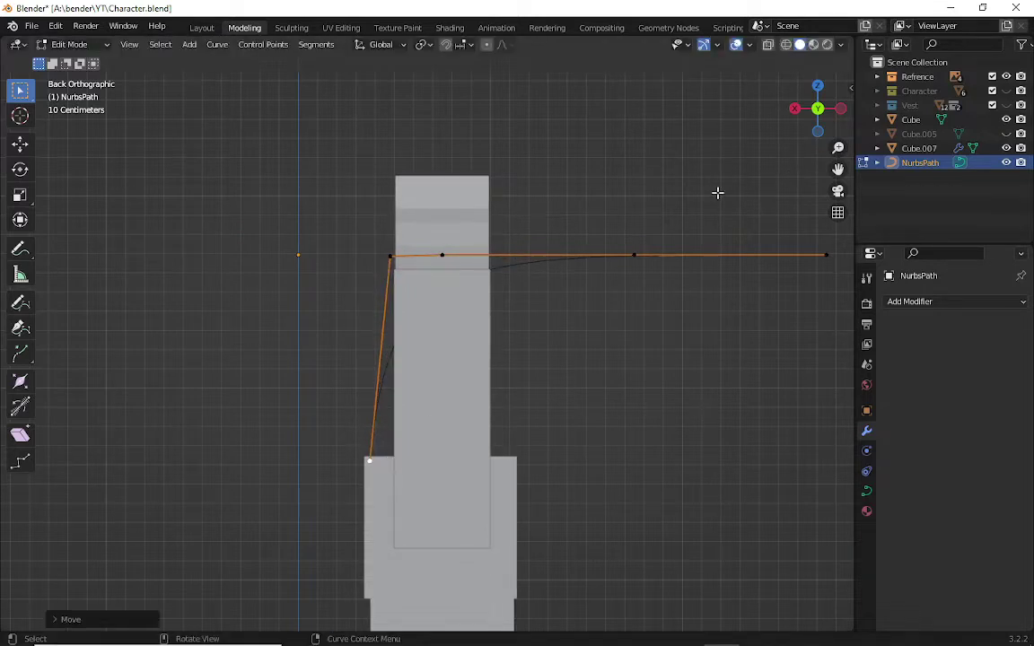
- Lower the top-left corner point slightly and check the path from Back view
click(397, 258)
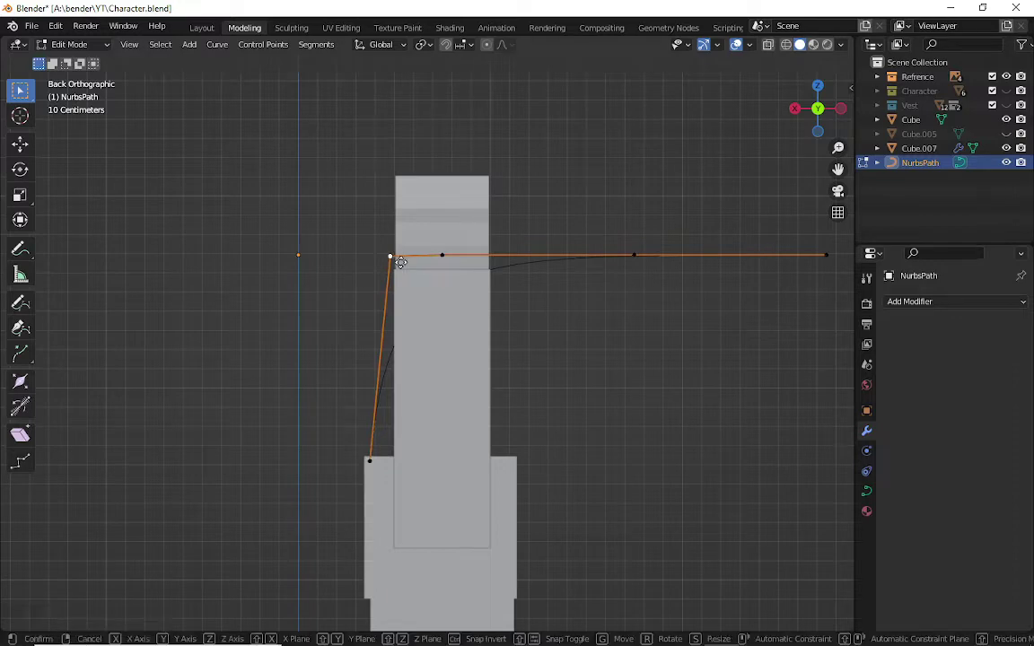
key(g)
click(404, 270)
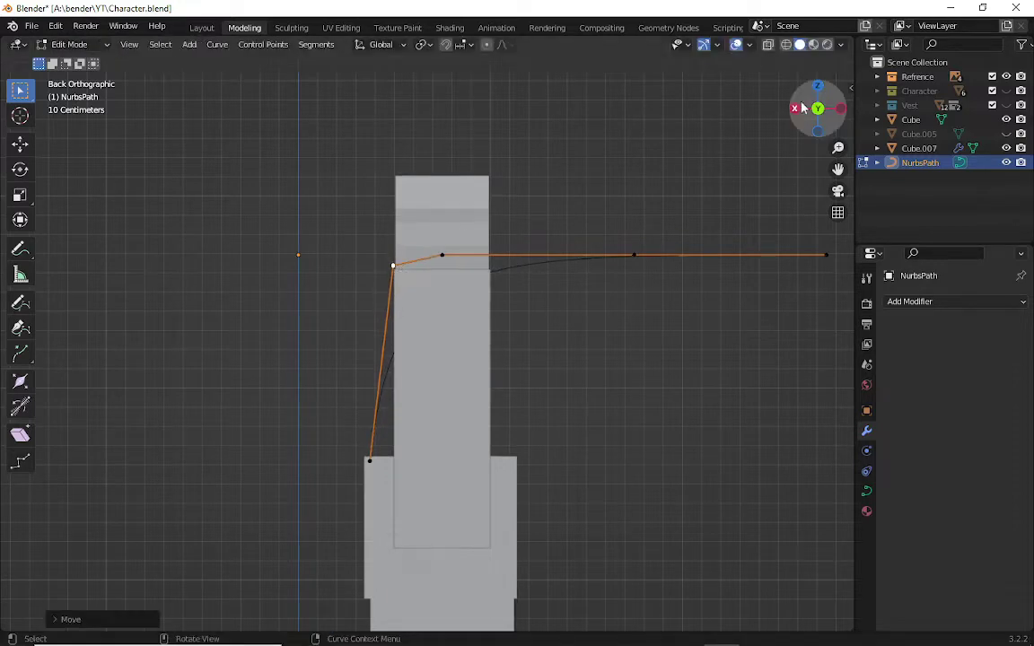
mouse_move(812, 106)
mouse_down()
mouse_move(780, 112)
mouse_move(819, 109)
mouse_move(811, 108)
mouse_up()
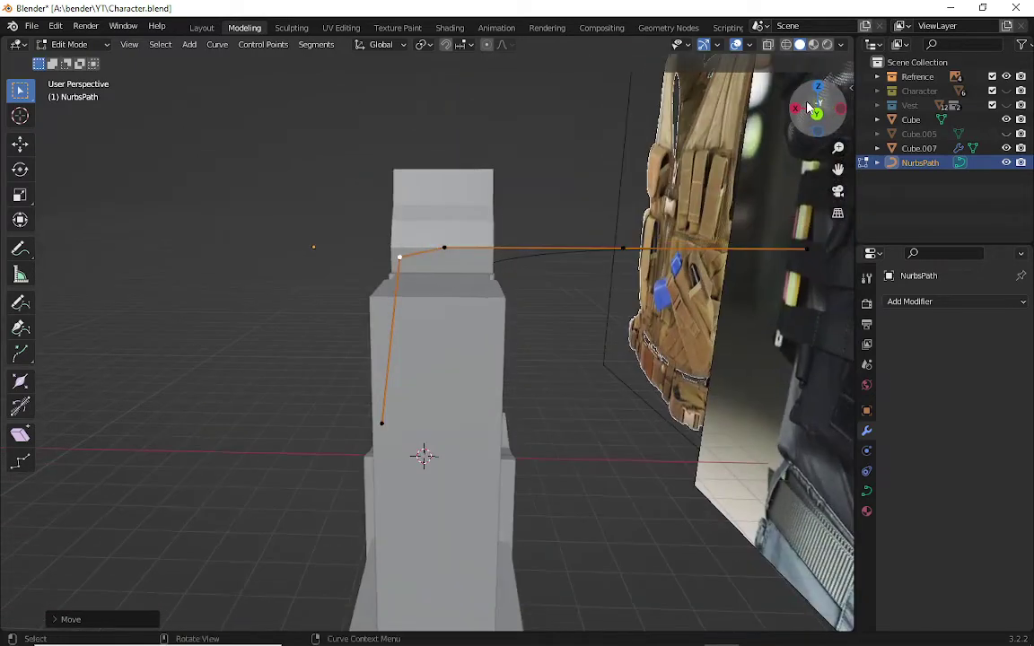
click(814, 113)
- Place a point at the block's top-right edge and drop the right endpoint to its lower corner
click(637, 254)
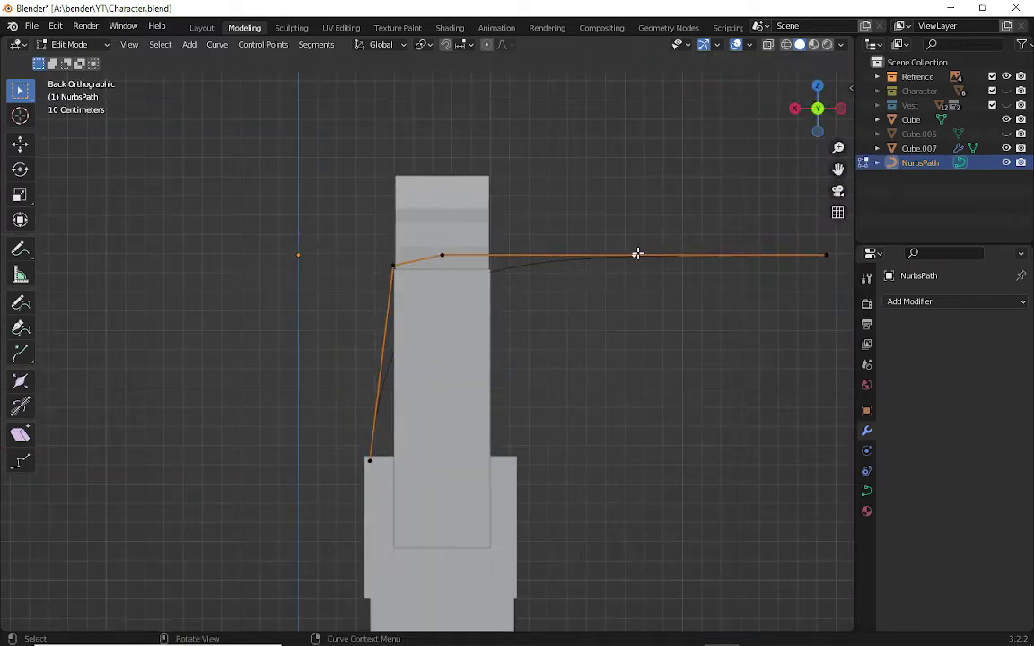
key(g)
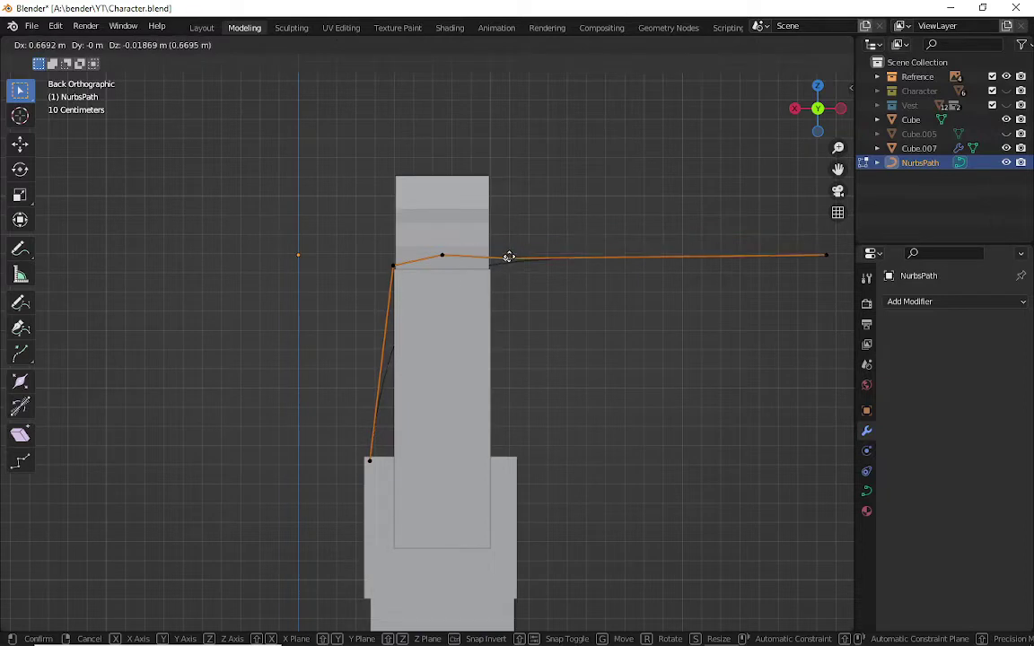
click(492, 264)
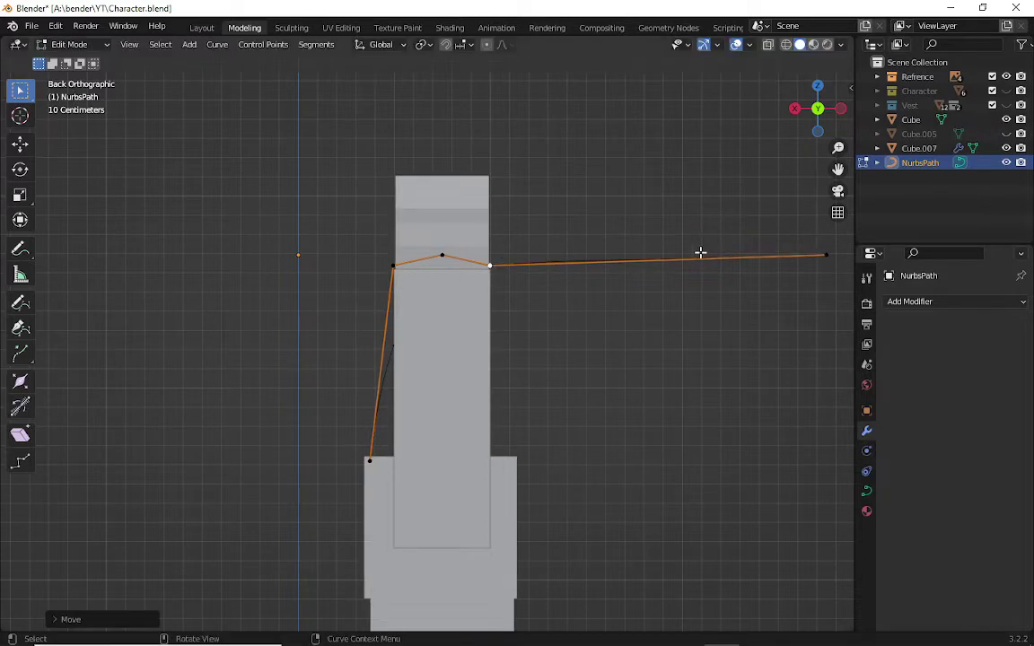
click(830, 255)
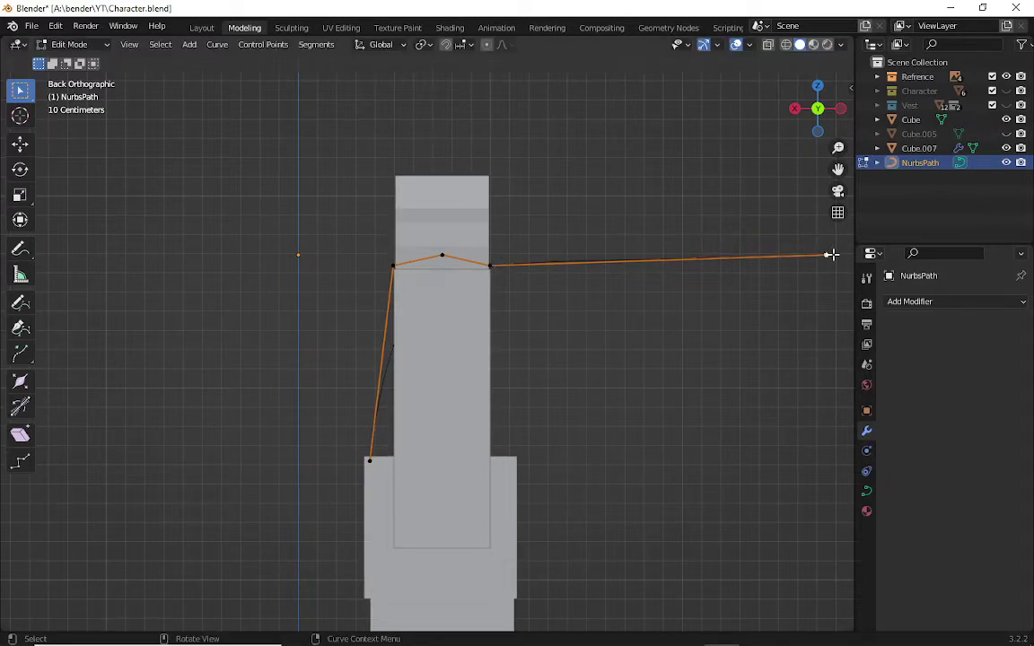
key(g)
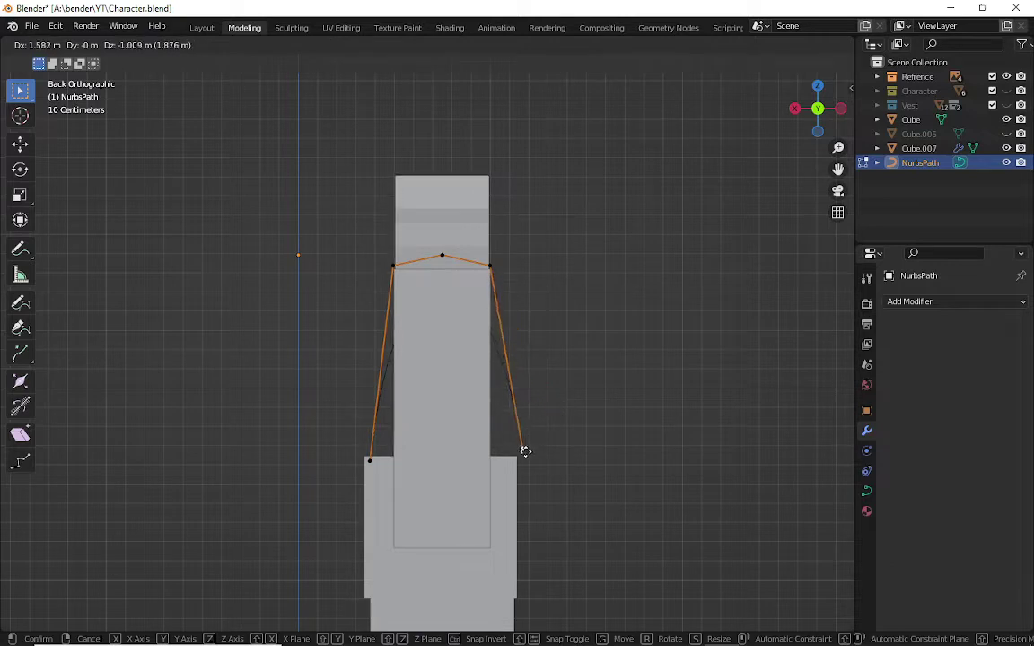
click(519, 459)
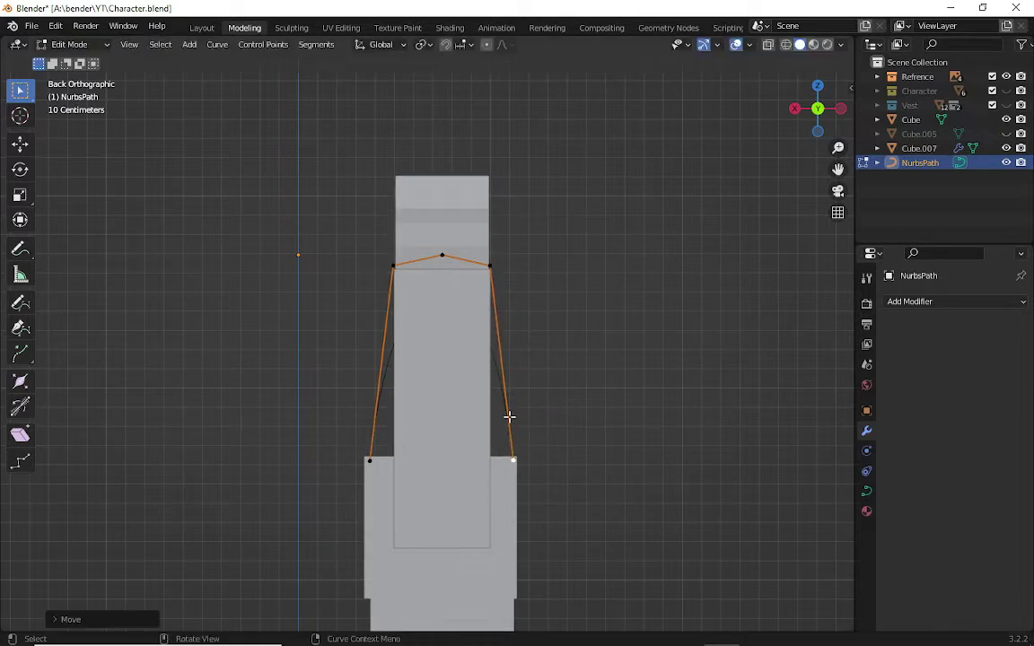
- Raise the middle point high and lift both shoulder points above the block top
click(437, 255)
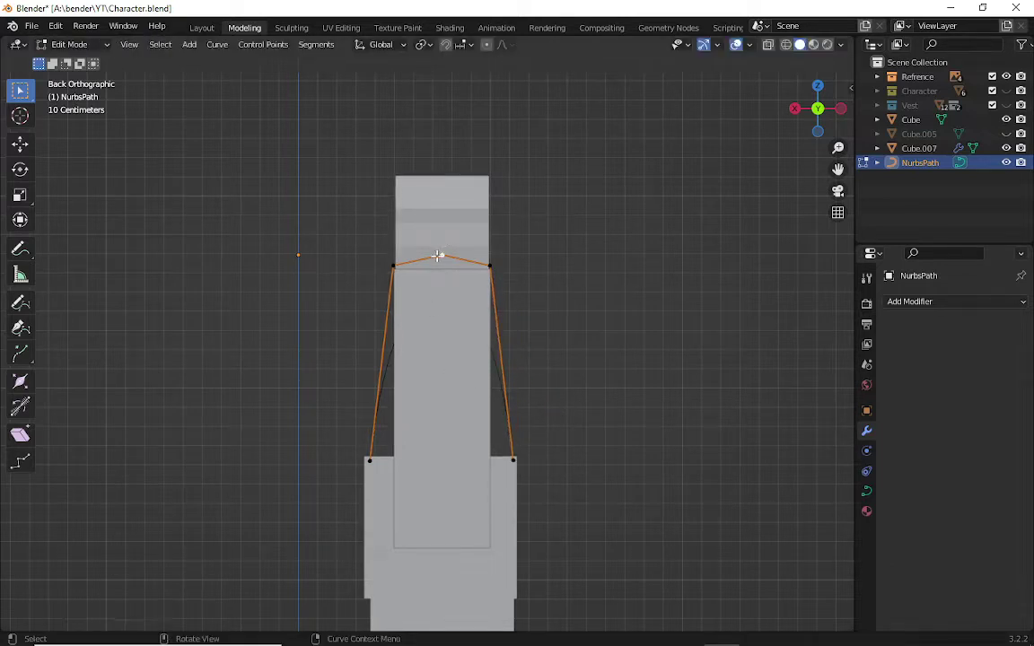
key(g)
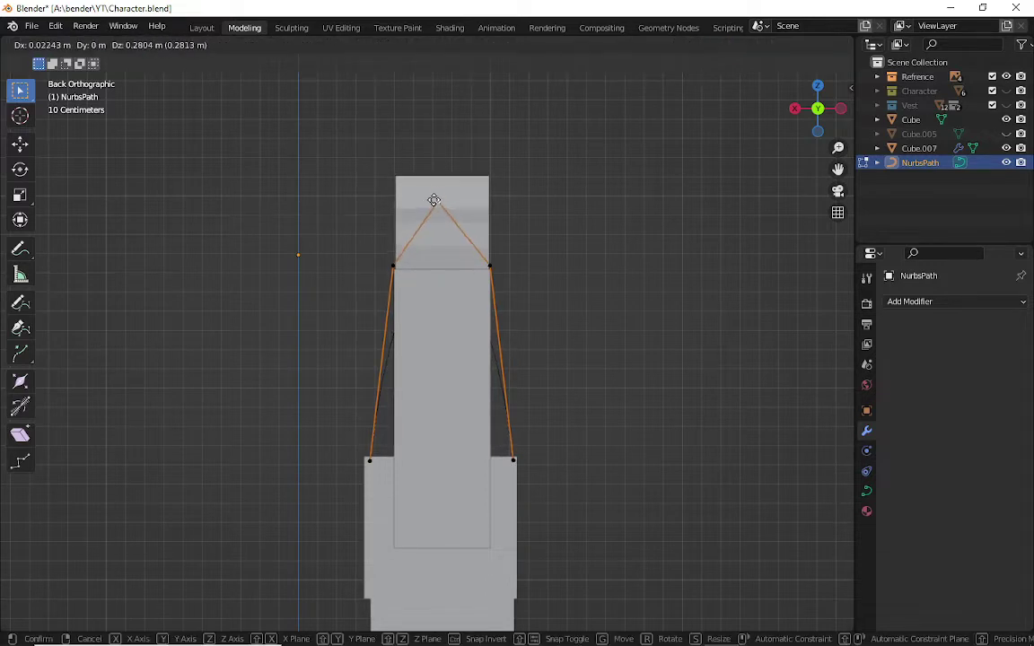
click(441, 182)
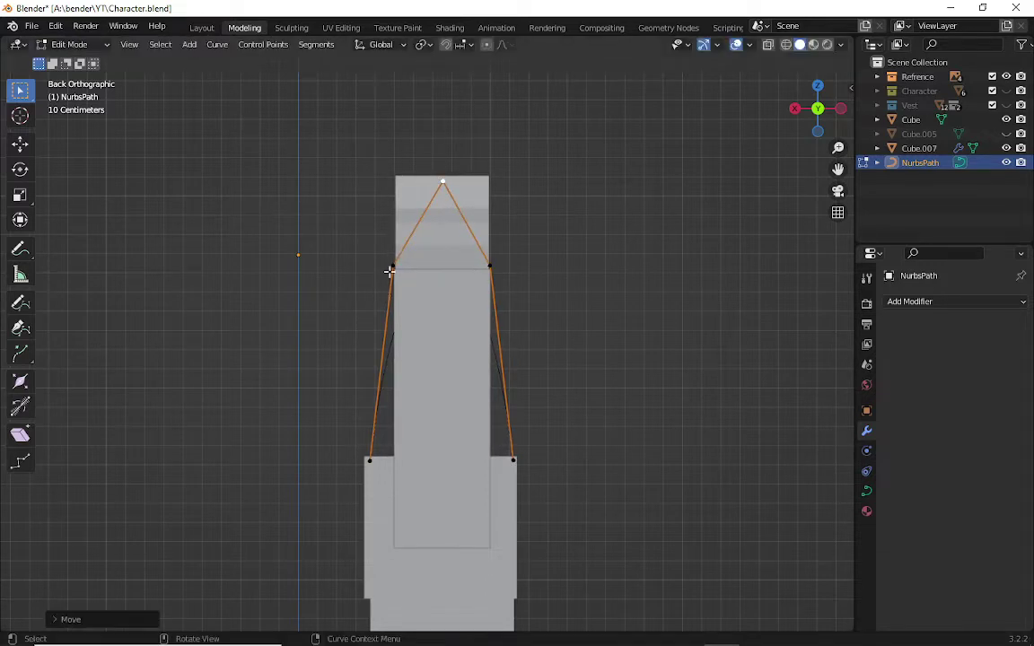
shift+click(391, 268)
shift+click(486, 266)
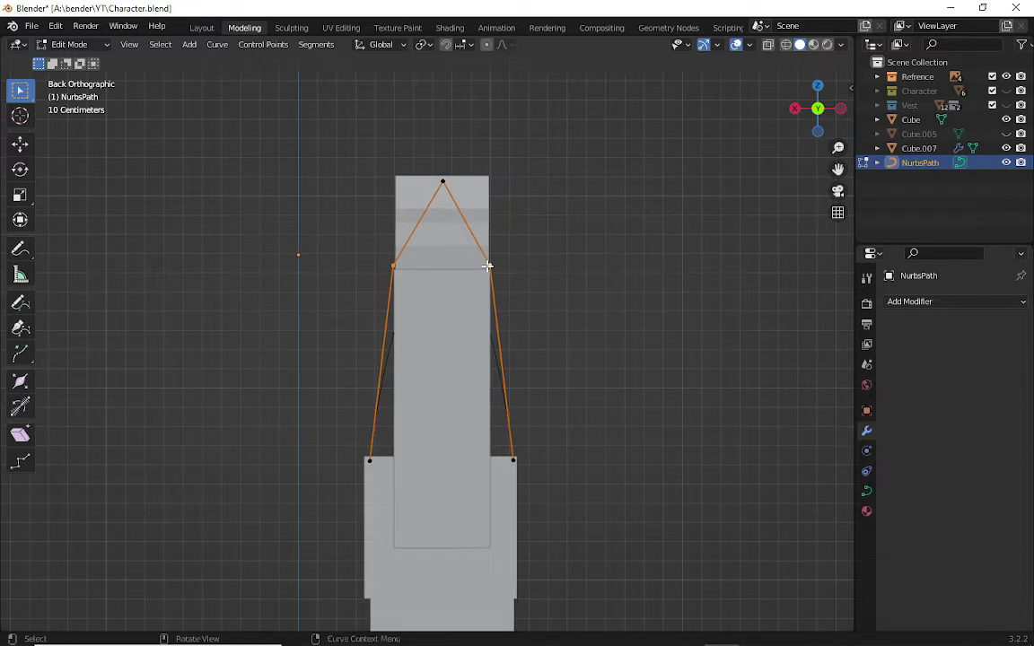
key(g)
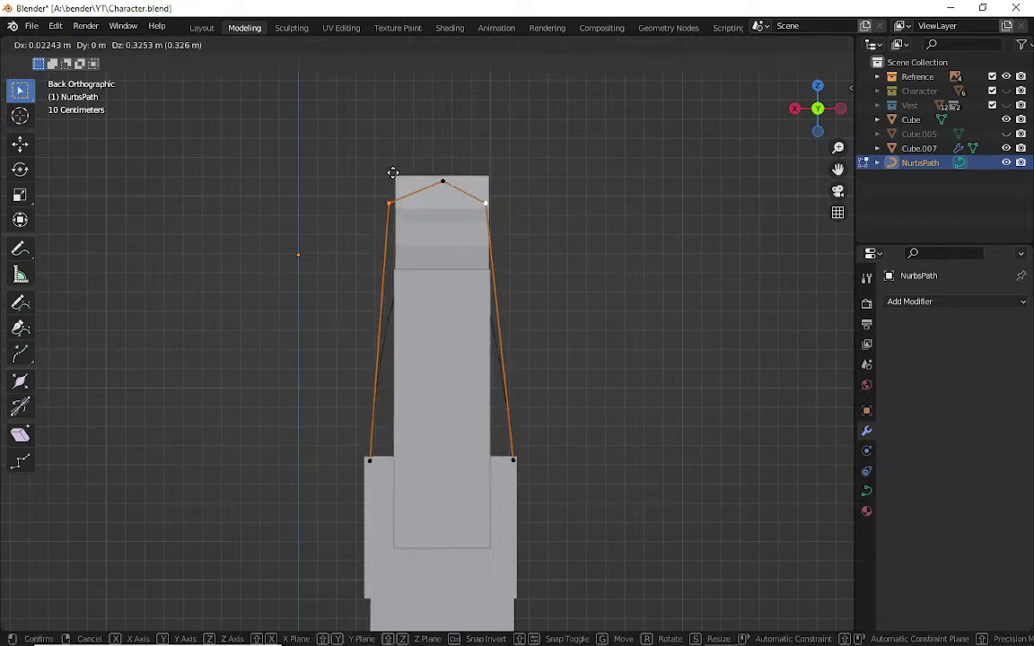
click(401, 126)
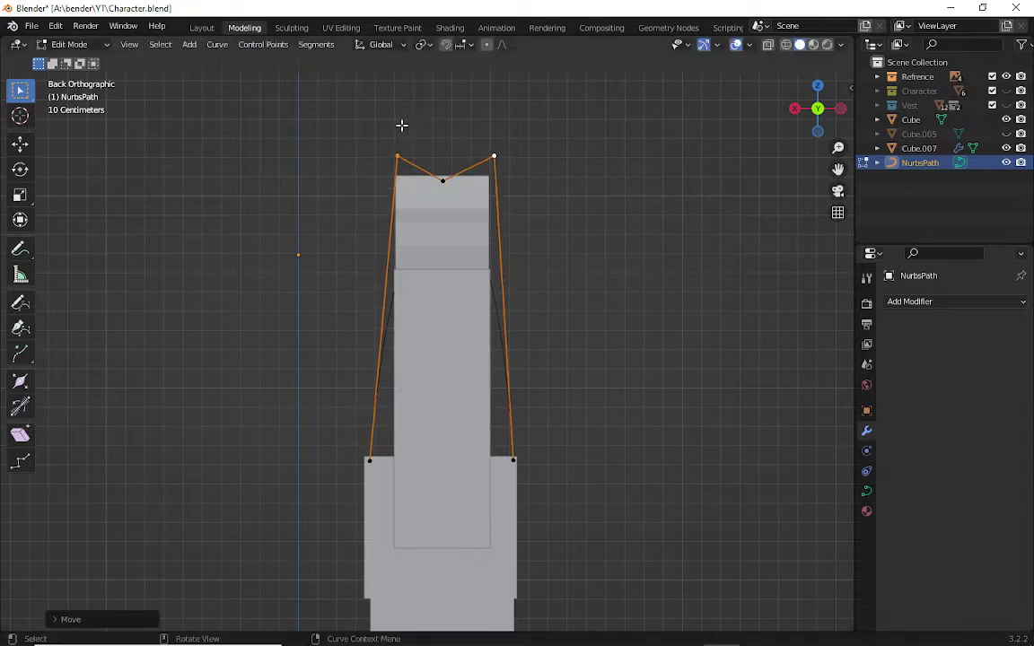
- Pull the top-right and top-left points up and outward to round the strap's arch
click(404, 156)
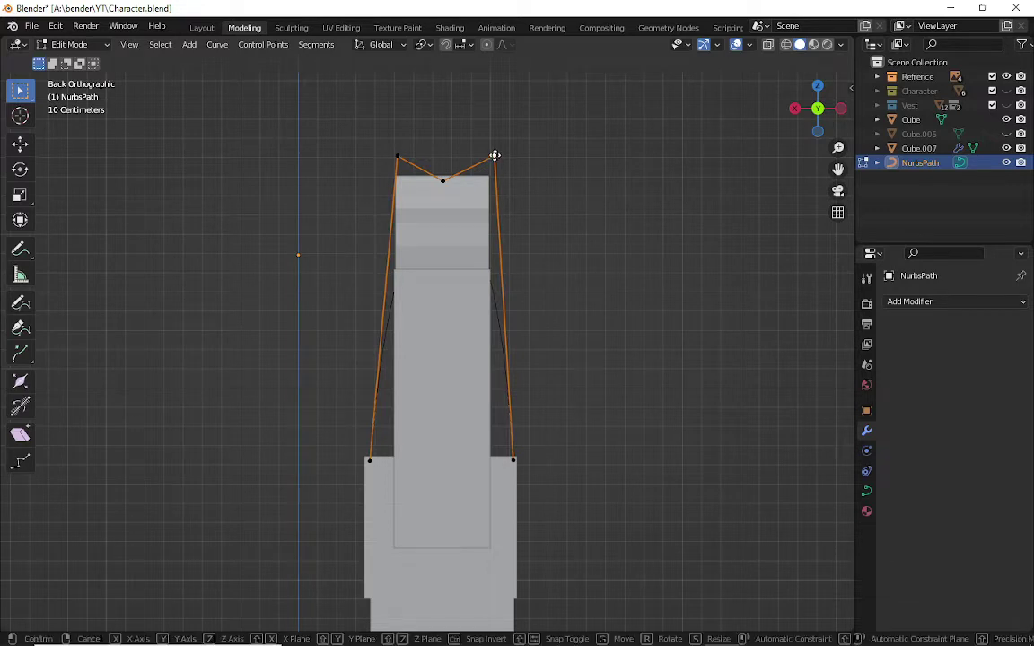
mouse_move(495, 158)
mouse_down()
mouse_move(504, 147)
mouse_move(503, 155)
mouse_up()
click(399, 159)
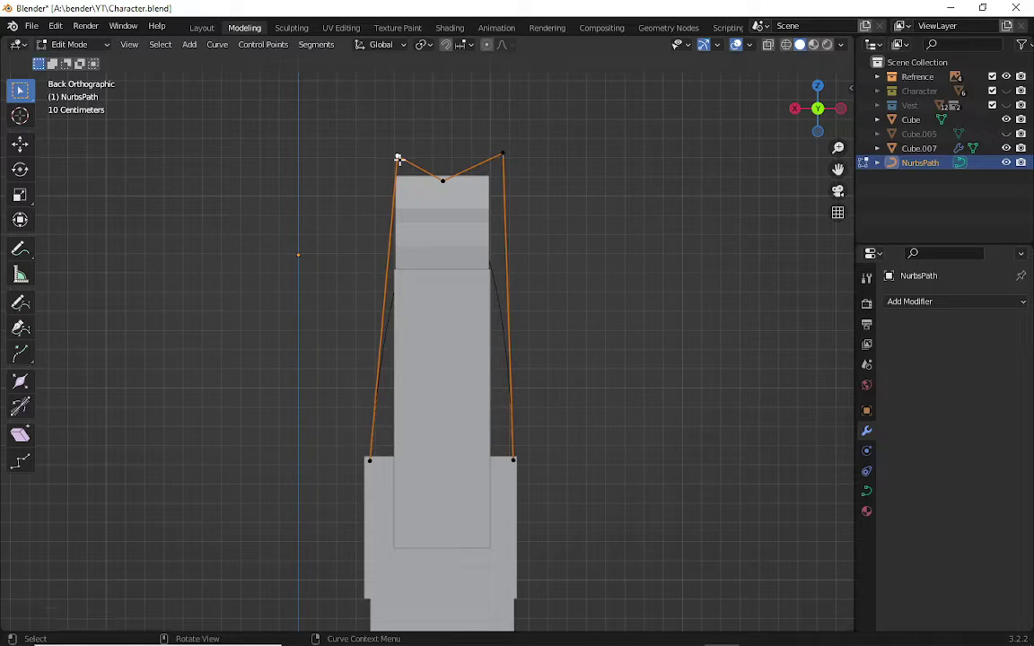
drag(397, 157, 383, 139)
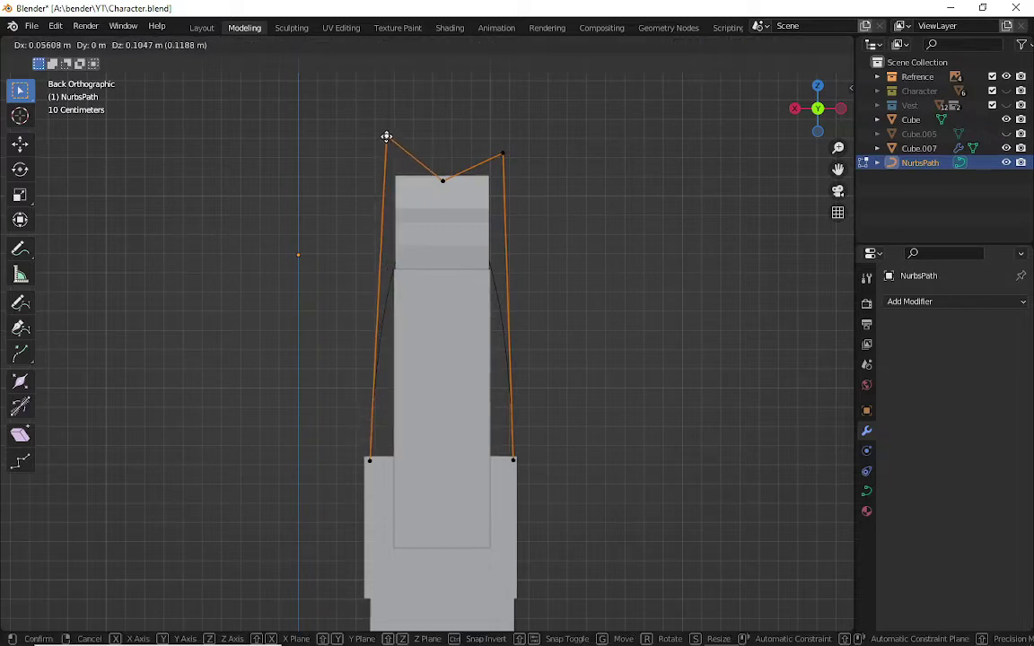
drag(384, 139, 387, 143)
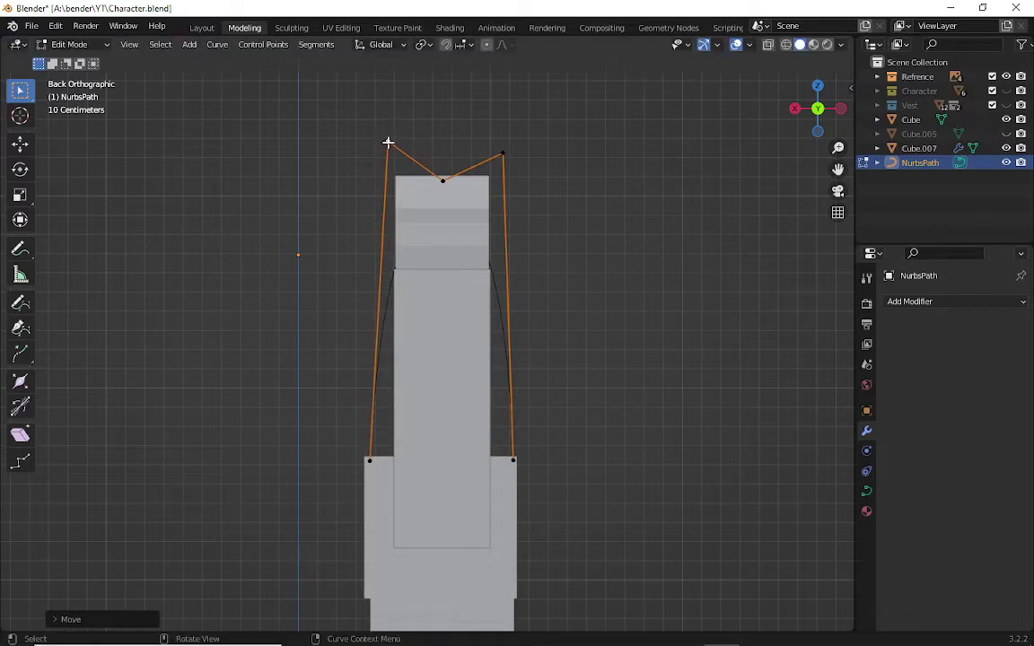
drag(789, 115, 736, 119)
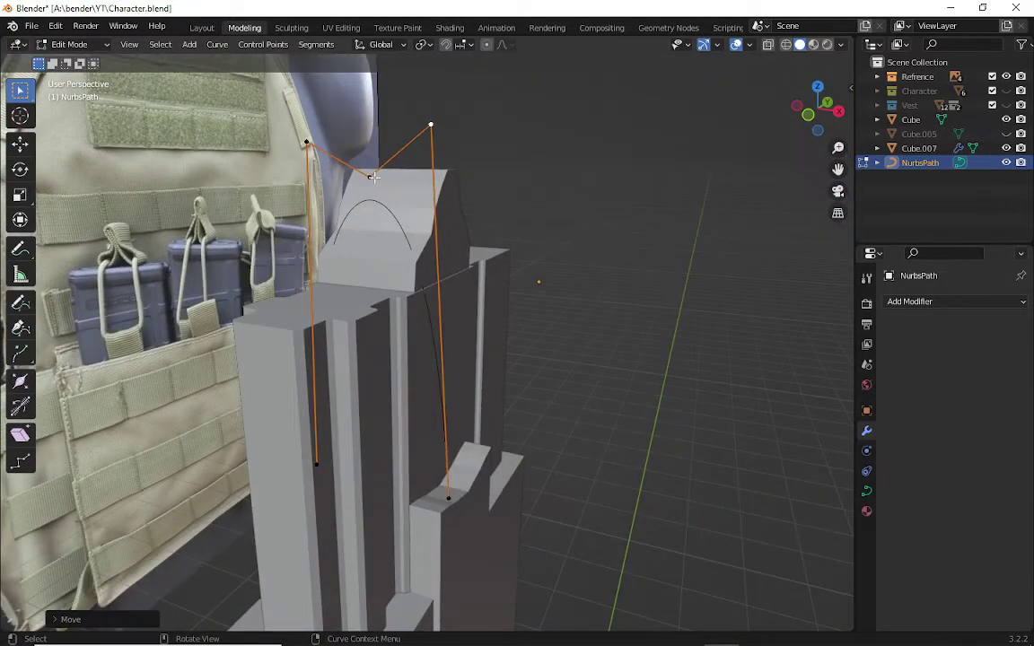
- Pull the middle point down into the block and adjust a point to straighten the curve
drag(368, 179, 371, 279)
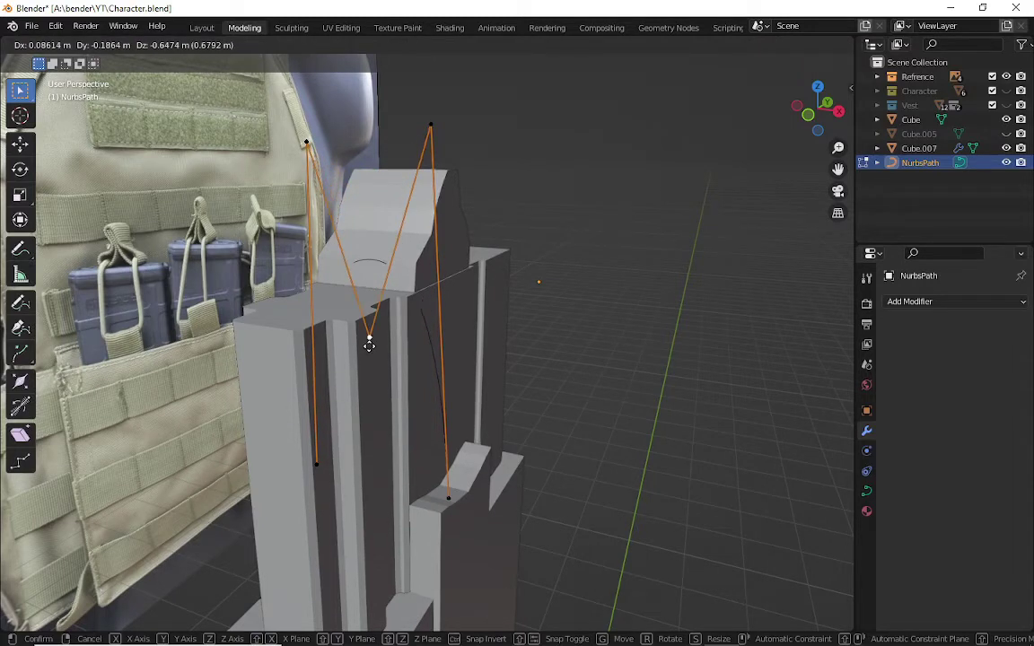
drag(372, 279, 371, 391)
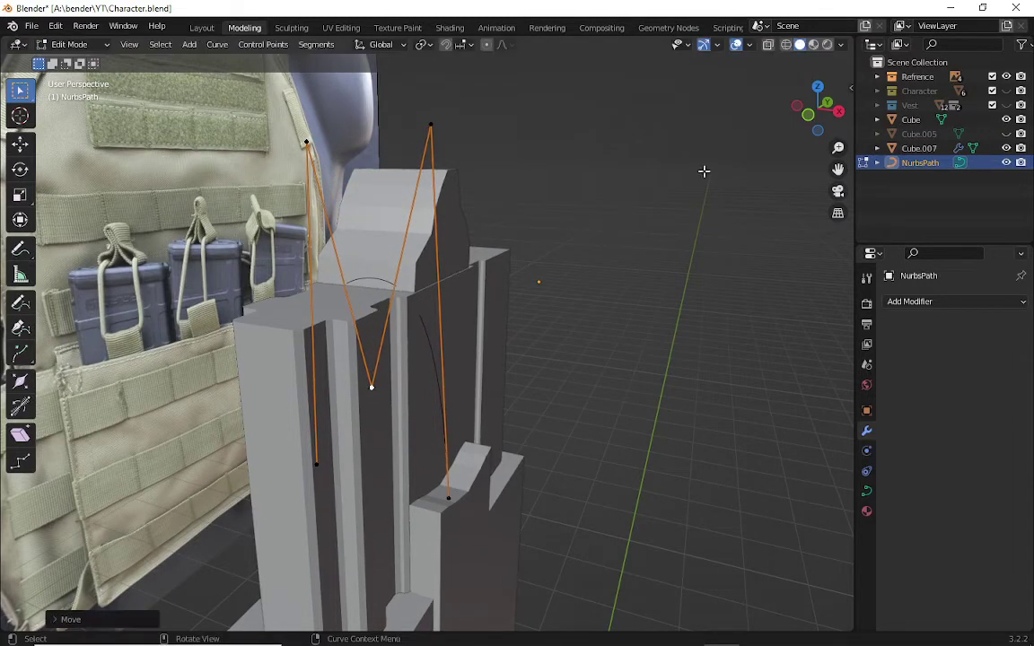
drag(819, 108, 790, 117)
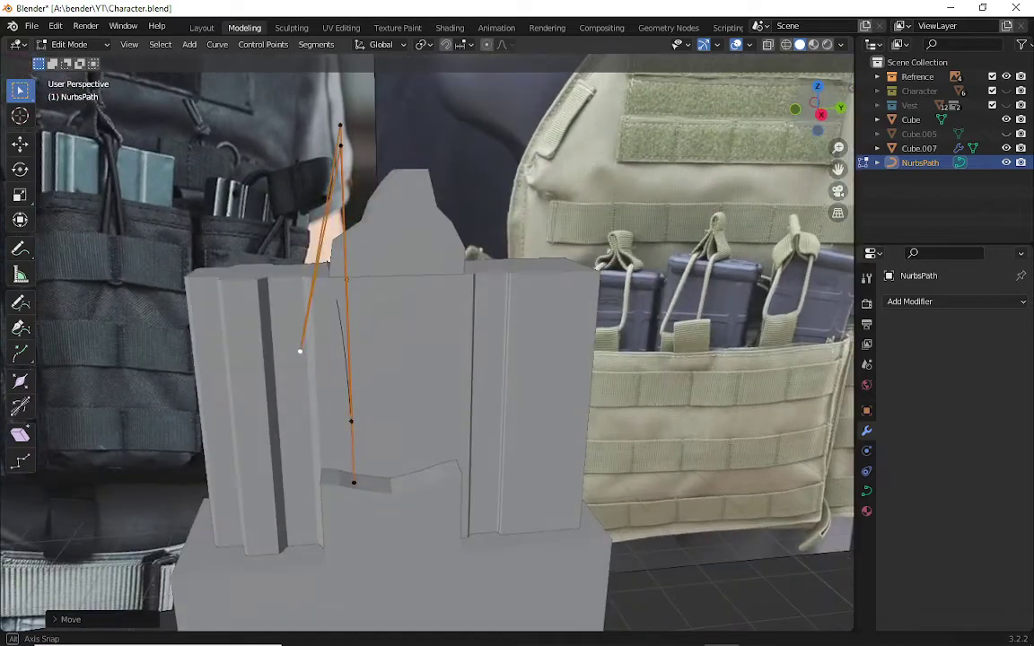
middle_drag(609, 207, 609, 207)
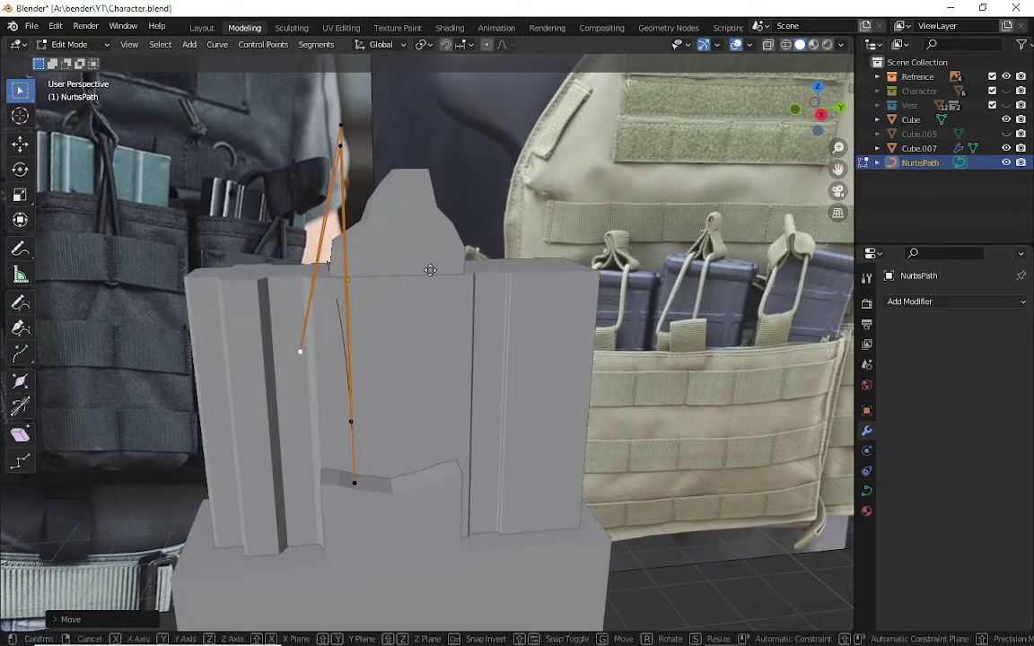
key(g)
click(523, 245)
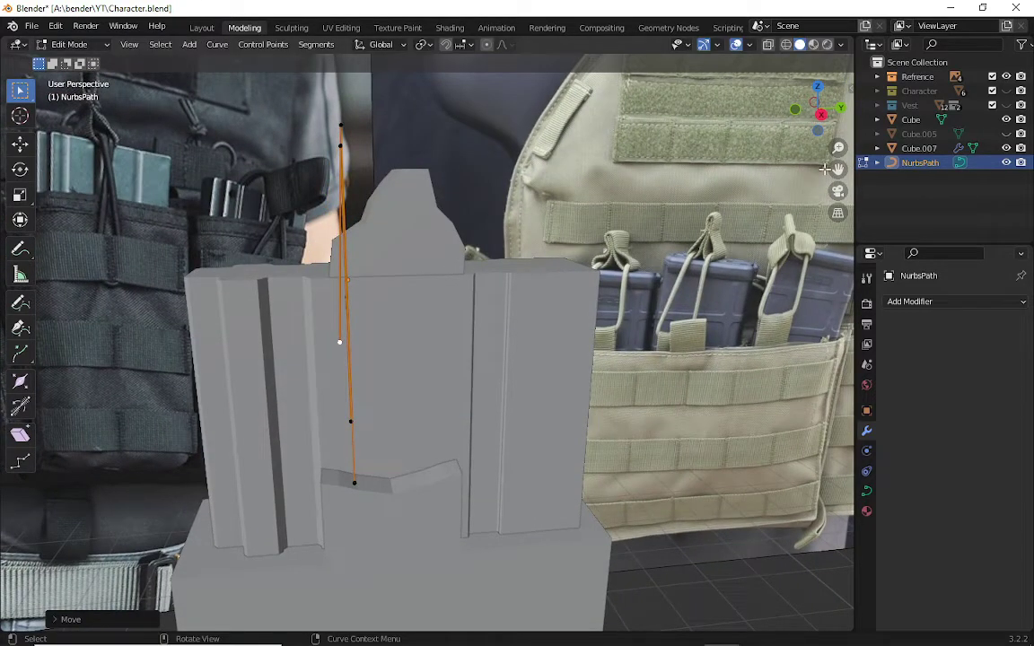
- Move the top-right and top-left strap points outward from the pouch
middle_drag(743, 106, 719, 87)
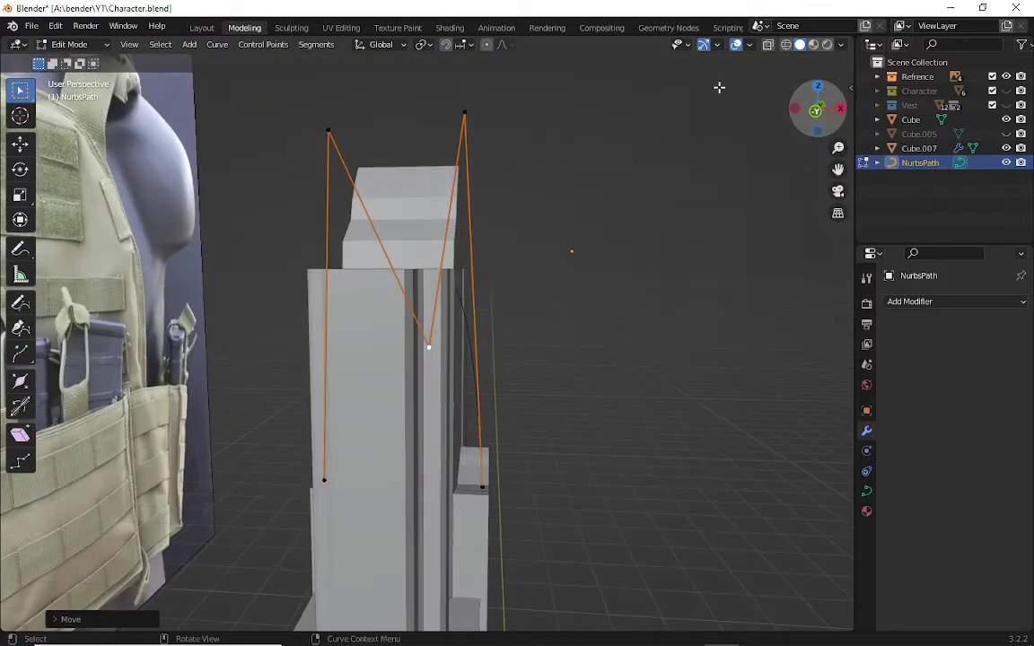
drag(814, 109, 806, 112)
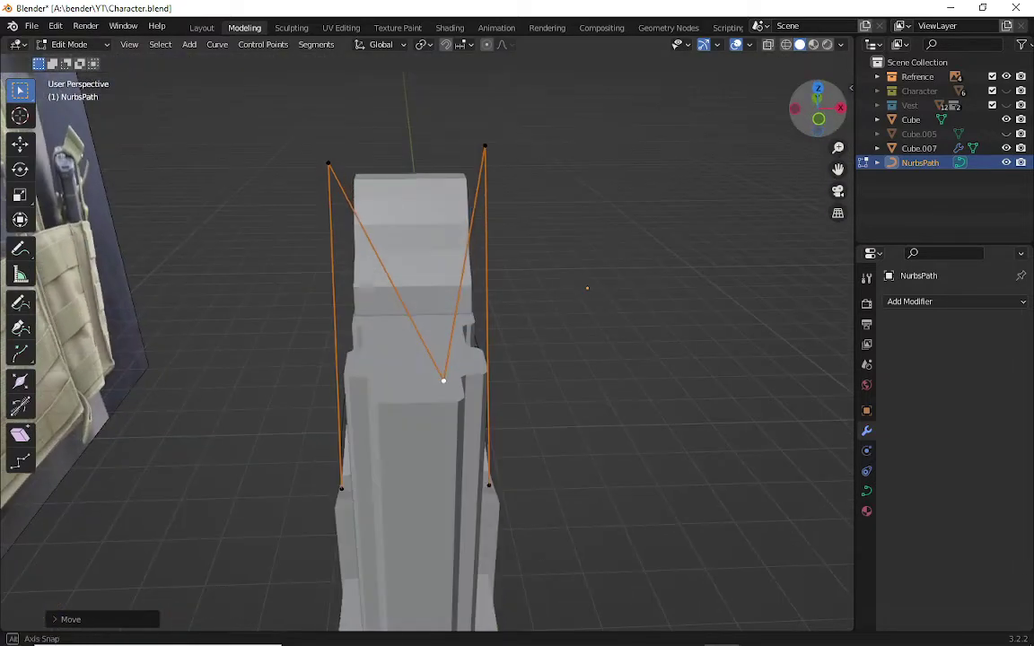
click(490, 145)
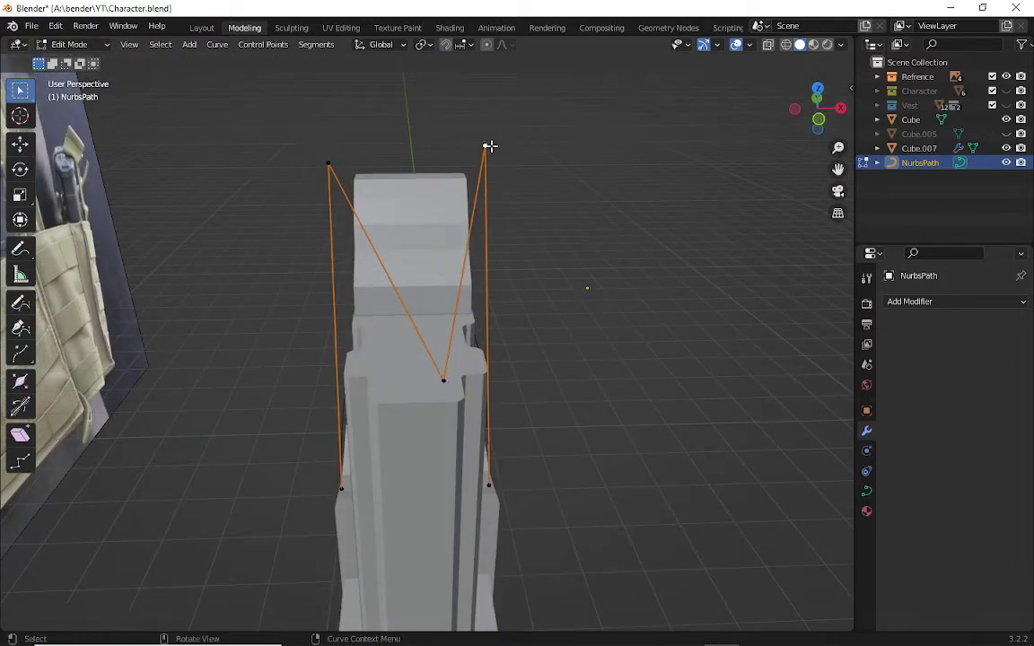
key(g)
click(527, 149)
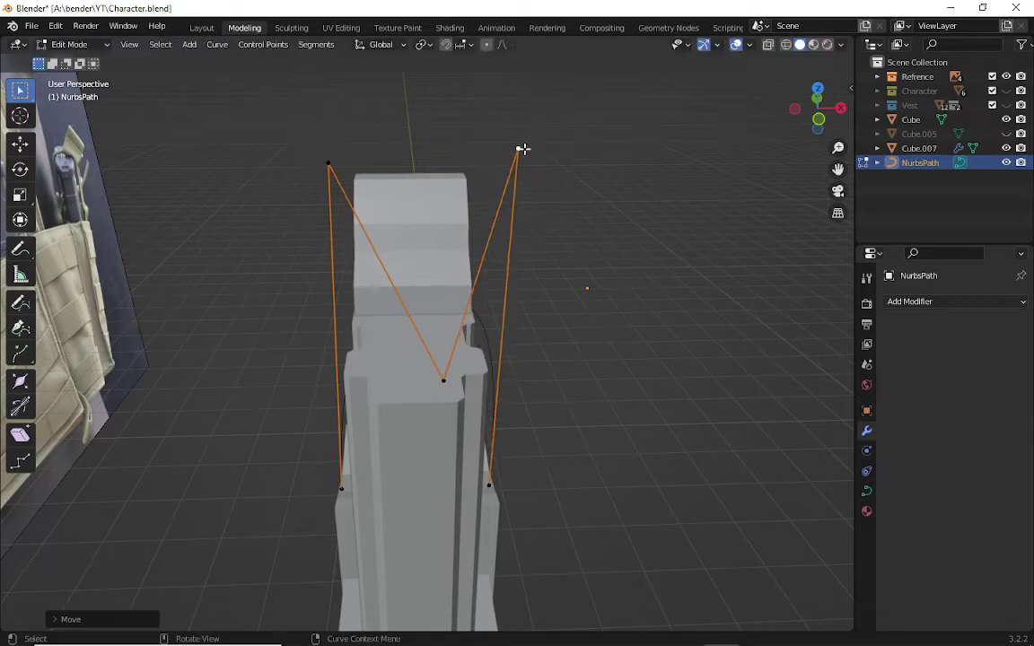
click(318, 171)
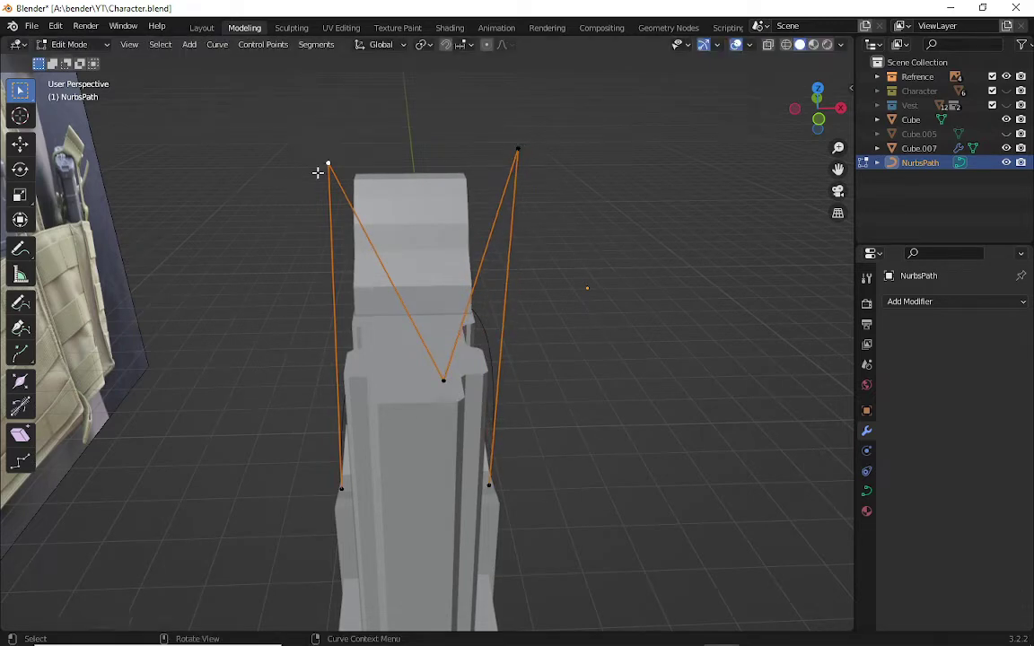
key(g)
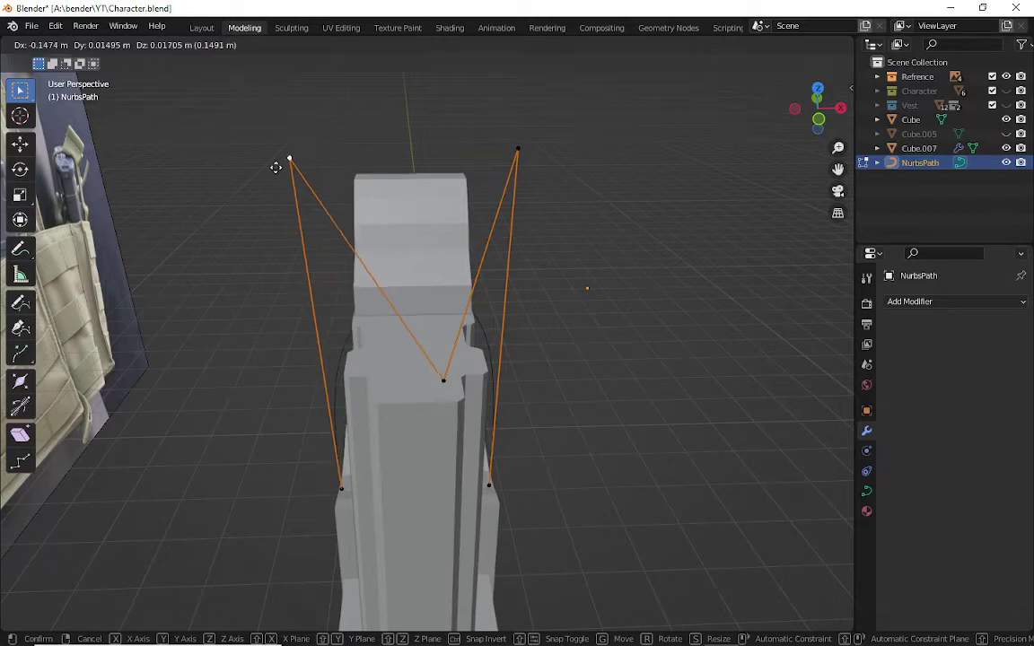
click(252, 162)
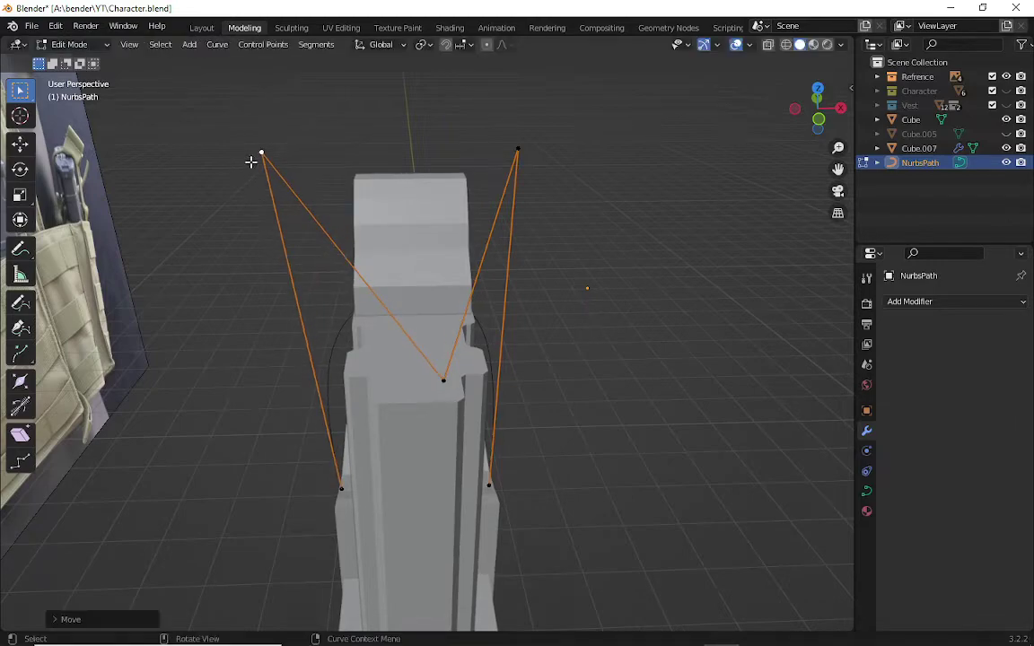
- Place the middle control point onto the pouch top's front edge and fine-tune it
mouse_move(821, 139)
mouse_down()
mouse_move(790, 126)
mouse_move(811, 113)
mouse_up()
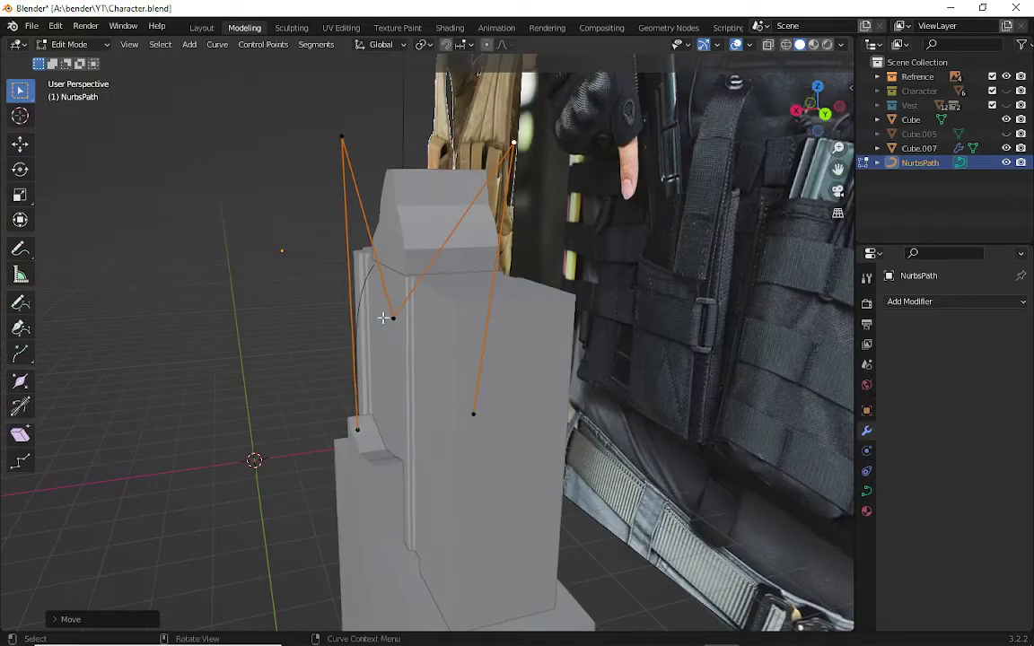
click(396, 317)
key(g)
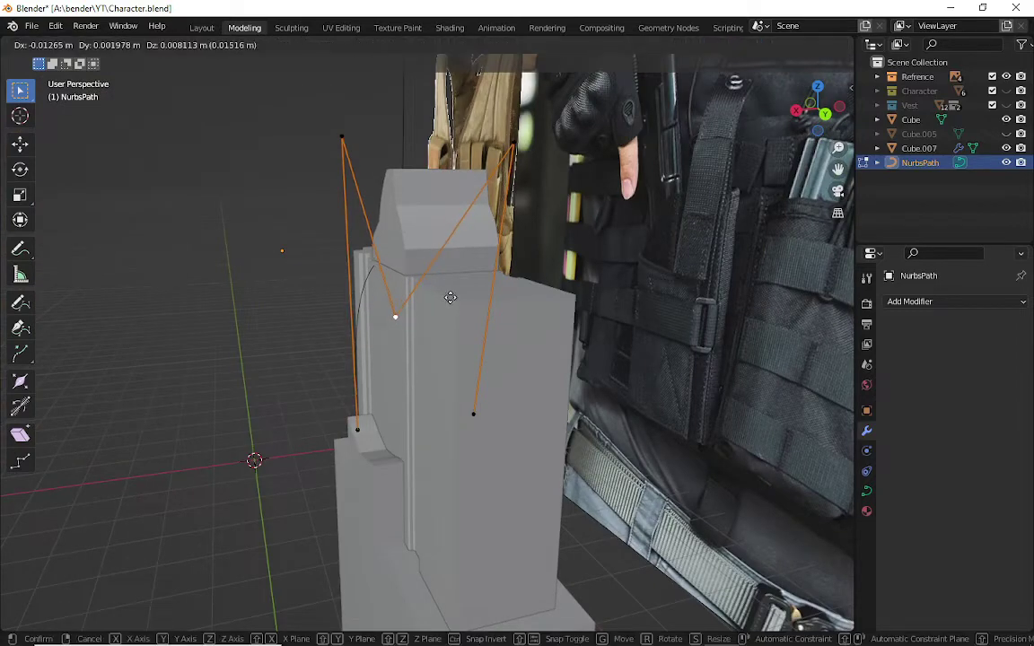
click(457, 258)
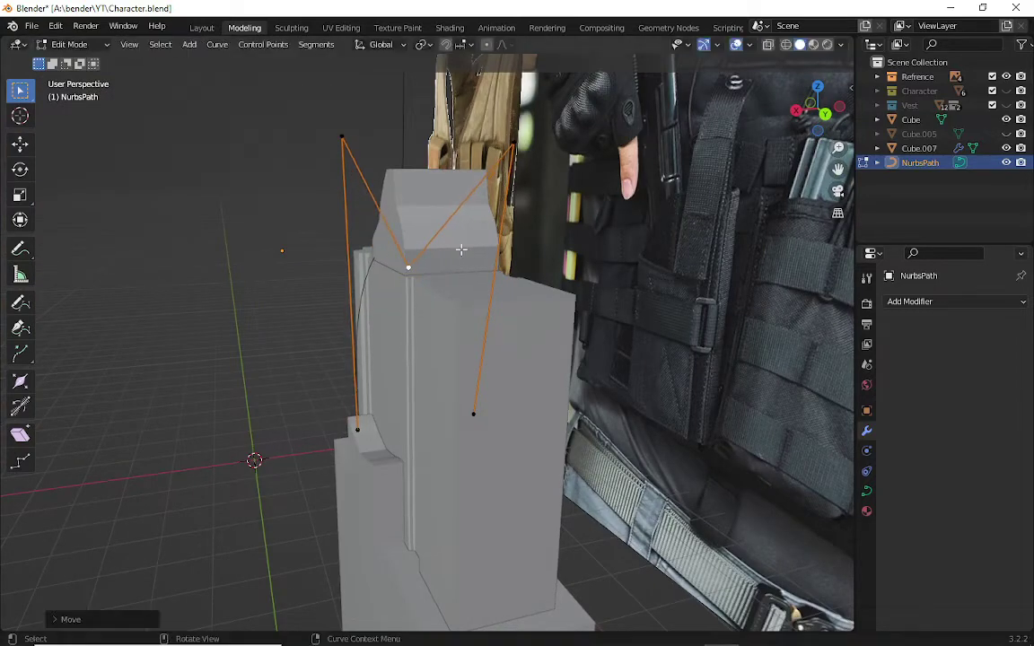
drag(819, 106, 790, 112)
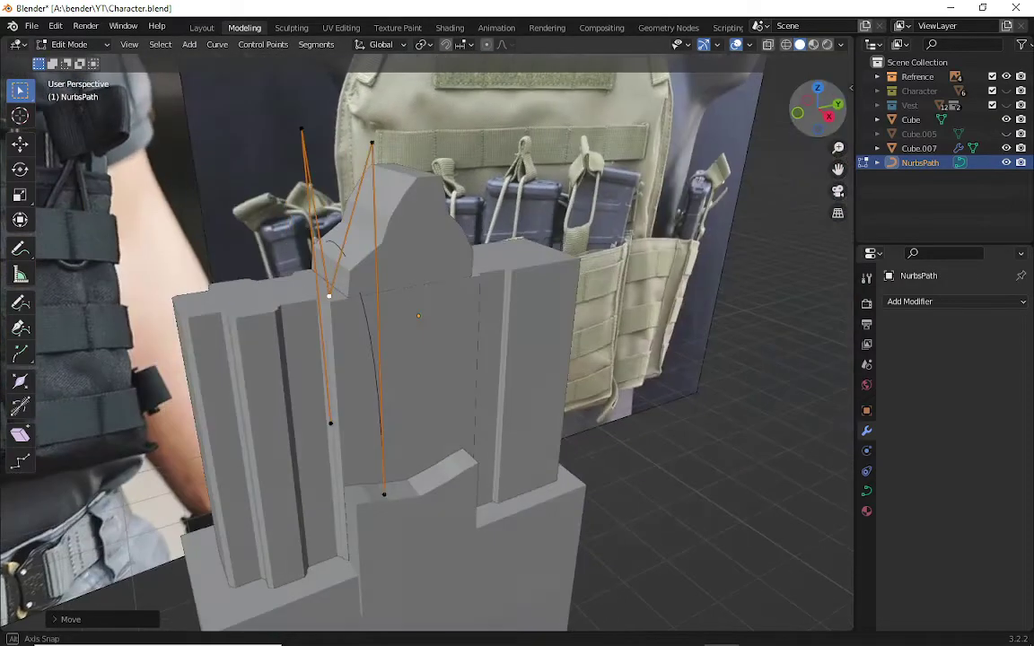
middle_drag(502, 194, 501, 195)
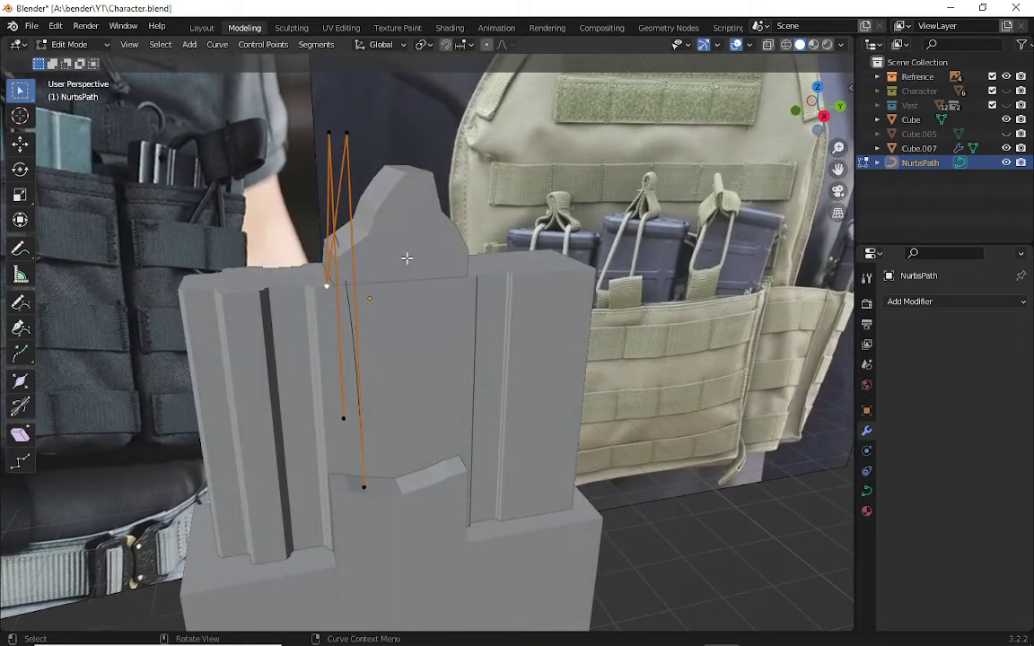
key(g)
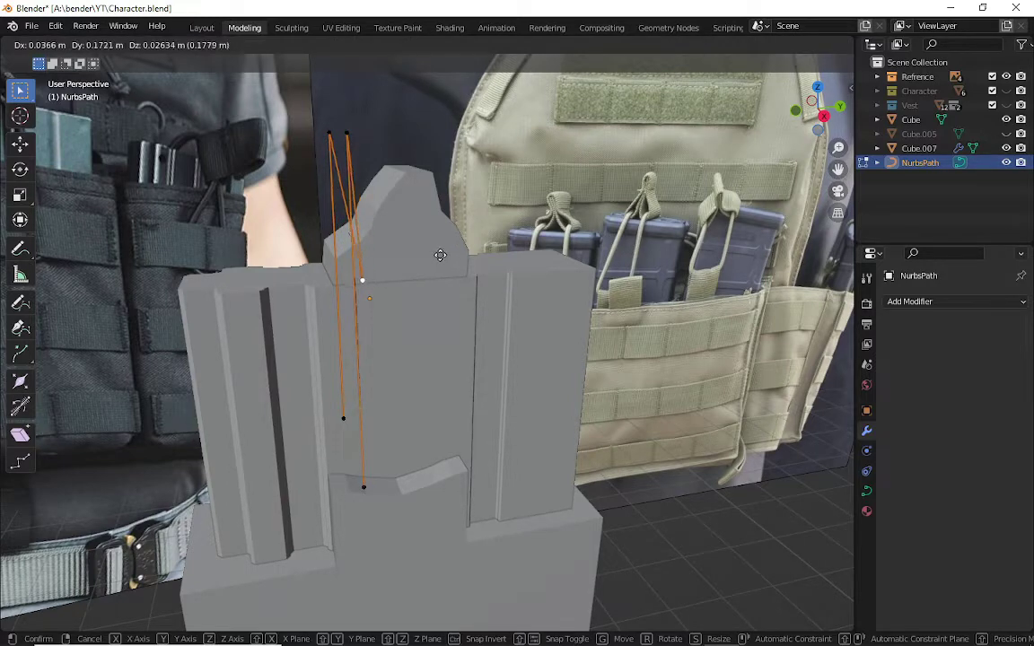
click(456, 253)
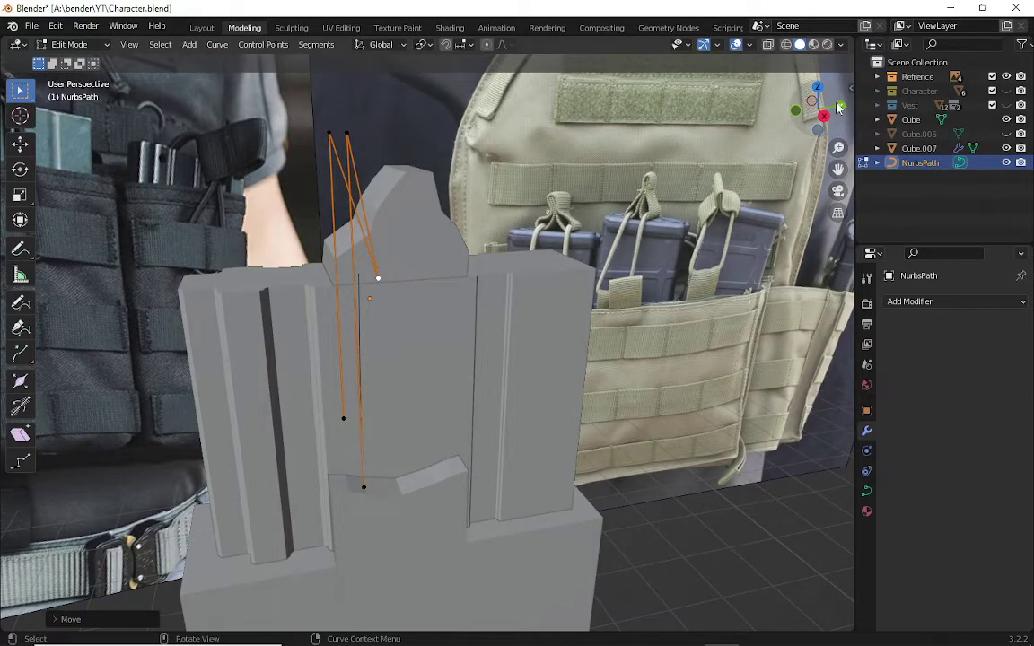
mouse_move(757, 98)
middle_down()
mouse_move(574, 117)
mouse_move(560, 260)
middle_up()
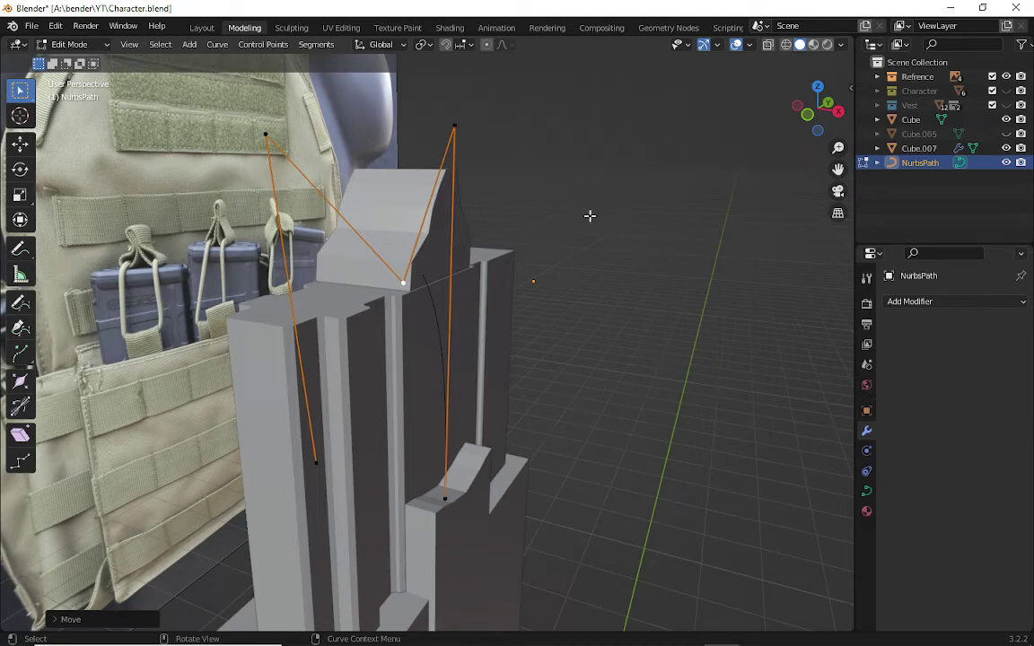
- Return the NurbsPath to Object Mode and reselect the strap
click(98, 46)
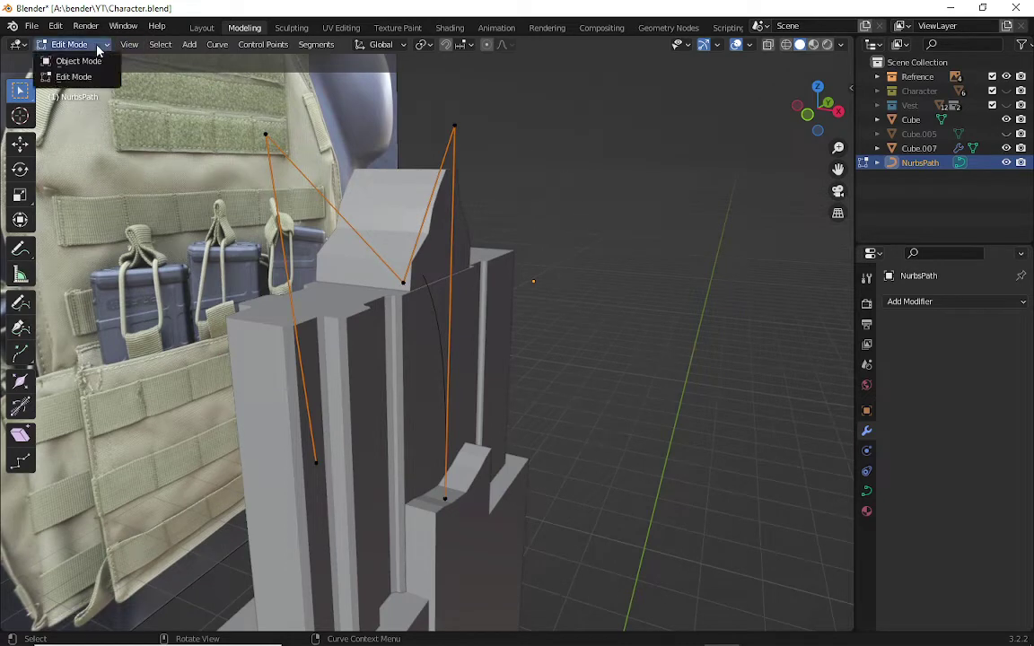
click(79, 61)
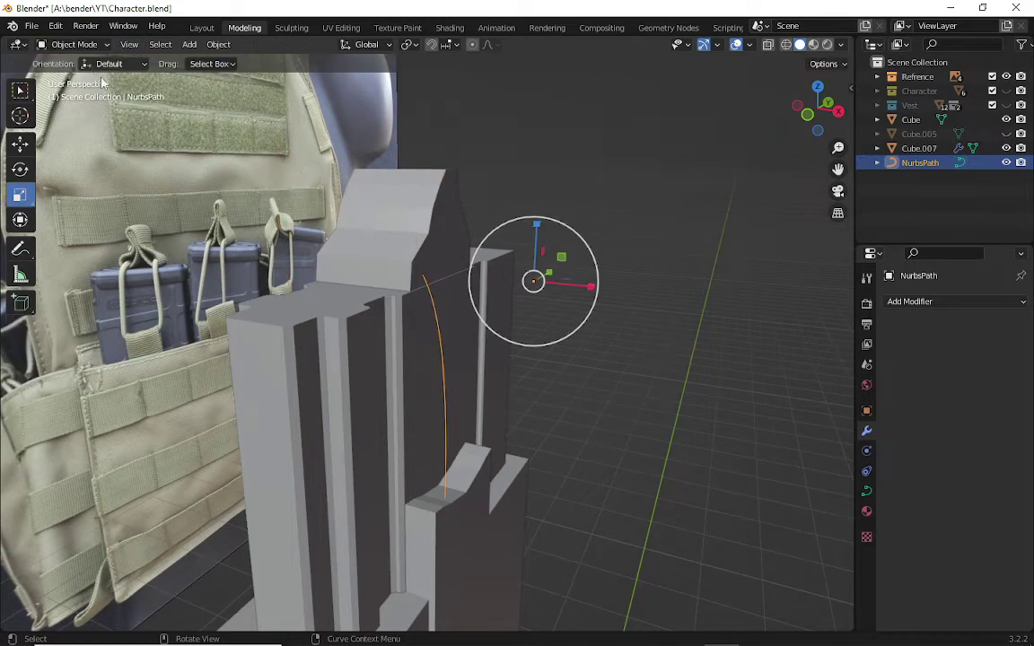
click(657, 387)
click(444, 375)
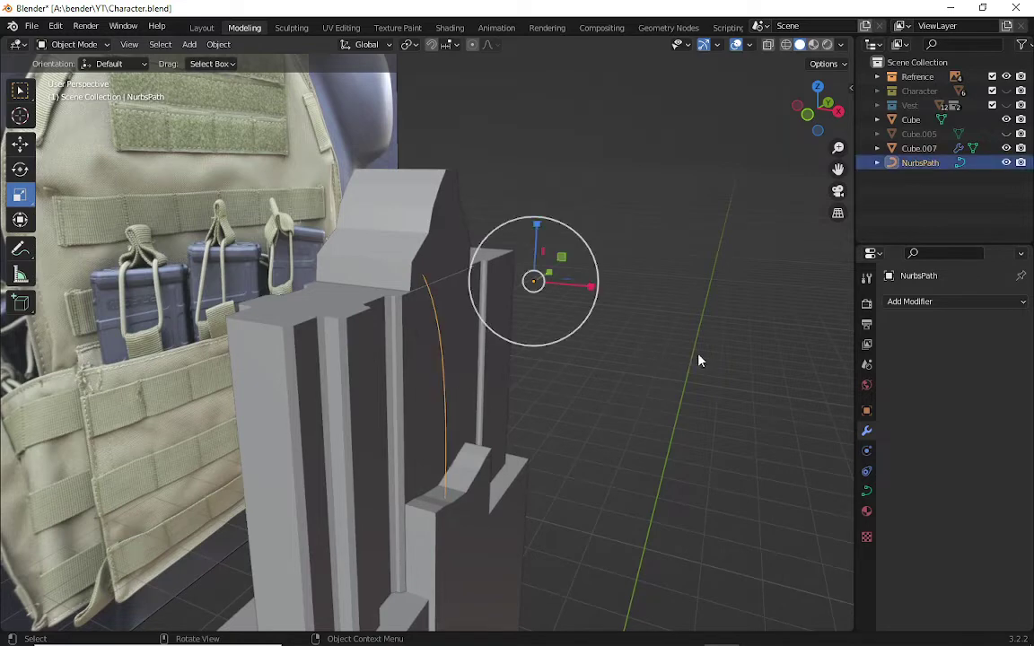
- Browse the strap's modifier list without adding one, collapse its Transform panel and deselect it
click(888, 302)
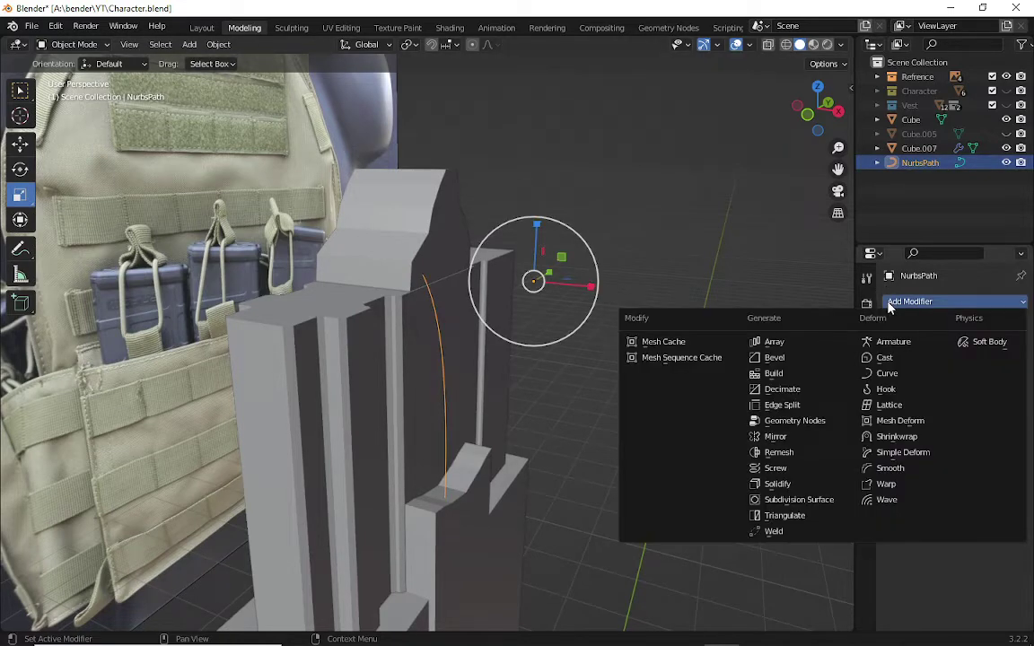
key(Escape)
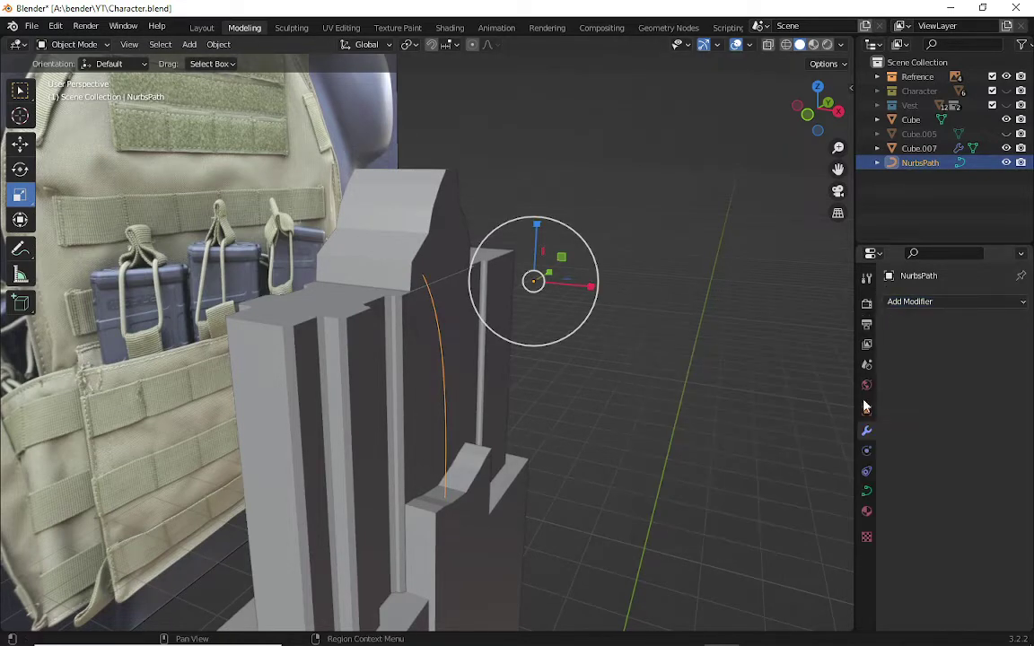
click(866, 411)
click(893, 327)
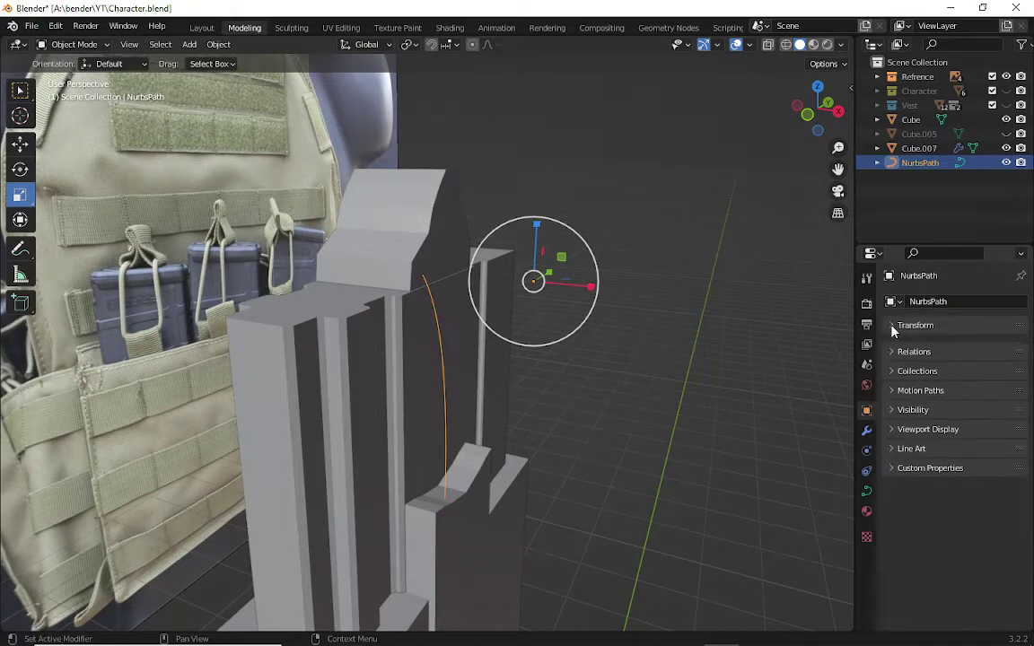
click(752, 354)
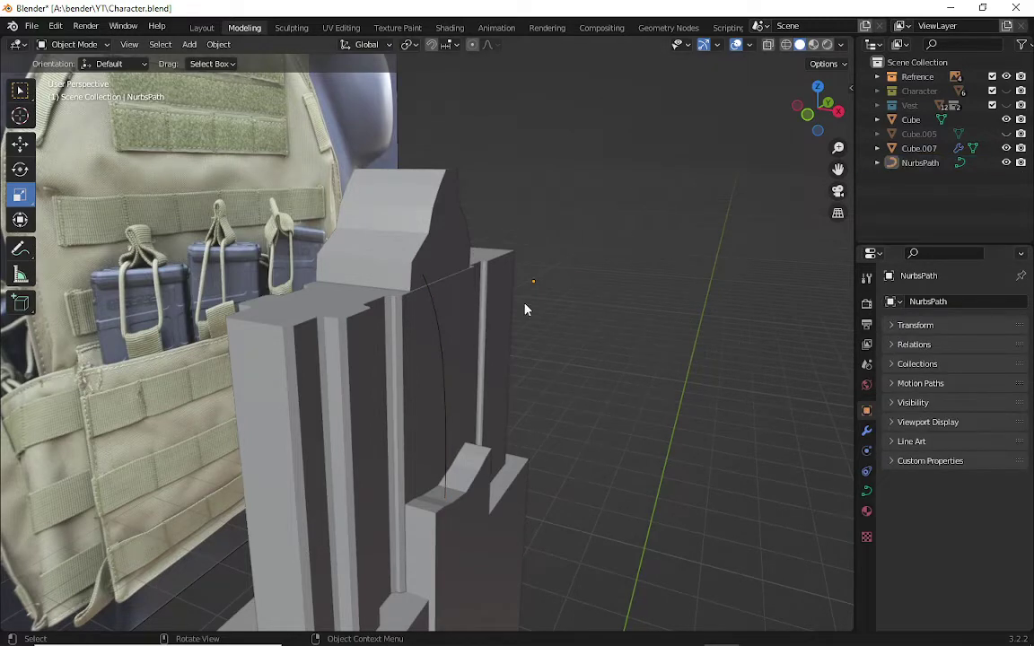
click(439, 342)
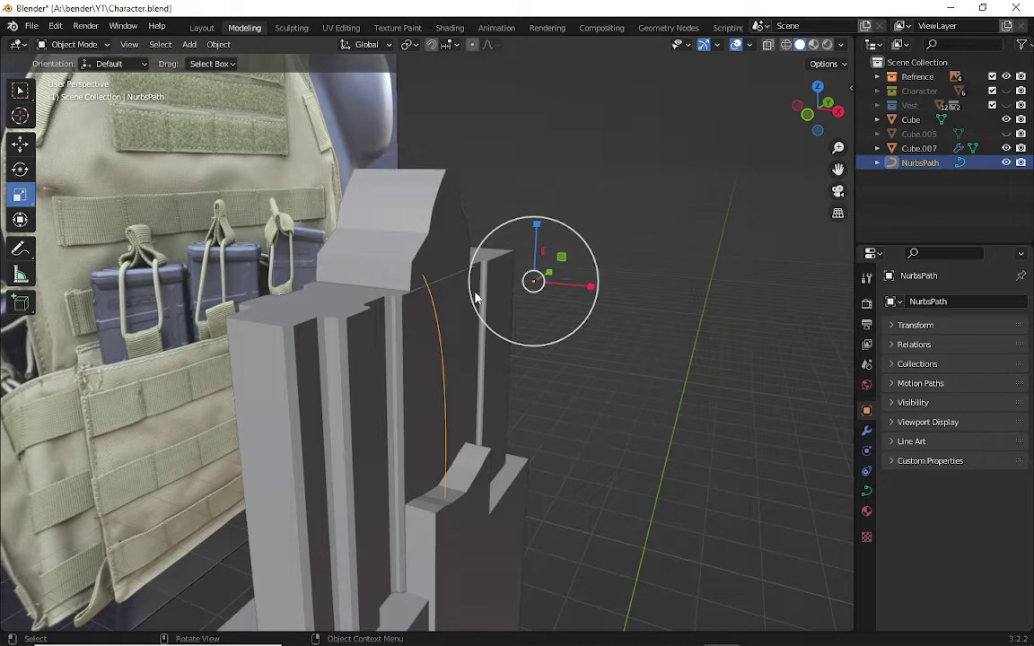
click(734, 161)
click(193, 46)
mouse_move(211, 75)
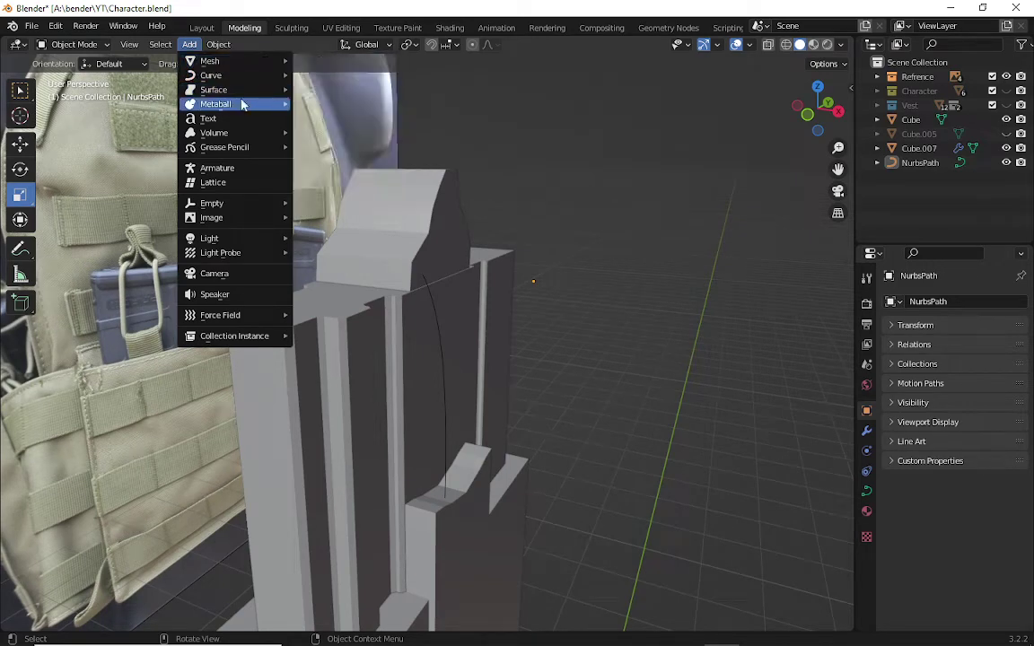
mouse_move(224, 147)
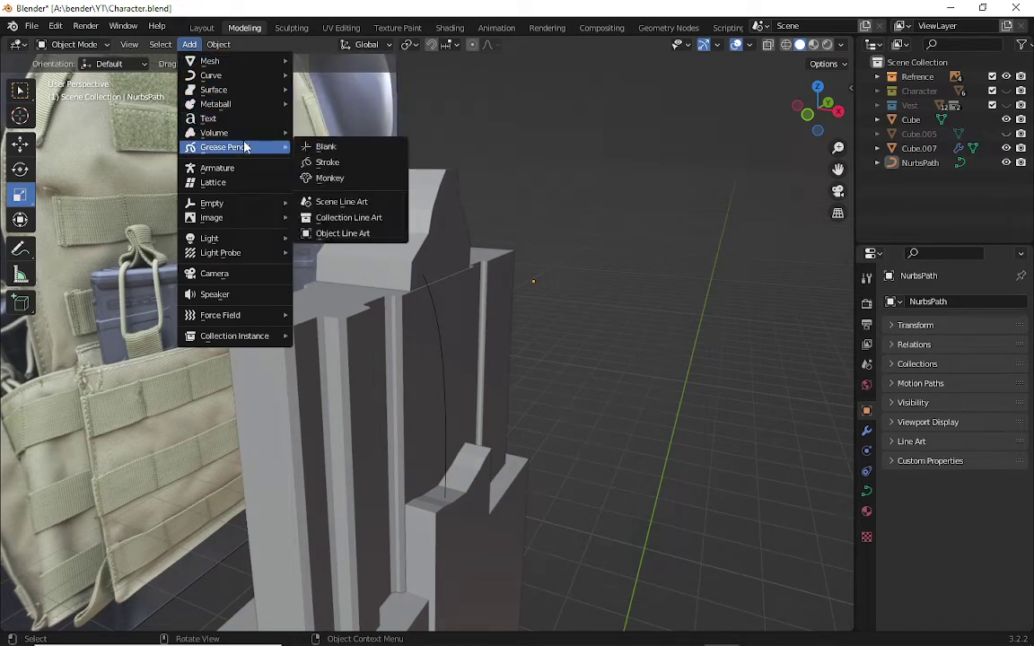
- Add a Grease Pencil object and inspect its GPencil data name
click(343, 145)
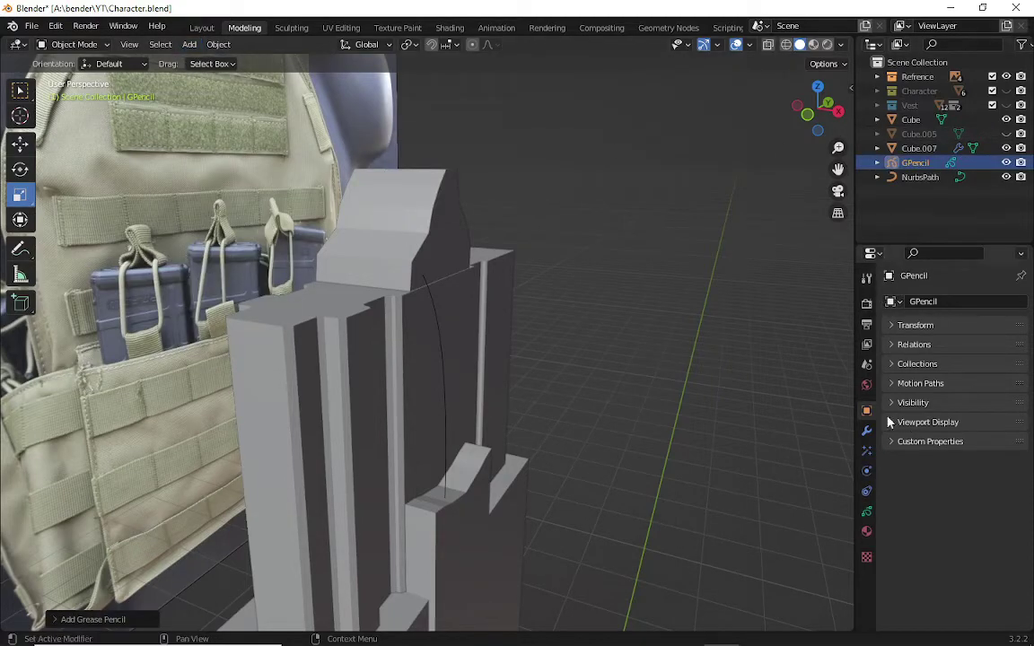
mouse_move(803, 115)
mouse_down()
mouse_move(772, 144)
mouse_move(808, 284)
mouse_up()
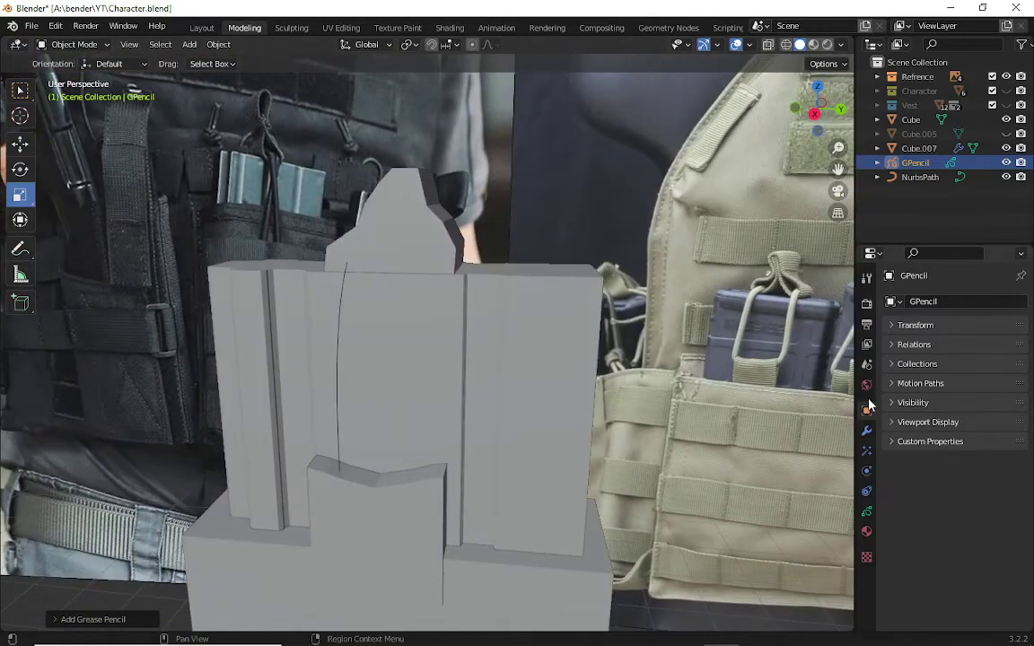
click(893, 301)
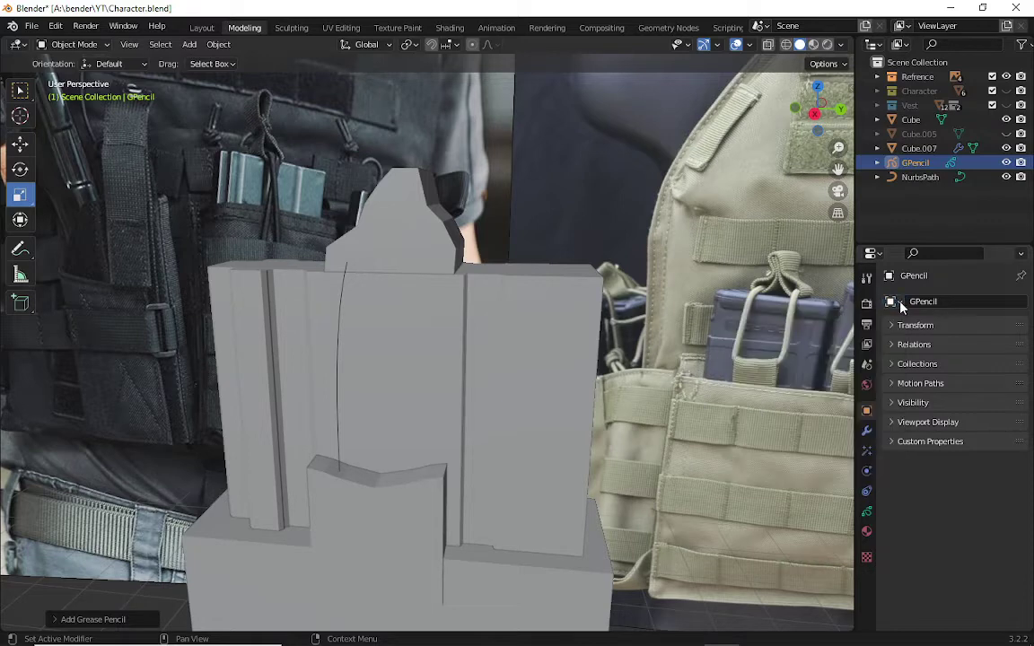
click(925, 301)
- Show the GPencil object's Modifiers tab and list the available Grease Pencil modifiers
click(866, 430)
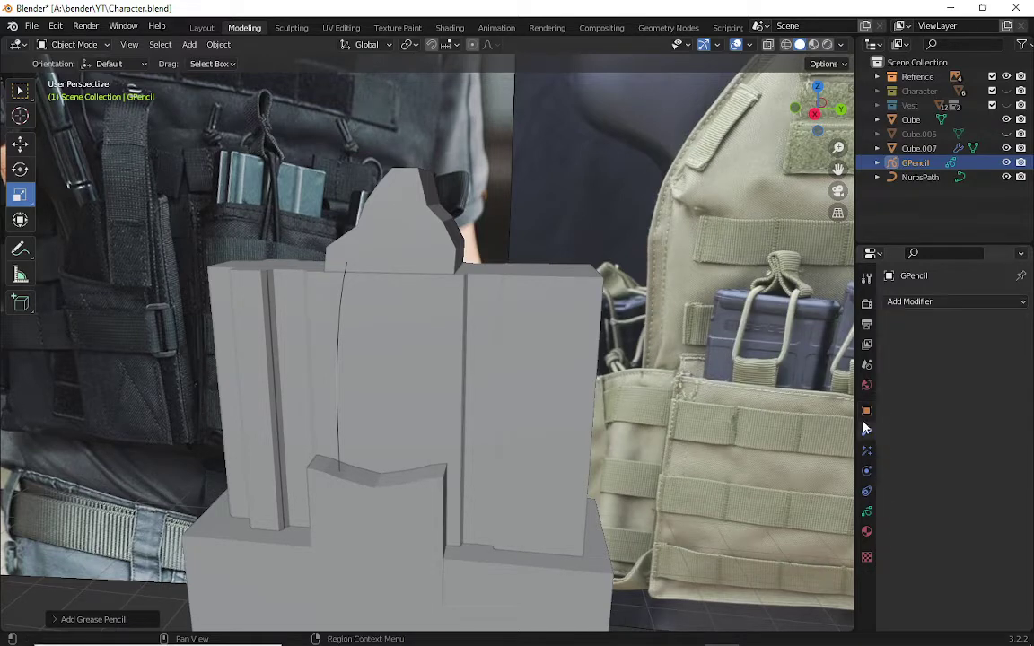
click(944, 303)
click(911, 303)
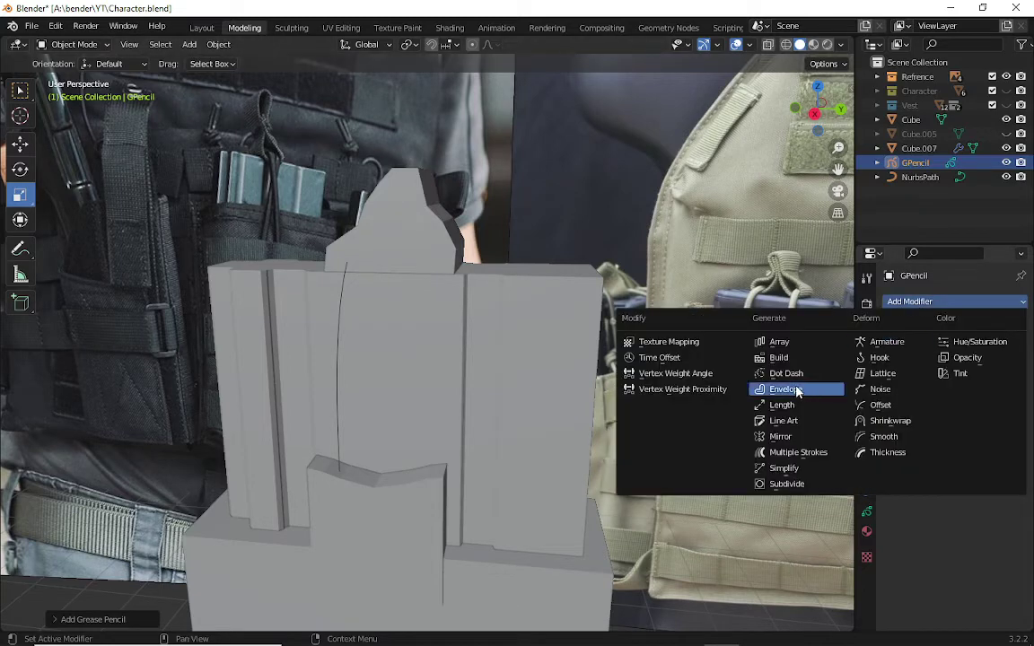
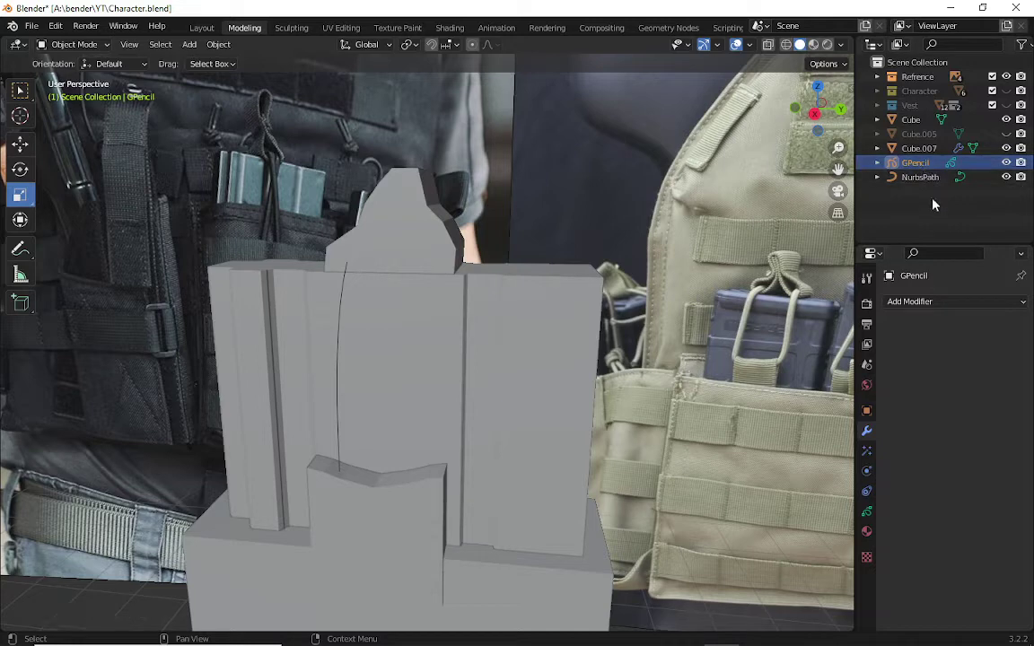
- Add a Thickness modifier to the GPencil stroke with a thickness of 4
click(922, 161)
click(922, 176)
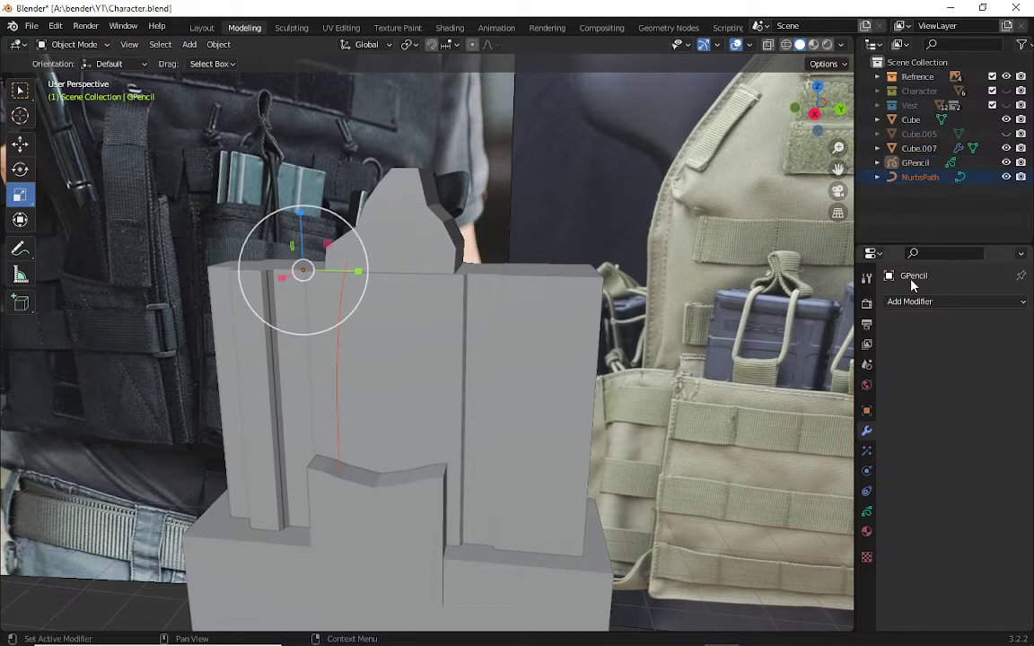
click(917, 304)
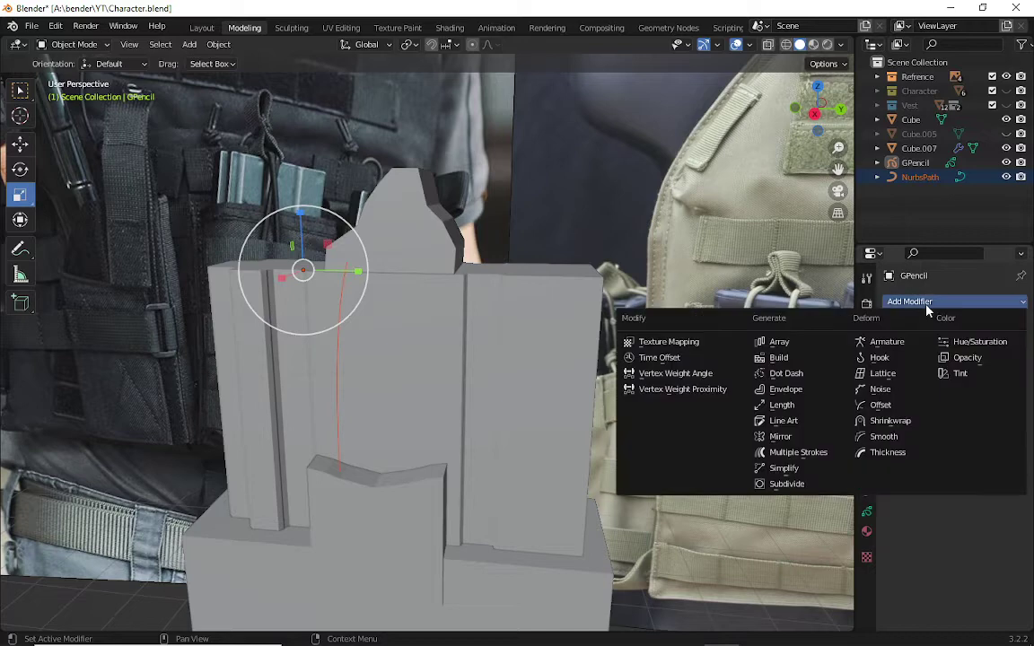
click(857, 457)
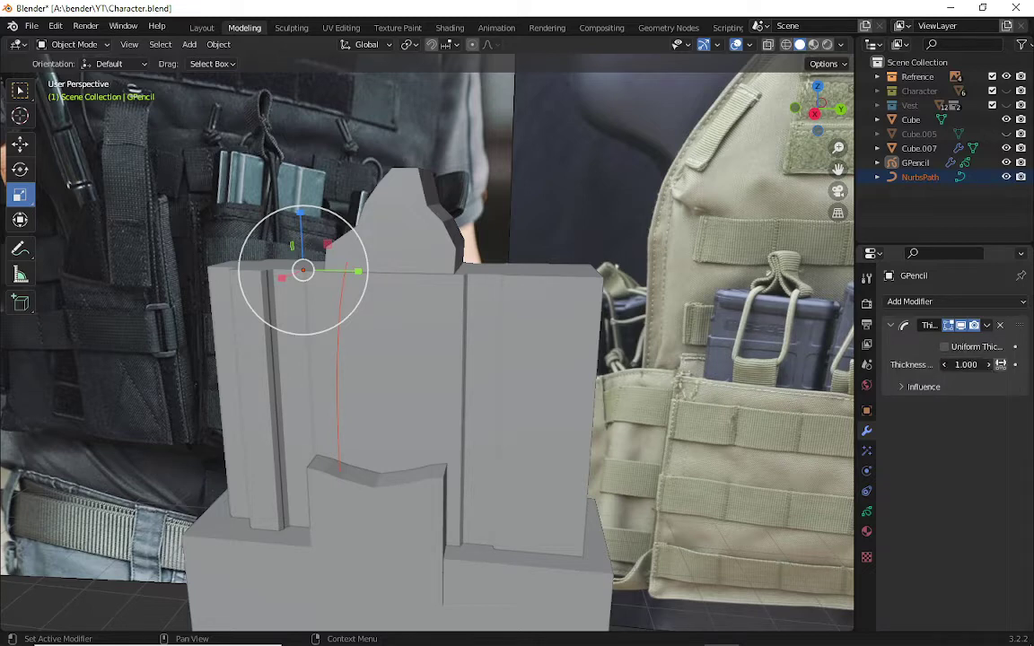
click(976, 365)
text(4)
key(Return)
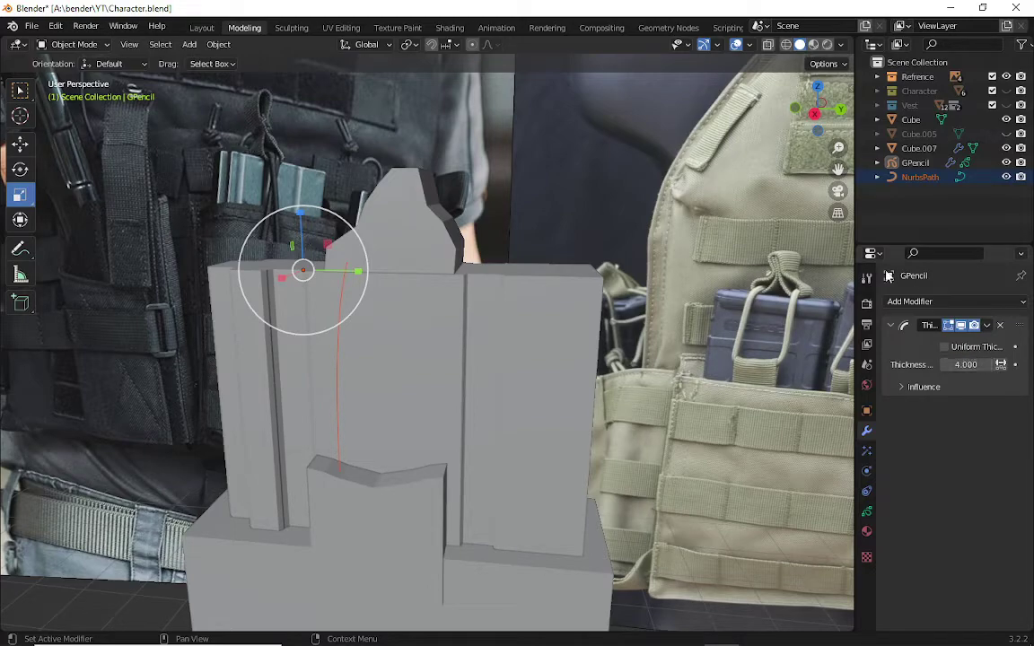
- Raise the modifier's Thickness to 10 and apply it
mouse_move(741, 112)
middle_down()
mouse_move(628, 180)
mouse_move(530, 188)
middle_up()
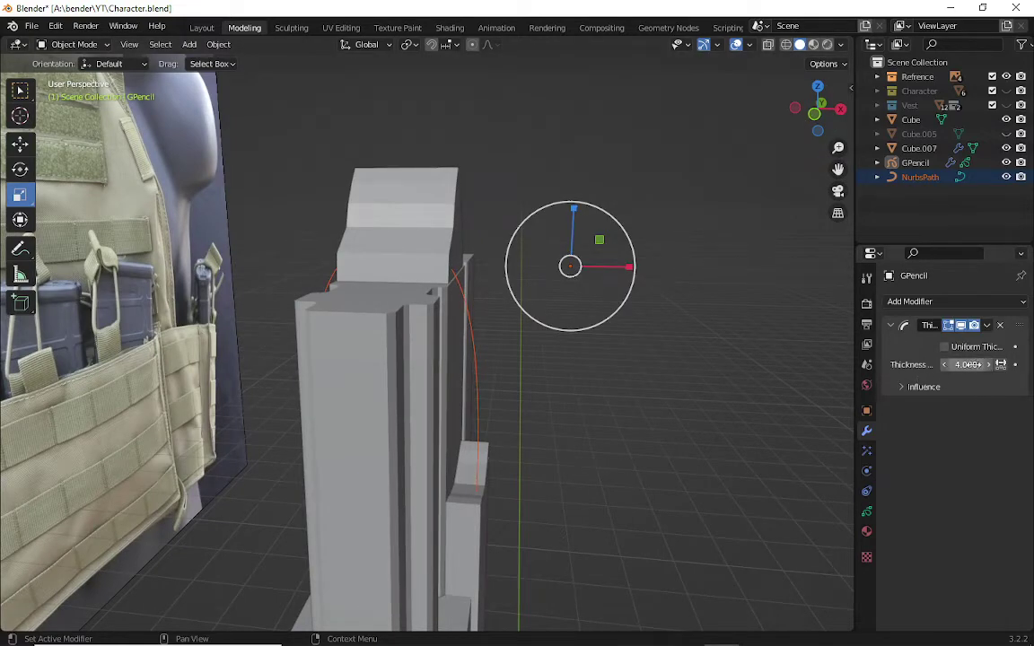
click(960, 365)
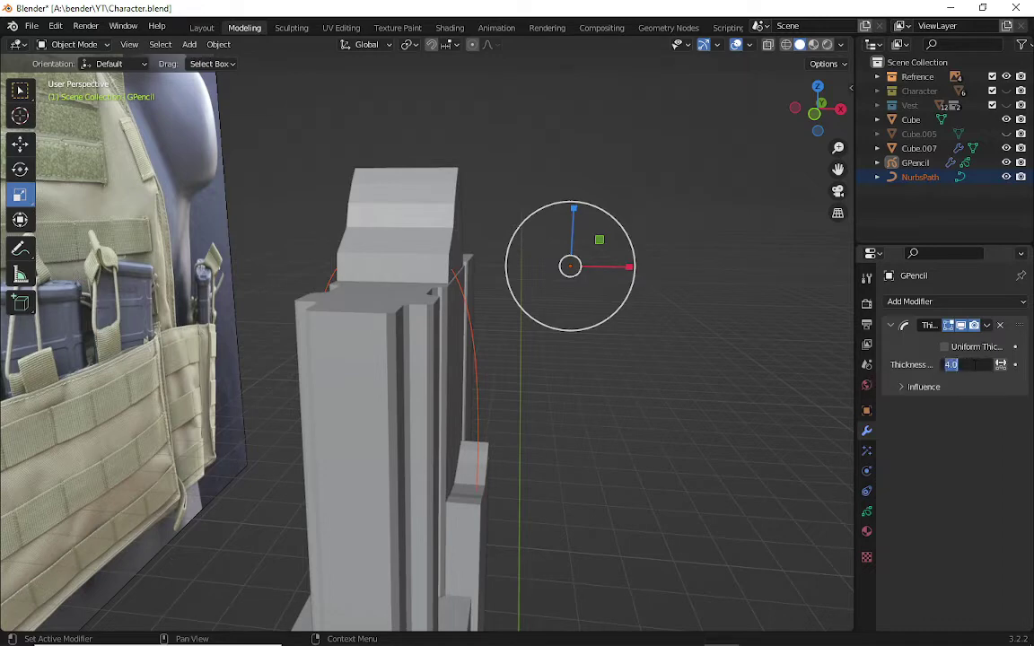
text(10)
key(Return)
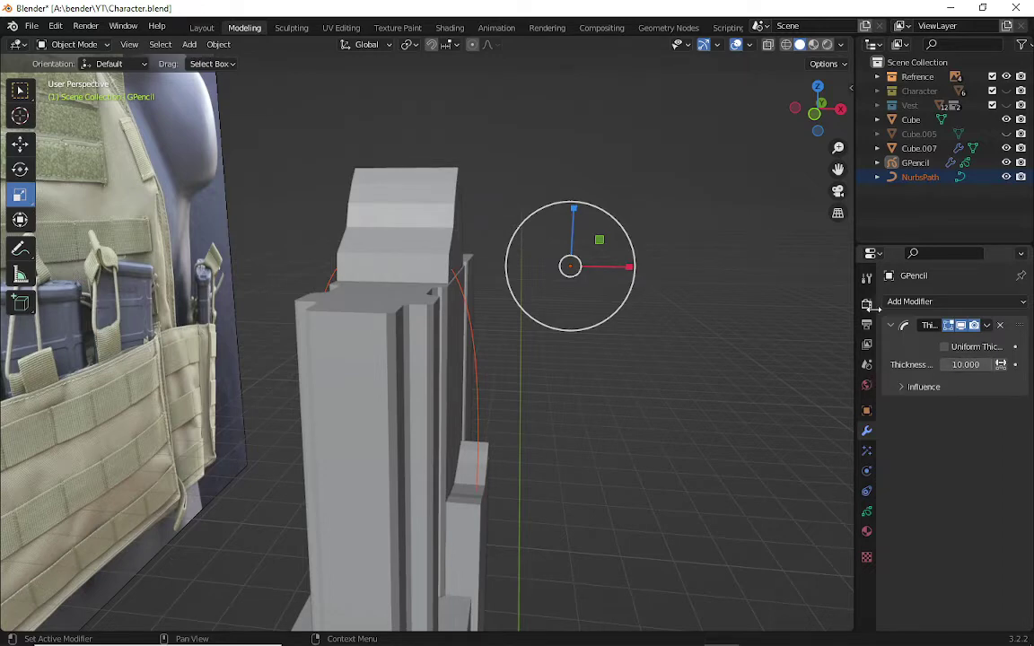
click(987, 326)
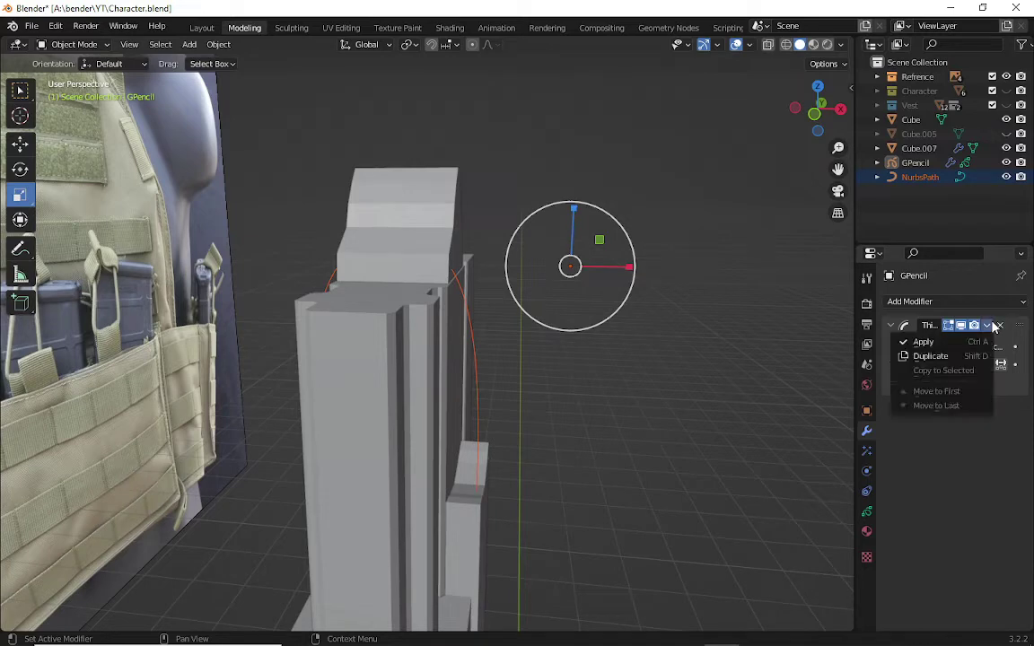
click(975, 348)
- Undo the Thickness modifier and put the GPencil stroke into point editing in front view
click(686, 342)
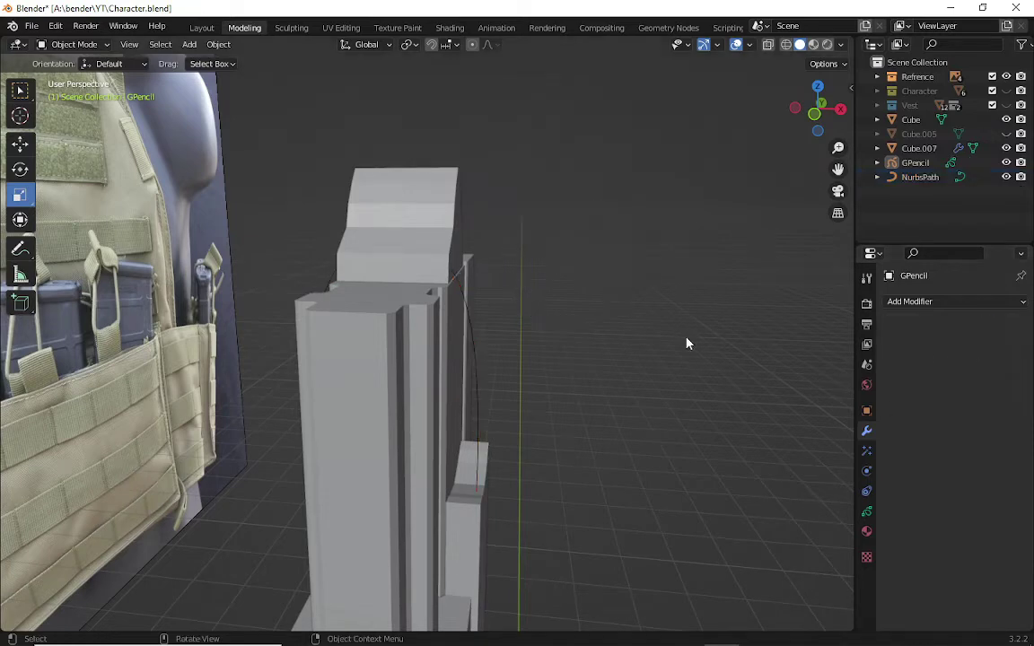
key(ctrl+z)
key(ctrl+z)
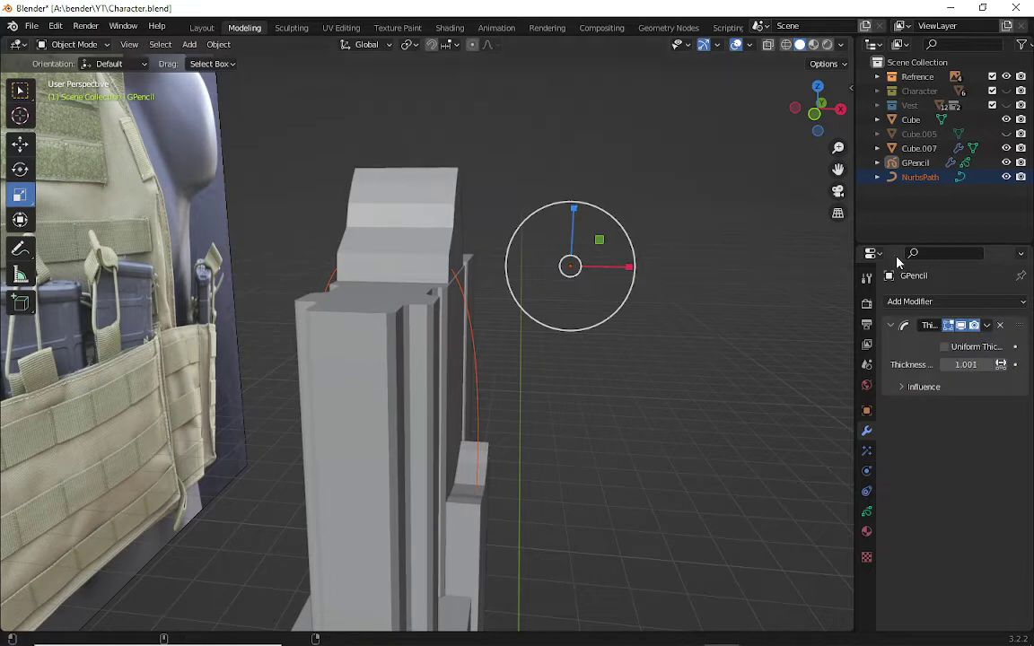
key(ctrl+shift+z)
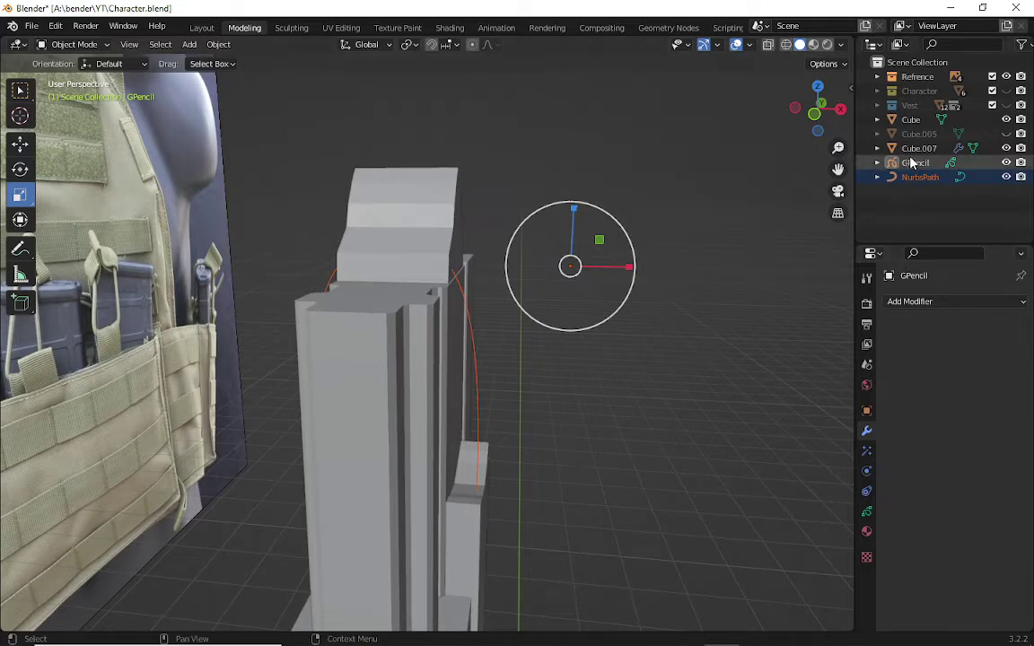
click(916, 162)
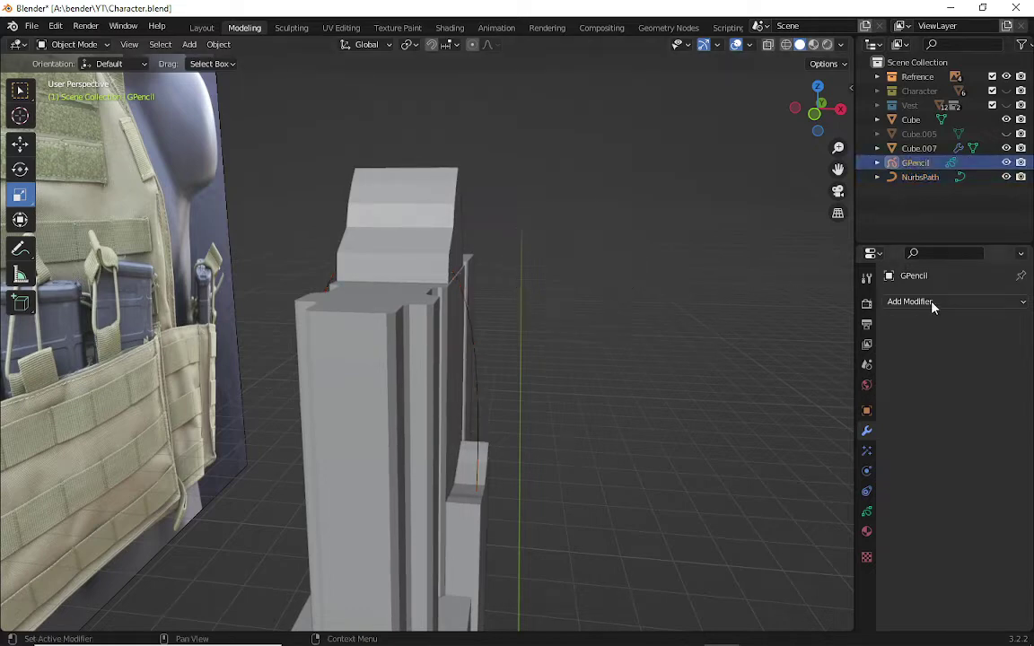
click(815, 112)
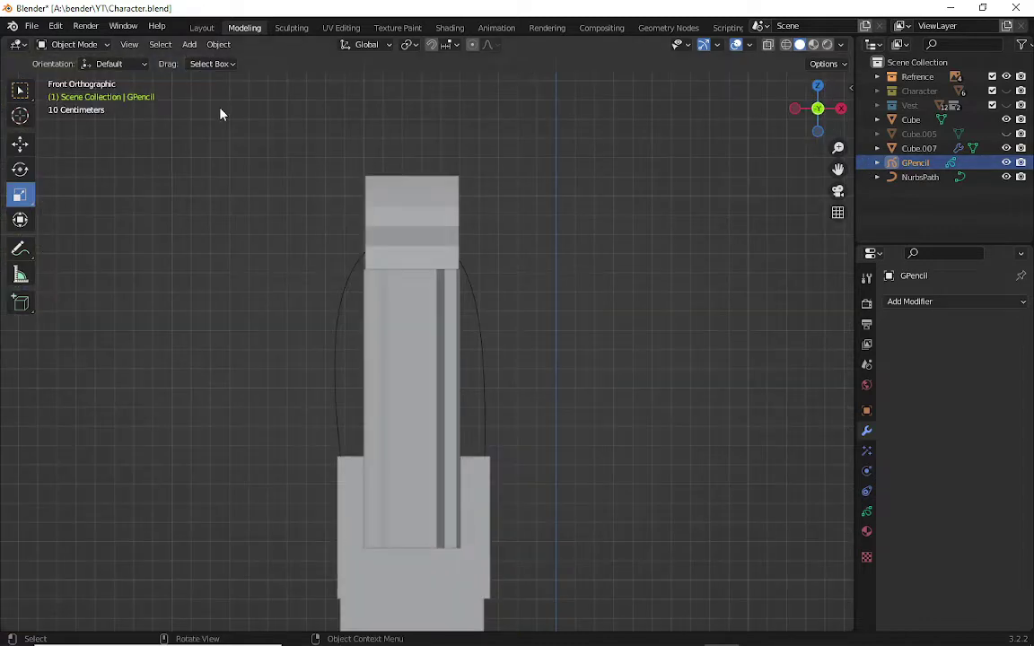
click(72, 44)
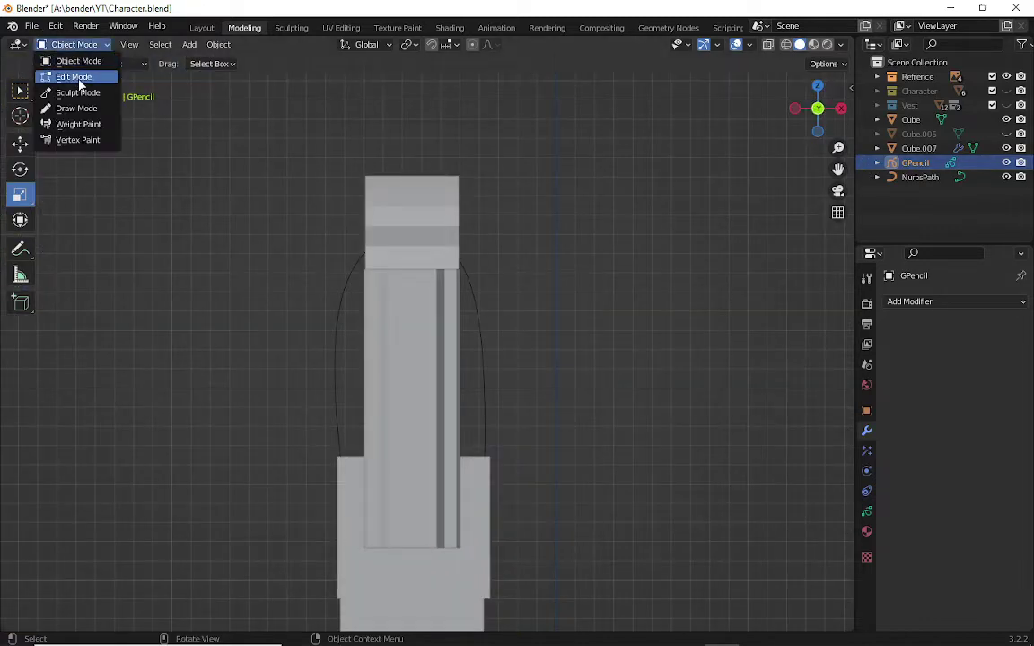
click(79, 79)
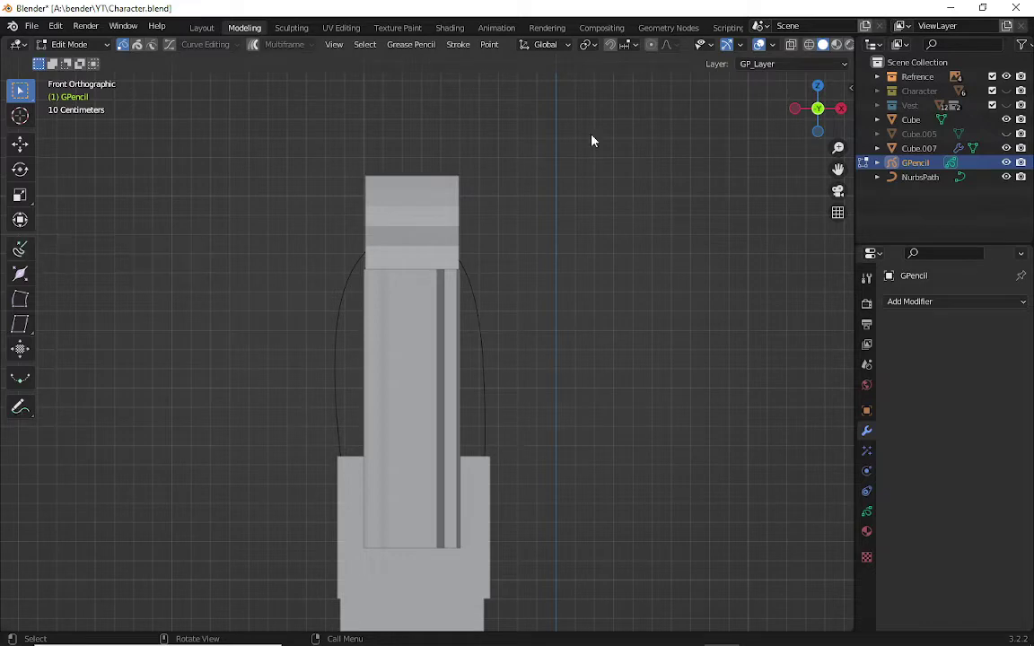
drag(815, 108, 457, 310)
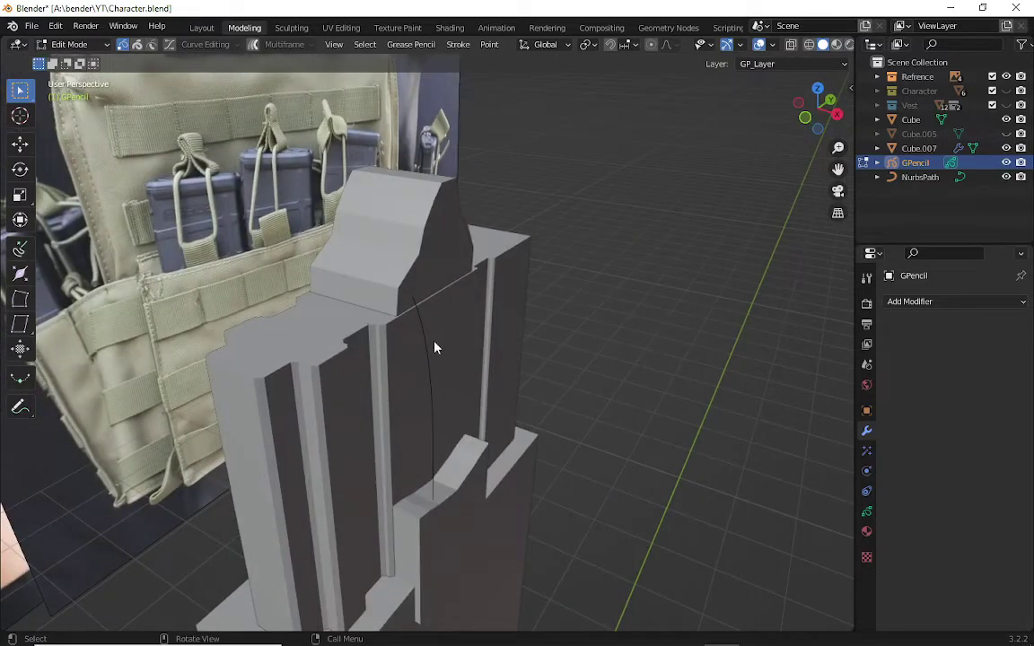
- Delete the NurbsPath curve and the GPencil stroke object
click(923, 182)
key(x)
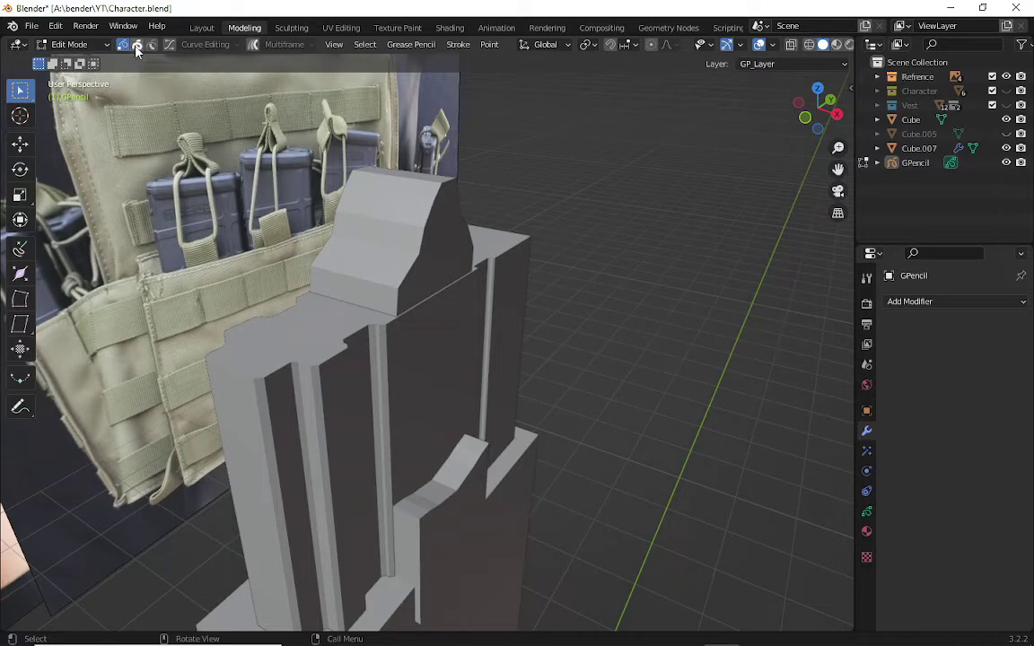
click(896, 167)
key(x)
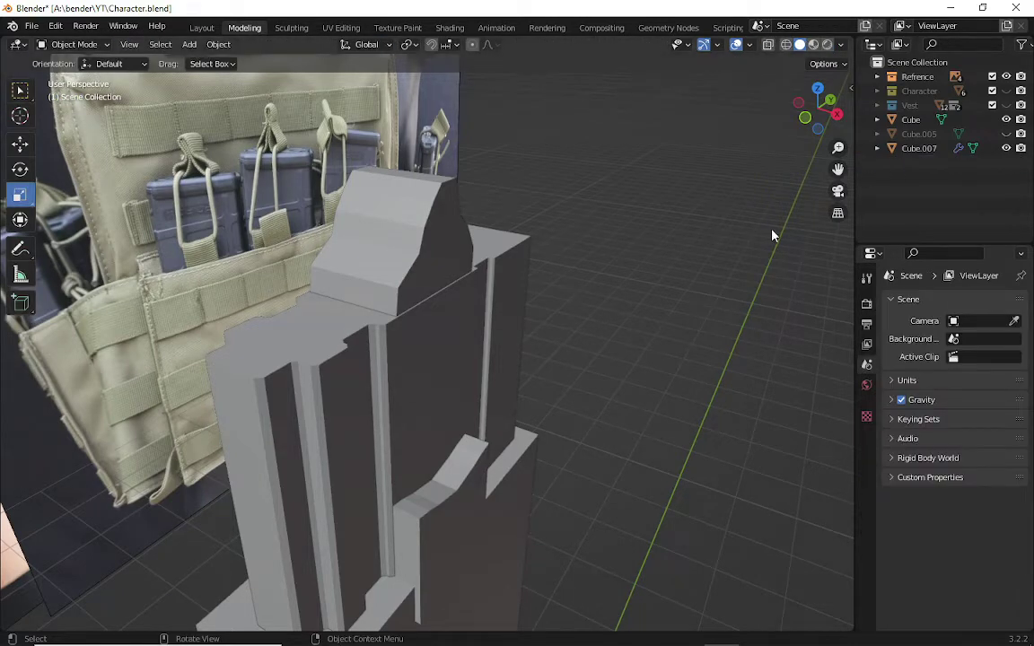
click(199, 27)
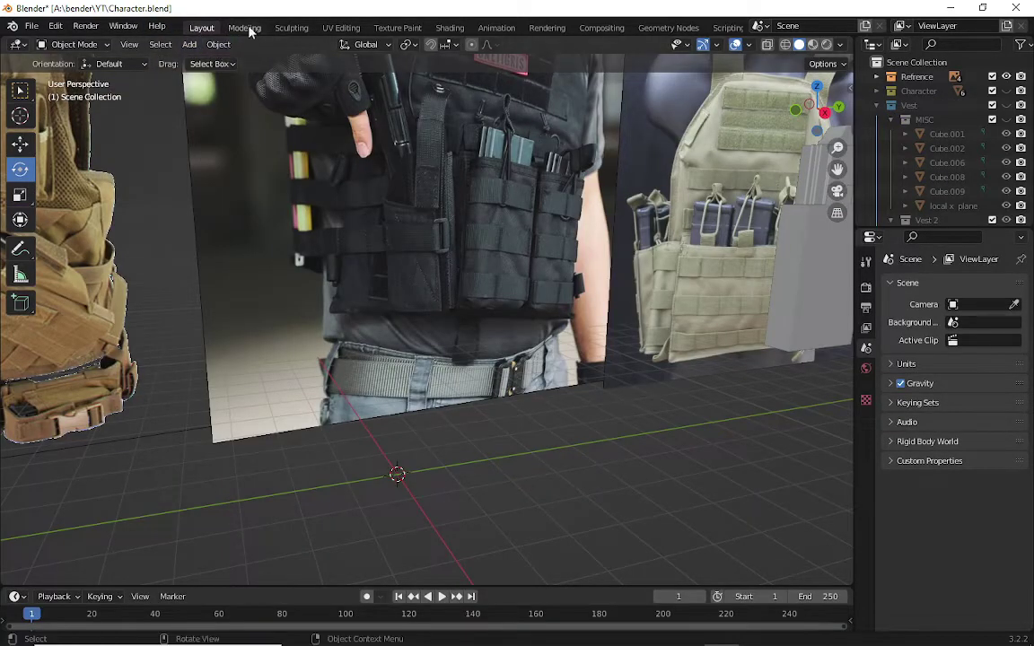
click(239, 27)
click(218, 44)
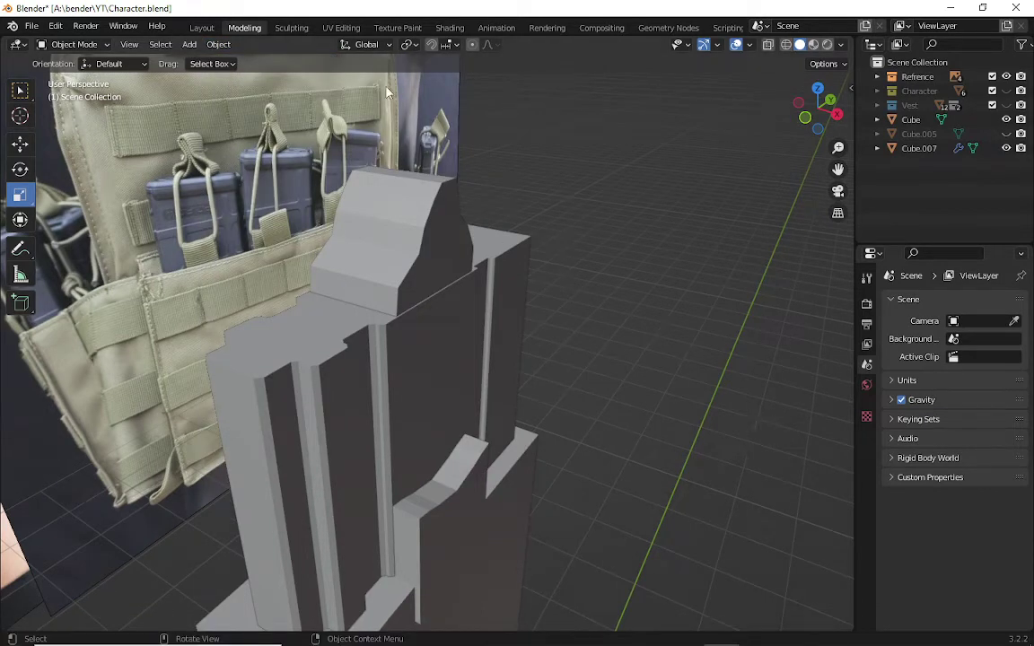
click(190, 44)
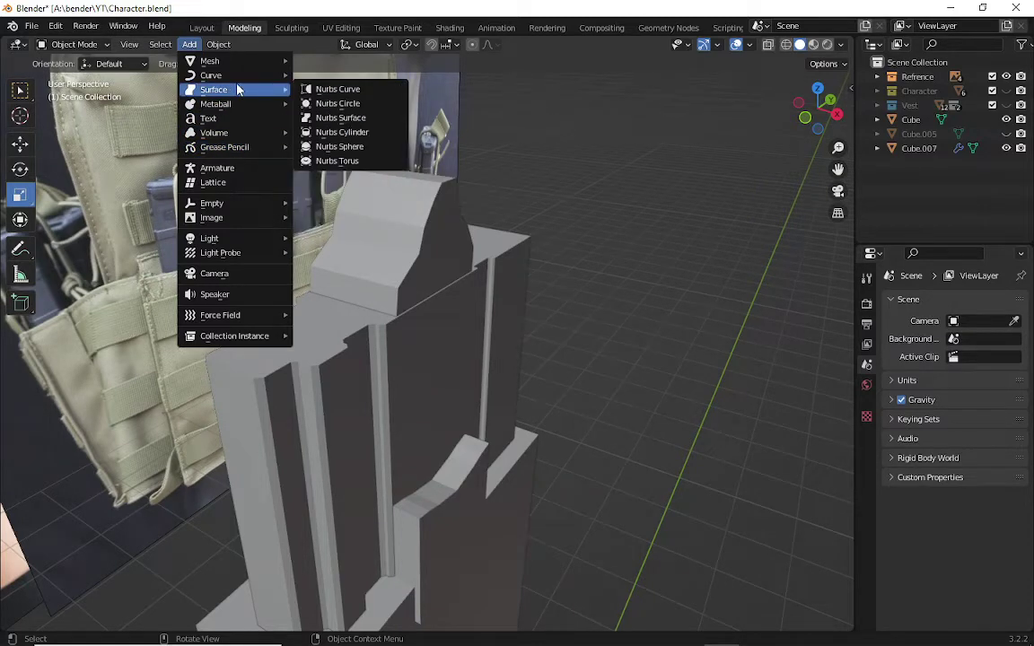
mouse_move(212, 75)
click(326, 76)
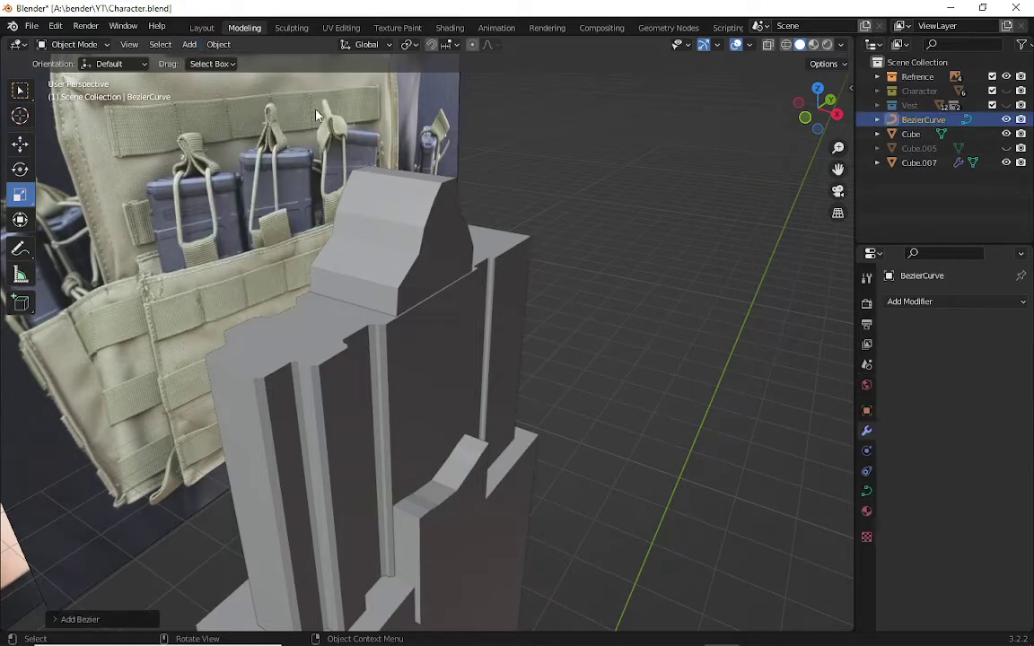
scroll(326, 402, down, 2)
mouse_move(325, 401)
middle_down()
mouse_move(412, 442)
mouse_move(431, 400)
middle_up()
mouse_move(431, 487)
middle_down()
mouse_move(459, 451)
mouse_move(412, 542)
mouse_move(448, 455)
middle_up()
click(592, 408)
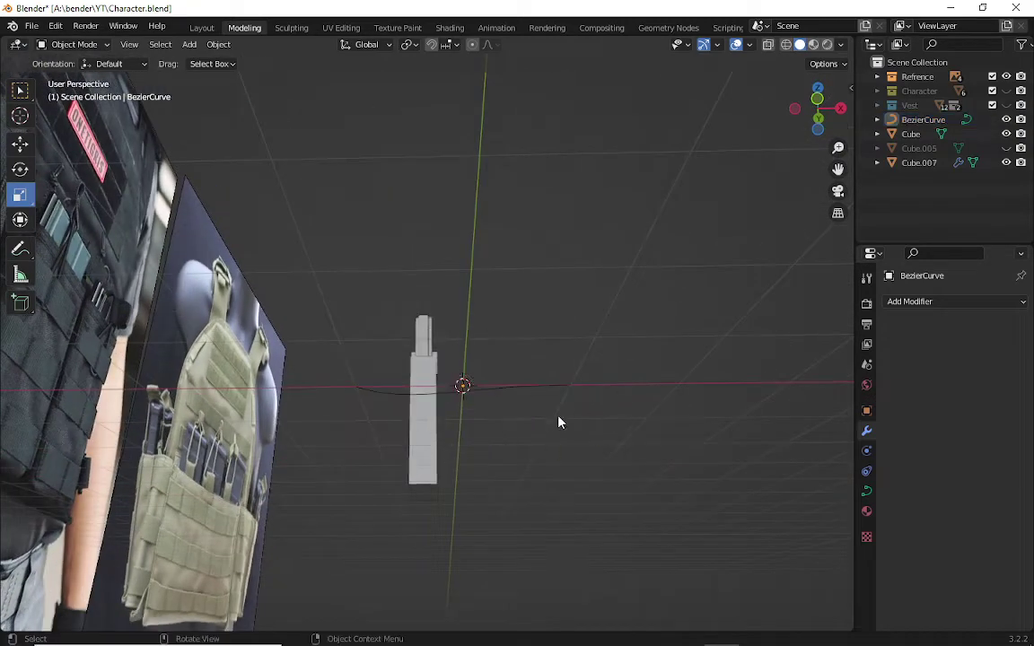
scroll(562, 429, up, 2)
middle_drag(562, 429, 556, 440)
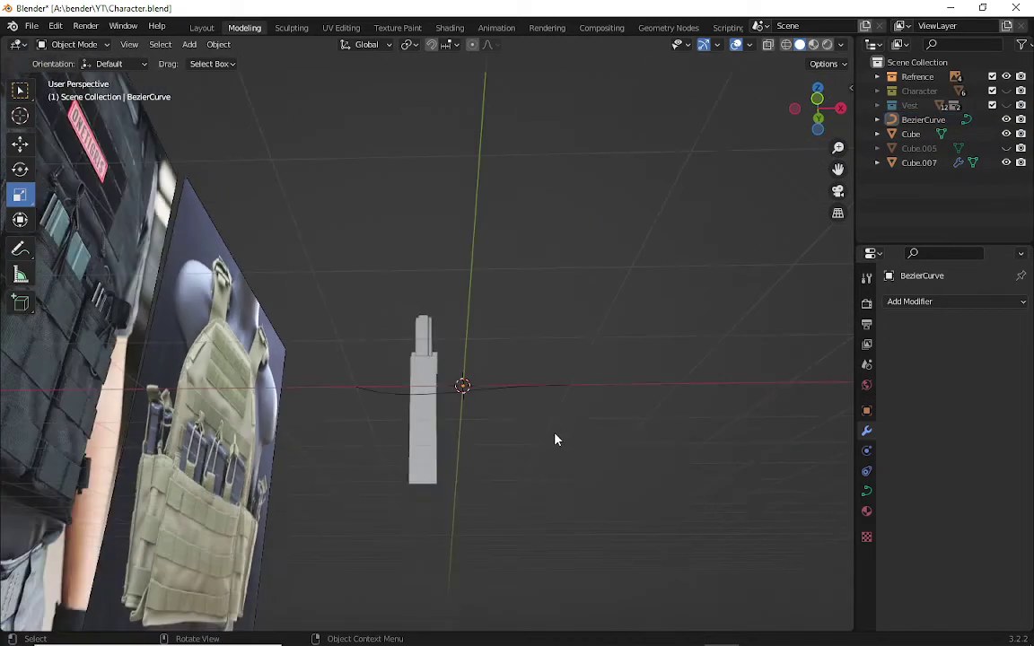
click(509, 384)
key(Delete)
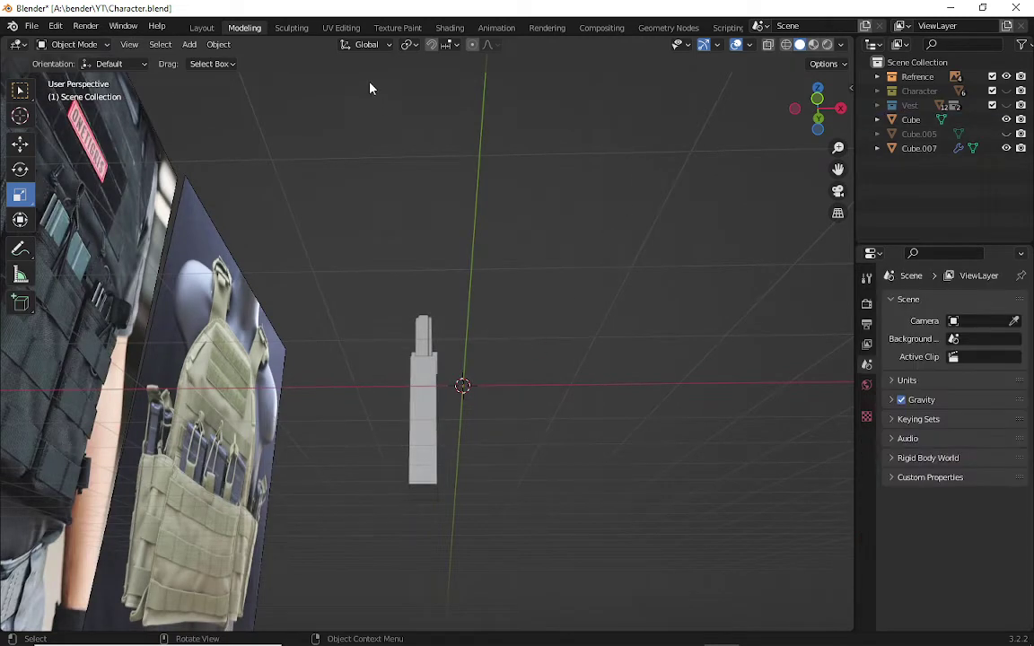
click(189, 44)
mouse_move(224, 147)
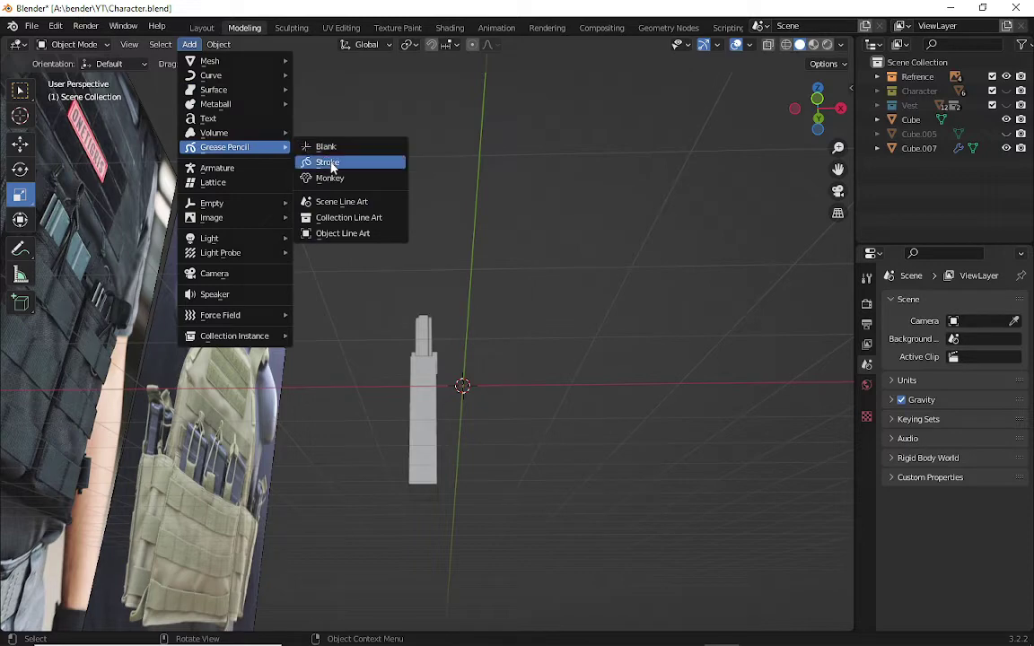
- Add a Grease Pencil stroke object and move it over the black vest reference
click(327, 163)
drag(818, 109, 813, 110)
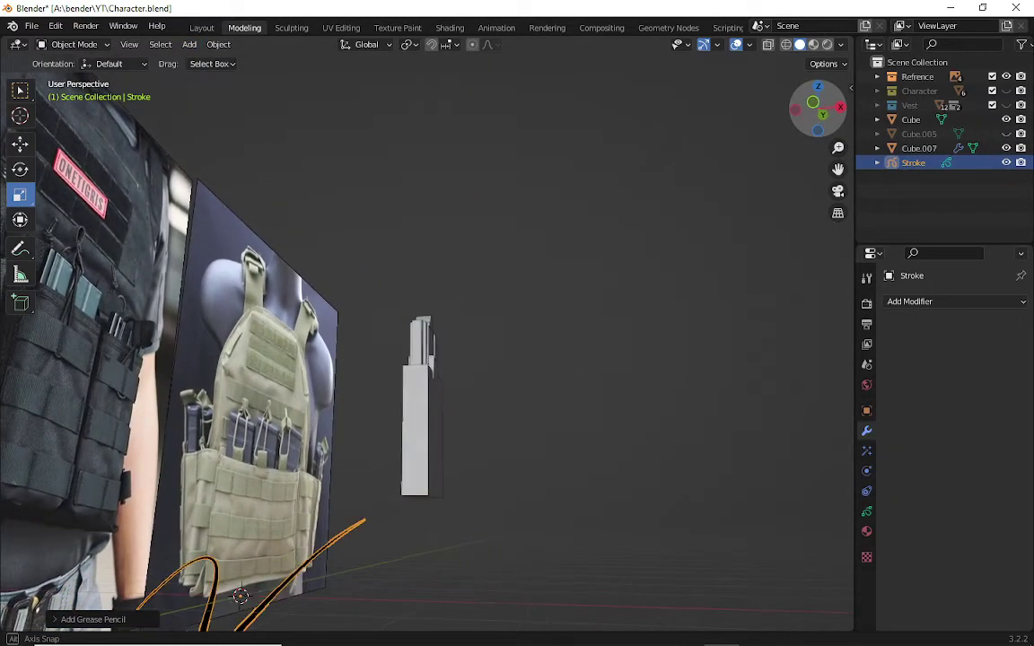
click(810, 115)
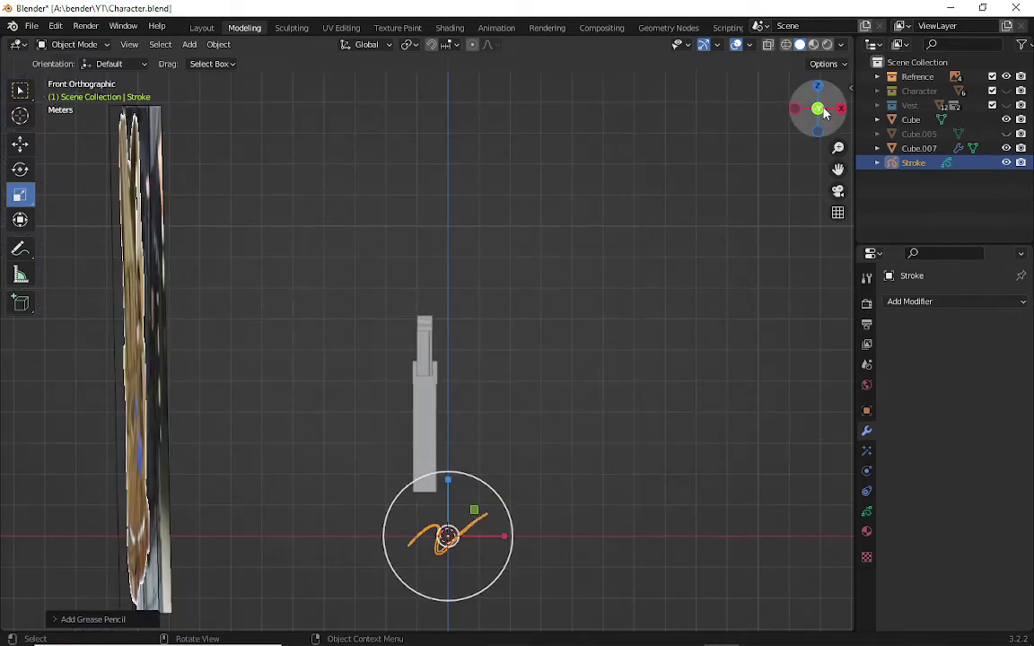
drag(812, 110, 715, 173)
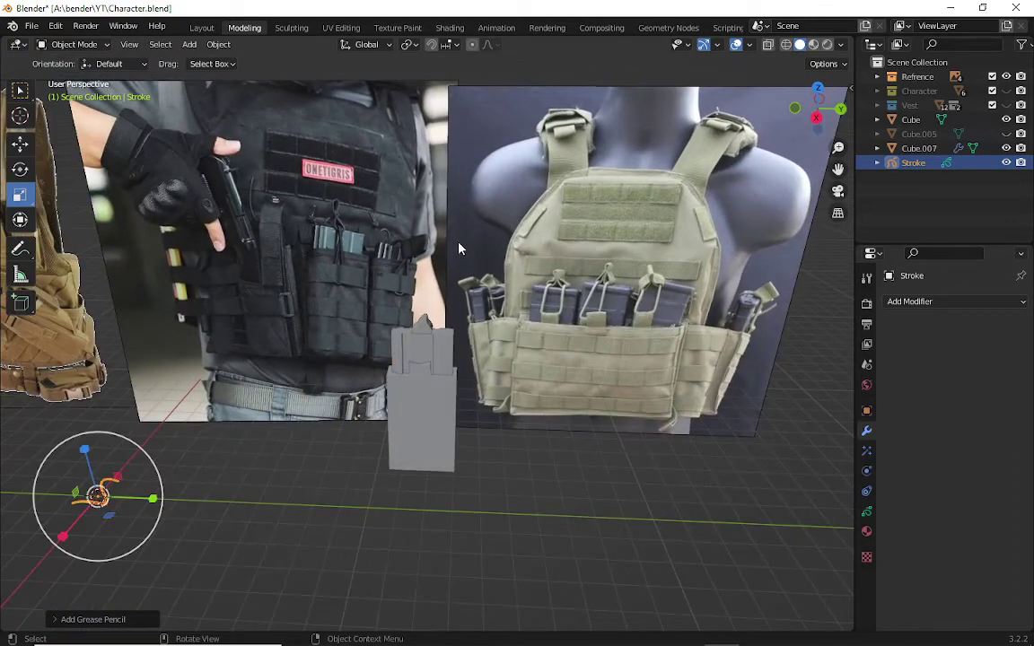
key(g)
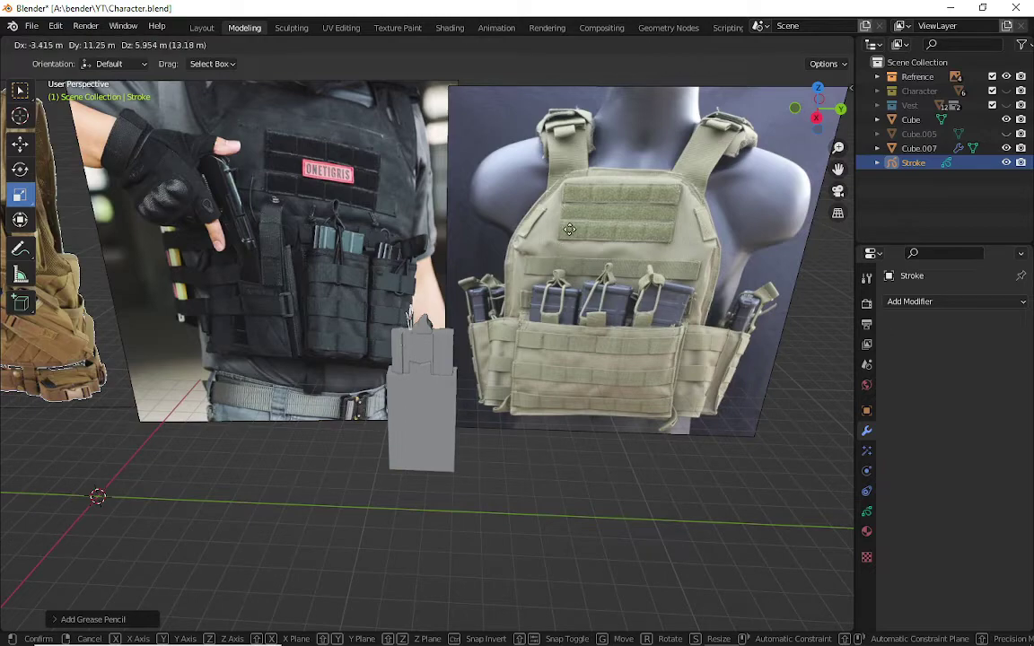
click(410, 321)
- From the back view, move the stroke onto the grey column's top and enter Edit Mode
drag(835, 115, 828, 118)
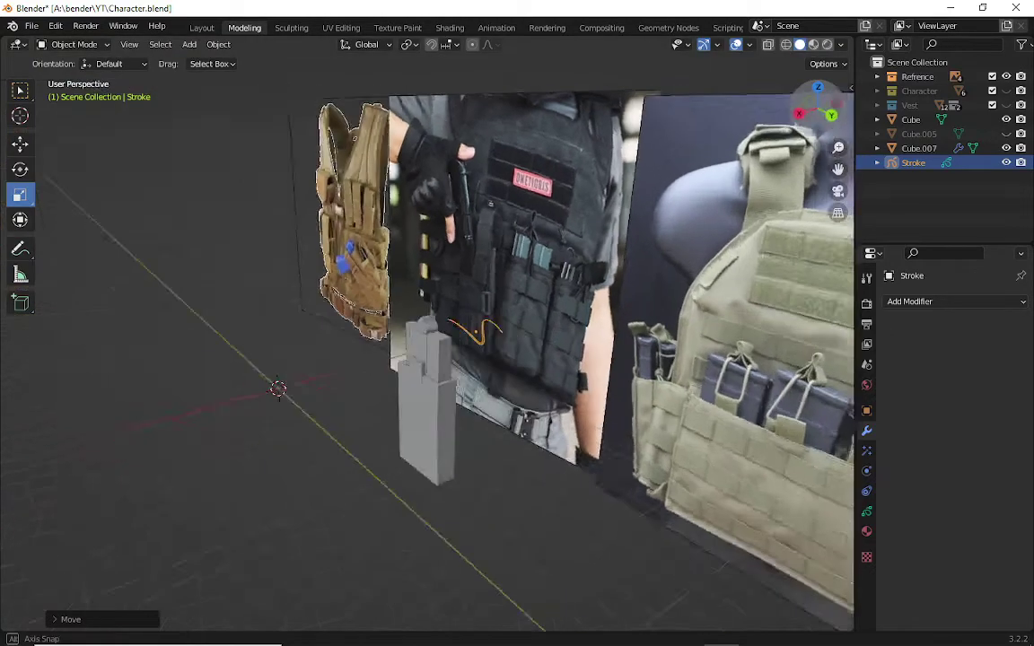
click(828, 116)
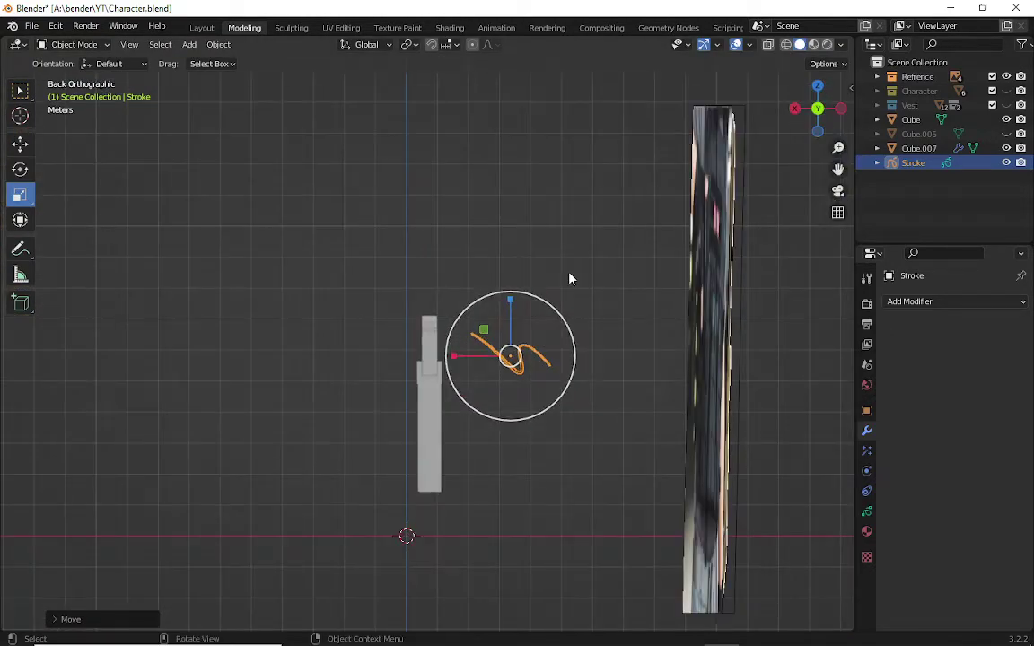
key(g)
click(485, 227)
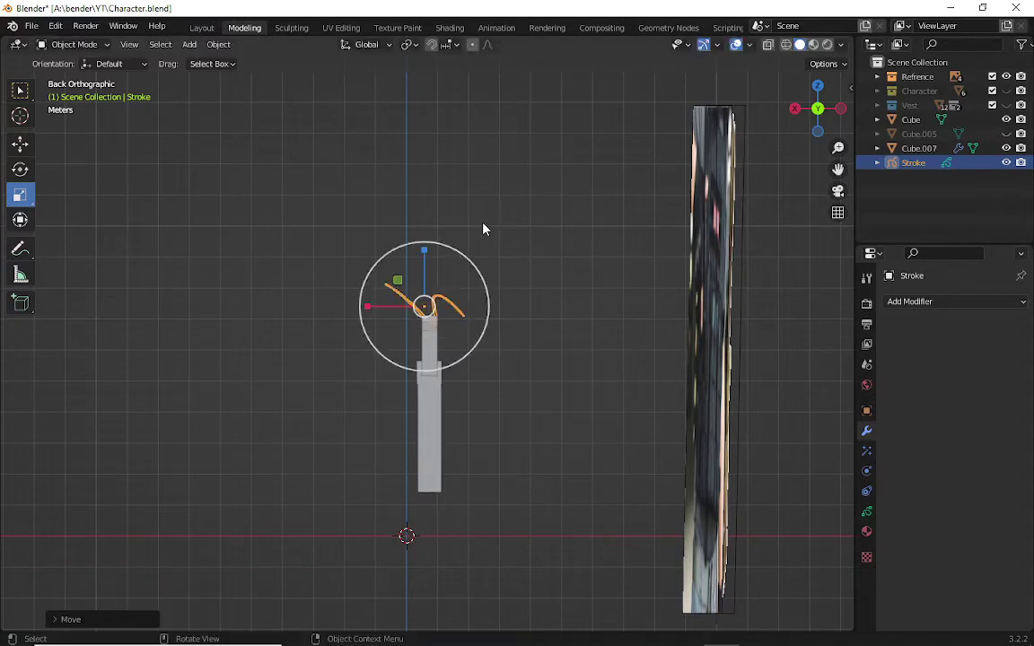
key(Tab)
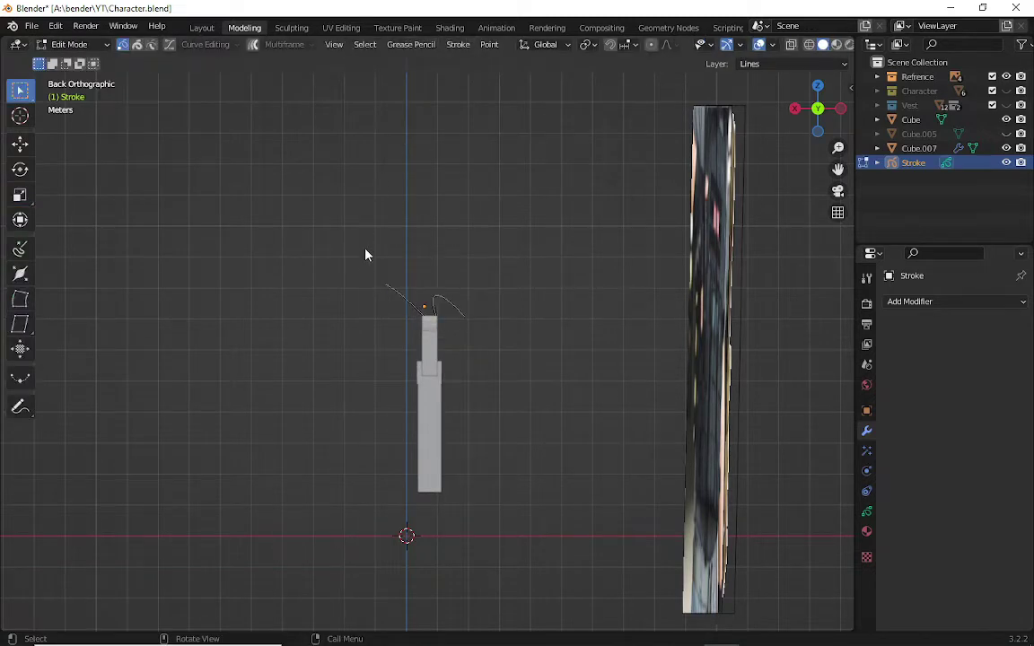
- Box-select and delete the points of the stroke's straight left segment
scroll(392, 284, up, 4)
scroll(393, 283, up, 2)
click(329, 191)
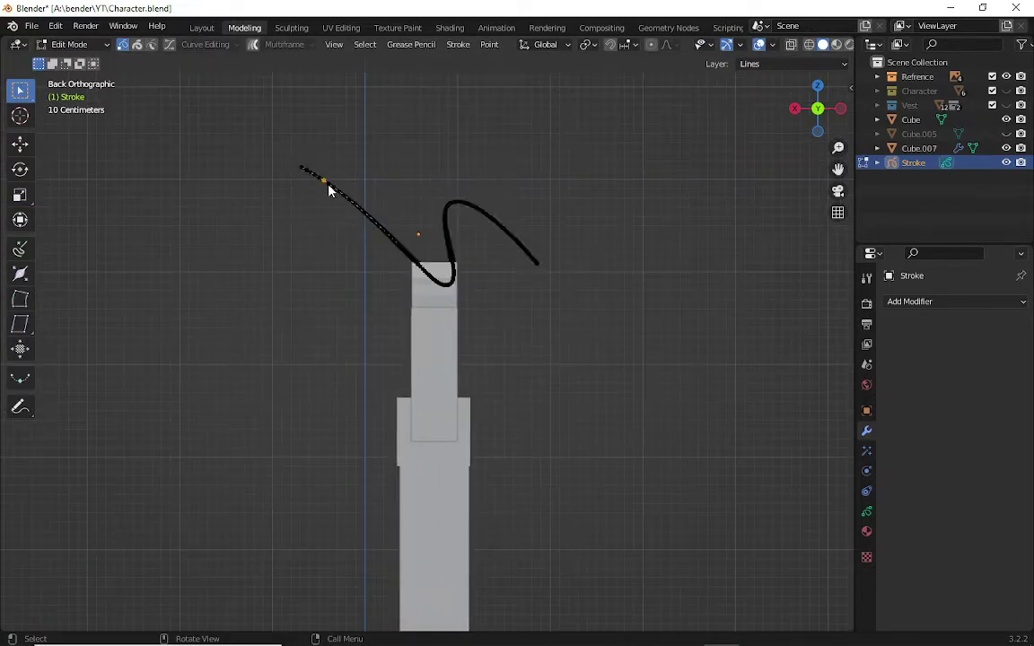
mouse_move(280, 118)
mouse_down()
mouse_move(598, 348)
mouse_move(401, 325)
mouse_up()
click(333, 274)
drag(276, 127, 356, 294)
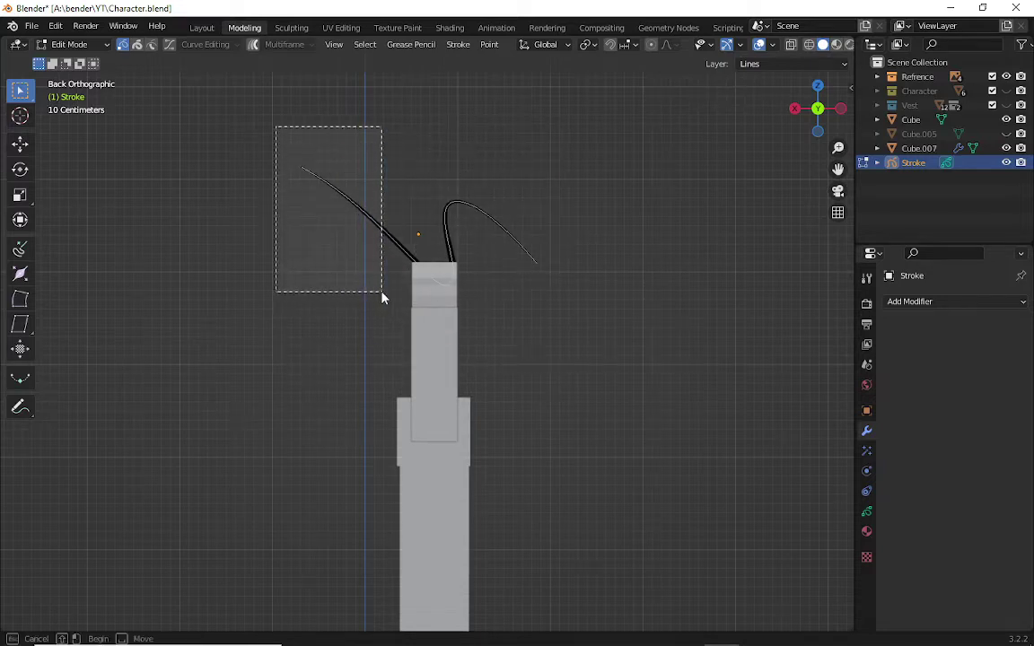
drag(356, 298, 653, 316)
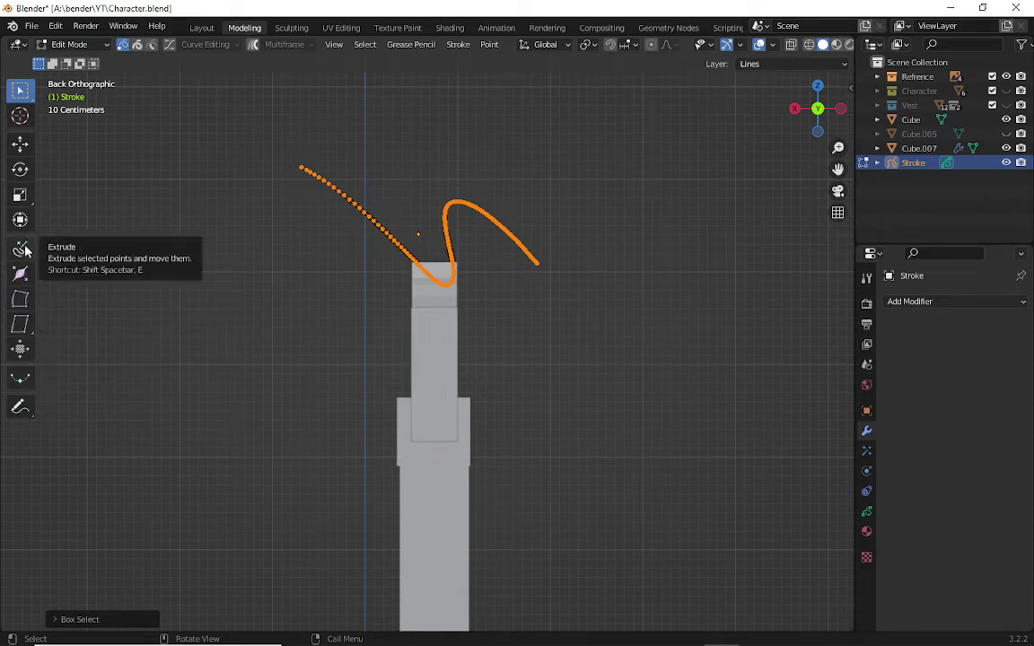
drag(218, 89, 428, 365)
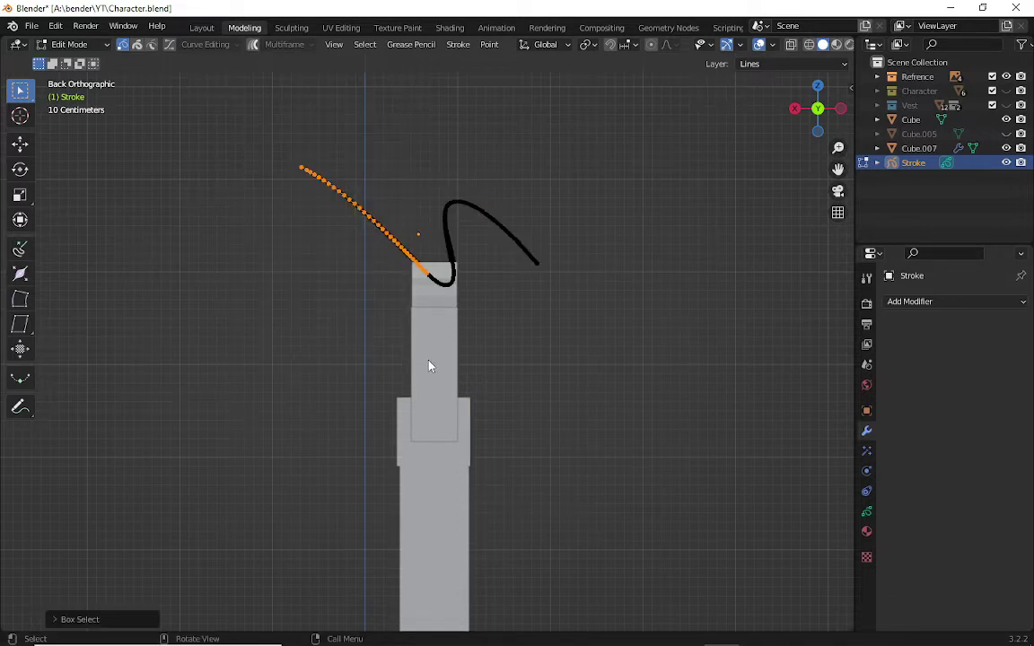
key(x)
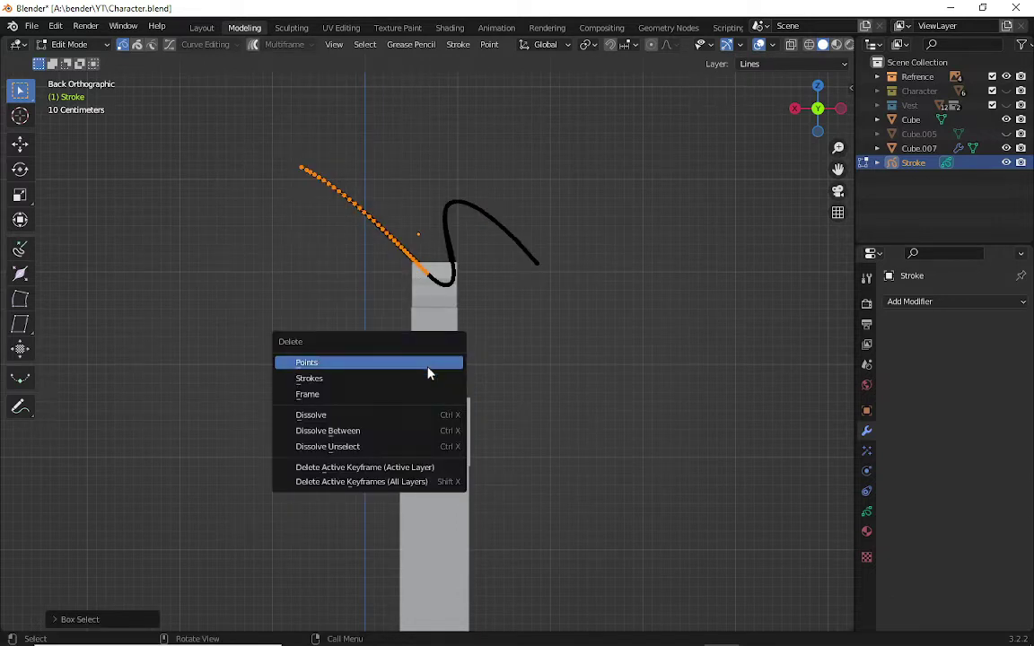
click(436, 363)
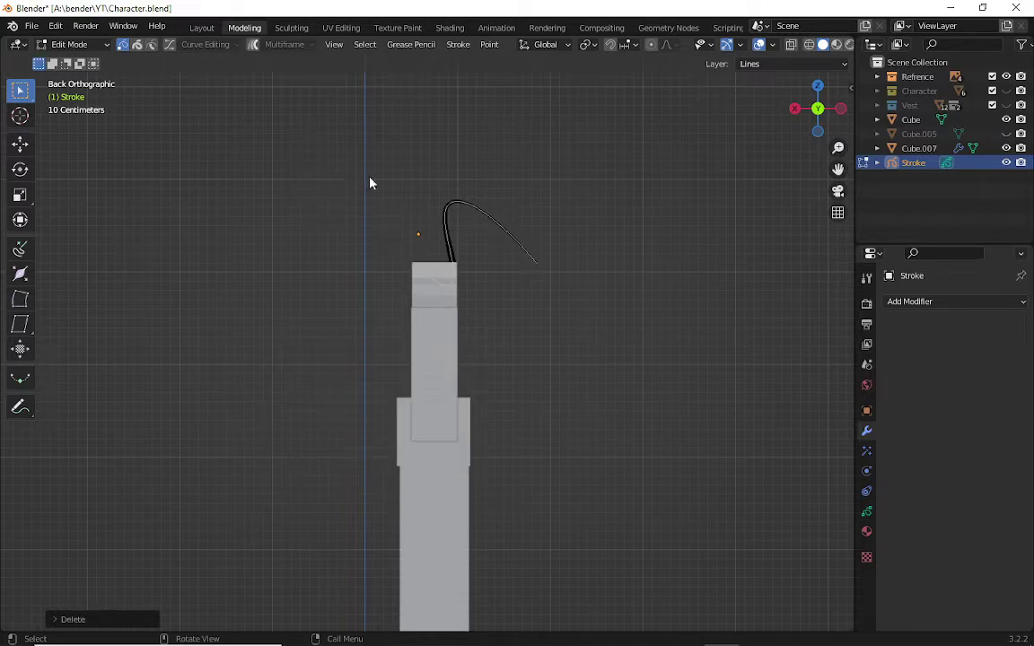
- Delete the curved part and leftover piece, then grab the single remaining point
drag(371, 88, 512, 366)
key(x)
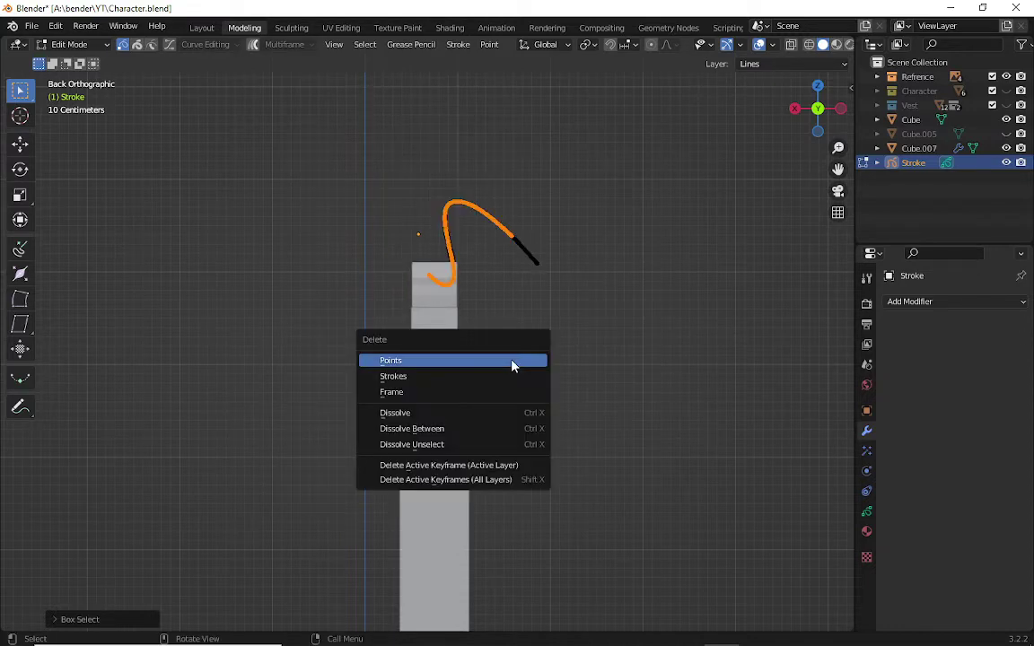
click(512, 361)
scroll(502, 248, up, 3)
drag(575, 104, 653, 210)
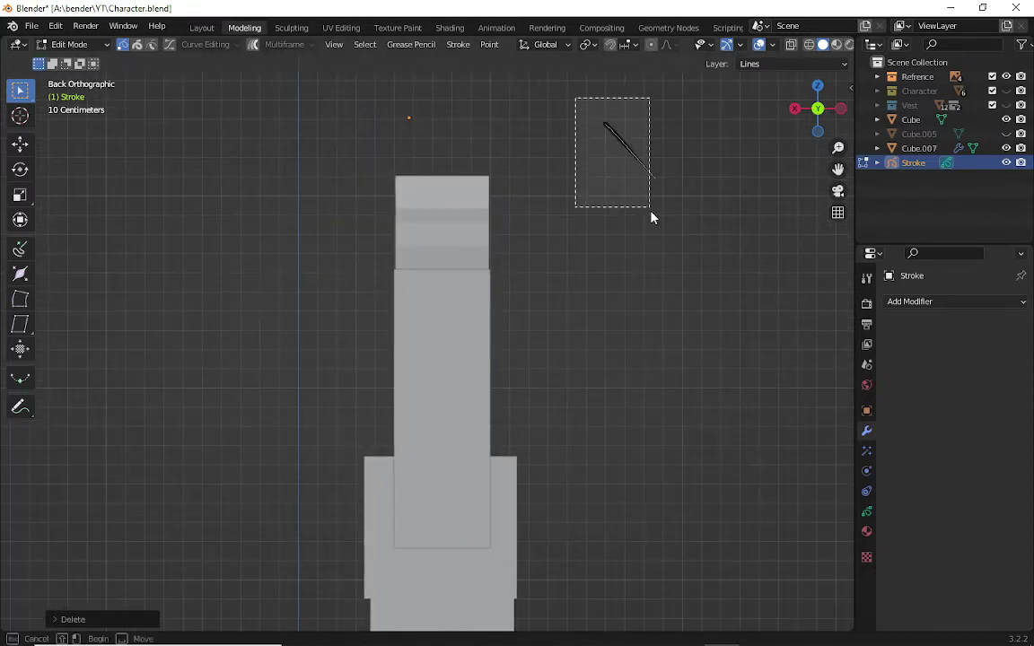
key(x)
click(607, 191)
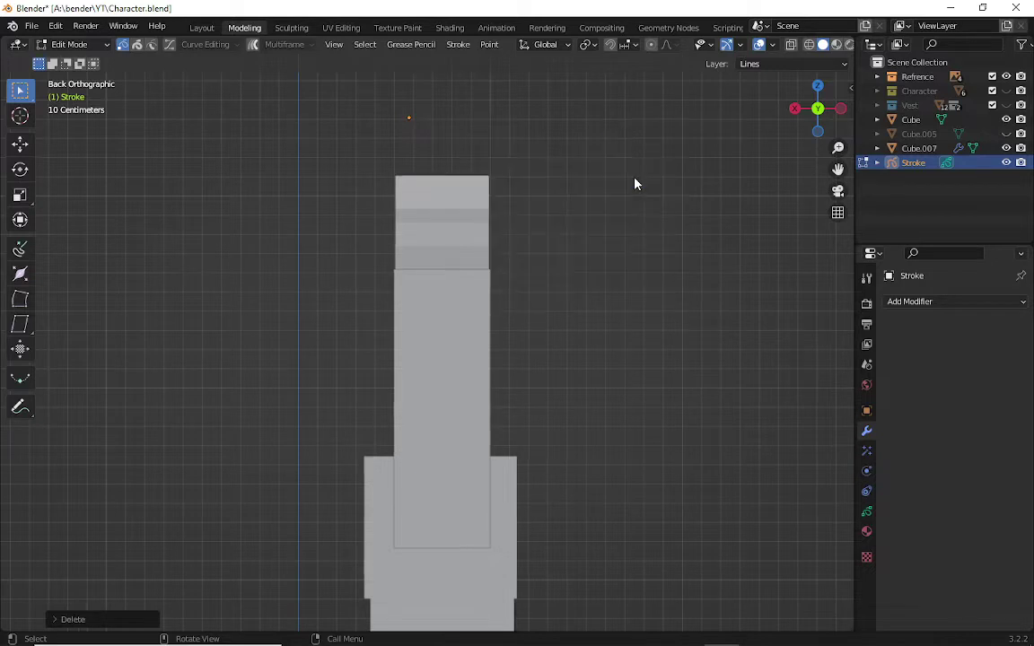
drag(624, 134, 675, 238)
mouse_move(654, 180)
mouse_down()
mouse_move(638, 193)
mouse_move(655, 182)
mouse_up()
key(g)
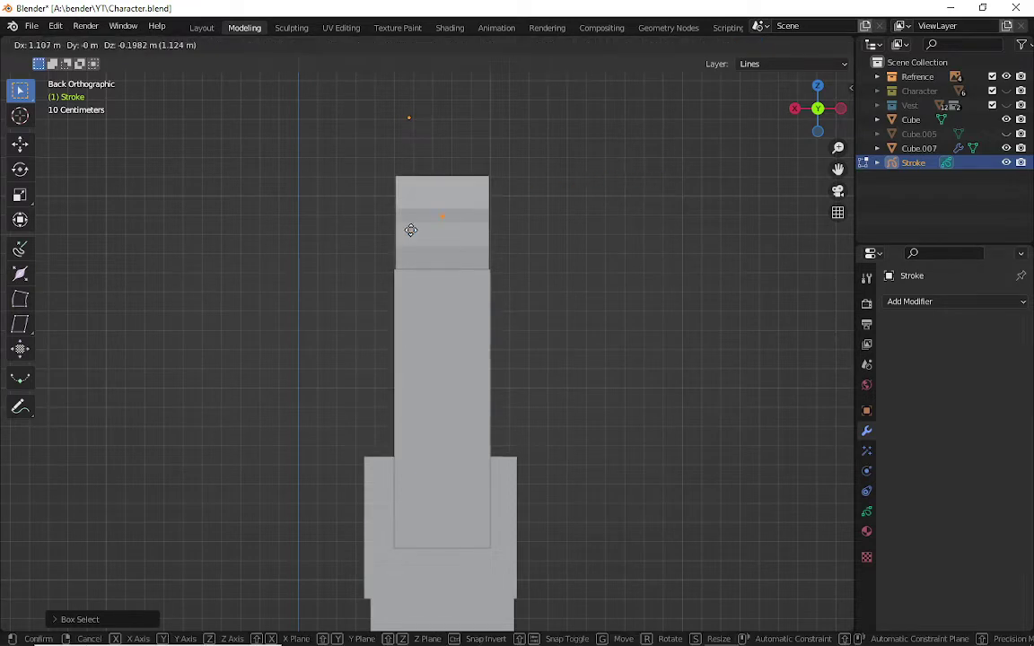
- Drop the point on the pouch top and extrude the cord left and down the left side
click(433, 259)
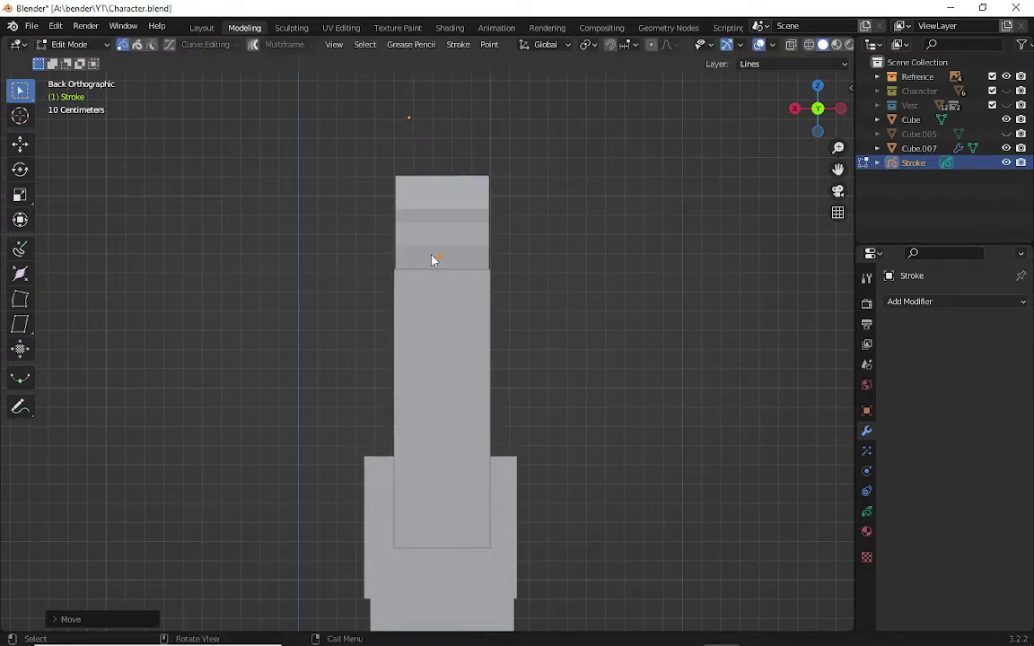
click(20, 250)
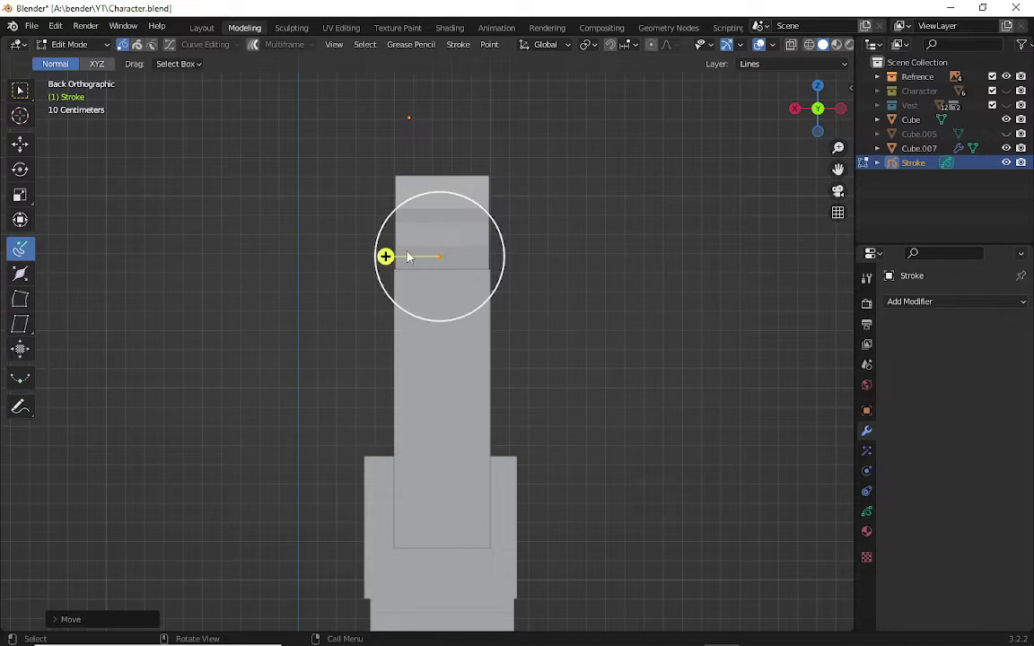
mouse_move(383, 256)
mouse_down()
mouse_move(331, 270)
mouse_move(331, 280)
mouse_up()
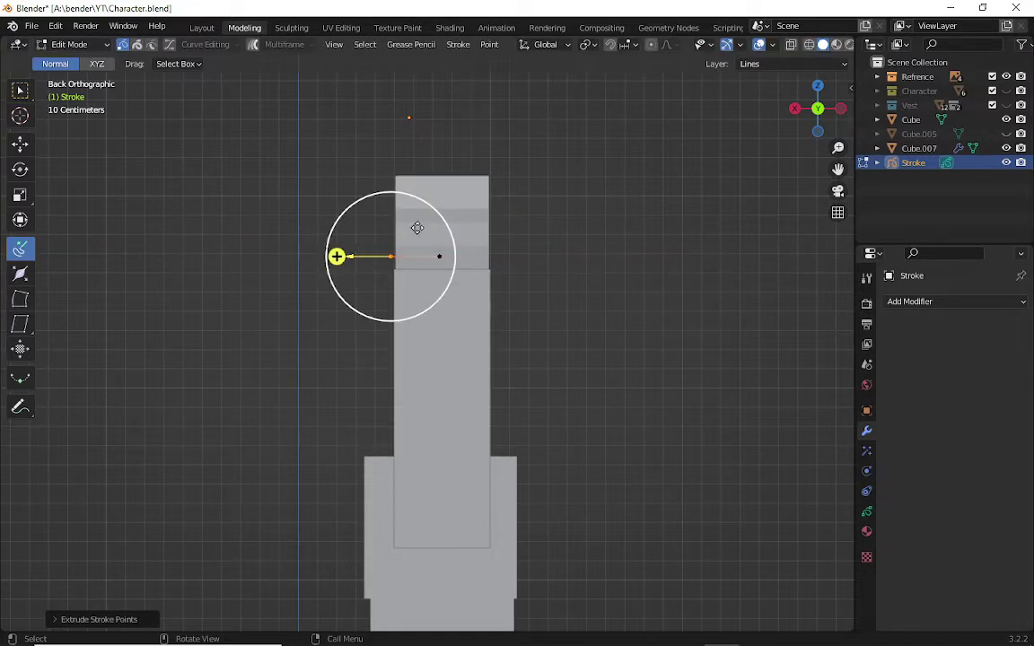
drag(417, 228, 417, 241)
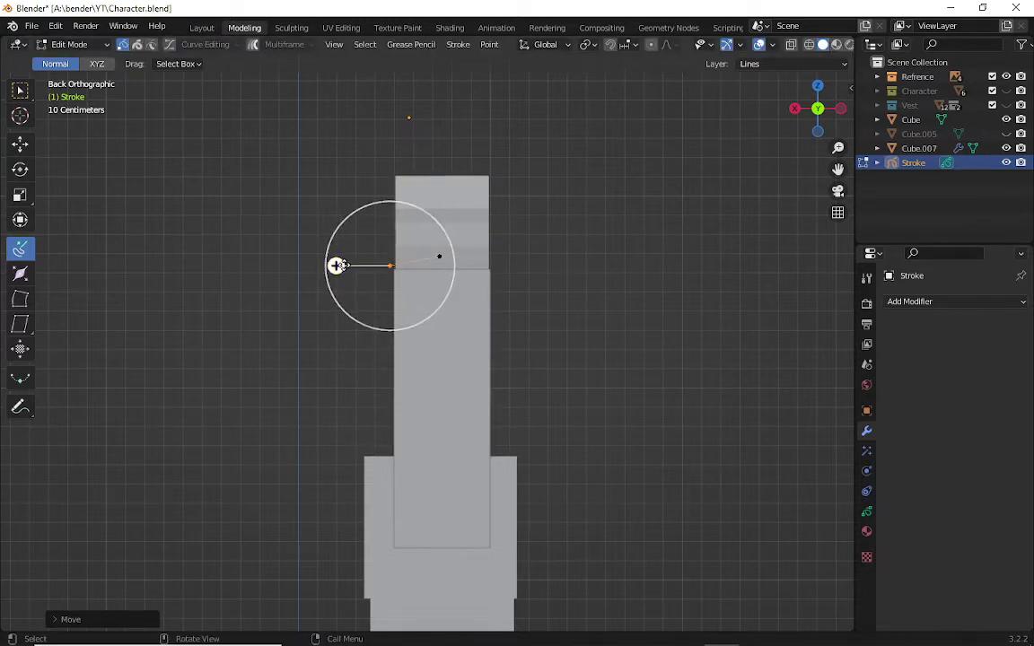
drag(336, 266, 331, 462)
- Extrude the cord from the top point rightwards and down the pouch's right side
click(439, 256)
drag(441, 256, 508, 465)
click(497, 274)
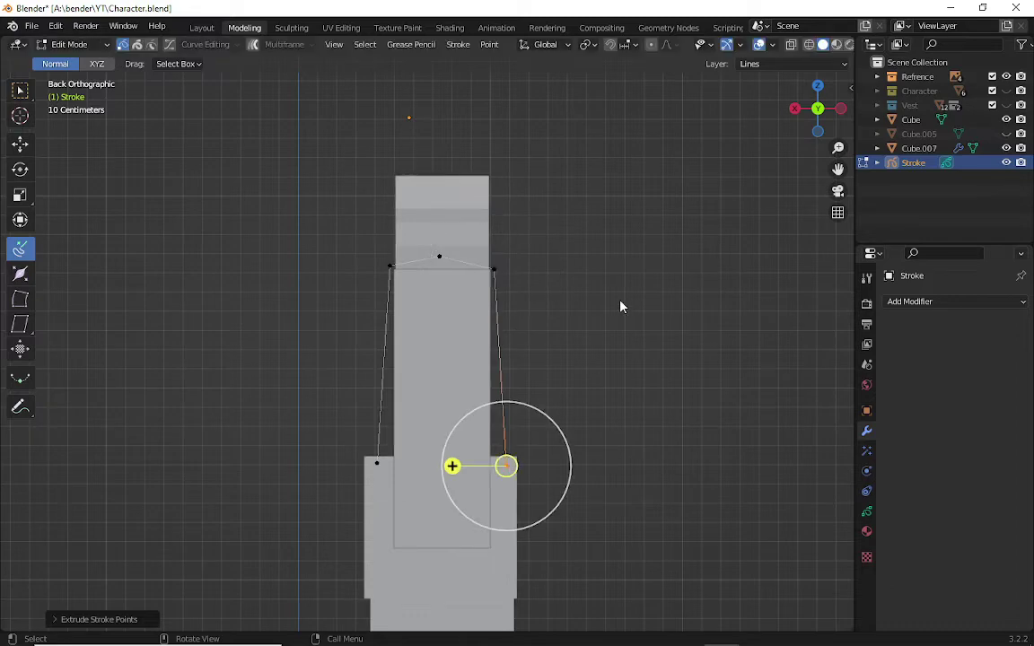
mouse_move(817, 107)
mouse_down()
mouse_move(561, 251)
mouse_move(633, 232)
mouse_up()
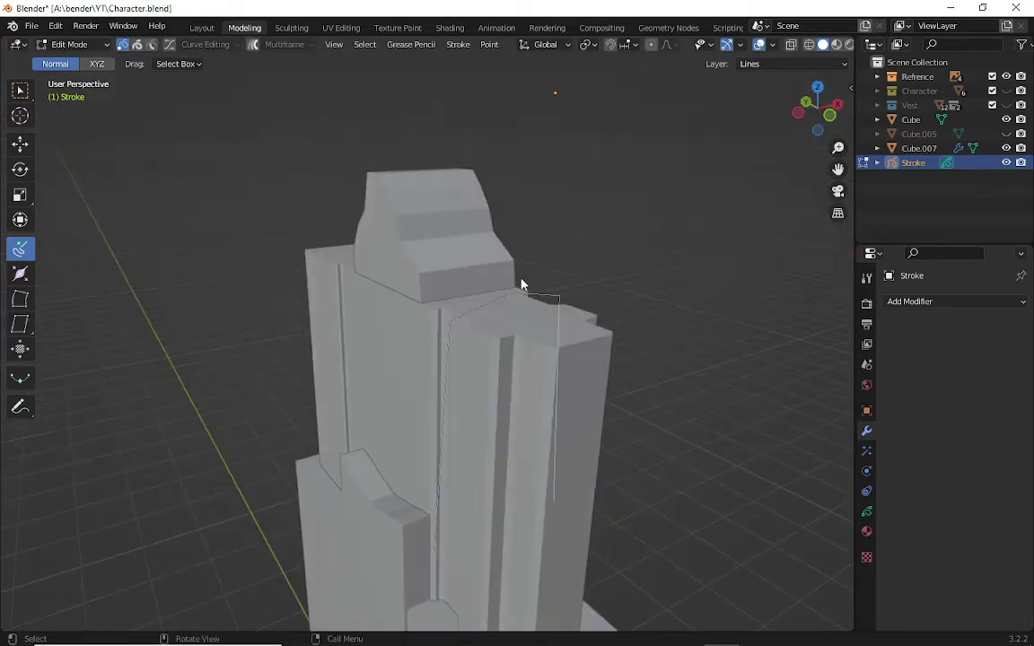
- Select the whole cord loop and scale it to size
click(526, 295)
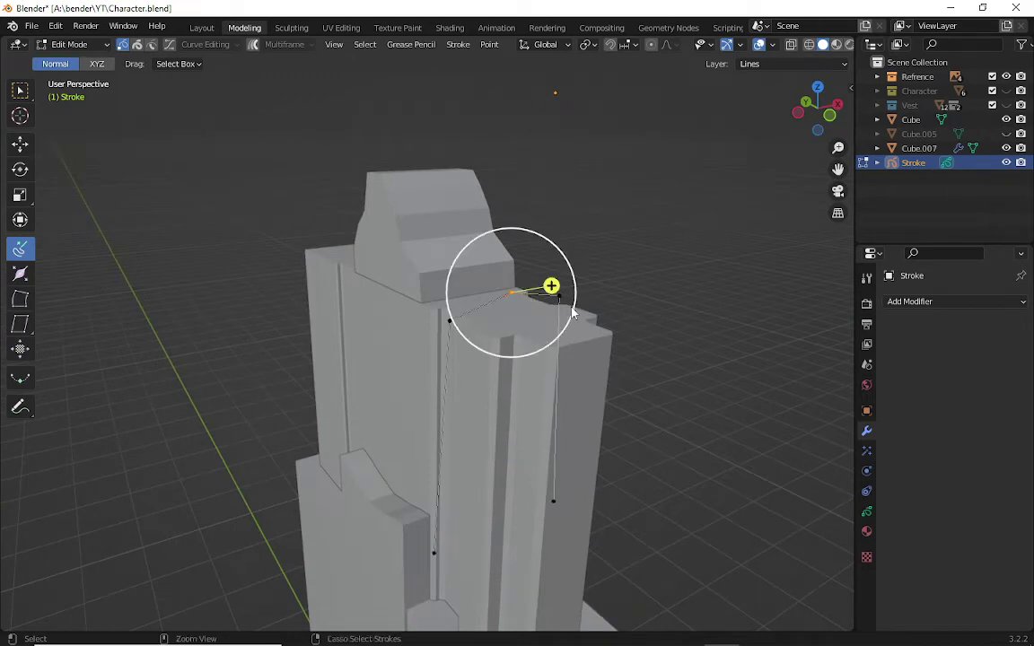
key(a)
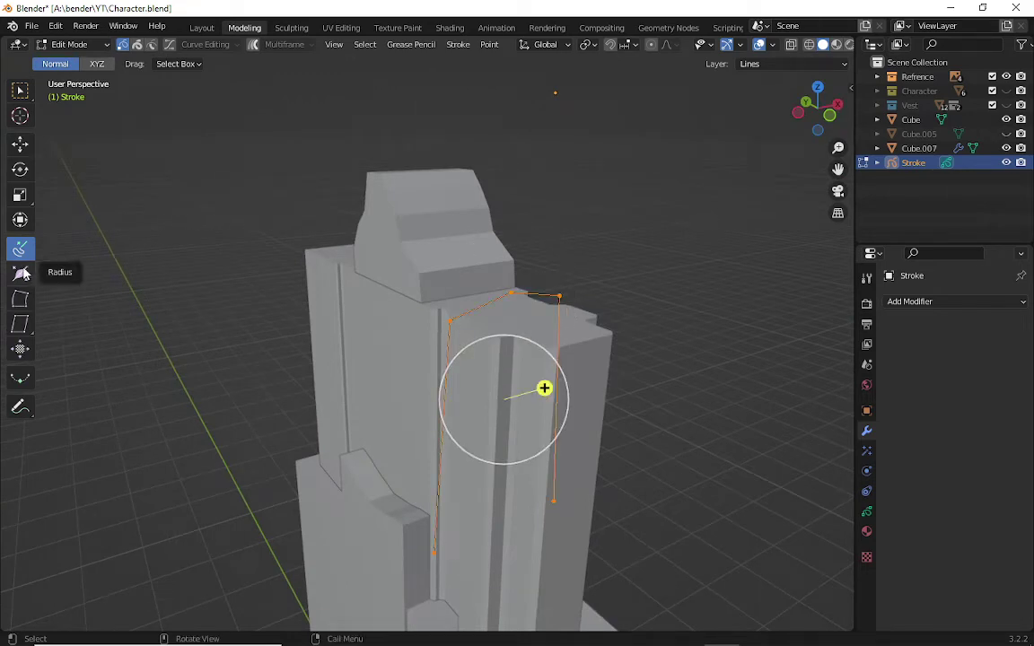
click(22, 274)
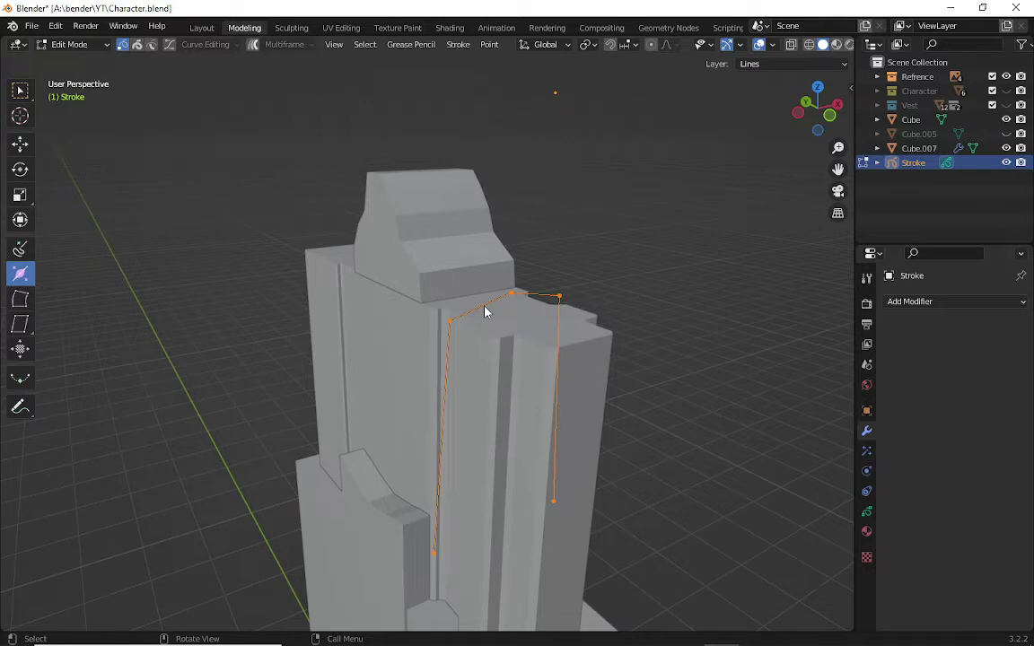
key(s)
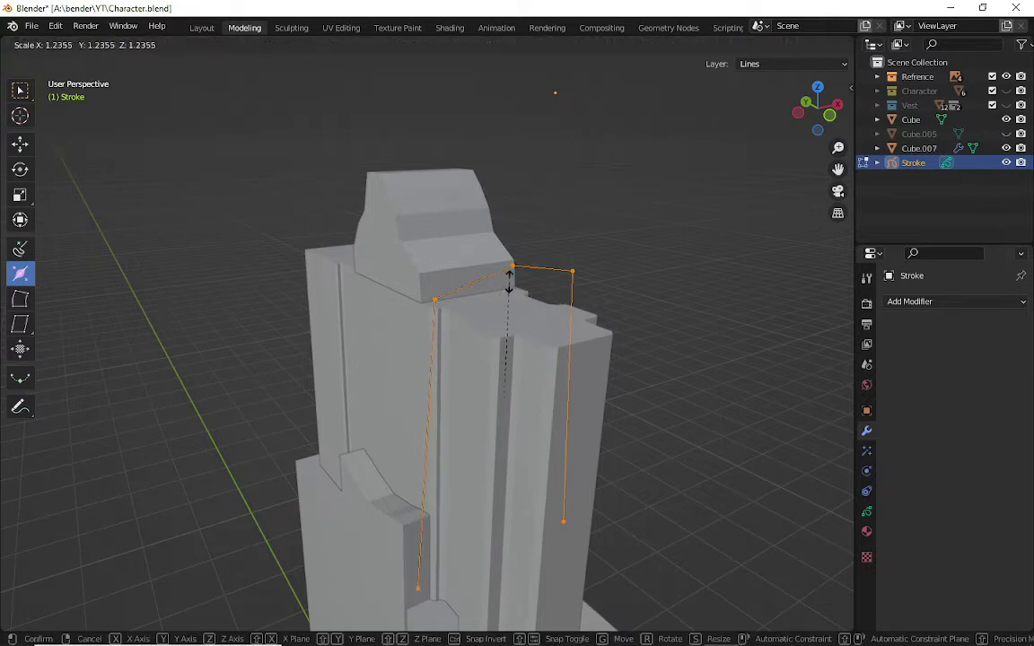
click(377, 293)
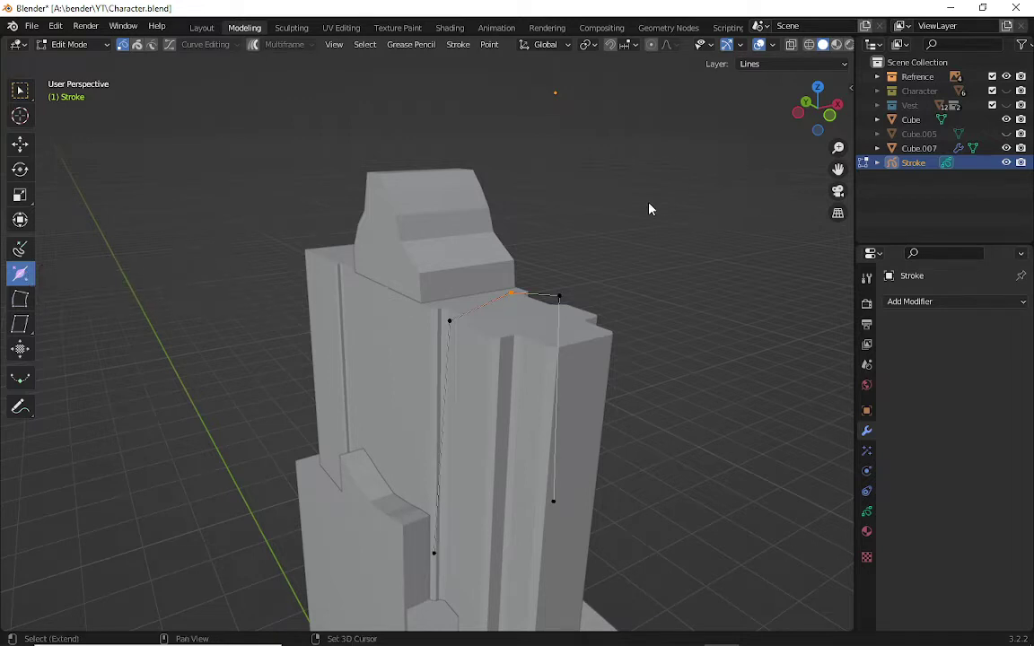
- Thicken the cord with Shrink/Fatten, first on selected points, then on the whole stroke
key(shift+space)
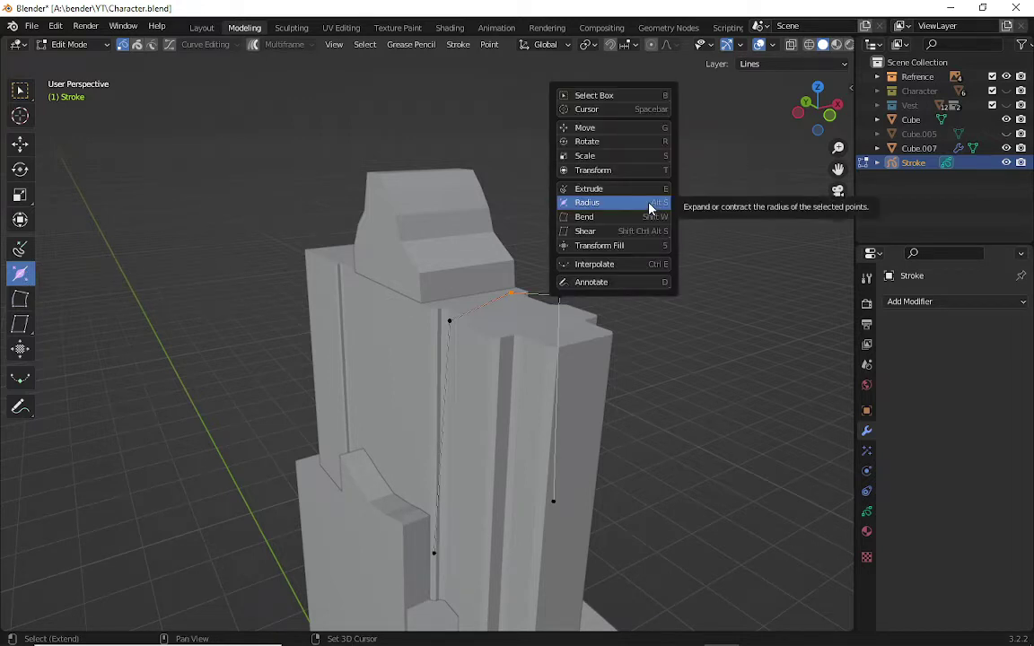
click(650, 204)
drag(648, 207, 749, 137)
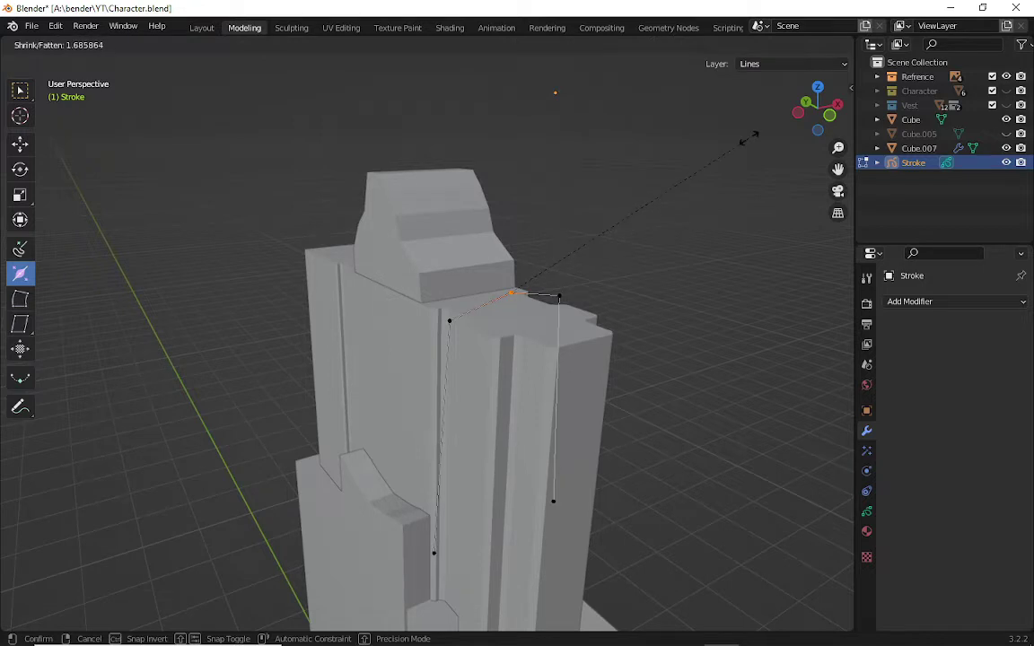
click(847, 83)
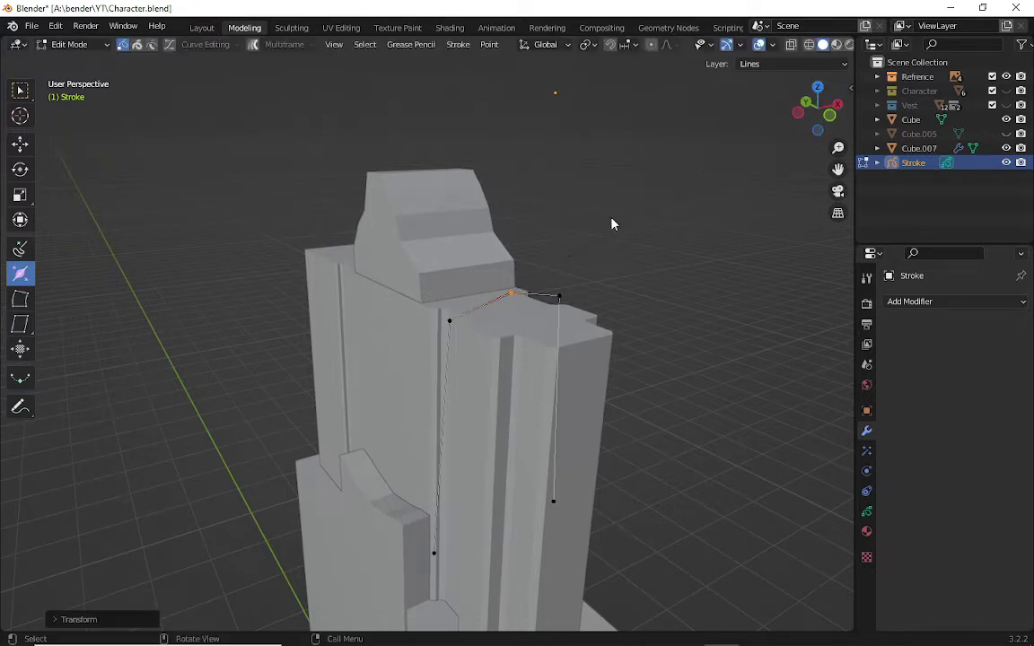
key(a)
mouse_move(534, 281)
mouse_down()
mouse_move(600, 219)
mouse_move(734, 182)
mouse_up()
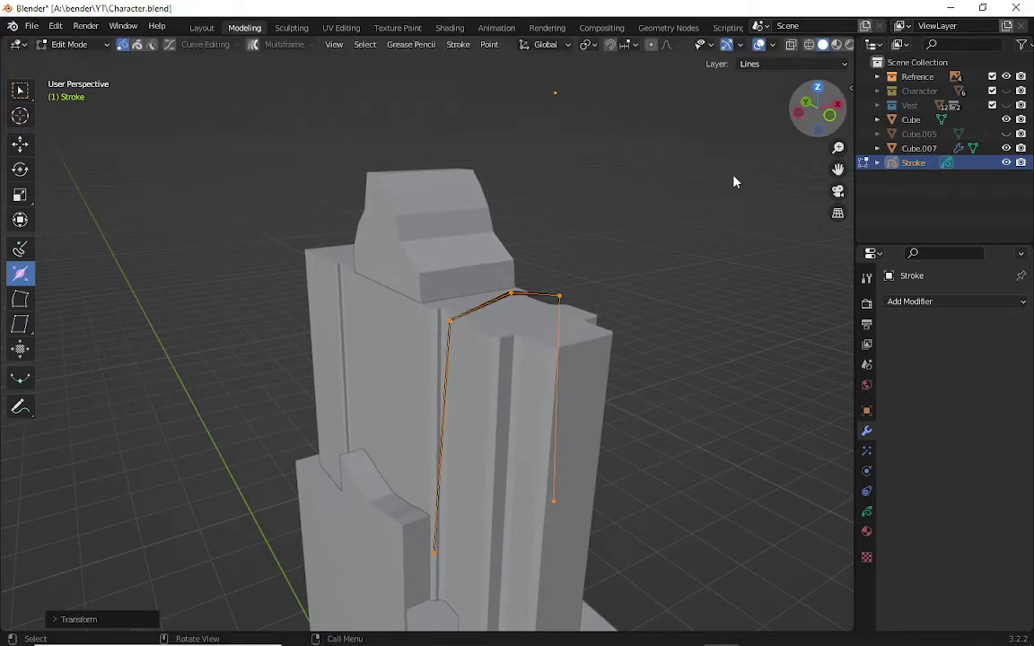
key(alt+s)
click(819, 108)
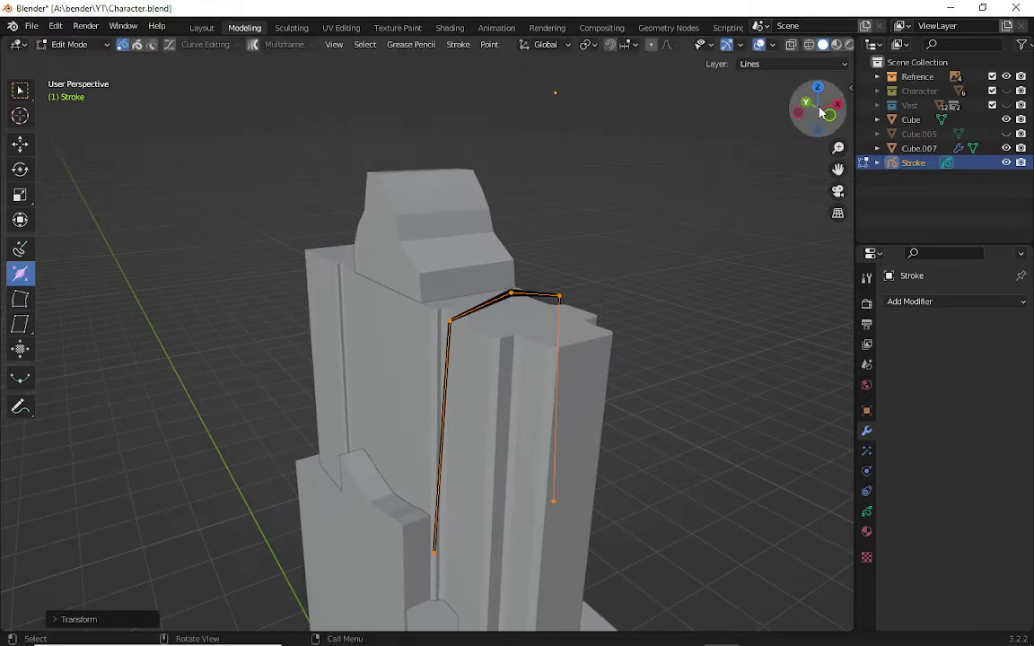
- Fine-tune the cord thickness with Alt+S and check it against the vest reference
drag(818, 107, 803, 110)
key(alt+s)
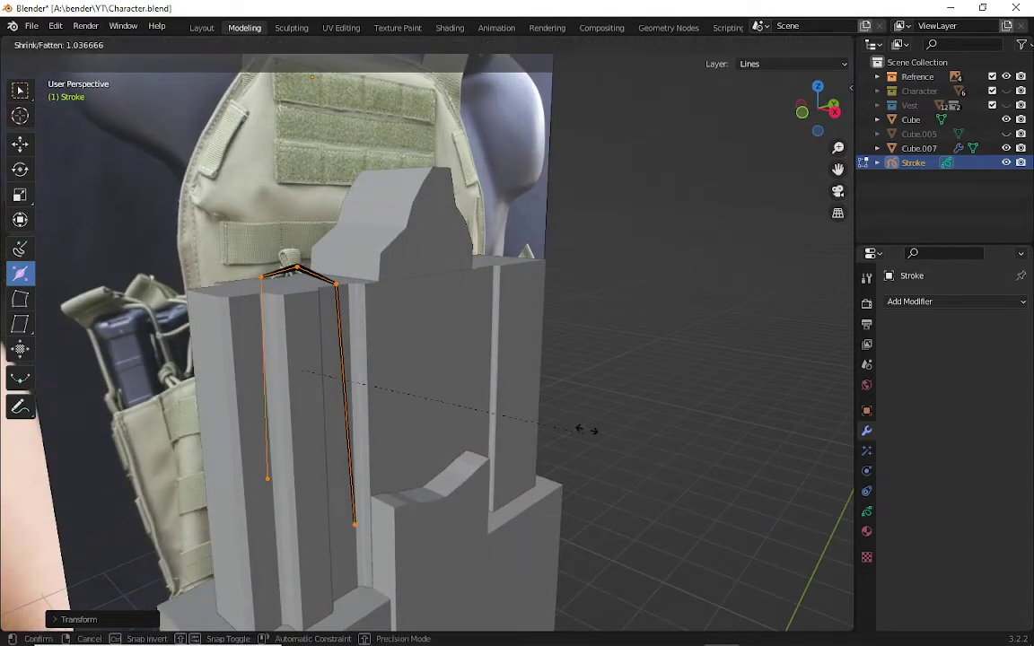
click(782, 238)
drag(818, 108, 798, 110)
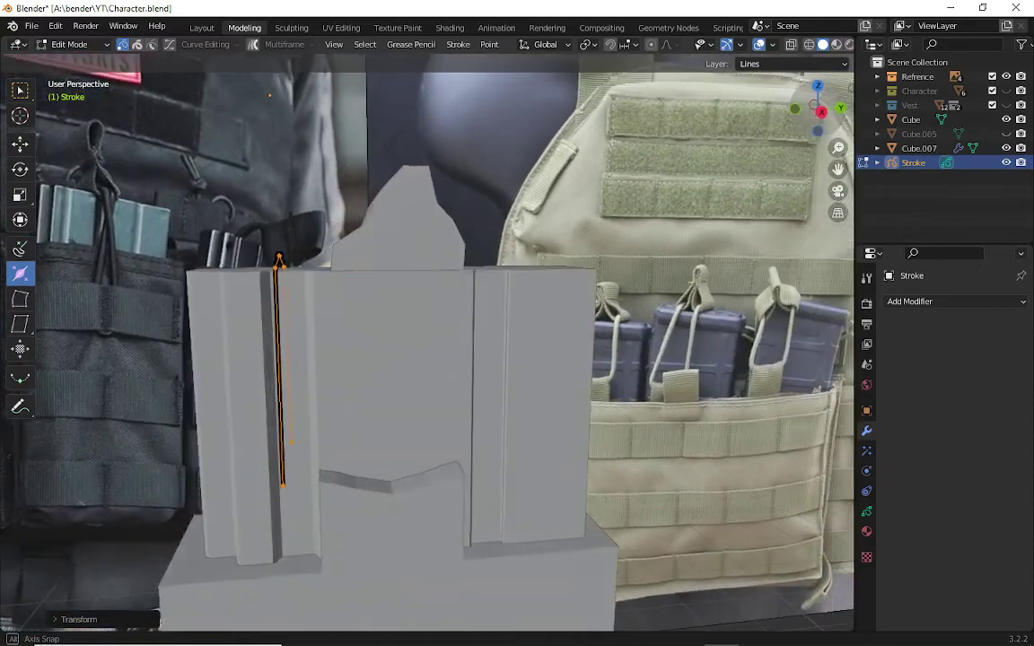
middle_drag(278, 260, 716, 178)
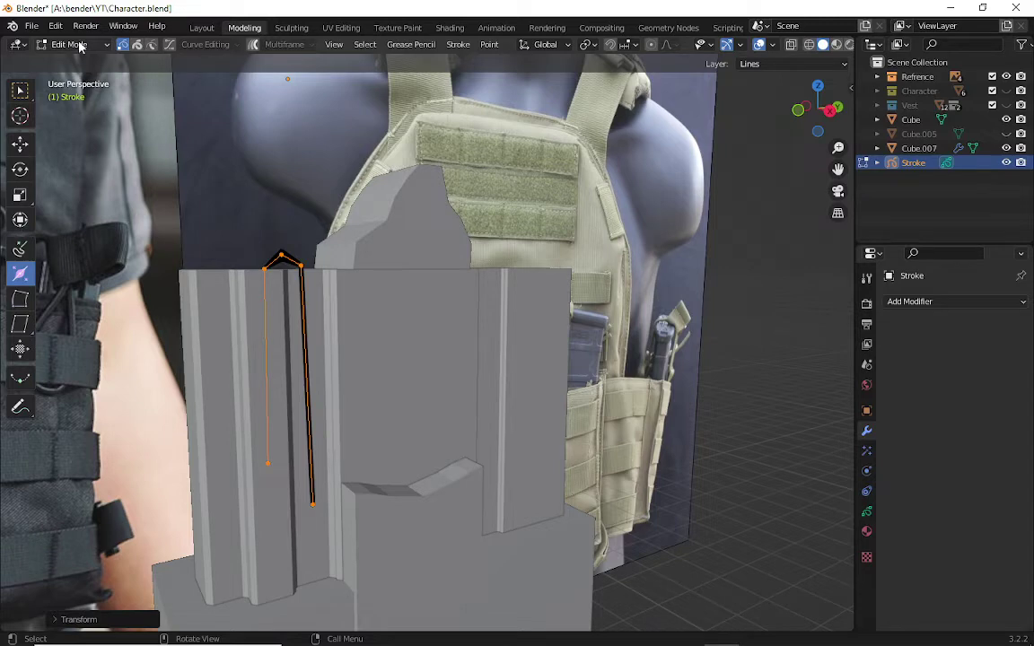
- Move the cord stroke about 0.31 m along Y onto the pouch seam, then view from the right
key(Tab)
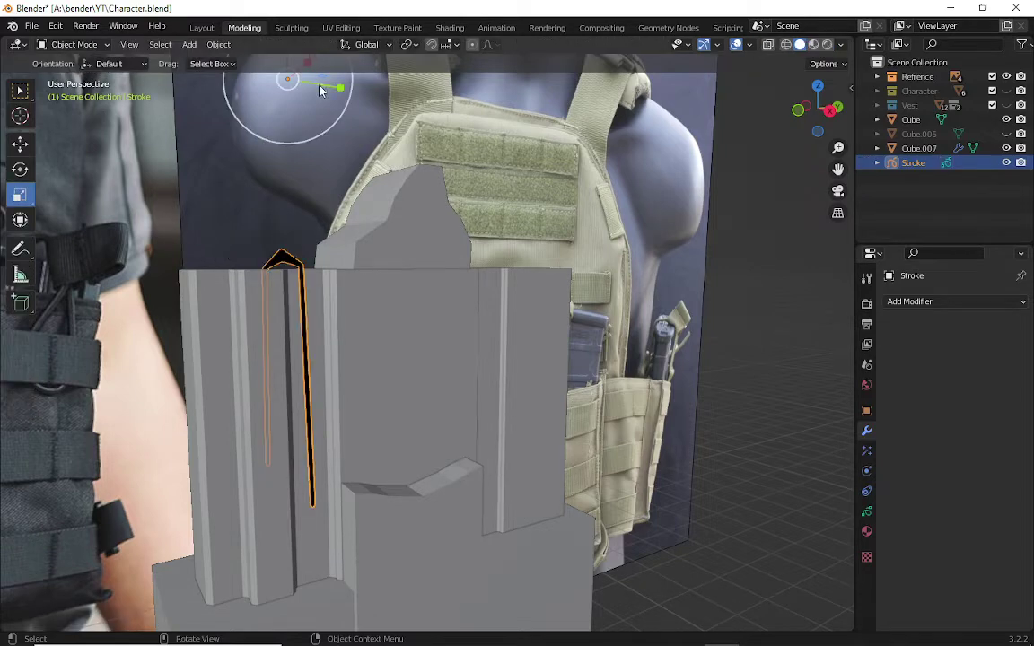
click(25, 143)
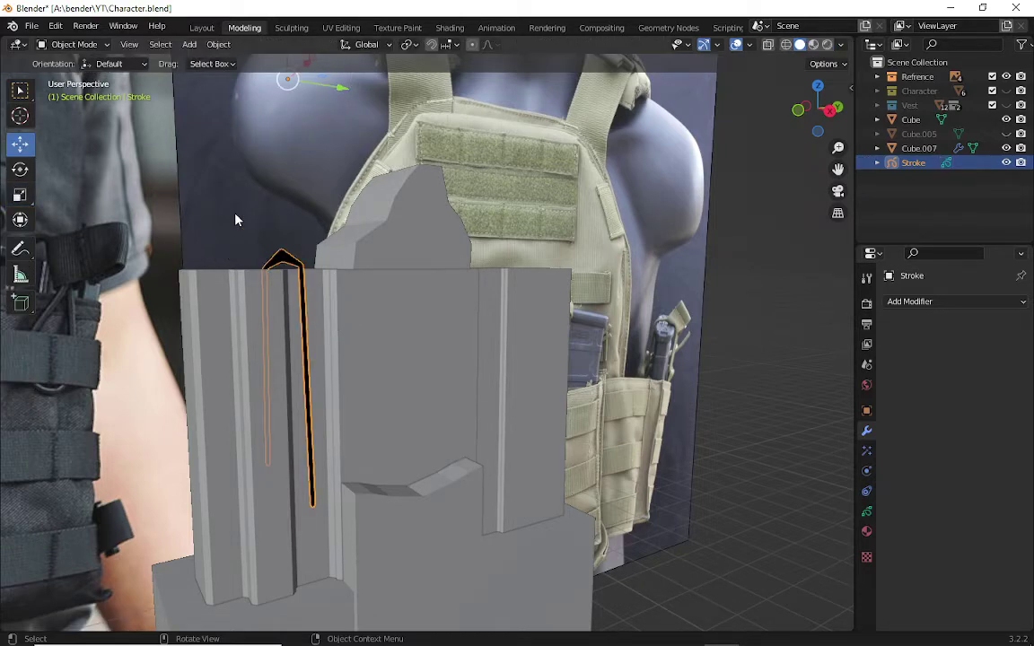
drag(348, 96, 415, 118)
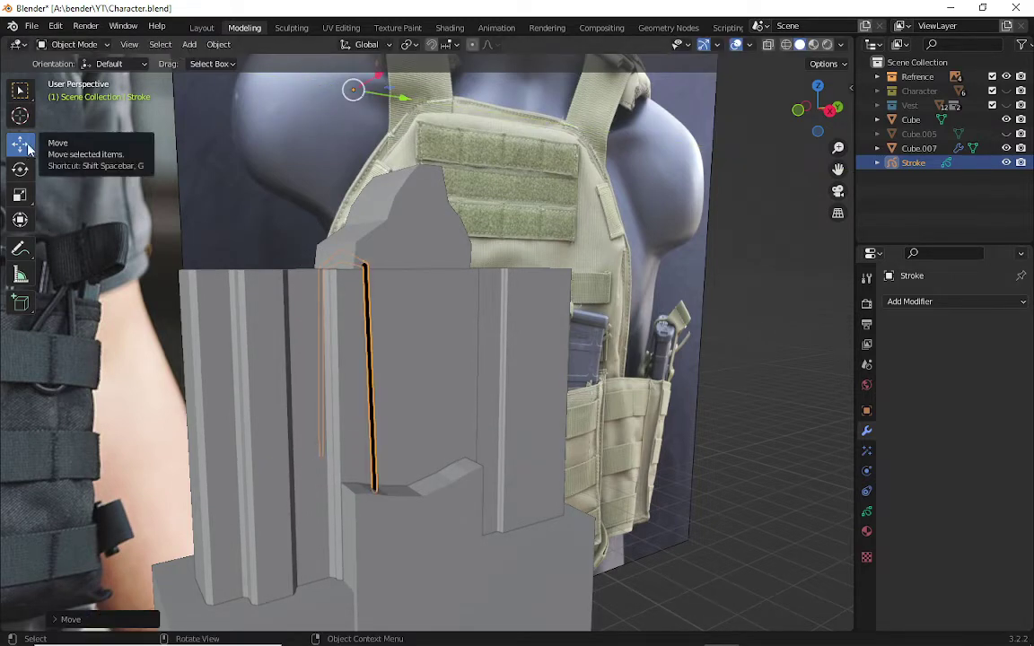
key(Tab)
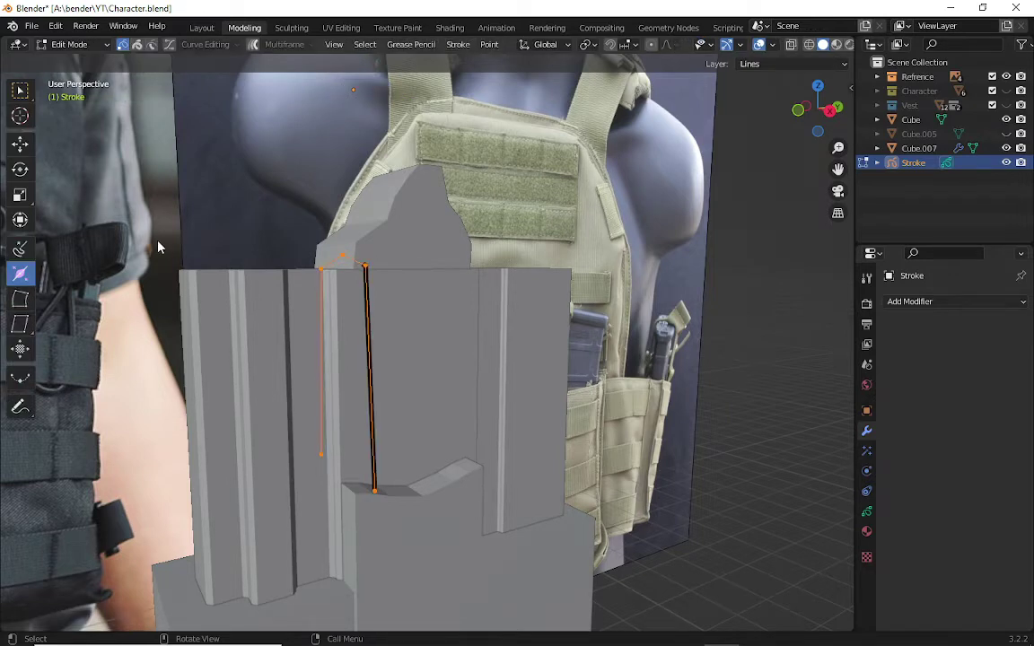
key(Tab)
key(Tab)
click(320, 456)
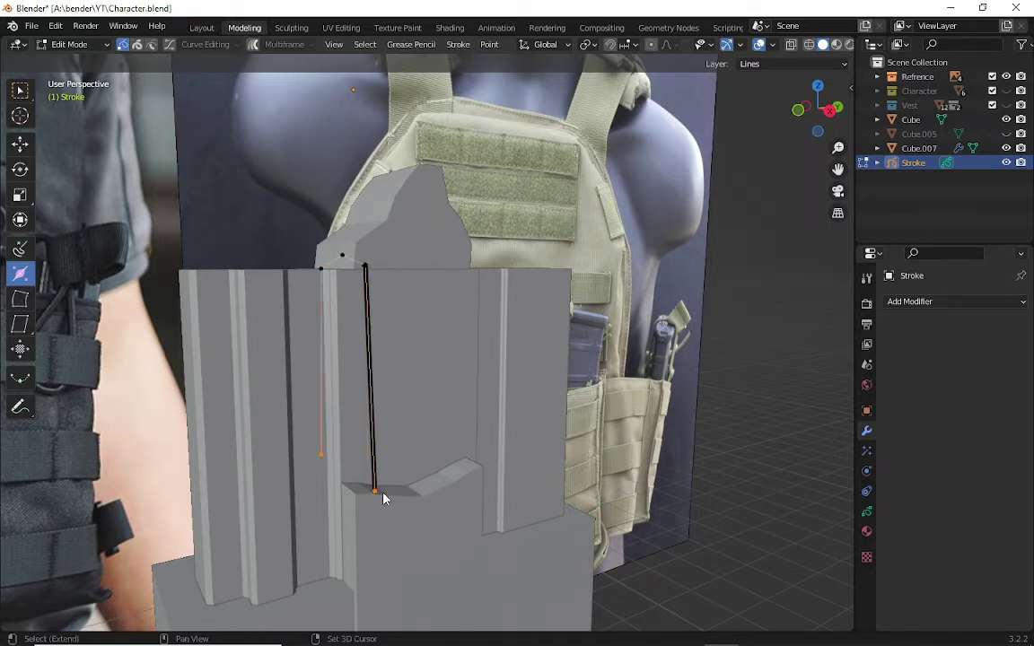
drag(821, 107, 745, 108)
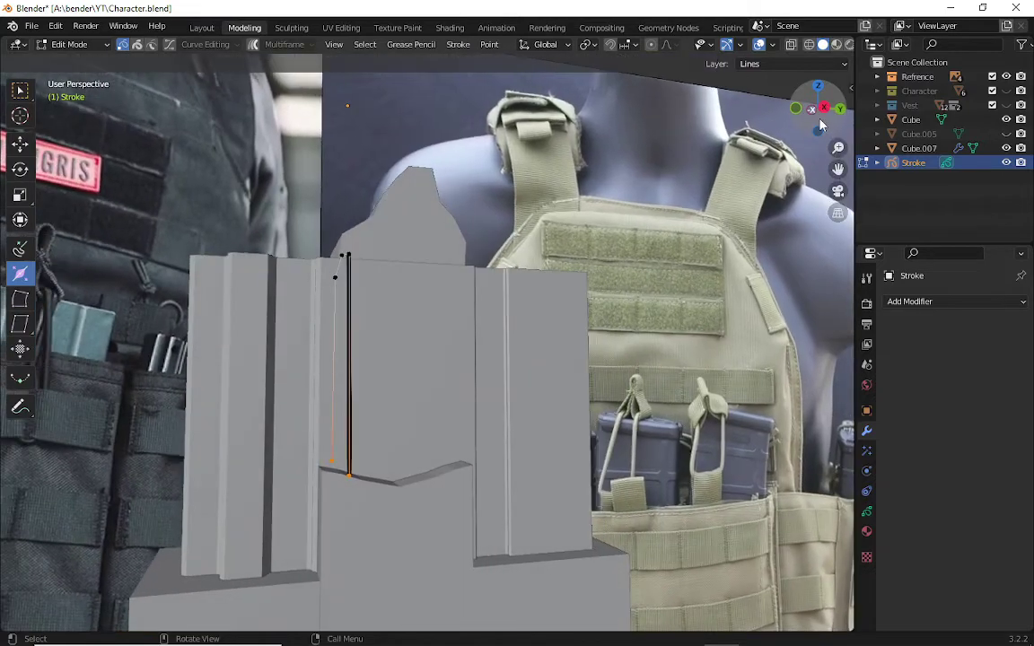
key(KP_3)
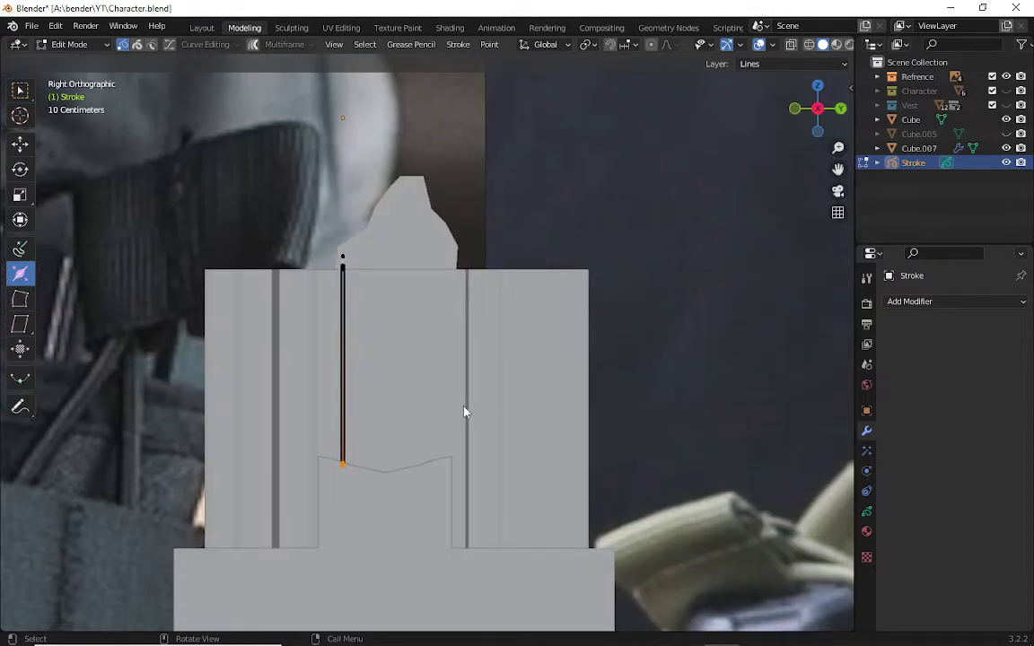
- Reposition the cord's bottom point onto the pouch's lower ledge
key(g)
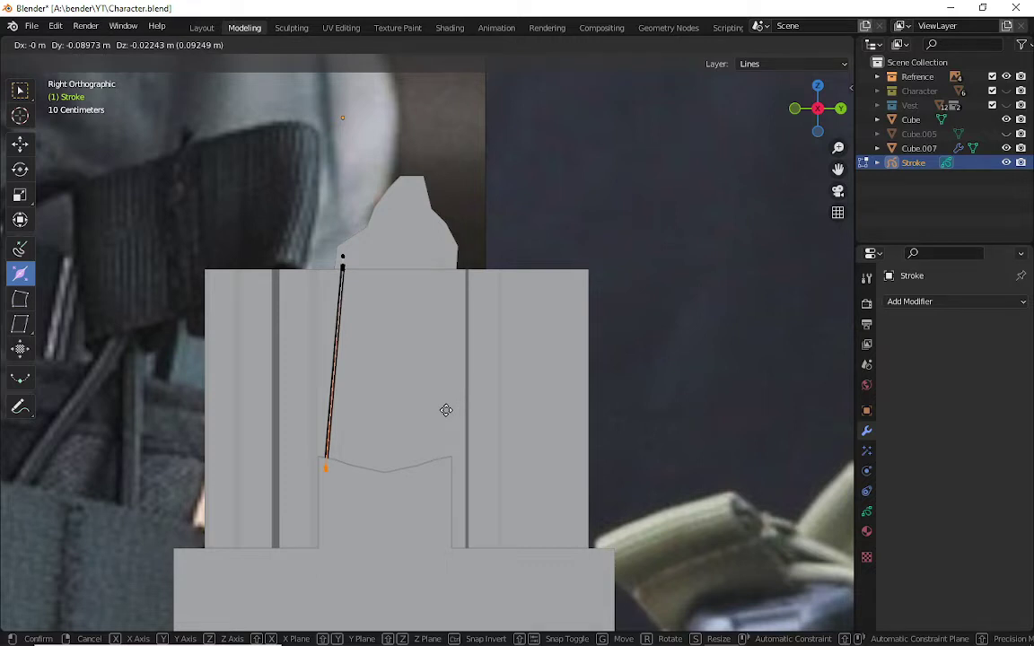
click(449, 416)
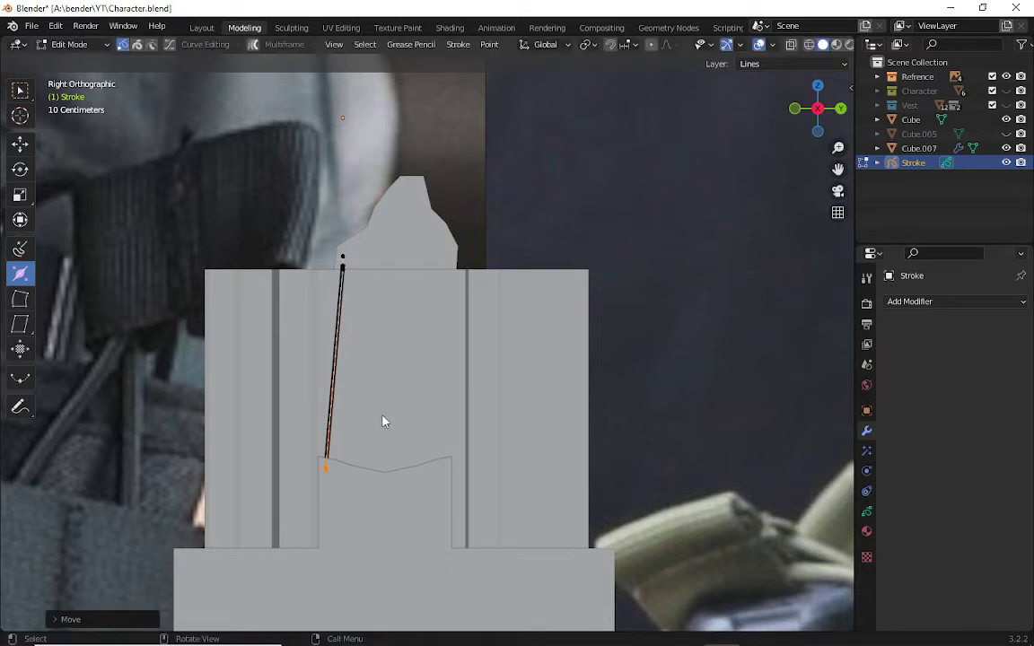
key(g)
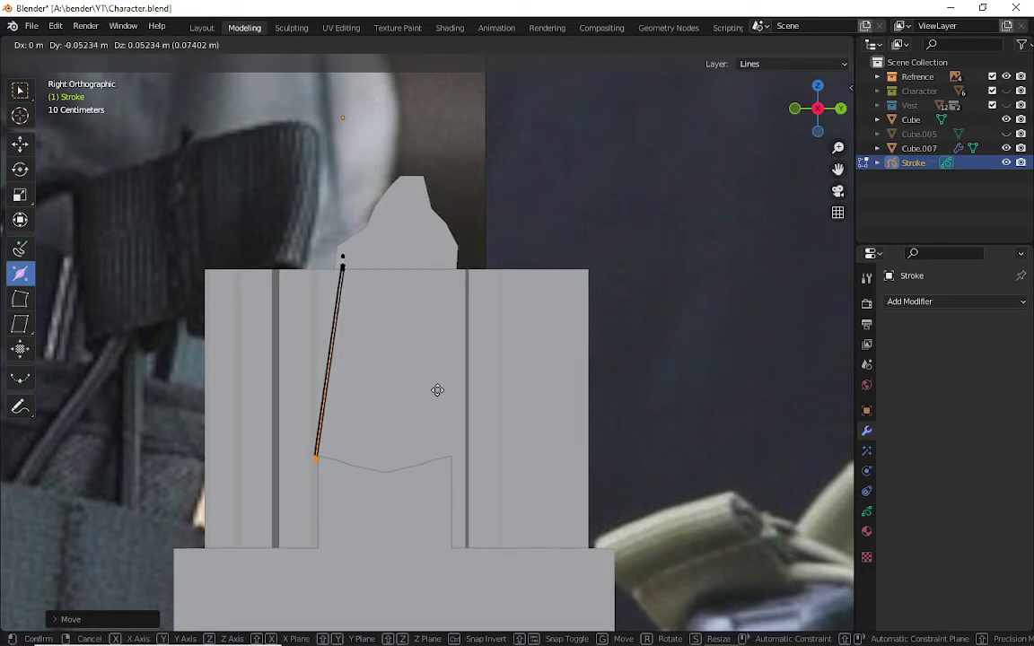
click(435, 393)
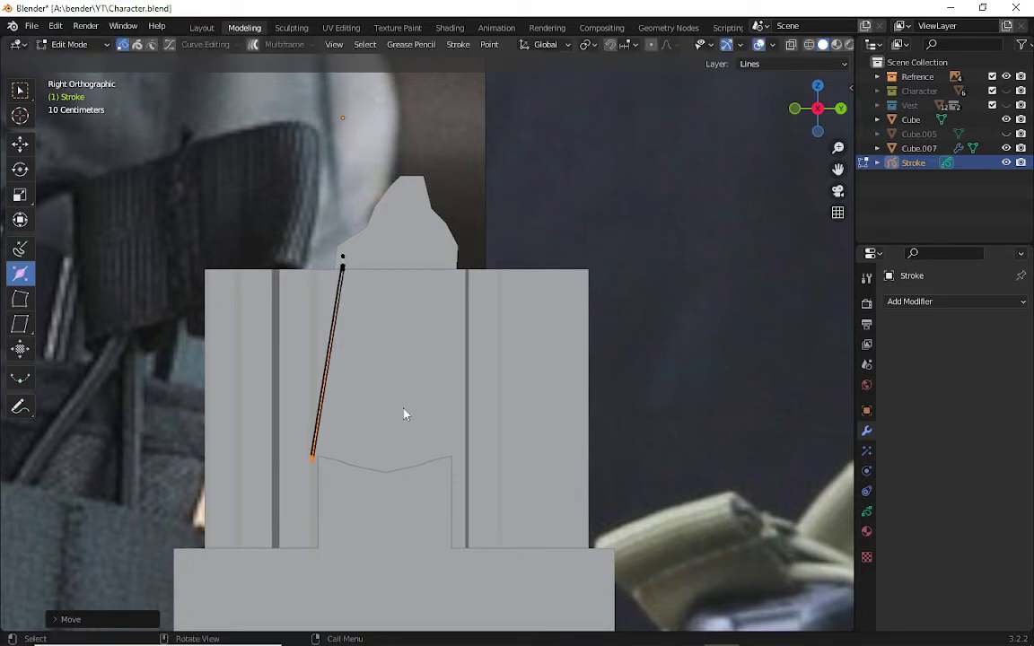
key(g)
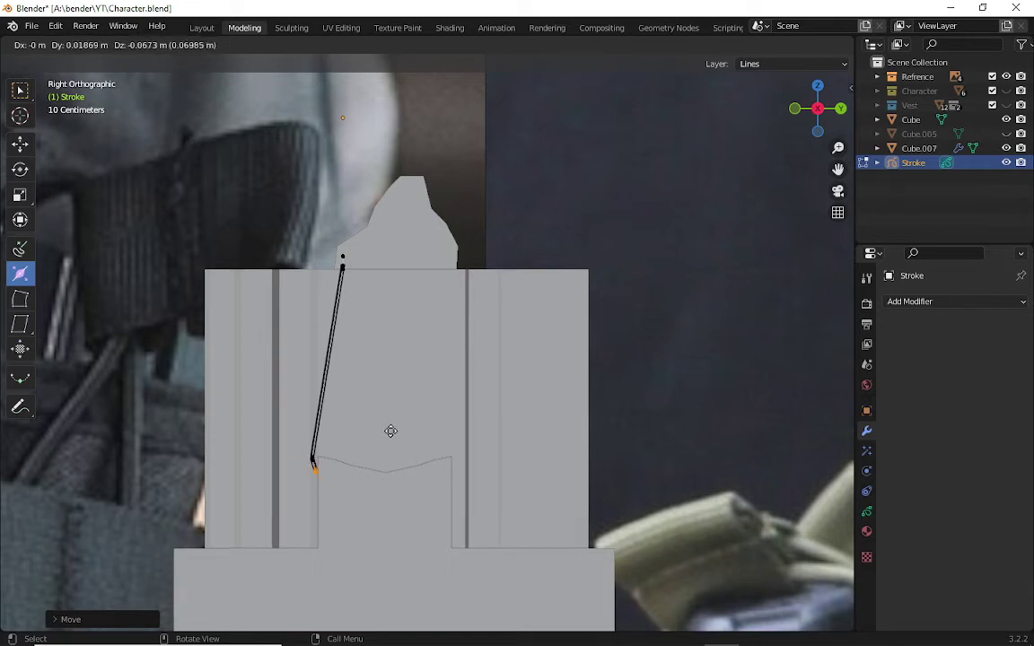
- Extrude three points across the pouch bottom and back up to the top right
key(e)
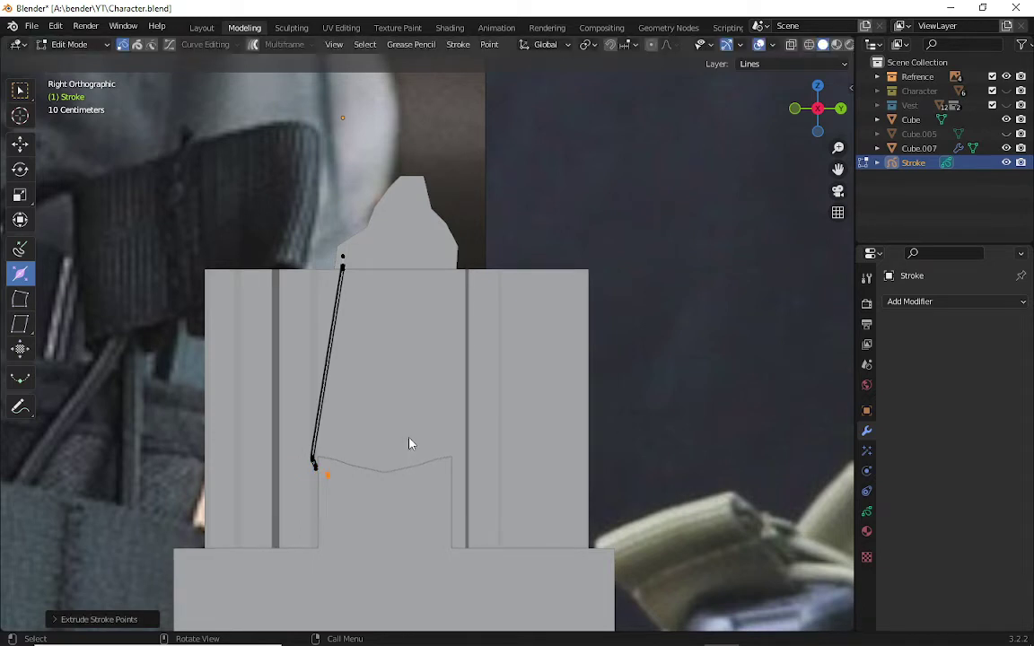
click(463, 443)
key(e)
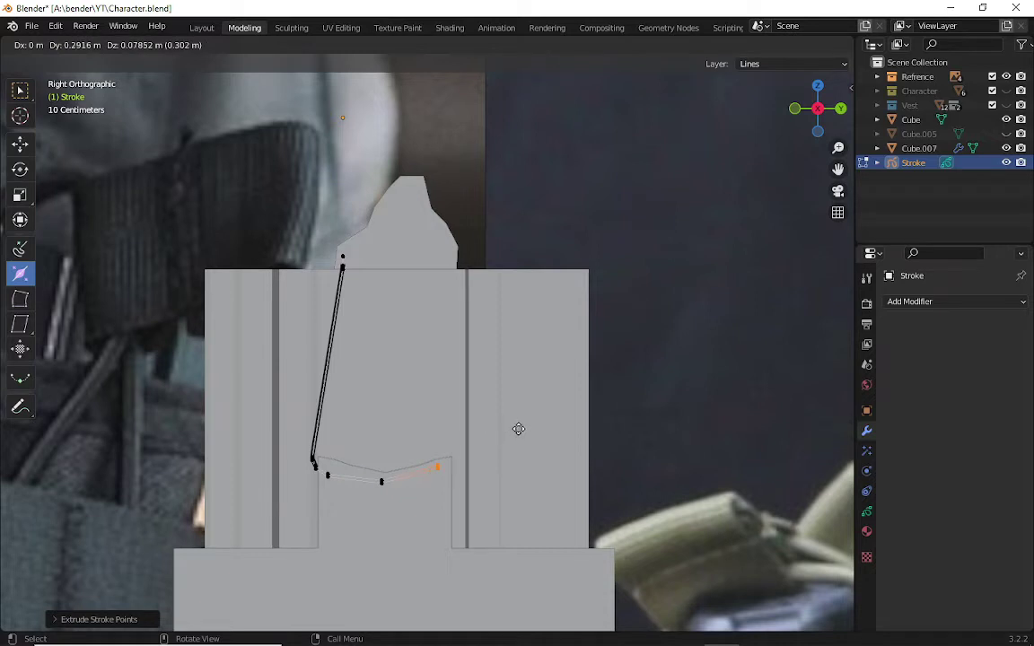
click(531, 432)
key(e)
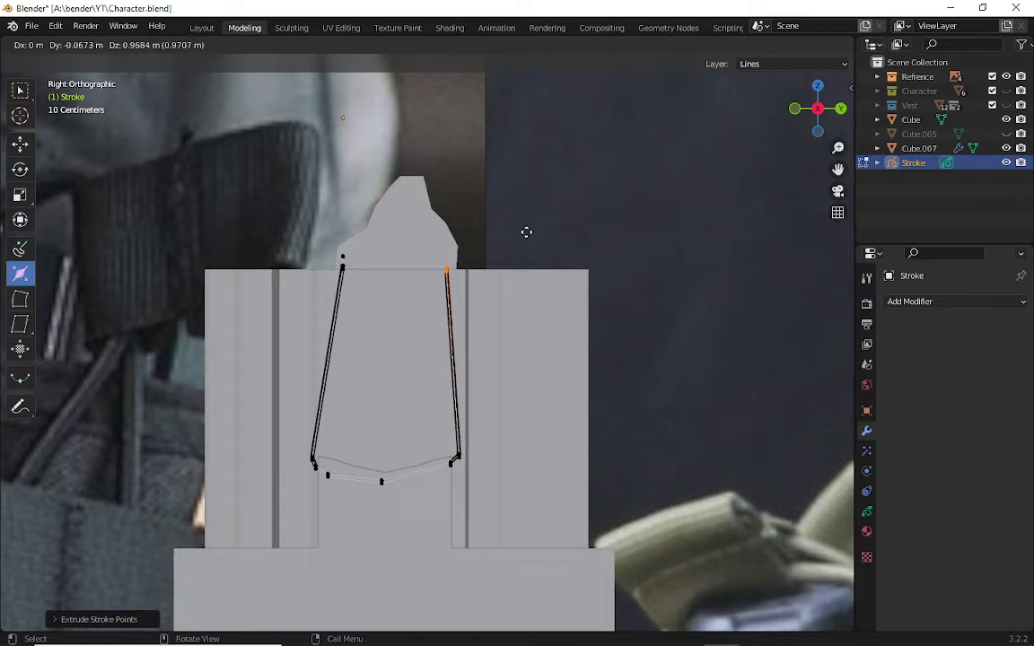
click(526, 235)
mouse_move(791, 117)
mouse_down()
mouse_move(718, 134)
mouse_move(701, 181)
mouse_up()
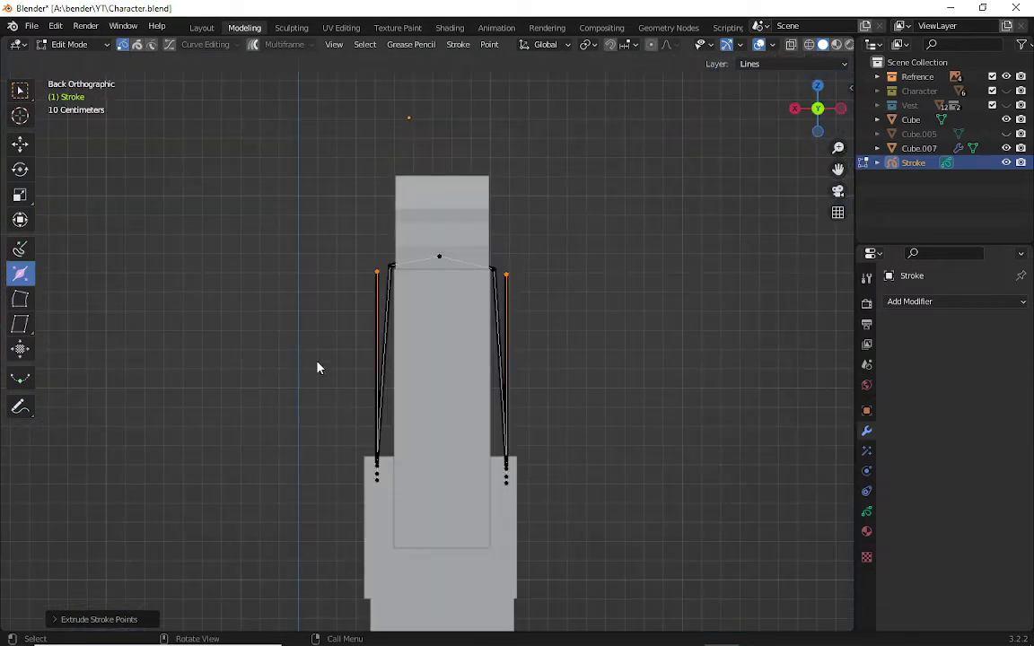
- Pull the cord's two top points inward against the pouch
key(g)
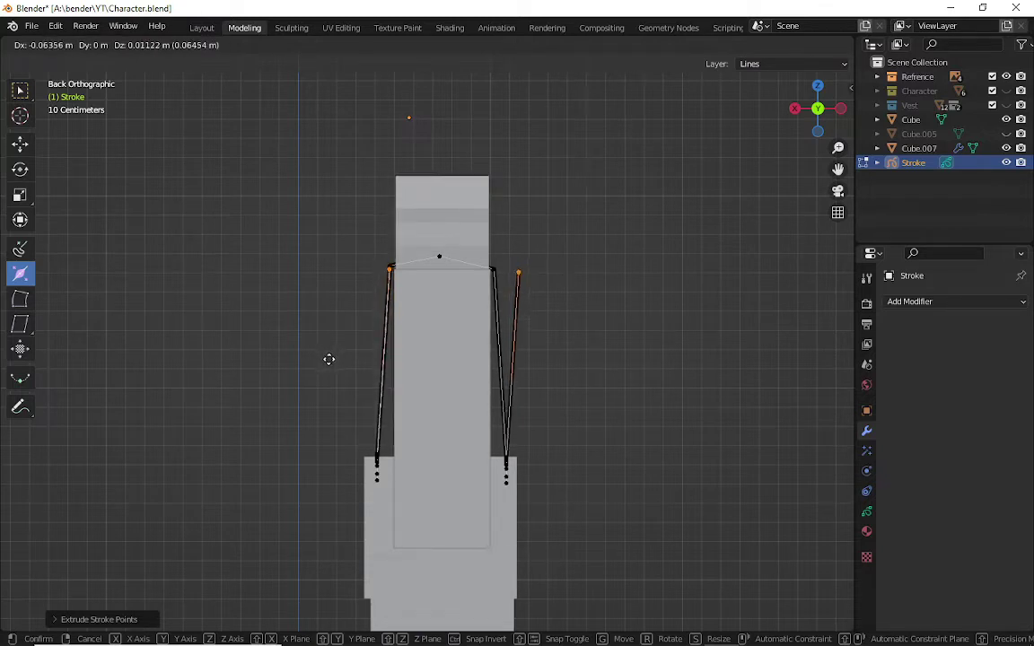
click(329, 359)
click(519, 274)
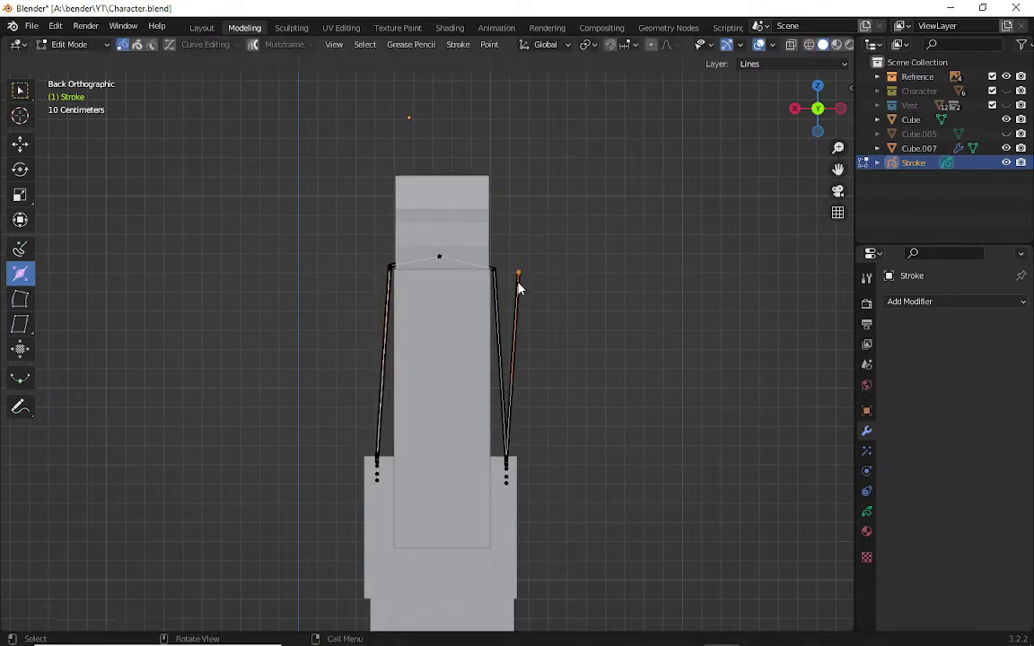
key(g)
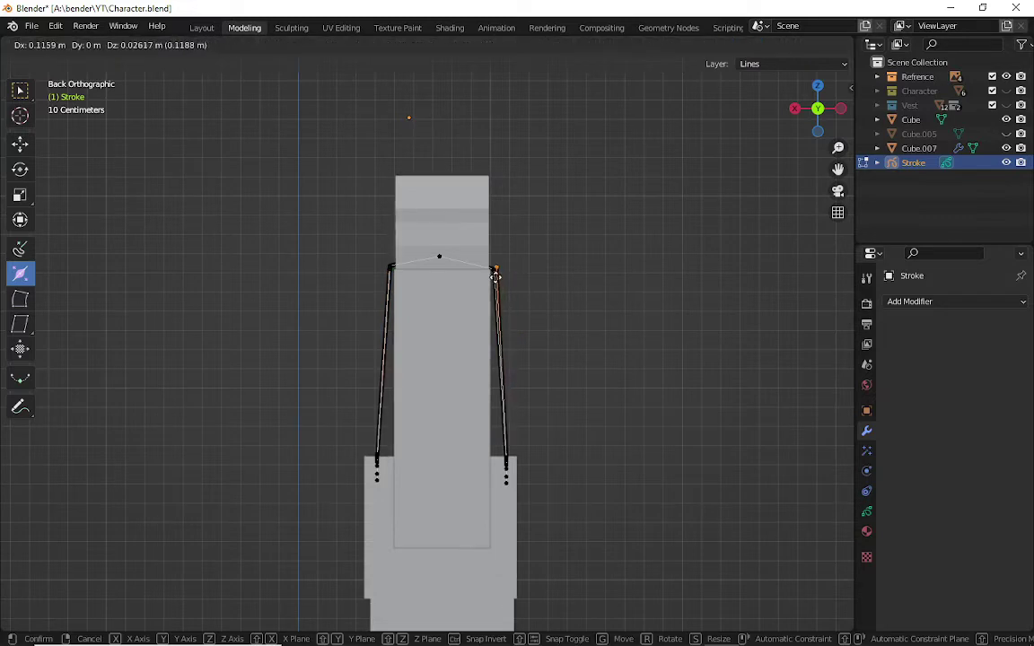
click(495, 279)
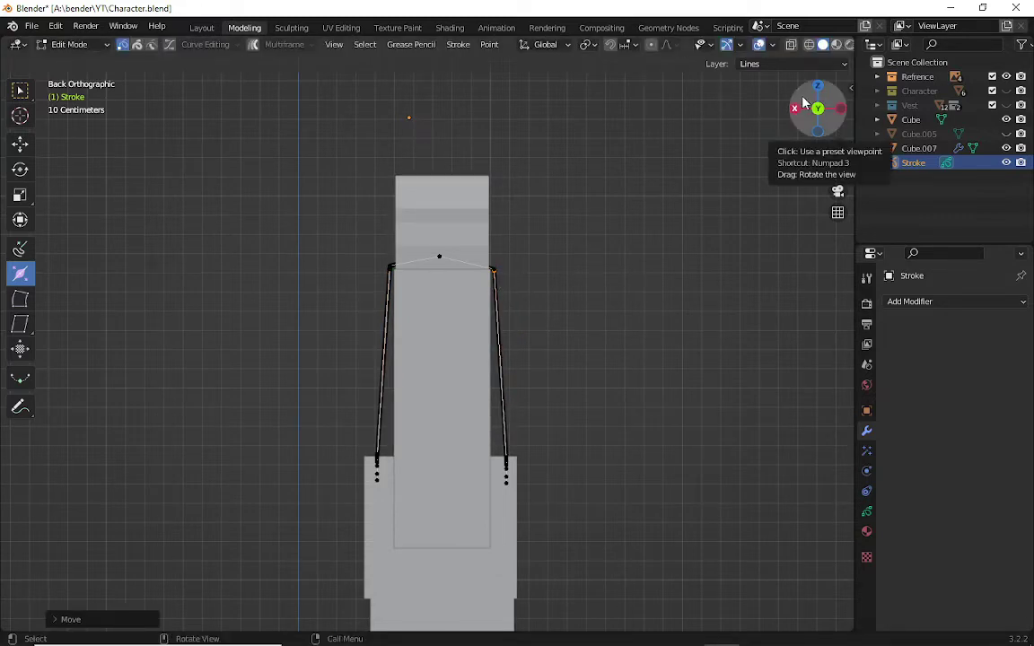
drag(818, 109, 614, 203)
key(g)
key(Escape)
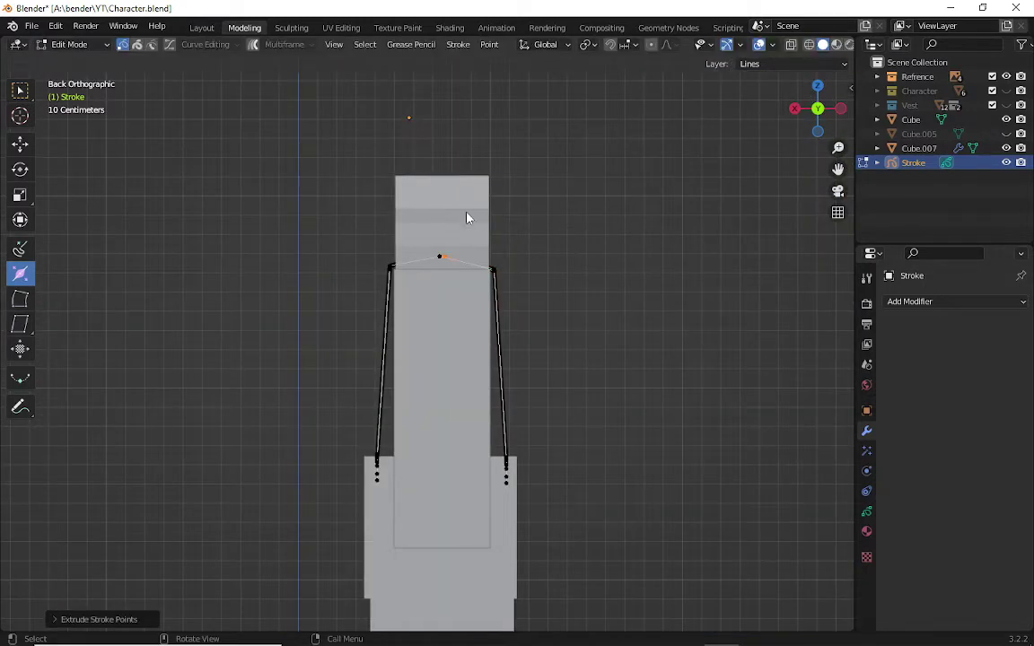
- Extrude the left top point to the middle to close the loop, then return to Object Mode
click(388, 269)
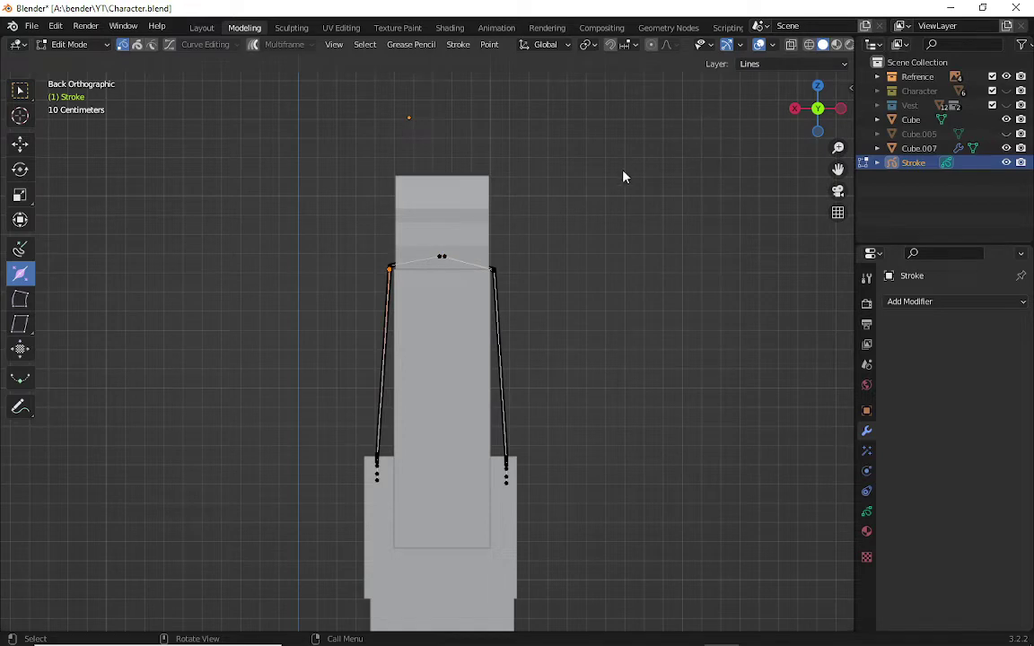
key(e)
click(694, 146)
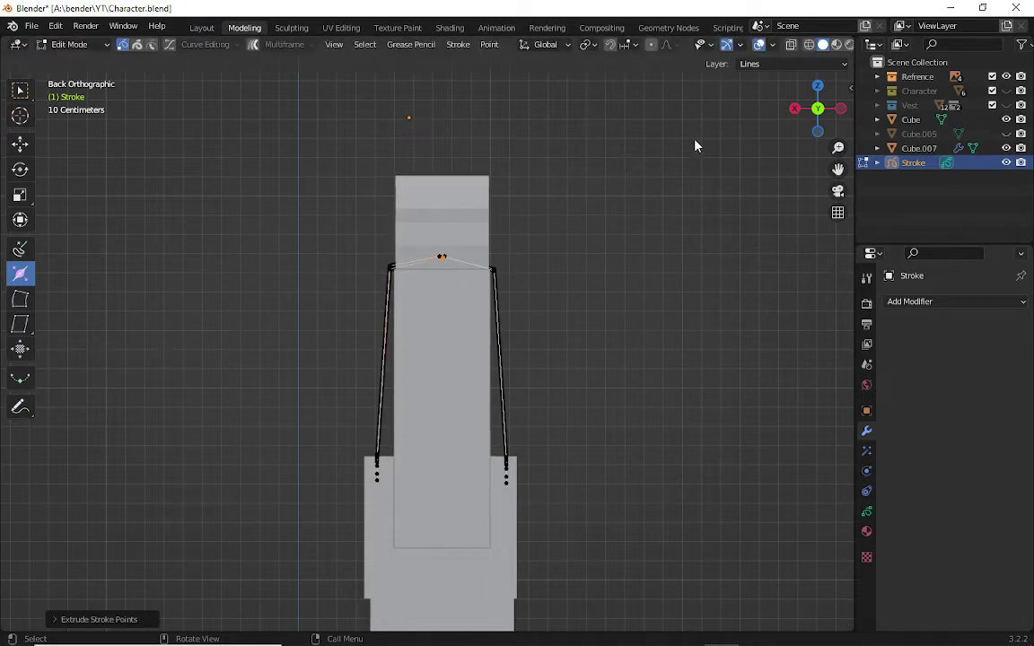
drag(794, 109, 225, 397)
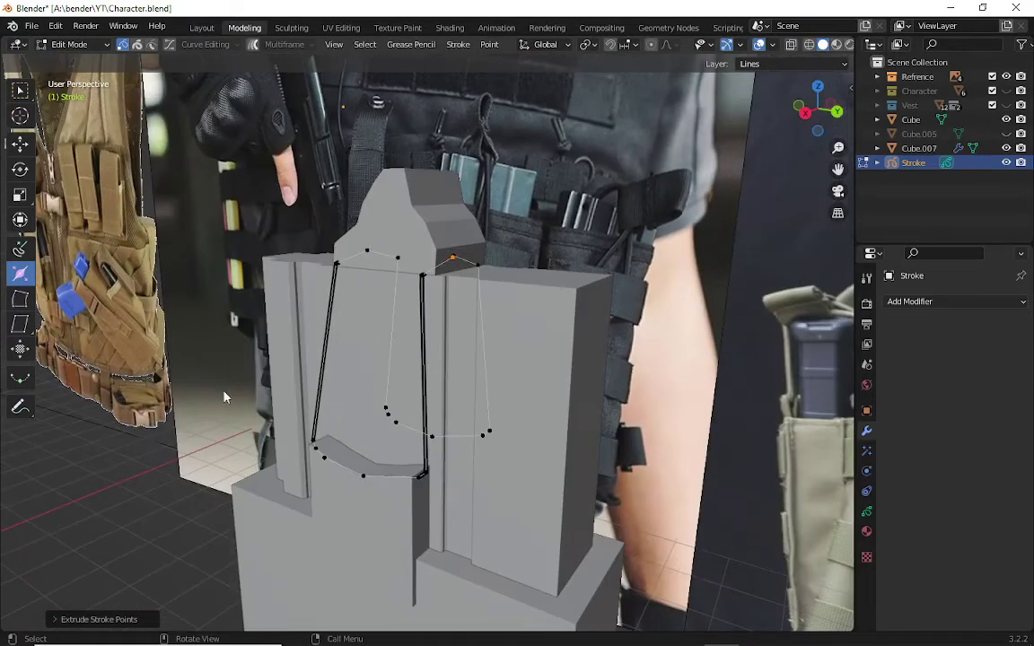
click(105, 491)
middle_drag(554, 289, 103, 384)
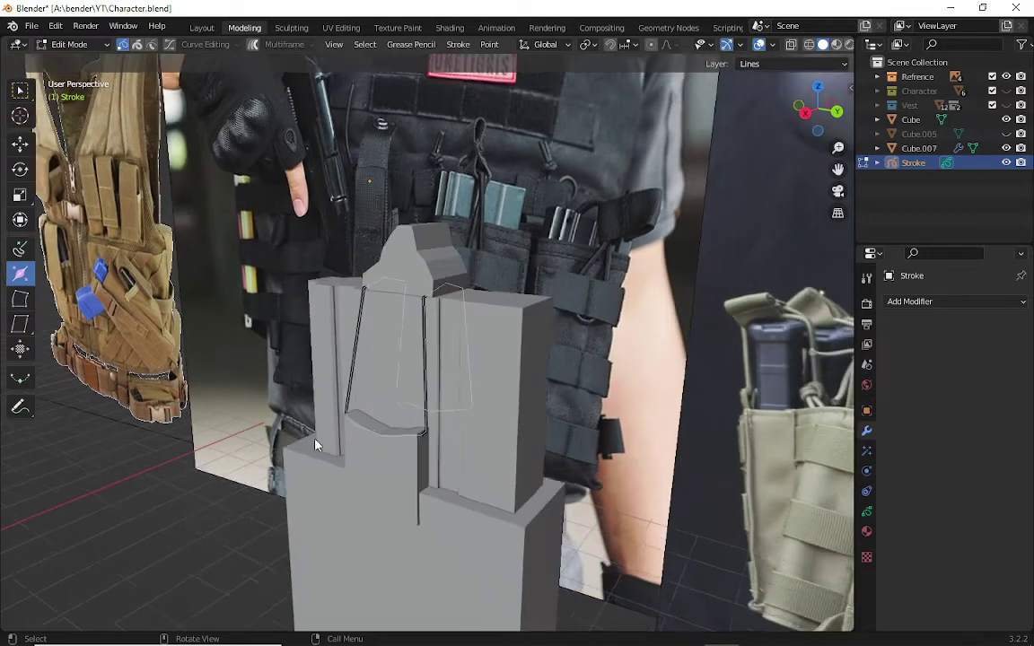
key(Tab)
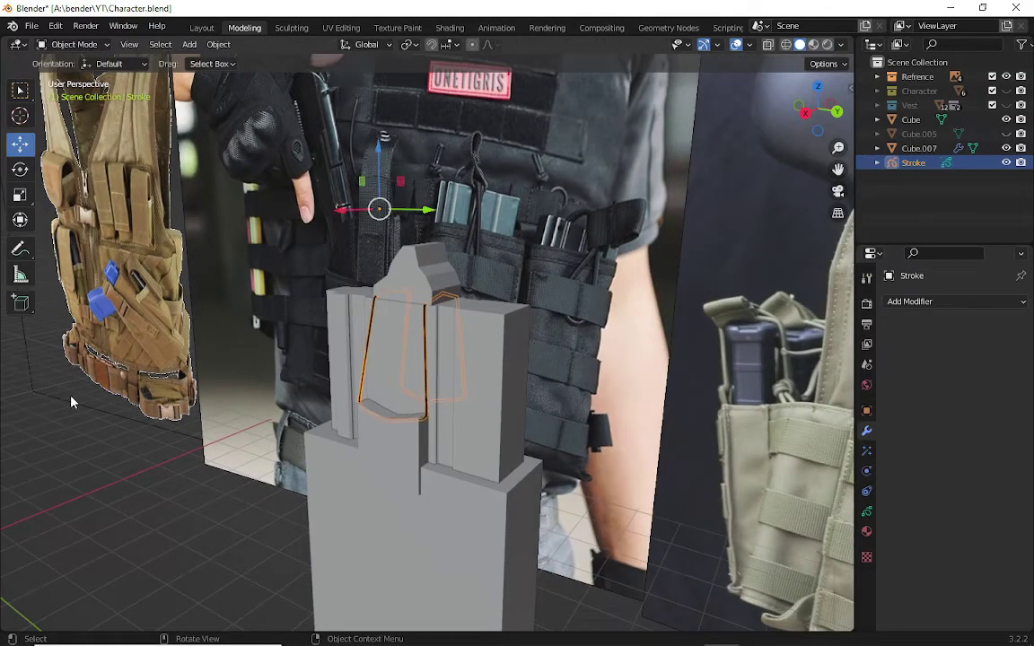
click(75, 441)
mouse_move(736, 108)
middle_down()
mouse_move(485, 180)
mouse_move(594, 252)
middle_up()
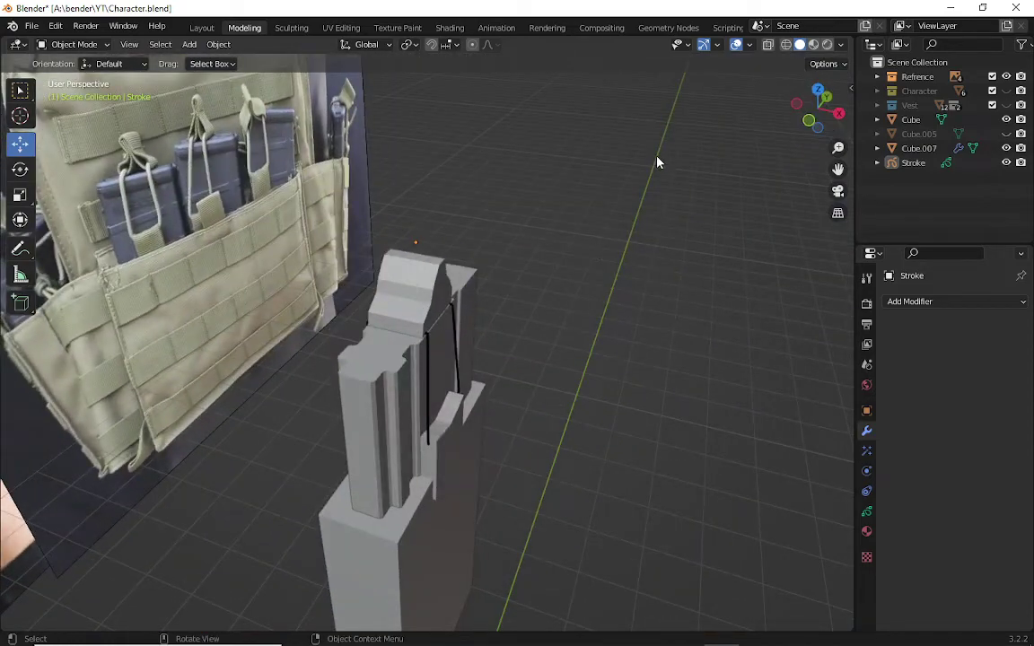
mouse_move(657, 162)
middle_down()
mouse_move(467, 207)
mouse_move(818, 105)
middle_up()
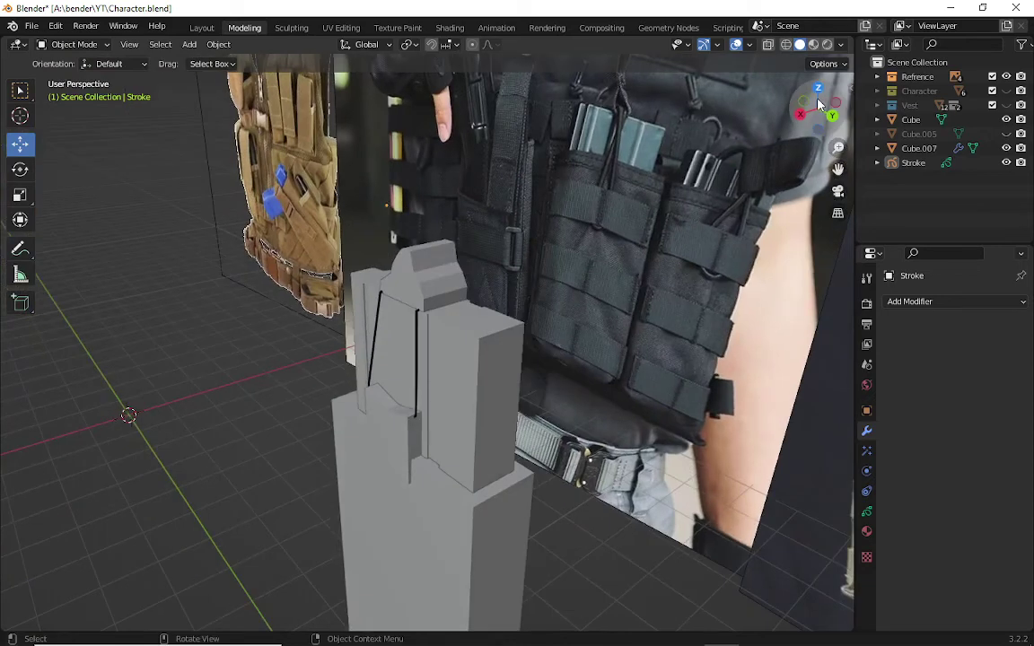
click(417, 336)
- Thicken all of the cord stroke's lines in Edit Mode
key(Tab)
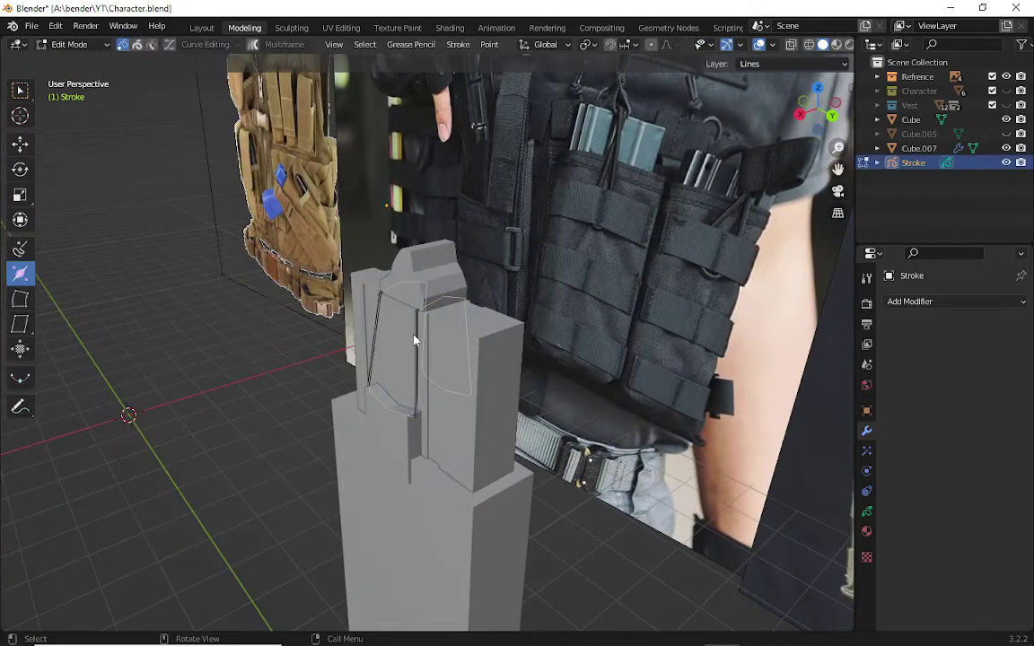
key(a)
key(alt+s)
click(188, 387)
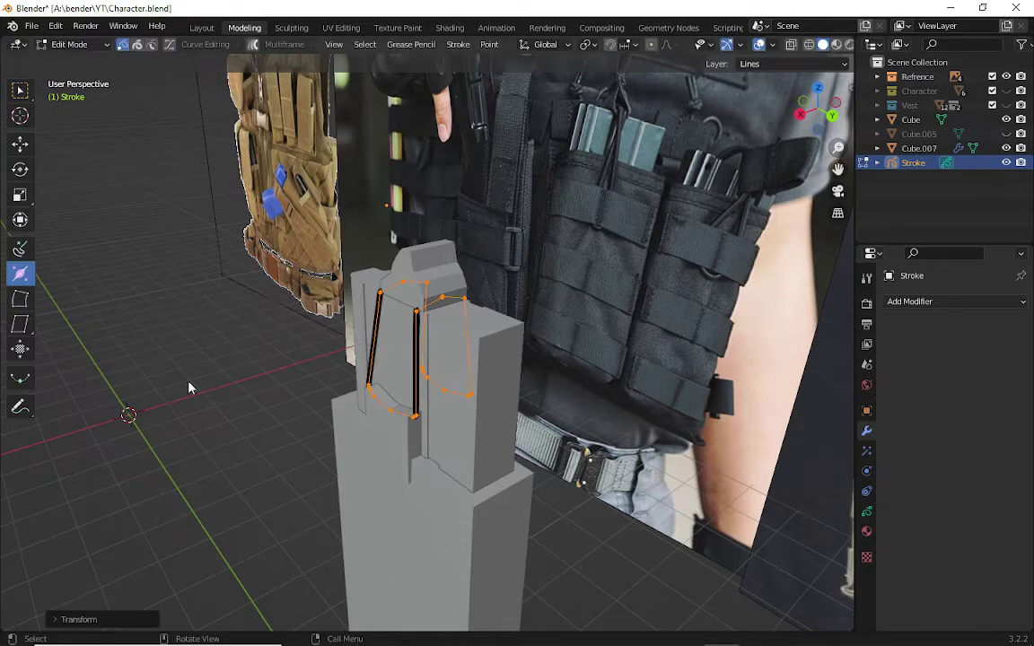
key(alt+a)
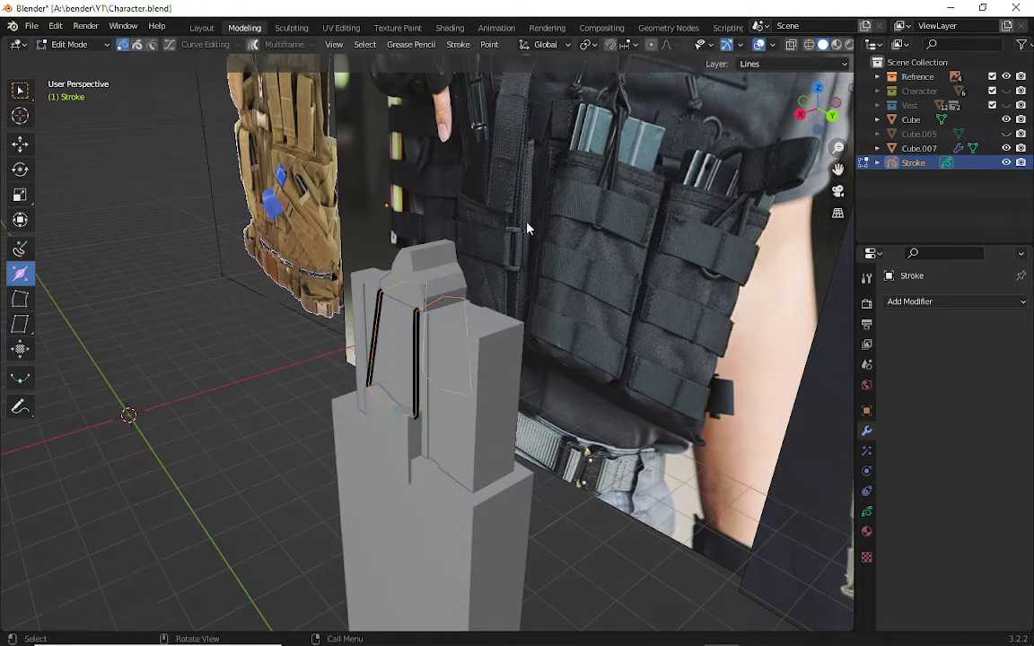
- Select the two top points of the cord loop and raise them in front view
mouse_move(817, 112)
mouse_down()
mouse_move(772, 115)
mouse_move(556, 300)
mouse_up()
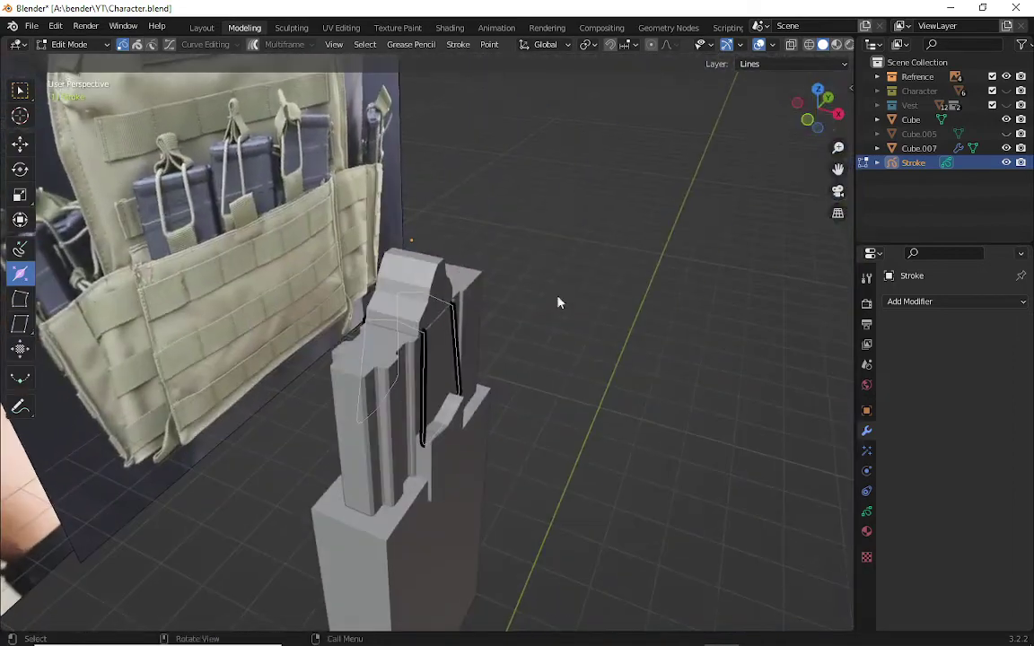
middle_drag(556, 300, 452, 341)
click(369, 301)
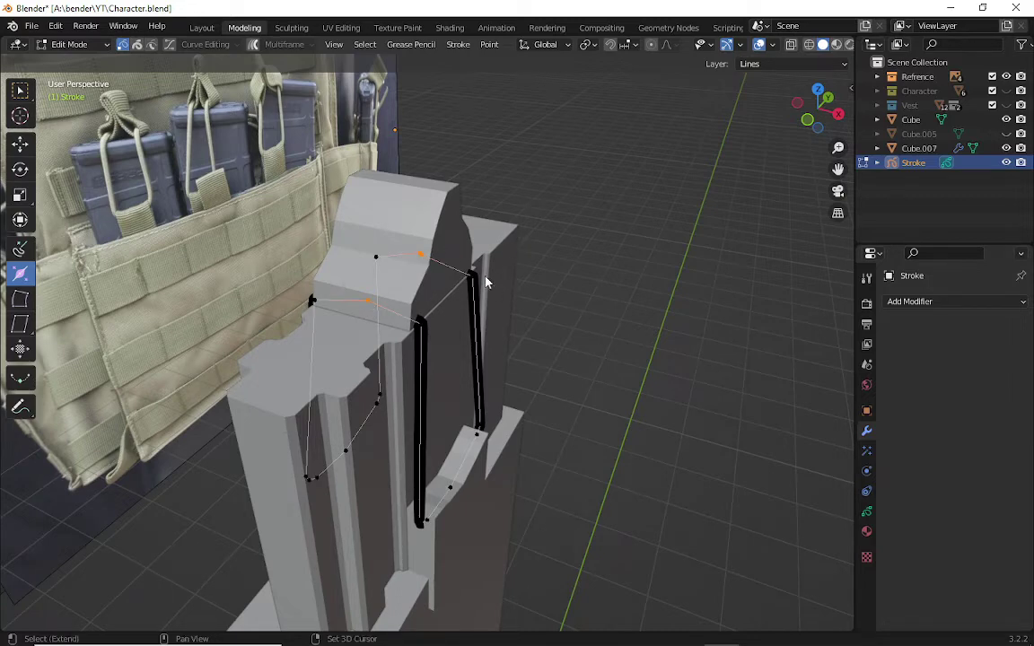
shift+click(376, 257)
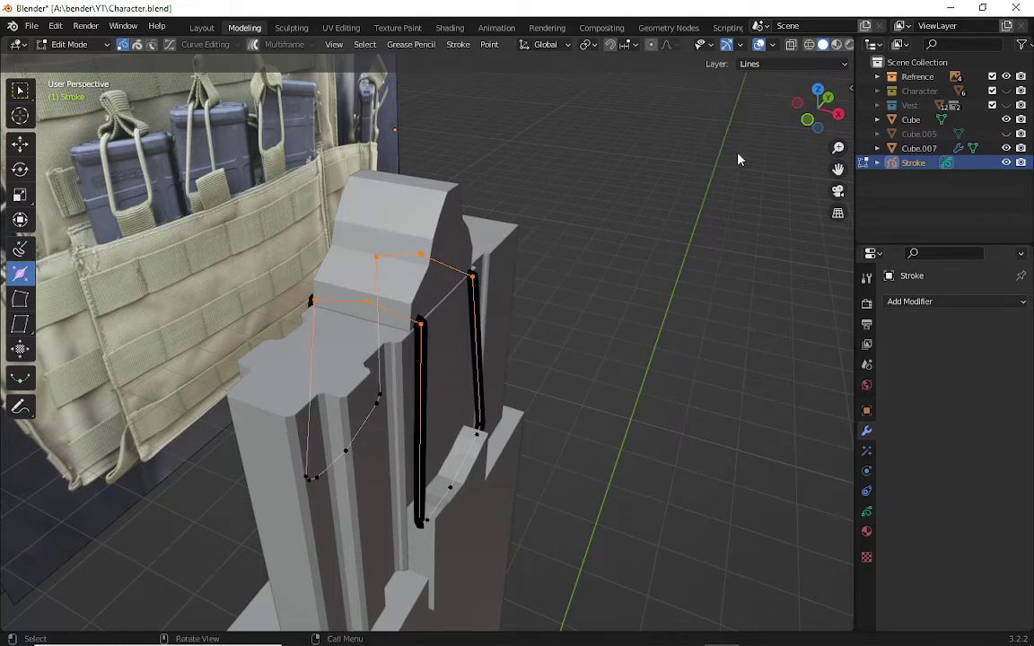
click(805, 120)
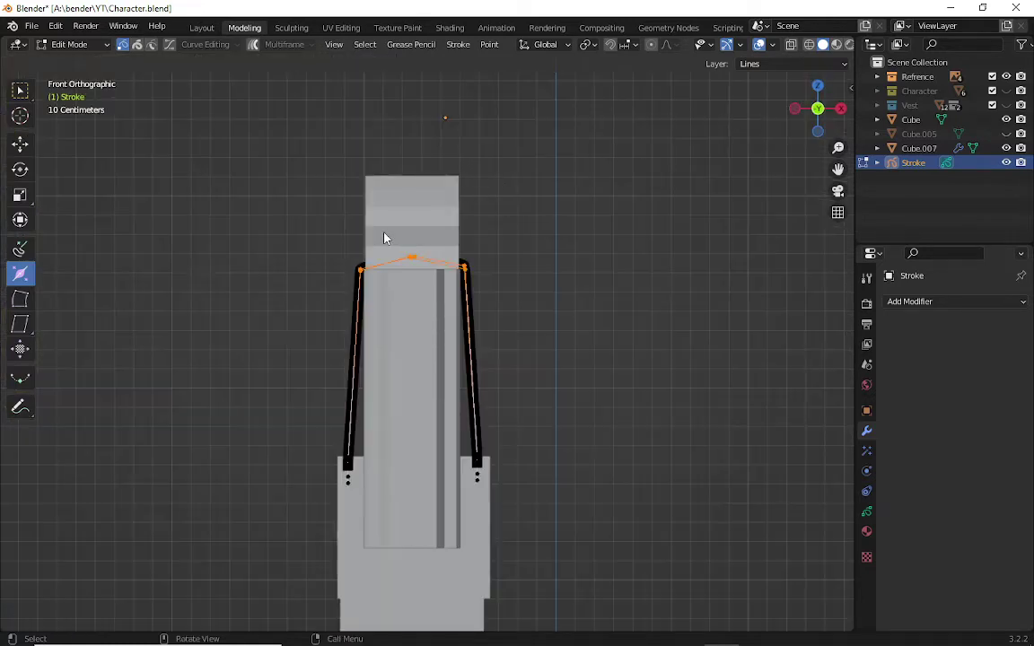
key(g)
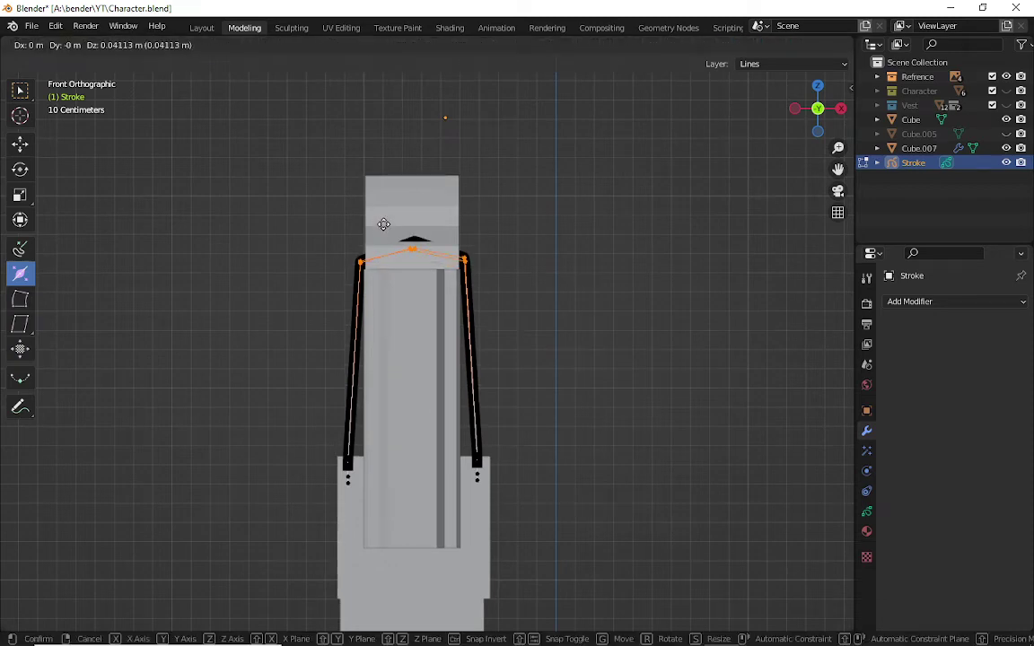
click(383, 223)
- Slide a single top point of the loop along the Y axis with the Move tool
drag(812, 108, 830, 114)
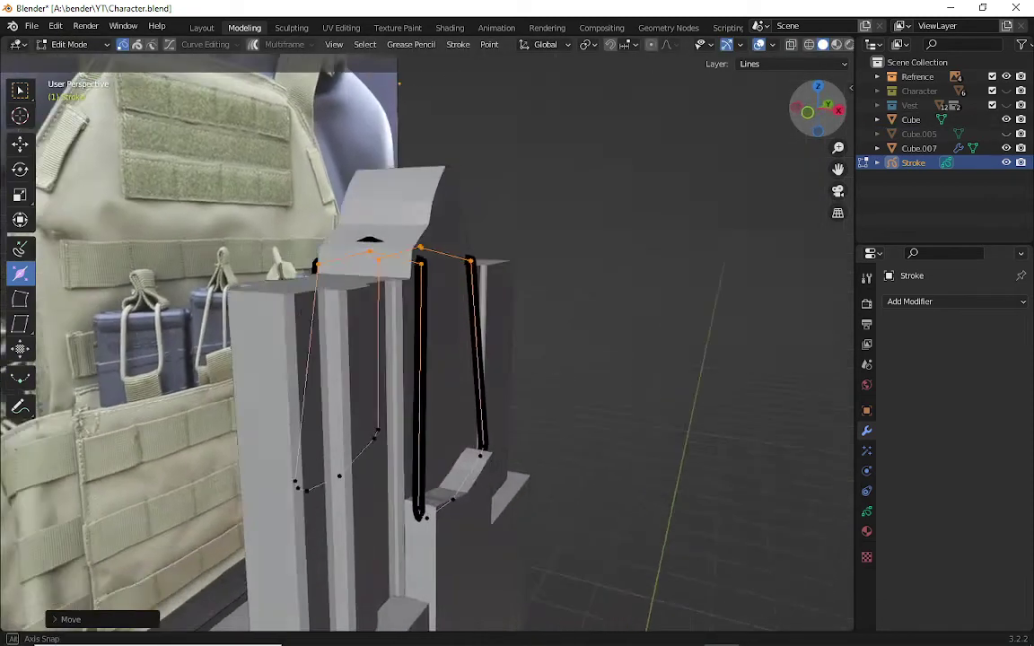
click(355, 269)
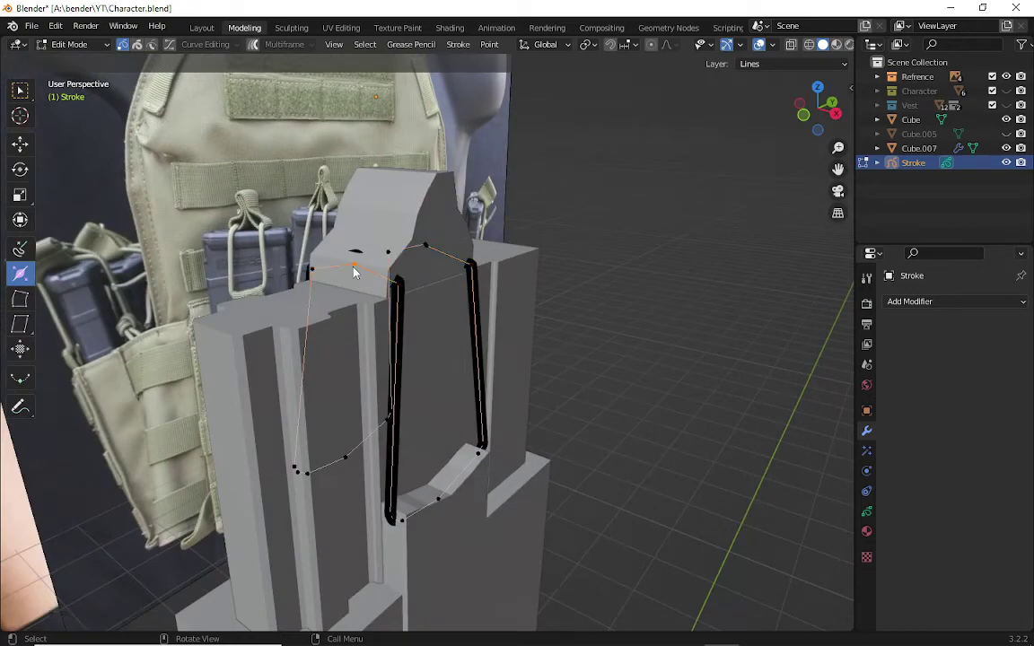
click(20, 141)
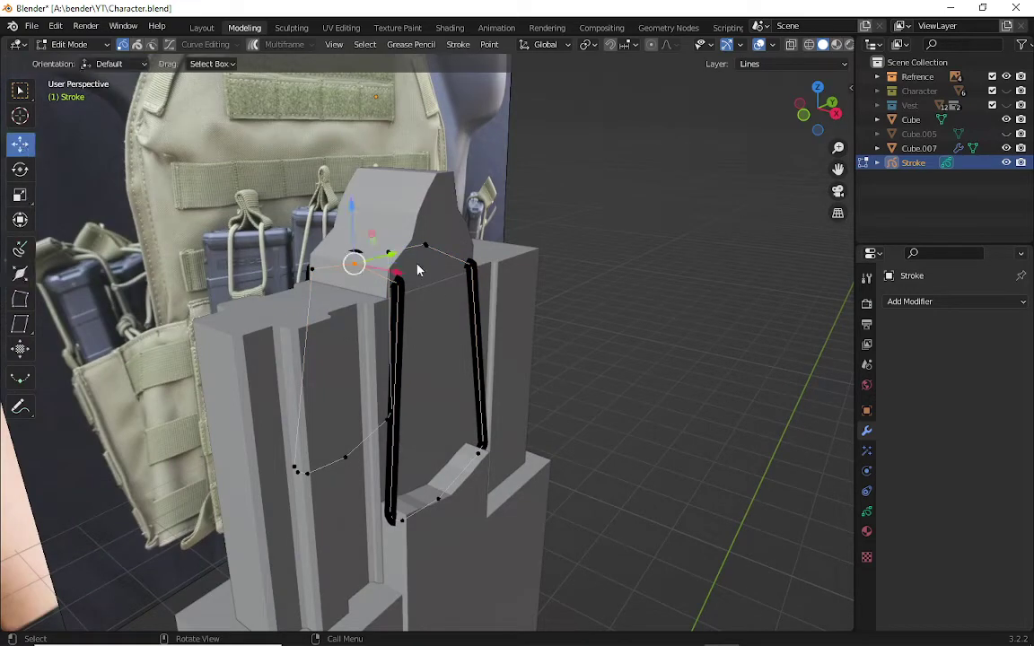
drag(395, 257, 696, 159)
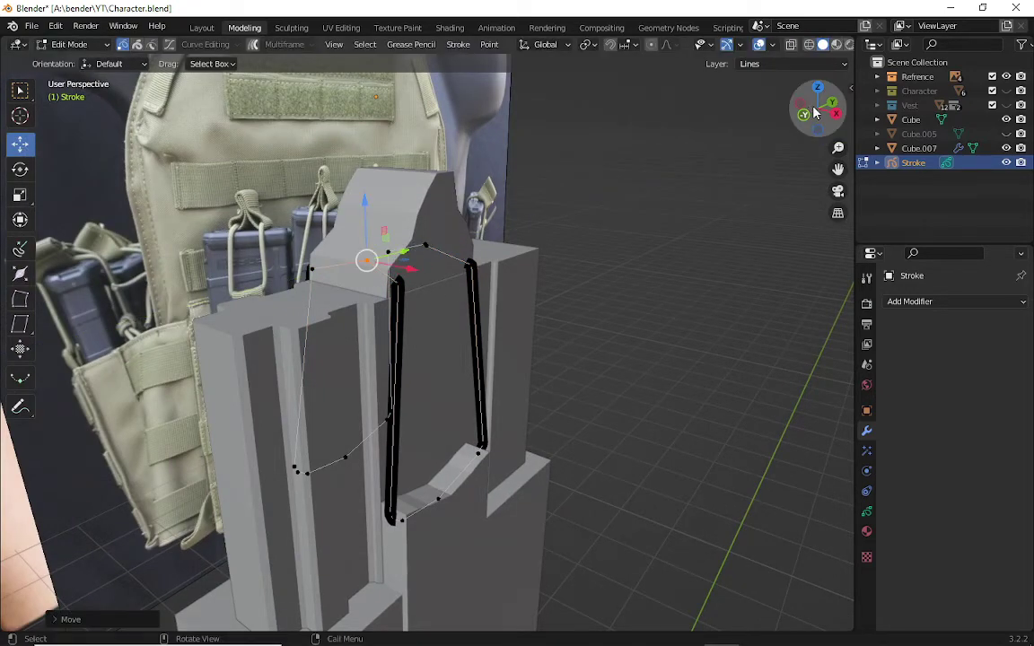
middle_drag(697, 159, 538, 161)
scroll(427, 341, down, 3)
middle_drag(538, 270, 478, 448)
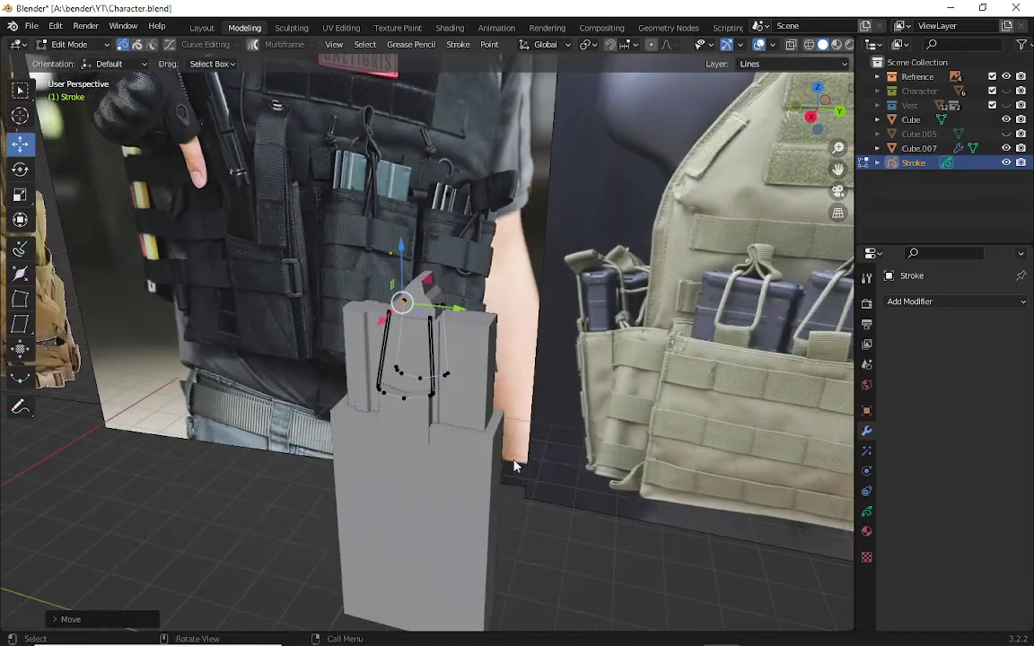
click(477, 473)
mouse_move(731, 189)
middle_down()
mouse_move(718, 323)
mouse_move(702, 263)
middle_up()
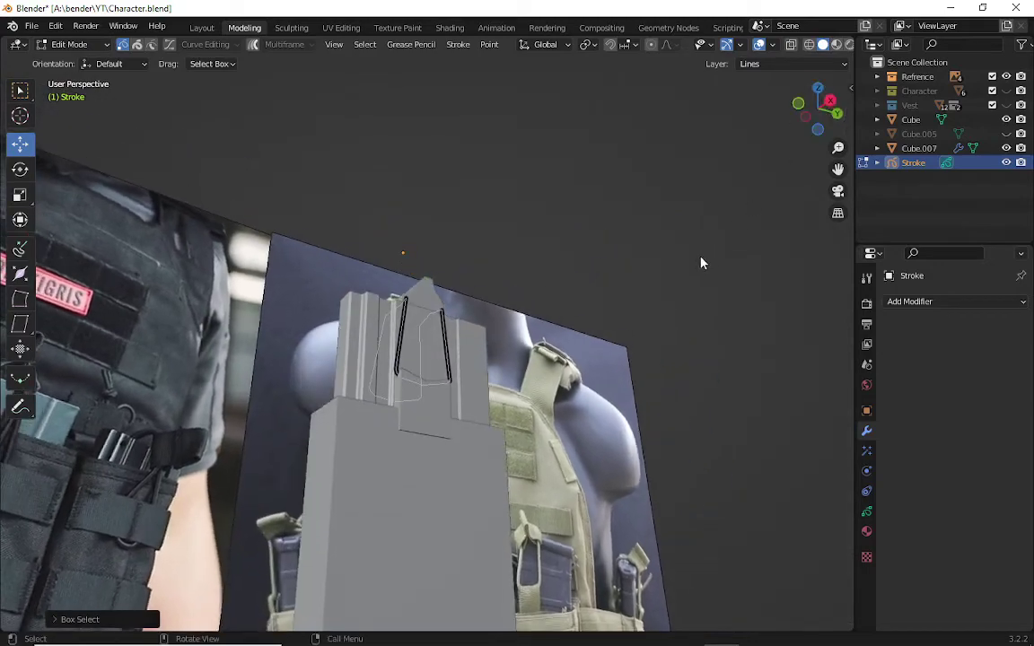
drag(703, 251, 667, 311)
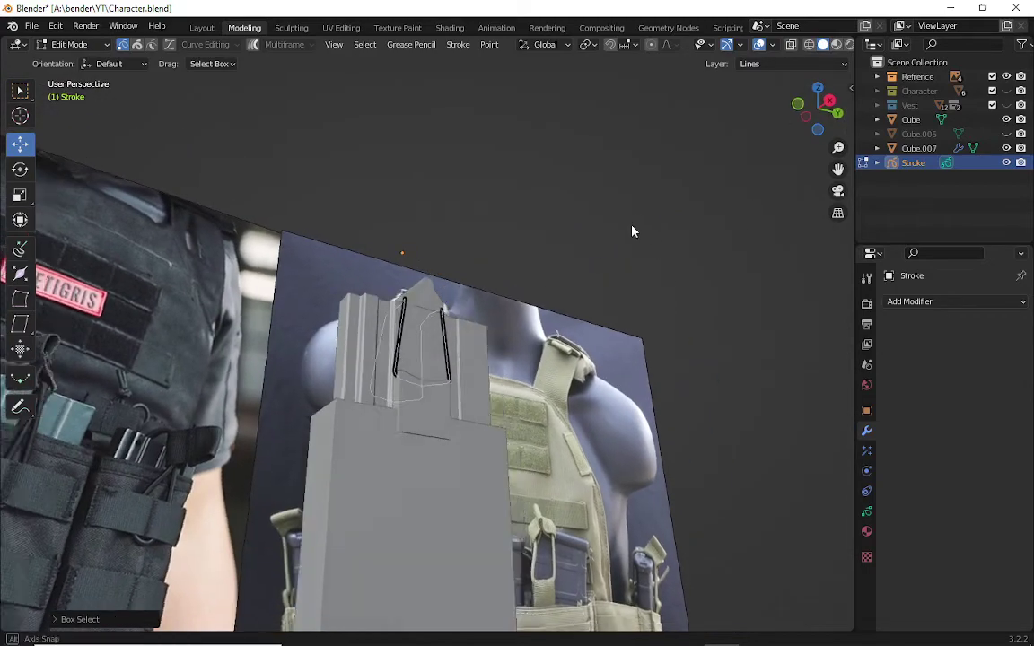
mouse_move(632, 229)
middle_down()
mouse_move(442, 302)
mouse_move(379, 274)
middle_up()
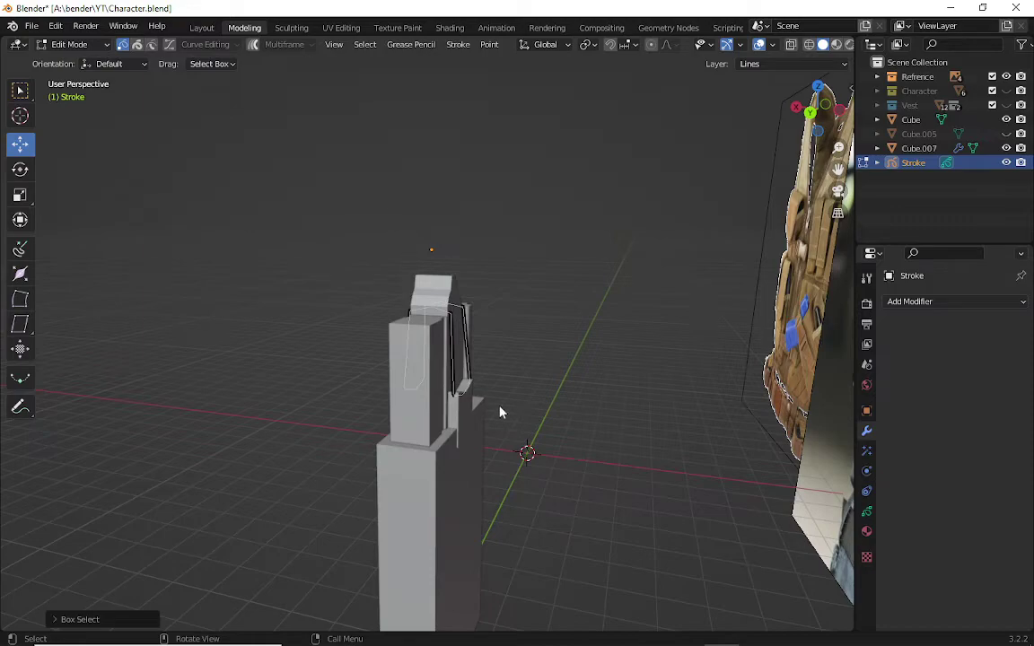
mouse_move(524, 399)
middle_down()
mouse_move(662, 391)
mouse_move(530, 363)
mouse_move(422, 369)
mouse_move(447, 347)
mouse_move(417, 329)
mouse_move(392, 337)
mouse_move(360, 272)
mouse_move(331, 253)
mouse_move(343, 245)
middle_up()
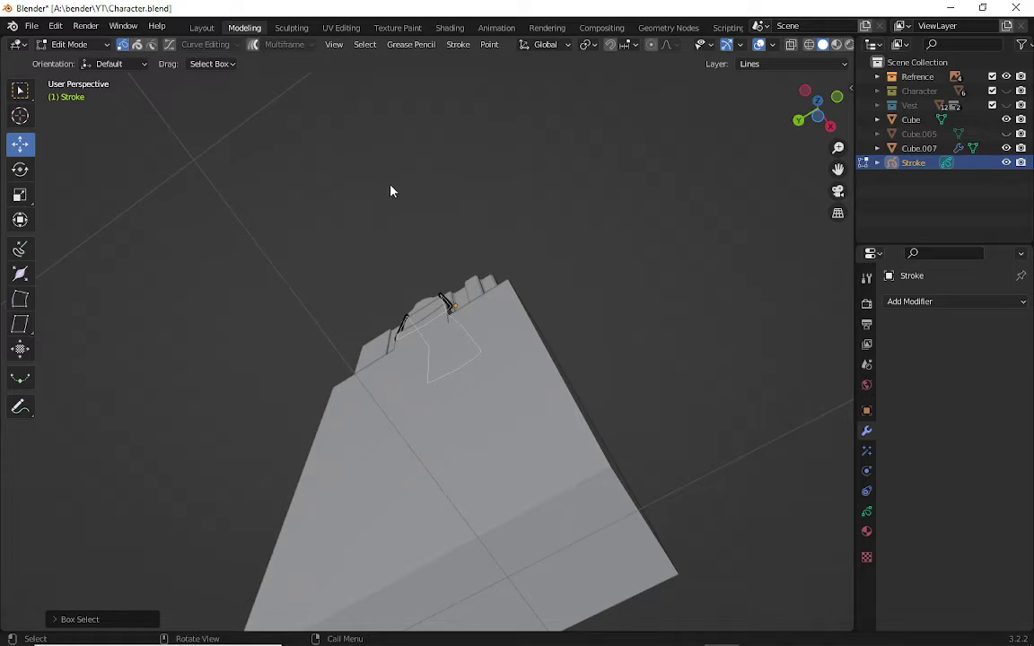
- Leave the cord stroke's Edit Mode, deselect it, and select the Cube.007 pouch body
middle_drag(510, 210, 288, 372)
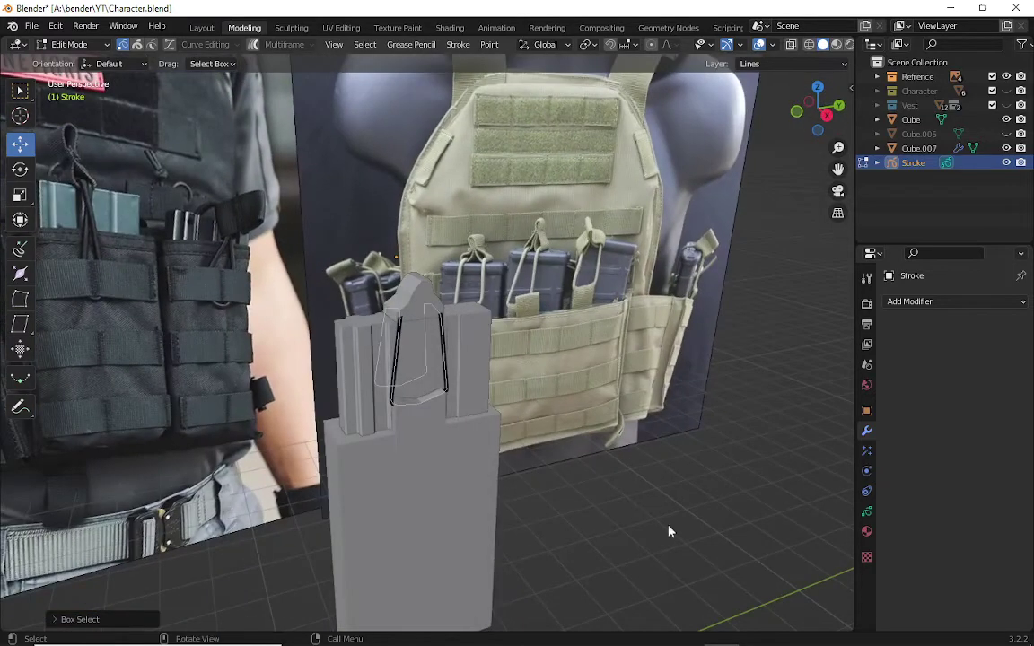
middle_drag(664, 492, 186, 190)
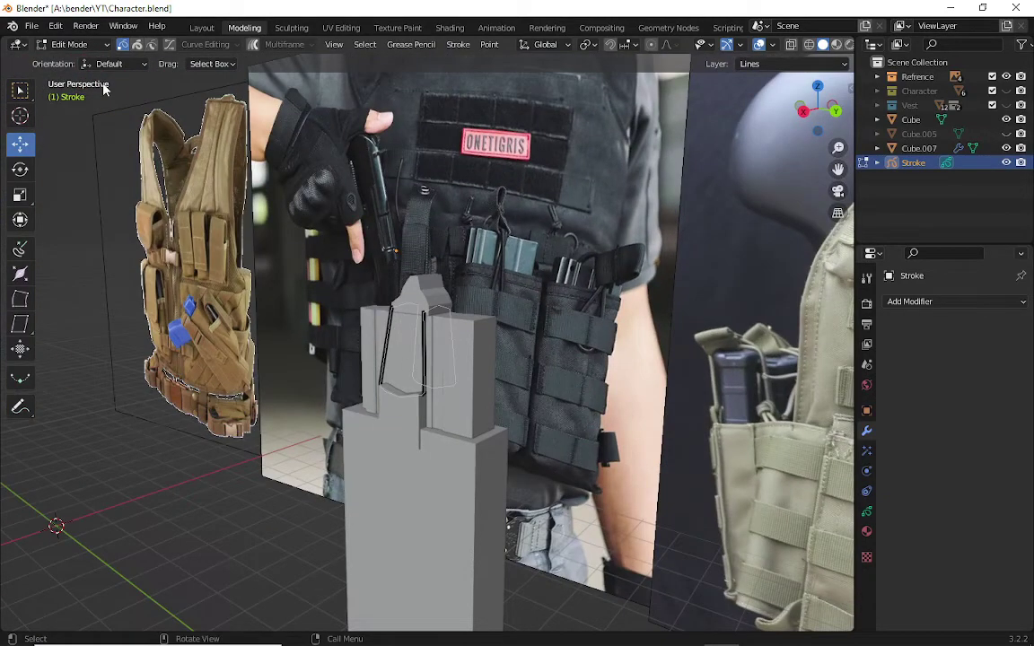
key(Tab)
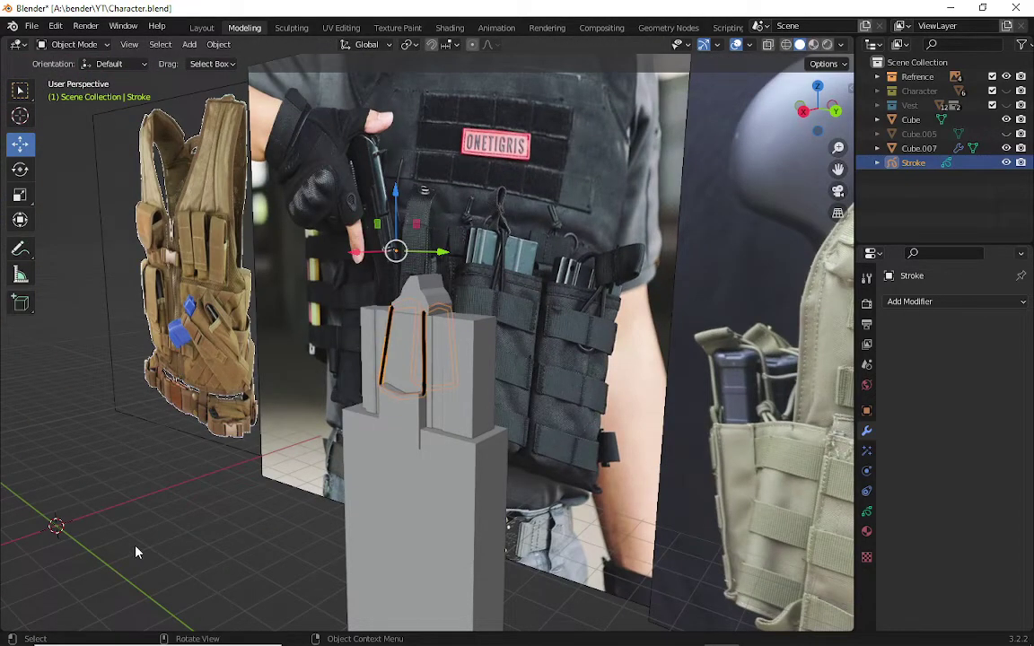
click(136, 552)
mouse_move(136, 552)
middle_down()
mouse_move(428, 358)
mouse_move(272, 478)
mouse_move(175, 354)
mouse_move(303, 471)
mouse_move(277, 473)
mouse_move(297, 496)
middle_up()
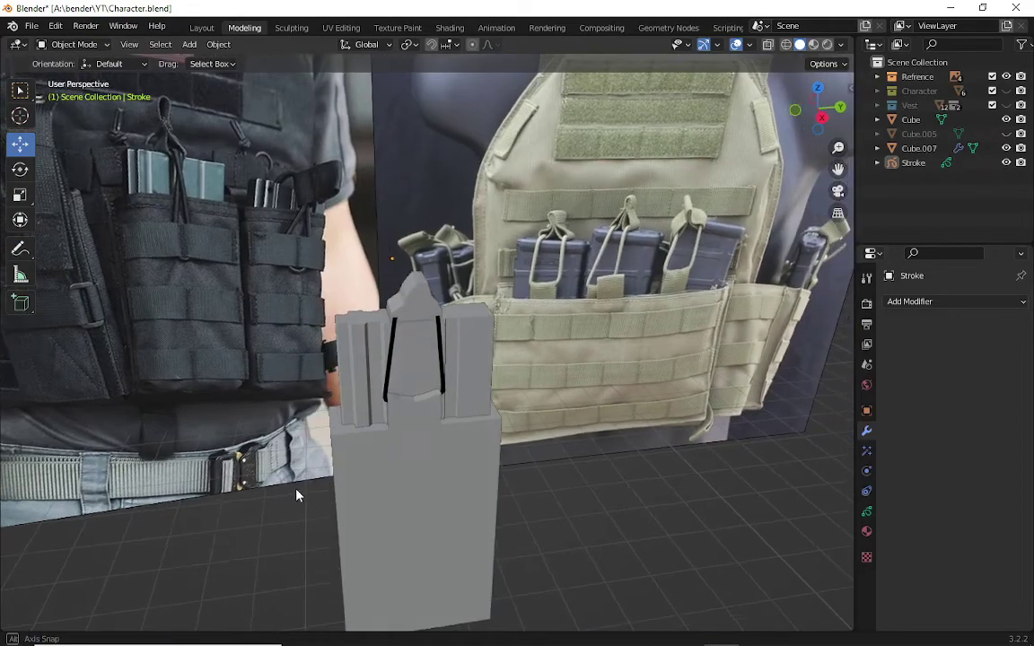
click(335, 489)
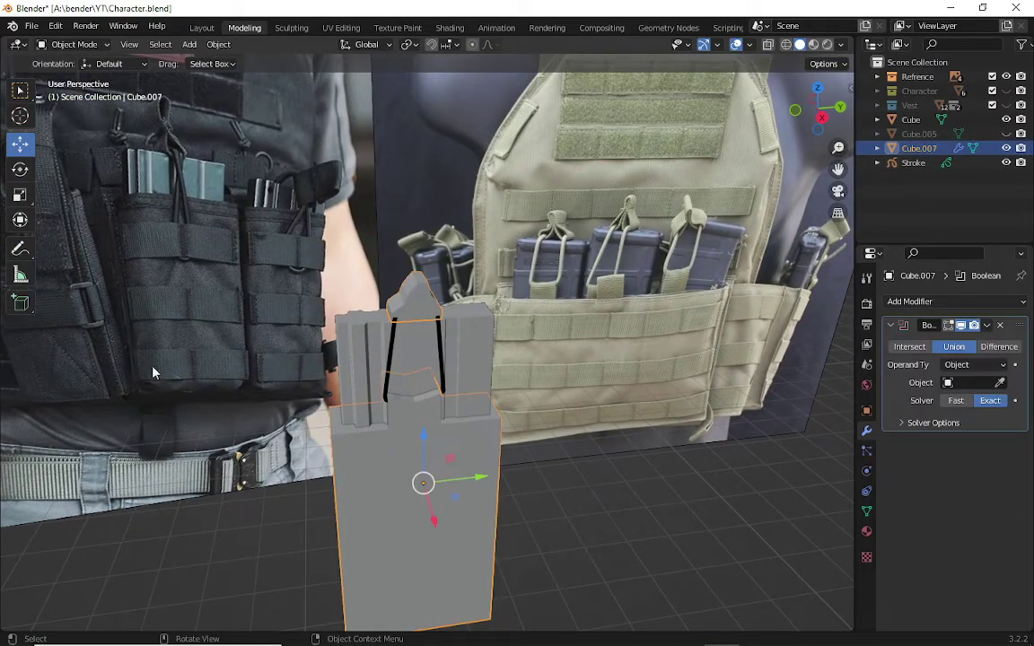
- In edge mode, select the lower block's left and right vertical edges and bevel them
key(Tab)
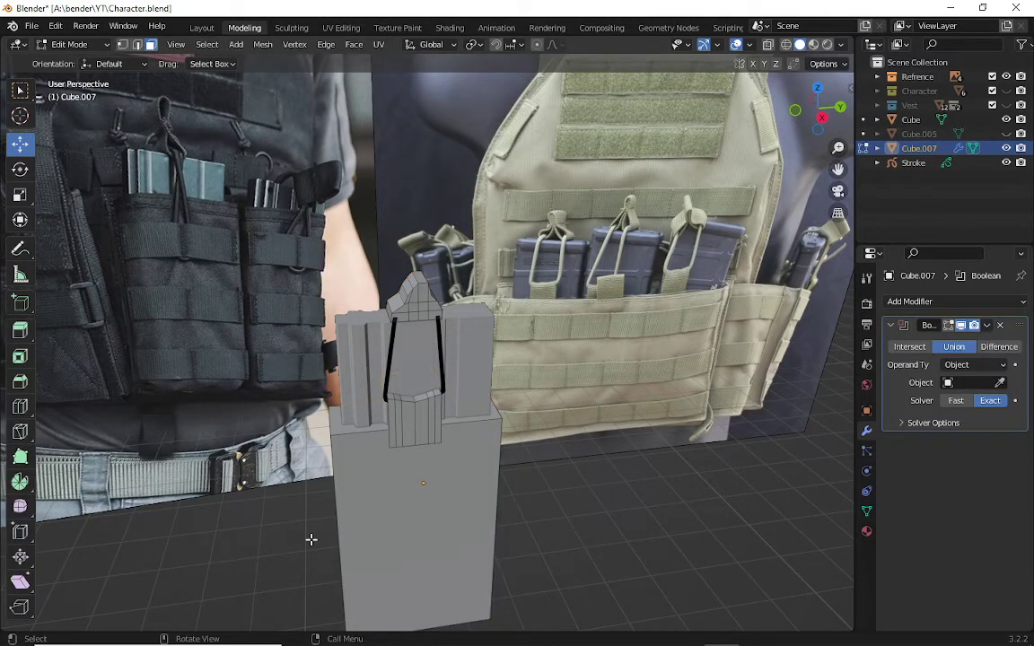
click(409, 497)
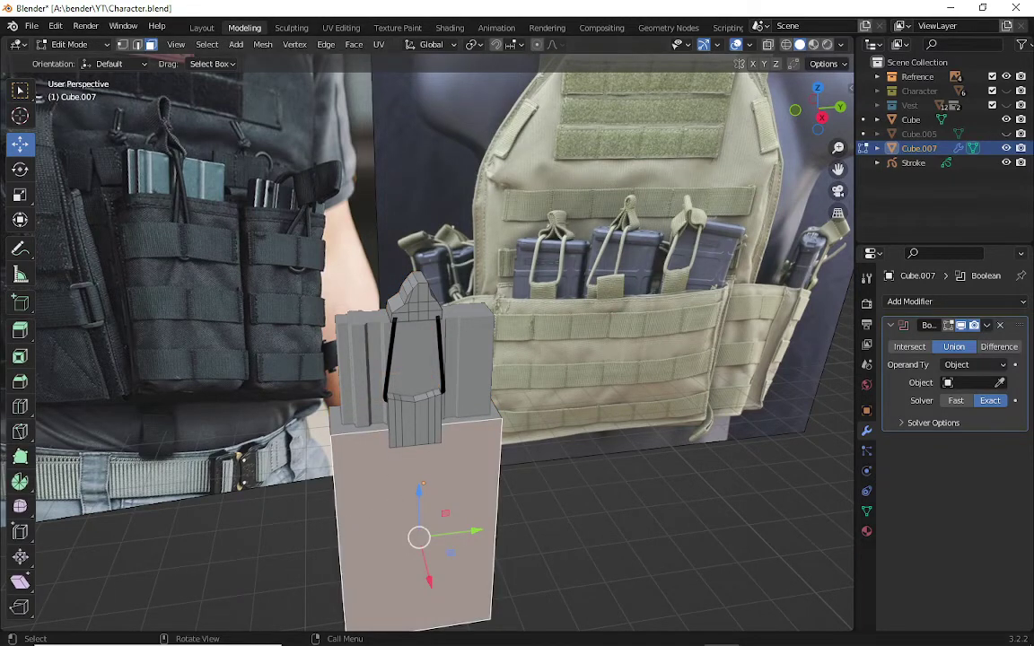
click(136, 44)
click(346, 507)
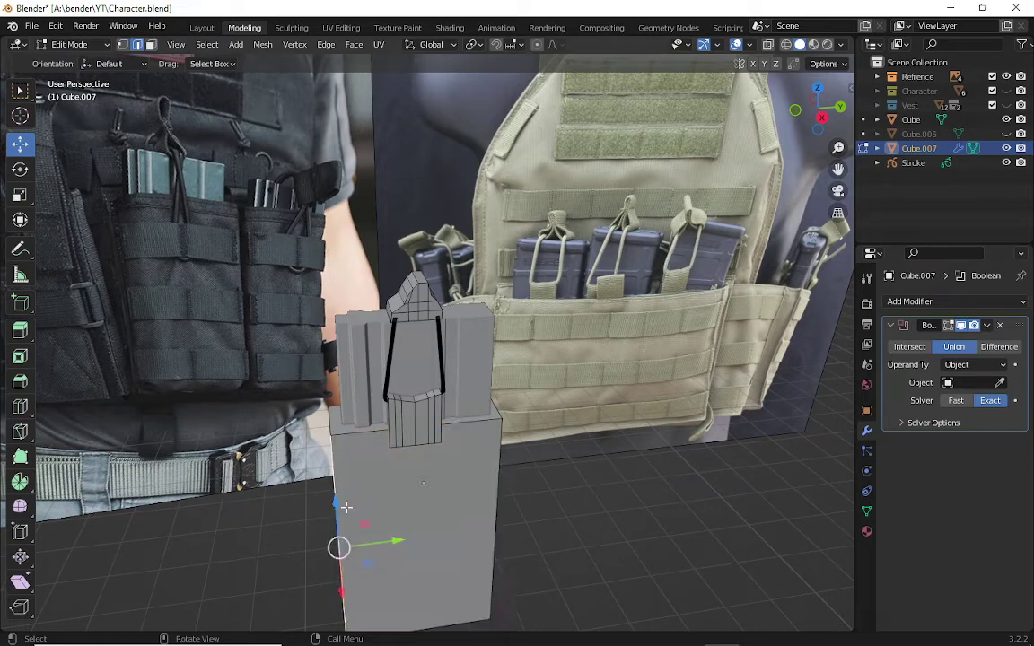
click(498, 471)
mouse_move(531, 477)
middle_down()
mouse_move(295, 497)
mouse_move(381, 430)
middle_up()
shift+click(363, 438)
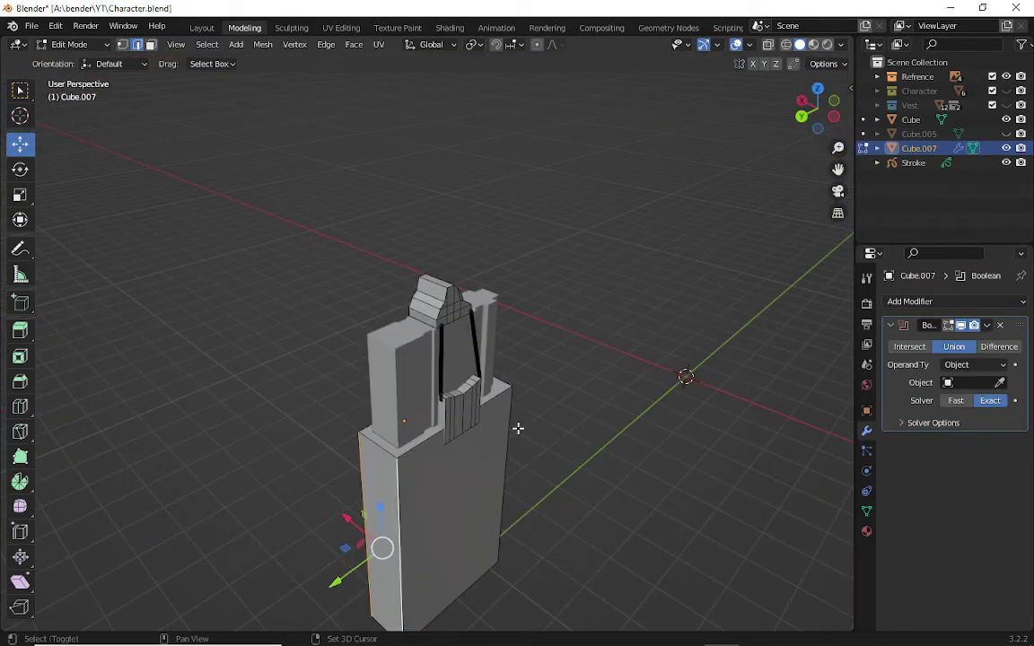
shift+click(475, 437)
middle_drag(468, 439, 459, 489)
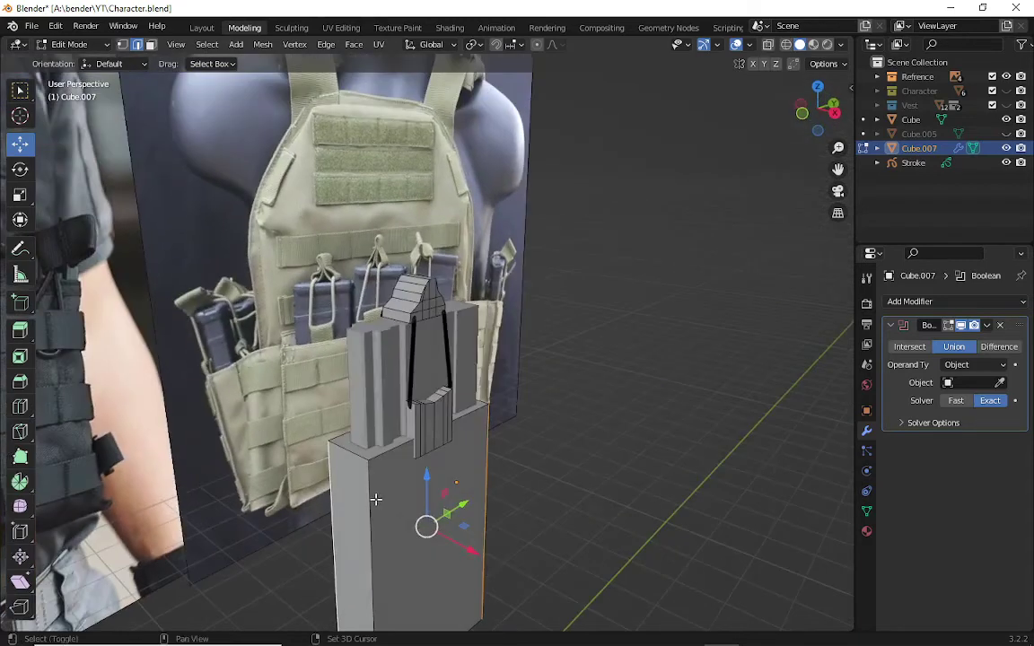
shift+click(331, 449)
key(b)
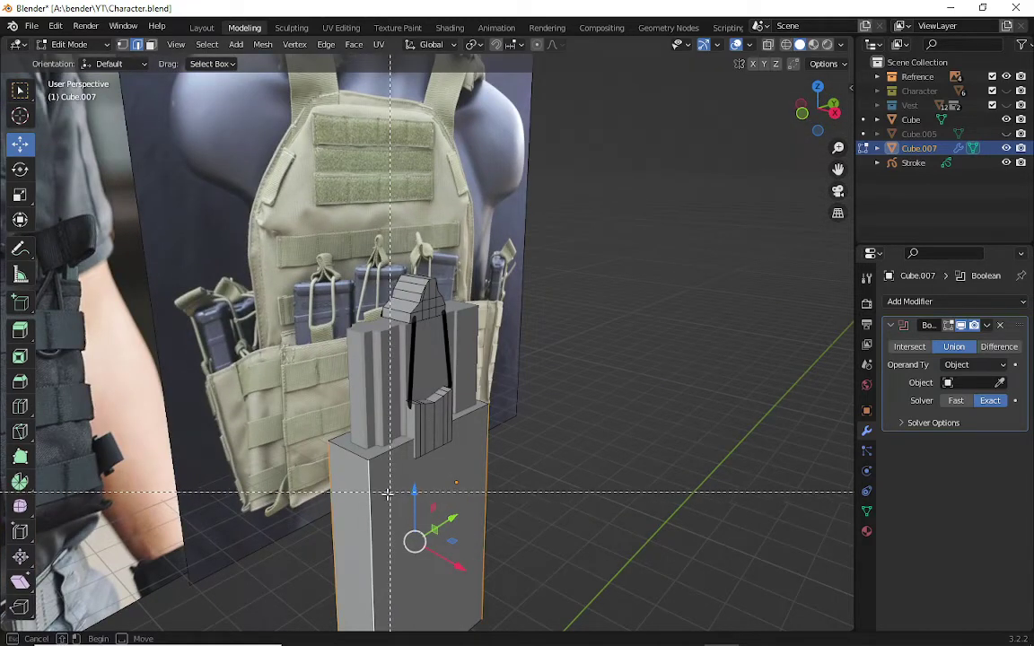
key(Escape)
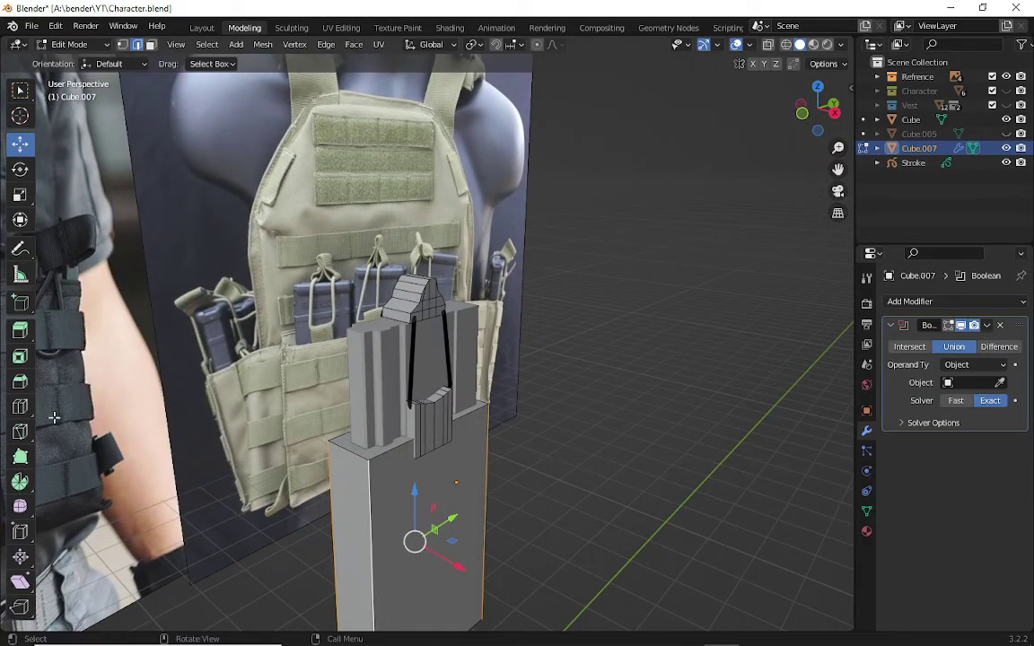
click(20, 382)
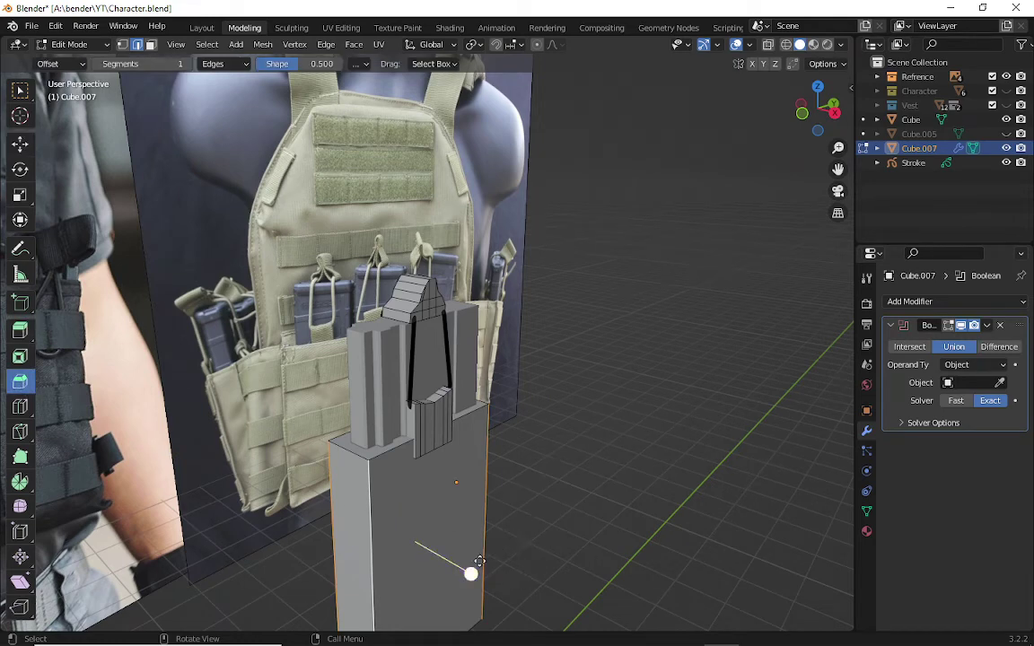
drag(476, 569, 484, 578)
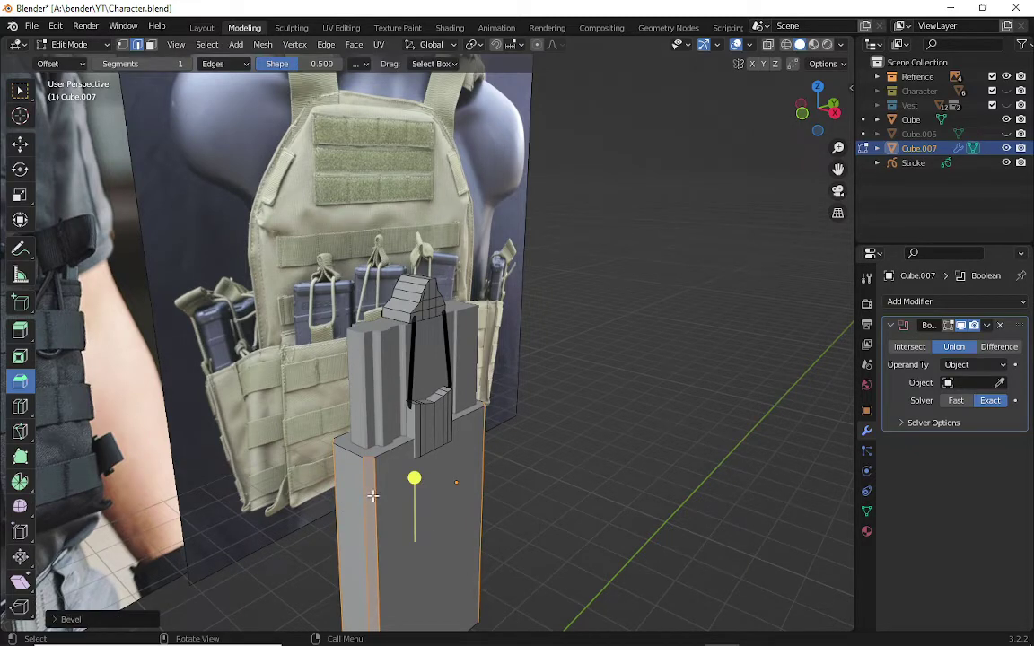
- Bevel the pouch's front and right vertical edges to round its sides
click(650, 463)
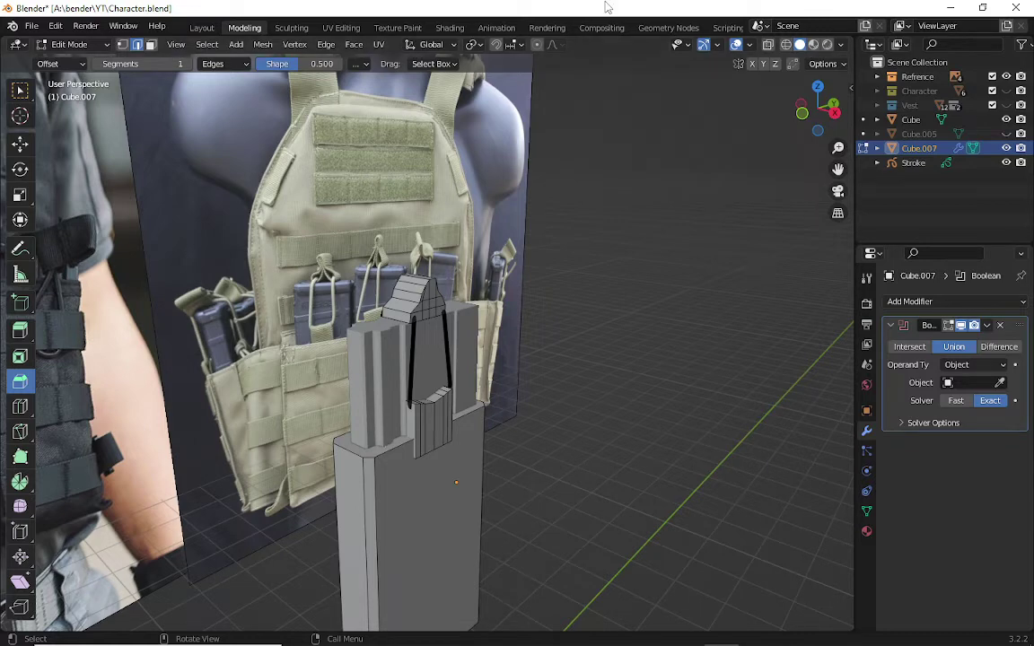
alt+click(359, 499)
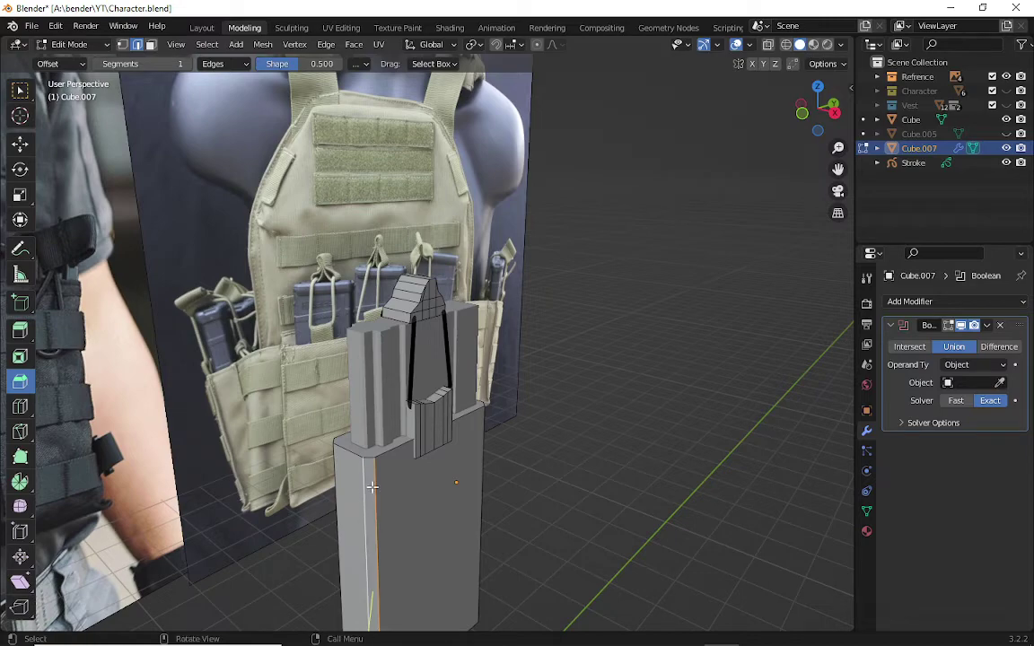
mouse_move(357, 500)
middle_down()
mouse_move(476, 471)
mouse_move(509, 493)
mouse_move(495, 498)
mouse_move(549, 504)
middle_up()
shift+click(471, 500)
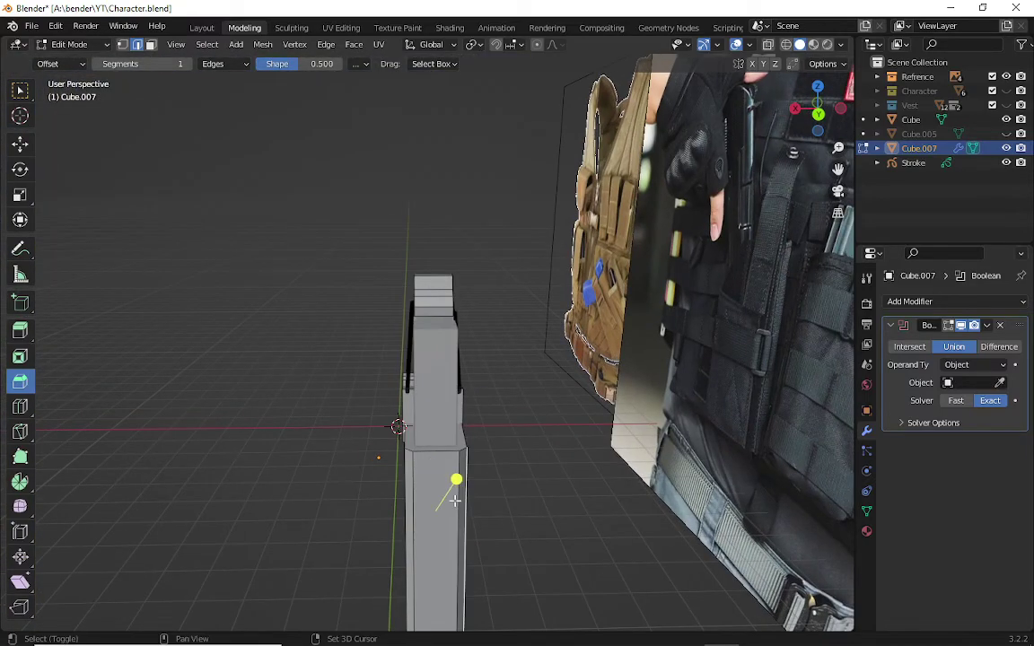
middle_drag(412, 521, 498, 482)
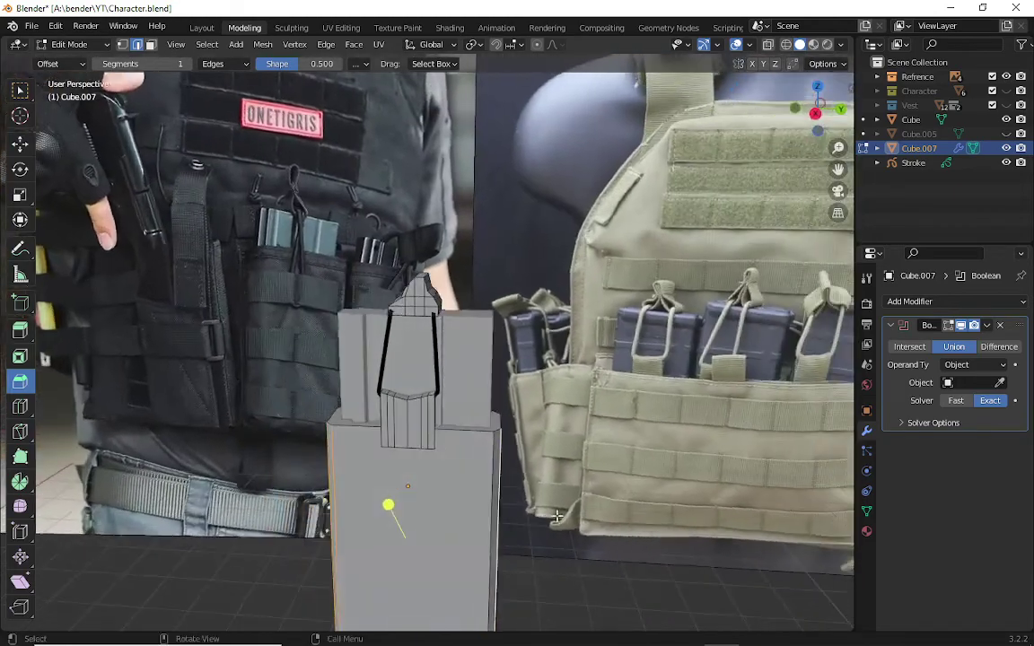
drag(415, 476, 417, 465)
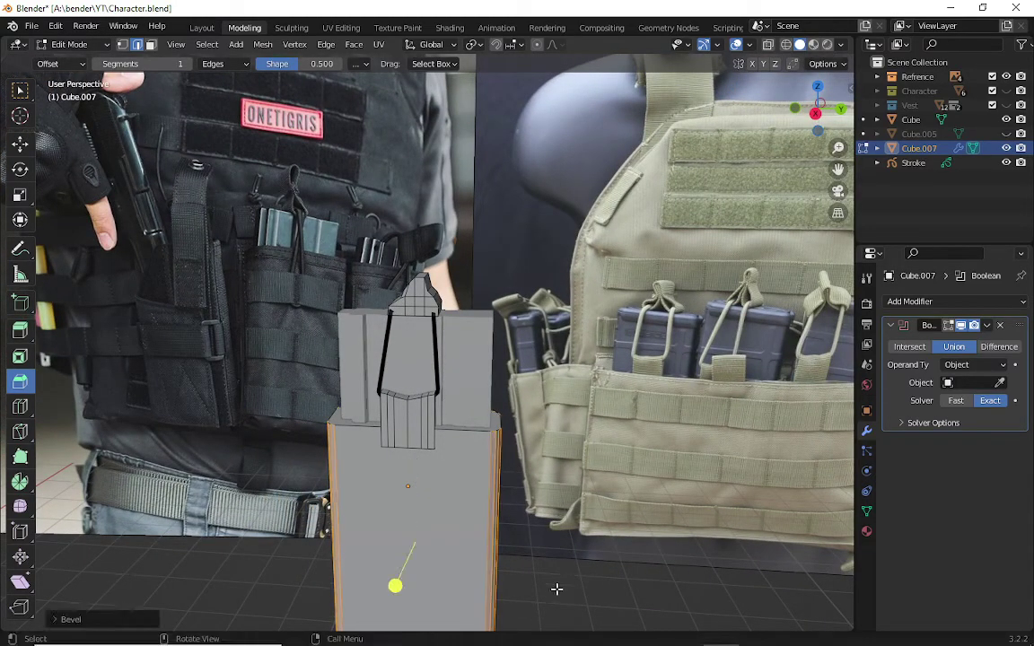
mouse_move(561, 579)
middle_down()
mouse_move(425, 433)
mouse_move(521, 351)
mouse_move(545, 446)
mouse_move(529, 598)
mouse_move(554, 583)
middle_up()
middle_drag(551, 541, 567, 417)
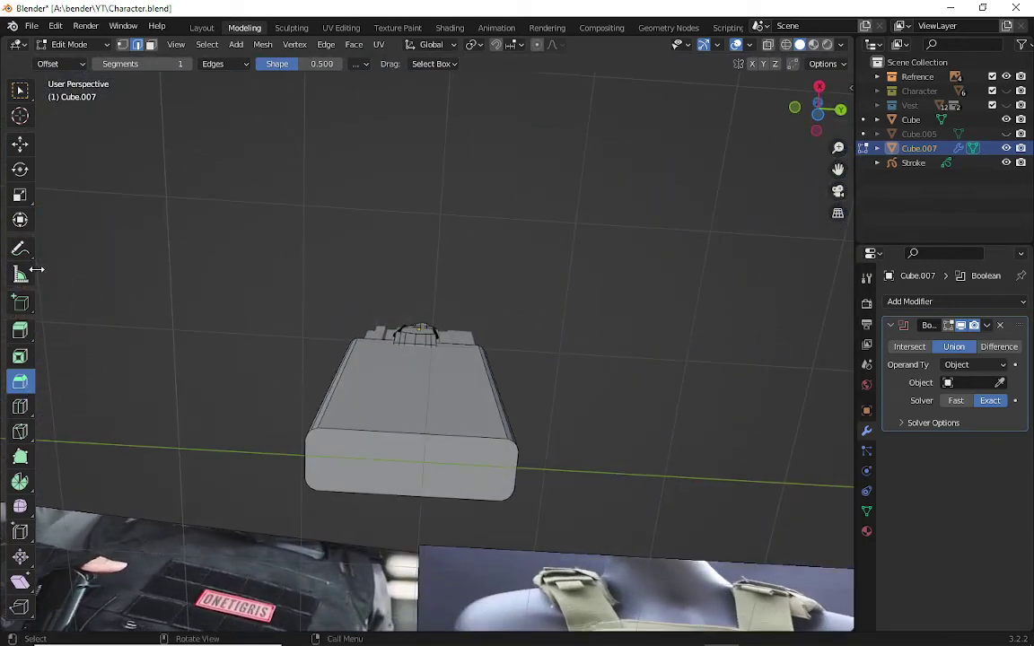
- Inset the pouch's bottom end face and nudge it along Z
click(20, 143)
click(380, 466)
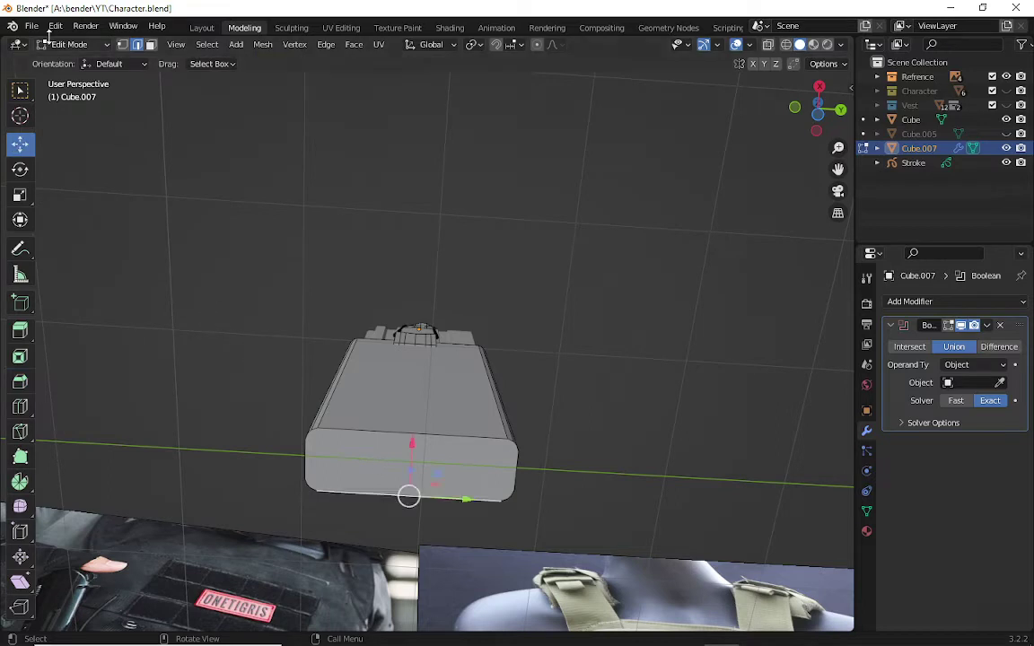
key(alt+a)
click(370, 465)
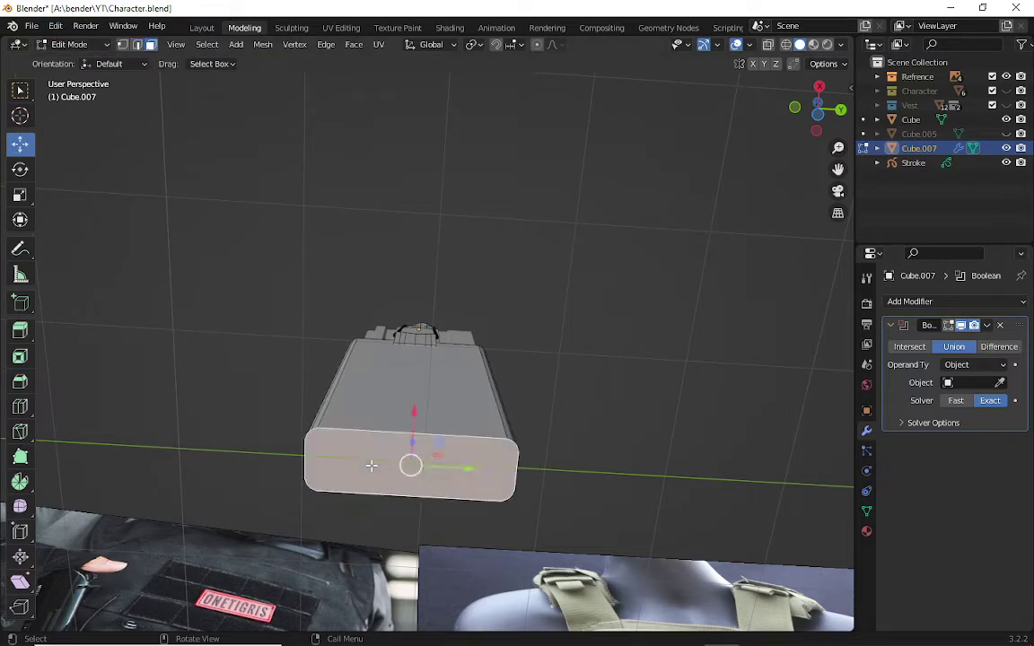
key(i)
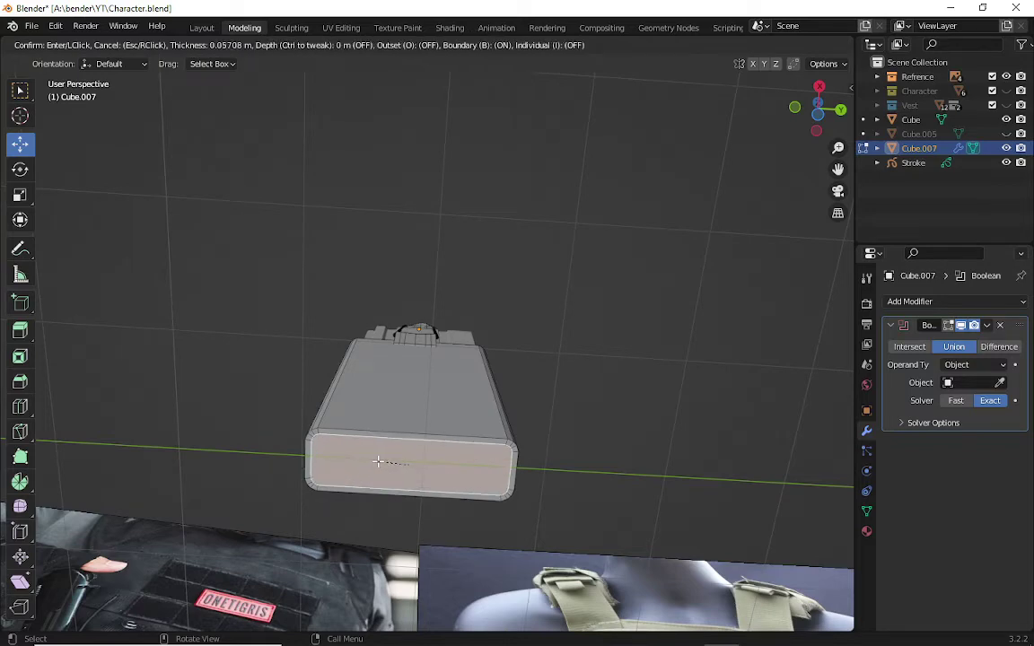
click(377, 462)
middle_drag(493, 387, 468, 458)
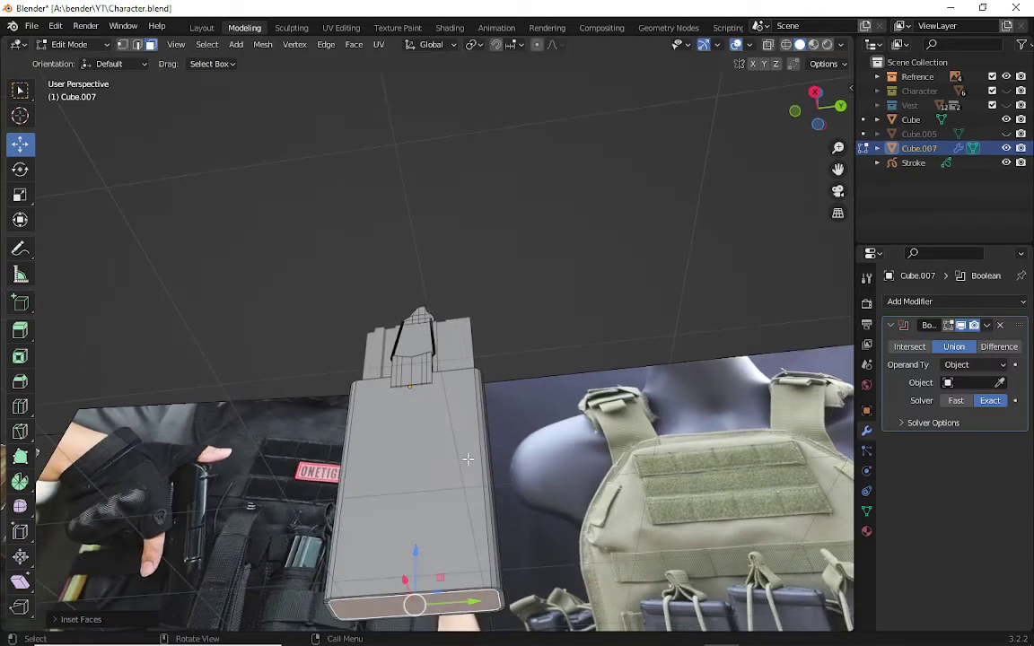
drag(414, 554, 414, 562)
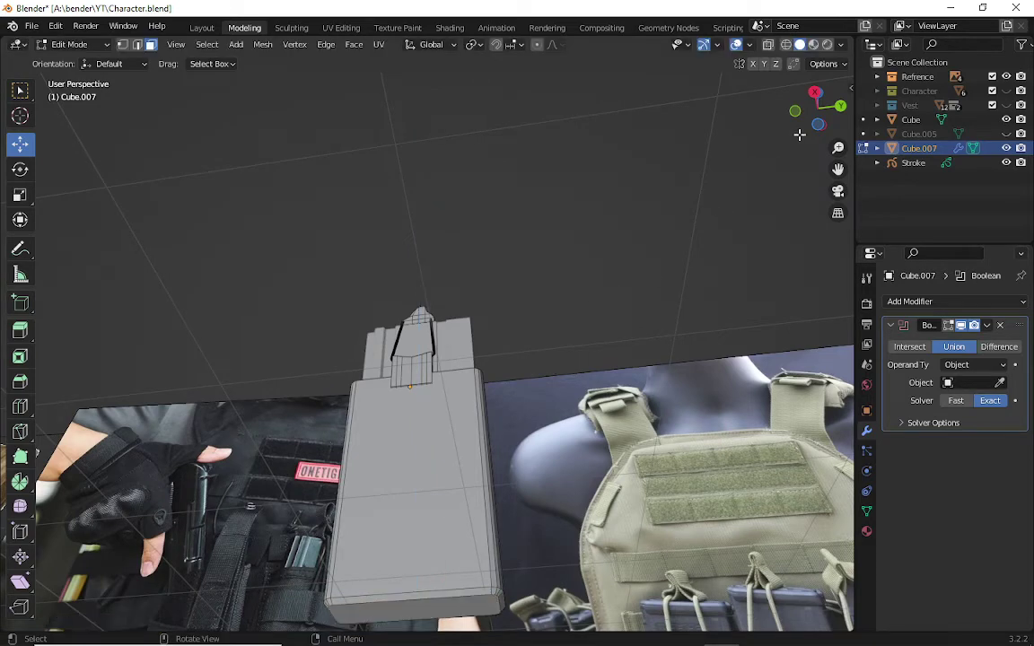
- Push the inset end face further along Z to form the base rim
mouse_move(799, 135)
mouse_down()
mouse_move(790, 144)
mouse_move(726, 123)
mouse_up()
click(467, 330)
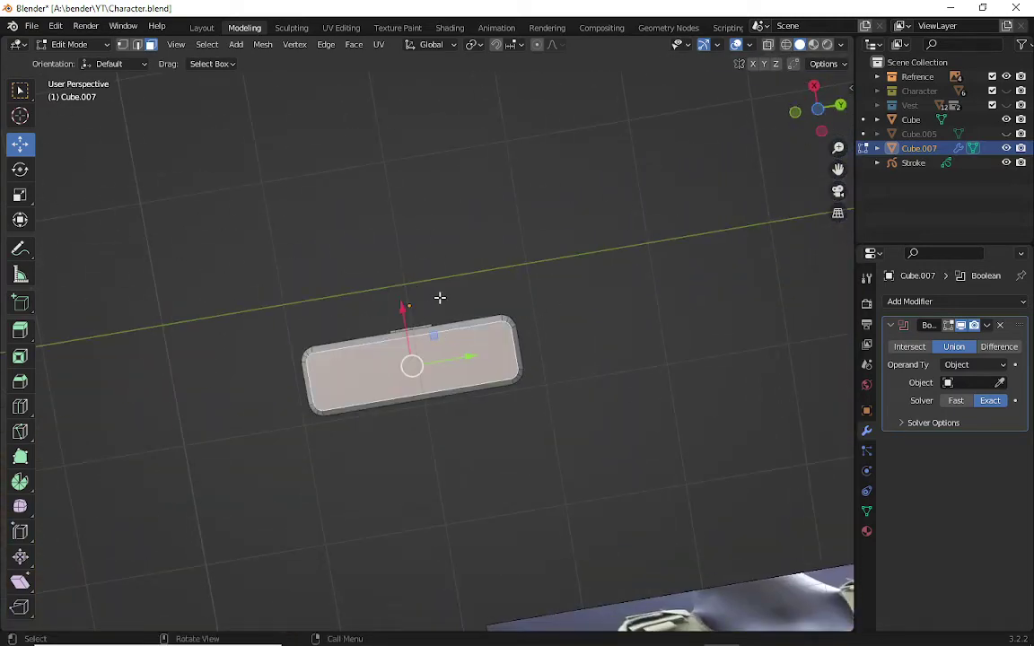
middle_drag(438, 297, 413, 481)
drag(414, 481, 422, 481)
drag(818, 108, 311, 629)
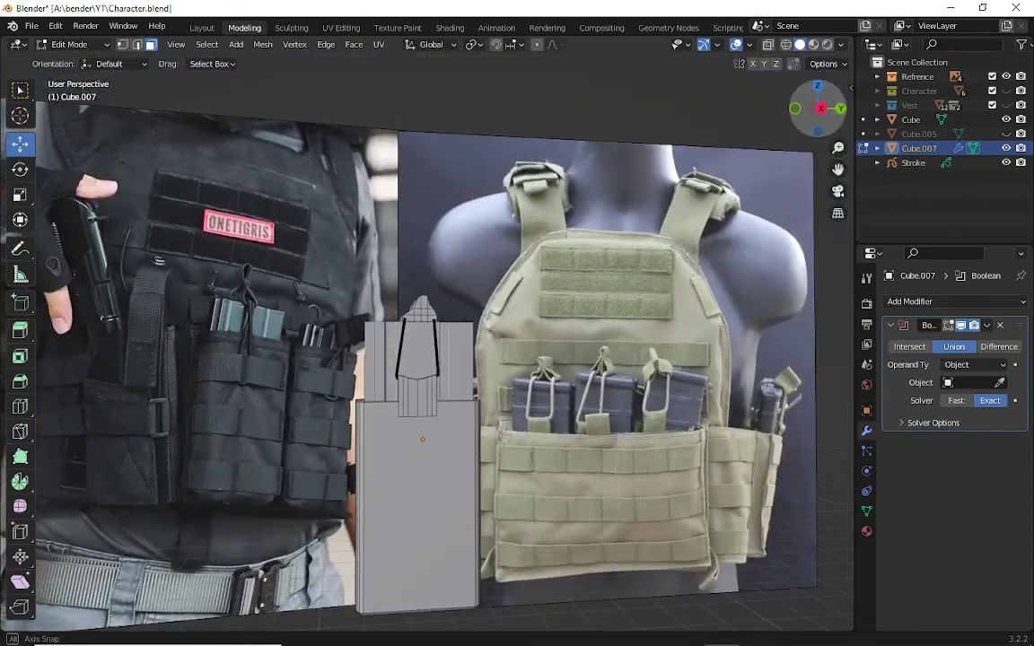
scroll(804, 121, up, 3)
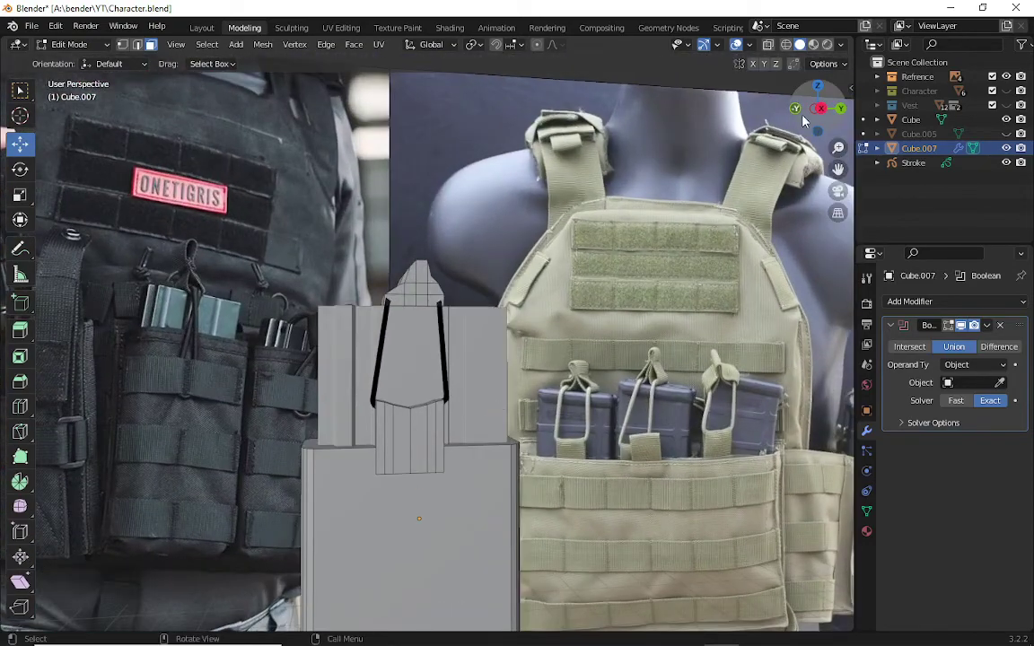
drag(804, 121, 736, 107)
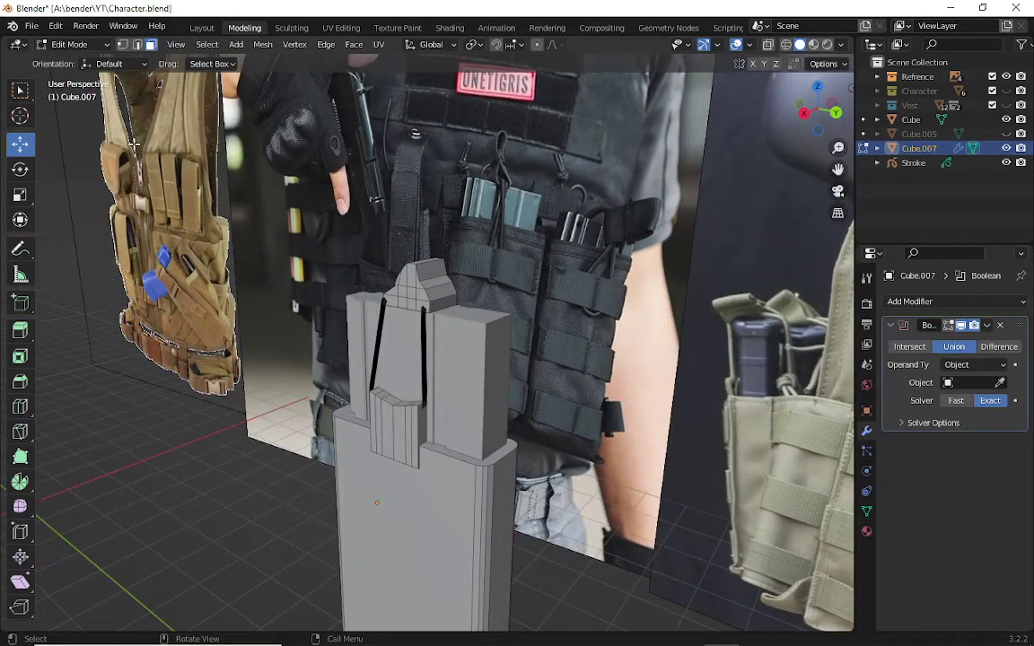
scroll(270, 231, down, 2)
scroll(270, 231, down, 2)
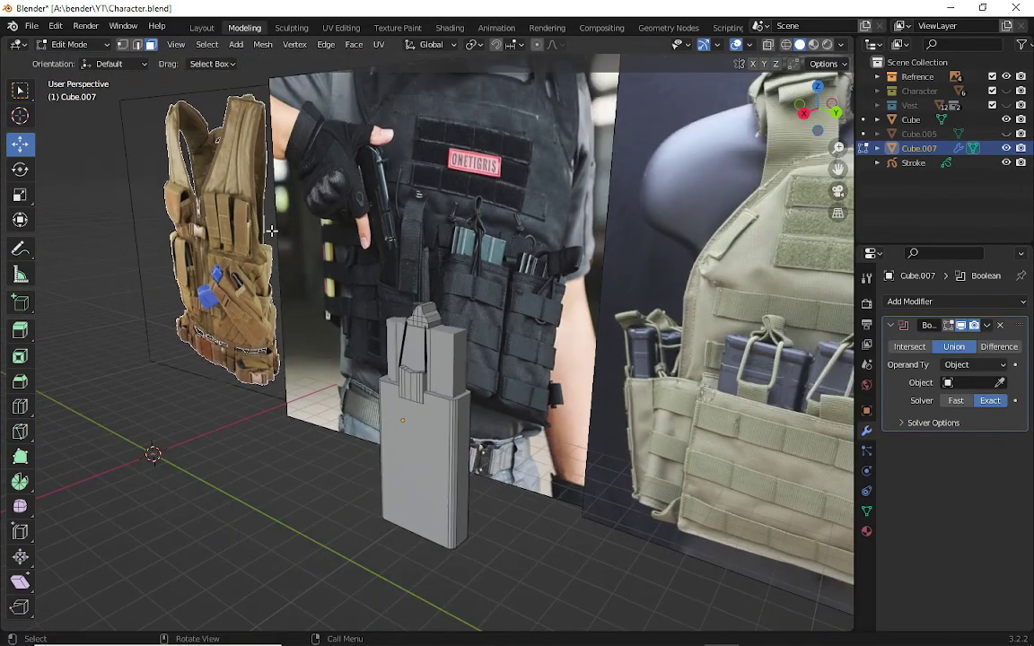
drag(804, 114, 781, 117)
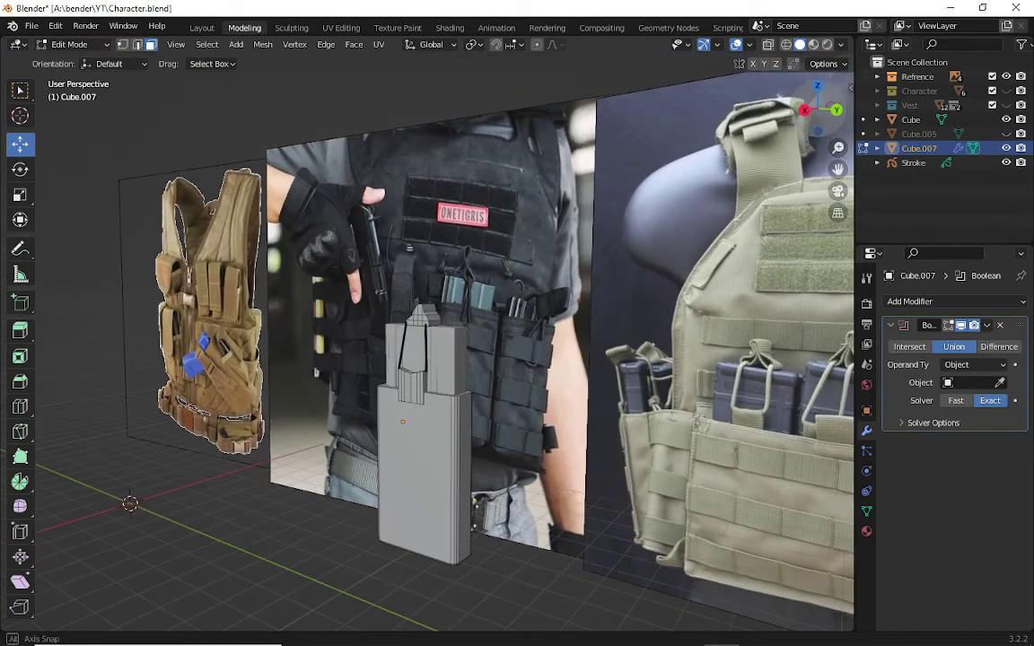
scroll(359, 85, up, 3)
click(72, 44)
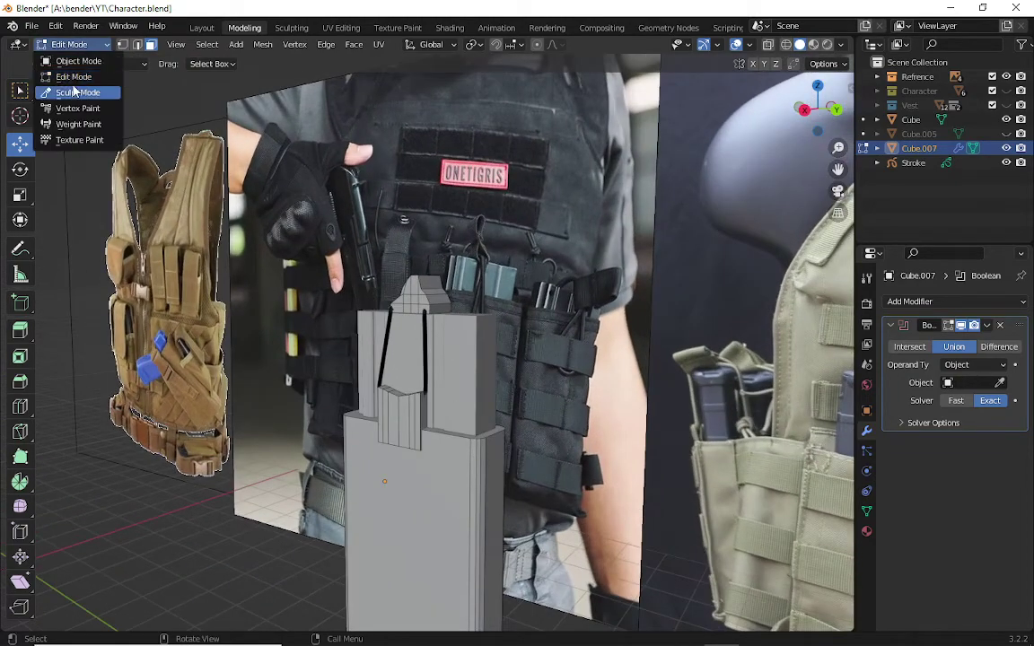
- Return the pouch to Object Mode and right-click the Outliner for collection options
click(71, 60)
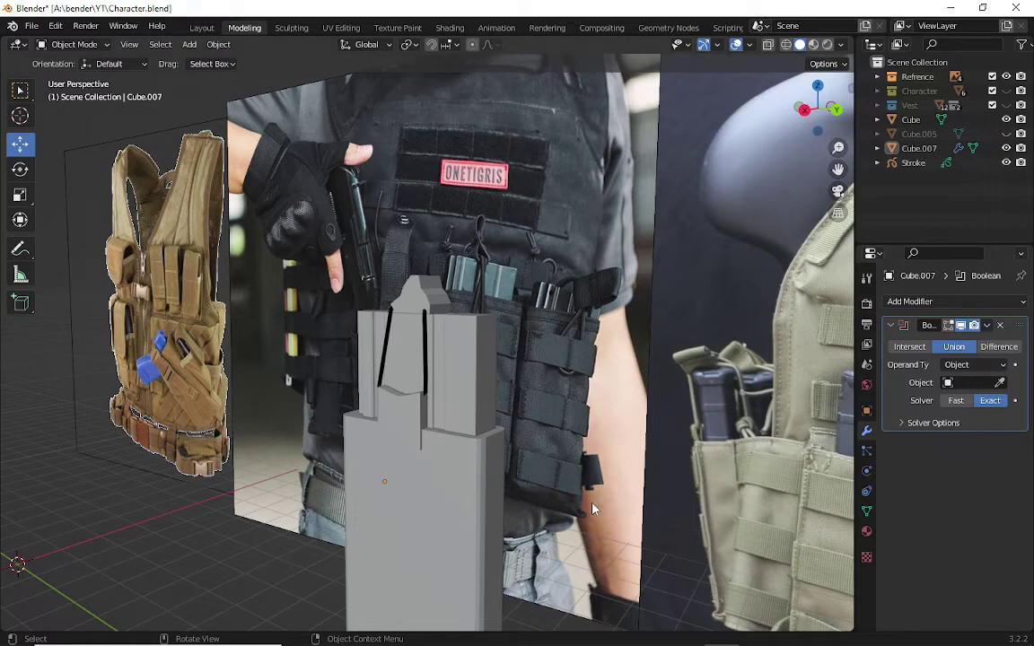
mouse_move(415, 434)
middle_down()
mouse_move(426, 469)
mouse_move(415, 294)
middle_up()
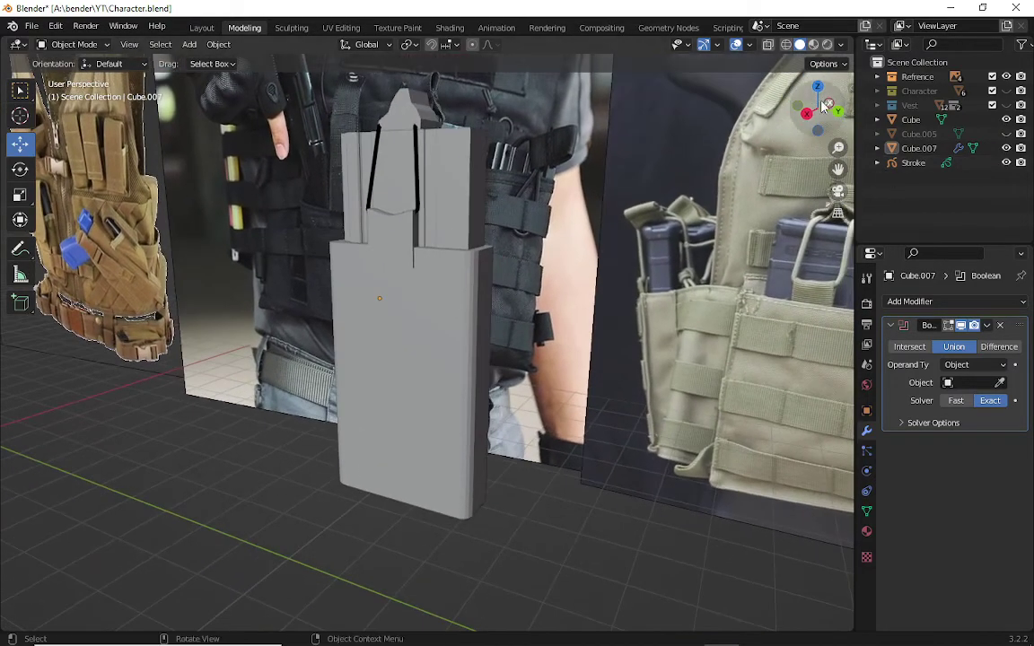
middle_drag(739, 89, 808, 108)
middle_drag(415, 294, 467, 297)
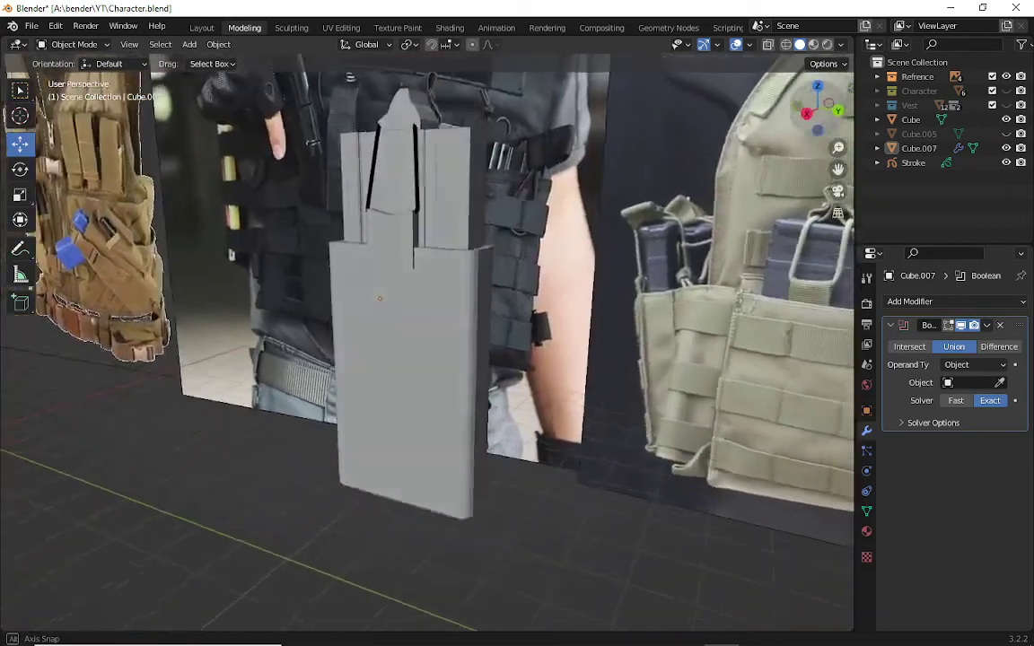
drag(817, 107, 749, 95)
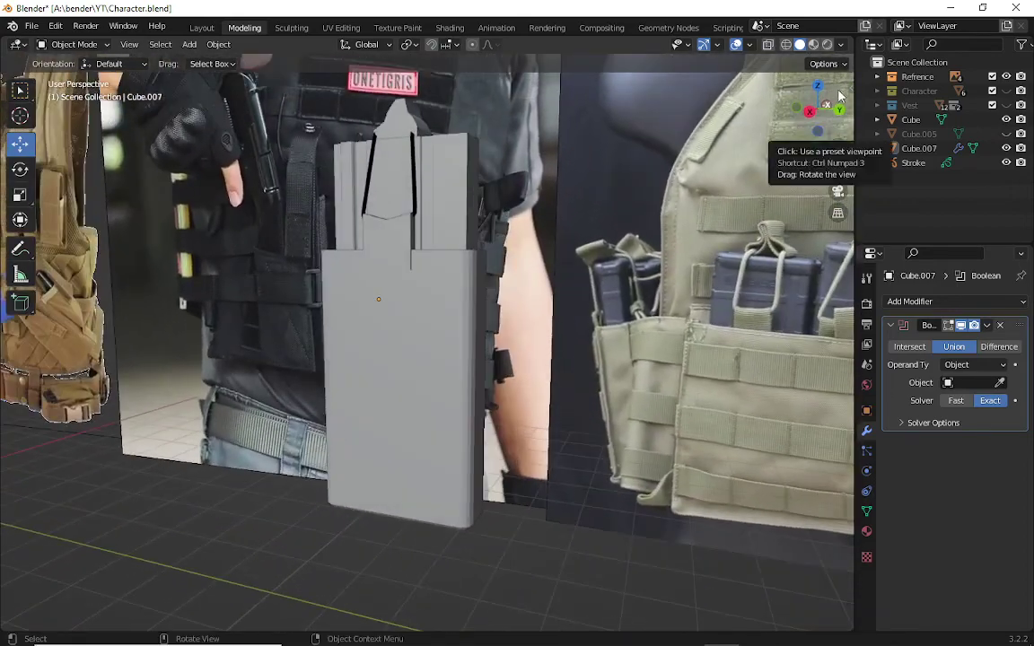
right_click(950, 47)
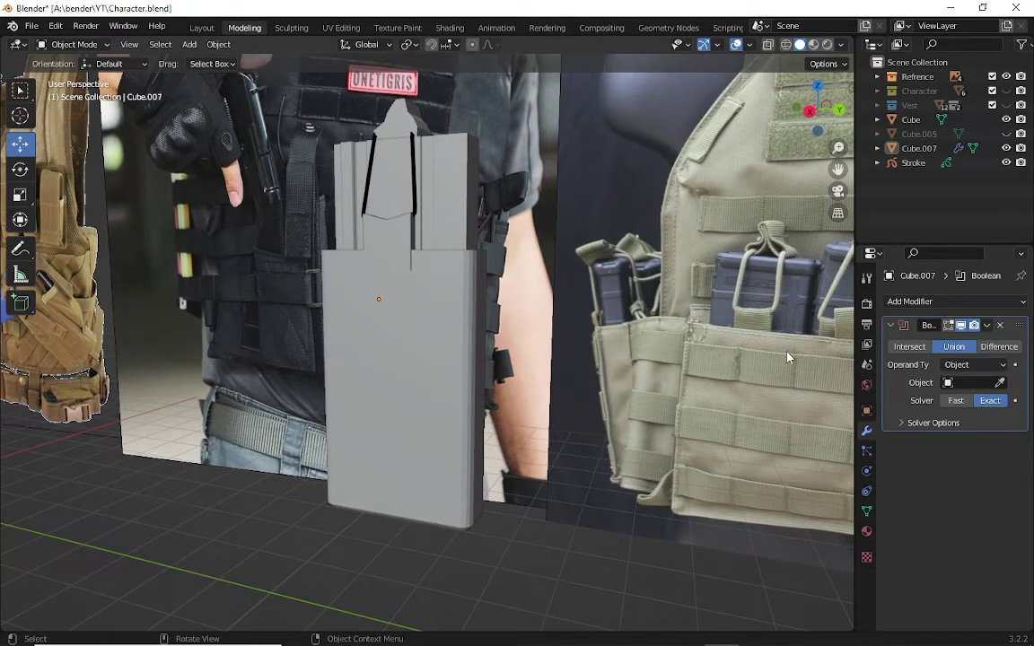
- Create Collection 4, delete Cube.007's Boolean modifier, and move Cube into Collection 4
right_click(908, 65)
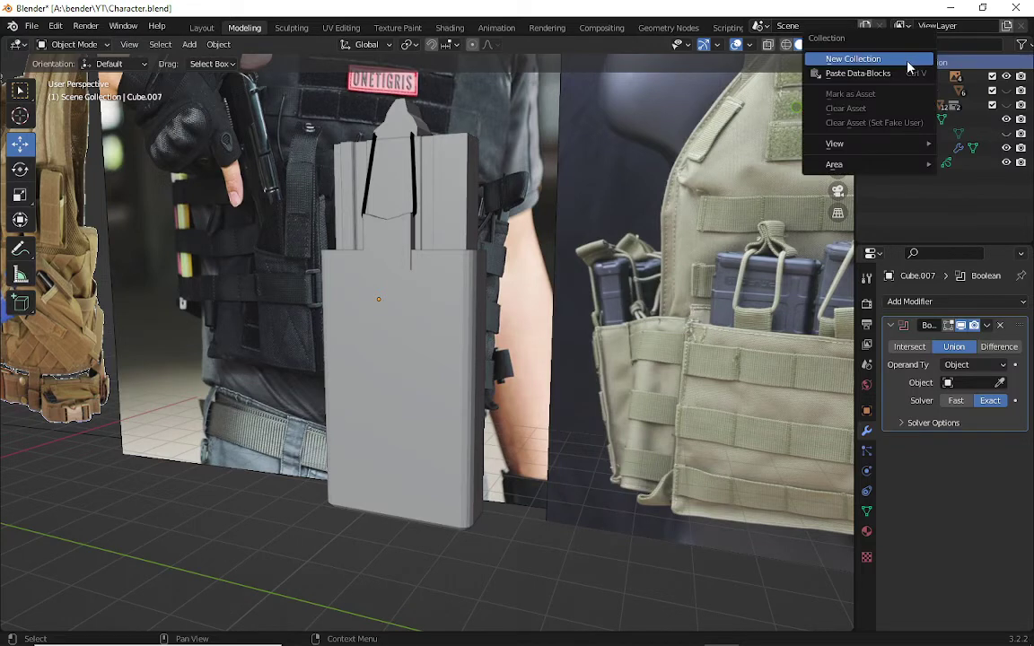
click(904, 63)
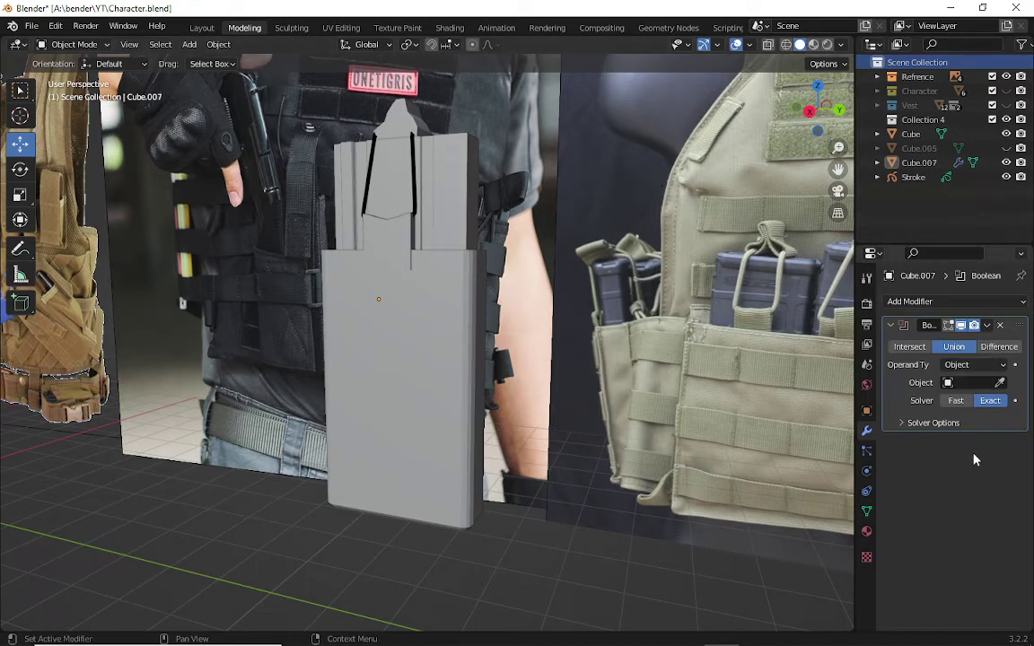
click(1000, 325)
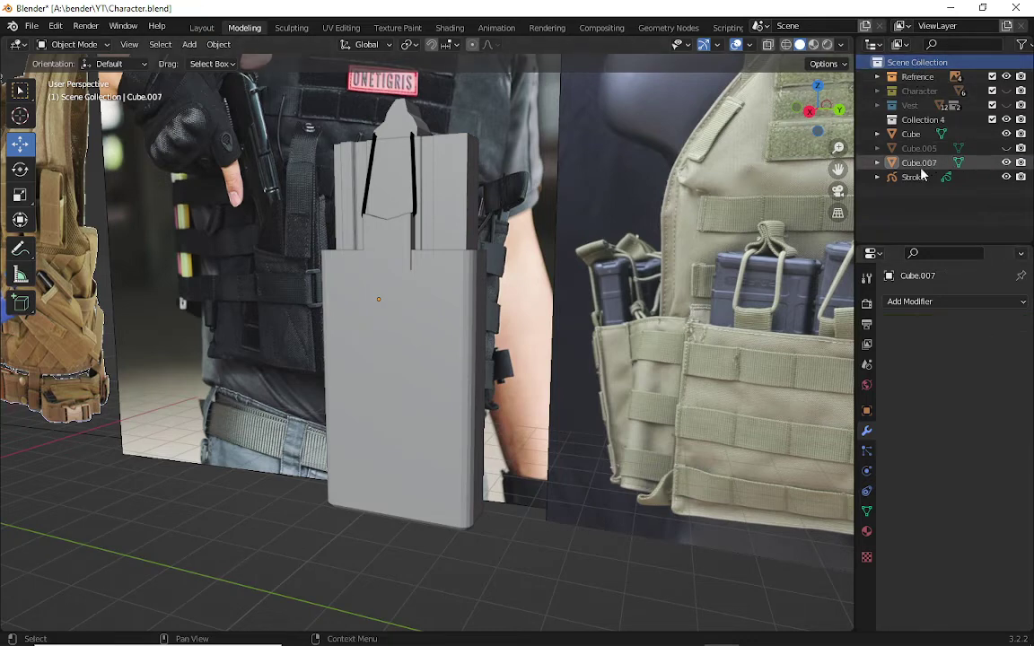
drag(911, 134, 908, 122)
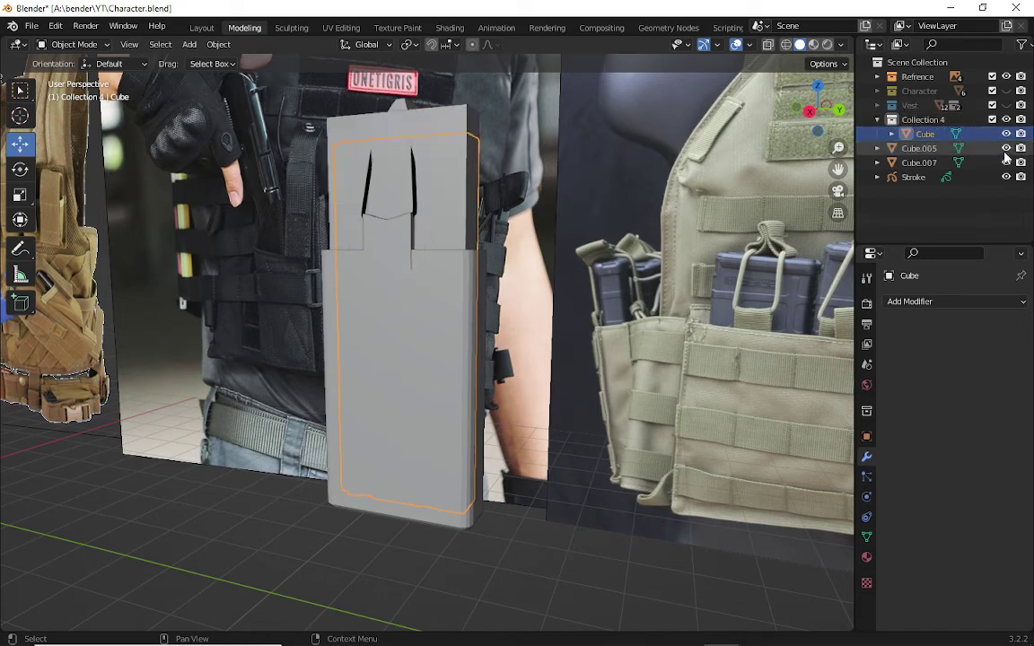
- Delete Cube.005 and move Cube.007 and Stroke into Collection 4
right_click(902, 150)
click(884, 181)
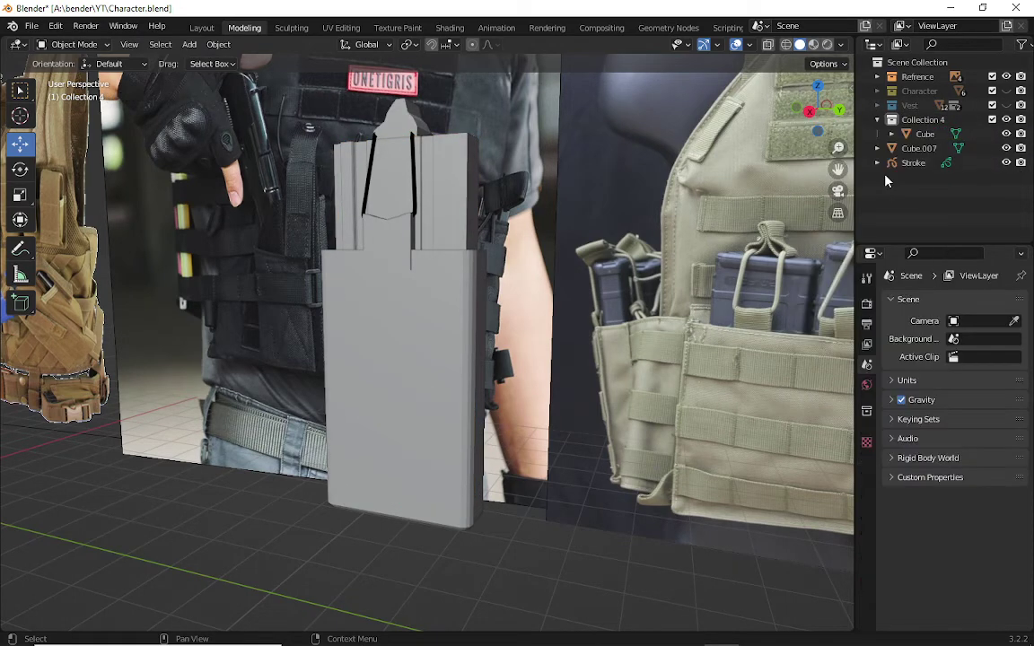
click(912, 149)
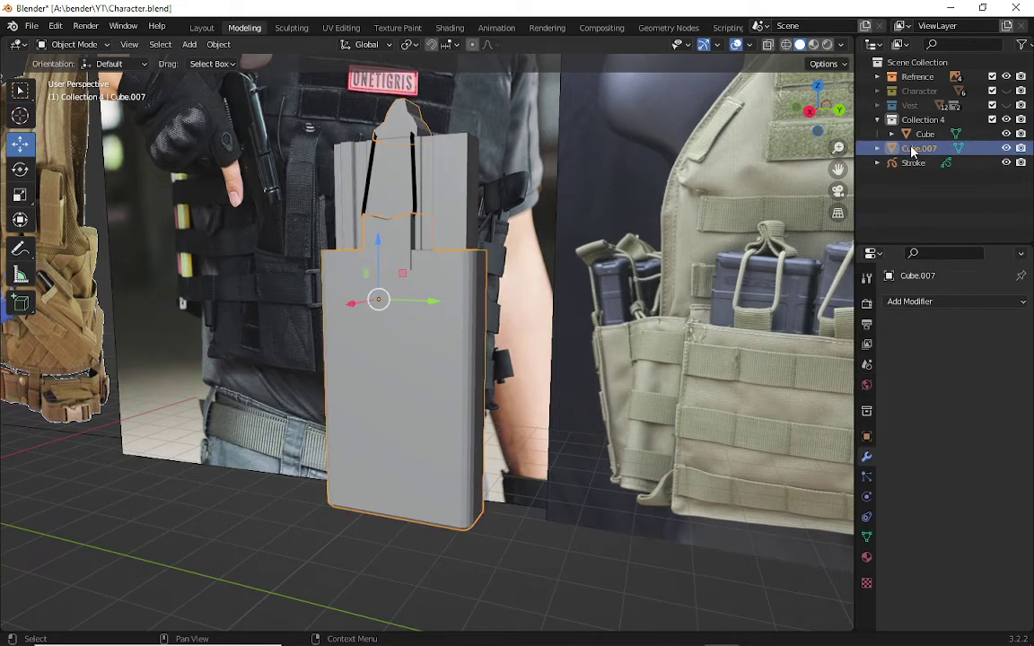
click(916, 162)
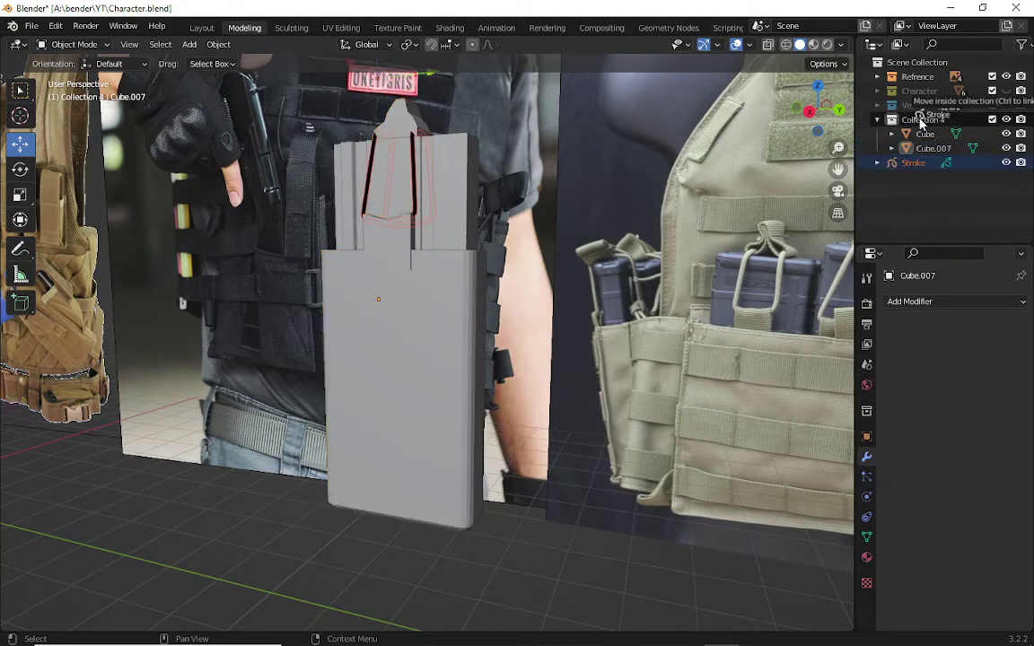
- Select Collection 4 and begin renaming it with F2
click(923, 119)
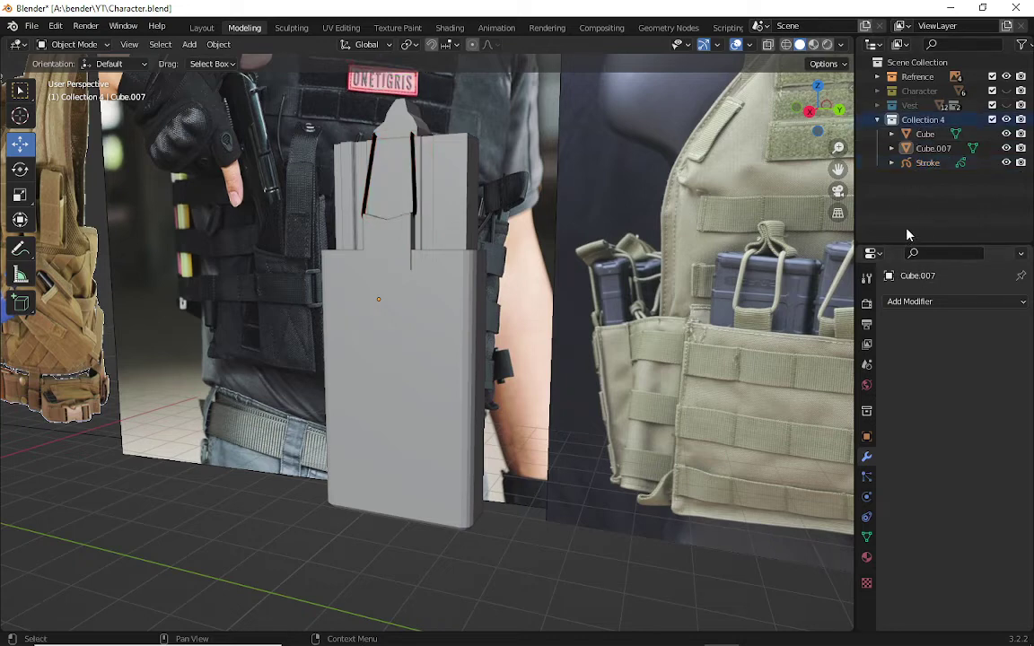
key(F2)
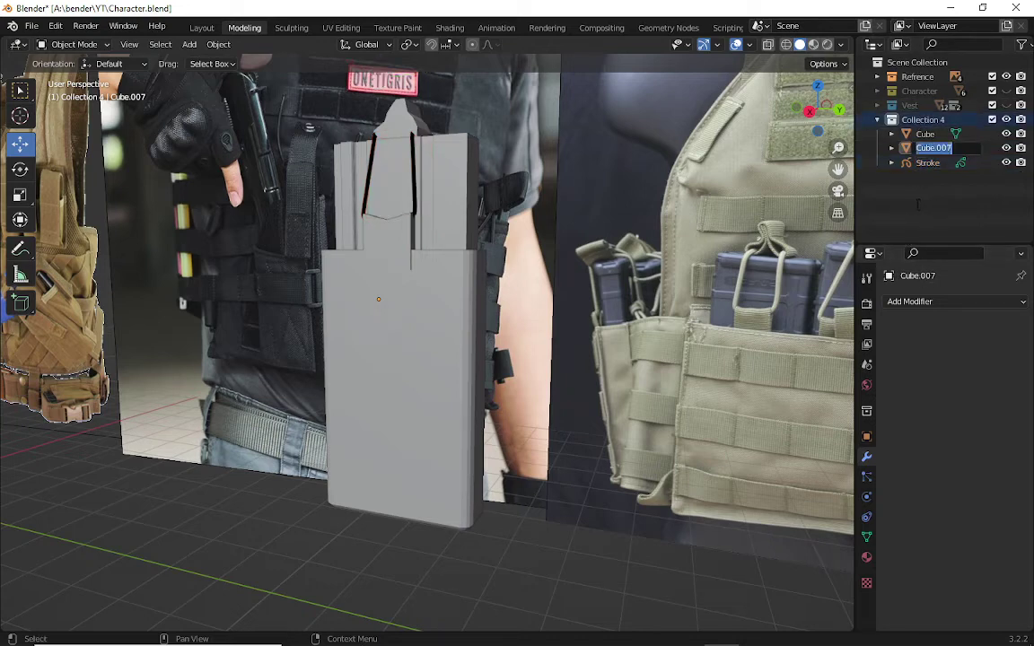
click(946, 119)
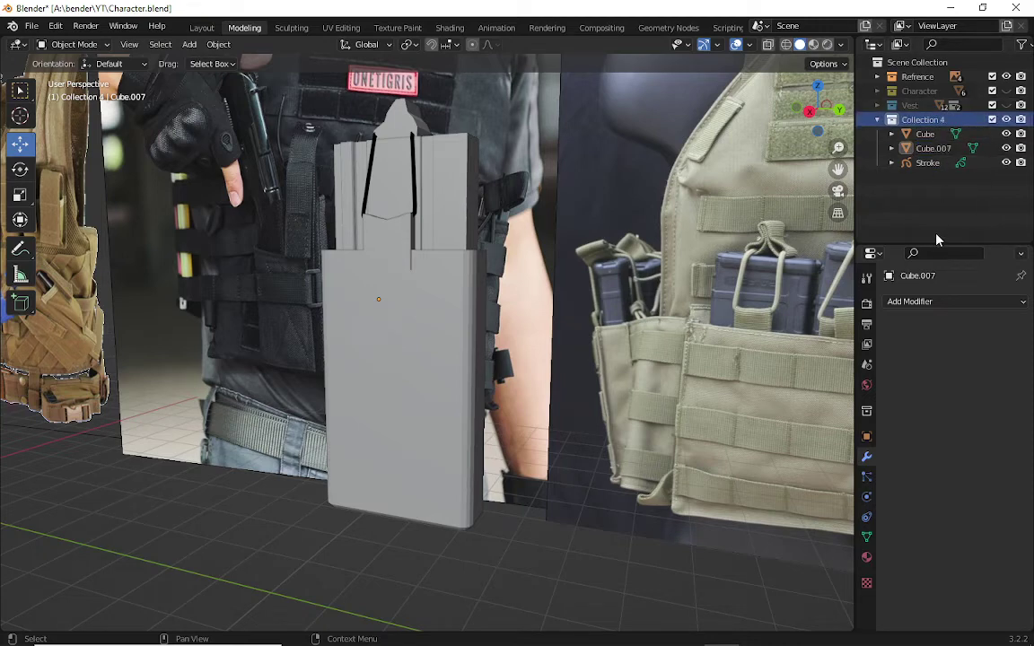
key(F2)
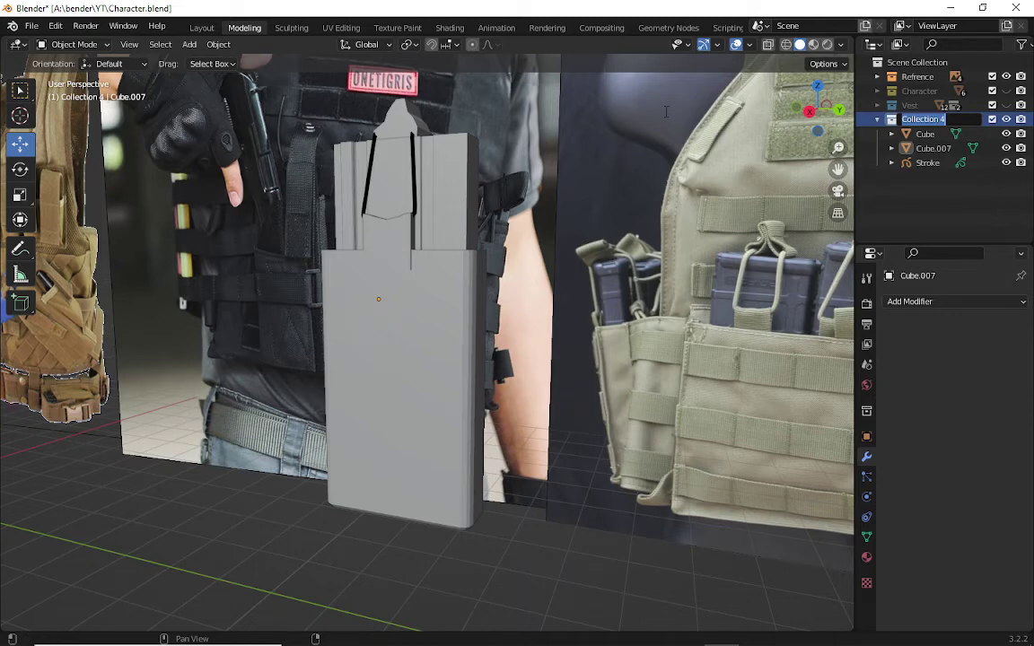
- Name the collection 'Mag Holder' and rename Cube to 'Mag'
text(Mag Holder)
key(Return)
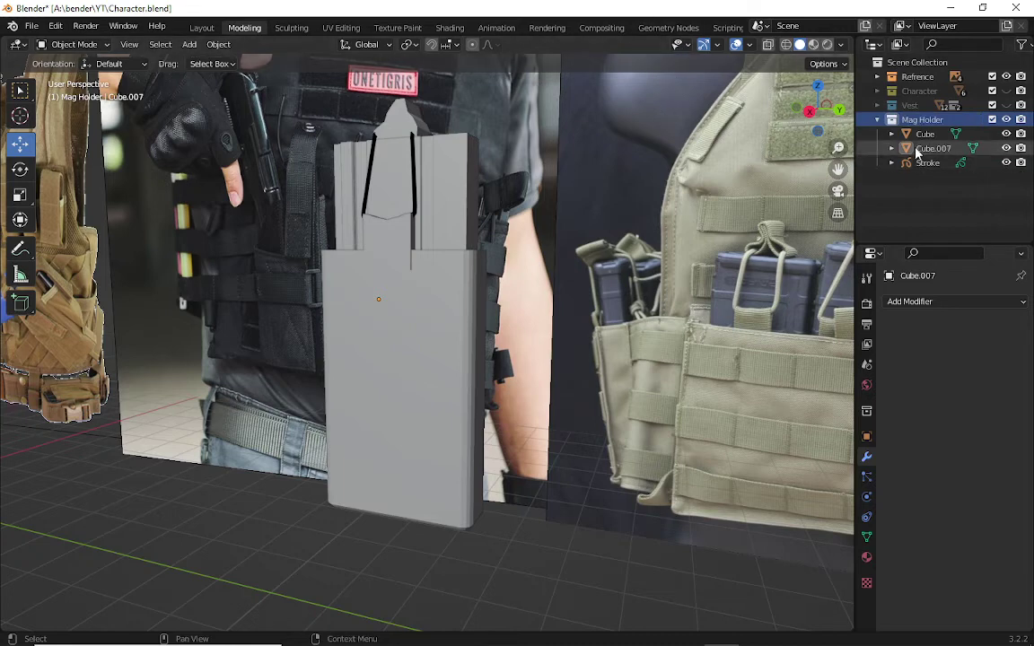
click(919, 136)
shift+click(924, 148)
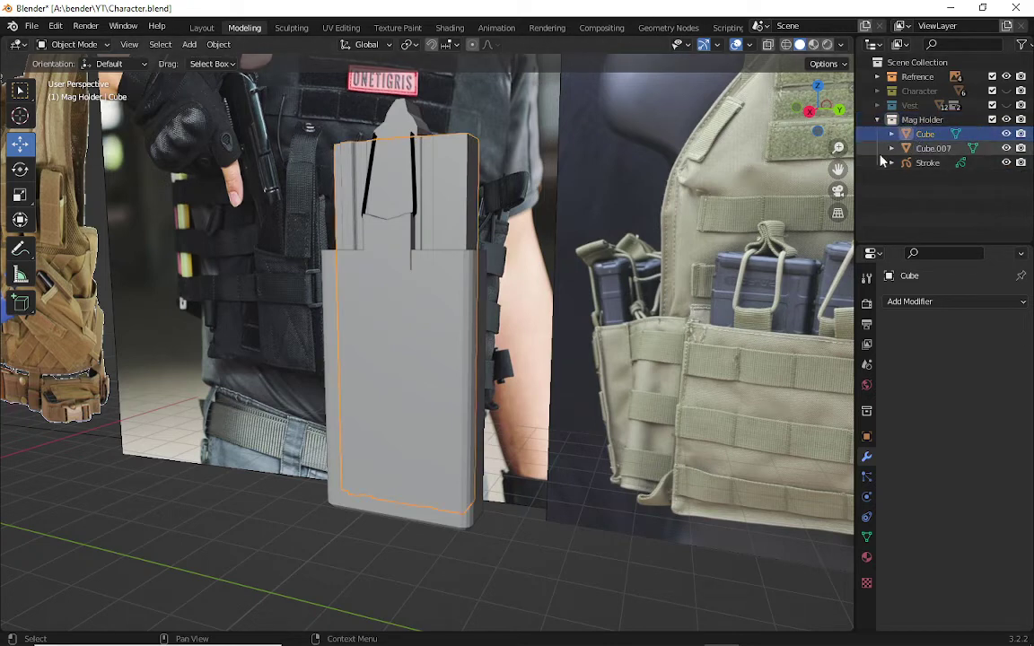
double_click(924, 134)
text(Mag)
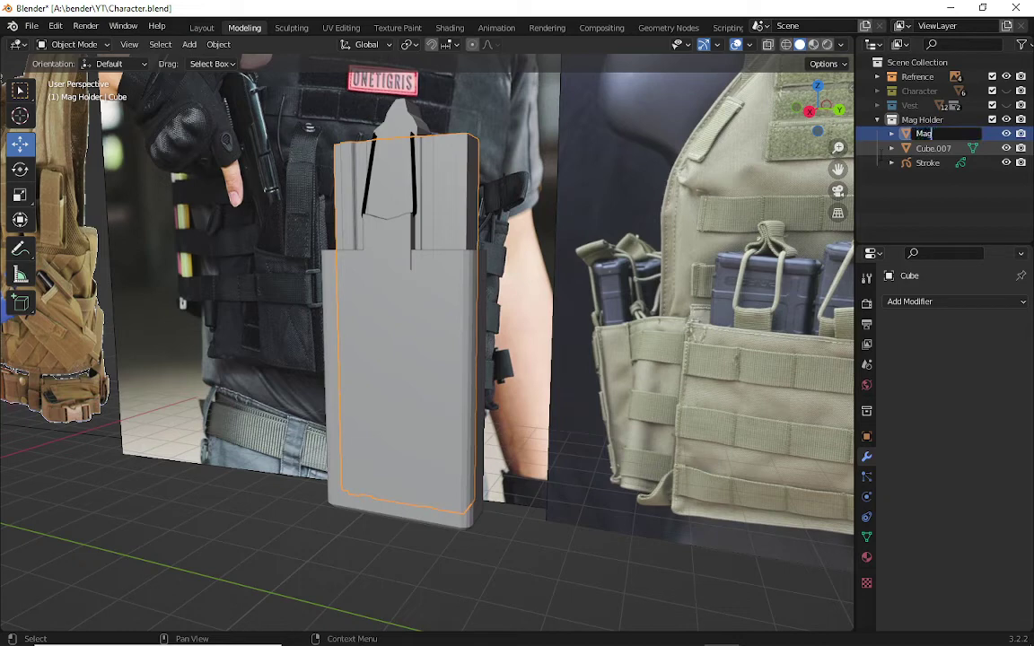
key(Return)
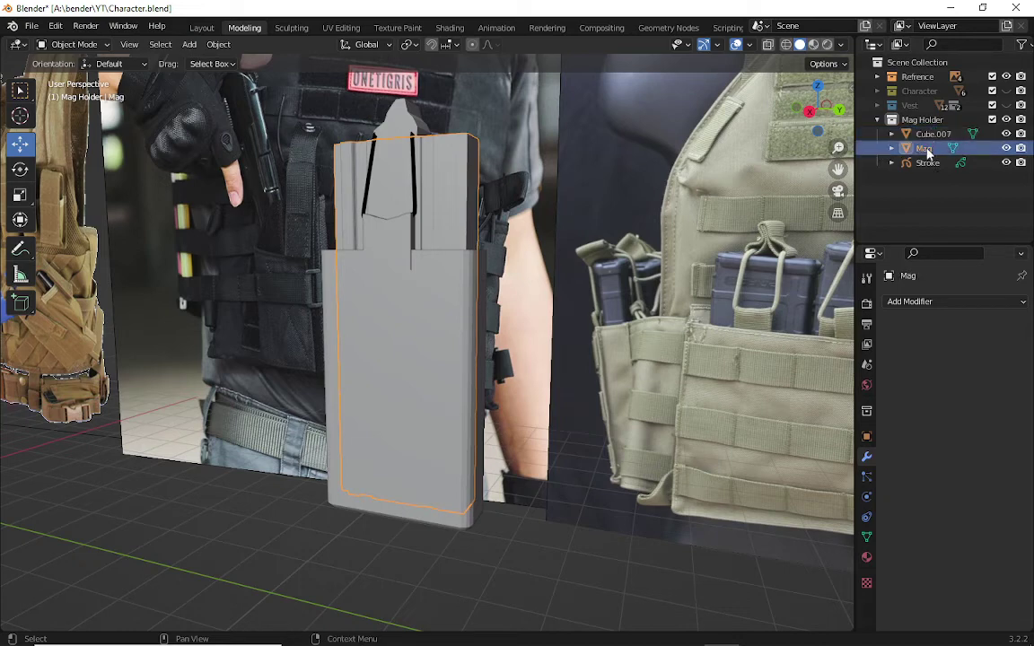
- Rename Stroke to 'Strap' and collapse the Mag Holder collection
click(929, 161)
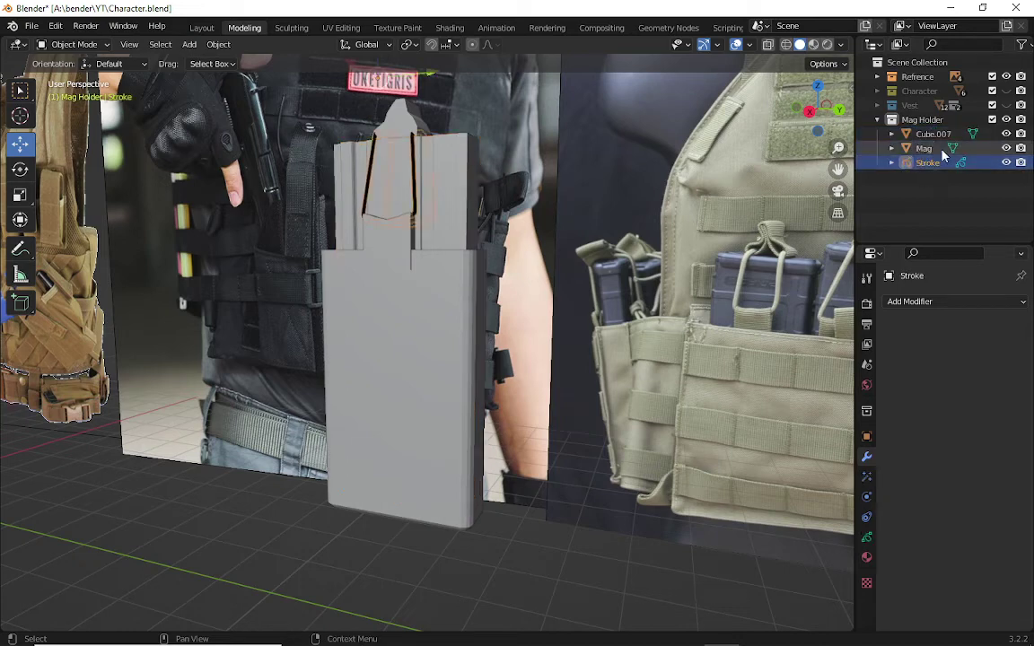
double_click(928, 163)
text(St)
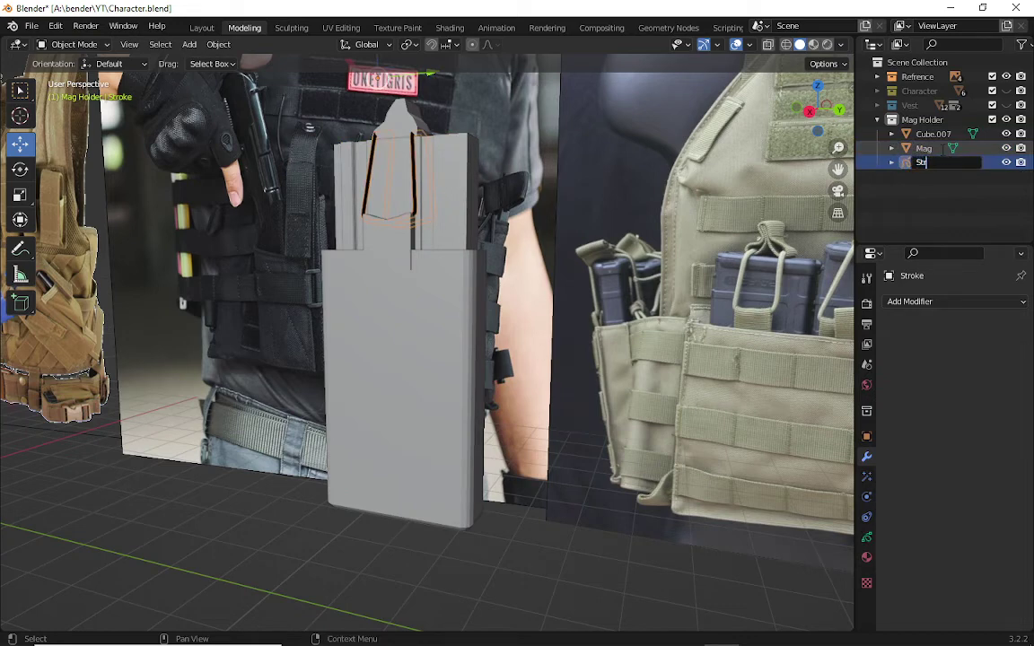
key(Return)
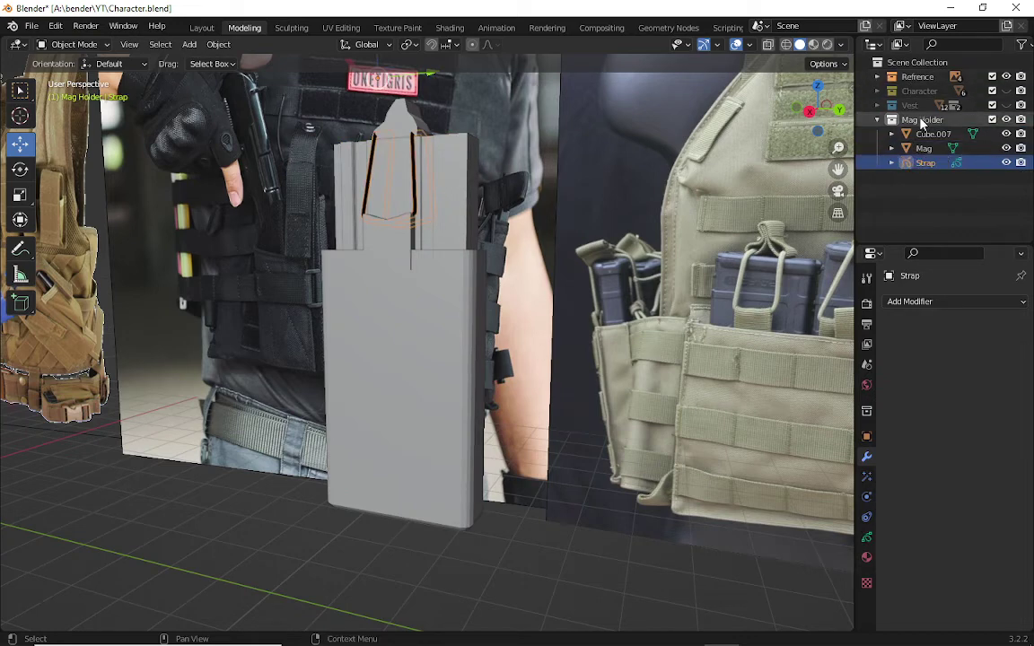
click(877, 121)
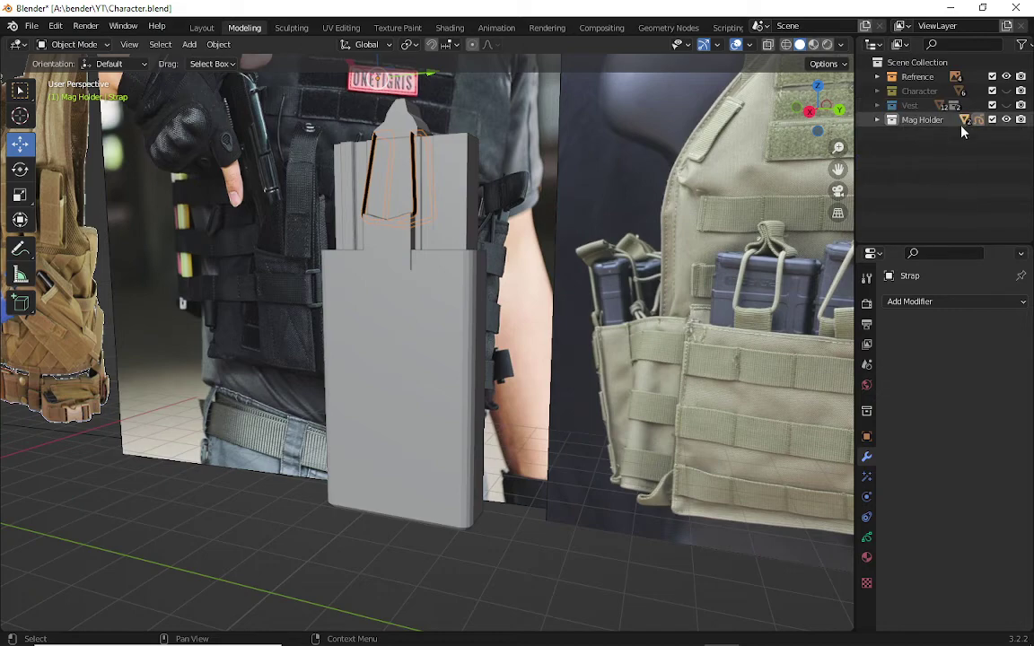
- Unhide the Vest reference and select the Strap object
click(1005, 105)
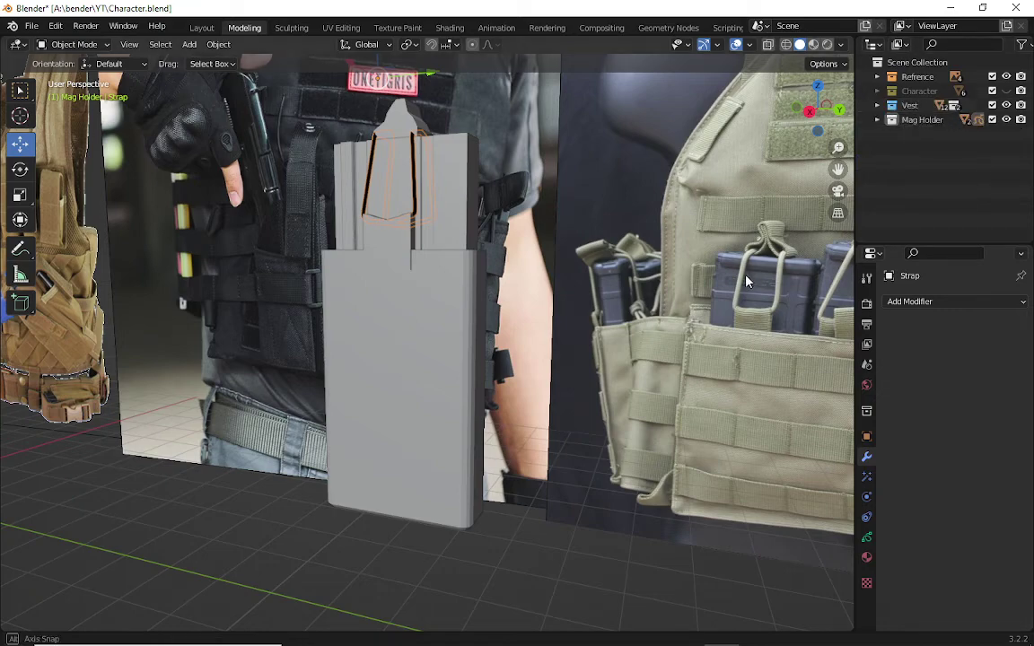
middle_drag(743, 277, 458, 252)
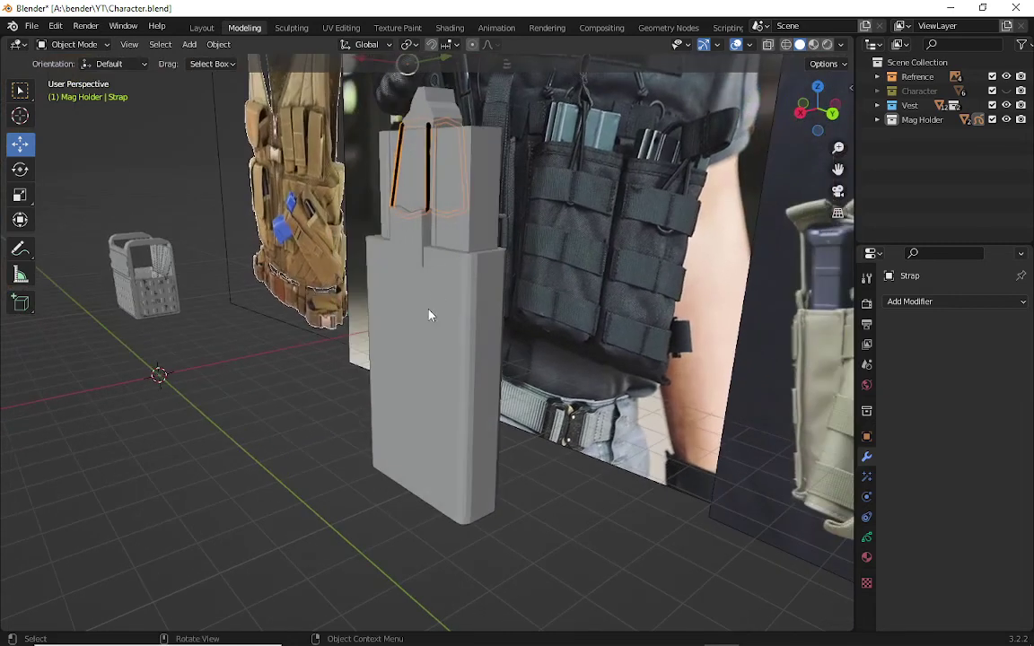
click(429, 315)
click(920, 121)
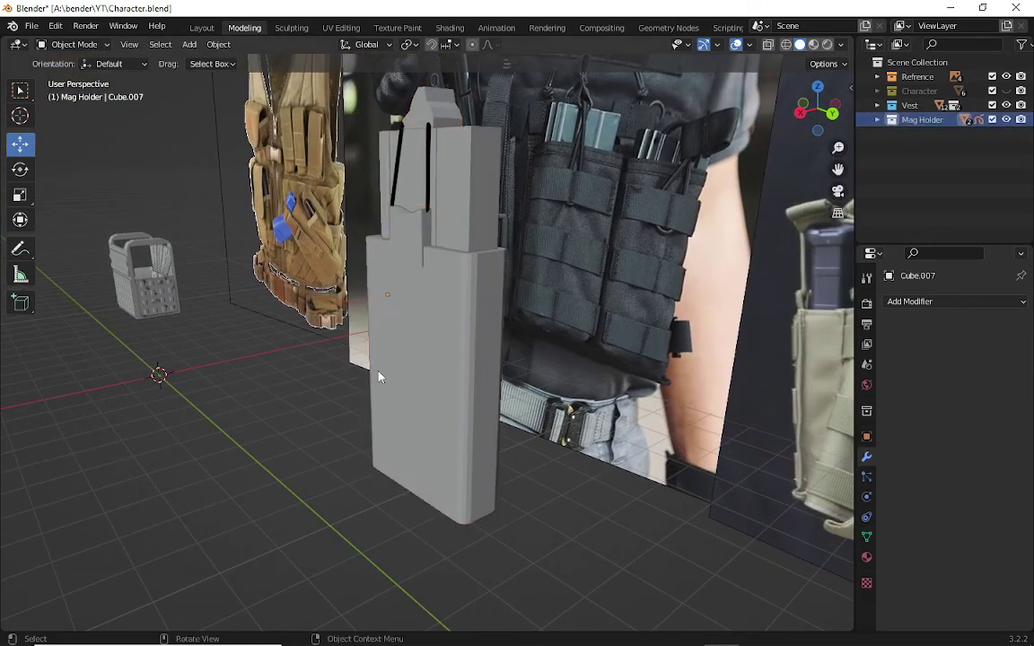
drag(364, 76, 547, 611)
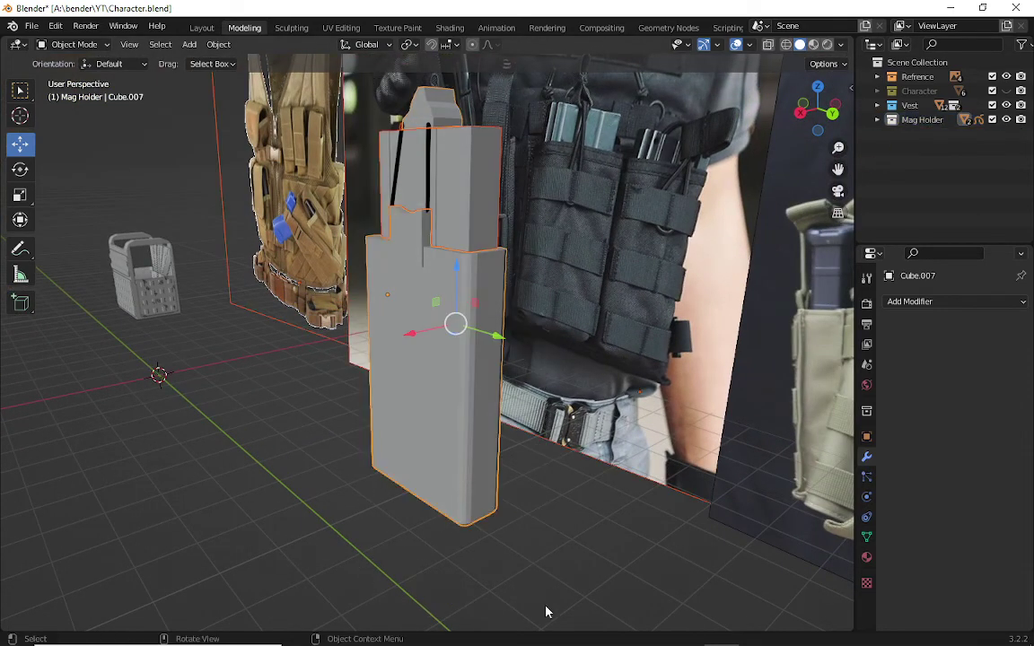
click(369, 431)
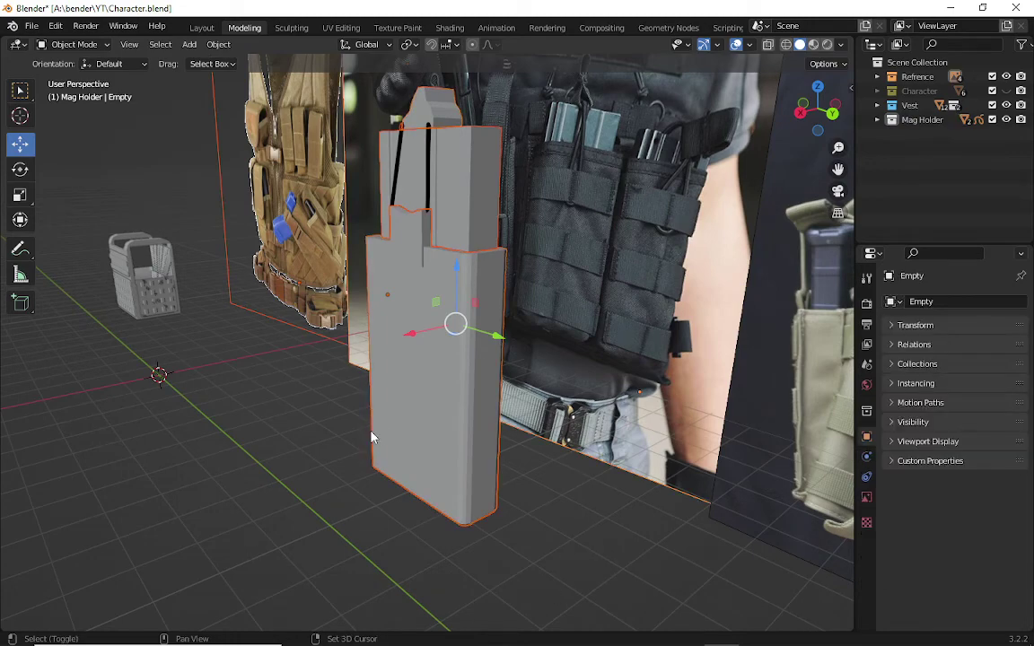
click(388, 606)
click(440, 349)
click(405, 169)
click(416, 246)
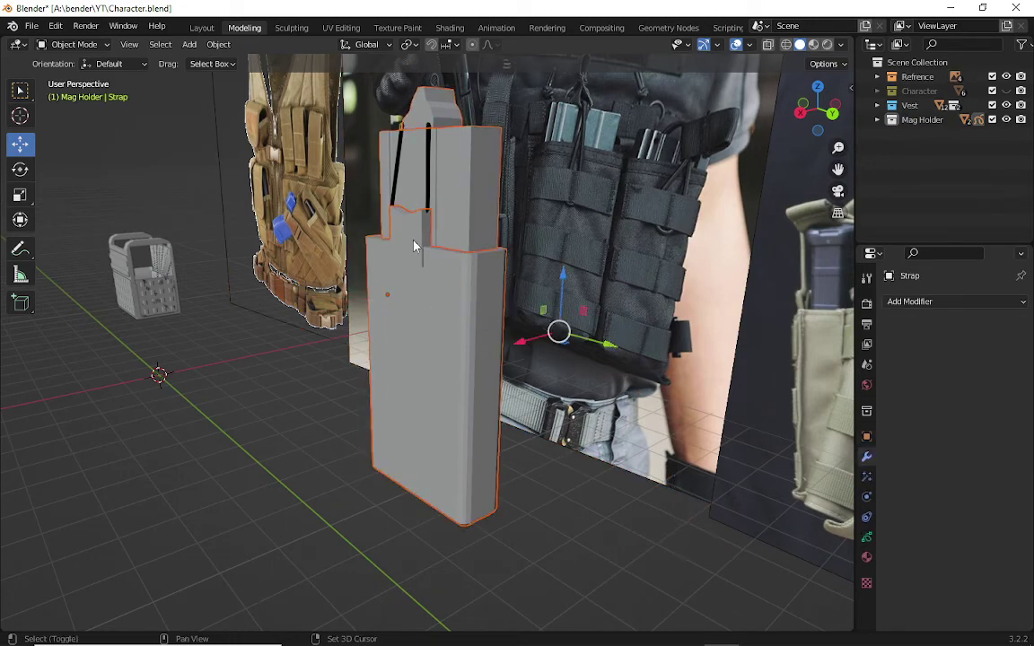
mouse_move(373, 287)
middle_down()
mouse_move(309, 383)
mouse_move(384, 363)
middle_up()
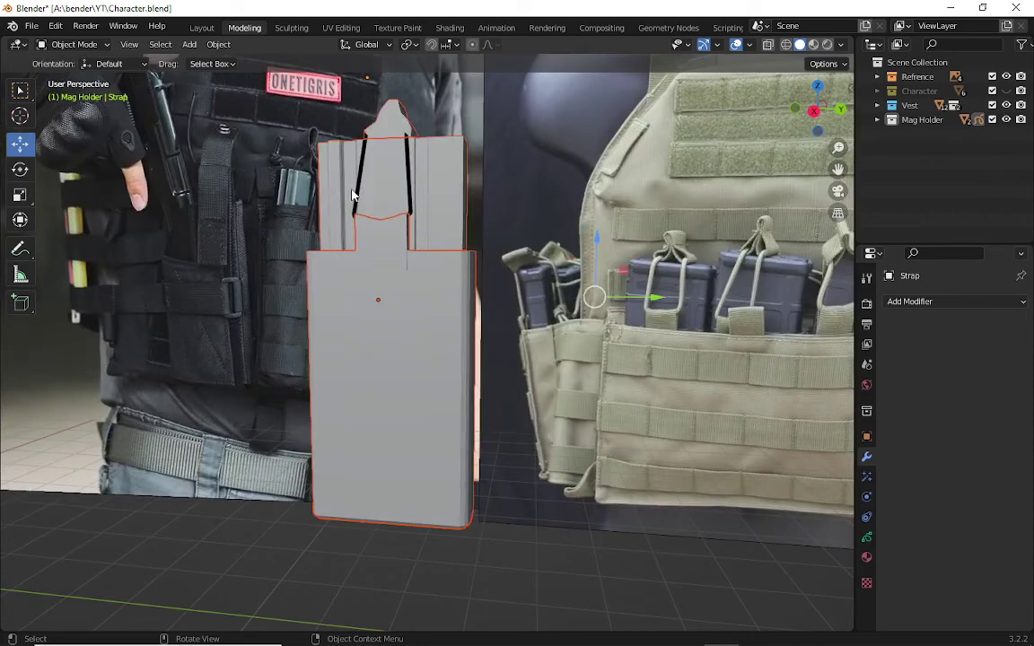
- Scale the Strap down and move it onto the grey mag holder in Right Ortho view
key(s)
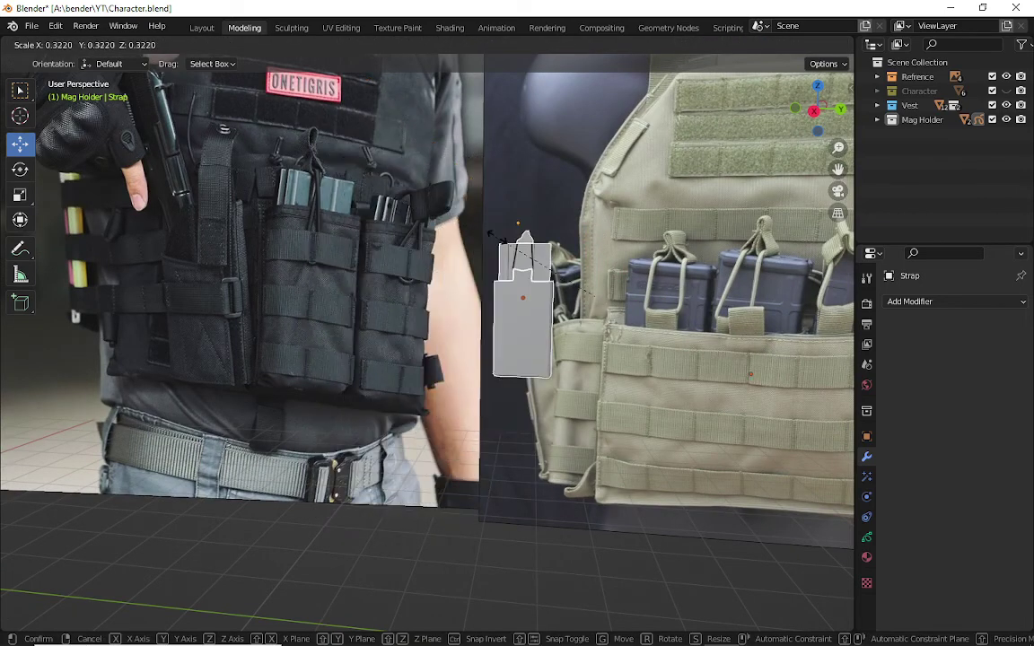
click(519, 252)
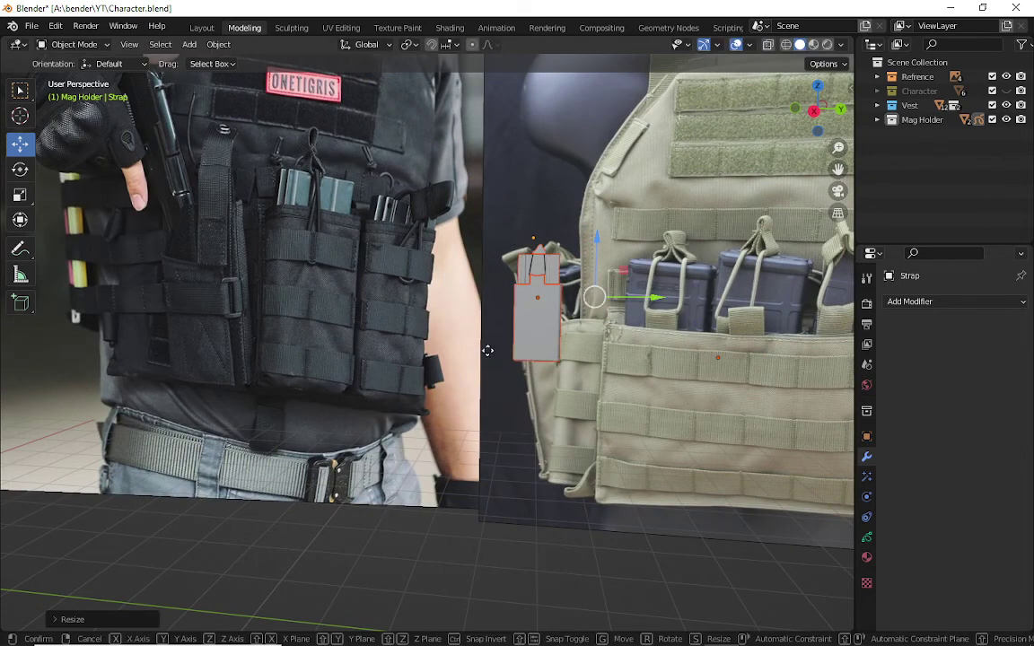
key(g)
click(272, 371)
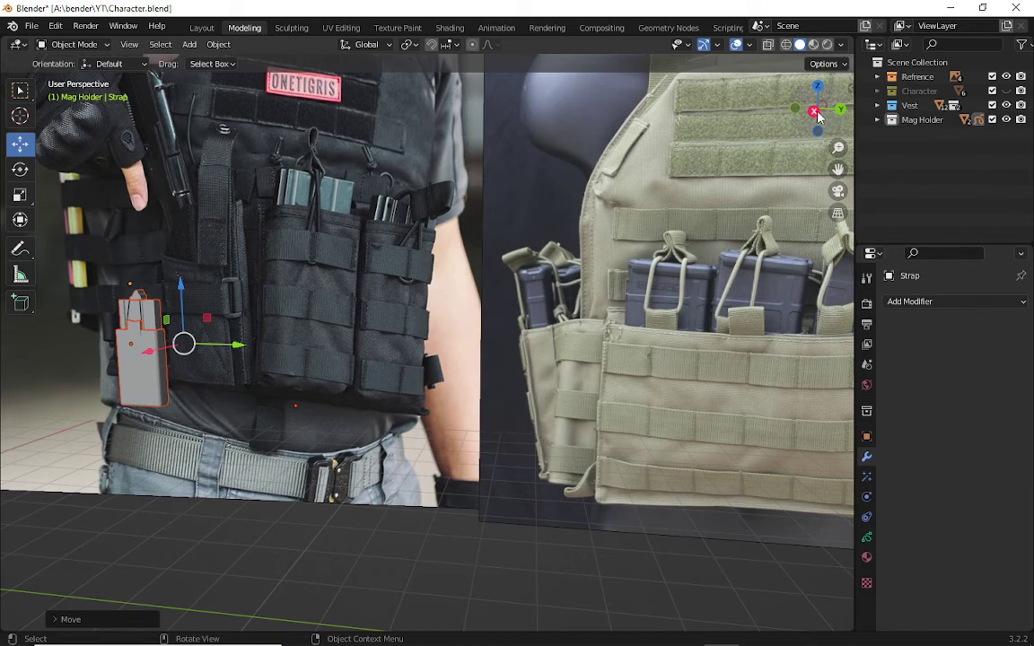
key(KP_3)
key(KP_Decimal)
shift+middle_drag(574, 388, 129, 388)
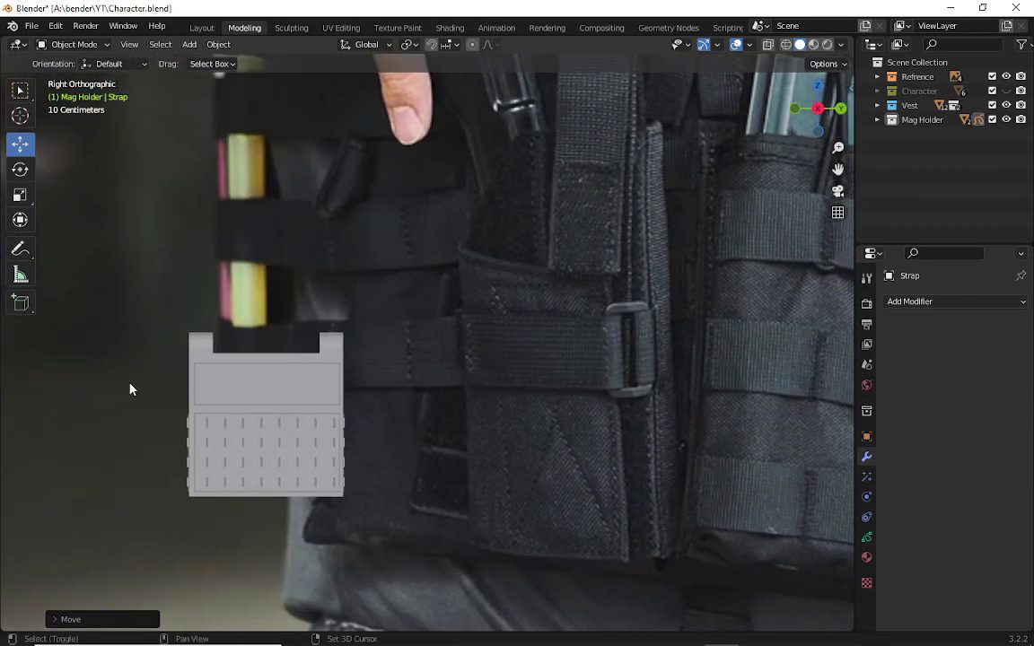
key(g)
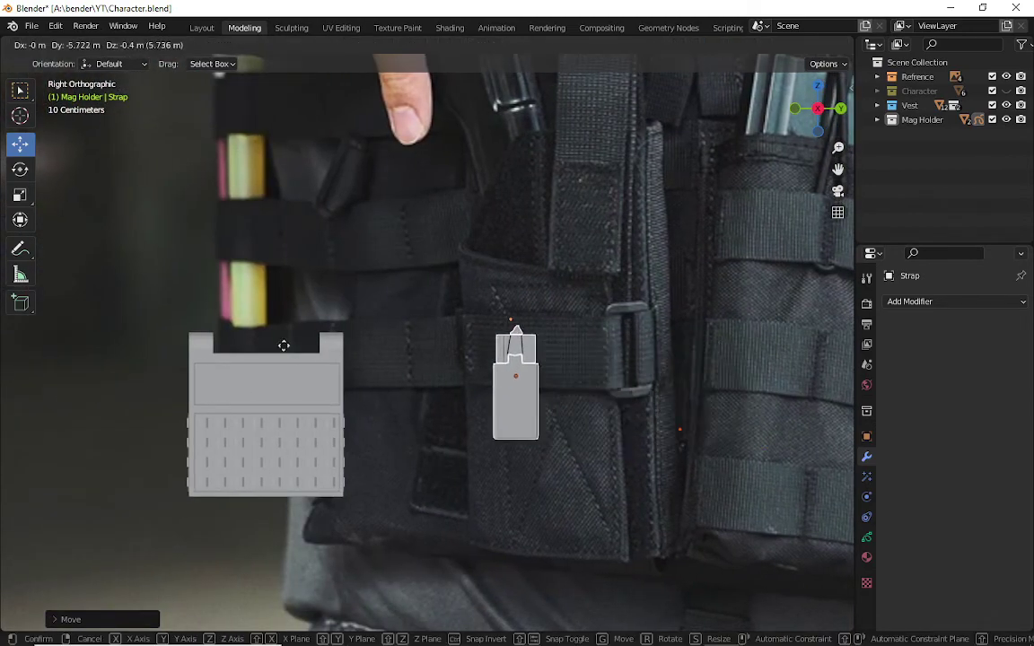
click(129, 396)
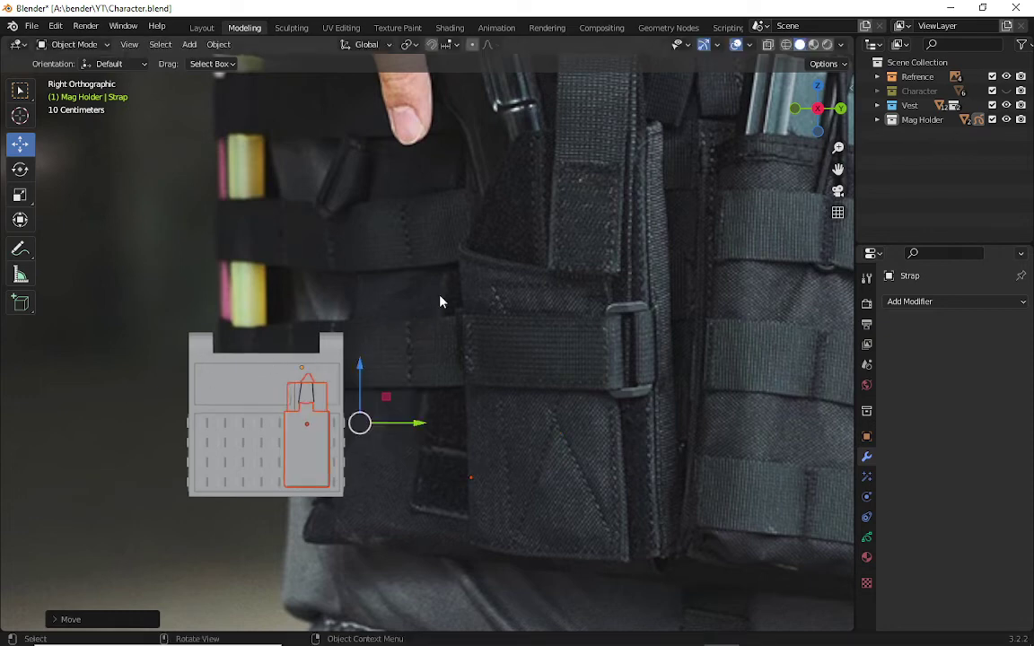
- Shrink the Strap further and settle it lower on the Mag pouch's front
key(s)
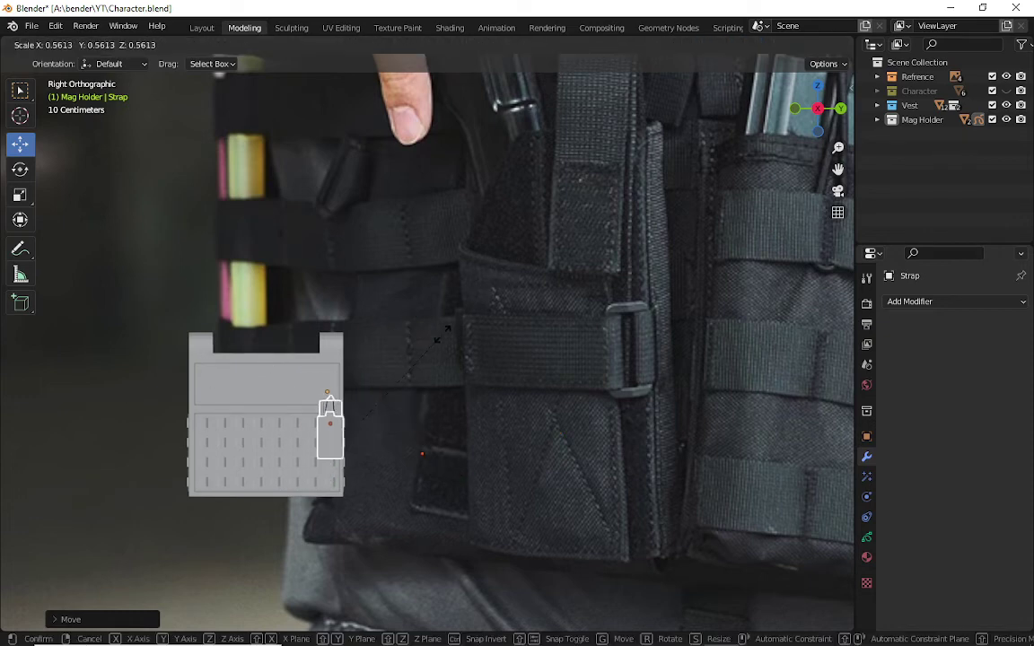
click(450, 341)
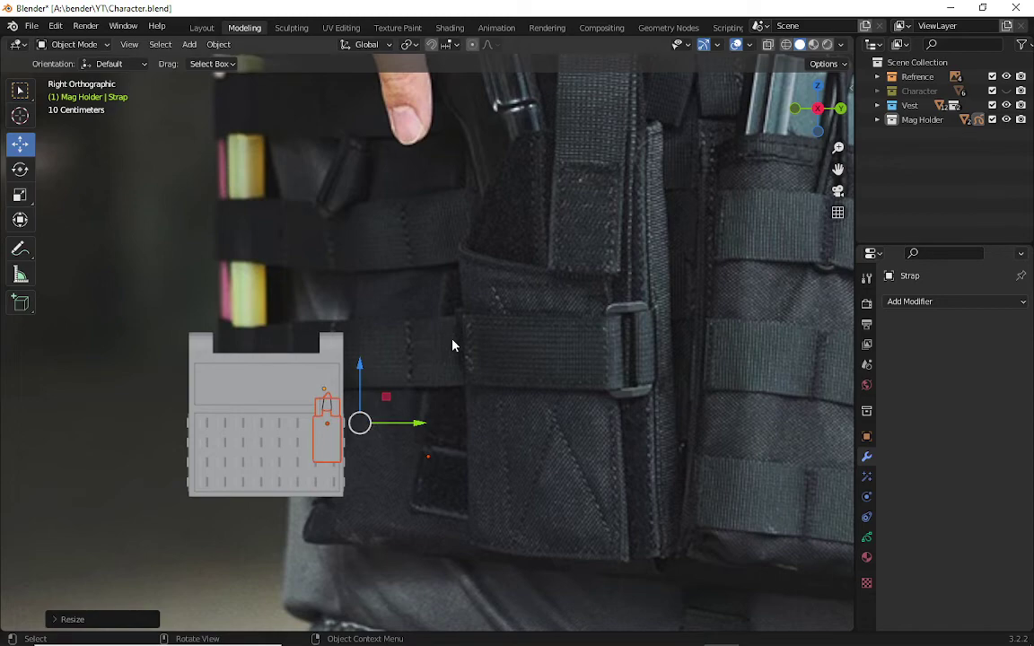
scroll(452, 346, down, 7)
scroll(453, 345, down, 2)
scroll(452, 346, up, 5)
scroll(452, 346, up, 2)
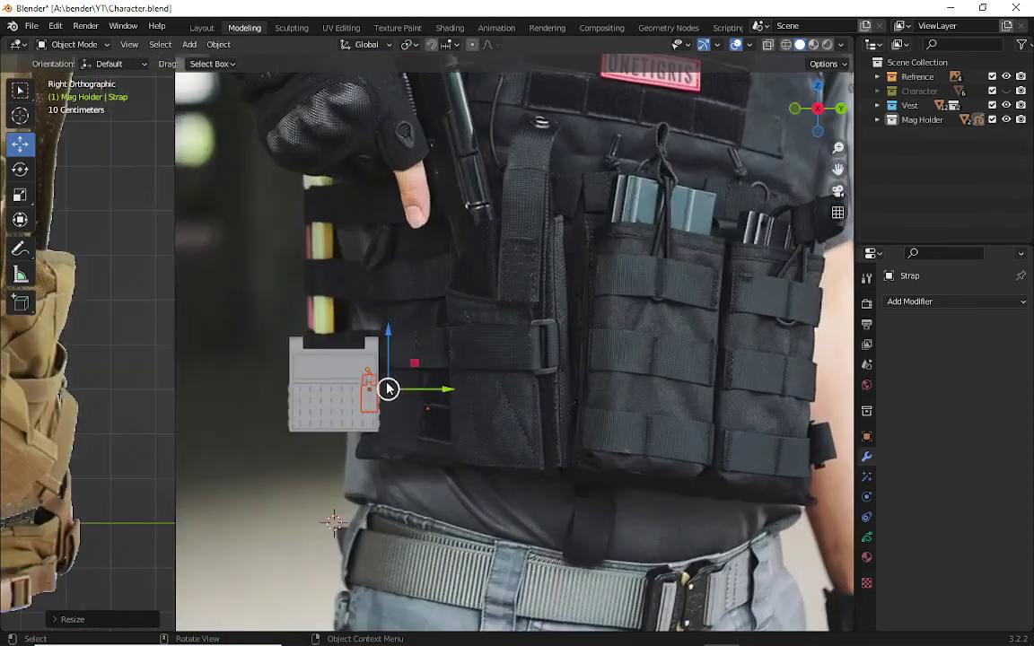
scroll(404, 373, up, 2)
key(g)
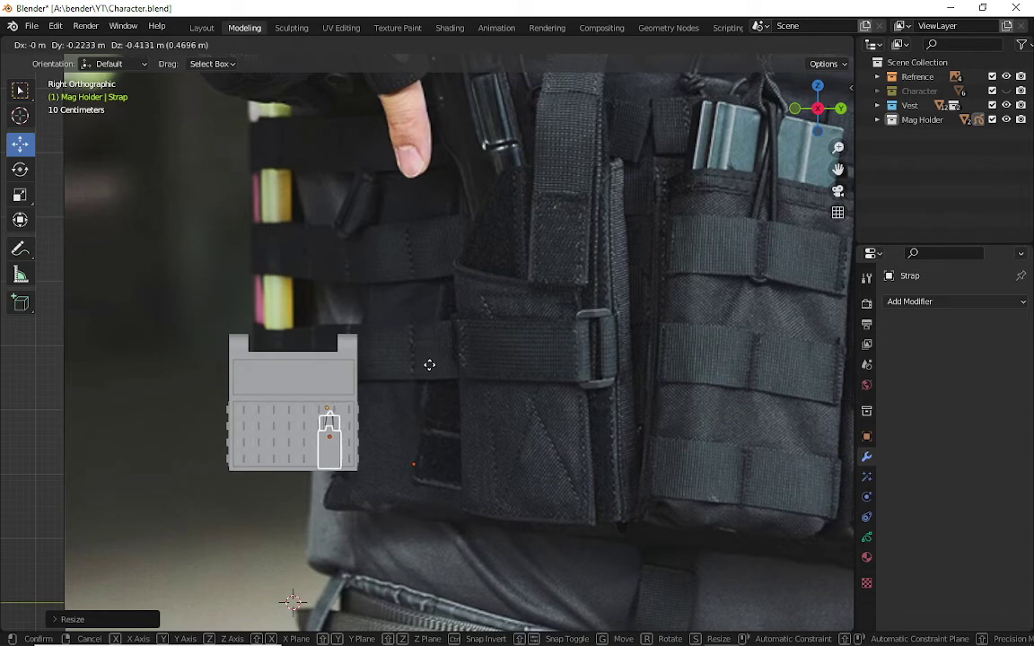
click(429, 365)
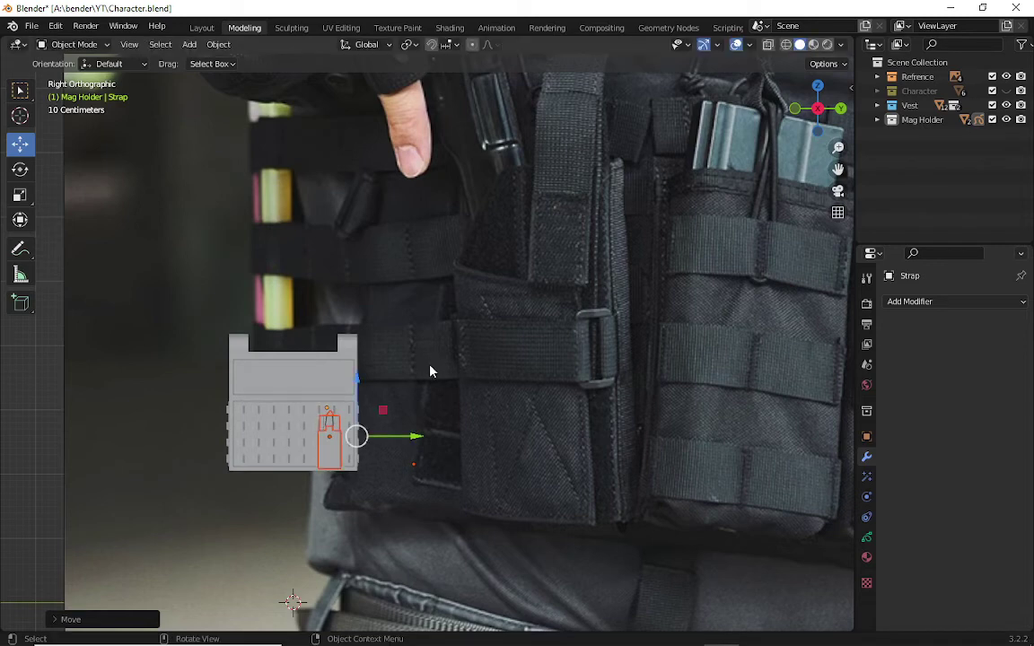
key(ctrl)
scroll(363, 412, up, 3)
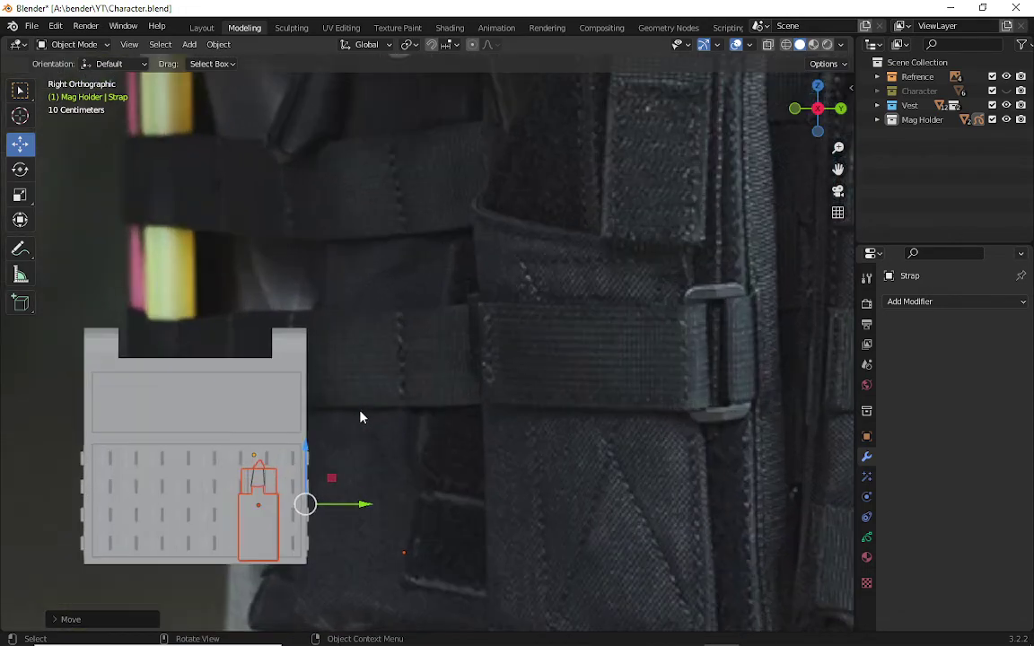
click(924, 119)
key(ctrl)
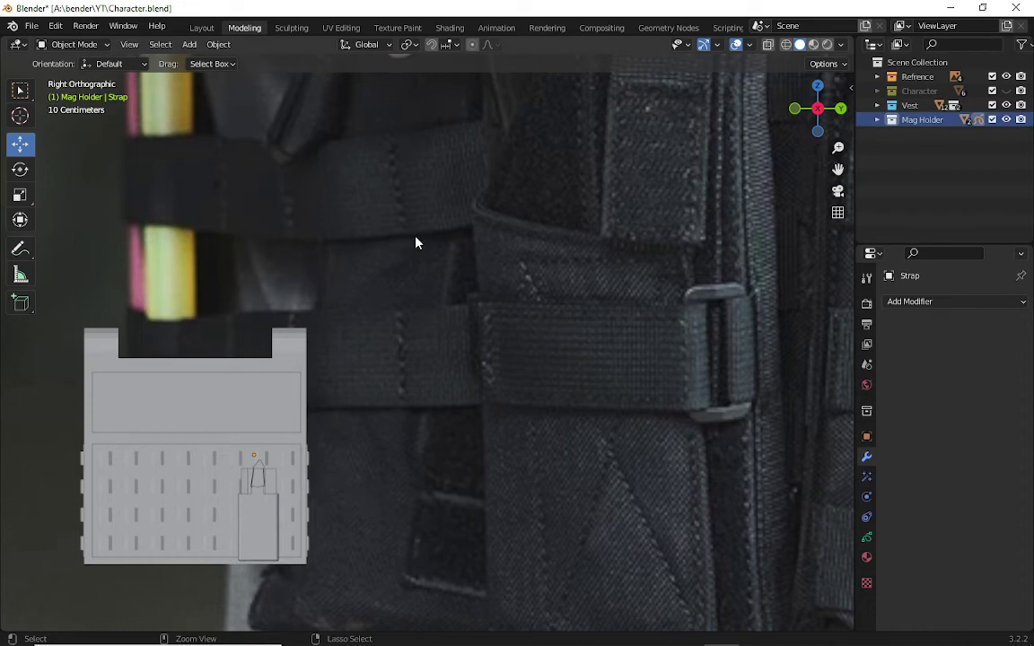
- Duplicate the Mag Holder collection and slide the copied pouch left along Y
right_click(864, 120)
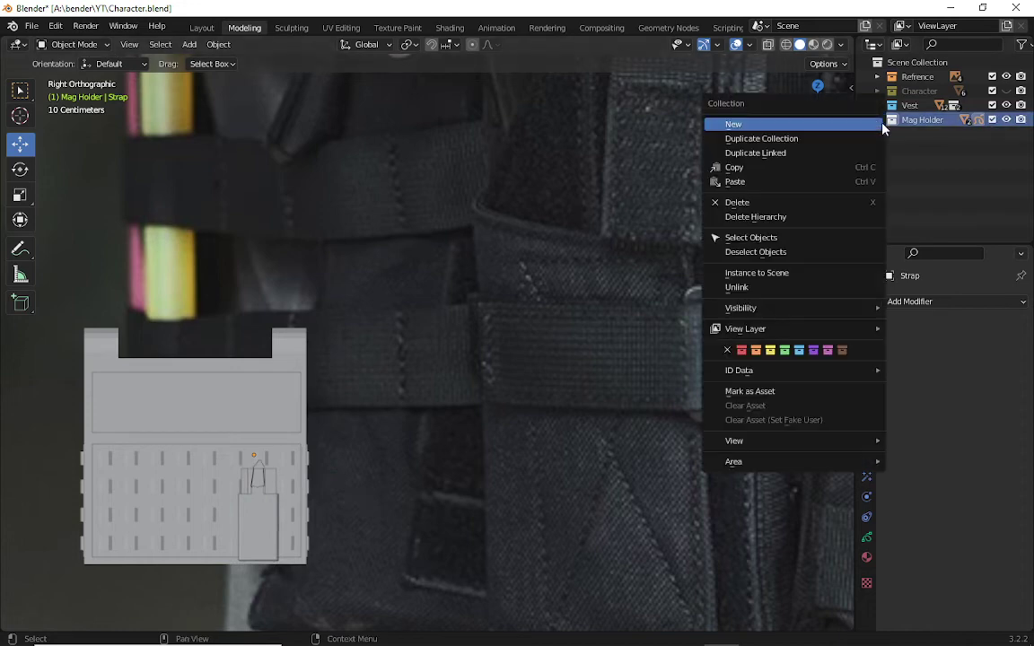
click(818, 139)
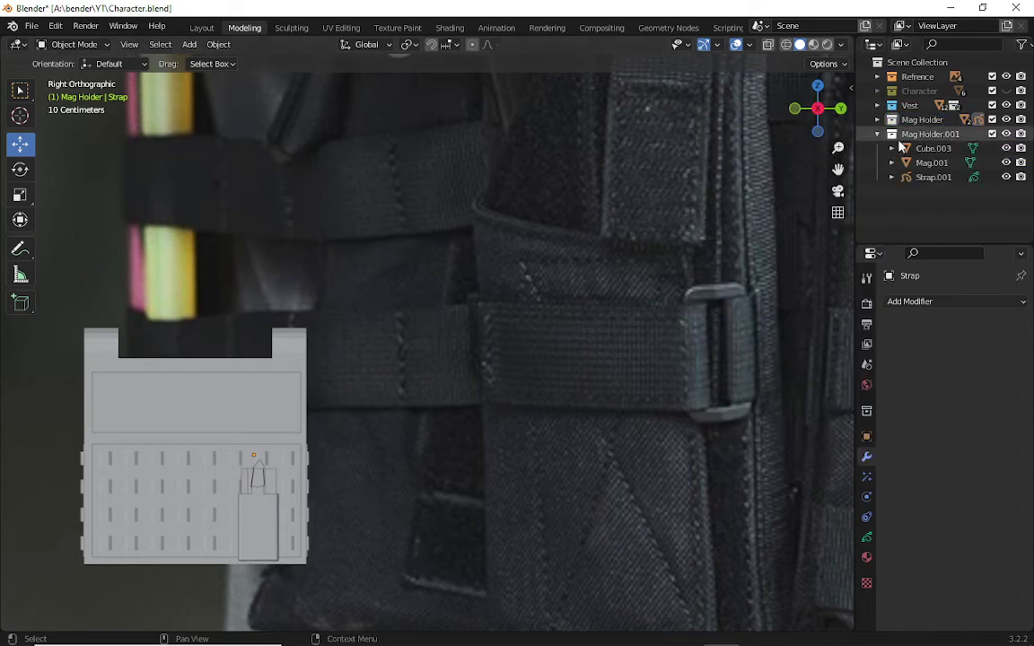
click(878, 133)
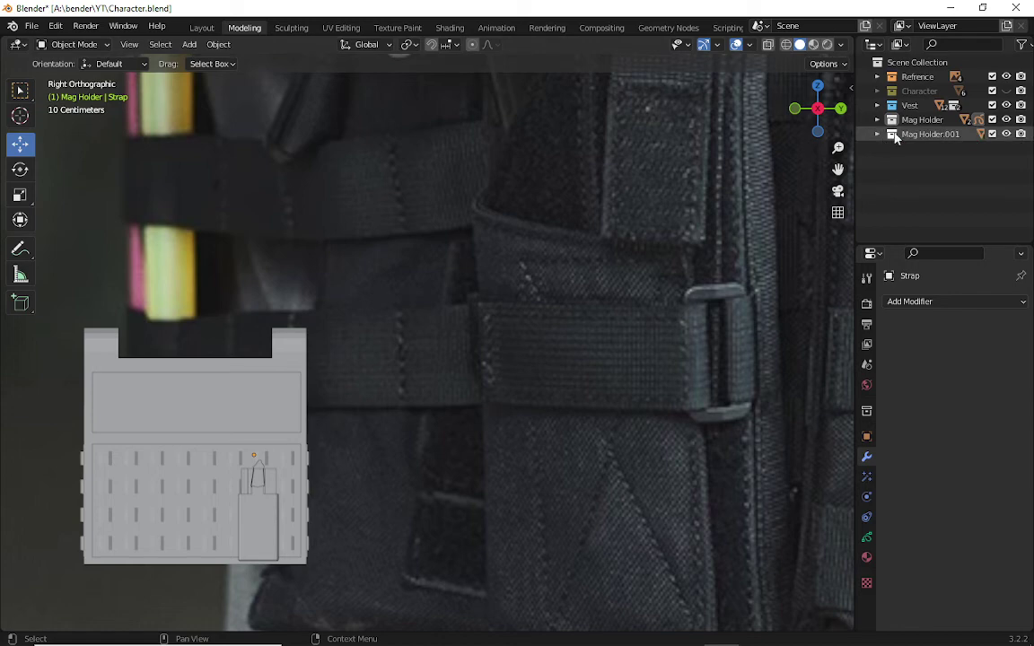
click(904, 149)
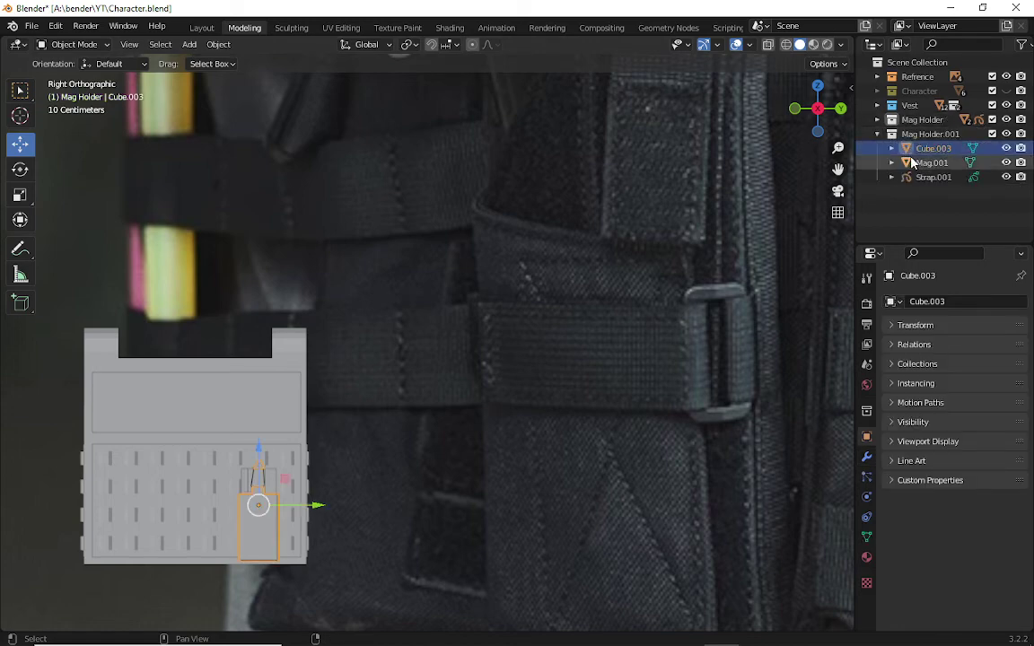
shift+click(924, 177)
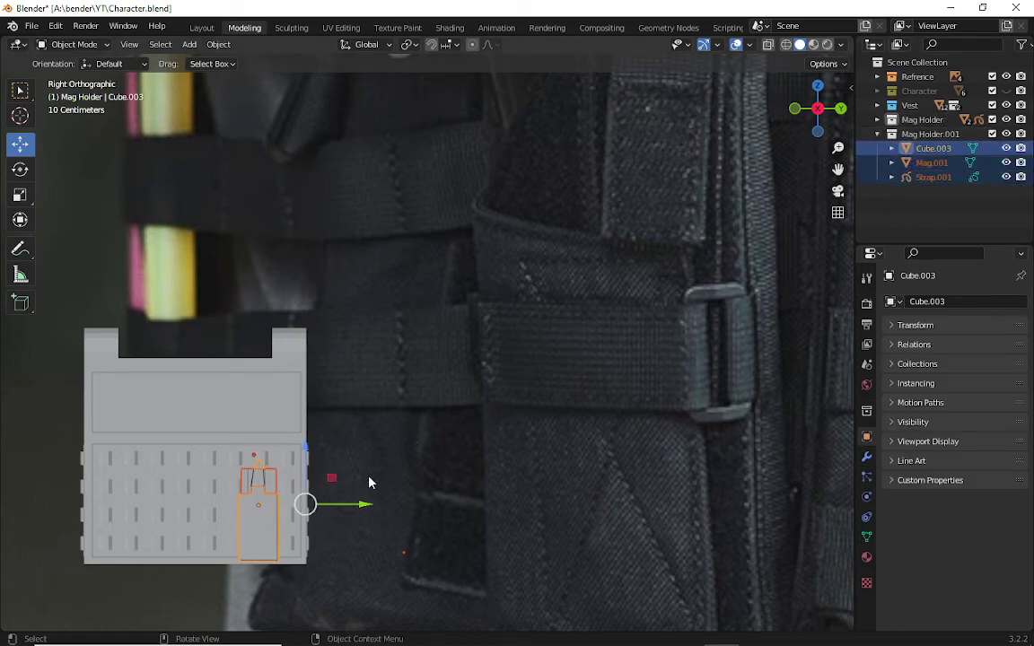
drag(362, 503, 311, 505)
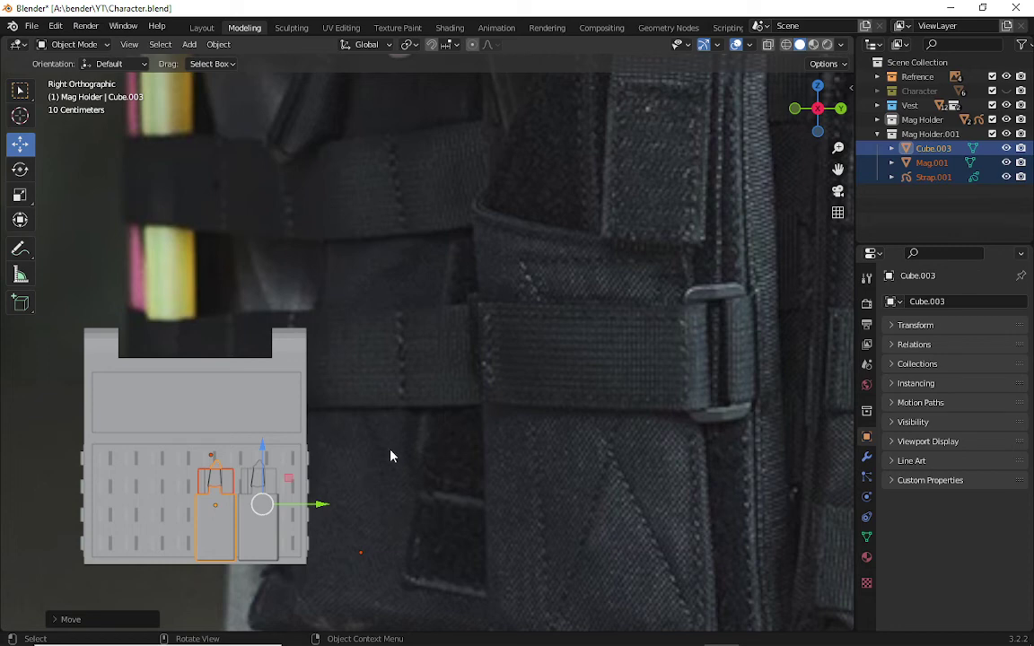
click(924, 199)
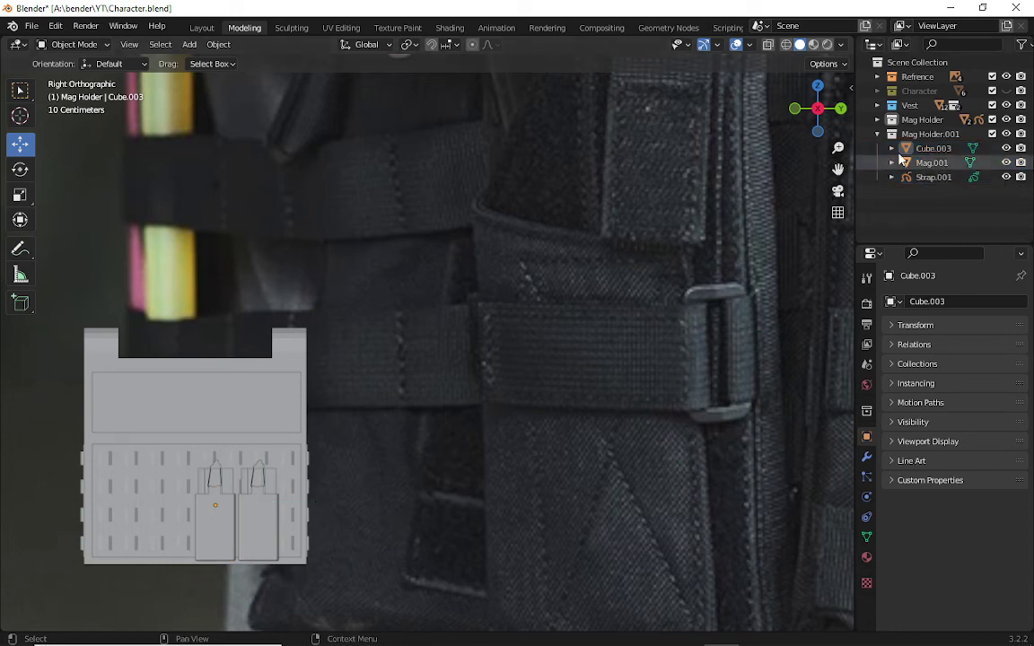
click(891, 149)
click(891, 148)
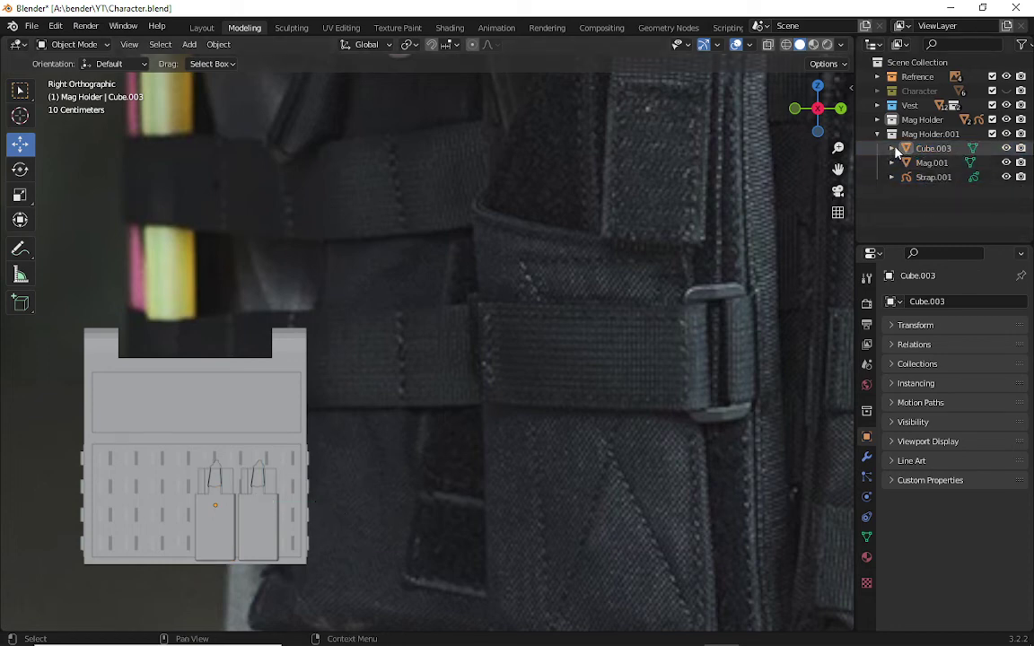
click(876, 134)
- Duplicate Mag Holder.001 into Mag Holder.002 and move the third pouch left along Y
right_click(897, 136)
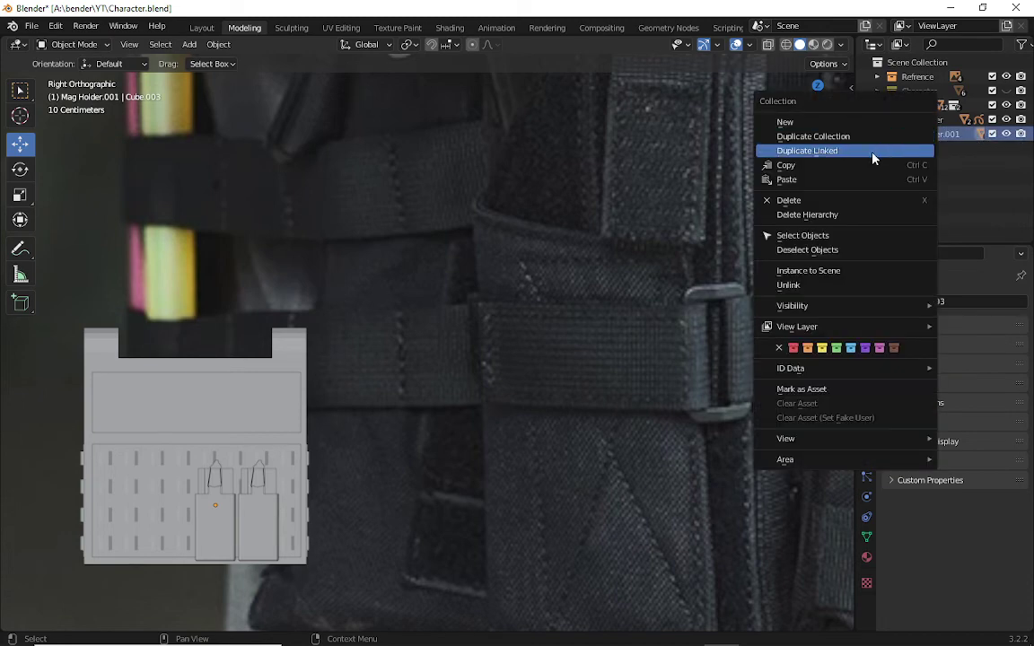
click(874, 136)
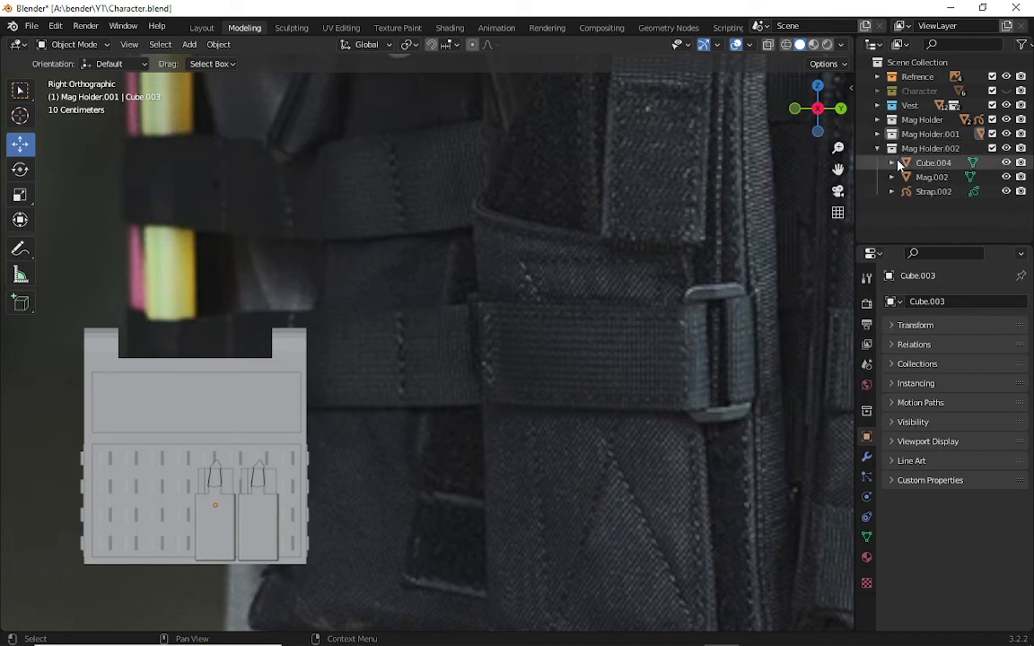
click(891, 162)
click(891, 164)
click(924, 163)
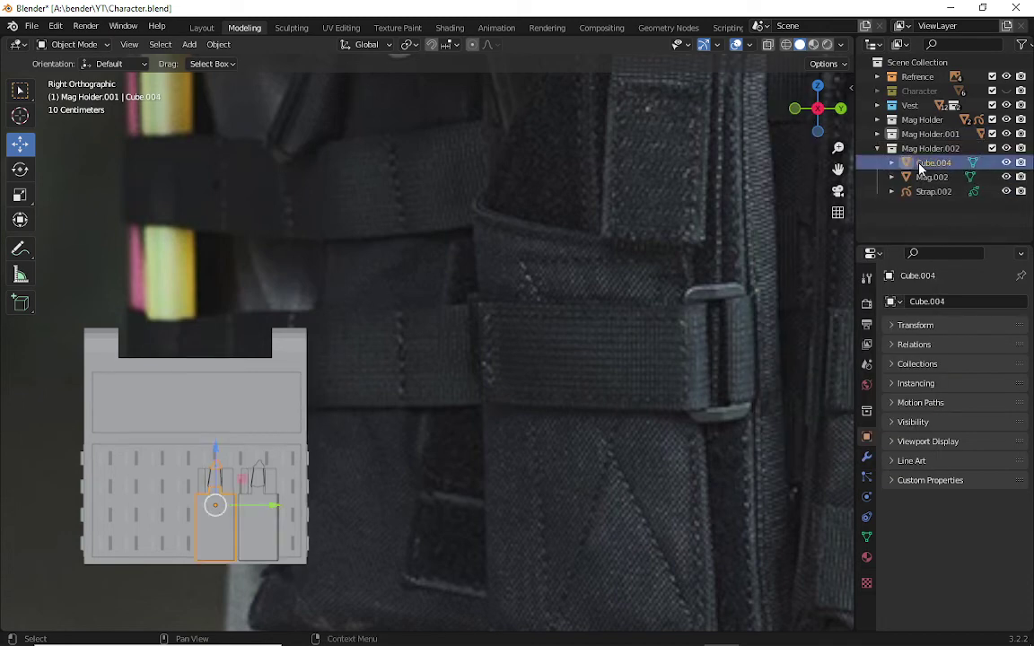
shift+click(928, 191)
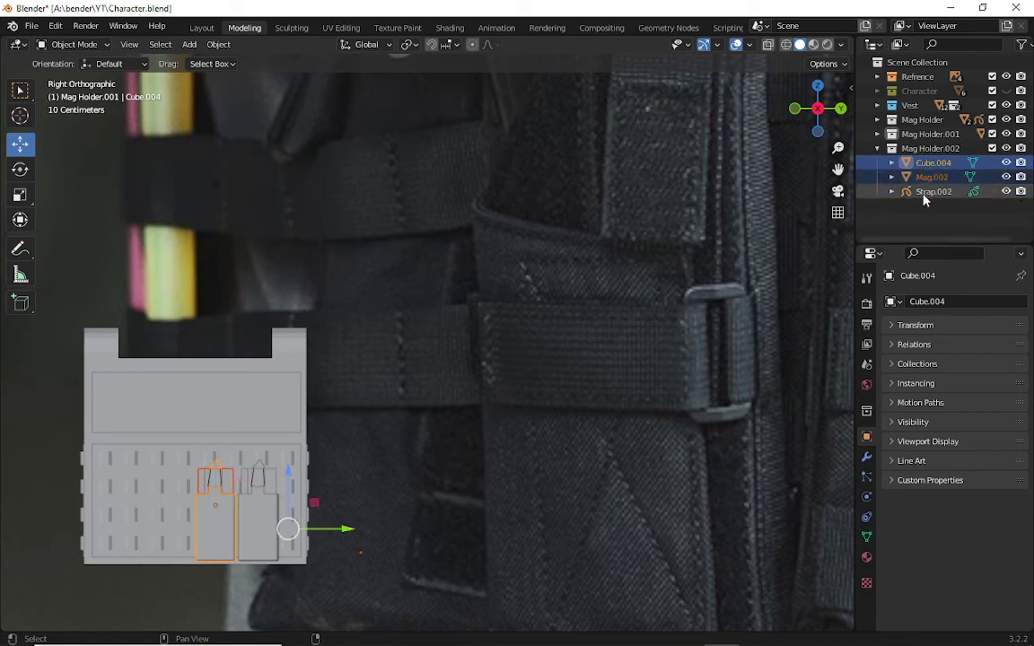
click(877, 149)
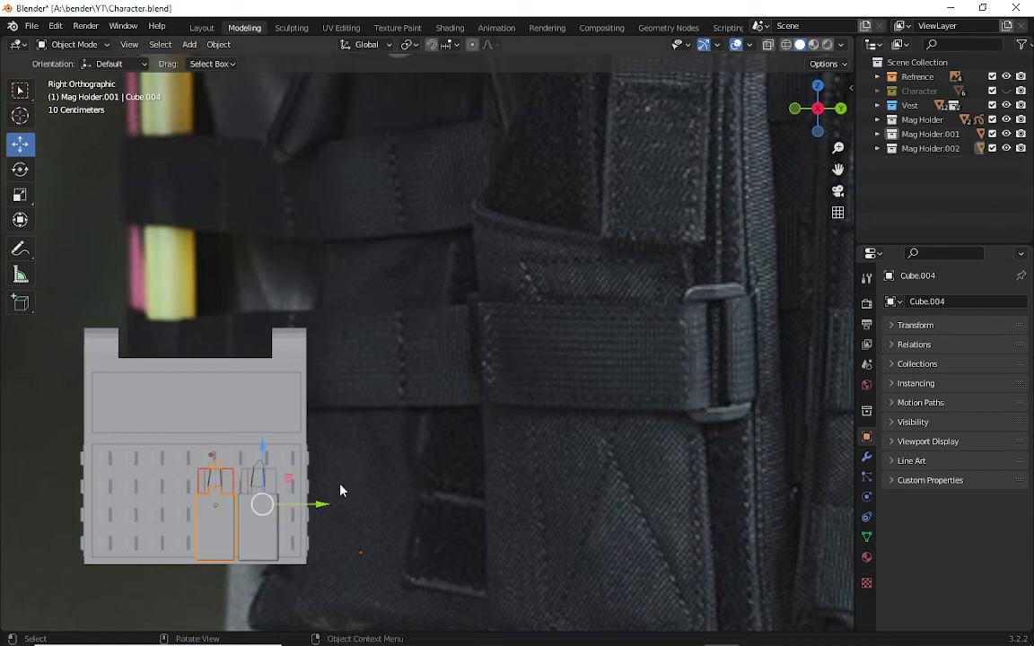
drag(320, 504, 276, 504)
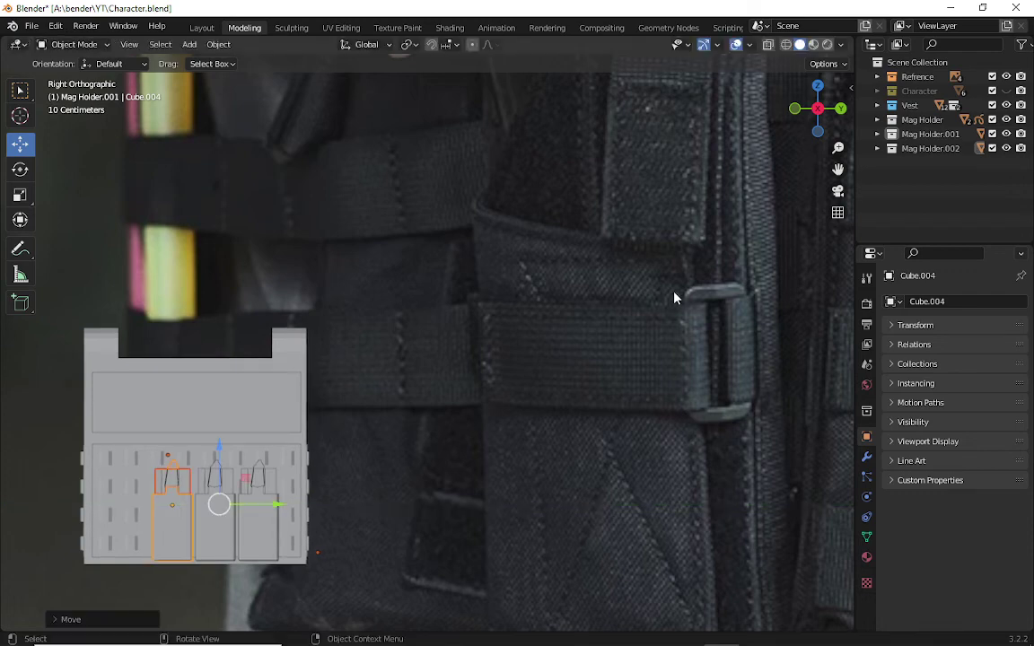
- Duplicate Mag Holder.002 into Mag Holder.003 and place the fourth pouch left along Y
right_click(893, 150)
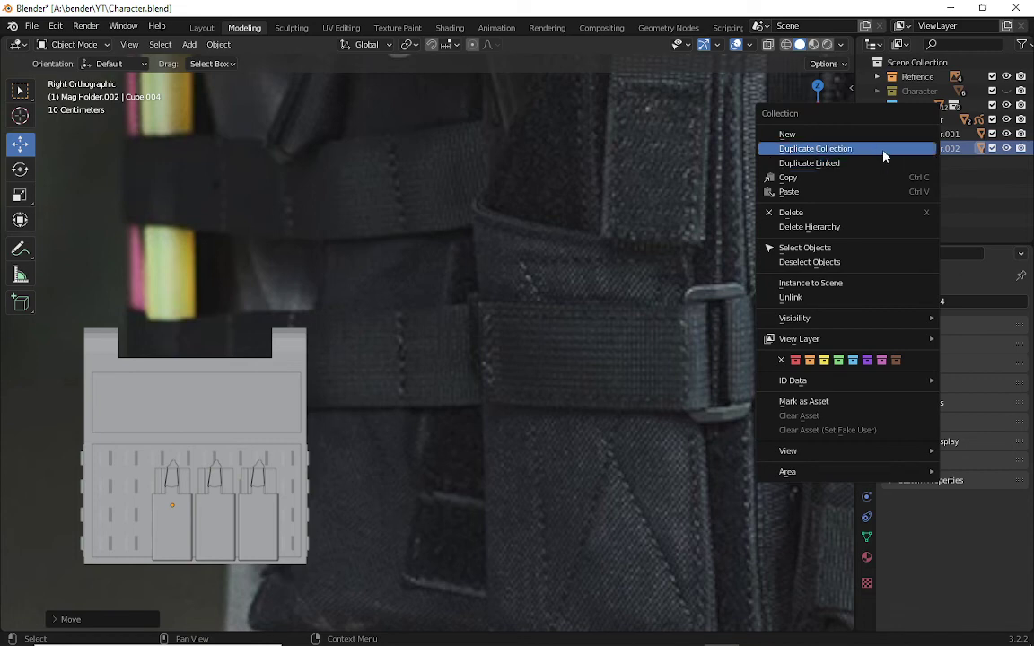
click(884, 149)
click(929, 176)
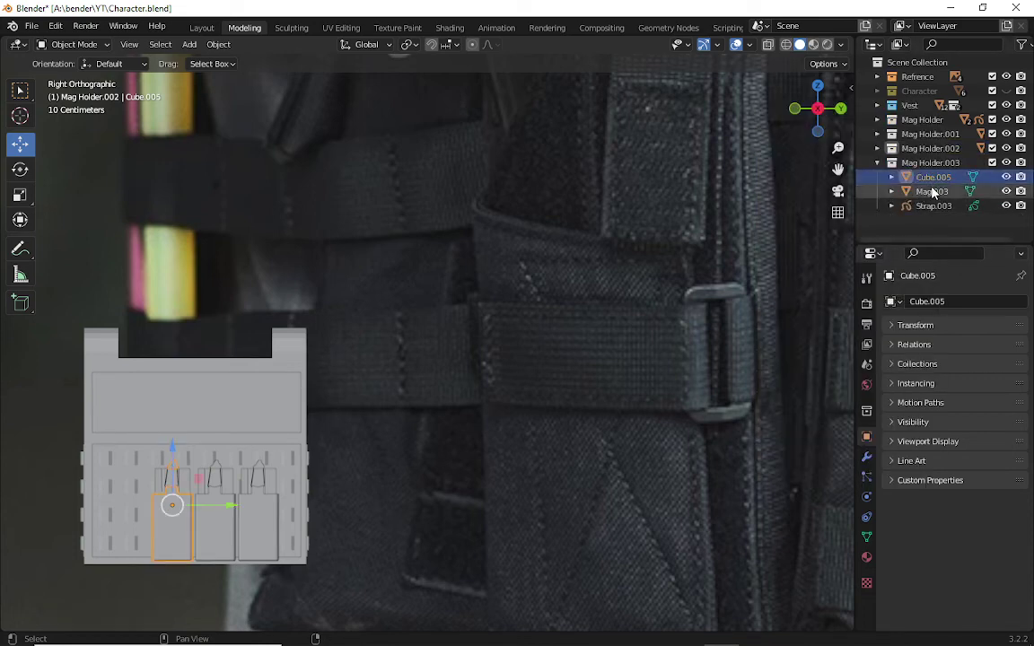
shift+click(931, 206)
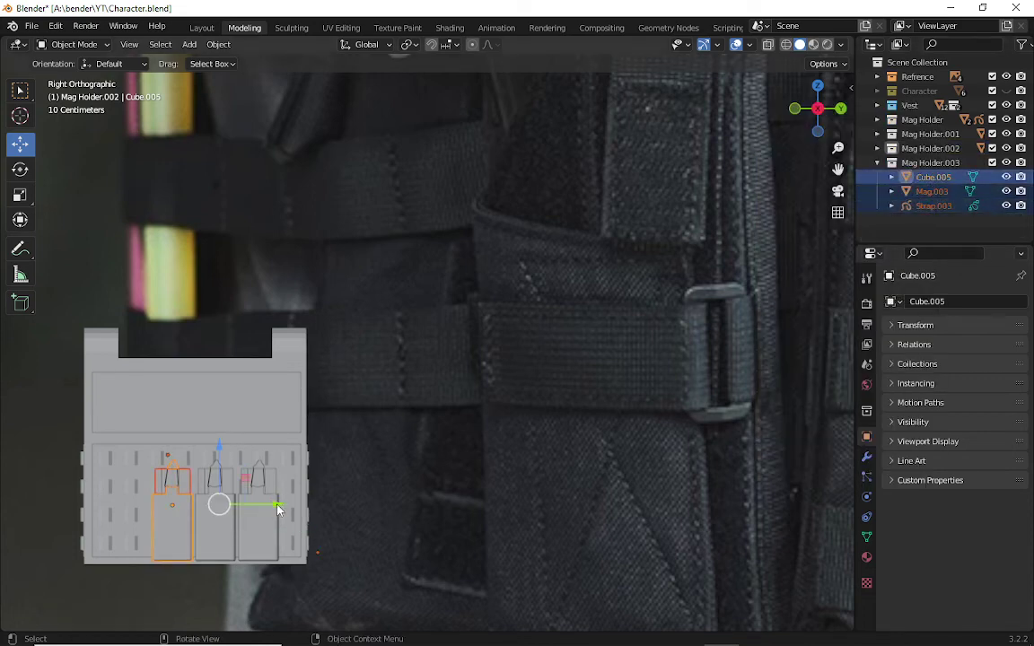
drag(278, 509, 232, 509)
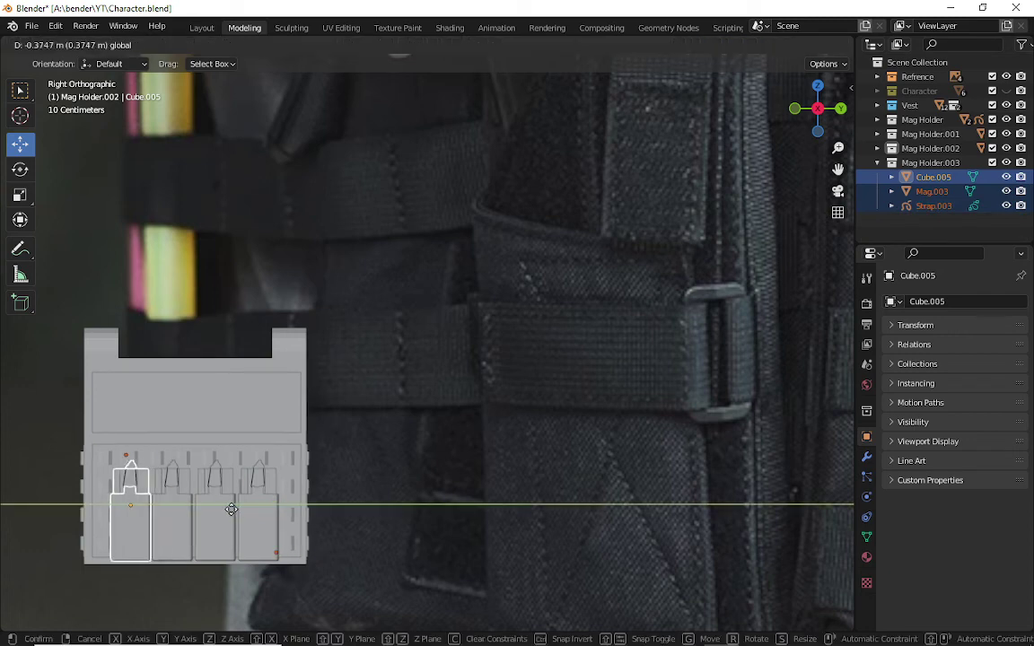
drag(231, 509, 229, 509)
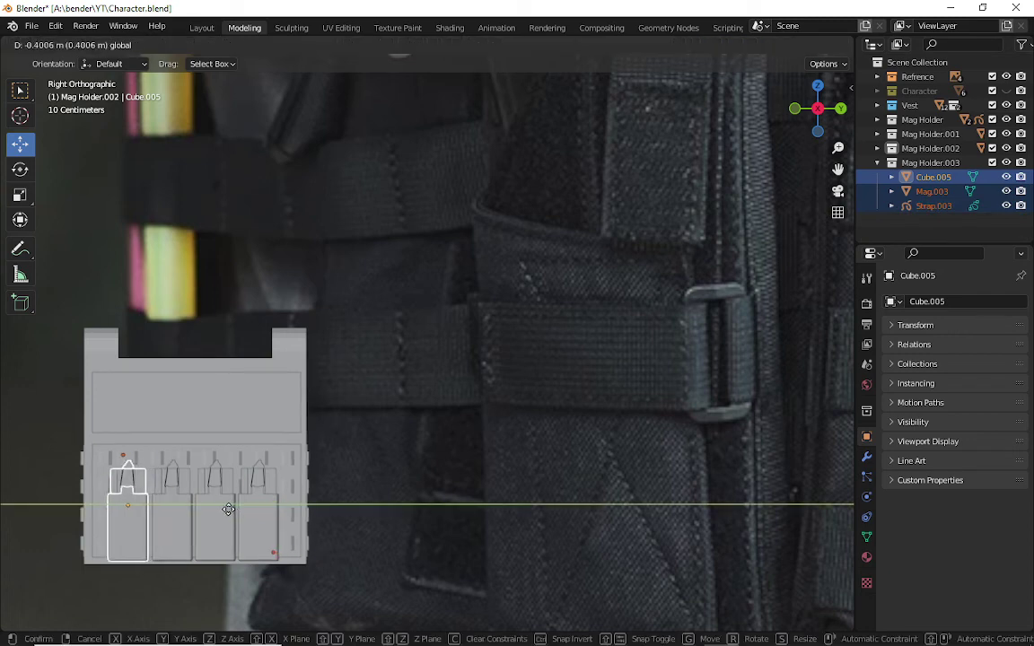
click(228, 509)
click(375, 279)
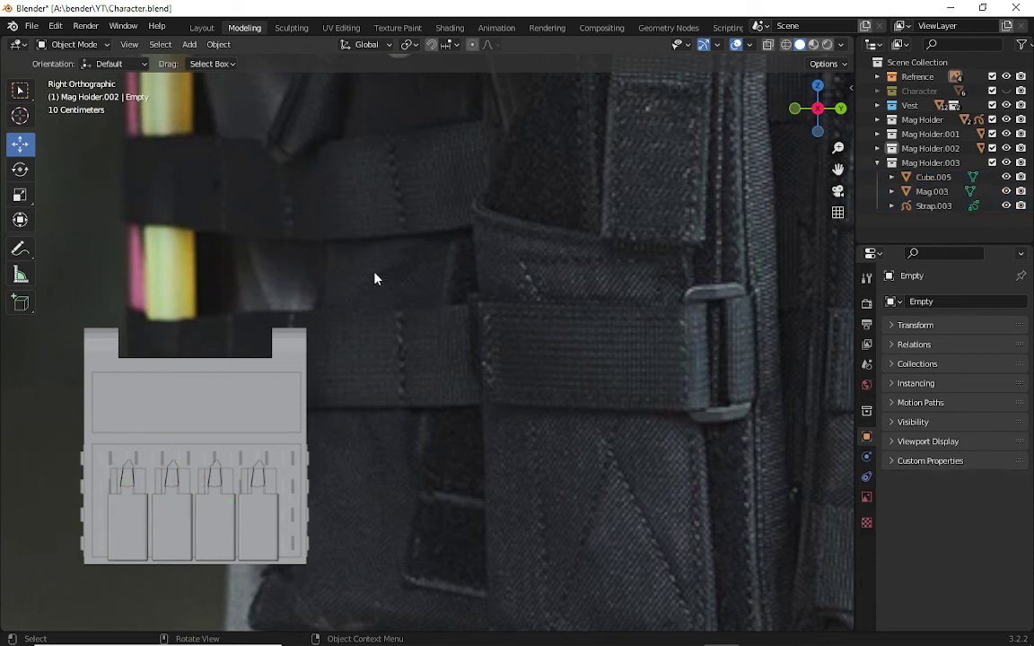
- Select the pieces of all four pouches, including every strap and magazine
click(224, 538)
shift+click(257, 535)
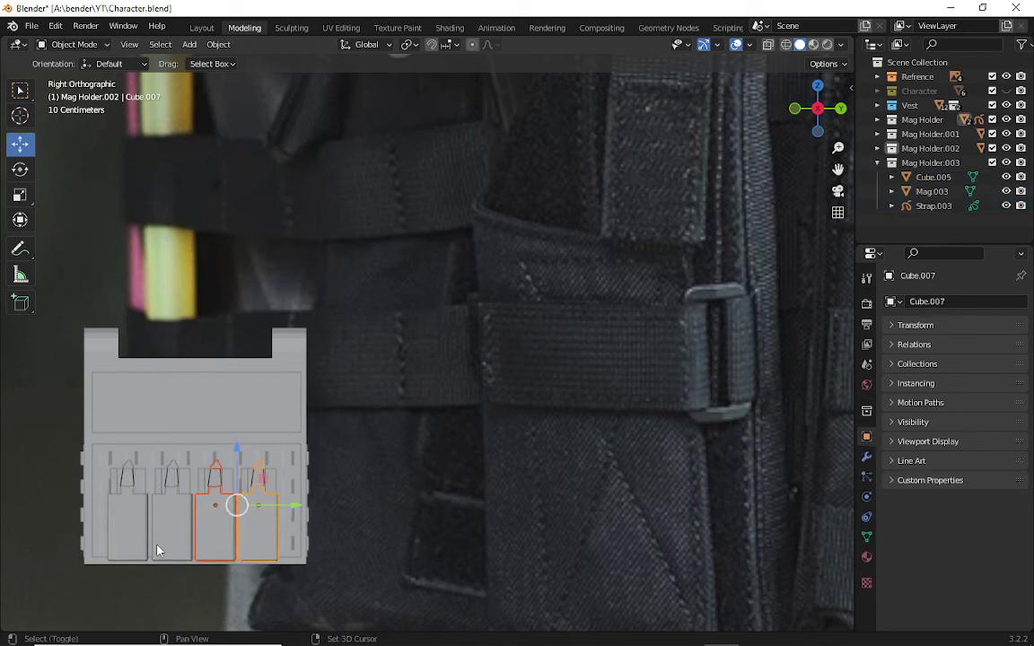
shift+click(134, 549)
shift+click(134, 478)
shift+click(145, 480)
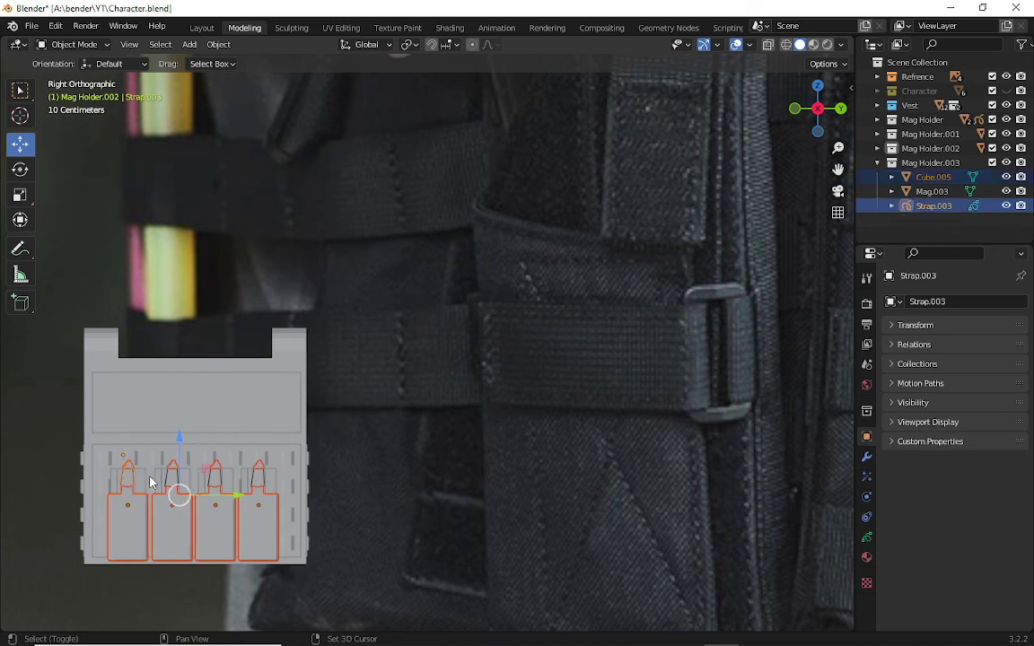
shift+click(171, 479)
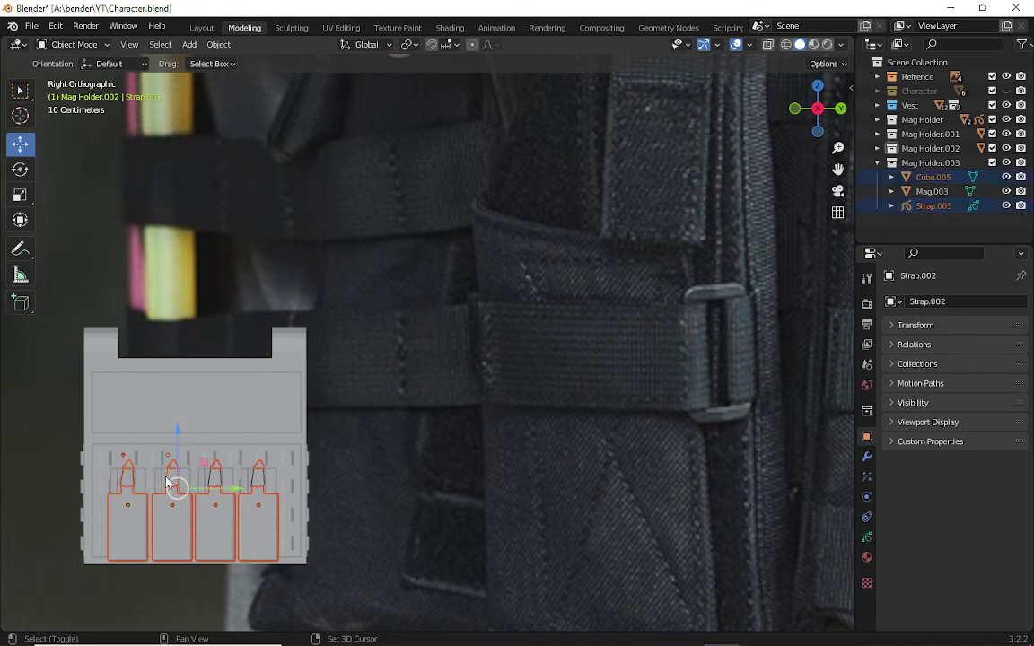
shift+click(226, 482)
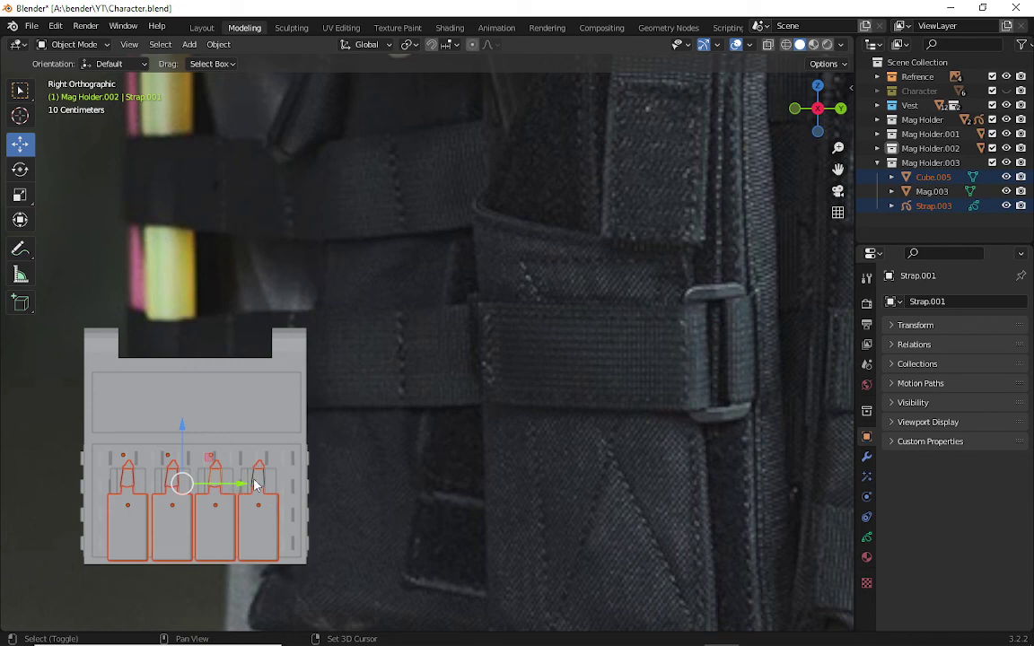
shift+click(263, 480)
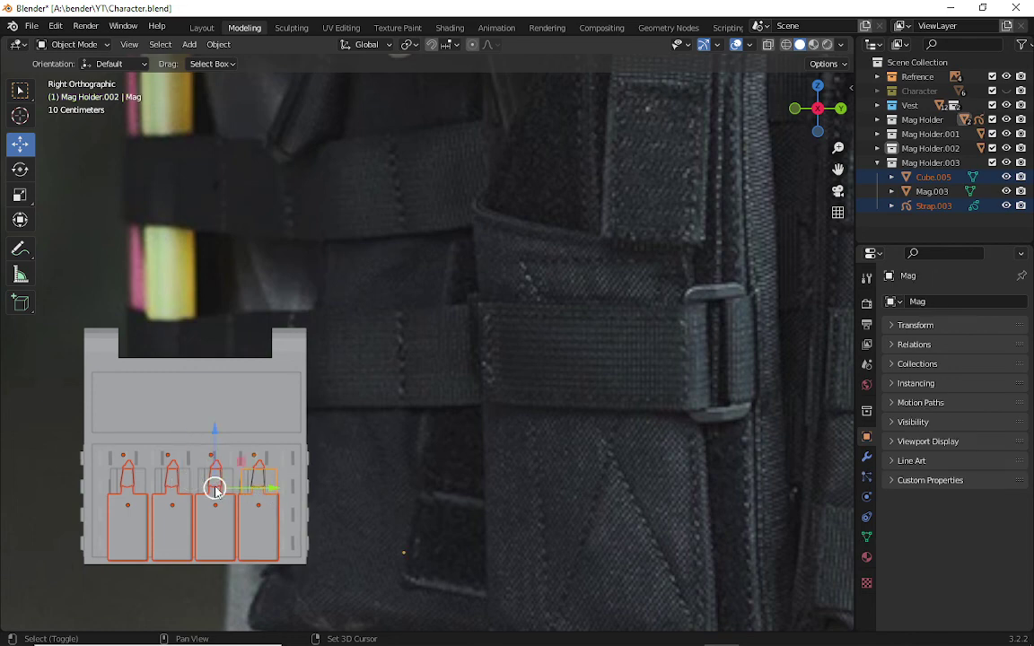
shift+click(199, 484)
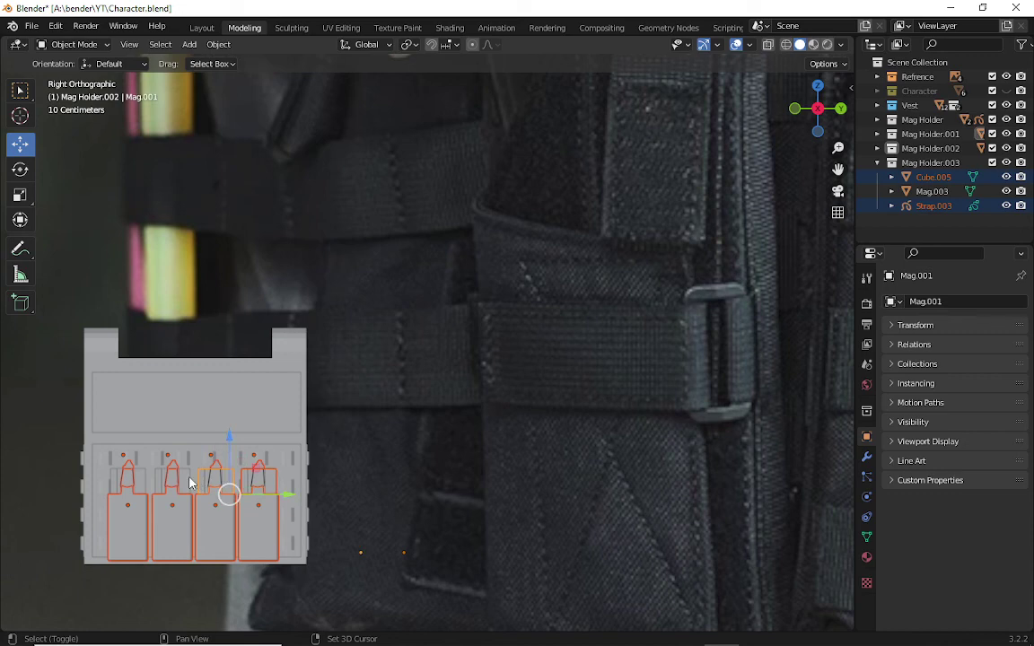
shift+click(134, 478)
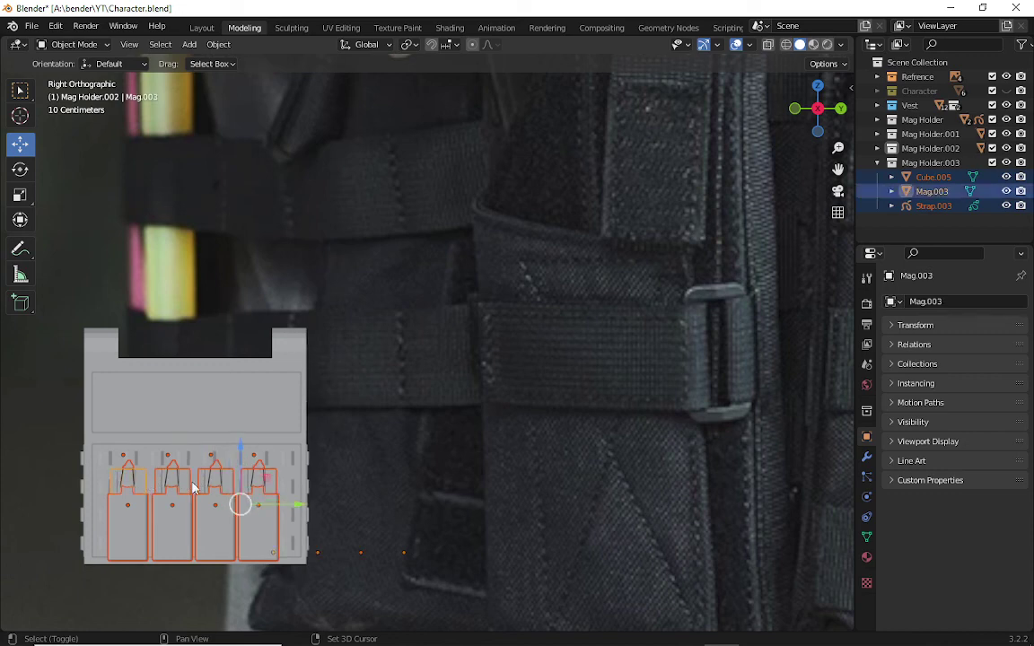
- Move the selected pouch pieces about 0.05 m right along Y
drag(297, 505, 303, 503)
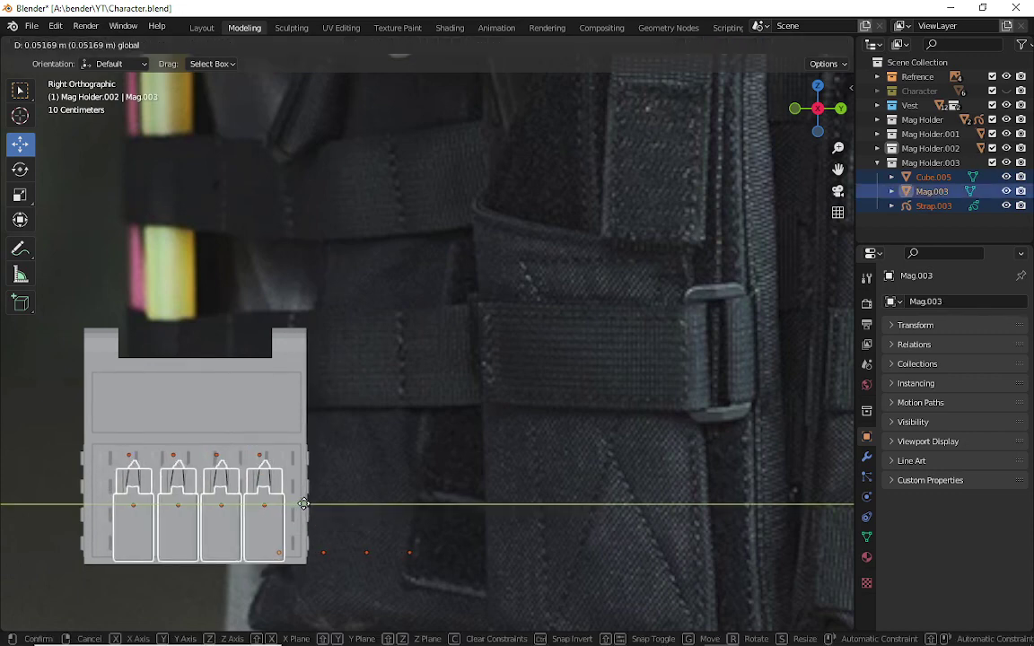
click(303, 504)
click(32, 388)
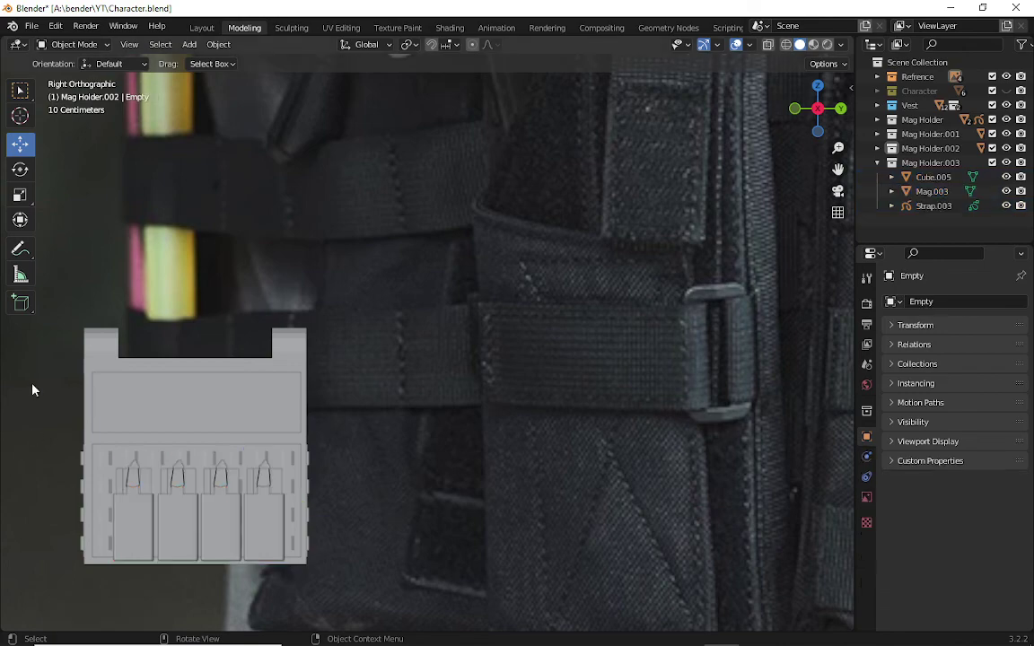
- Box-select the four pouches and move them about 0.016 m along X, checking against the vest reference
mouse_move(817, 109)
mouse_down()
mouse_move(789, 112)
mouse_move(815, 109)
mouse_up()
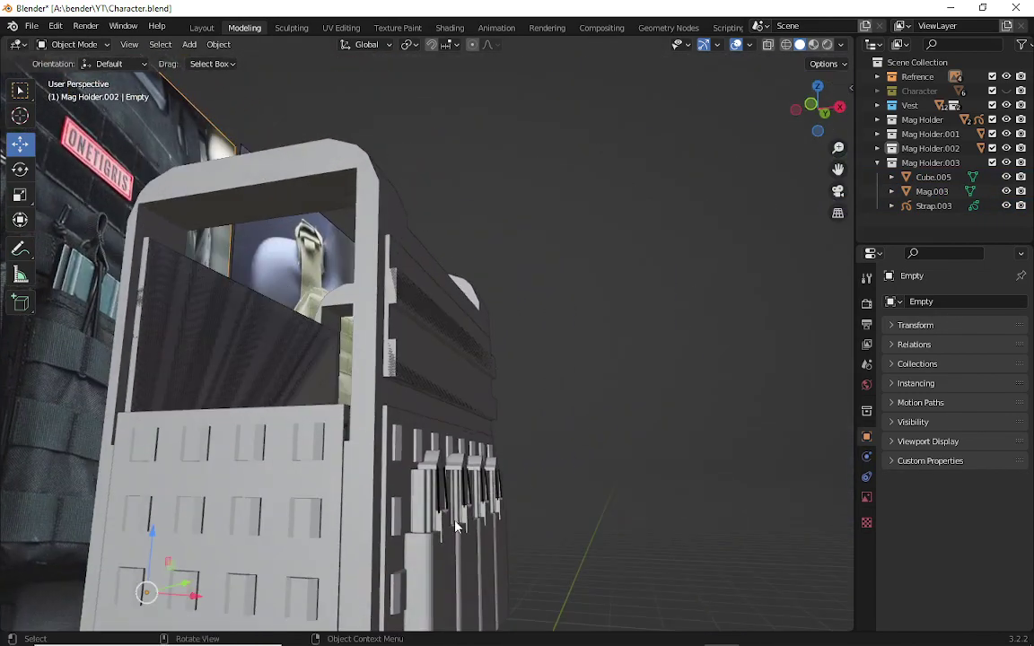
drag(420, 563, 503, 531)
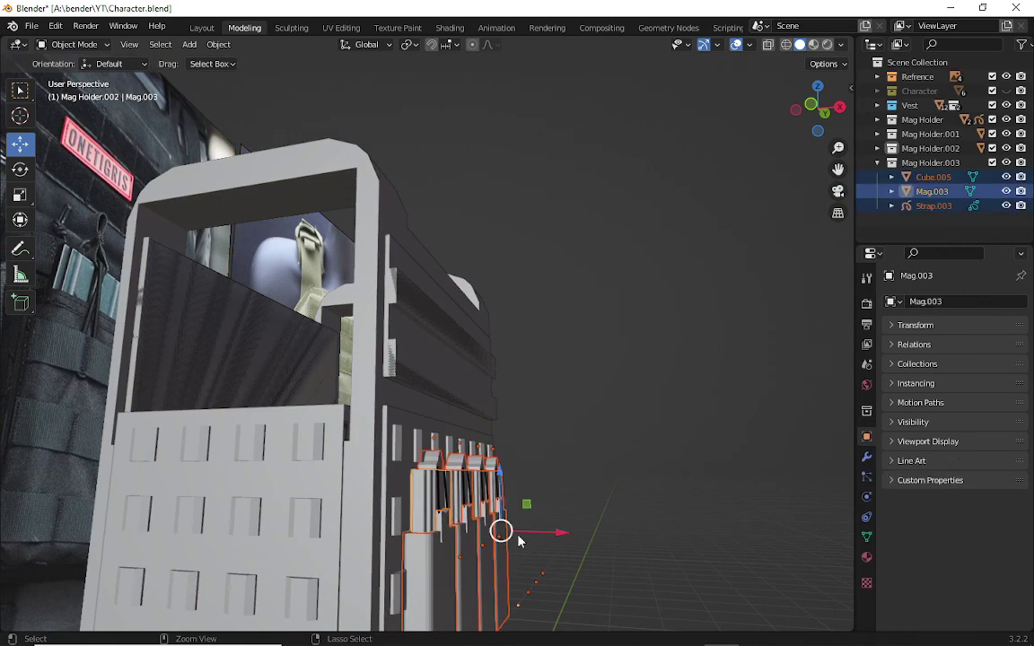
key(g)
key(x)
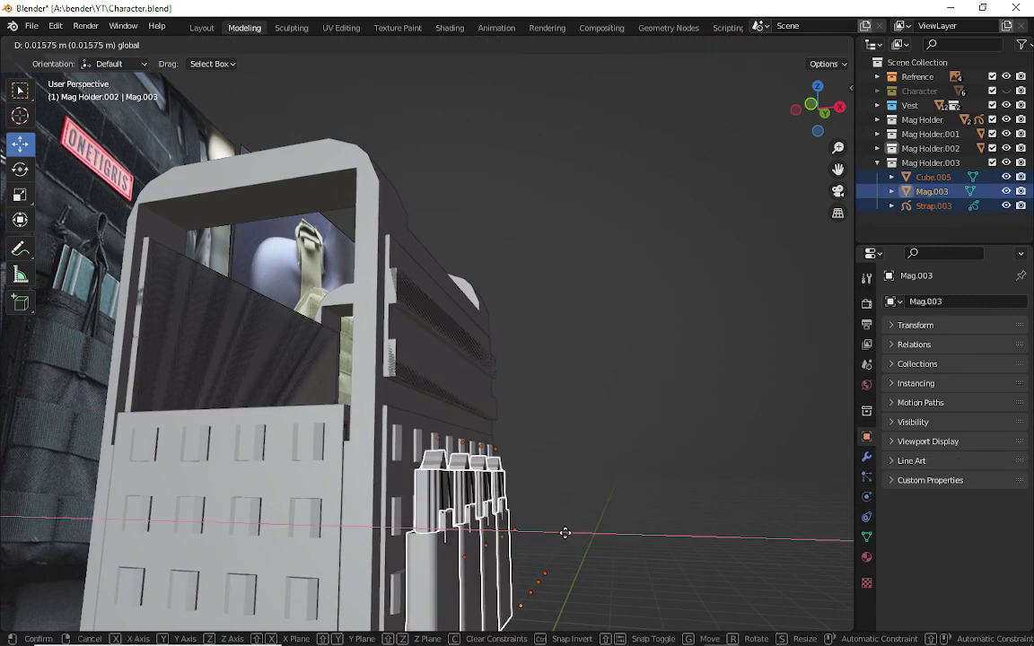
click(568, 533)
drag(803, 112, 817, 106)
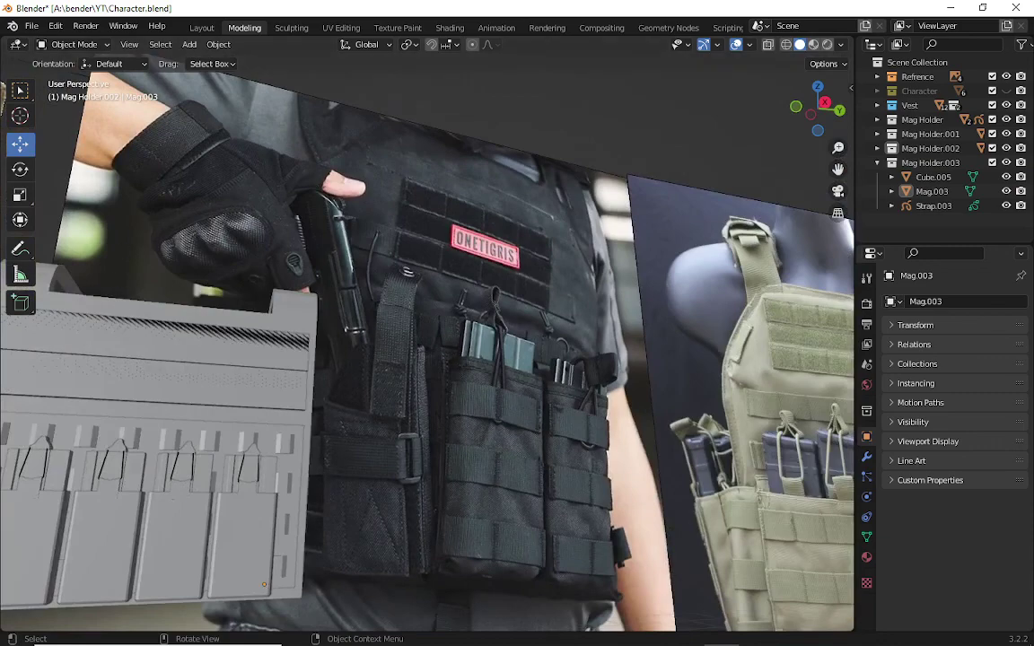